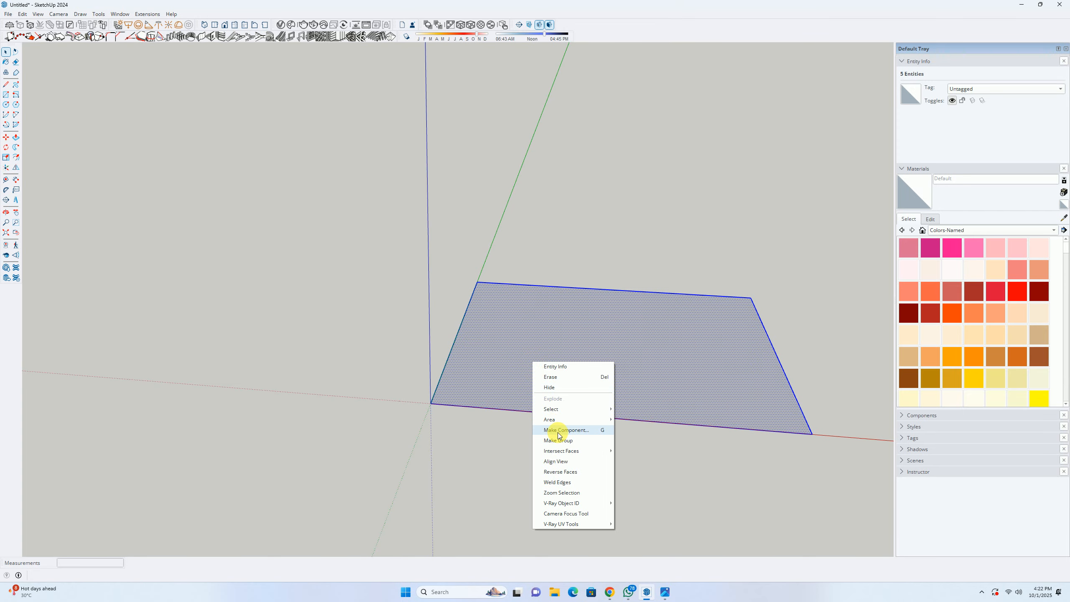
Step: Group the selected rectangle and extrude its face 6" downward inside the group to form the floor slab
click(558, 440)
middle_drag(441, 370, 591, 364)
double_click(591, 362)
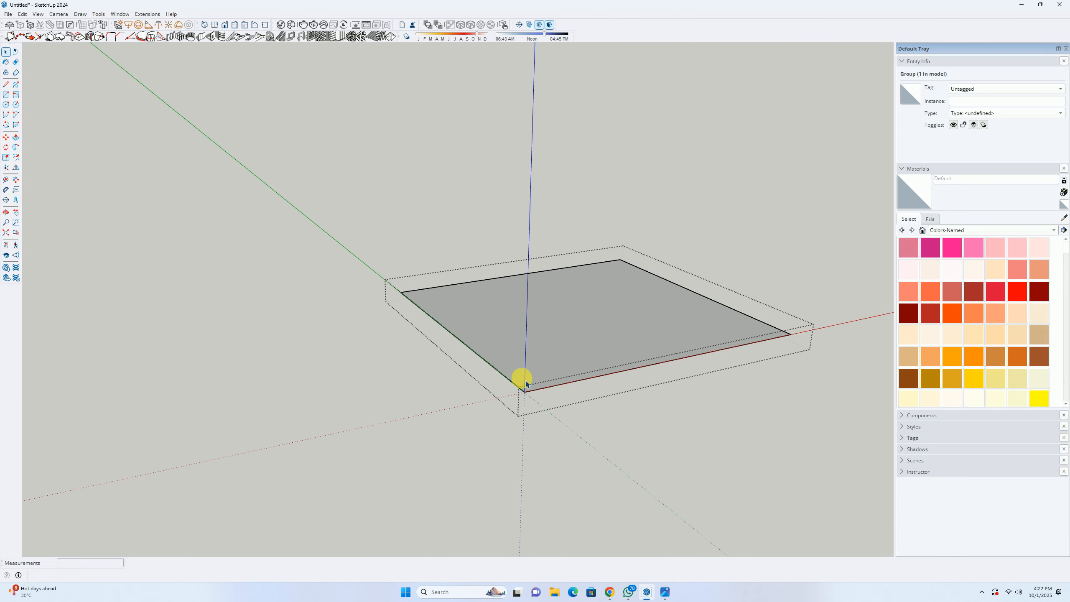
key(p)
click(517, 356)
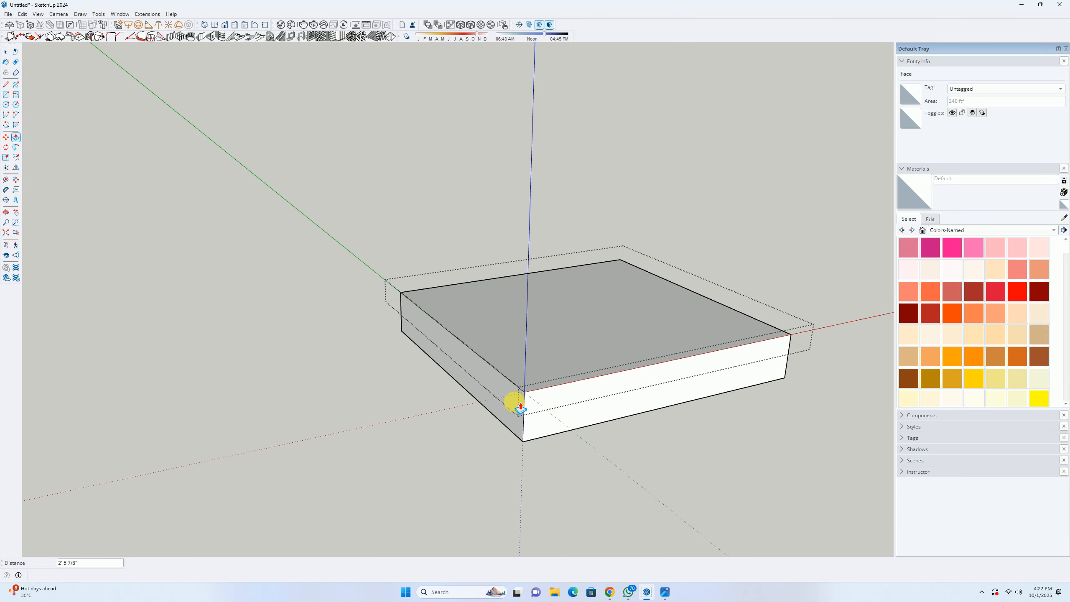
text(6)
key(Return)
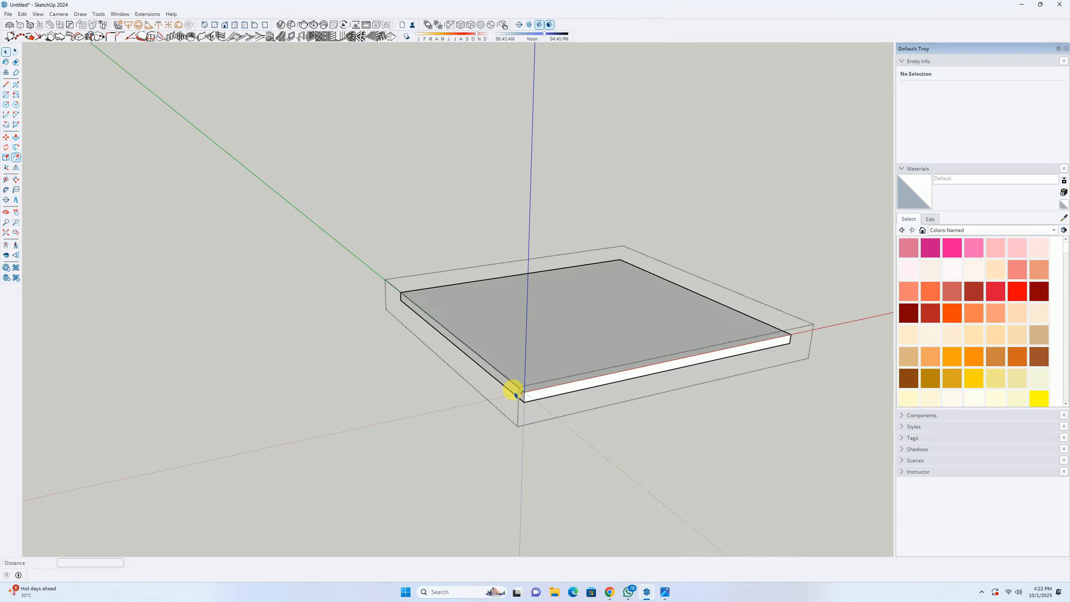
Step: Offset the slab's top face outward by 4.5" to create a border around it
click(489, 363)
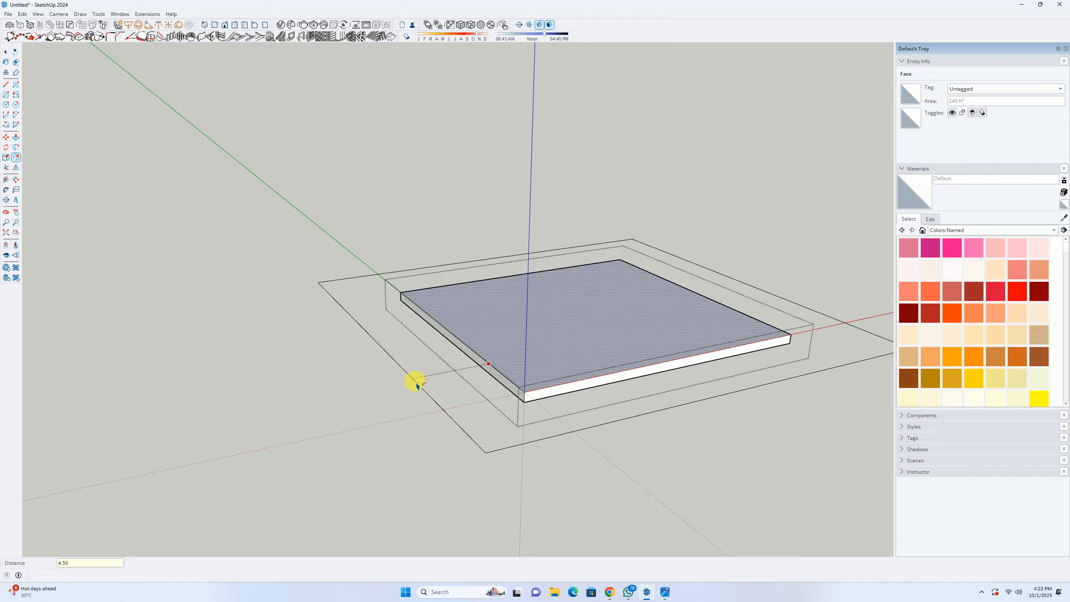
text(4.56)
key(Return)
key(space)
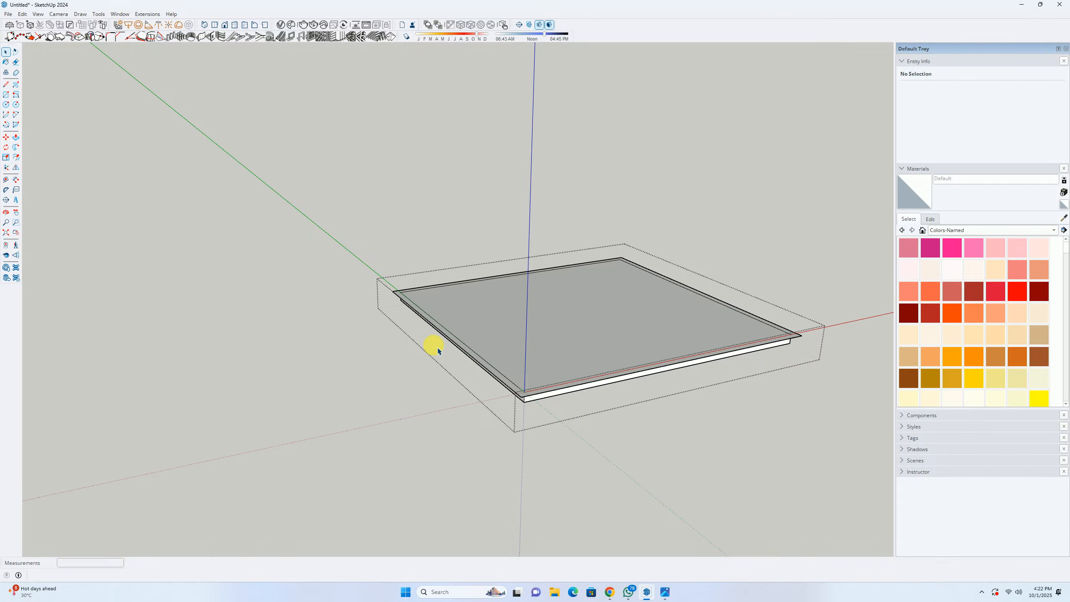
Step: Extrude the offset border 6" downward to match the slab's thickness, and leave the group
scroll(443, 342, up, 3)
click(403, 303)
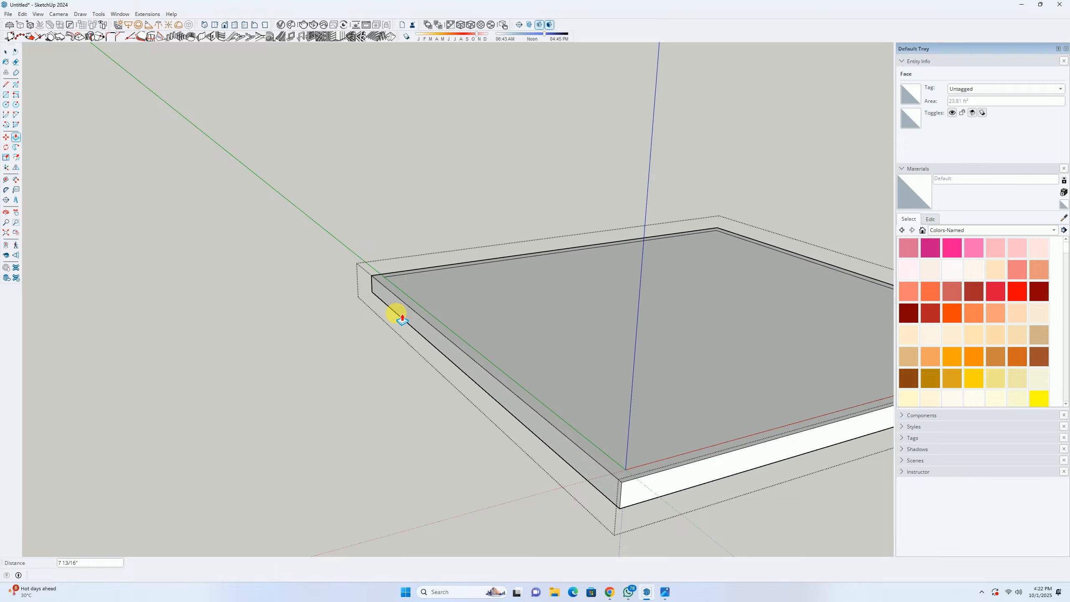
text(6)
key(Return)
key(space)
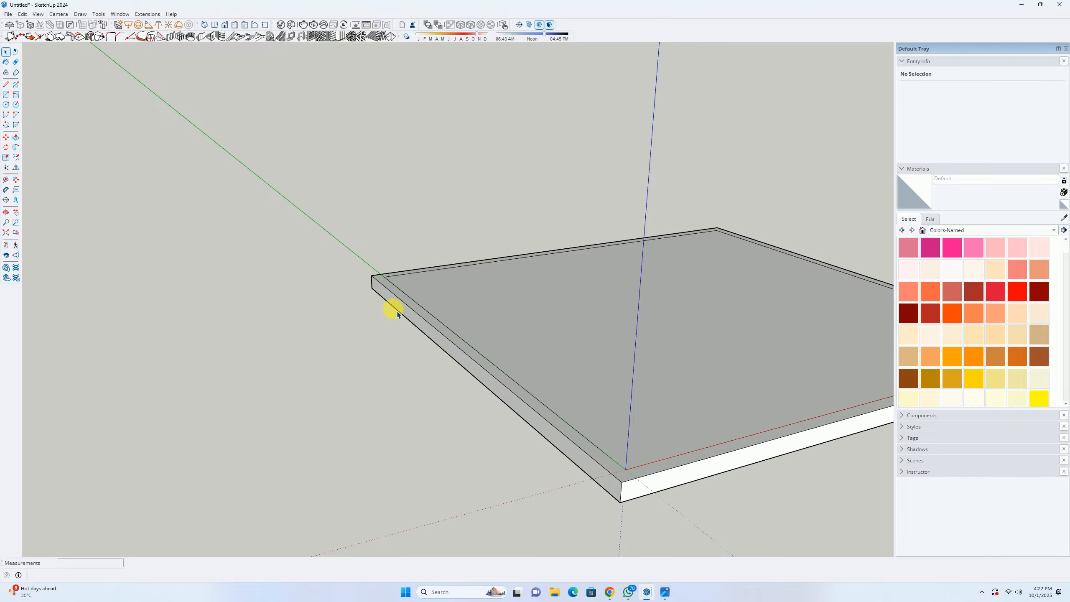
Step: Draw a 4 1/2" by 15' 4 1/2" rectangle from the floor border's outer corner beside the green axis and group it
scroll(407, 308, down, 5)
middle_drag(370, 408, 405, 330)
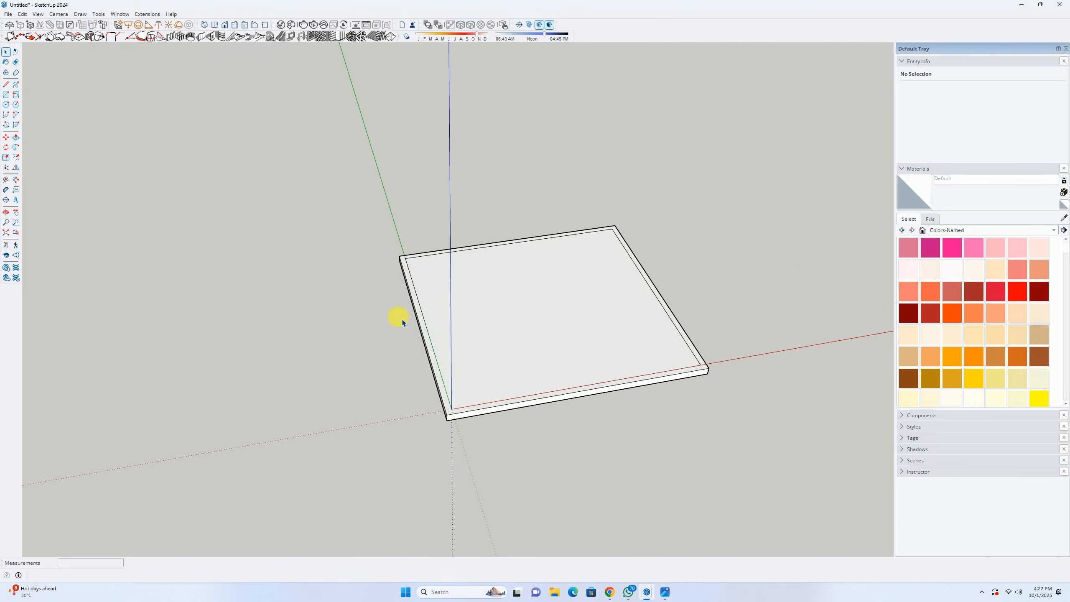
key(r)
scroll(391, 274, up, 2)
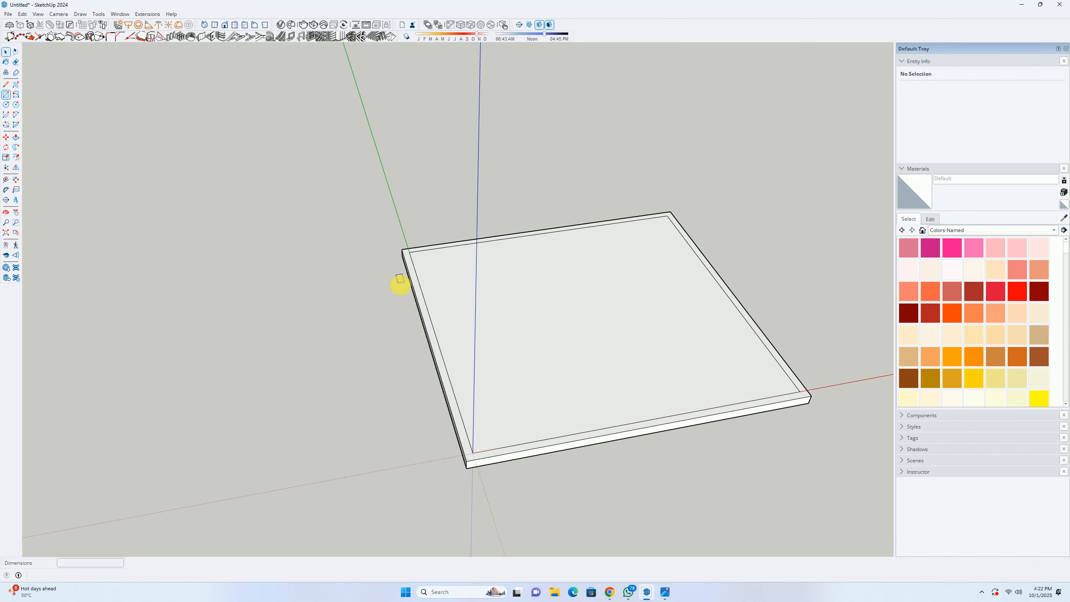
click(402, 249)
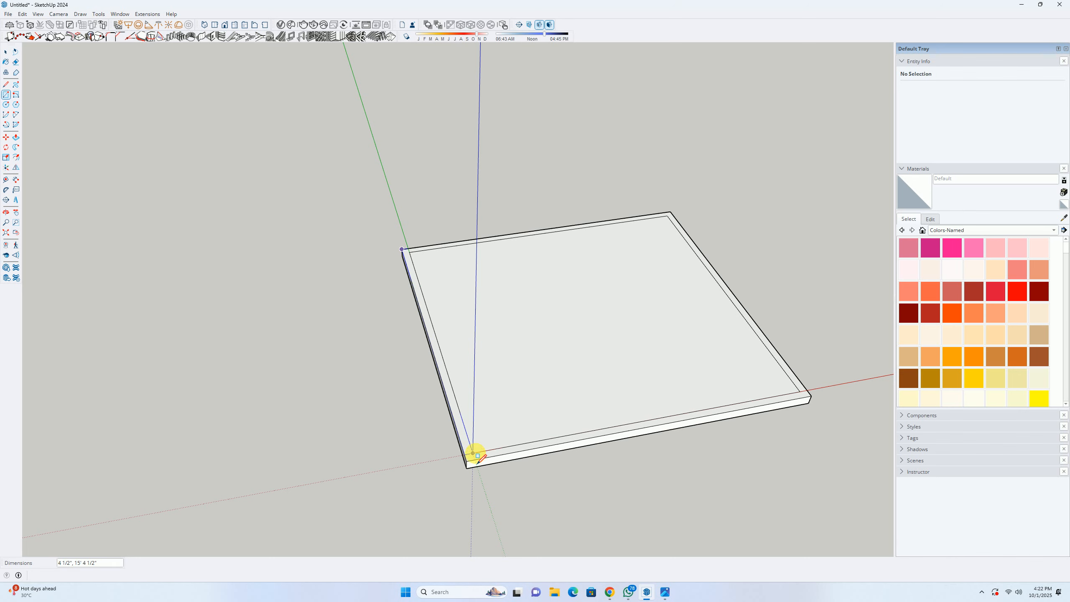
click(477, 456)
key(space)
double_click(454, 420)
right_click(458, 419)
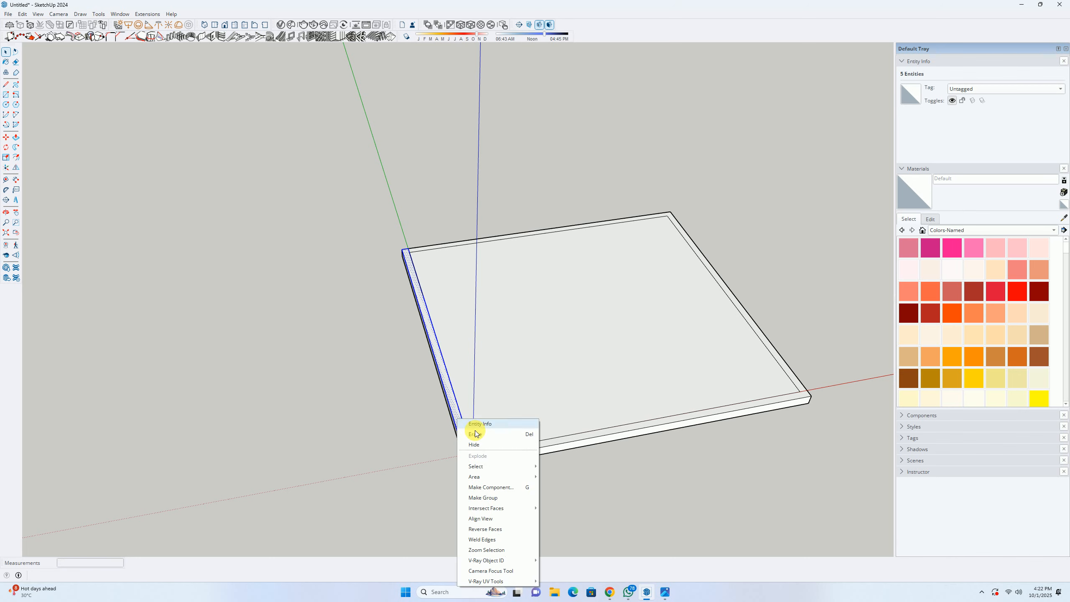
click(482, 496)
Step: Extrude the grouped strip along the floor edge upward to 10' to form a wall
middle_drag(480, 495, 491, 395)
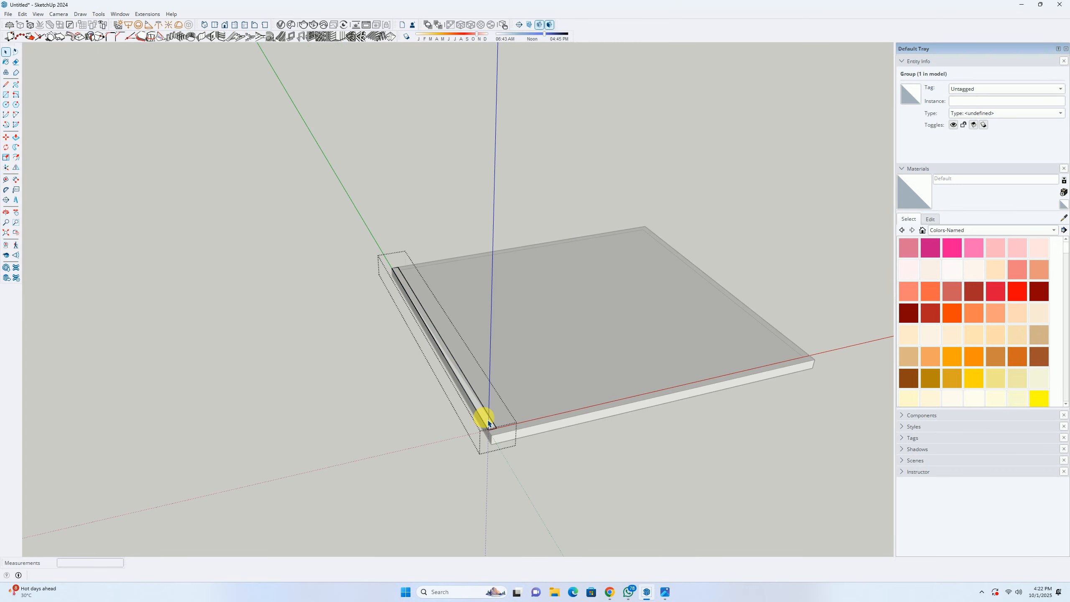
double_click(489, 424)
key(p)
click(485, 419)
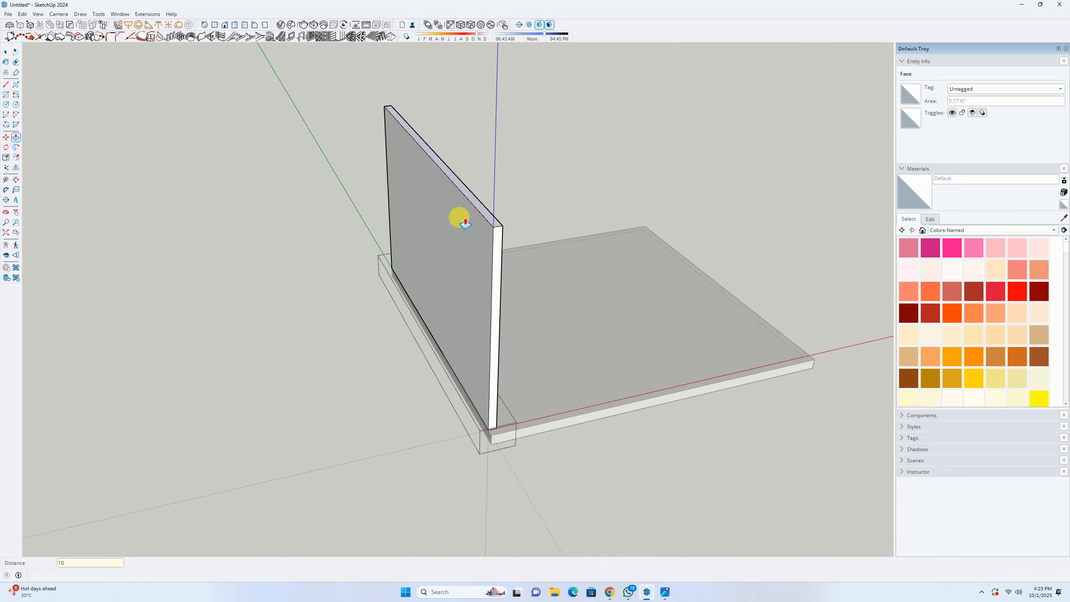
key(Return)
Step: Switch to the image viewer to examine the bedroom reference photo, then return to the SketchUp model
click(667, 591)
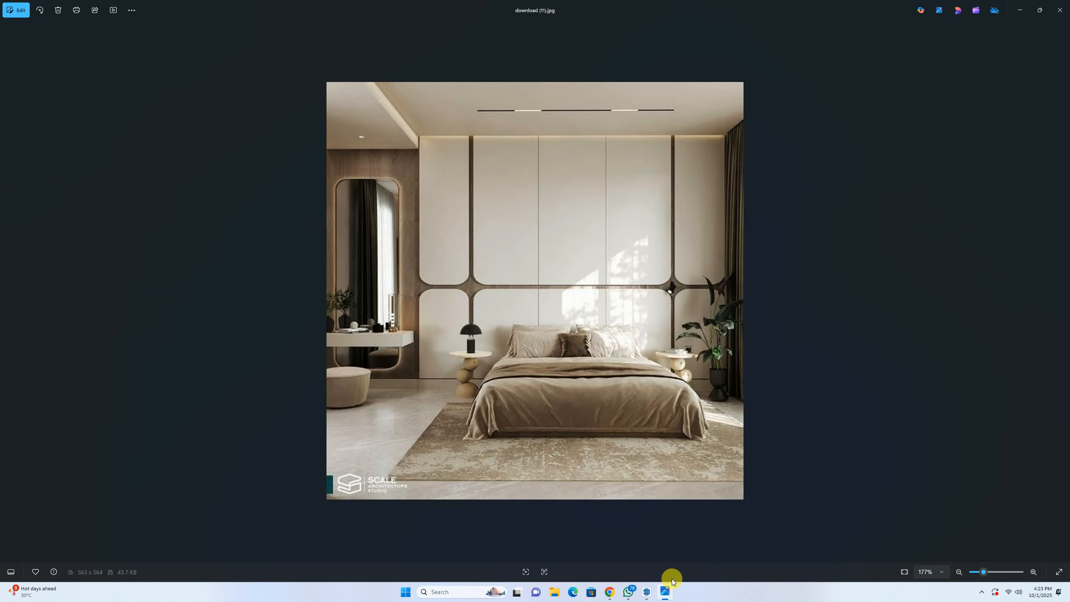
scroll(581, 408, down, 5)
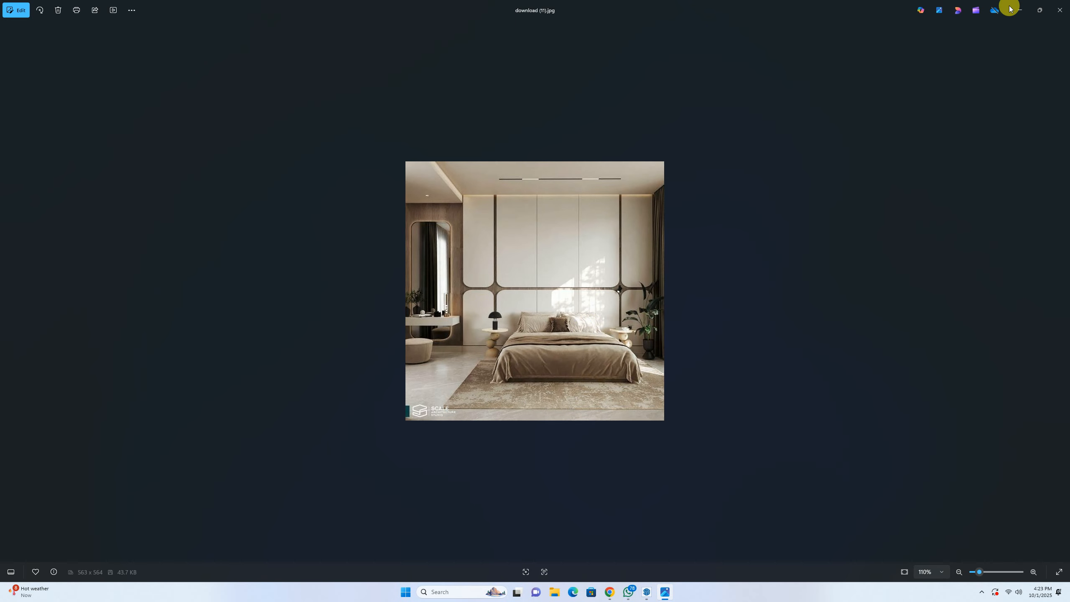
click(1018, 8)
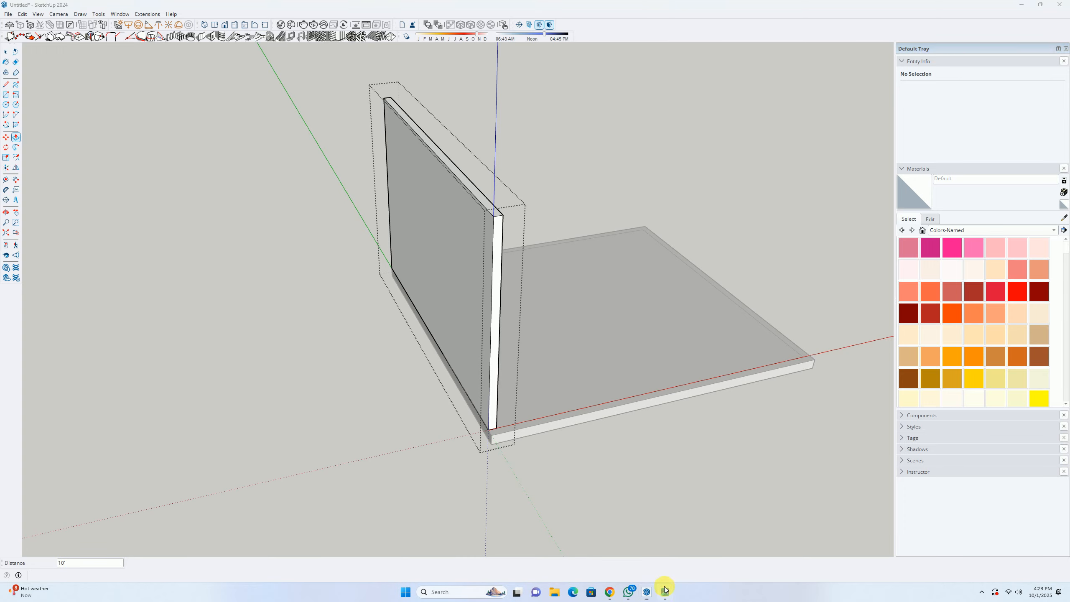
click(665, 592)
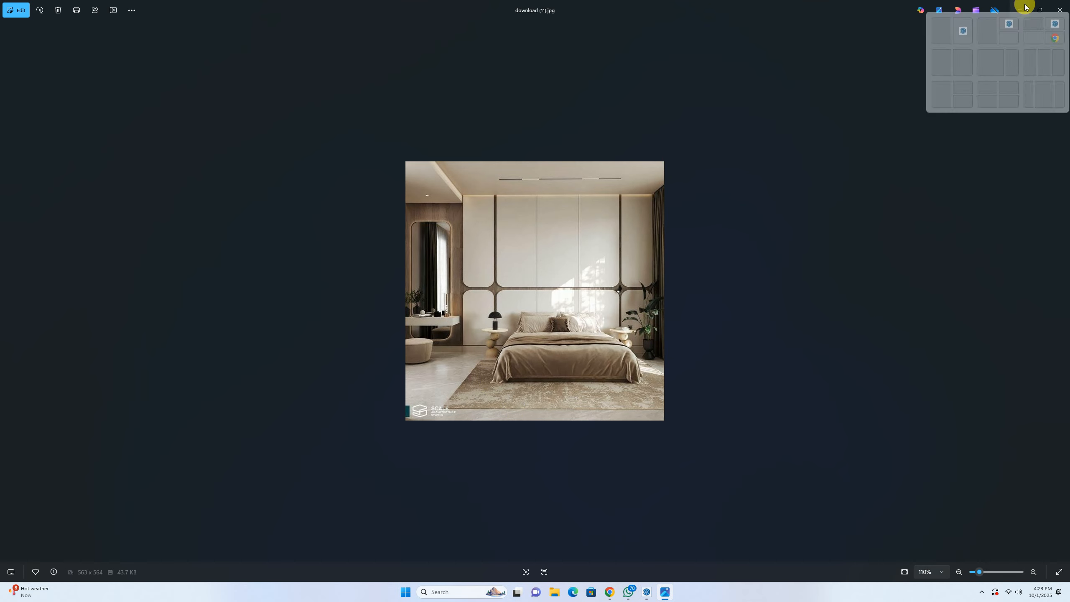
click(1020, 10)
Step: Extend the wall's short end face 4 1/2" so that it reaches the floor slab's outer edge
key(space)
middle_drag(586, 389, 383, 354)
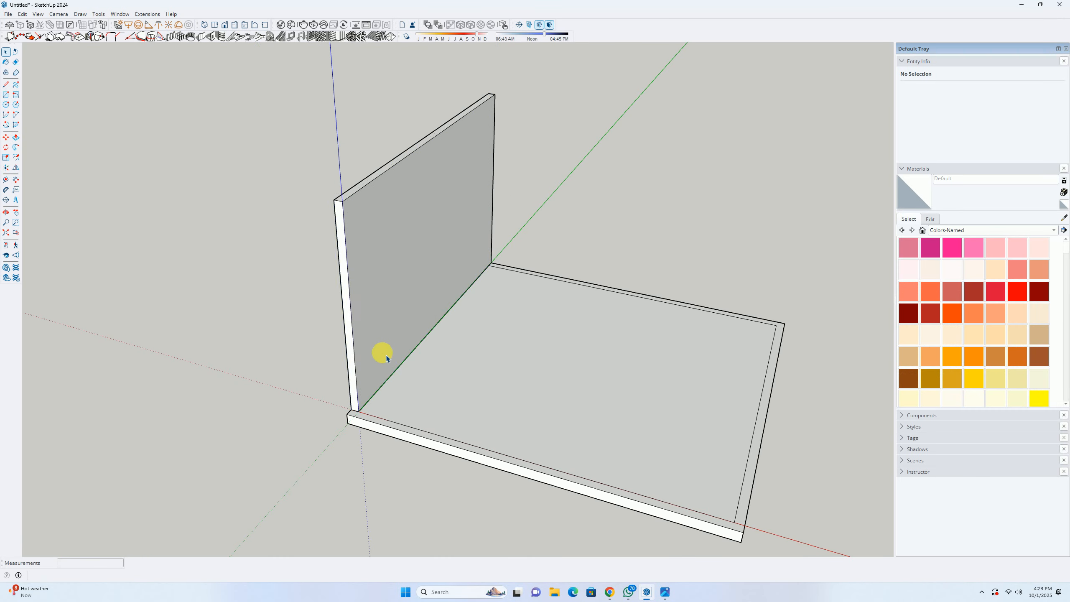
key(p)
click(353, 375)
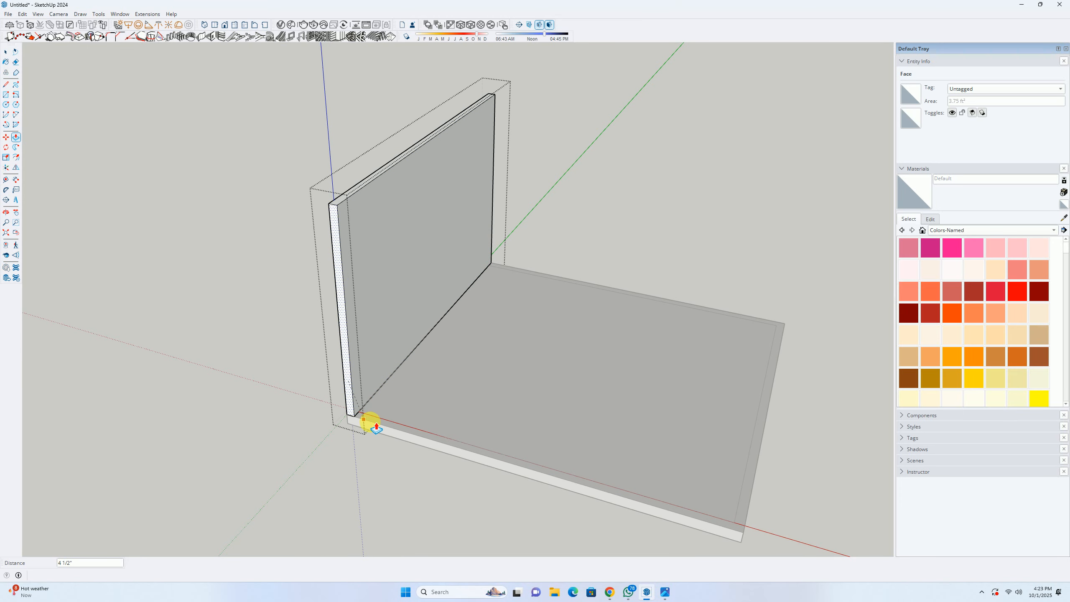
key(space)
click(378, 425)
Step: Copy the wall along the red axis to the opposite edge of the floor slab
click(371, 364)
key(m)
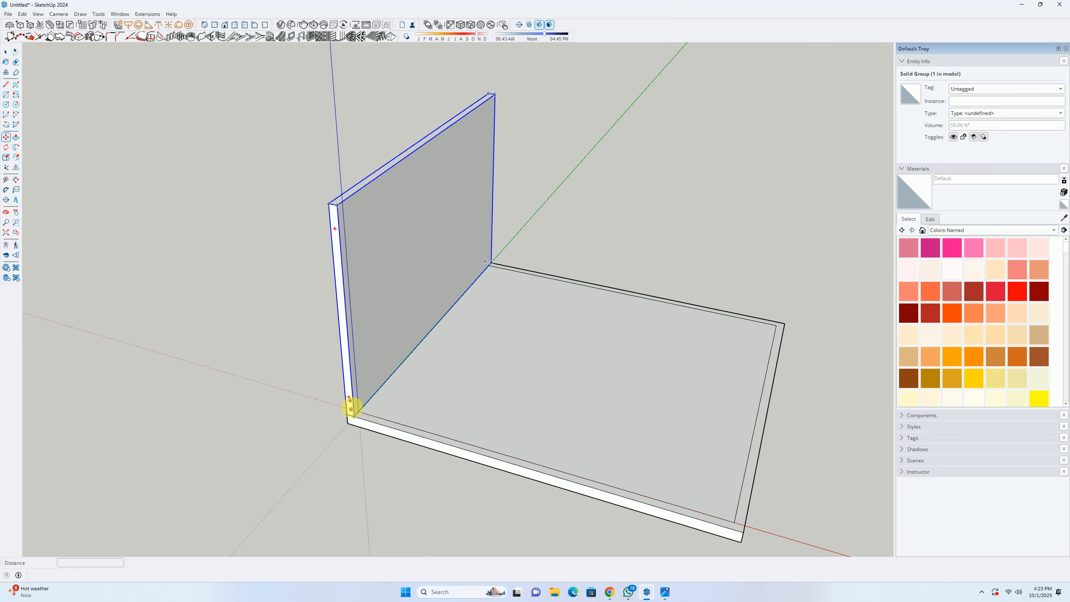
click(359, 422)
key(ctrl)
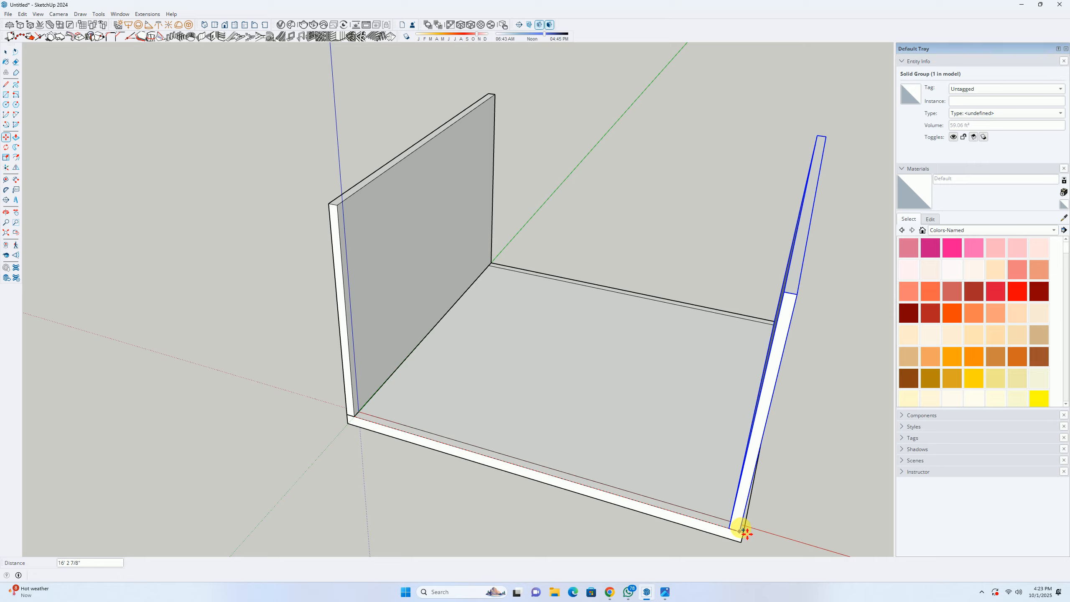
click(743, 532)
scroll(721, 509, down, 4)
key(space)
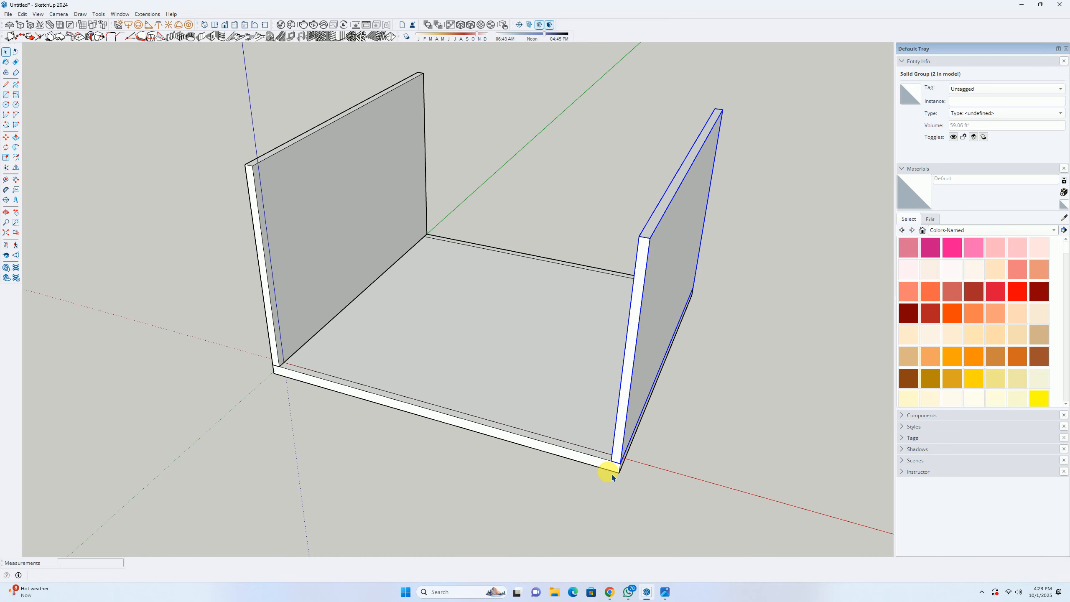
Step: Rotate the copied wall 90 degrees about its bottom corner so it runs along the floor's red-axis edge
key(q)
click(611, 461)
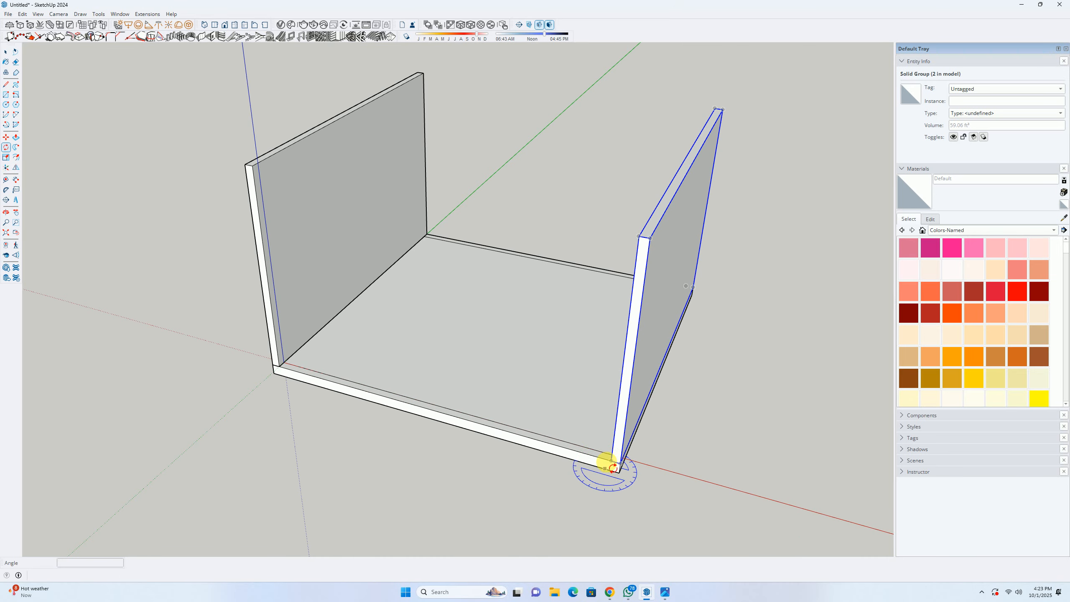
click(561, 446)
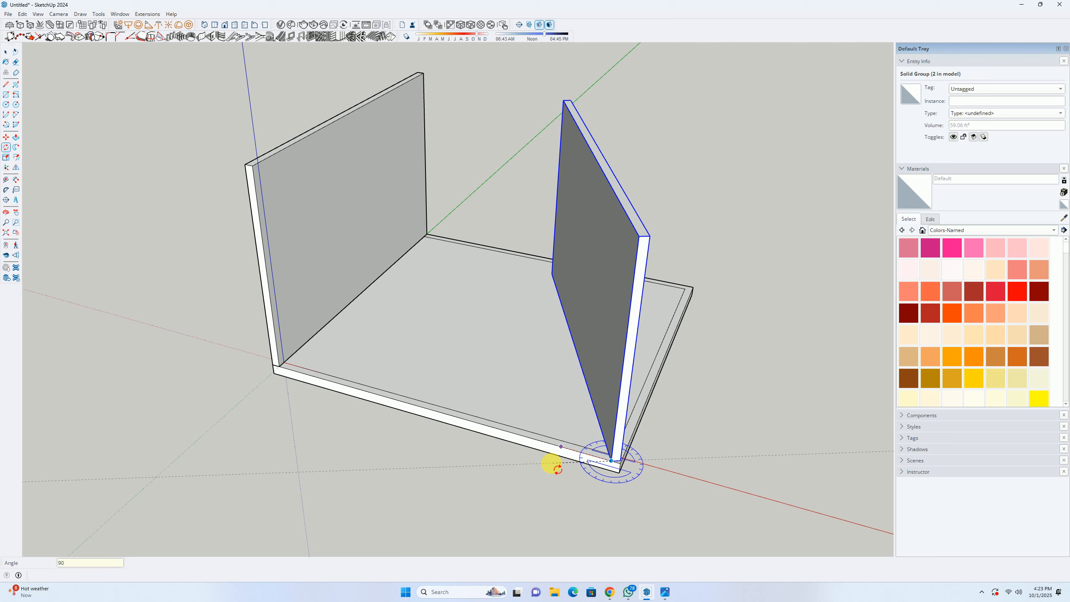
text(90)
key(Return)
key(space)
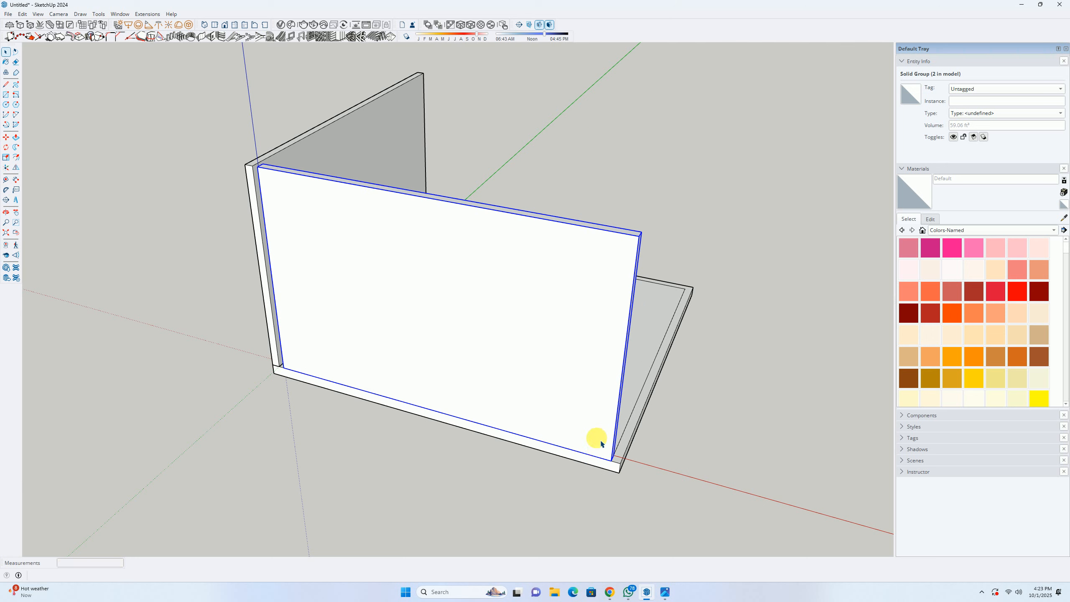
Step: Copy the original side wall 16' 4 1/2" along the red axis to the opposite edge of the floor
click(249, 171)
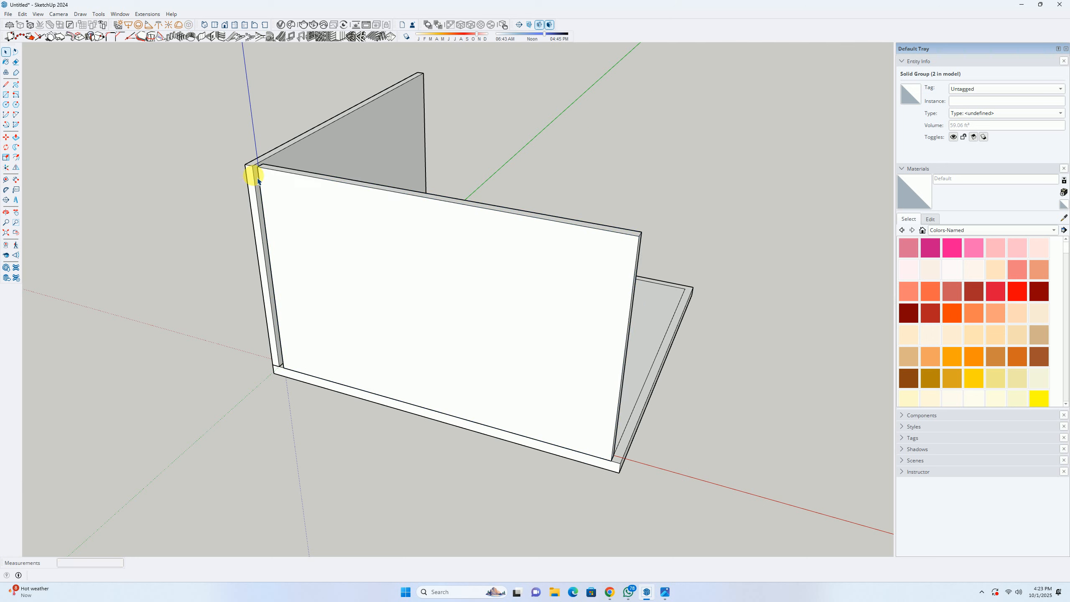
key(m)
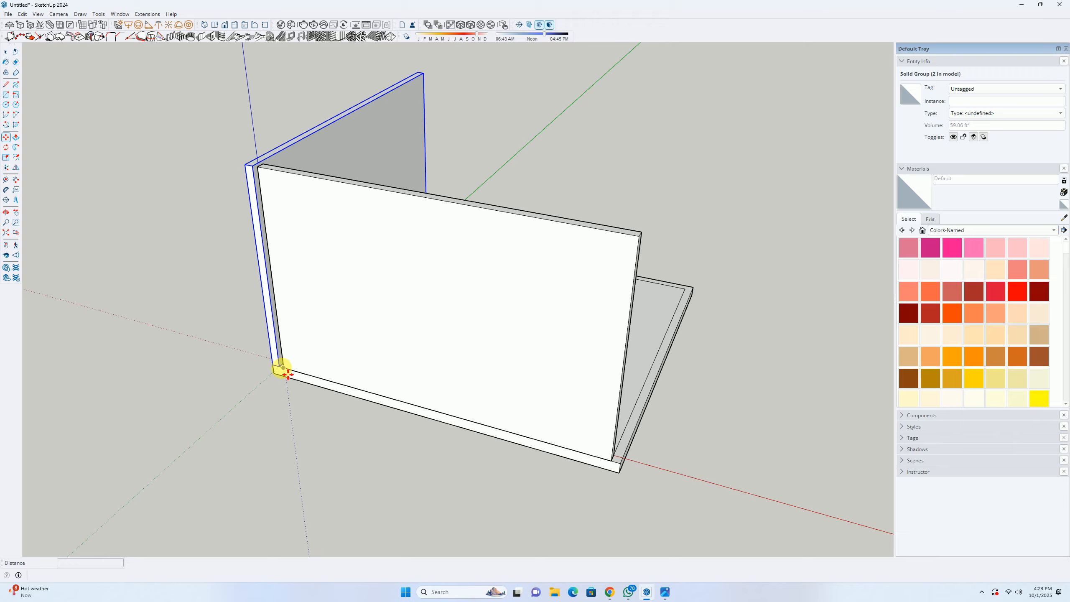
click(280, 367)
key(ctrl)
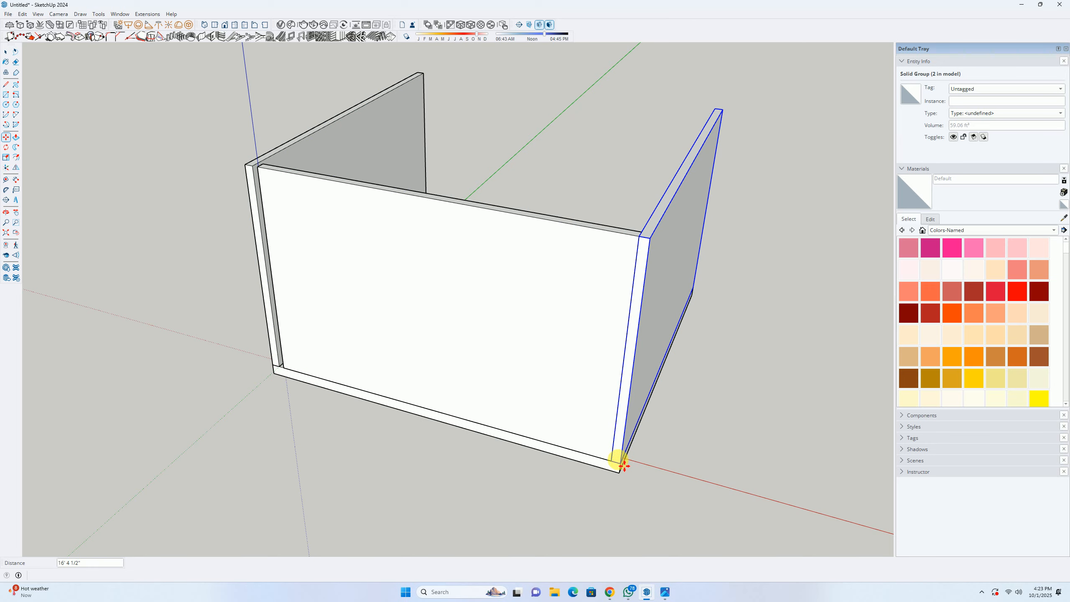
click(621, 463)
key(space)
Step: Extend the rotated wall's end face inside its group to close the gap to the original side wall
scroll(491, 306, down, 1)
middle_drag(490, 306, 630, 347)
double_click(420, 308)
middle_drag(416, 302, 475, 263)
scroll(406, 224, up, 1)
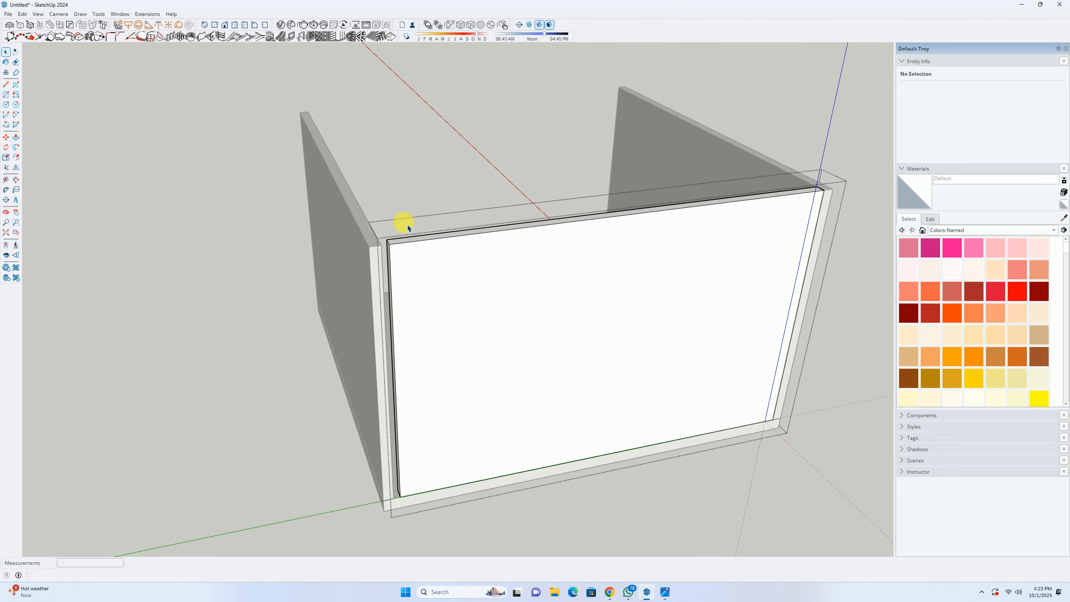
scroll(389, 253, up, 2)
click(393, 259)
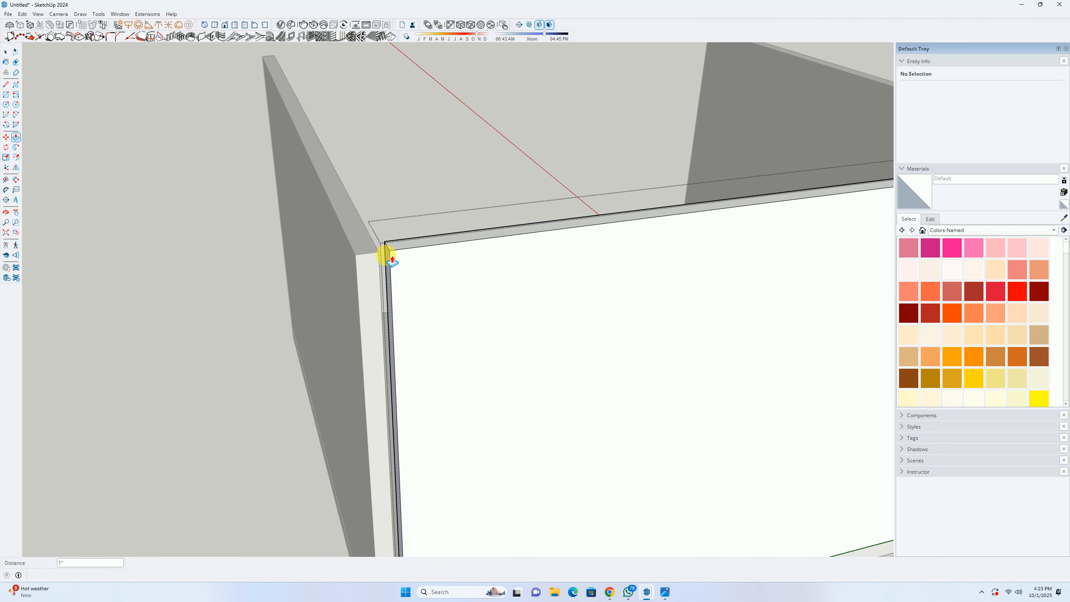
click(378, 252)
key(space)
scroll(379, 253, down, 3)
key(Escape)
Step: Copy the extended wall 15' 4 1/2" along the green axis to enclose the open side of the room
middle_drag(381, 269, 592, 318)
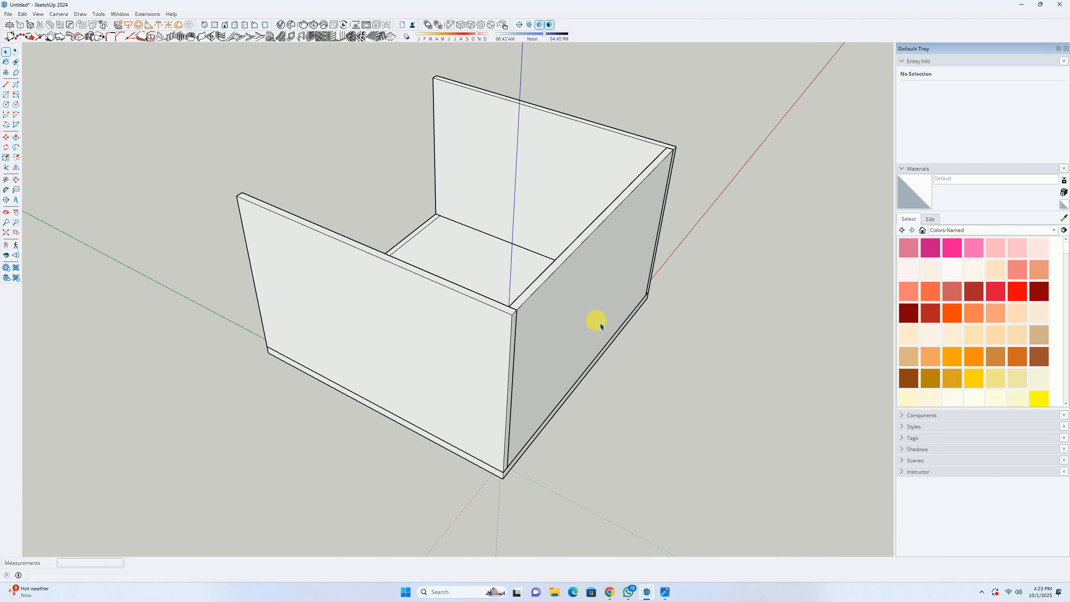
click(566, 284)
middle_drag(567, 285, 648, 303)
key(m)
scroll(663, 249, up, 1)
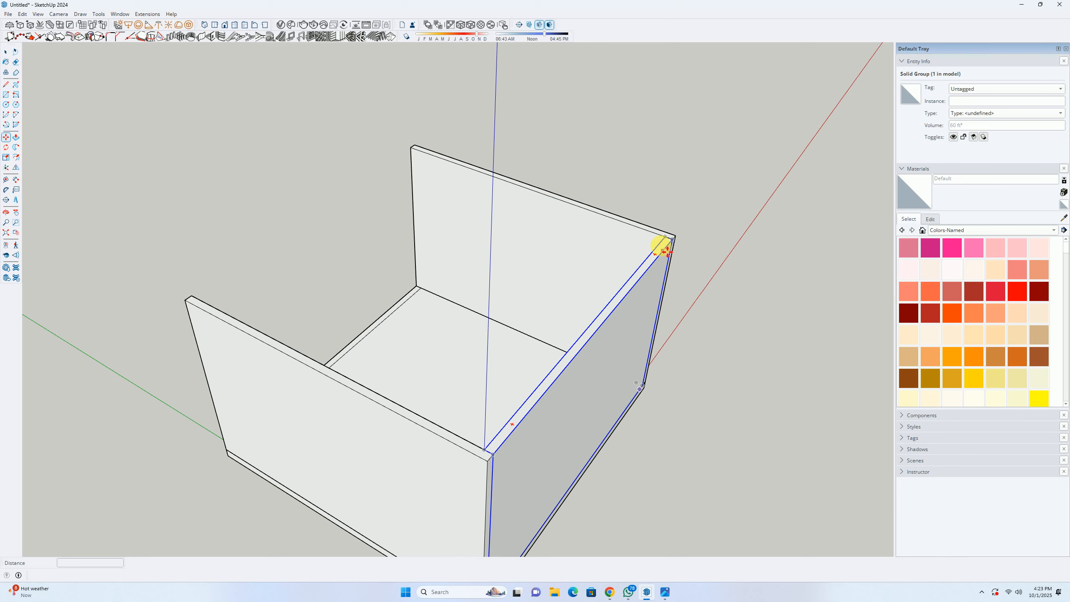
click(671, 244)
key(ctrl)
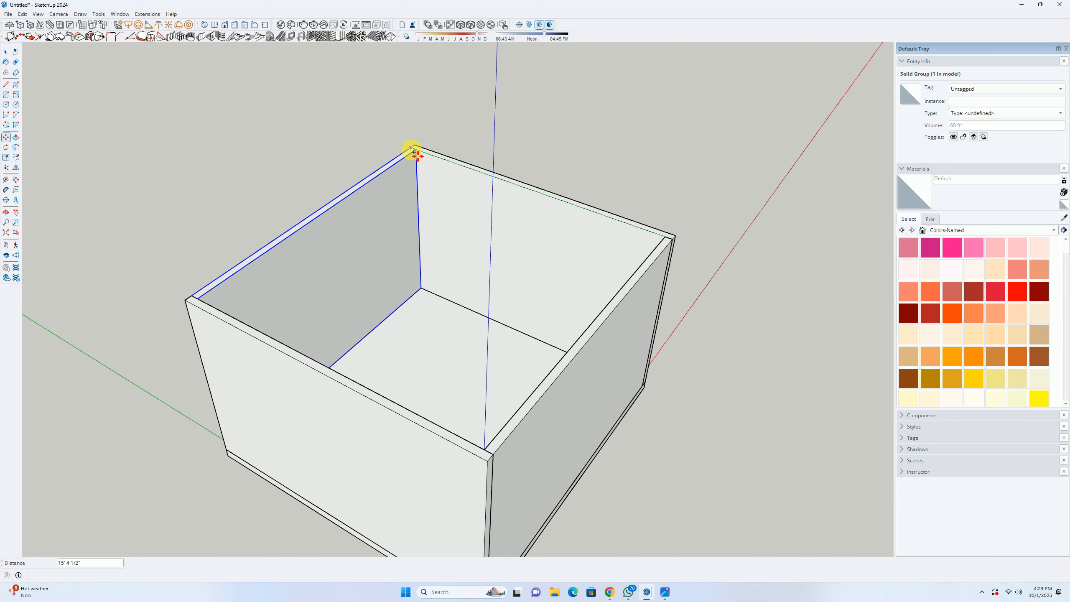
click(416, 152)
key(space)
Step: Move a copy of the floor slab 10' 6" straight up onto the wall tops to form the ceiling
scroll(431, 179, down, 3)
scroll(448, 210, down, 2)
click(477, 282)
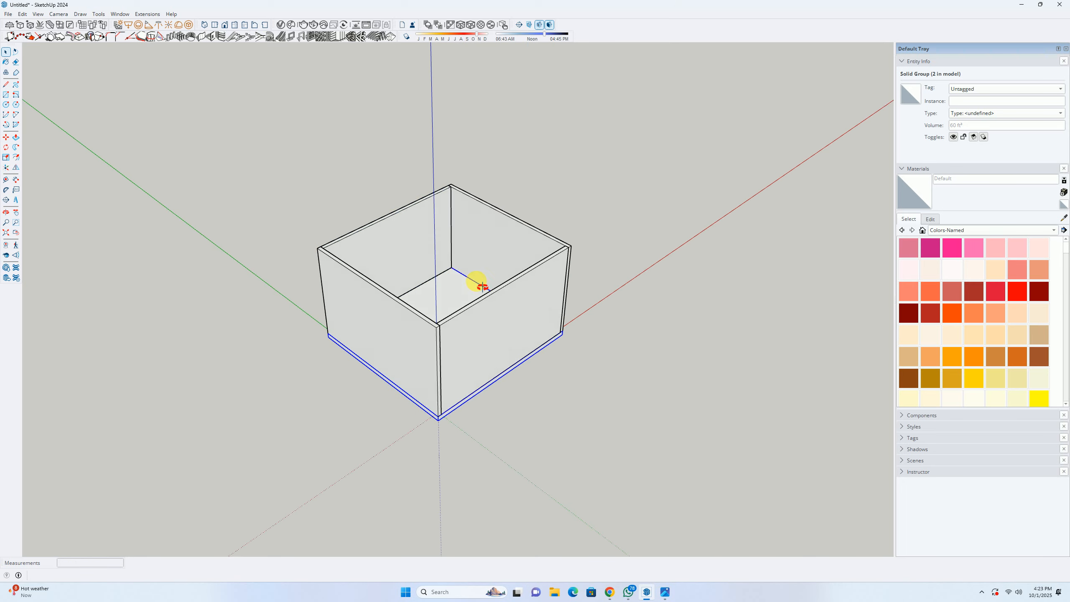
middle_drag(478, 282, 553, 353)
key(m)
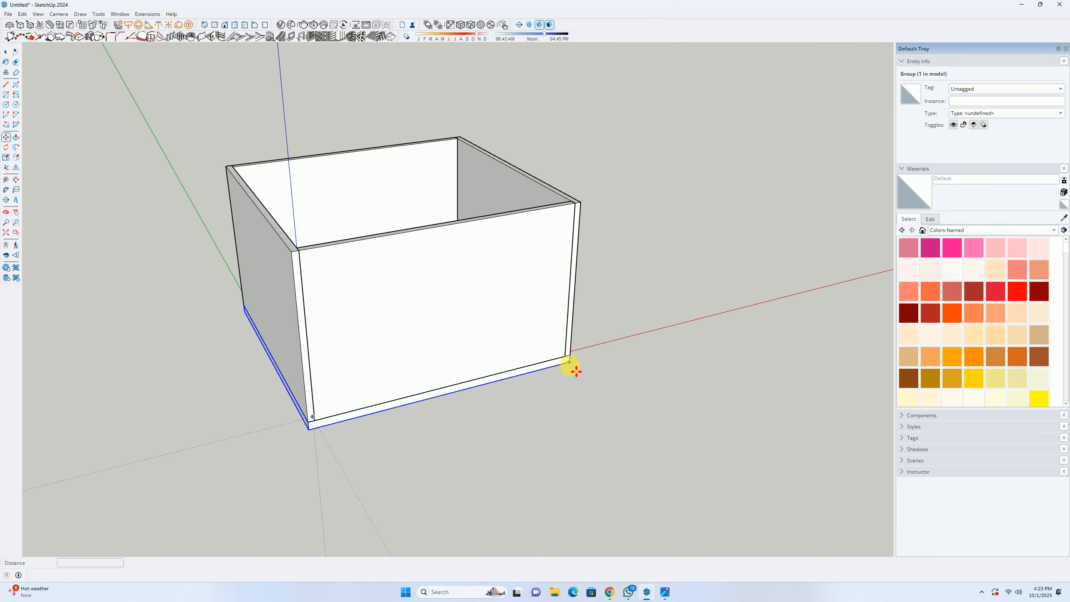
click(570, 362)
click(582, 203)
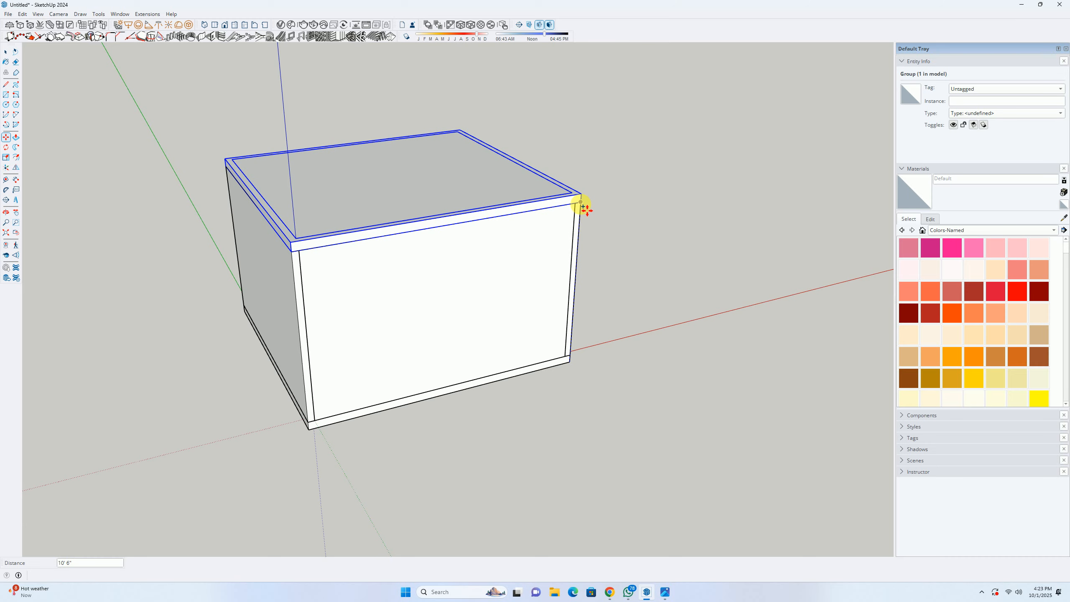
key(space)
scroll(512, 185, down, 1)
middle_drag(649, 271, 537, 270)
click(627, 308)
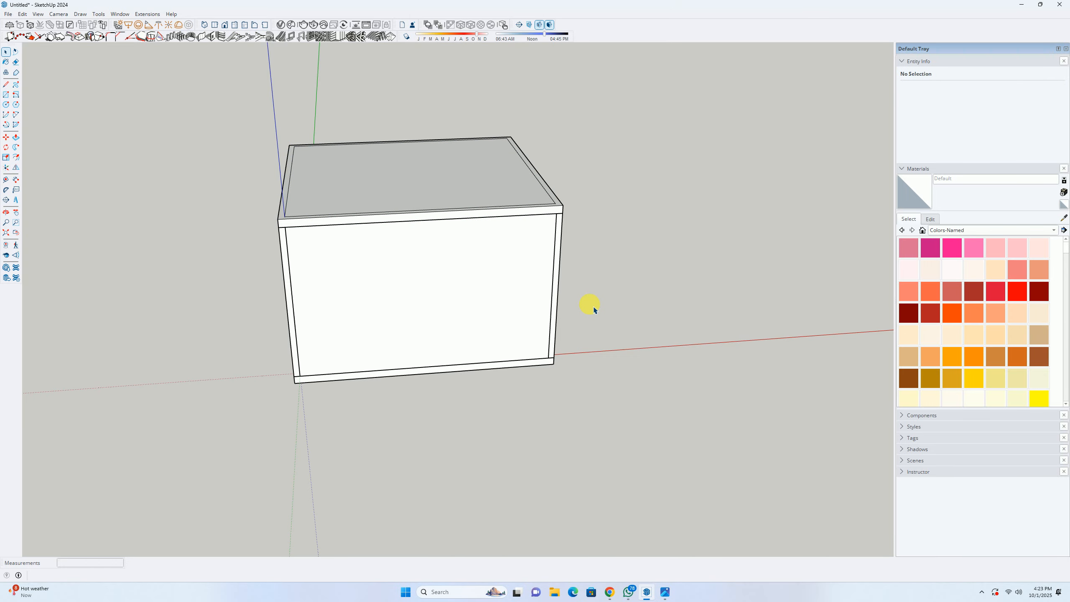
Step: Check the reference photo, then place a vertical guide midway across the outer face of the side wall farther along the red axis
middle_drag(594, 310, 395, 316)
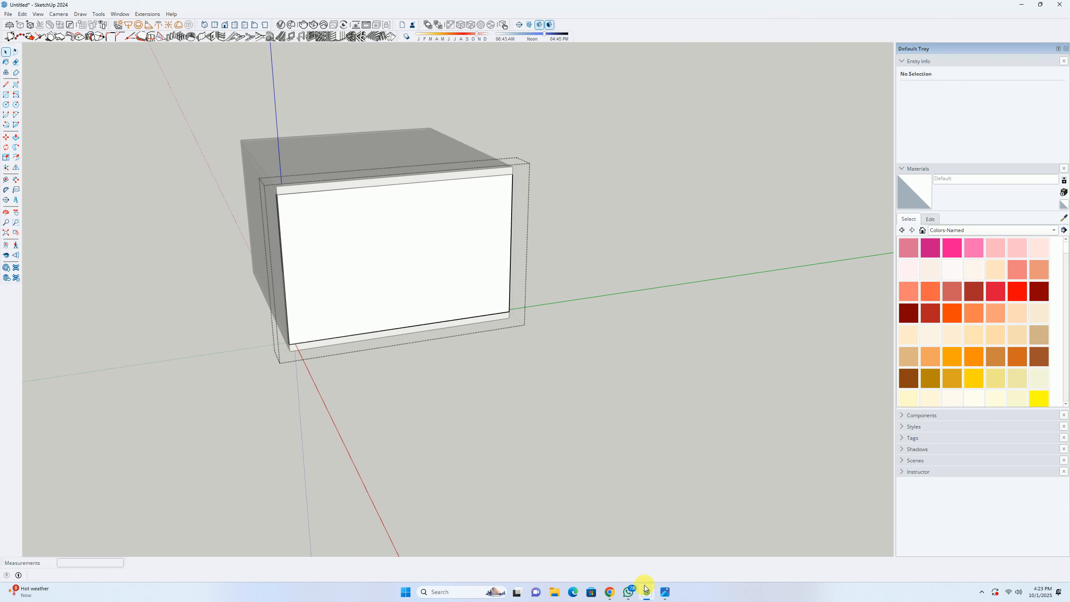
click(665, 592)
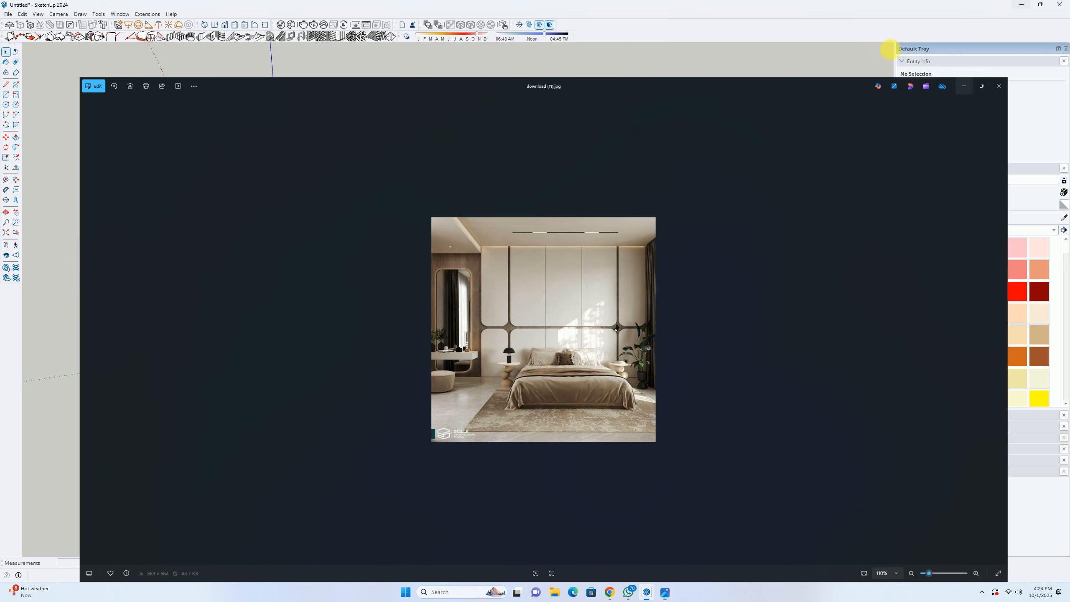
click(1020, 9)
key(t)
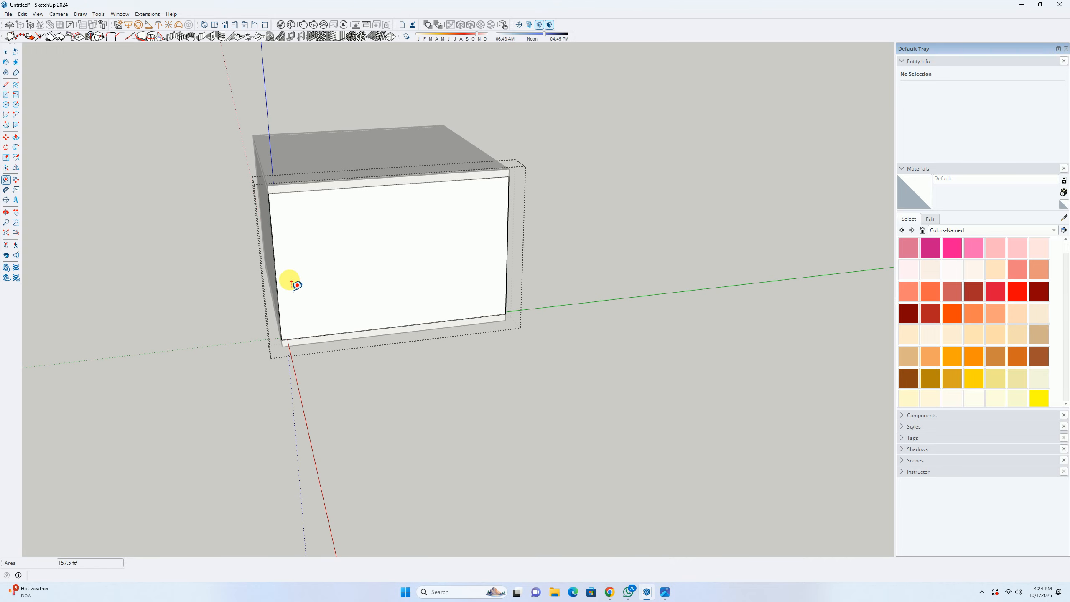
click(275, 270)
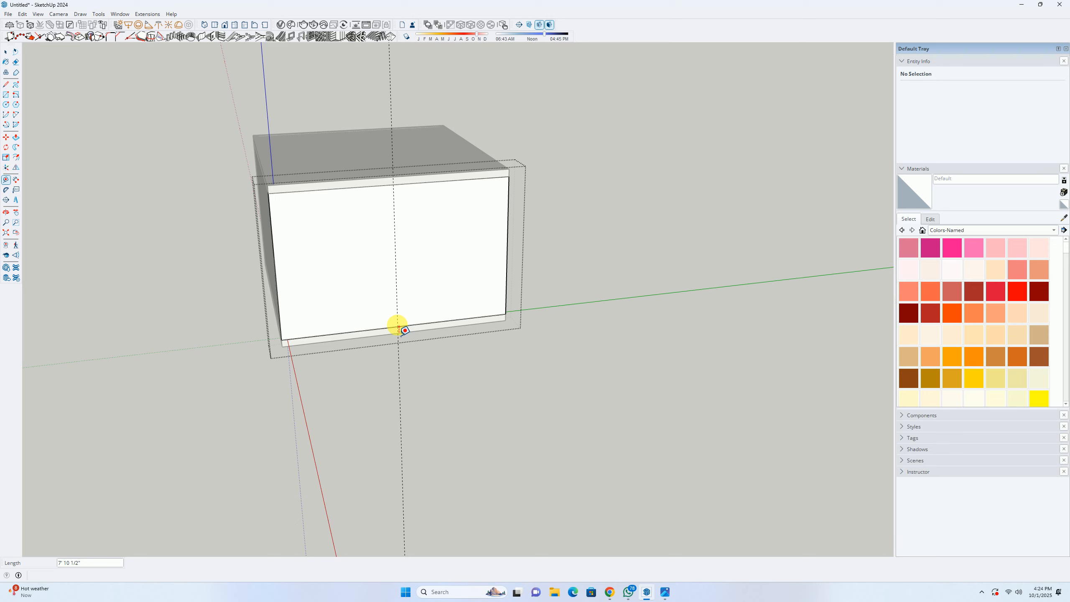
click(396, 295)
Step: Offset two vertical guides from the wall's centre guide, 5' to each side
click(396, 295)
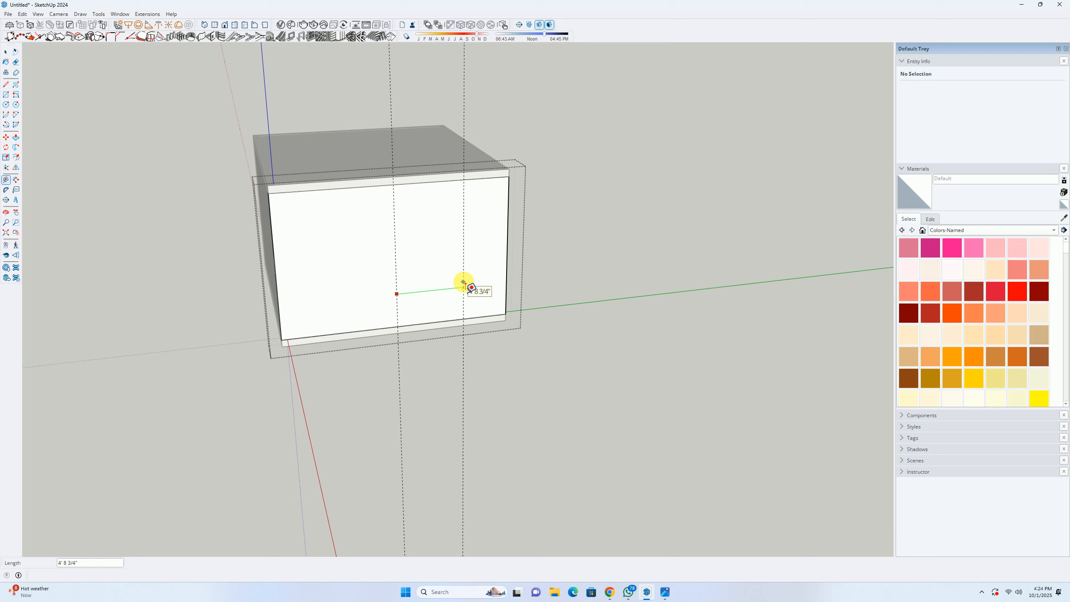
text(5')
key(Return)
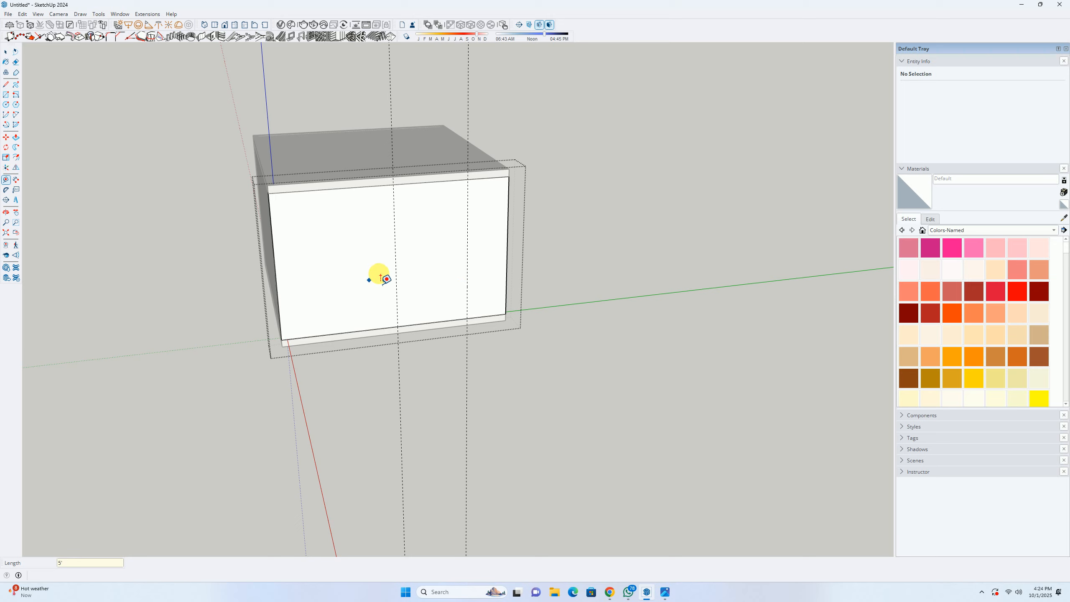
click(396, 268)
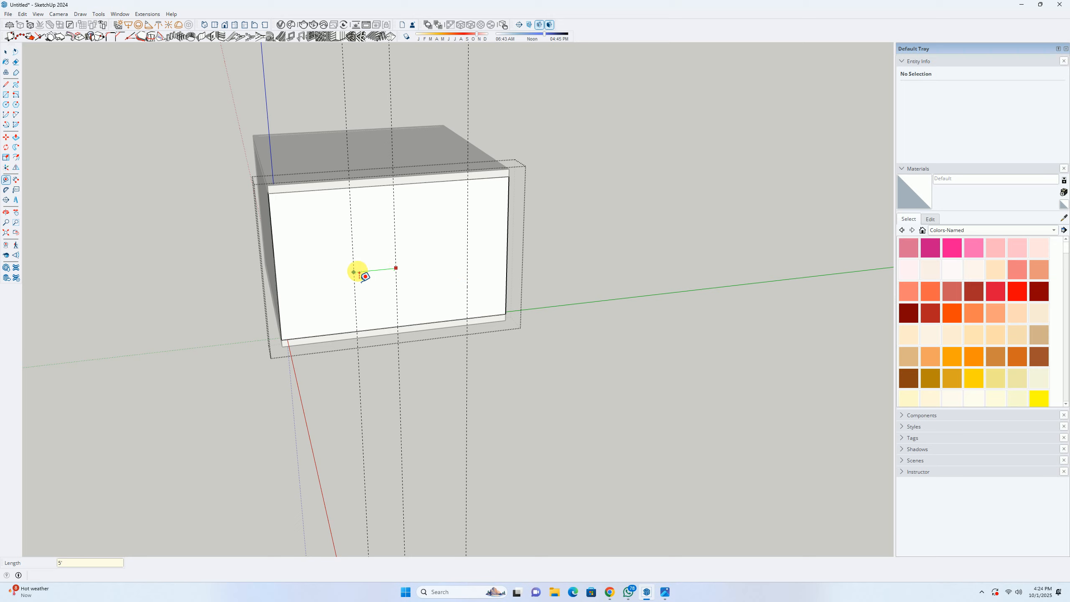
text(5')
key(Return)
Step: Add a horizontal guide 8' above the wall's bottom edge and draw the opening rectangle between the outer guides down to the base
click(377, 330)
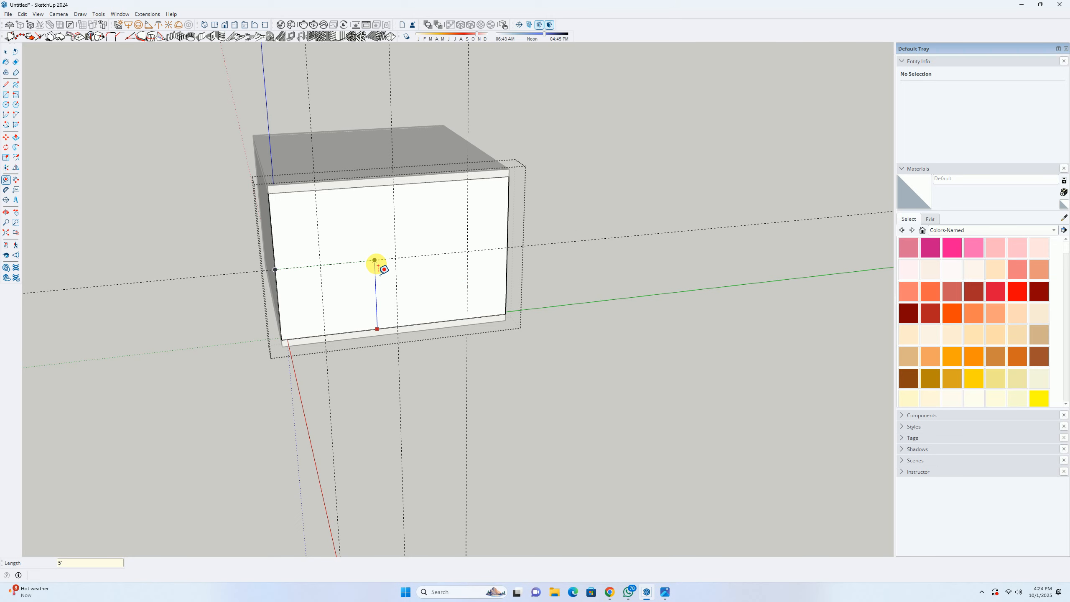
text(8')
key(Return)
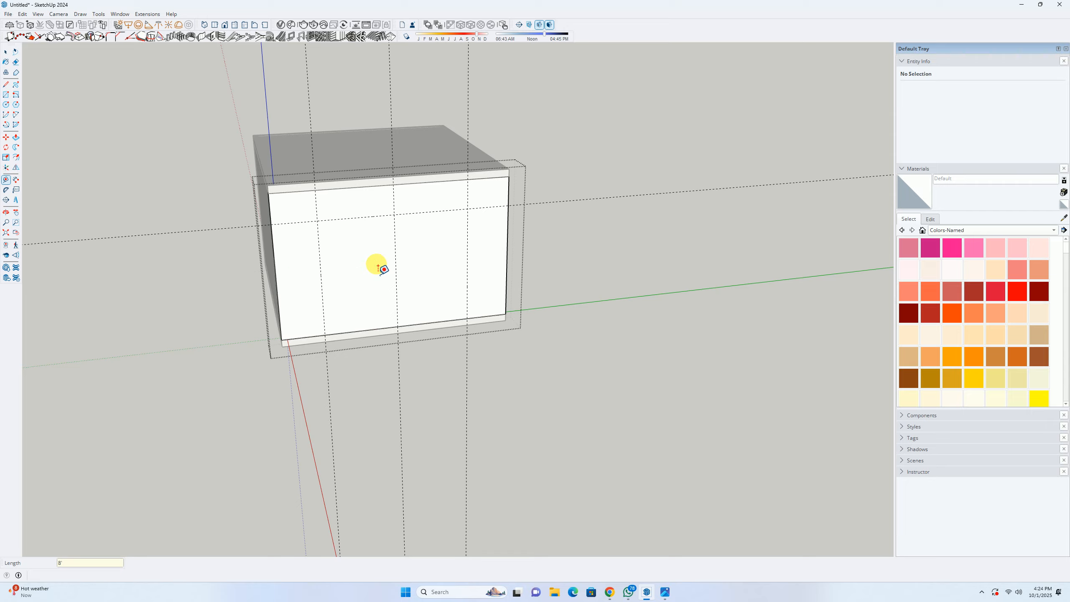
key(r)
click(318, 222)
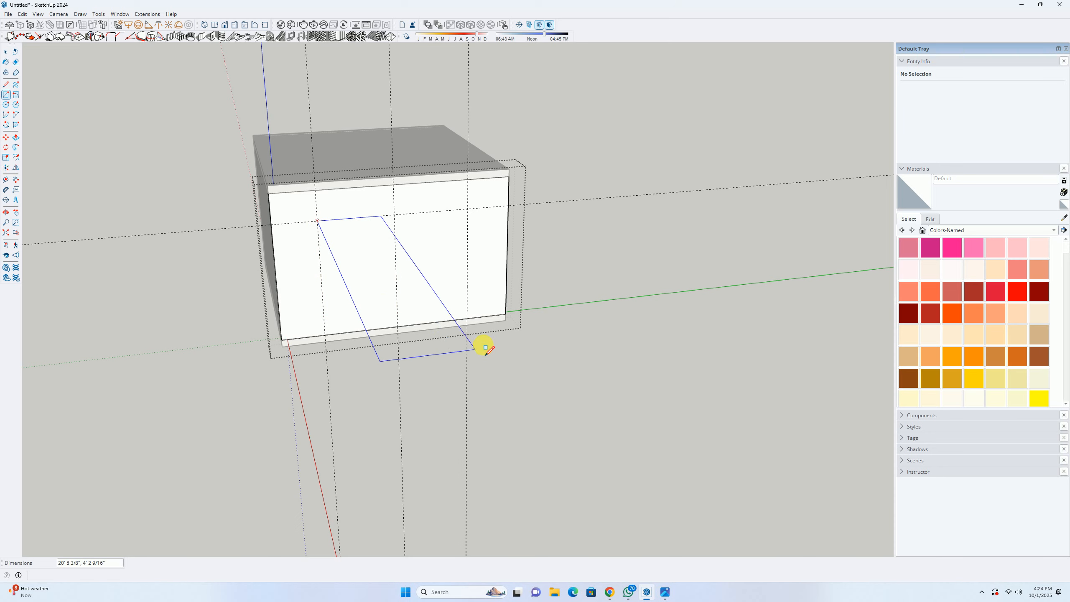
click(468, 320)
key(space)
Step: Push the rectangle through the wall to cut the wide opening, close the wall group and delete all guides
key(p)
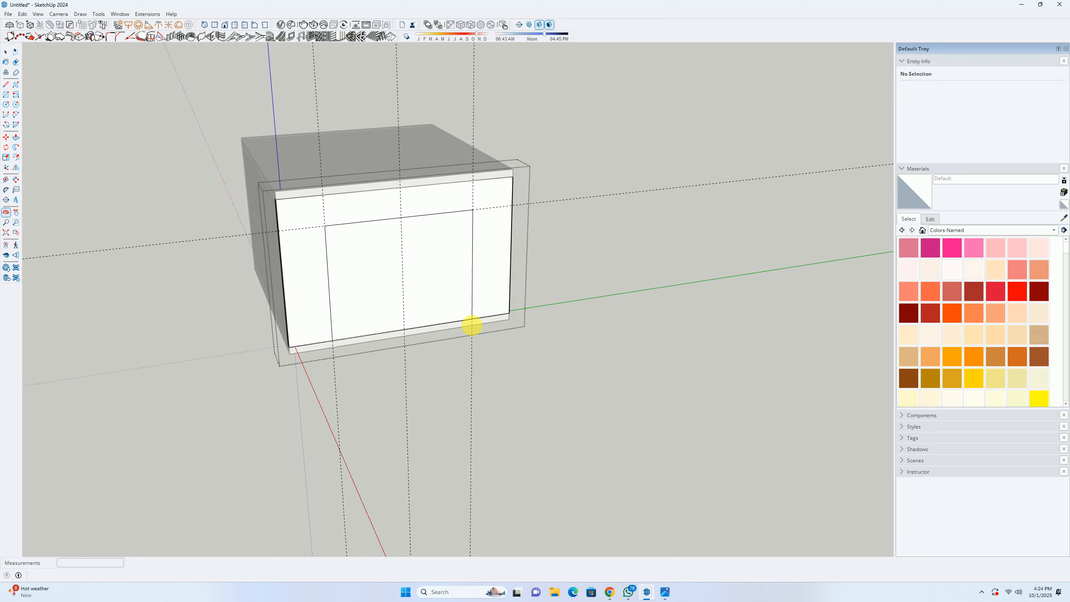
scroll(460, 312, up, 2)
click(449, 306)
click(418, 262)
scroll(366, 289, down, 3)
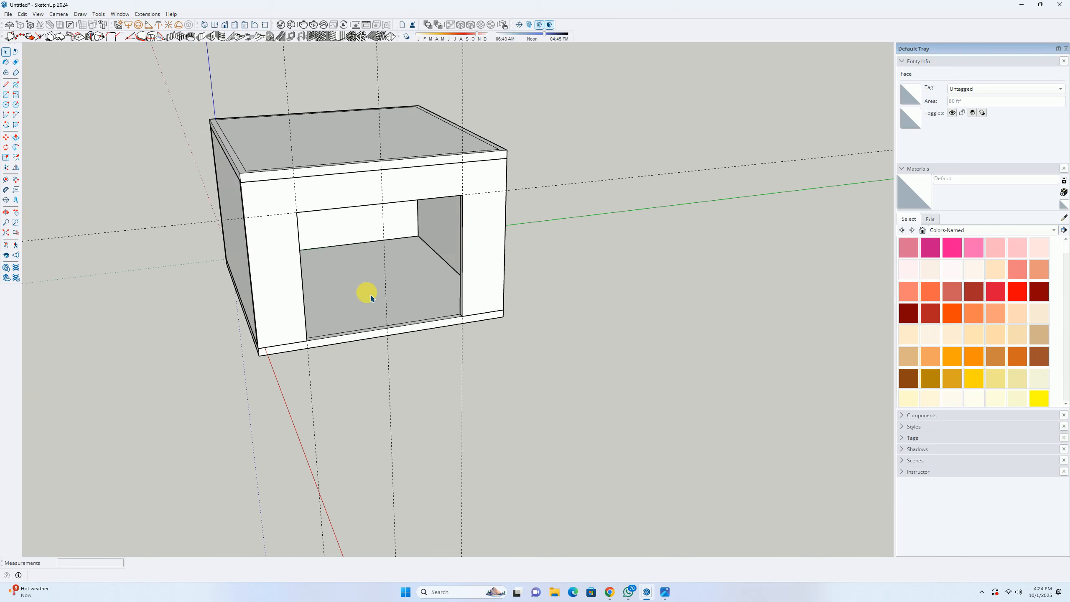
middle_drag(366, 290, 512, 296)
key(space)
click(23, 17)
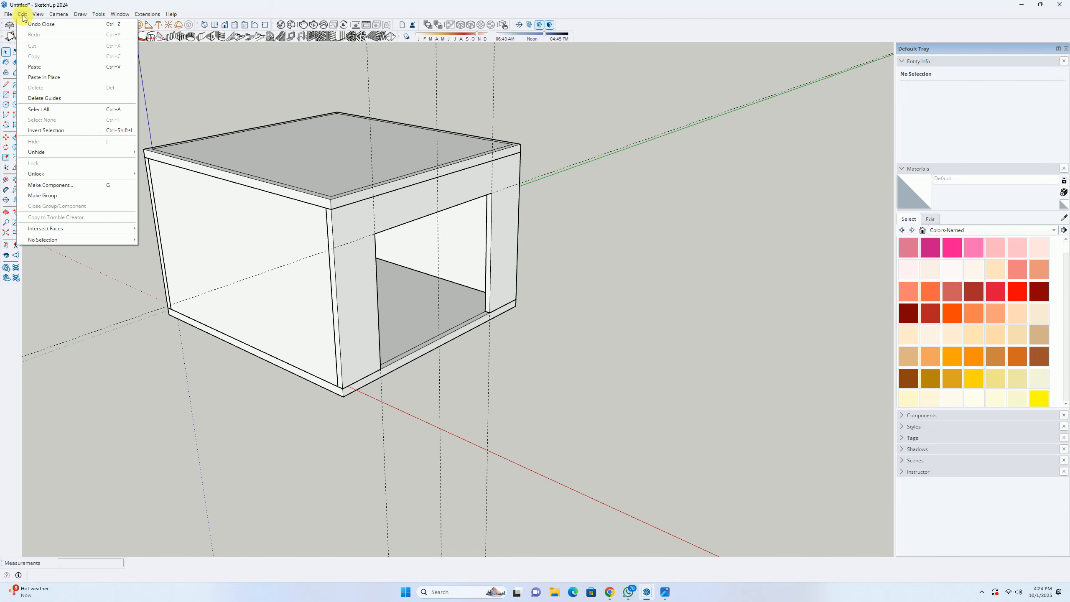
click(48, 101)
Step: On the opposite side wall, place a vertical guide 6" from the edge near the origin and another 3'6" beyond it
middle_drag(101, 152, 421, 328)
key(t)
scroll(488, 298, up, 1)
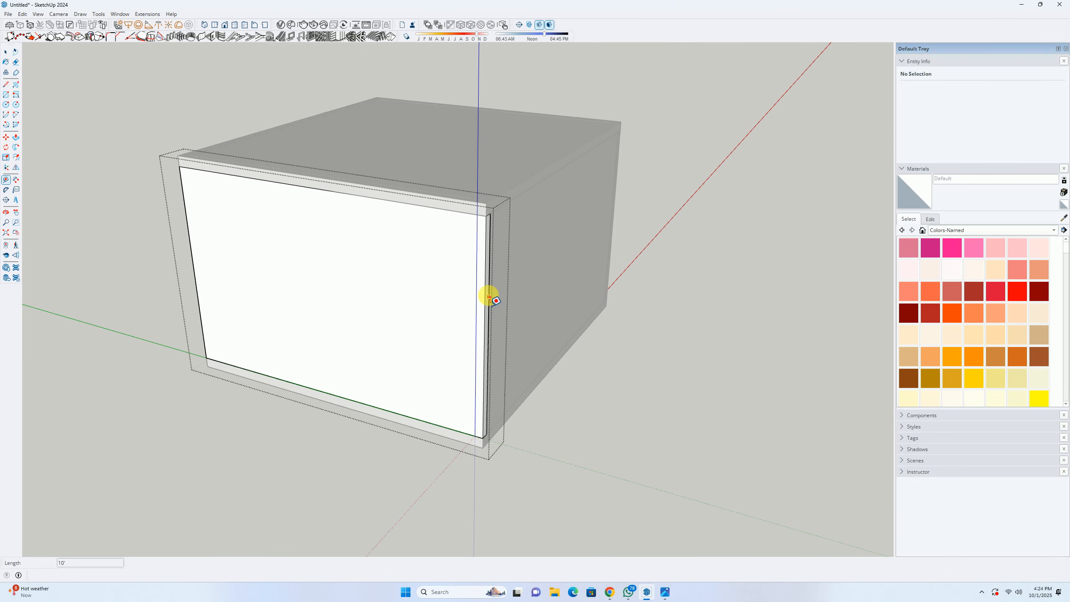
click(485, 295)
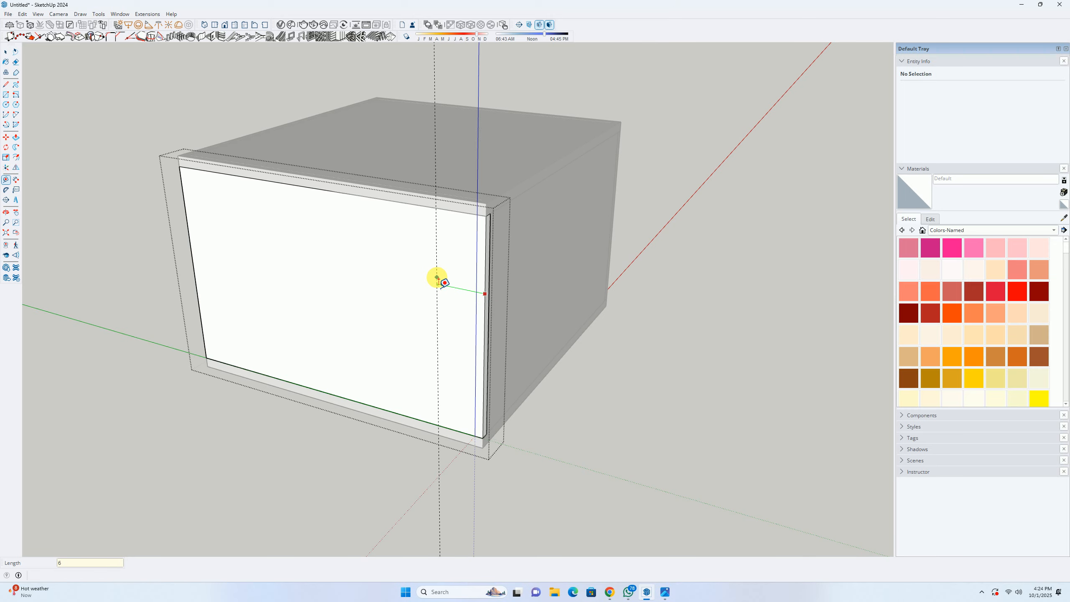
key(Return)
click(474, 290)
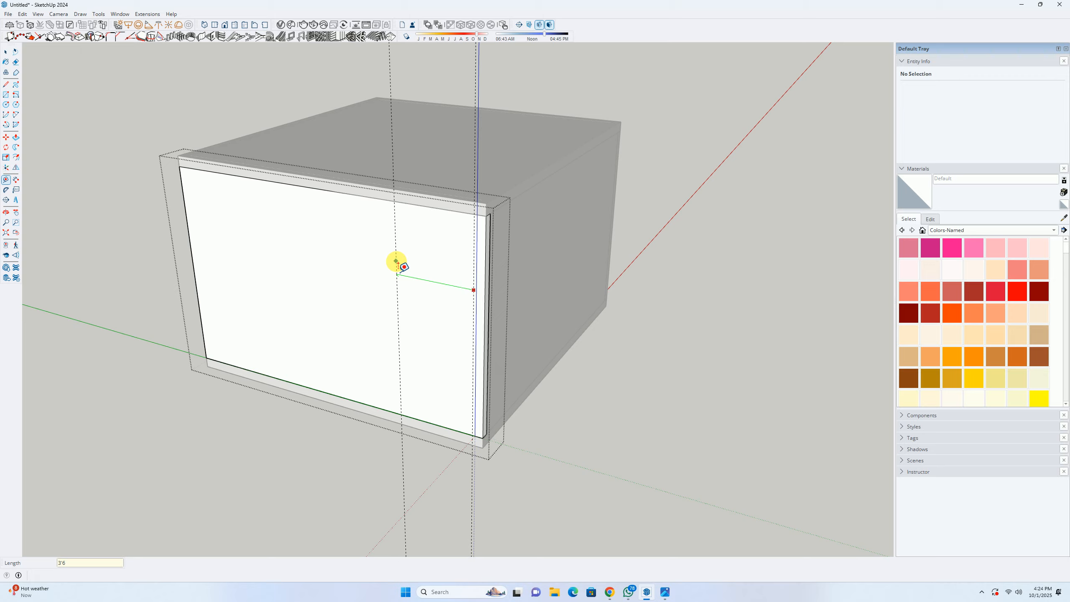
text(3'6)
key(Return)
Step: Add a horizontal guide 8' above this wall's bottom edge and draw a 3'6" by 8' door rectangle between the guides
click(444, 428)
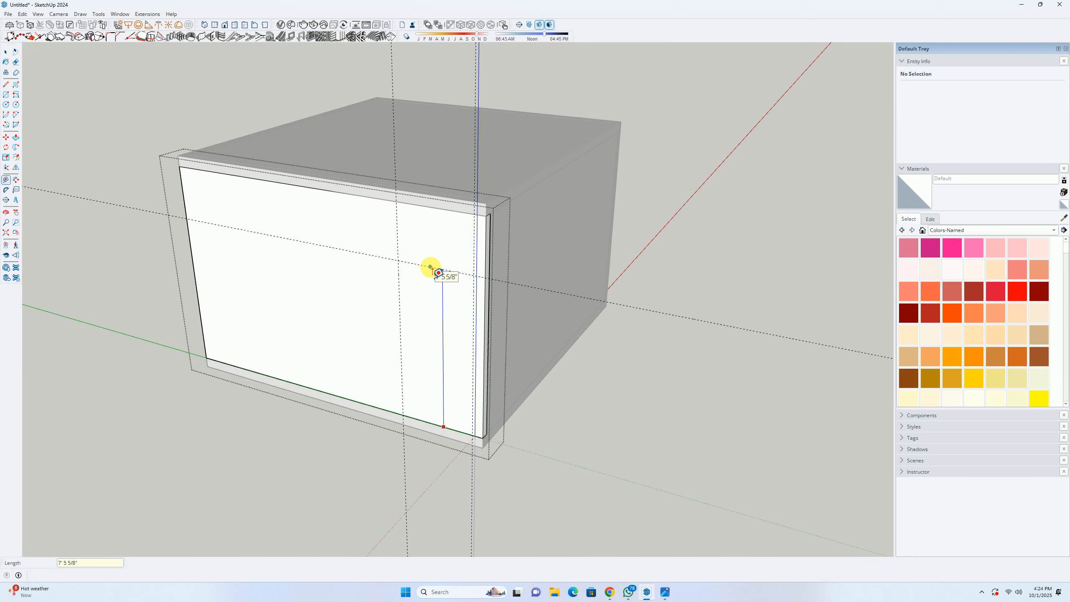
text(8')
key(Return)
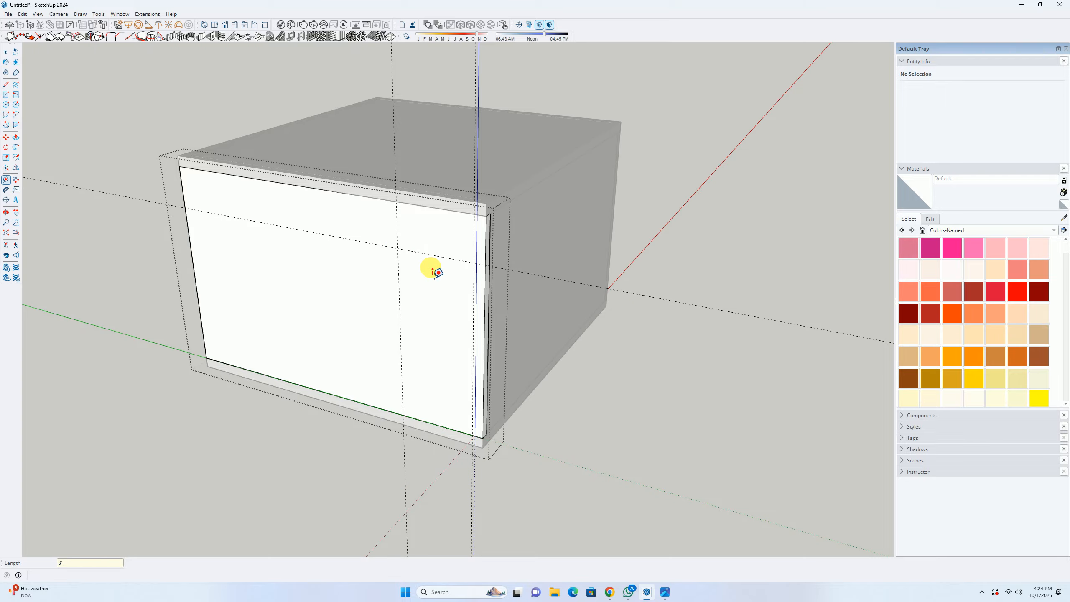
key(r)
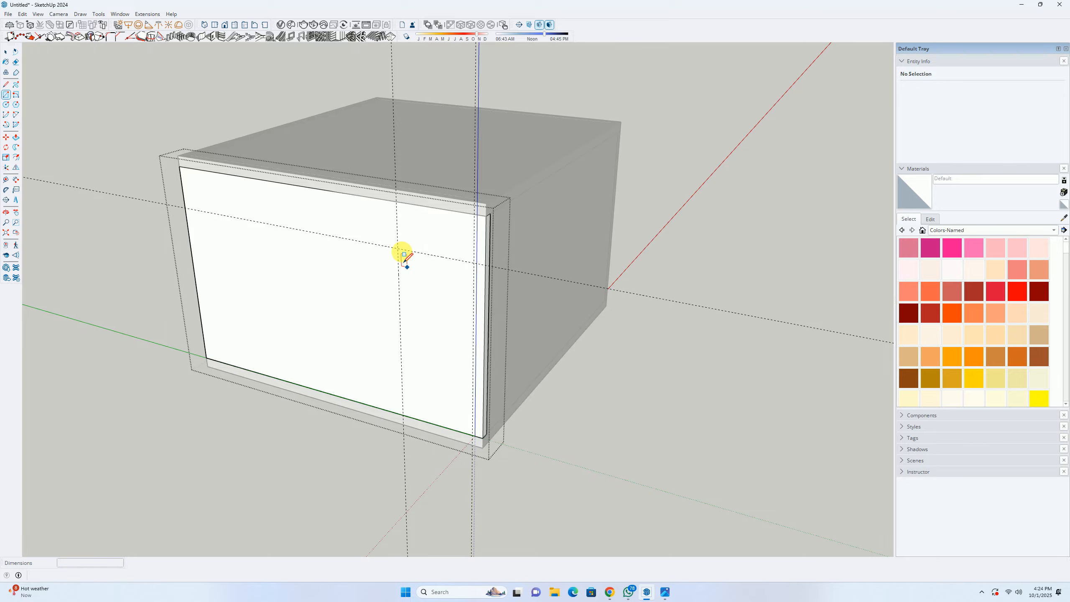
click(398, 250)
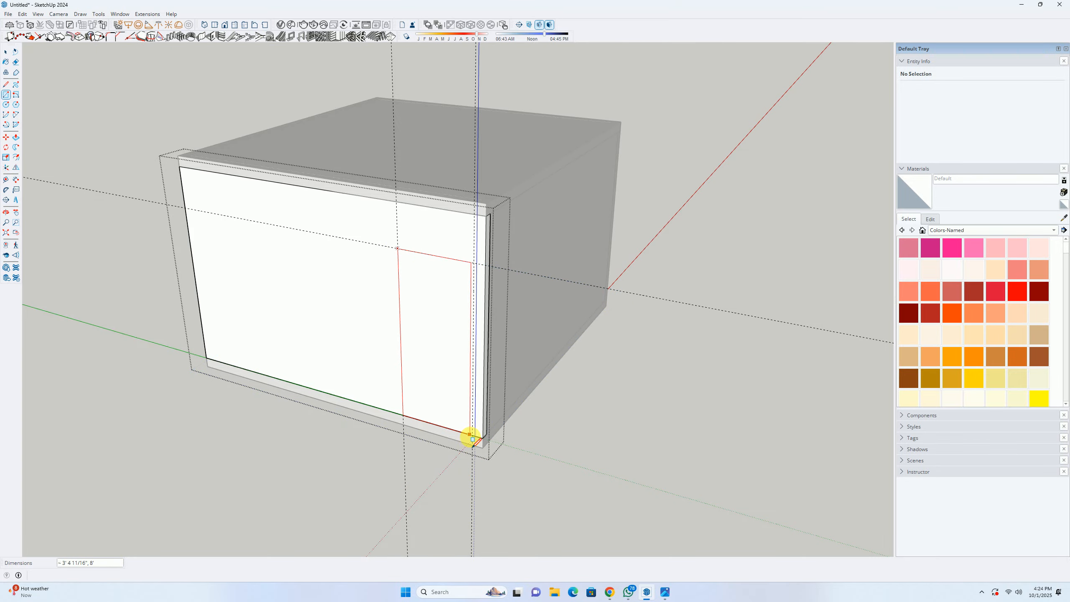
scroll(474, 438, up, 3)
scroll(474, 438, up, 2)
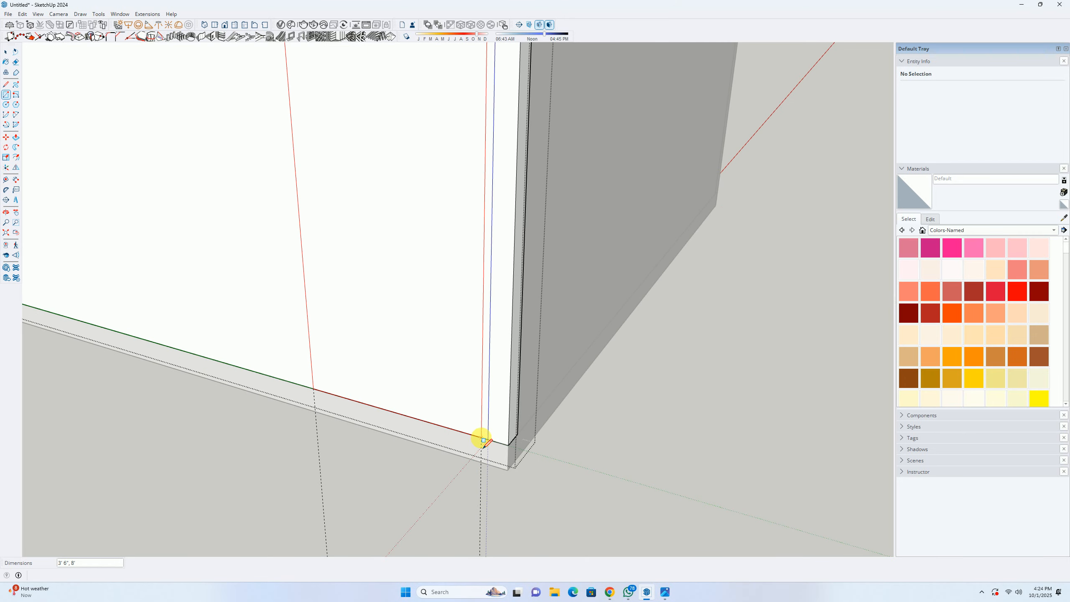
click(477, 438)
Step: Push the door rectangle 4 1/2" through the wall, delete all guides and close the wall group
key(p)
click(414, 398)
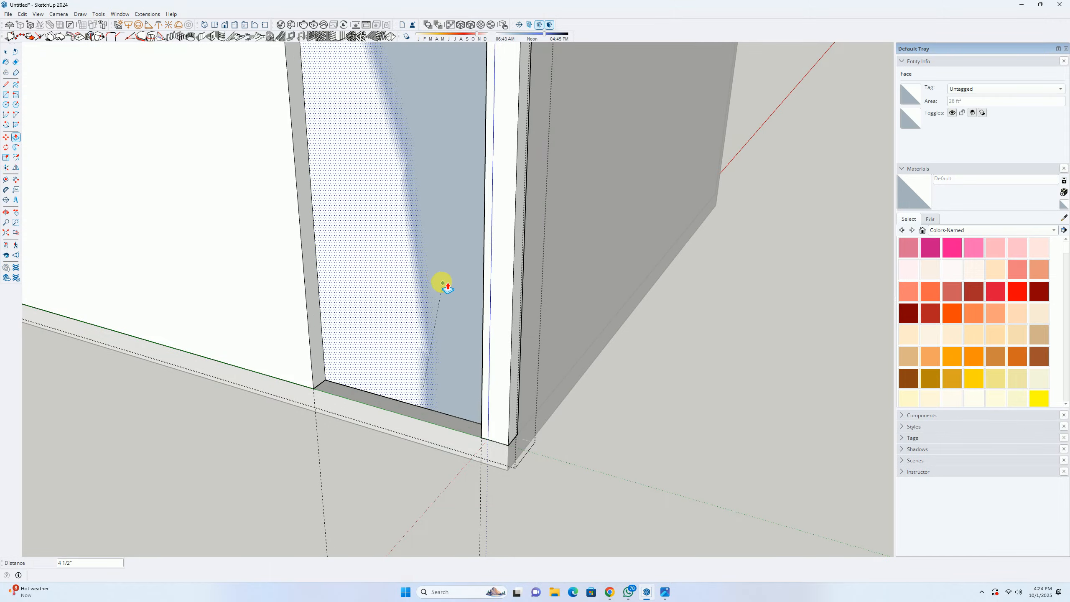
click(428, 250)
scroll(427, 250, down, 3)
scroll(437, 263, down, 5)
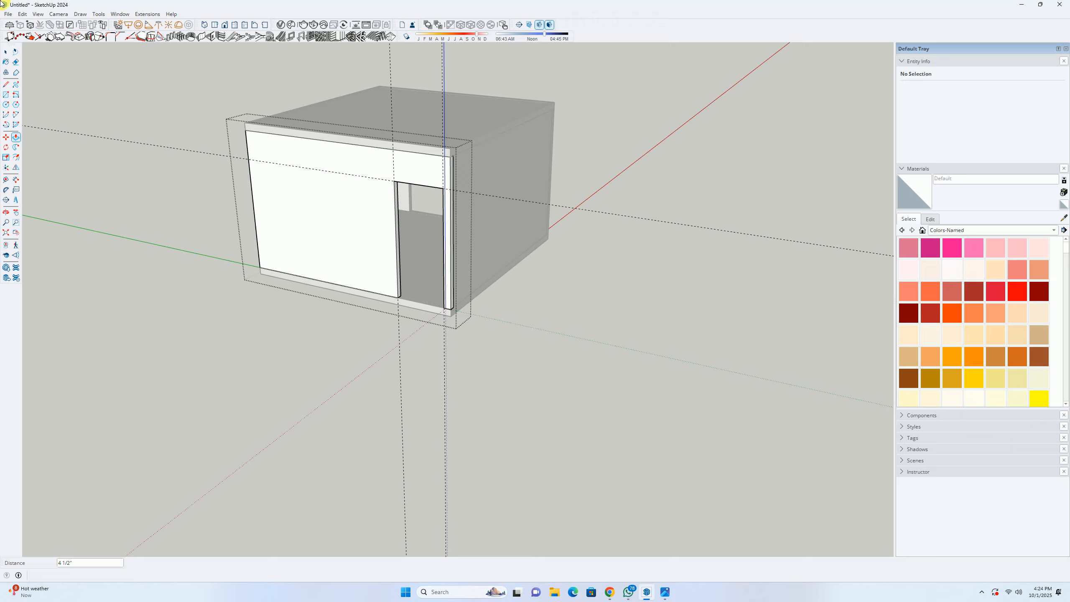
key(space)
click(16, 14)
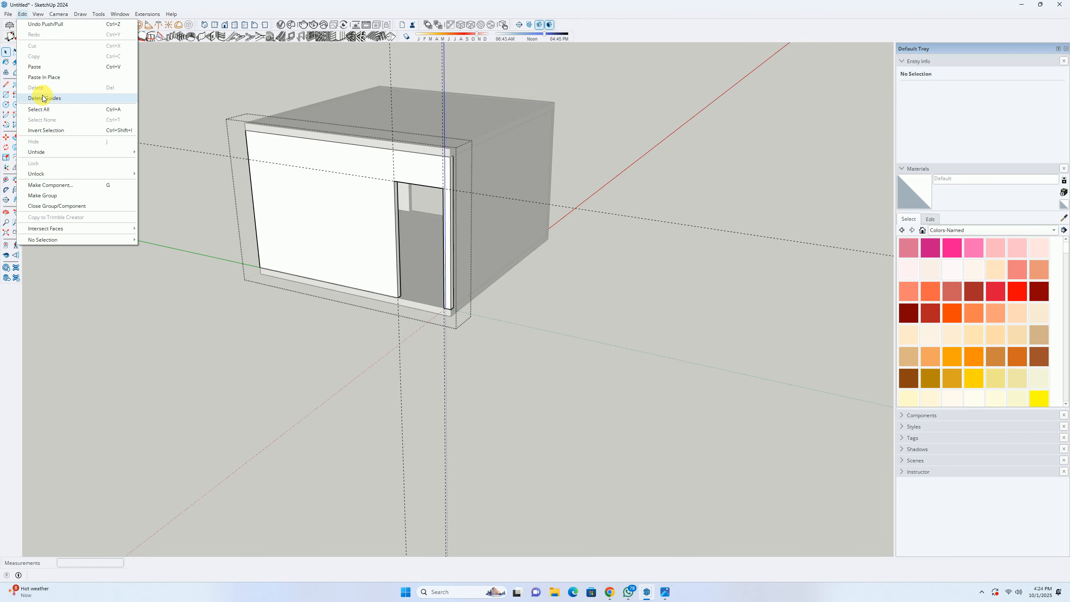
click(25, 98)
middle_drag(389, 256, 275, 253)
click(275, 253)
Step: Delete the wall along the red axis to open up the room and face the interior back wall straight on
click(489, 226)
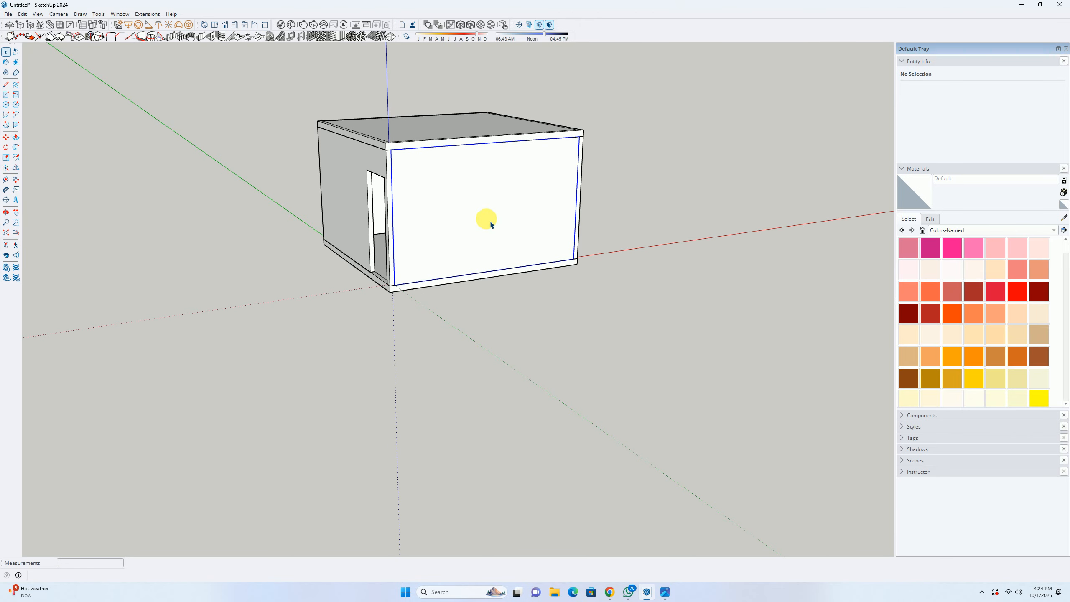
key(Delete)
middle_drag(488, 256, 509, 209)
scroll(454, 215, up, 8)
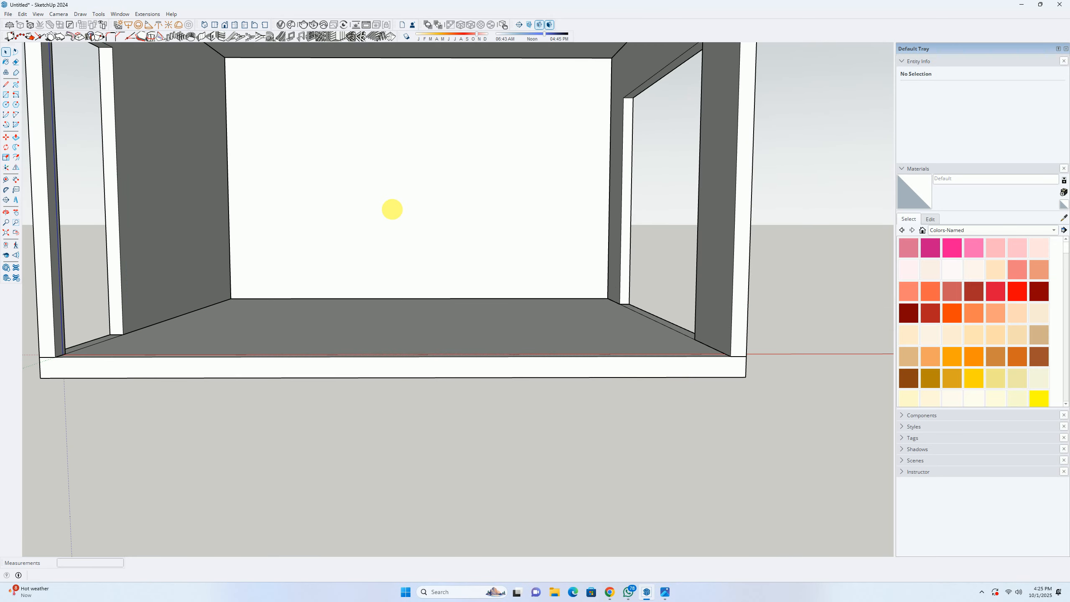
middle_drag(384, 240, 392, 288)
scroll(388, 286, up, 4)
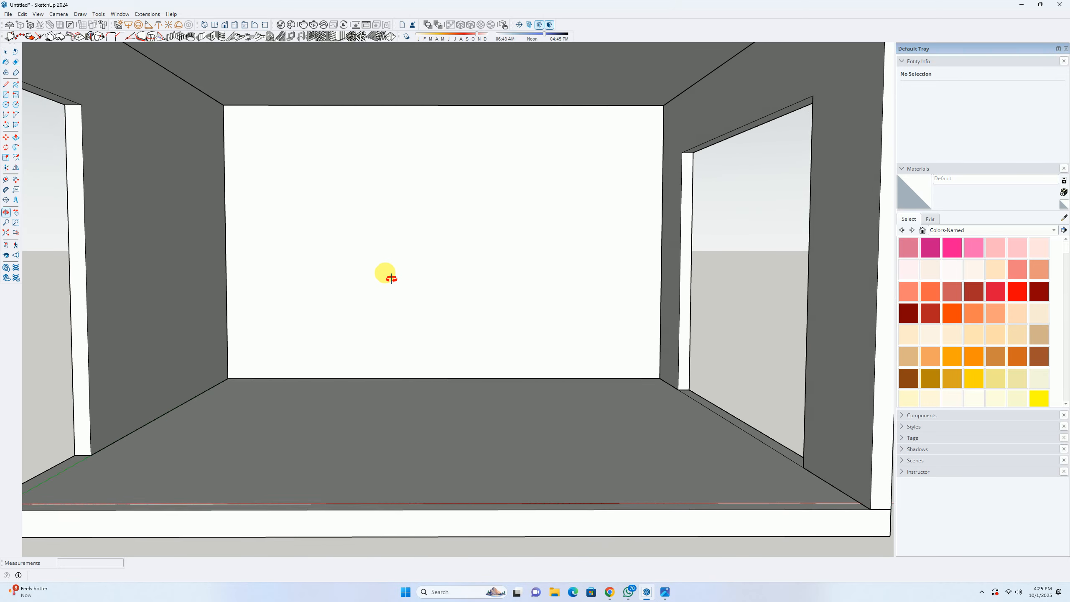
shift+middle_drag(473, 308, 480, 316)
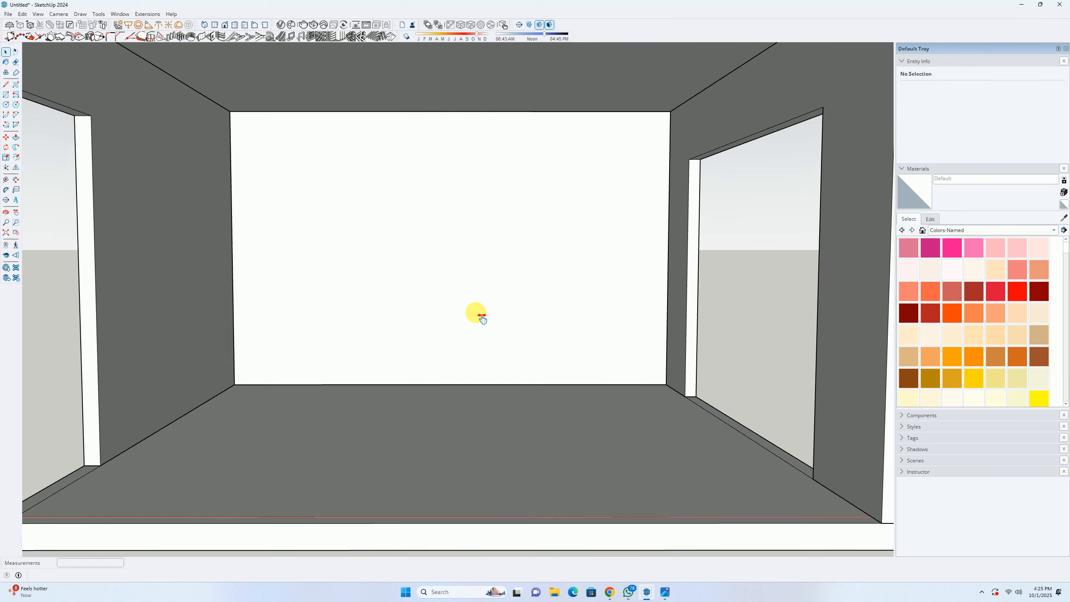
Step: Consult the bedroom reference photo and place a vertical guide 4' from the left edge of the interior back wall
click(665, 592)
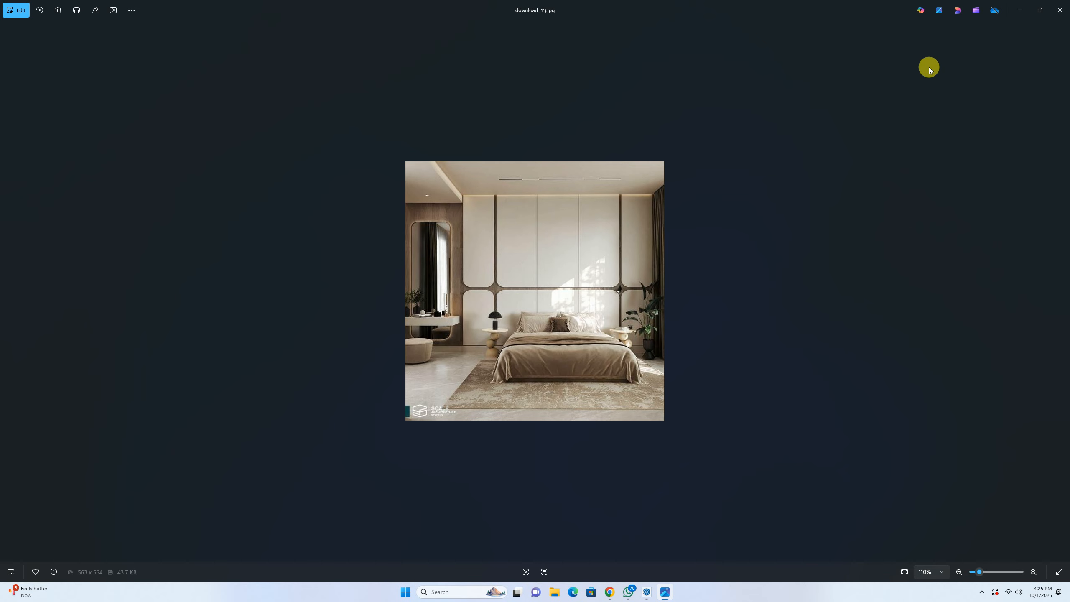
click(1018, 8)
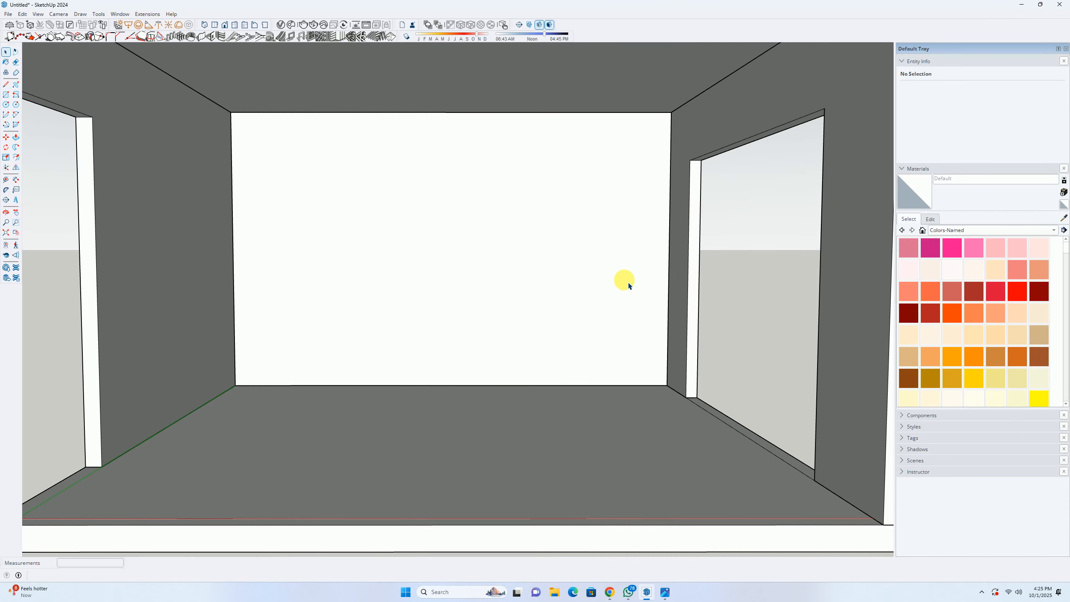
key(t)
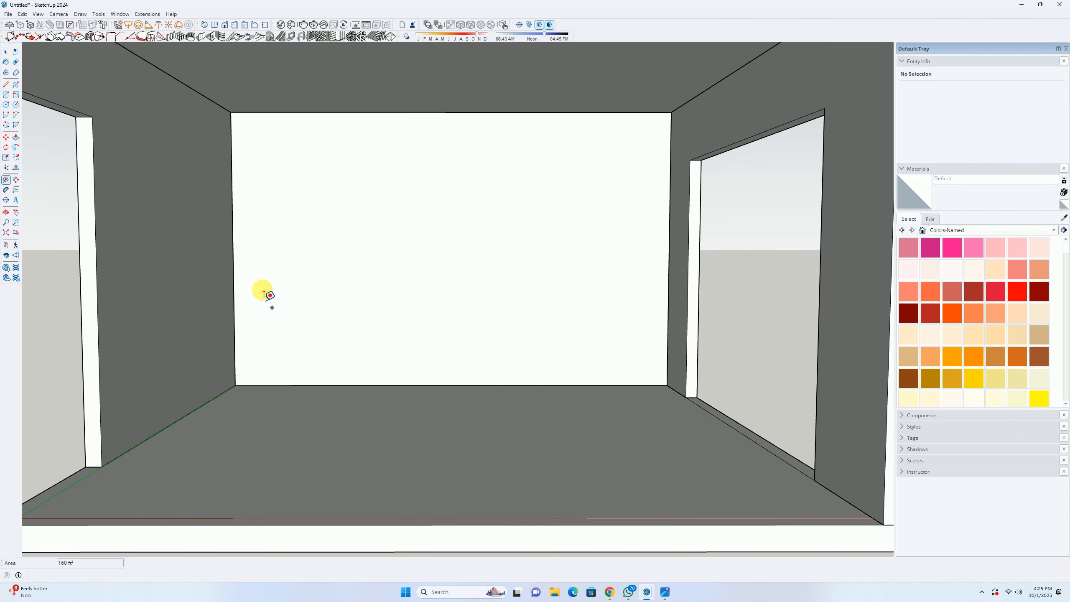
click(233, 268)
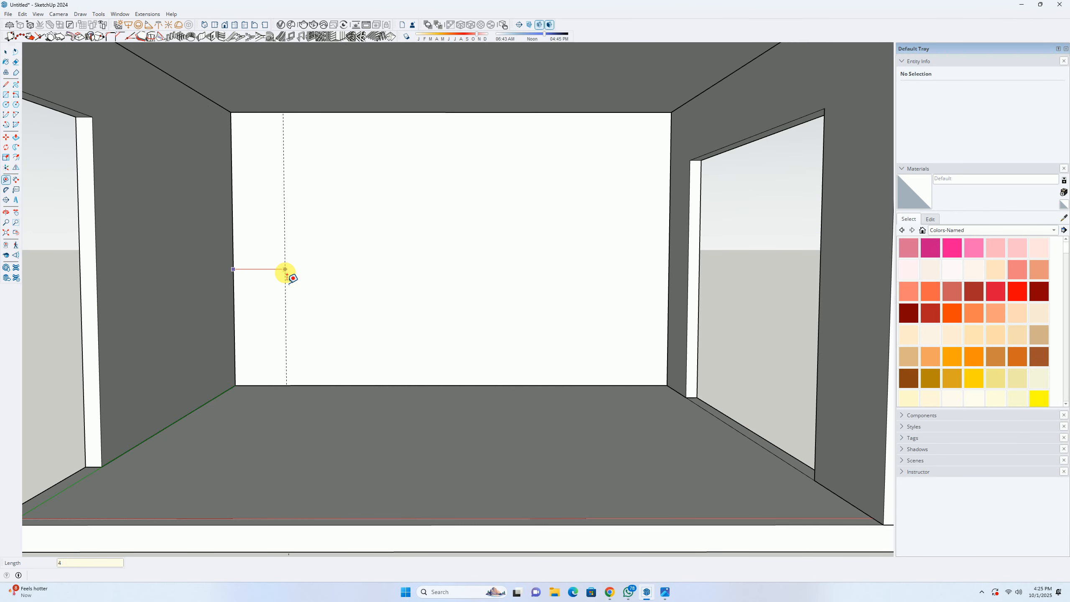
click(663, 594)
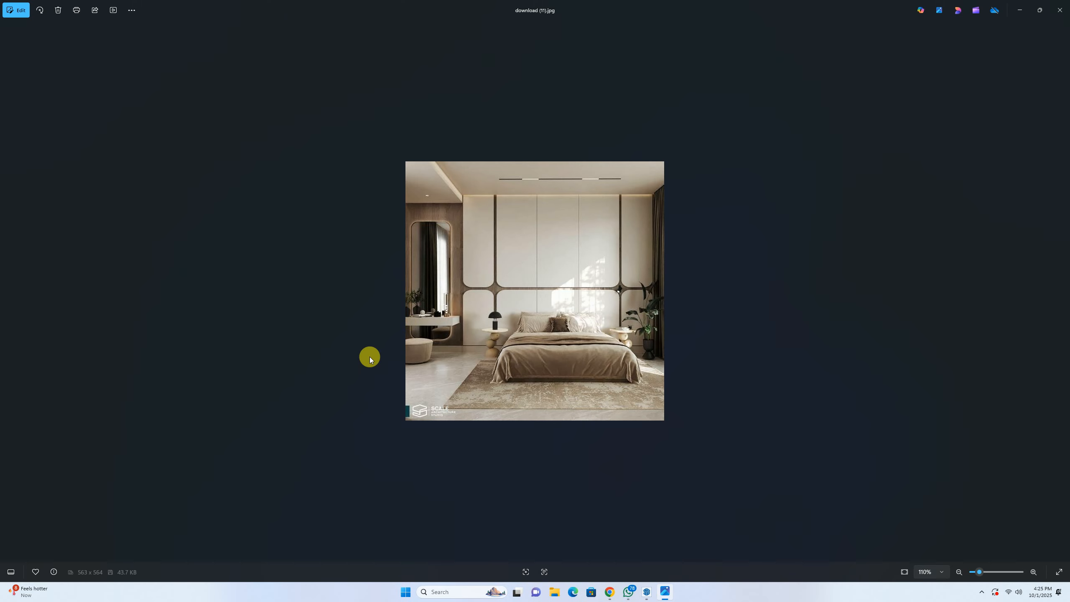
scroll(445, 301, up, 5)
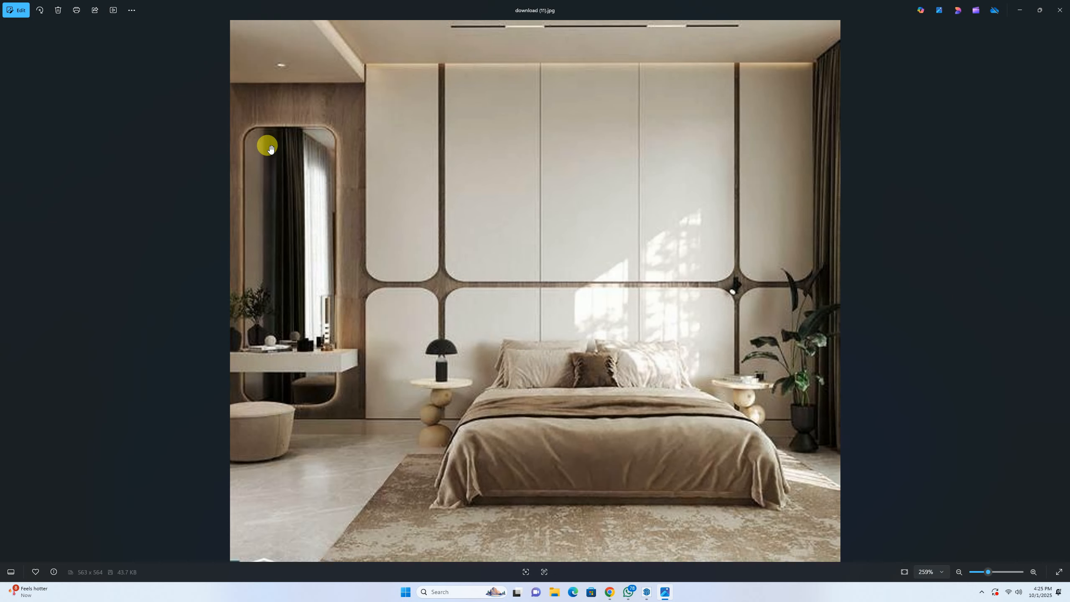
click(1013, 6)
Step: Draw a 12' by 10' rectangle on the back wall from the guide's upper end to the opposite lower corner
key(r)
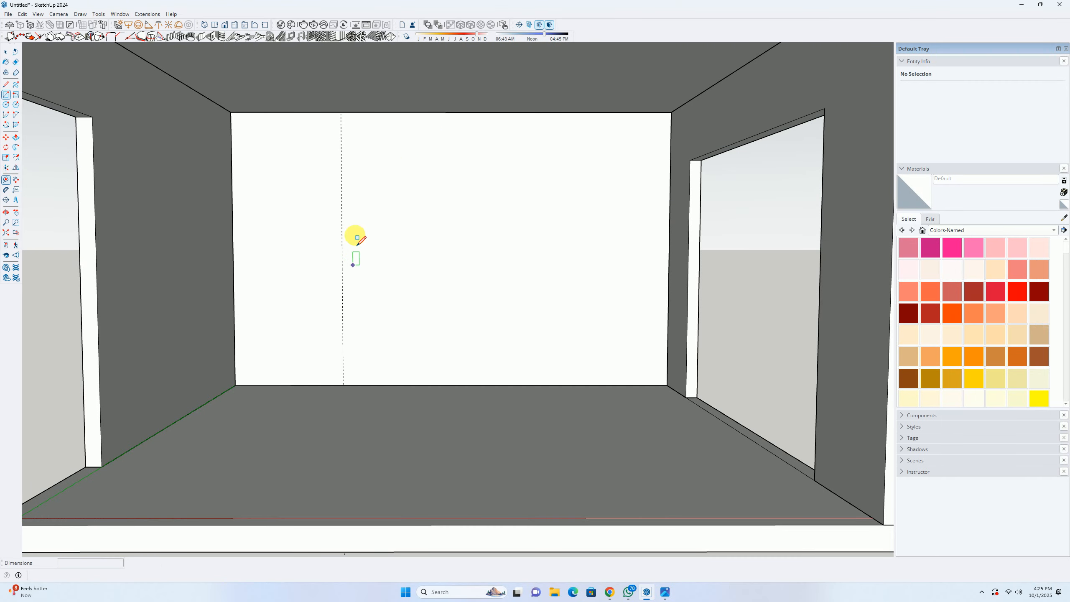
click(340, 112)
click(668, 385)
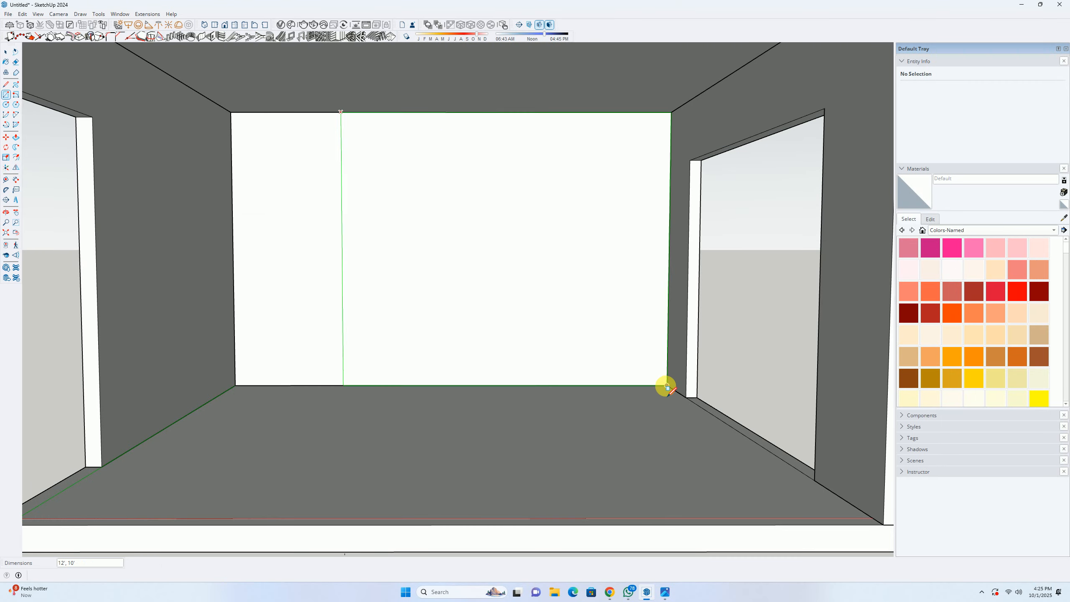
Step: Group the new rectangle on the back wall and extrude its face 1 1/2" into the room
key(space)
double_click(545, 318)
right_click(547, 320)
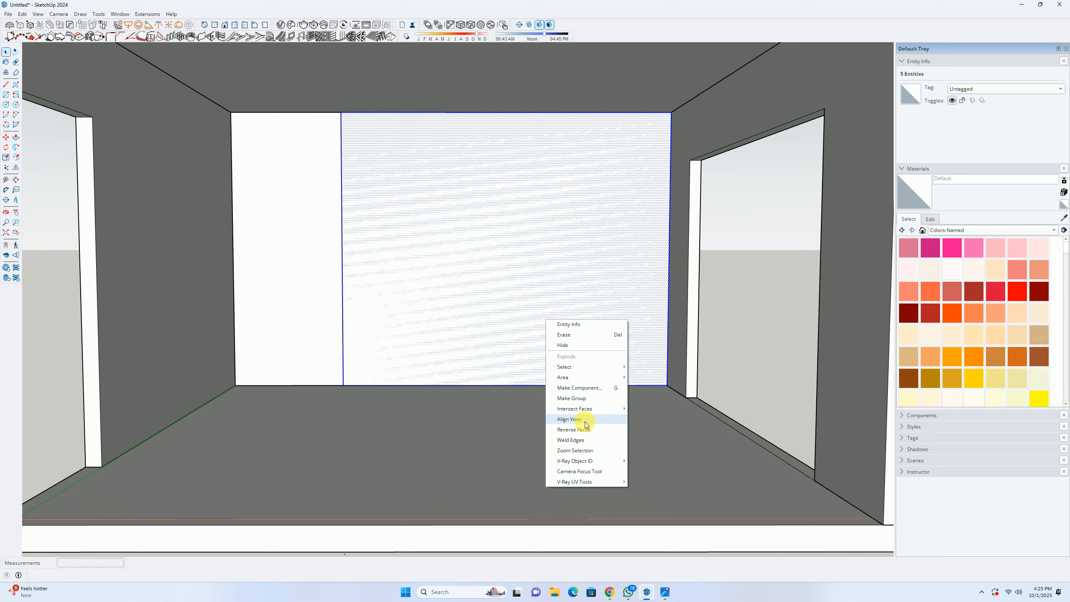
click(572, 398)
key(p)
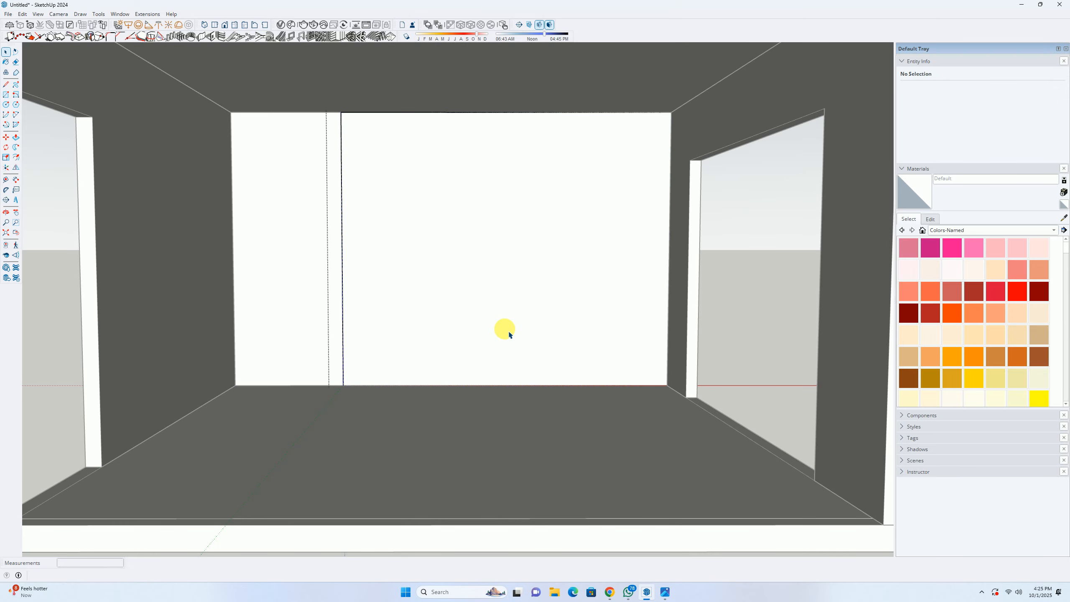
click(500, 314)
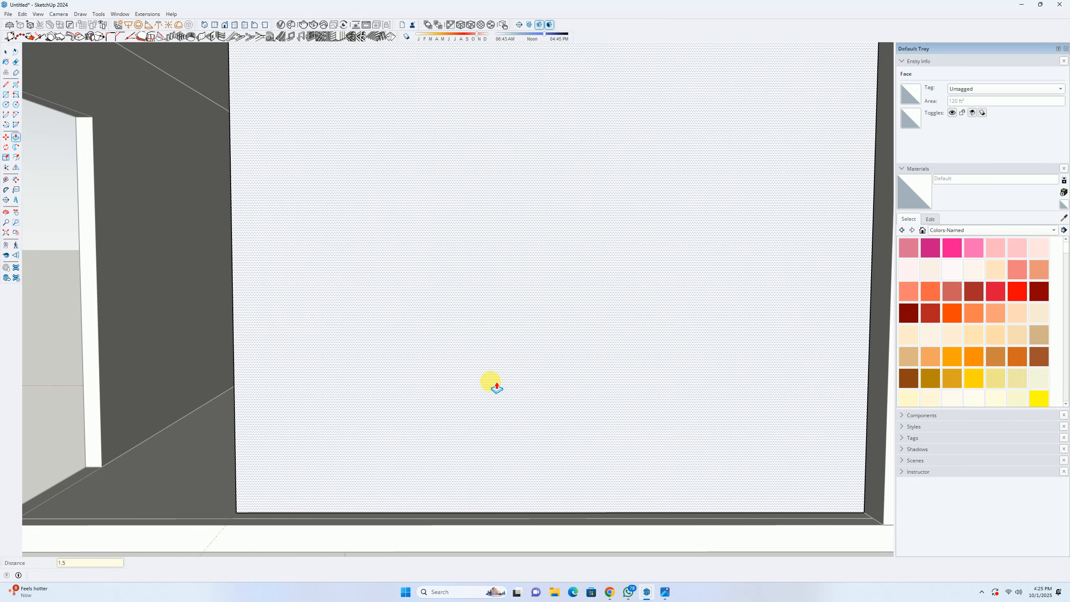
key(Return)
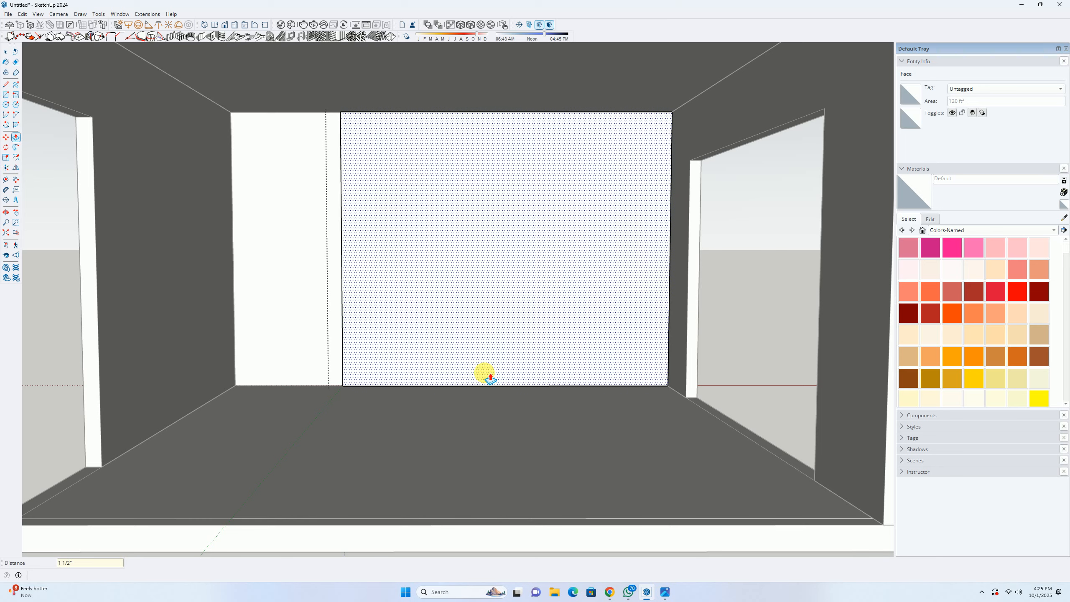
Step: Copy the panel's left vertical edge to its right side, divide the span into 5 equal sections, and compare with the reference photo
key(m)
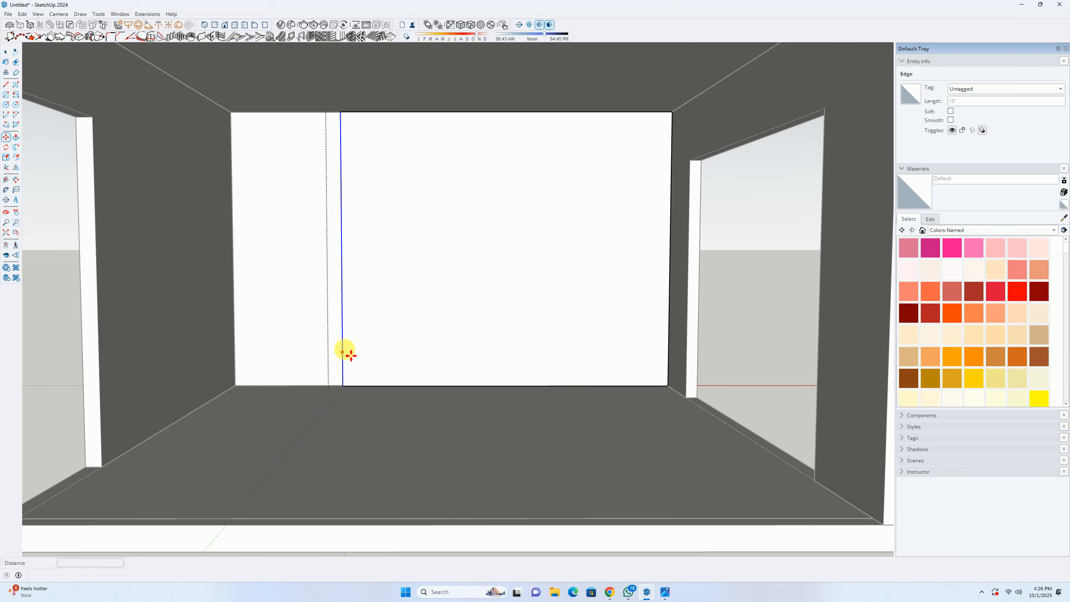
click(343, 343)
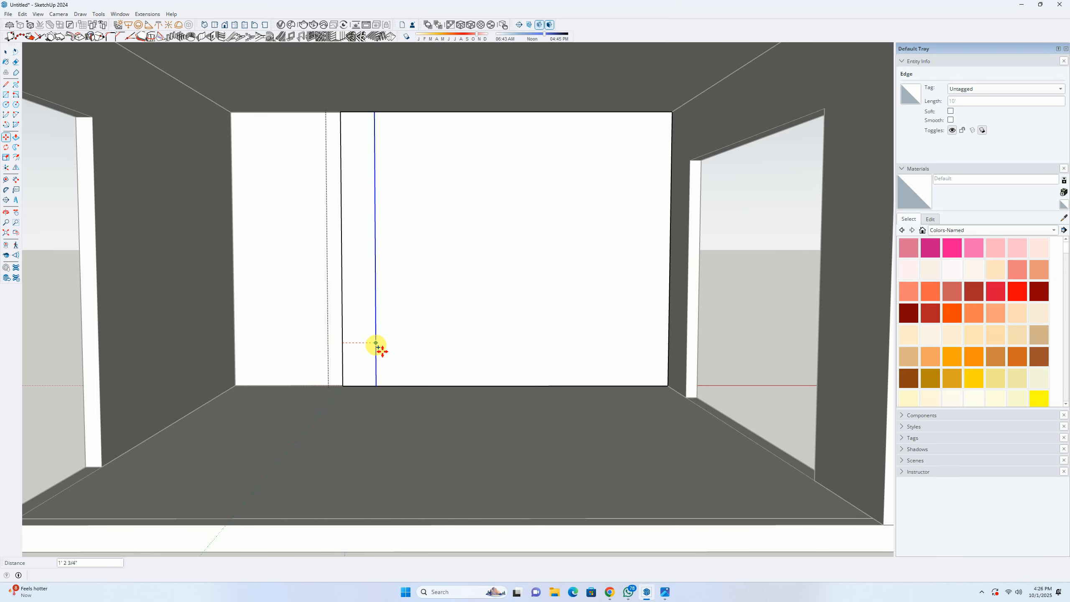
click(670, 340)
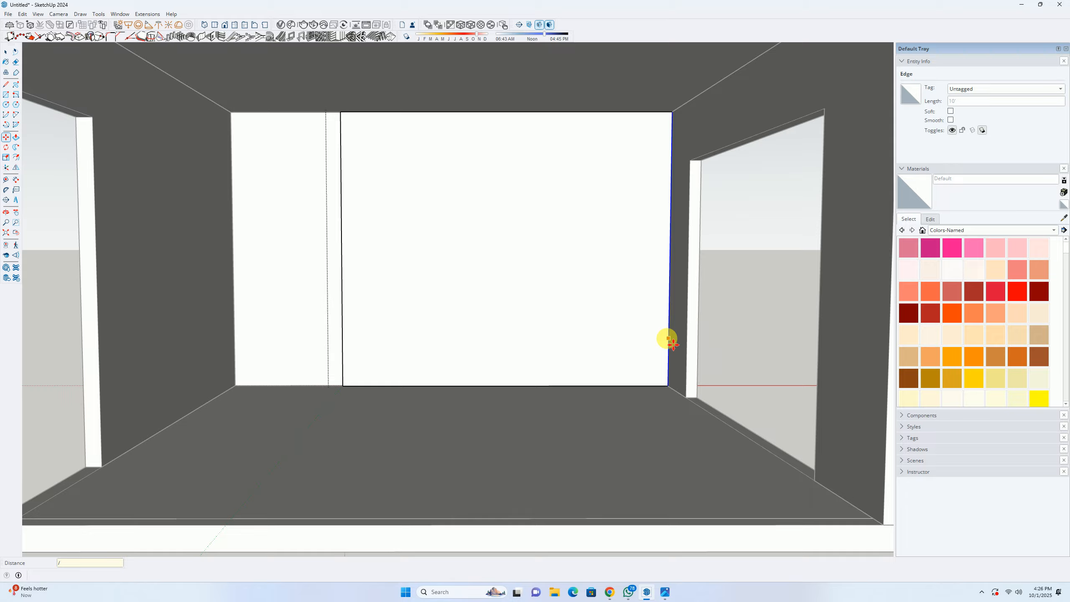
key(Return)
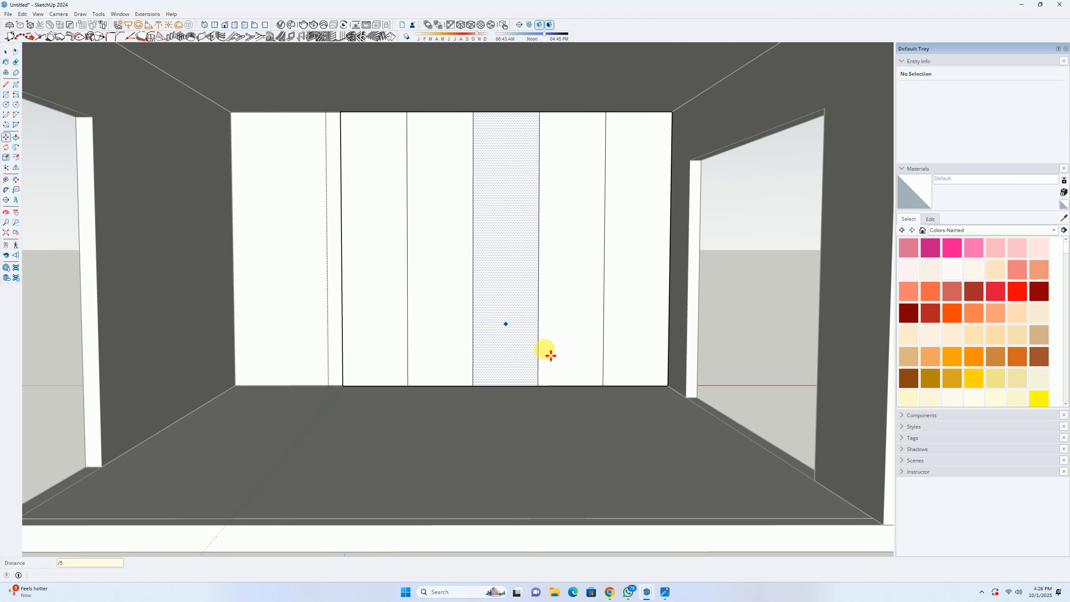
click(664, 593)
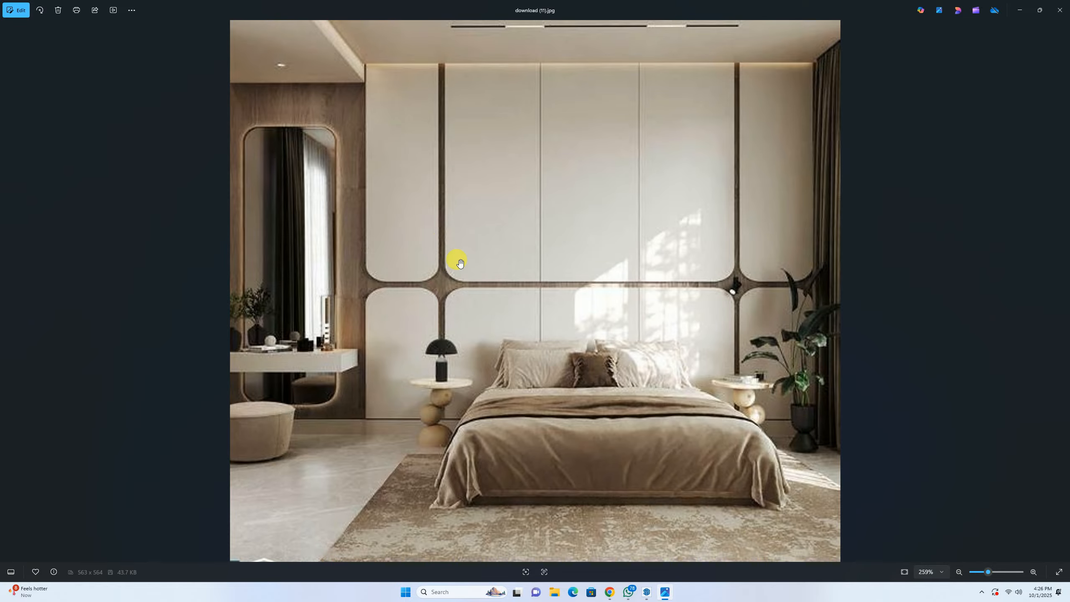
click(1020, 10)
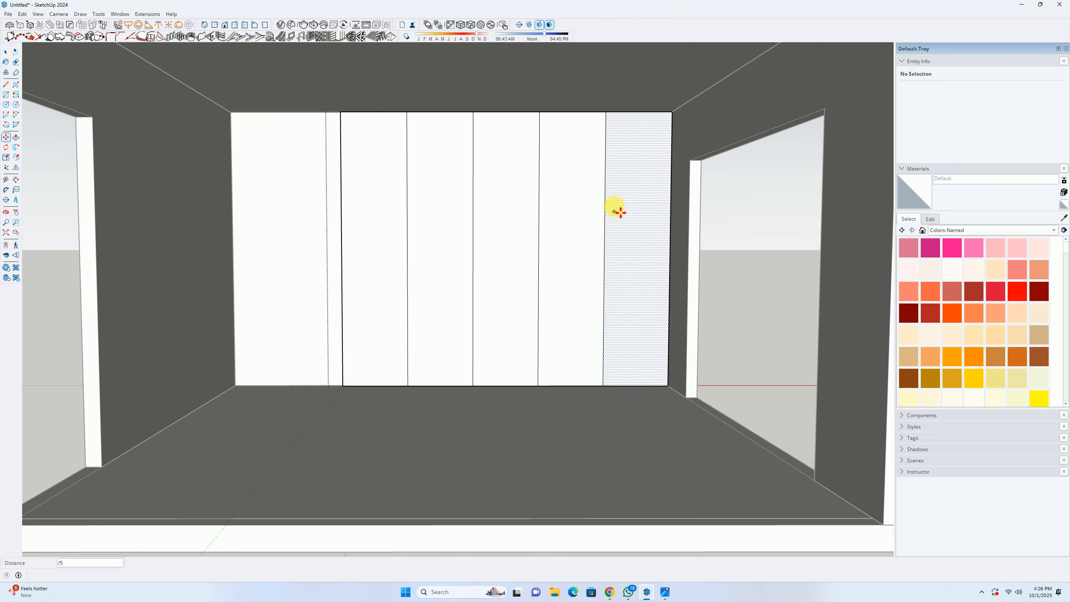
click(665, 592)
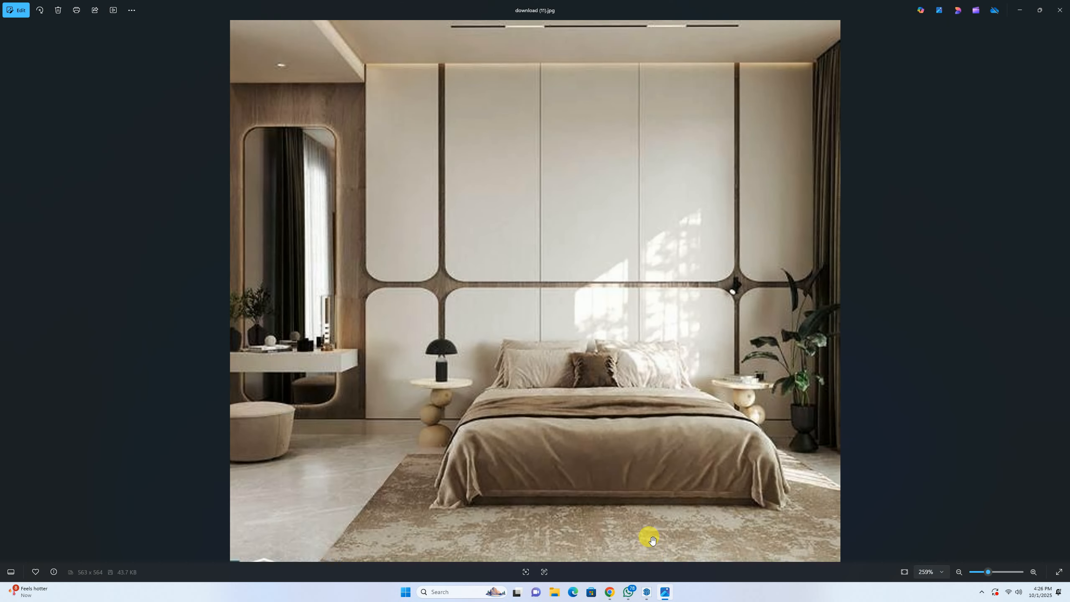
click(1020, 9)
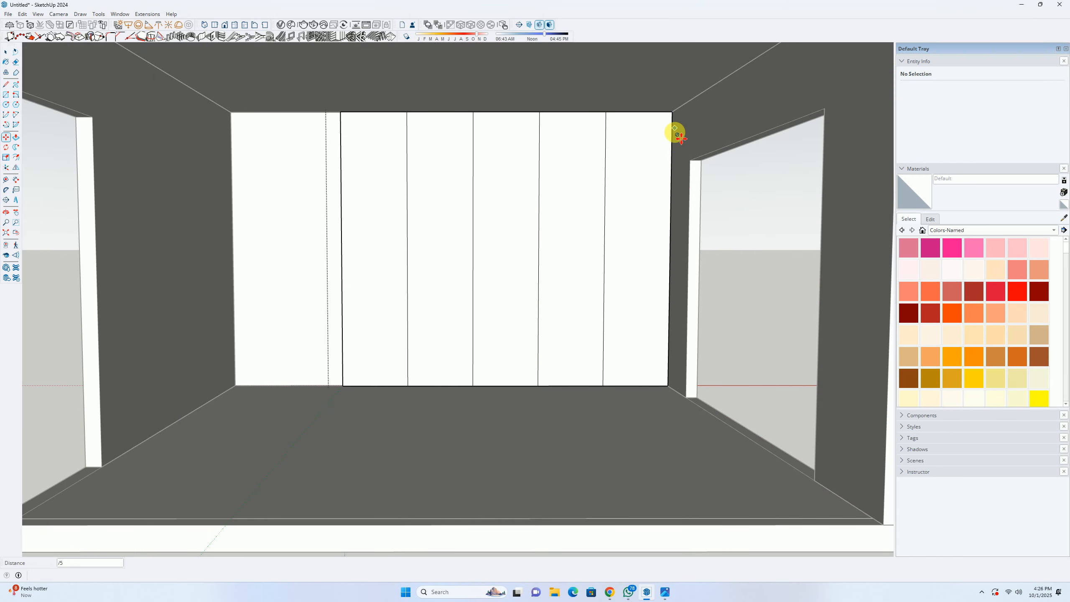
Step: Move the right side wall outward 6" along the red axis
key(space)
scroll(668, 148, down, 6)
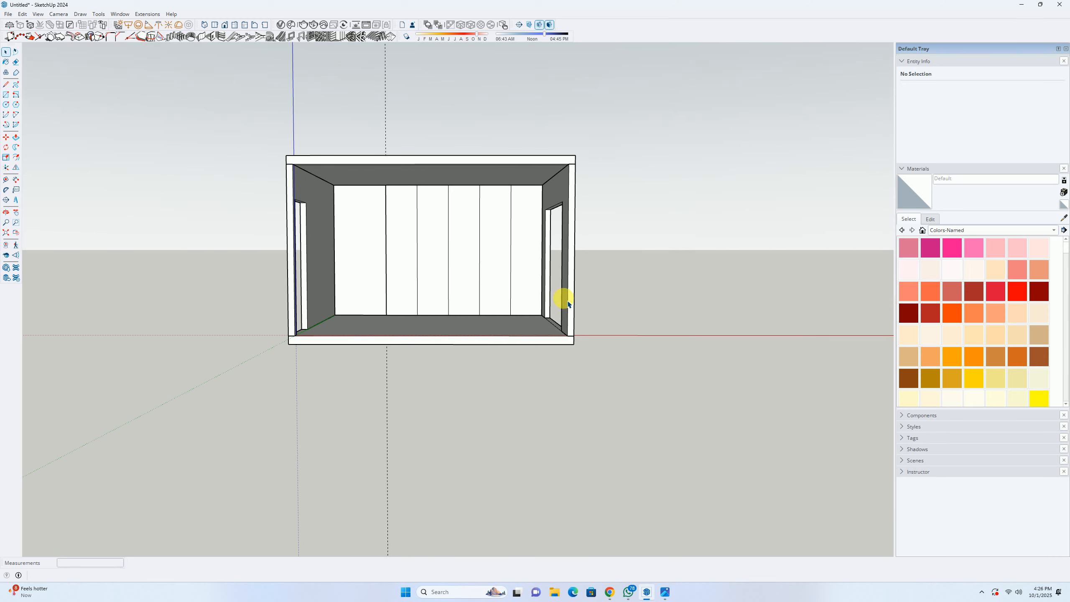
click(568, 303)
middle_drag(554, 314, 552, 349)
key(m)
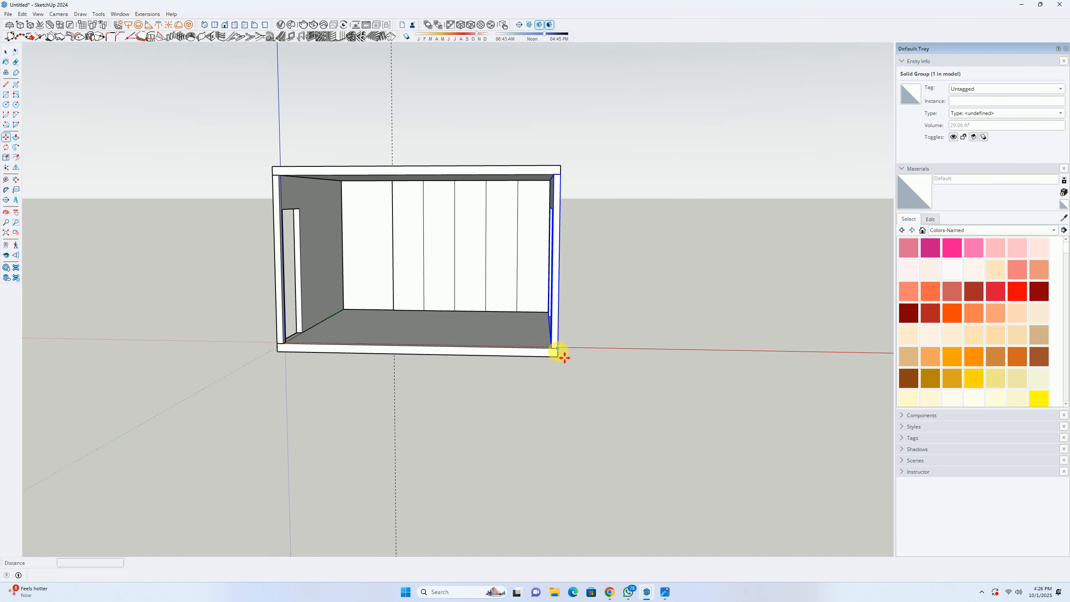
click(559, 350)
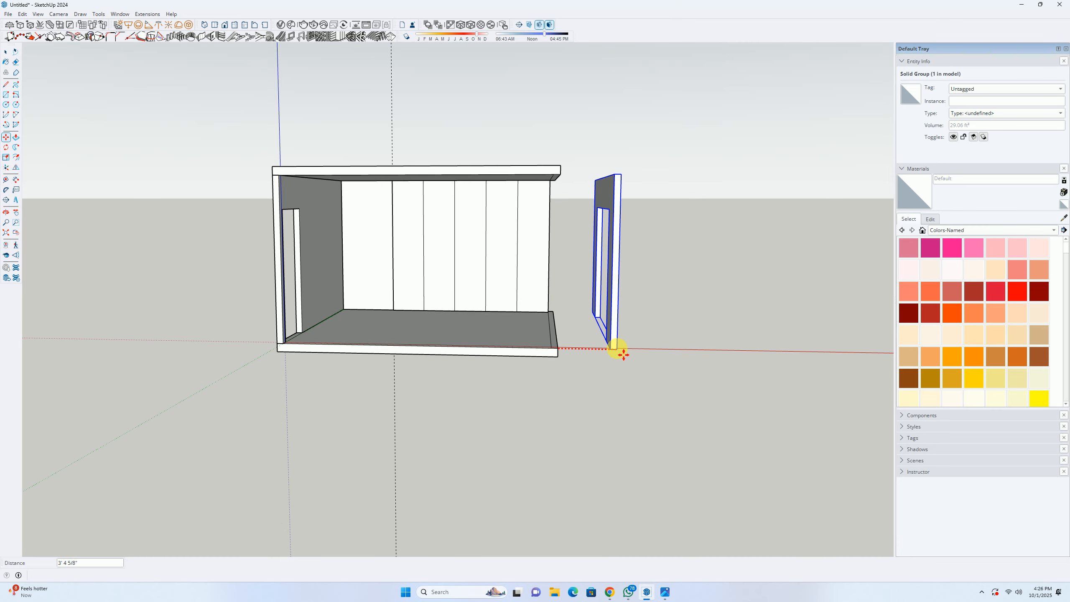
text(6)
key(Return)
key(space)
Step: Stretch the right end of the floor slab along the red axis to meet the moved side wall
double_click(536, 338)
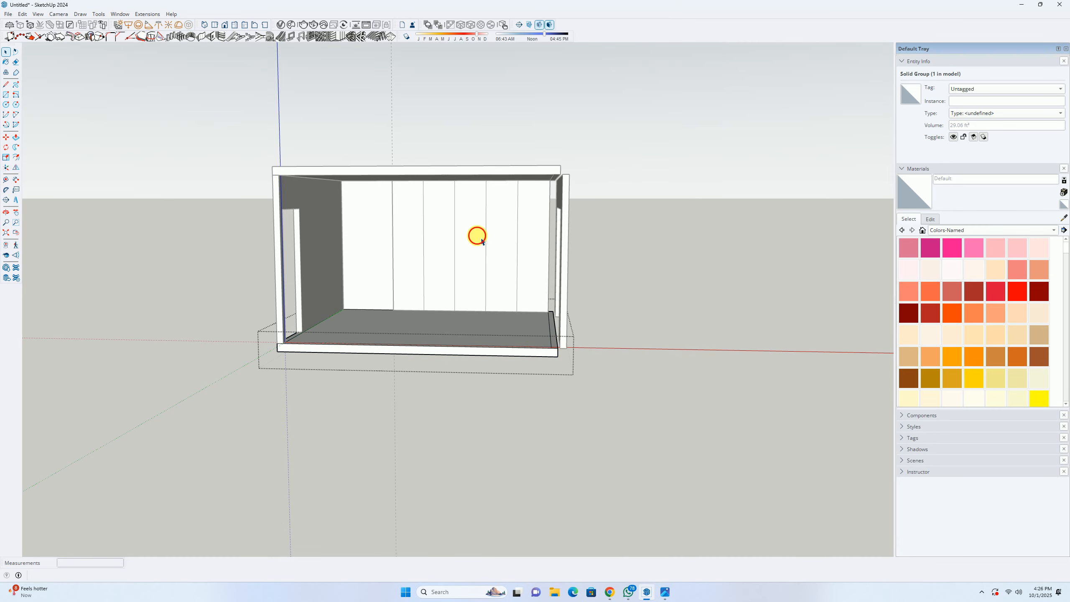
drag(481, 240, 683, 441)
key(m)
click(588, 386)
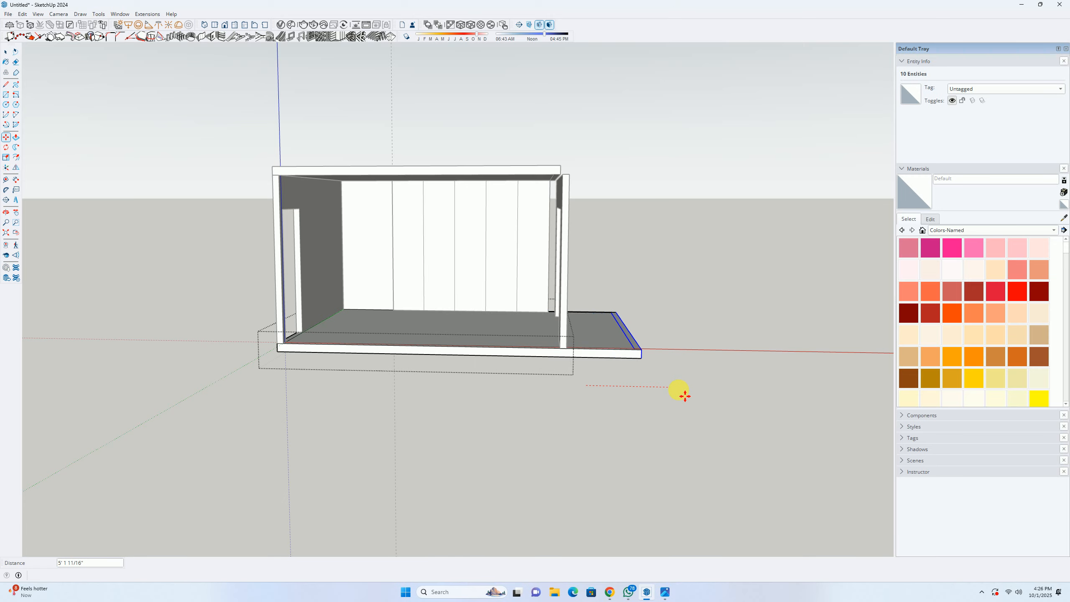
key(Escape)
key(space)
key(Escape)
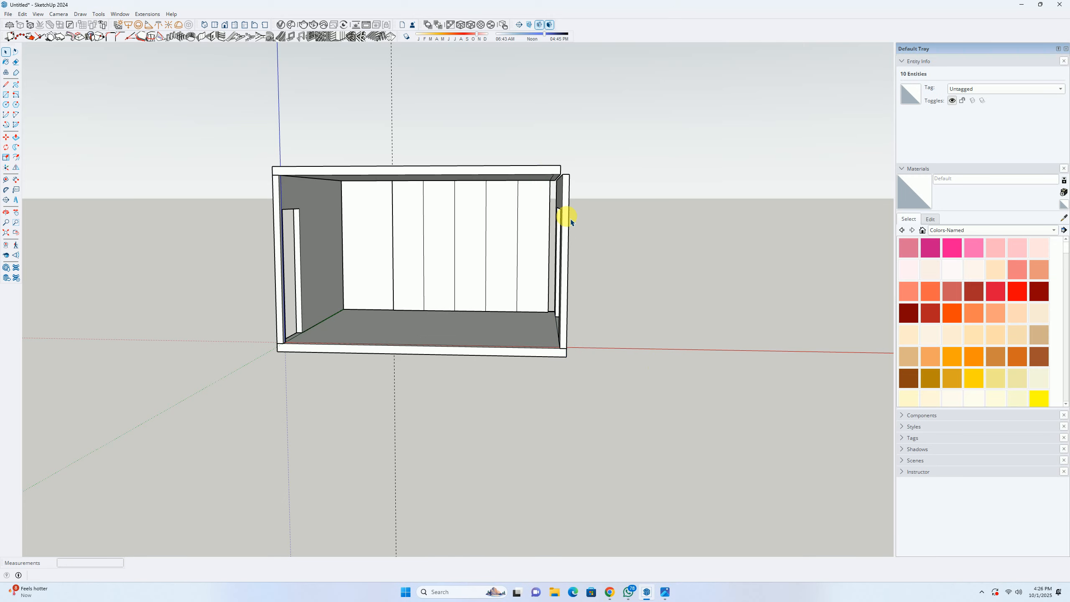
Step: Stretch the right end of the ceiling slab 6" along the red axis over the moved side wall
double_click(547, 172)
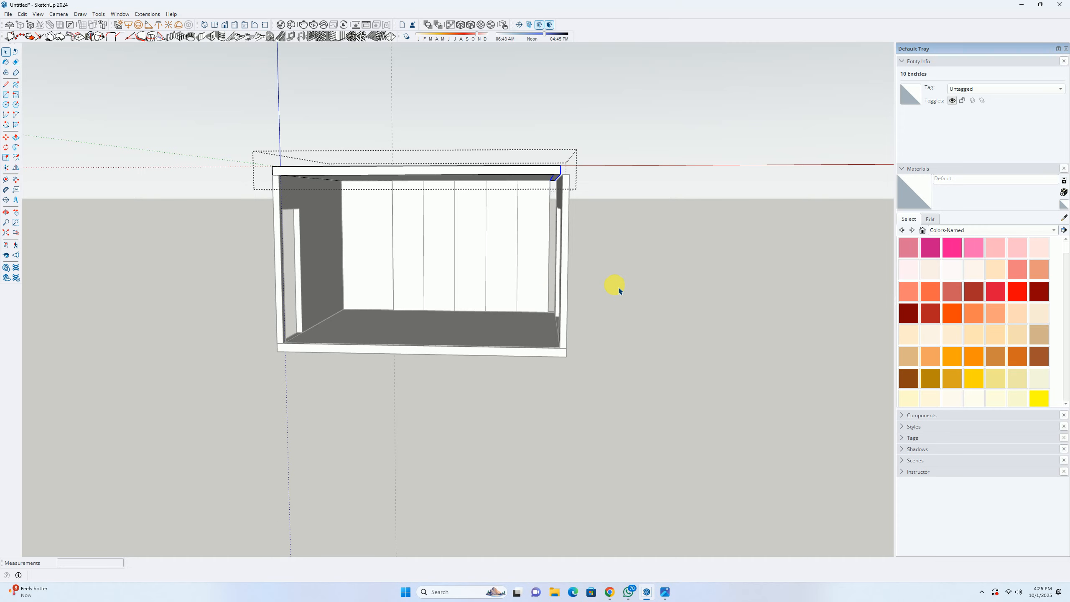
key(m)
click(586, 336)
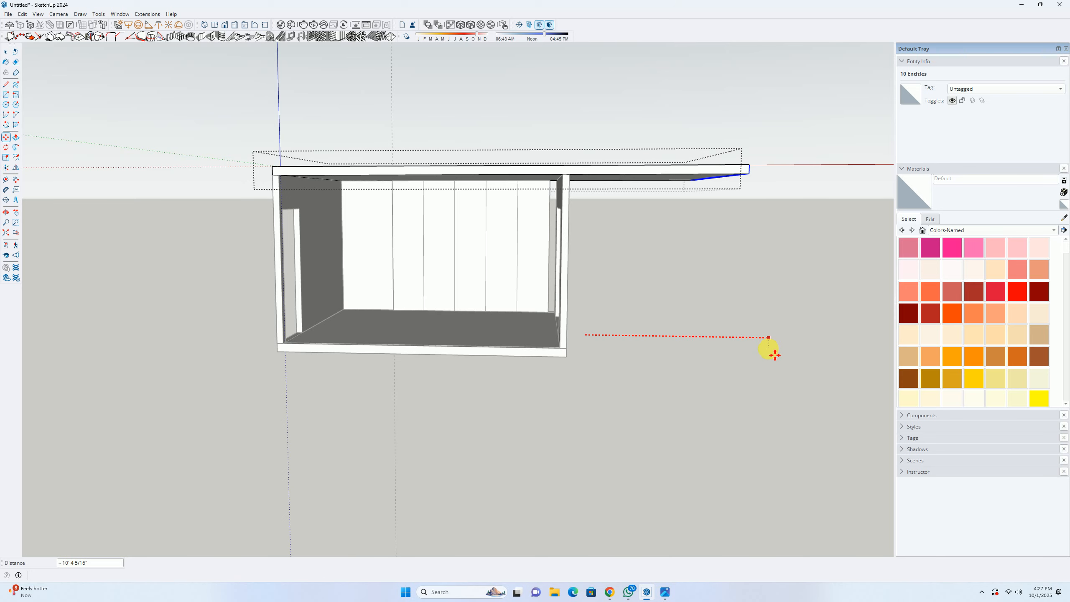
text(6)
key(Return)
key(space)
scroll(574, 215, up, 1)
click(588, 216)
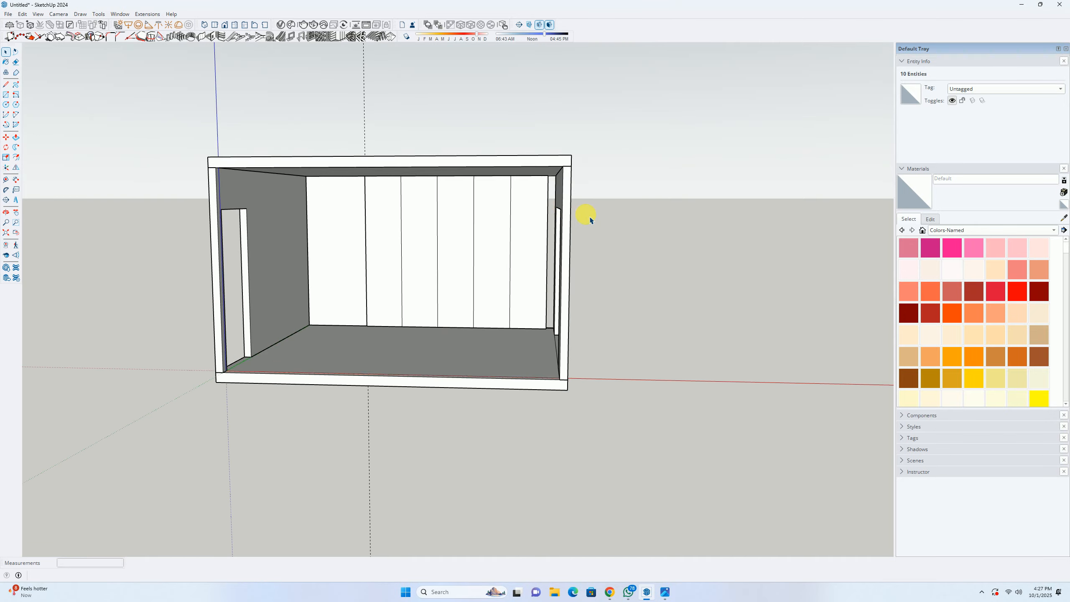
Step: Extend the back wall's end face 6" to close the gap to the moved side wall
middle_drag(590, 219, 418, 328)
scroll(461, 322, up, 3)
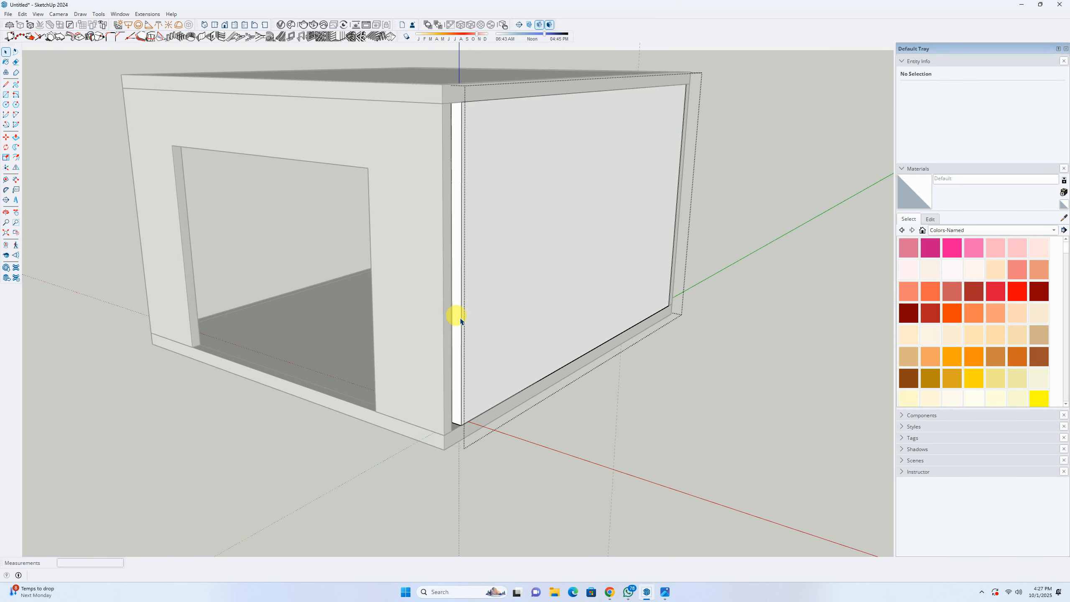
click(453, 314)
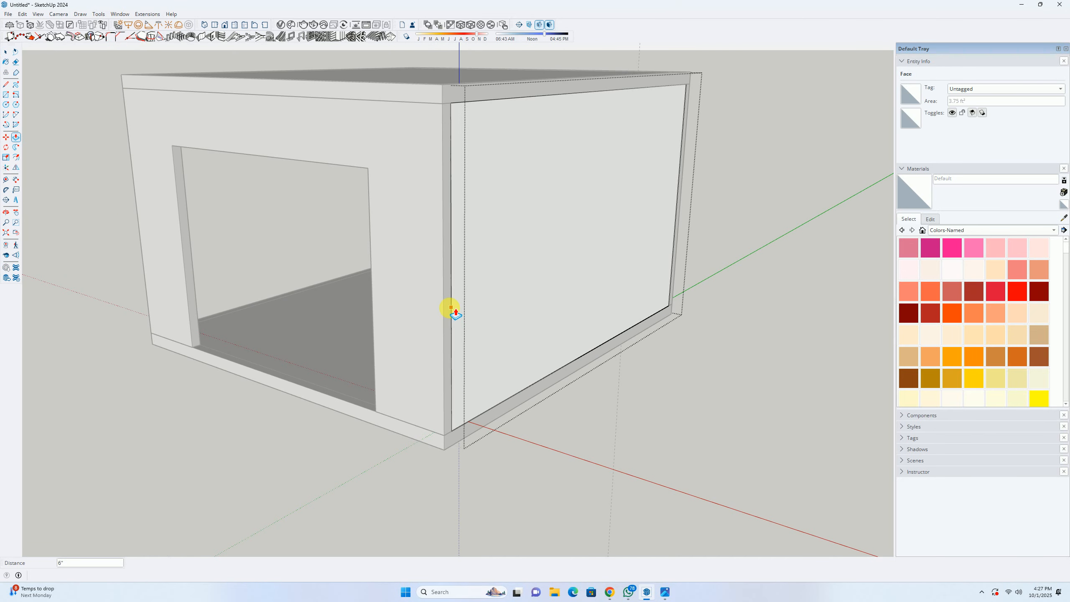
Step: Bring back the front wall along the red axis and extend its end face to the moved side wall
scroll(447, 310, down, 3)
middle_drag(365, 306, 387, 347)
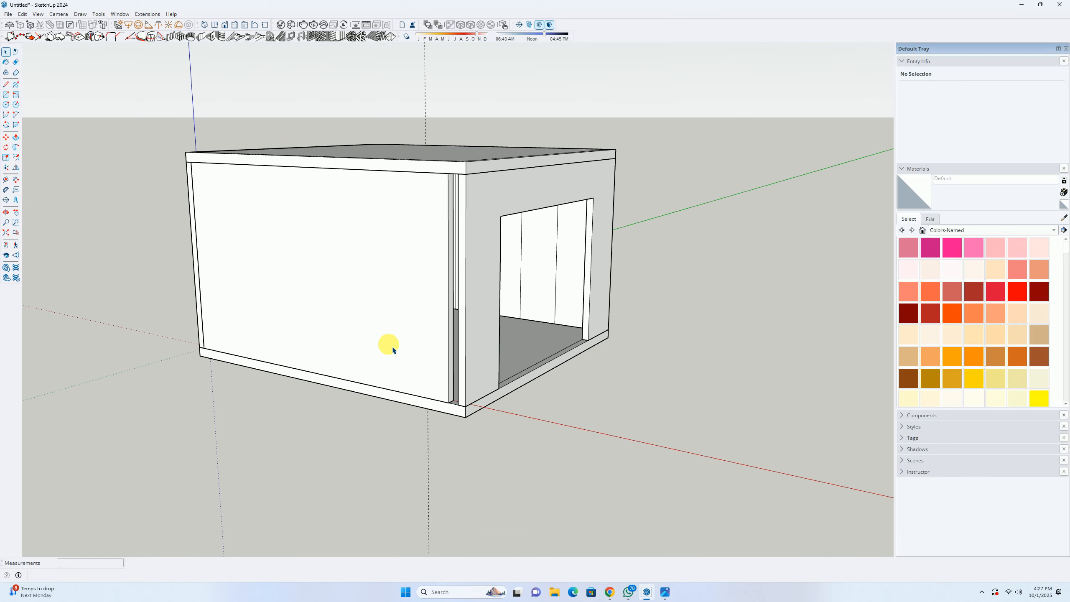
double_click(384, 333)
scroll(421, 354, up, 5)
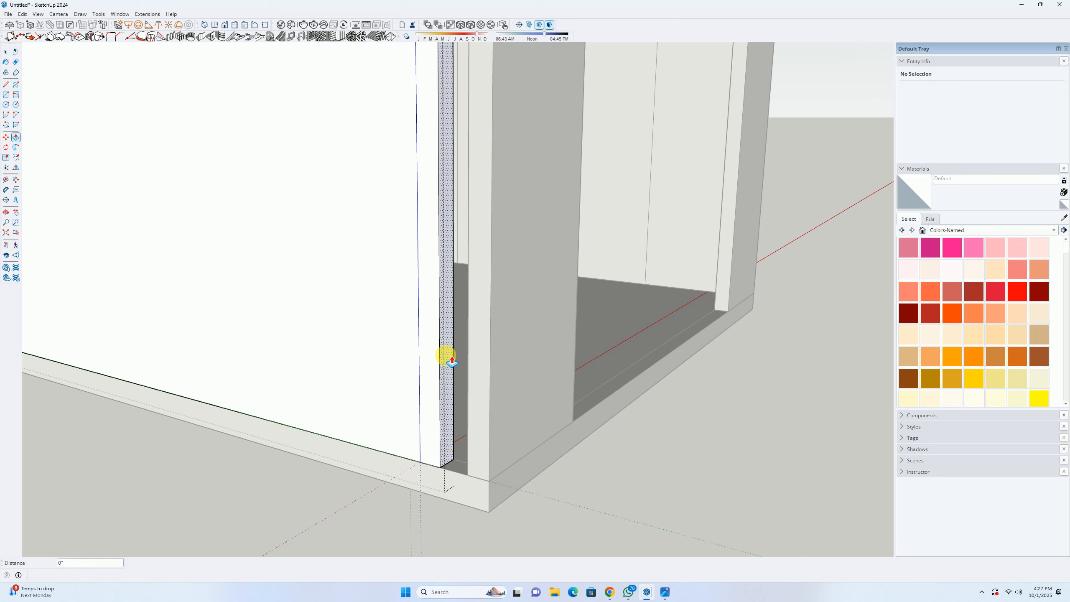
scroll(456, 375, up, 1)
Step: Hide the front wall again and open the divided panel group on the back wall for editing
scroll(464, 392, down, 5)
middle_drag(382, 347, 497, 332)
scroll(549, 255, up, 2)
shift+middle_drag(549, 255, 568, 318)
middle_drag(447, 350, 488, 360)
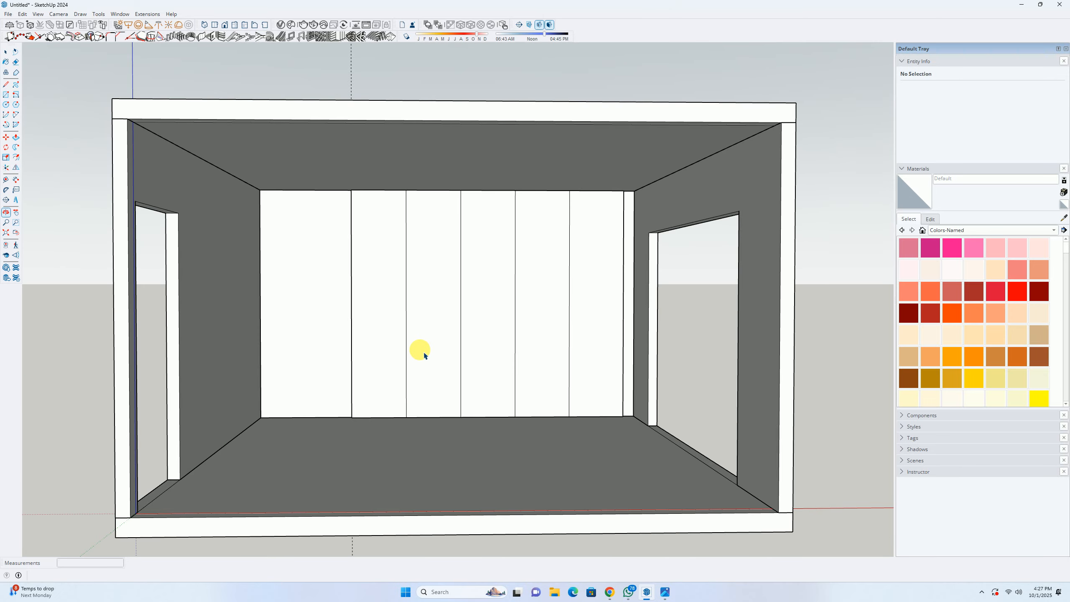
double_click(413, 344)
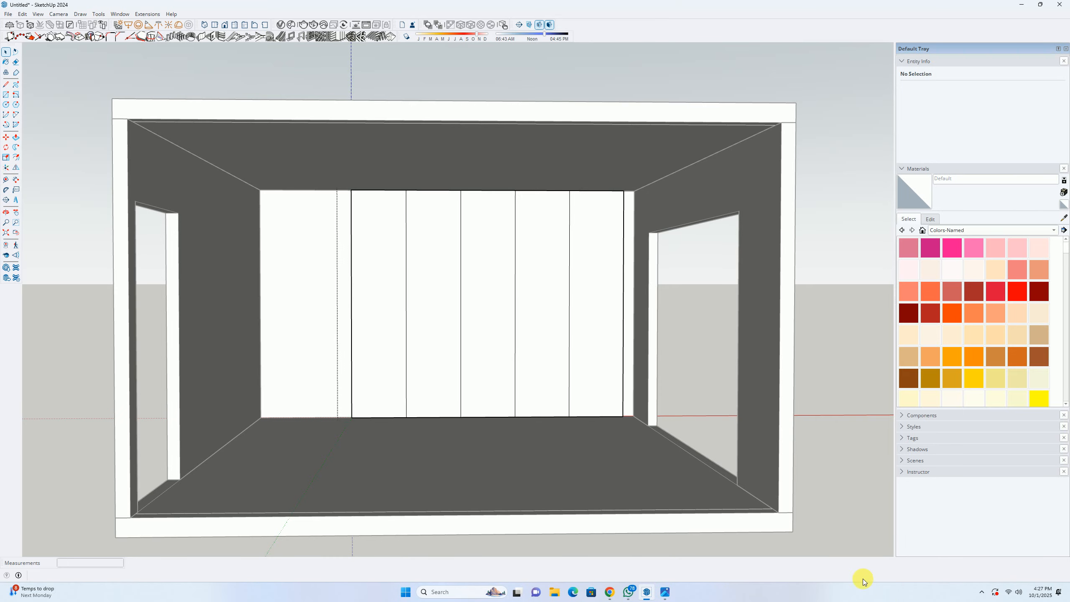
Step: Check the reference photo, and place a horizontal guide 4' above the panel's bottom edge
click(665, 592)
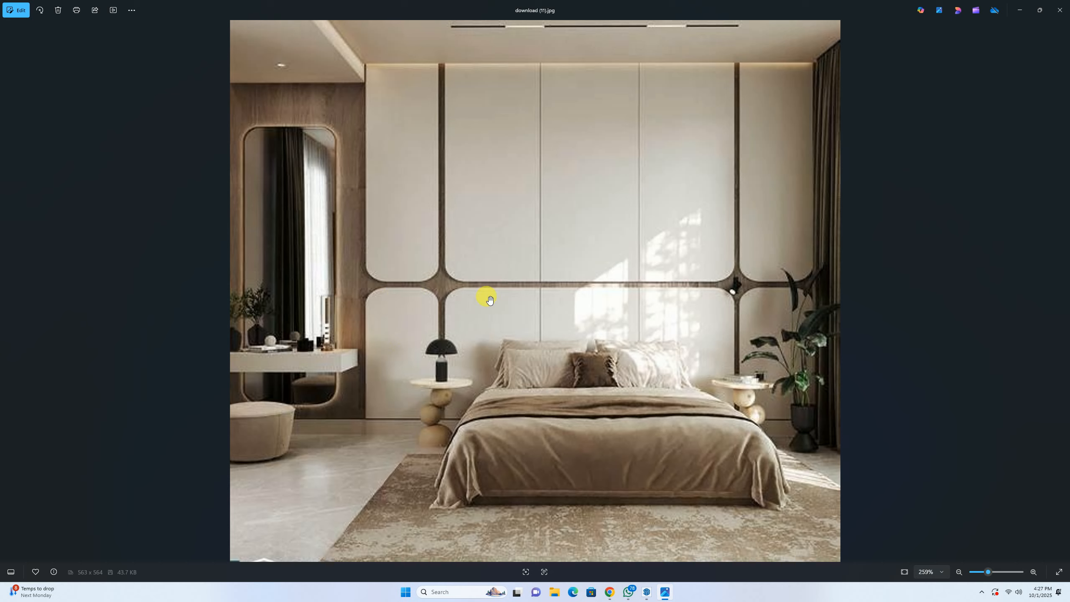
click(1024, 6)
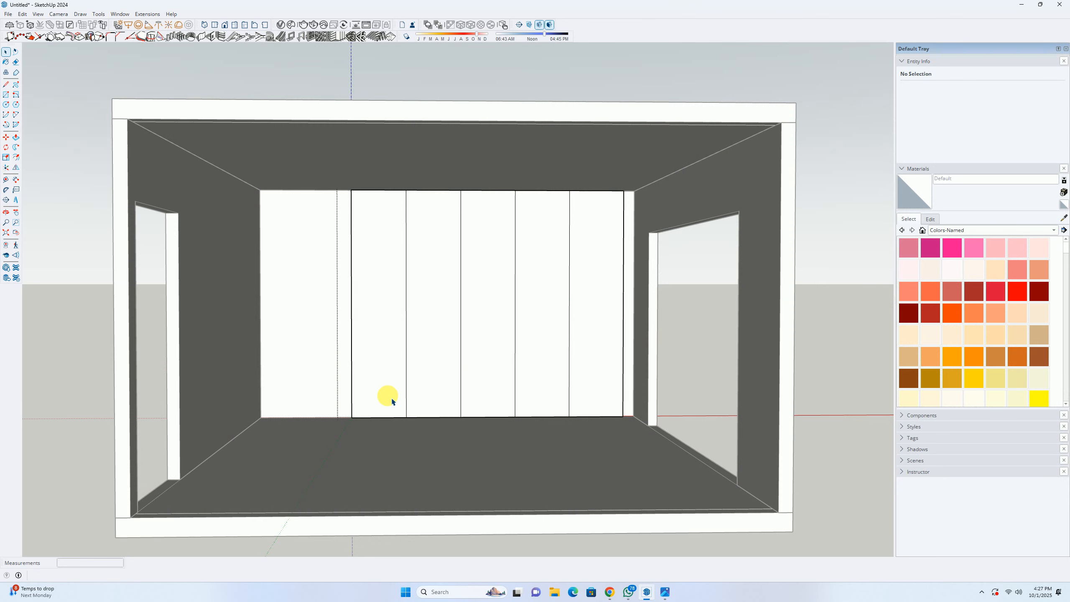
mouse_move(334, 394)
mouse_down()
mouse_move(709, 461)
mouse_move(543, 368)
mouse_move(464, 354)
mouse_up()
scroll(388, 406, up, 3)
key(t)
click(377, 433)
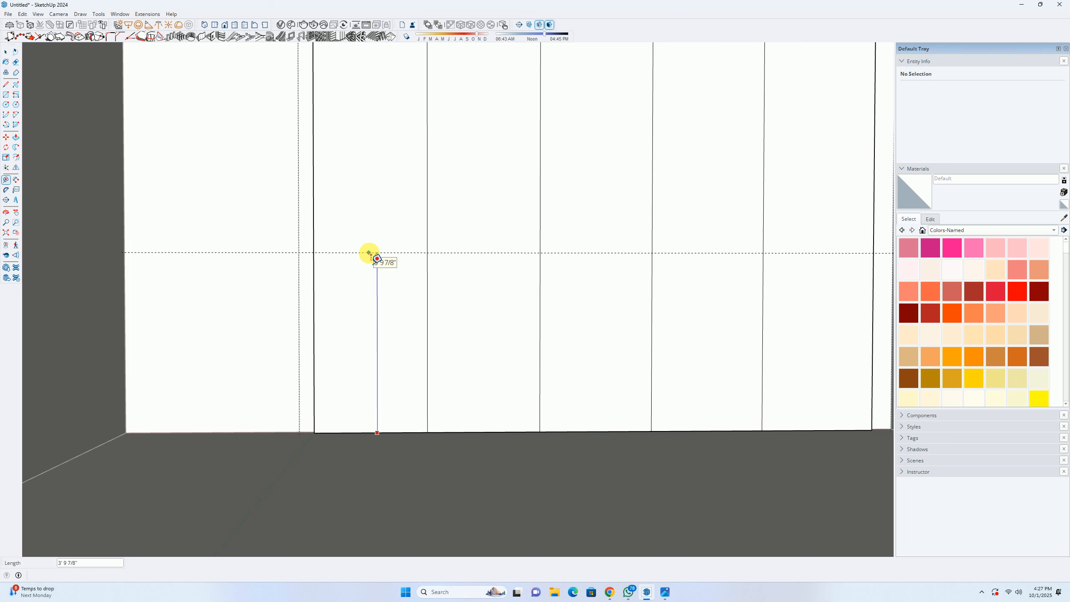
text(4')
key(Return)
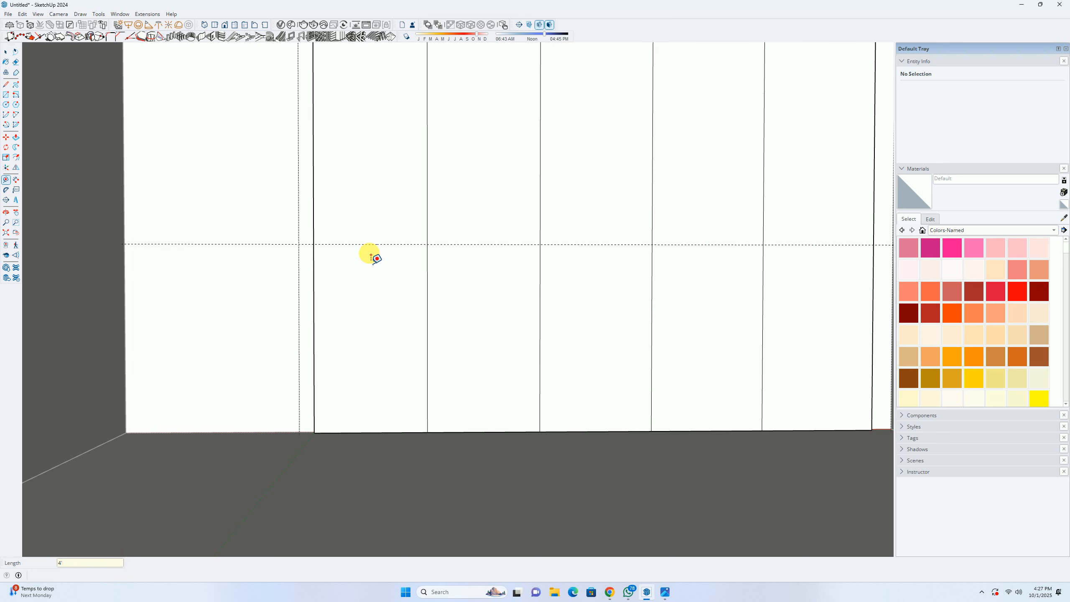
scroll(378, 399, down, 3)
scroll(446, 358, up, 2)
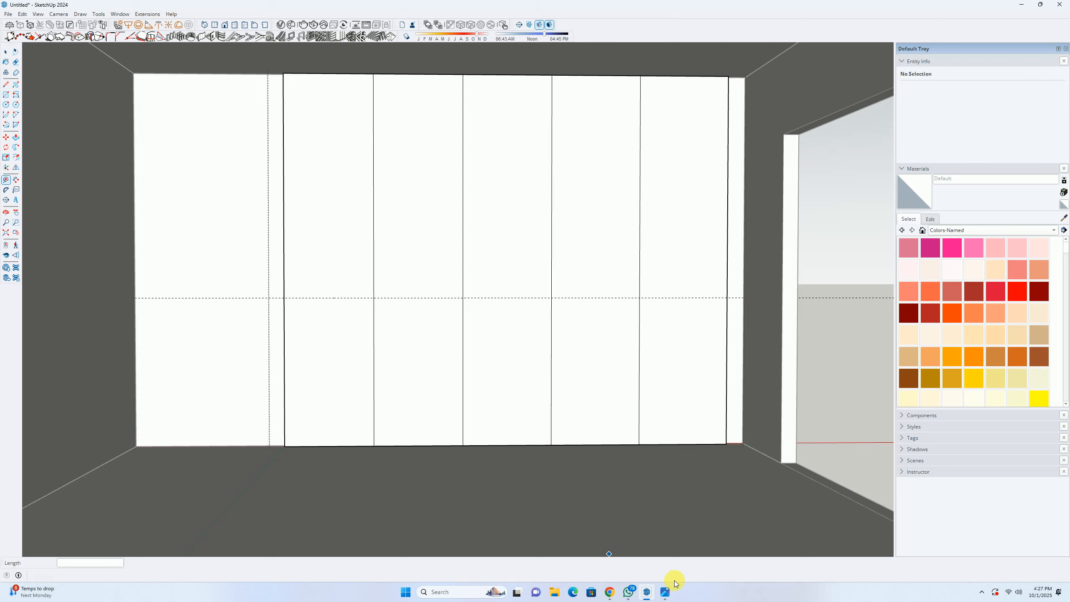
Step: Check the reference photo again, and place a horizontal guide 36" above the panel's bottom edge
click(665, 593)
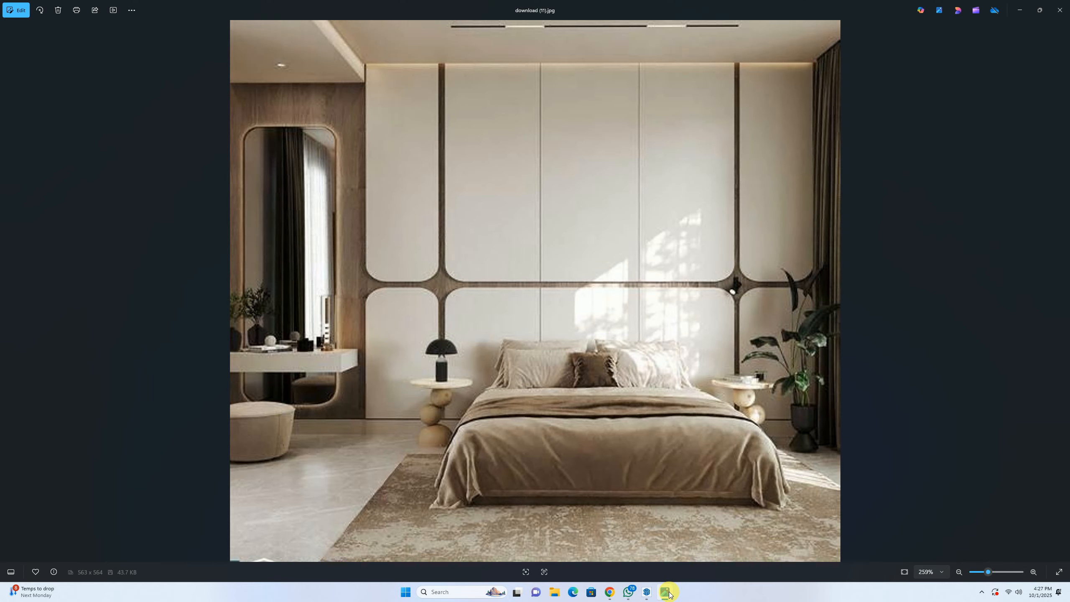
click(668, 593)
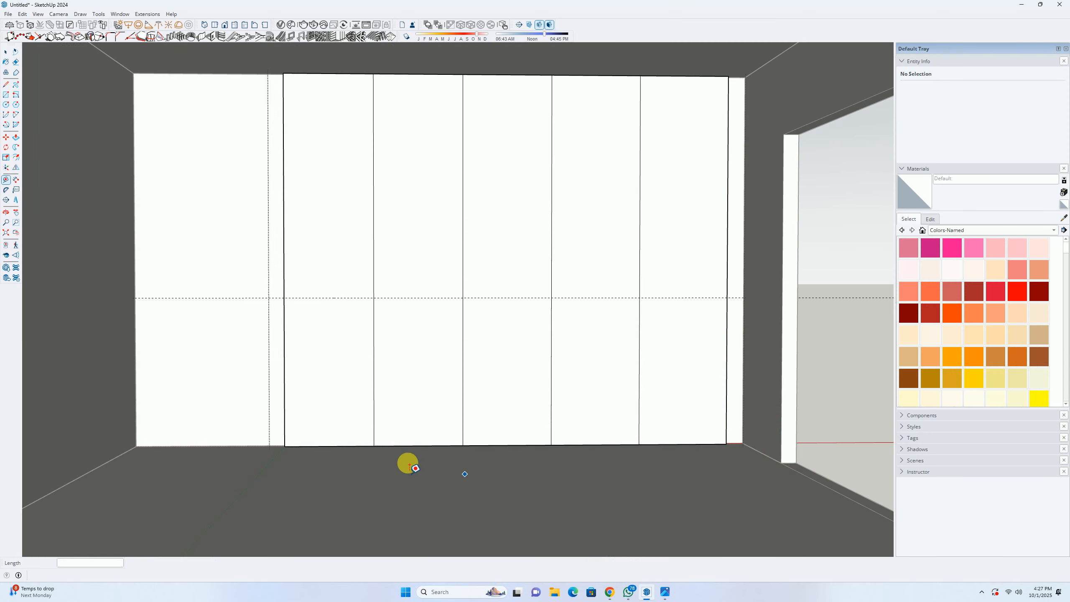
click(360, 446)
text(6)
key(Return)
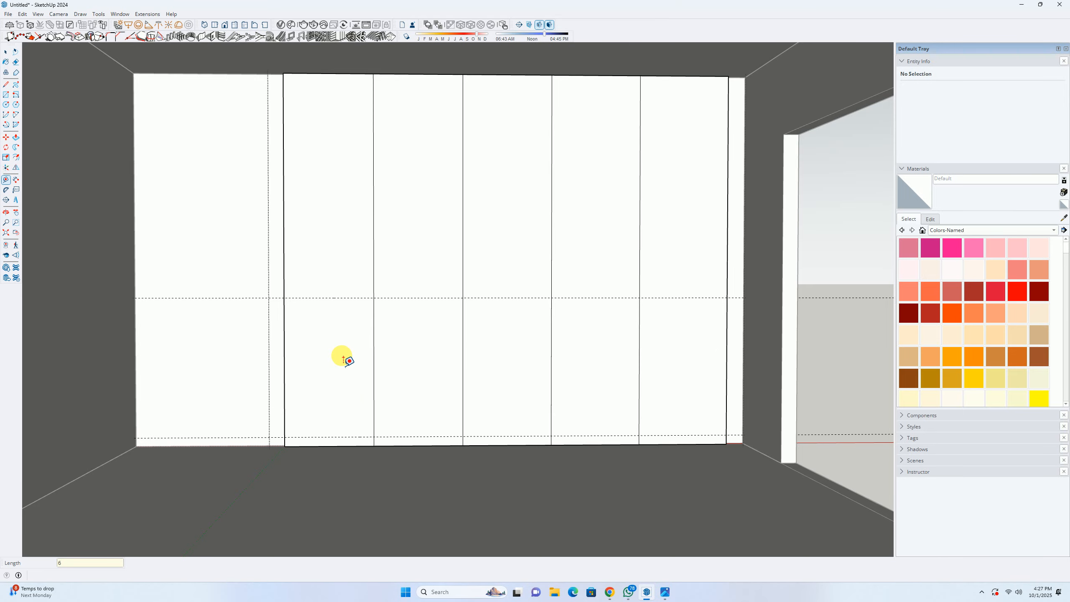
text(36)
key(Return)
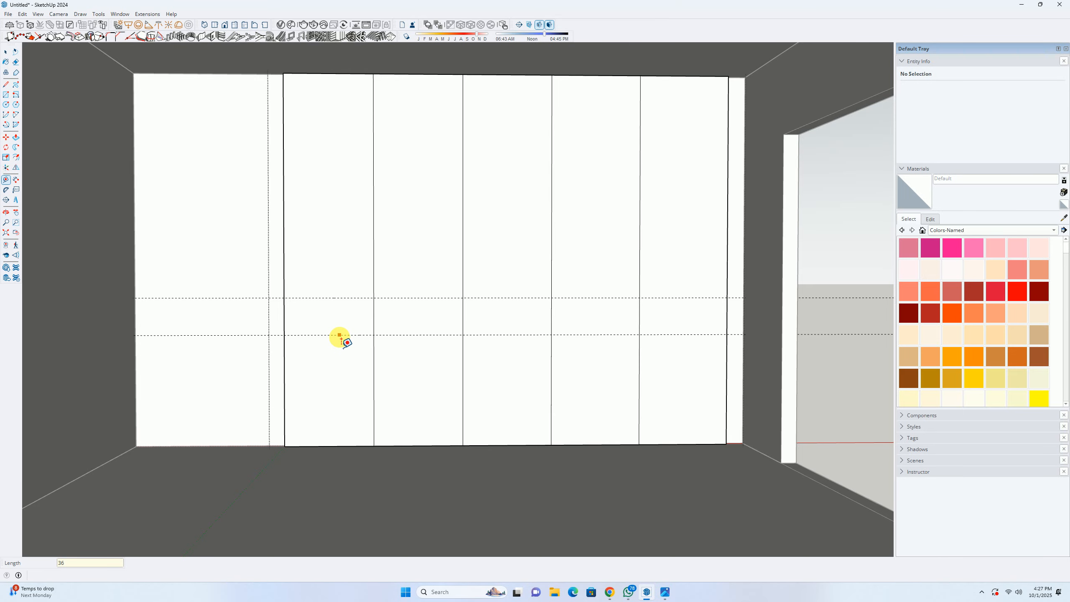
Step: Add a guide 6" above the 36" guide and erase the 36" guide
click(340, 335)
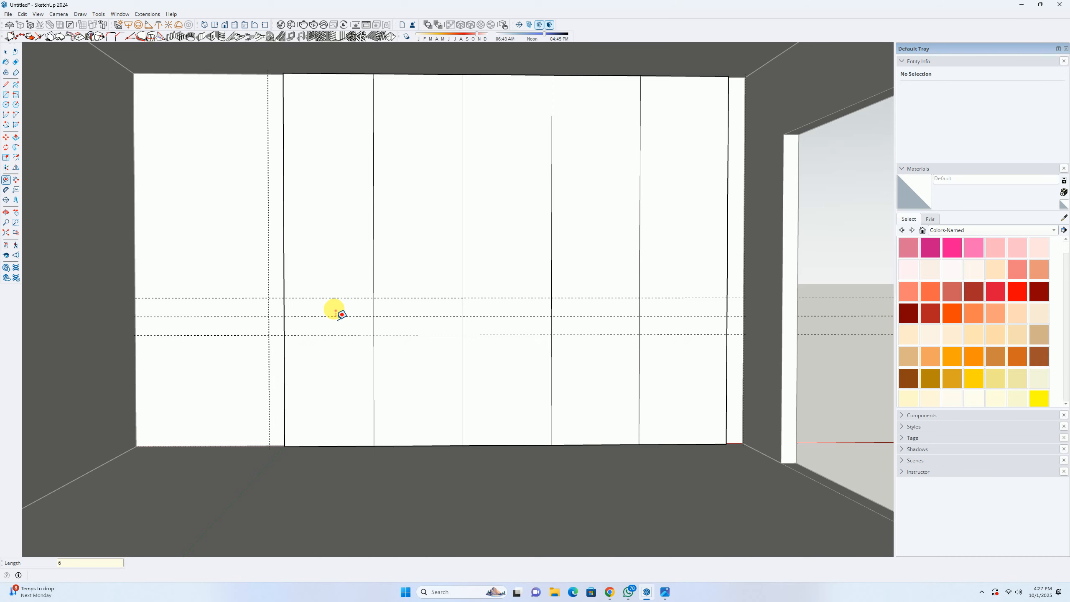
key(e)
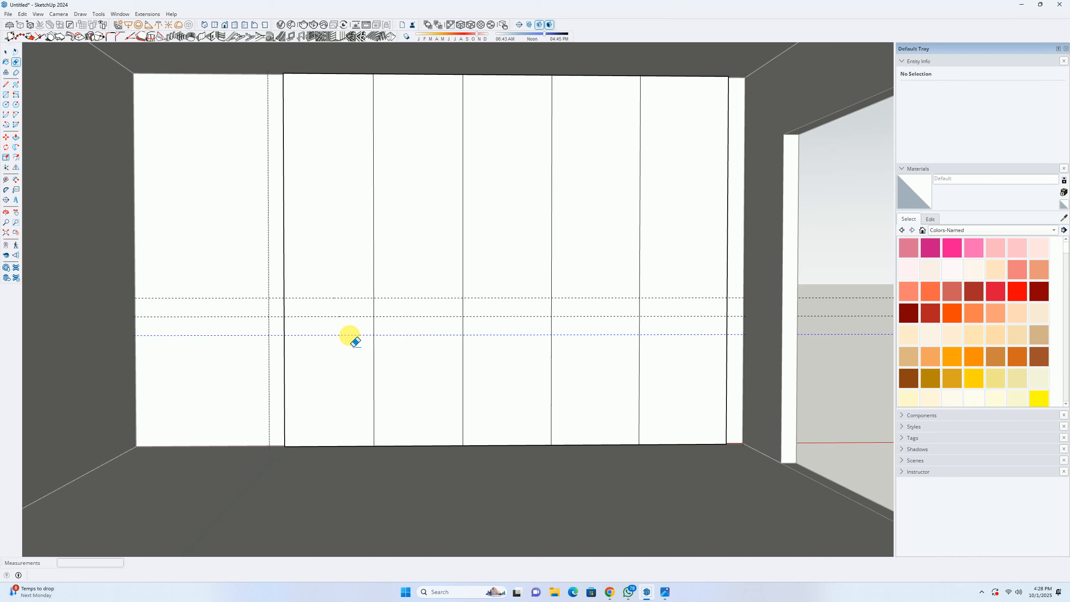
click(349, 335)
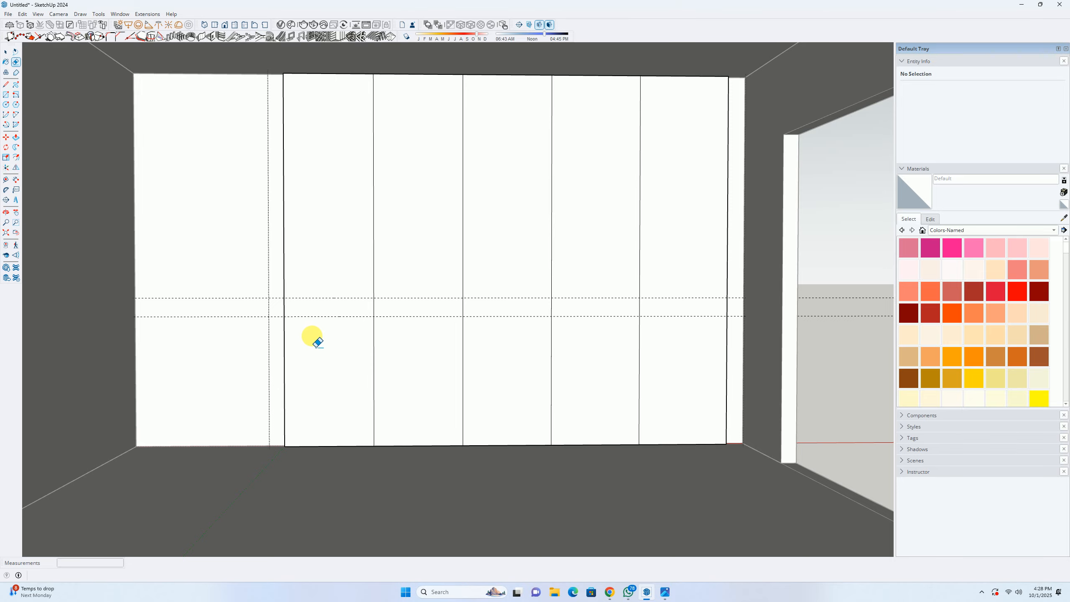
Step: Draw two horizontal lines across the full width of the panel along the upper and lower guides
key(l)
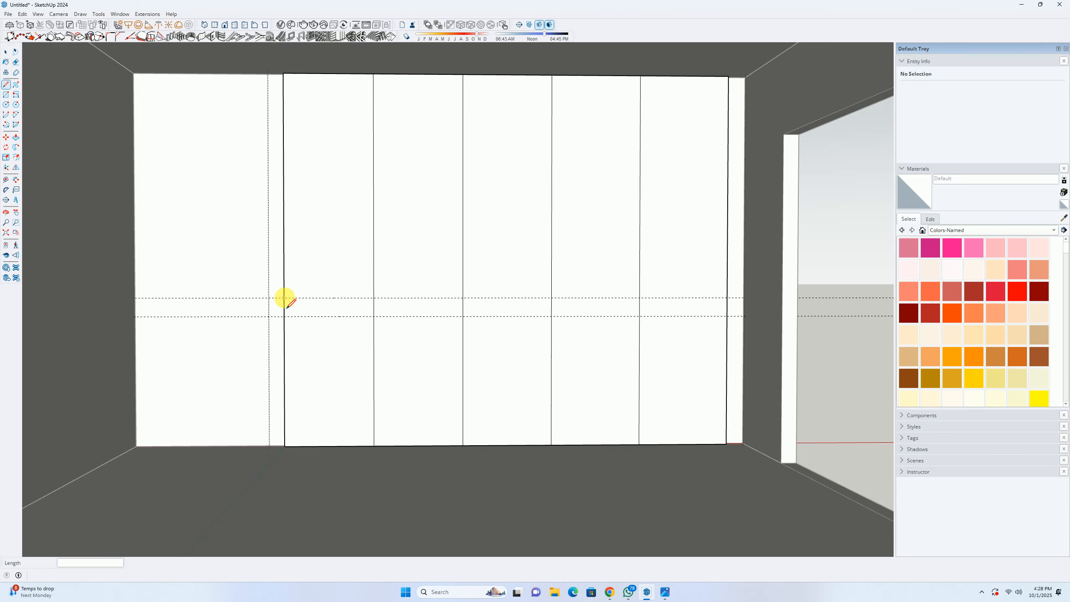
click(285, 298)
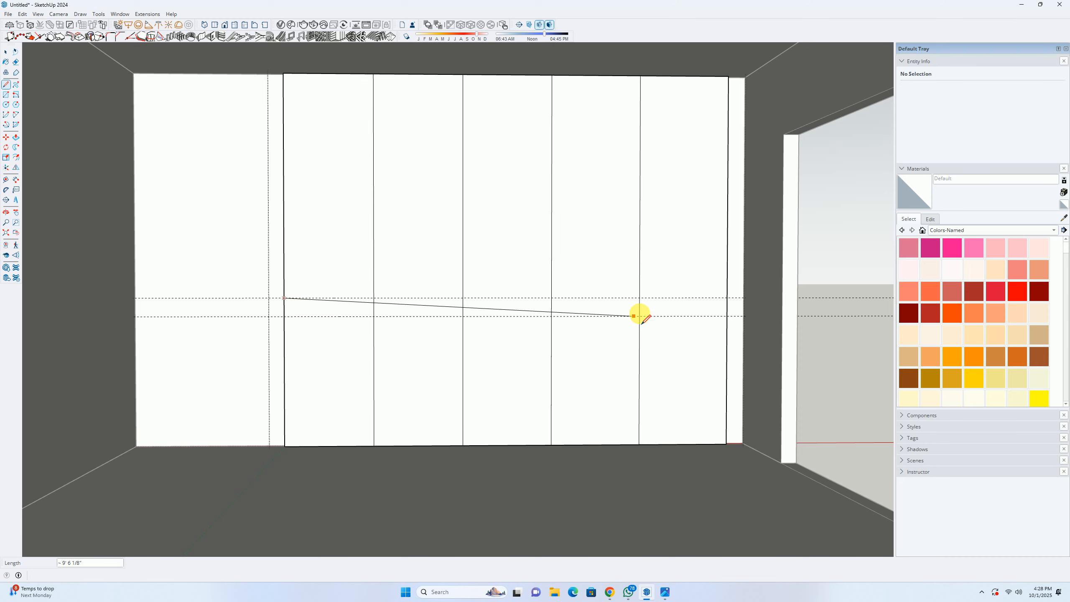
click(728, 298)
key(space)
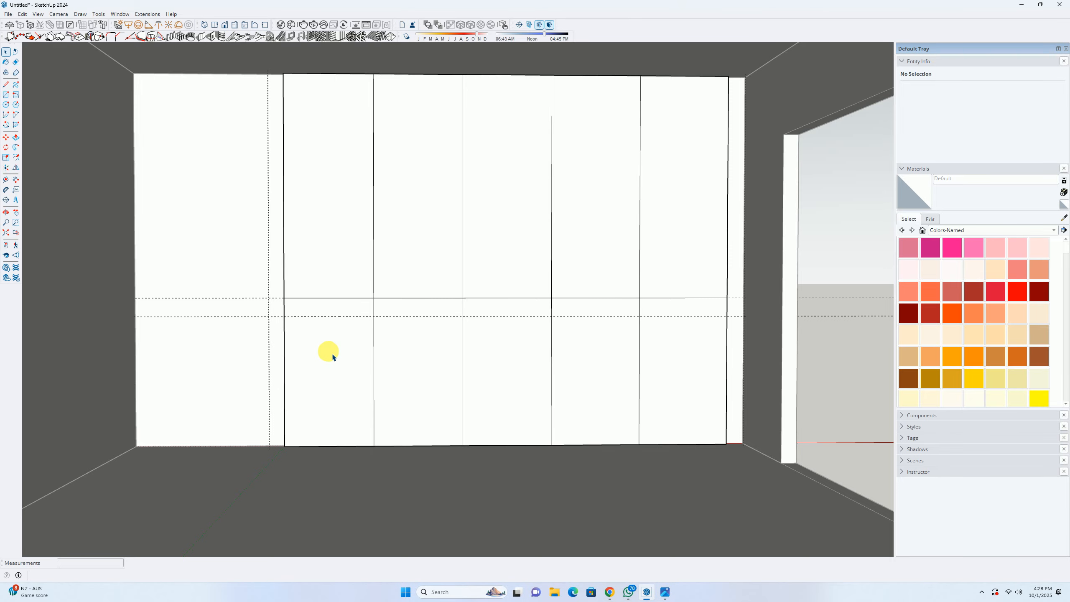
key(l)
click(285, 316)
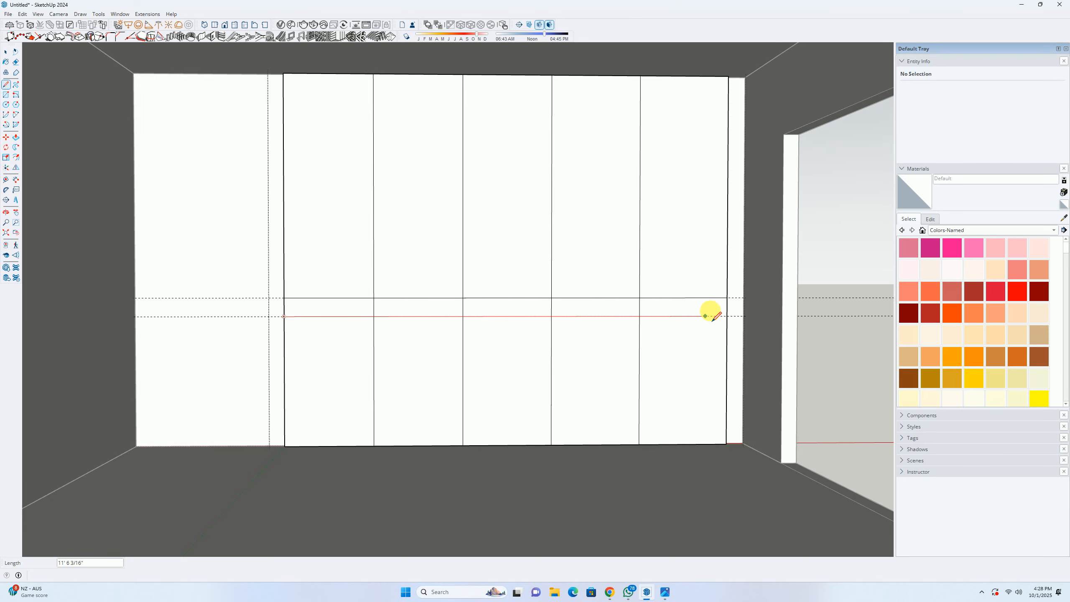
click(727, 316)
key(space)
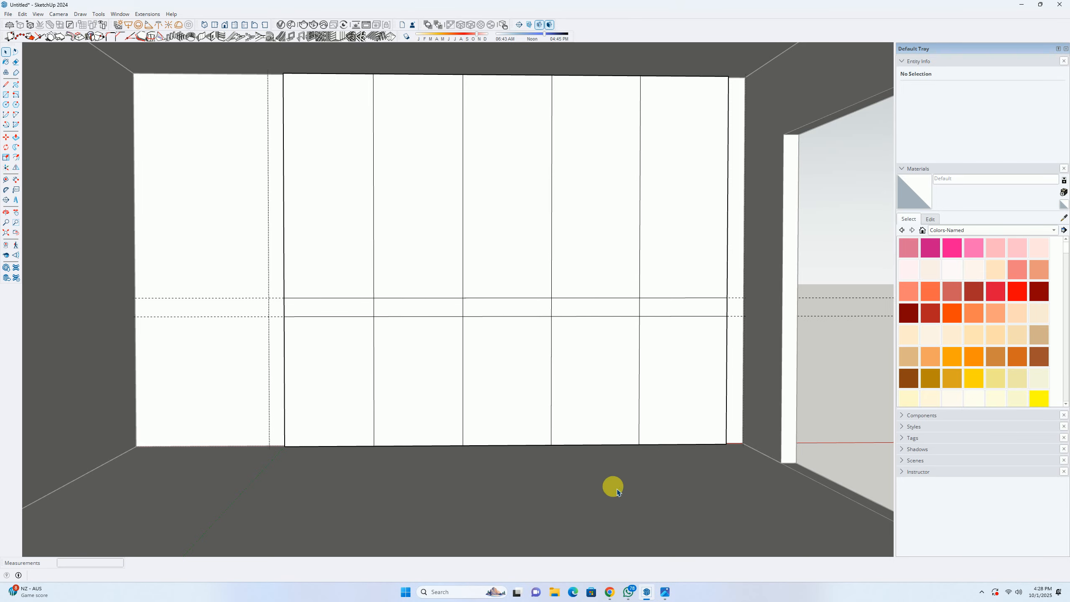
Step: Compare the panel with the reference photo and undo the two horizontal lines
middle_drag(612, 488, 590, 479)
click(662, 592)
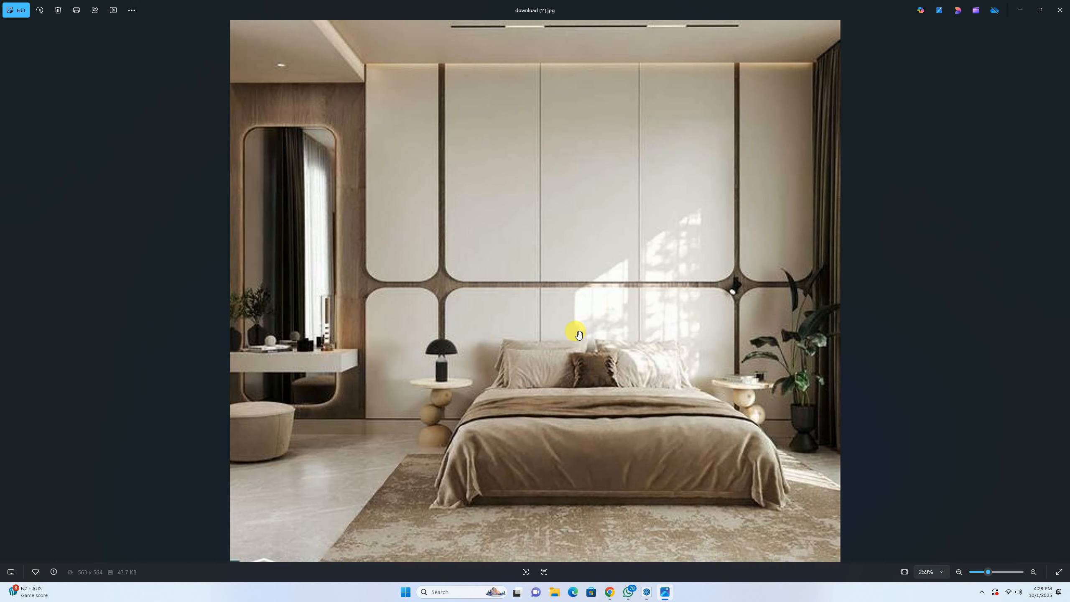
click(1018, 9)
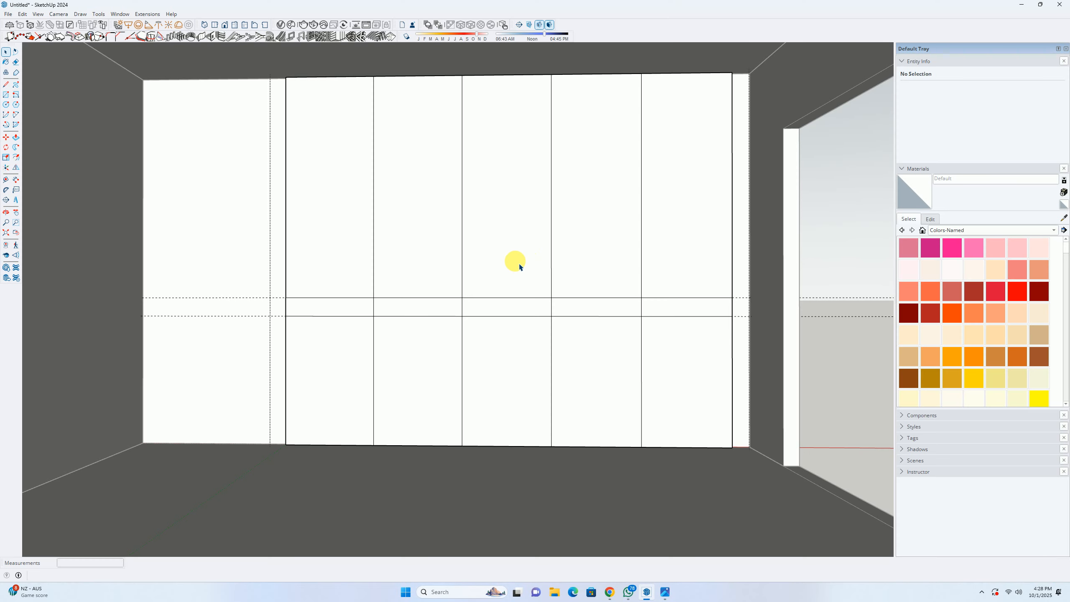
middle_drag(466, 287, 501, 330)
scroll(502, 330, up, 2)
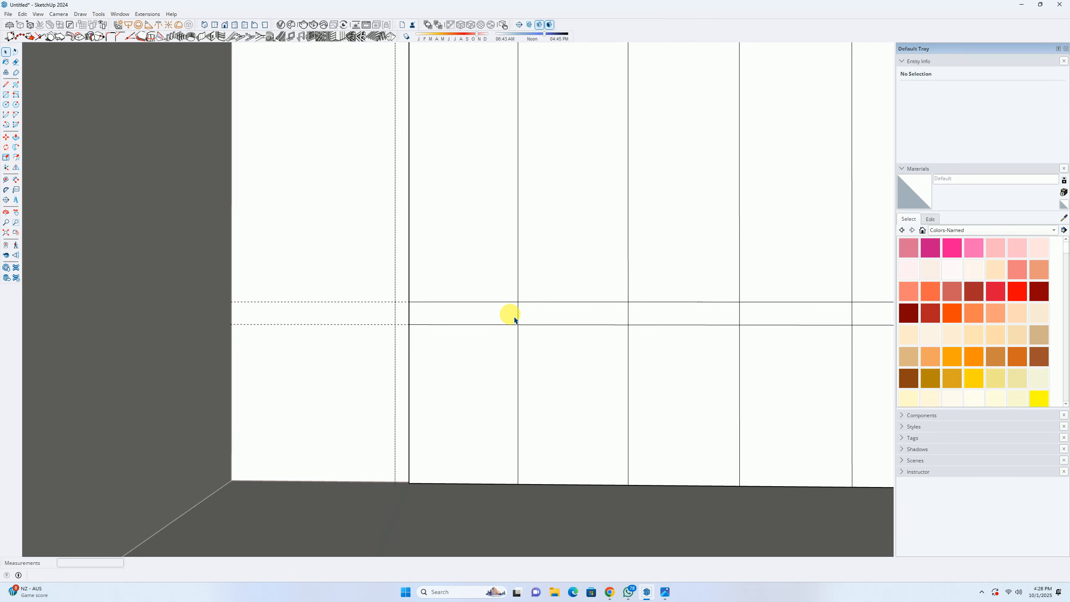
key(ctrl+z)
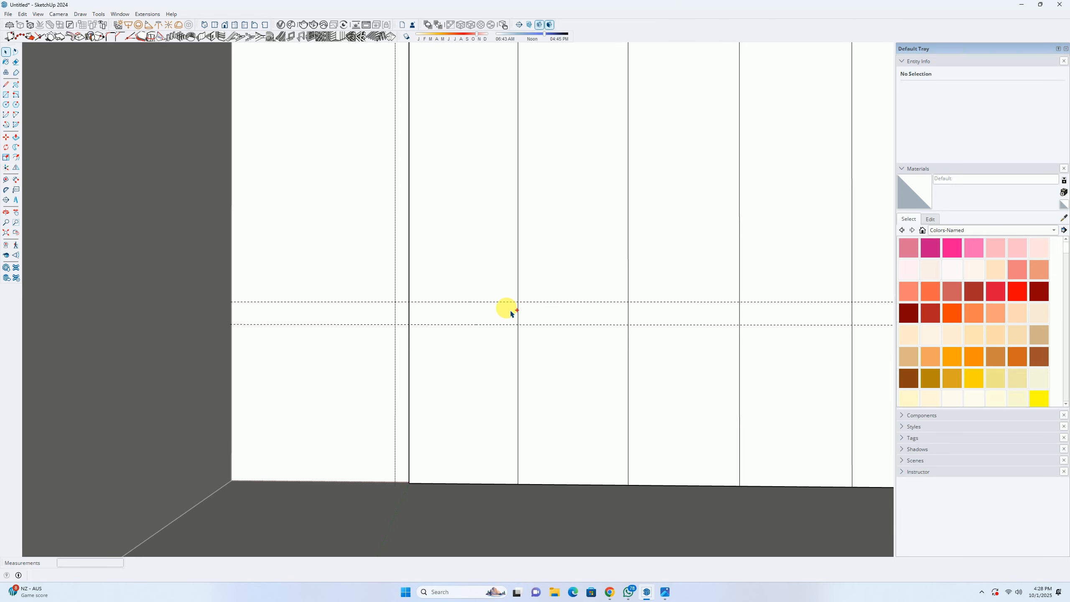
Step: Draw a horizontal line across the full width of the panel along the lower guide, and review the reference photo
scroll(510, 313, down, 3)
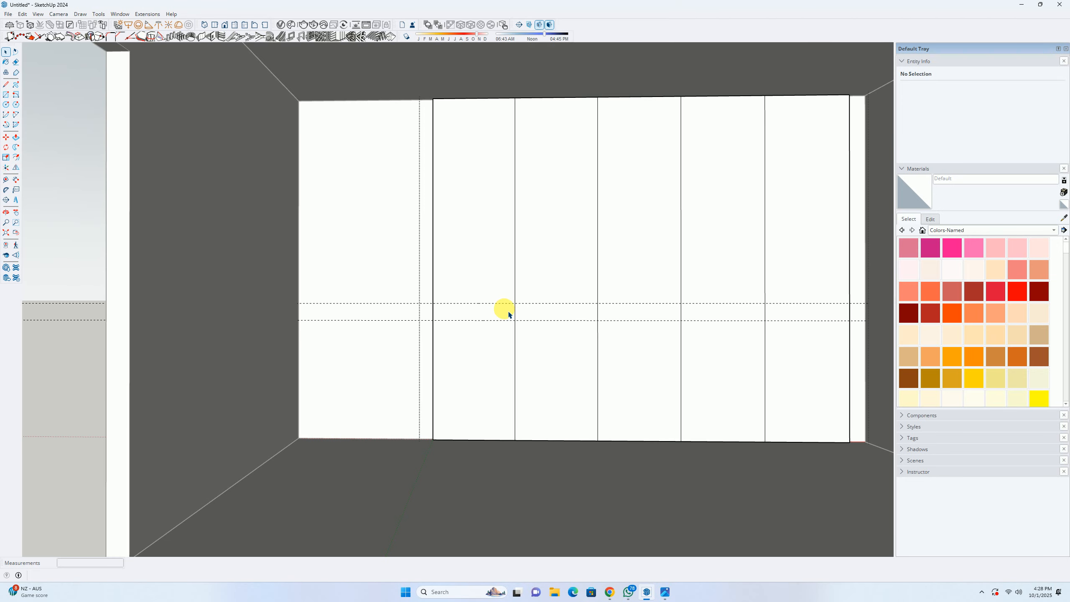
key(l)
click(432, 320)
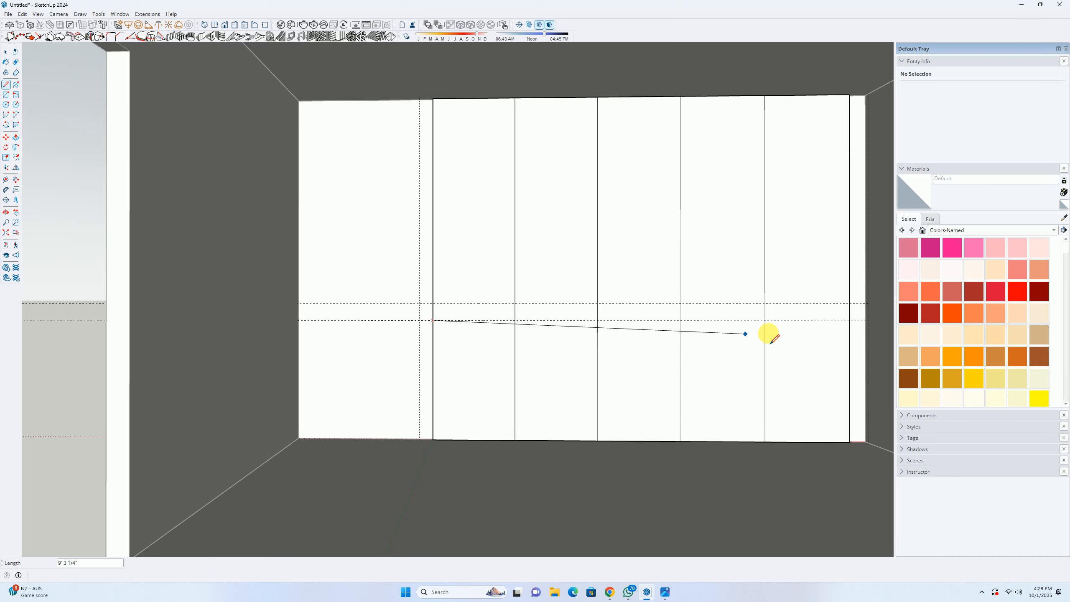
click(847, 321)
key(space)
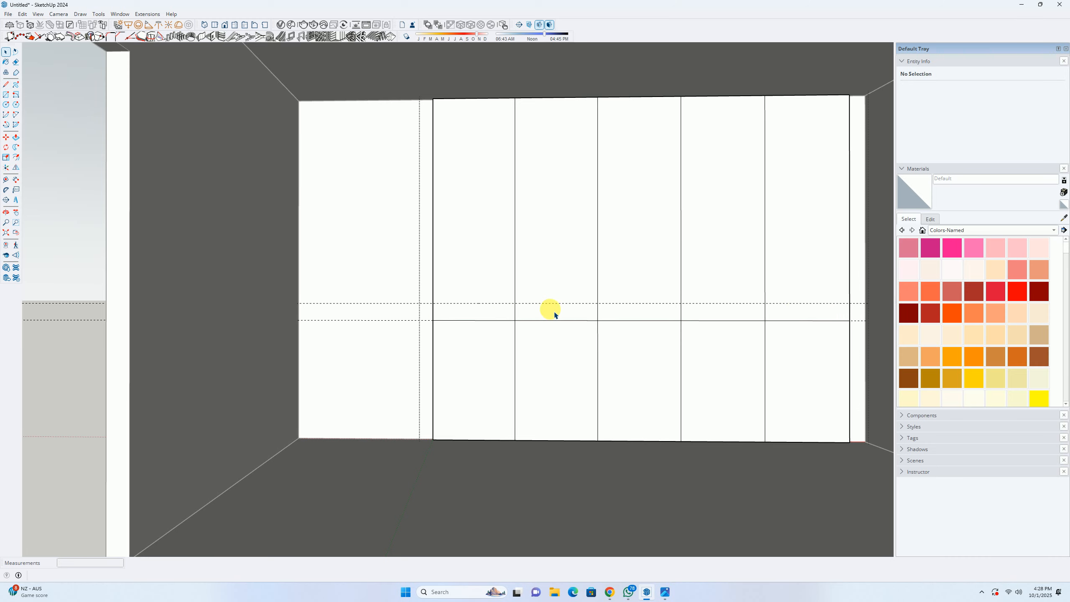
shift+middle_drag(535, 308, 443, 290)
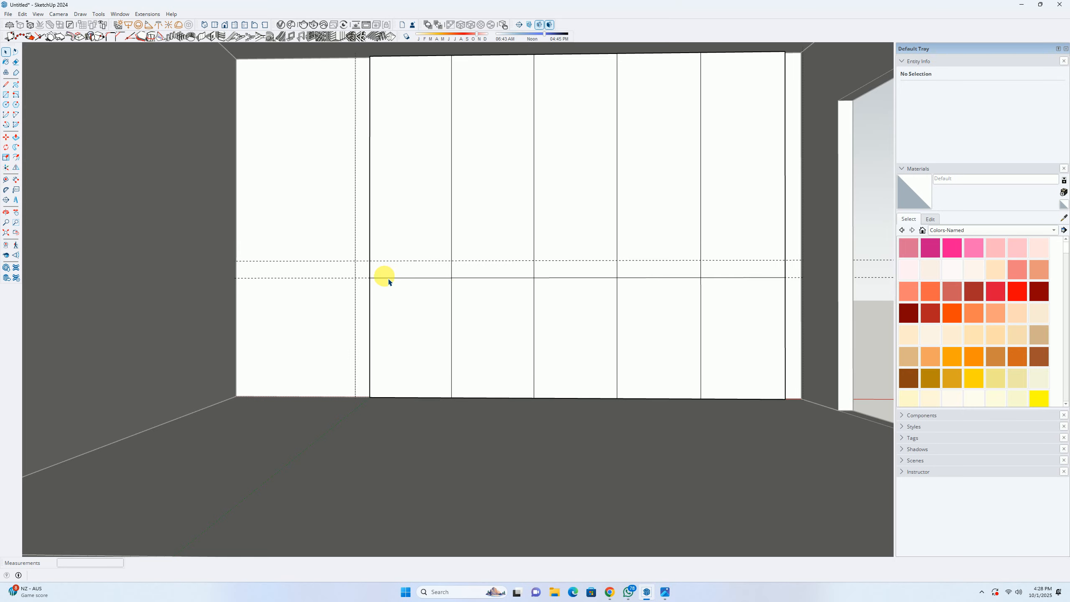
click(665, 592)
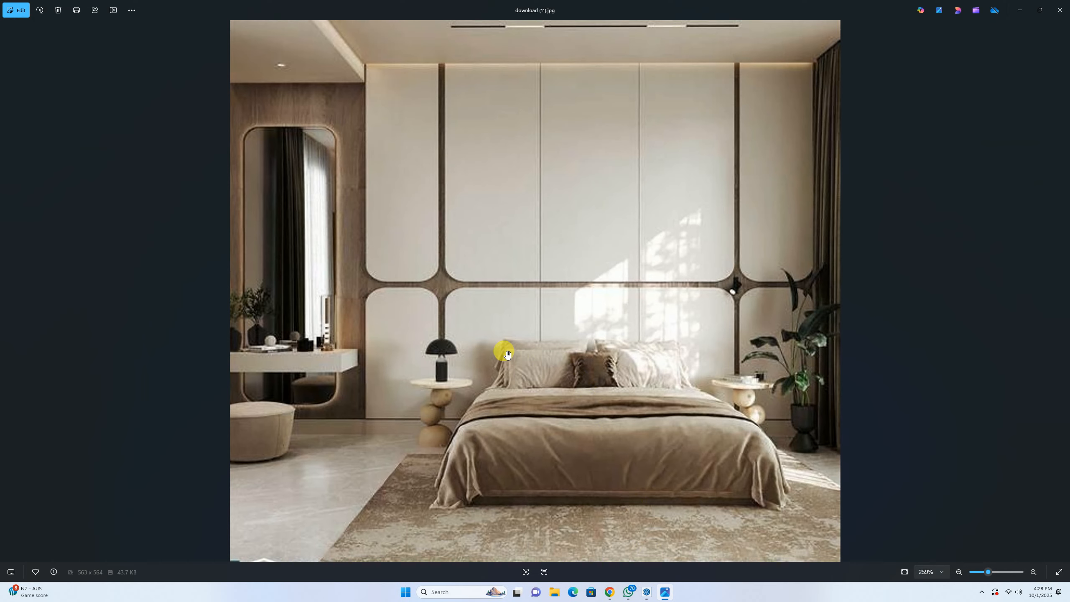
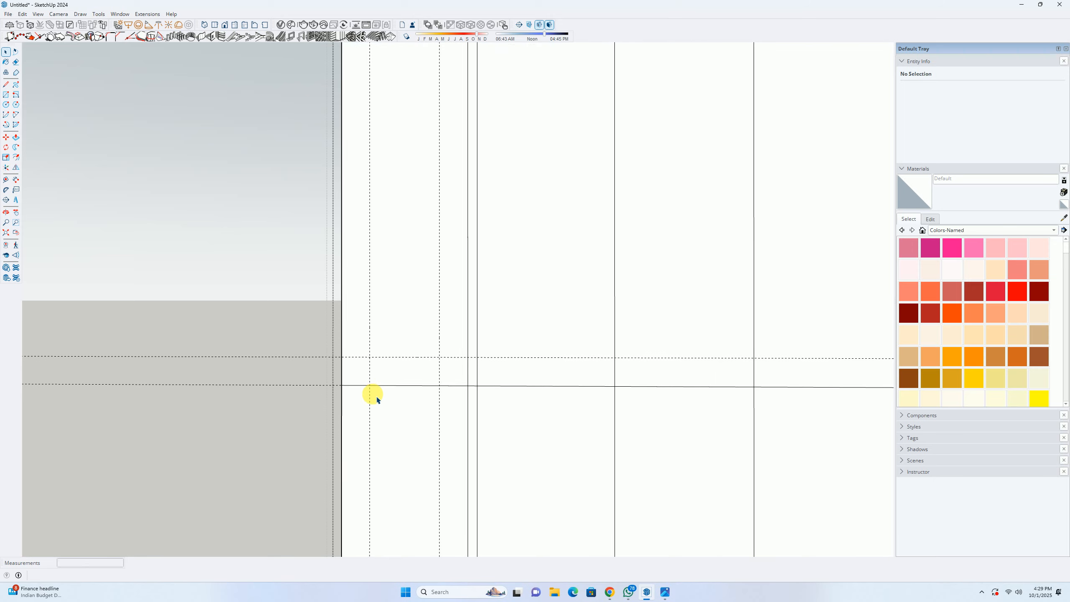
key(a)
scroll(345, 370, up, 1)
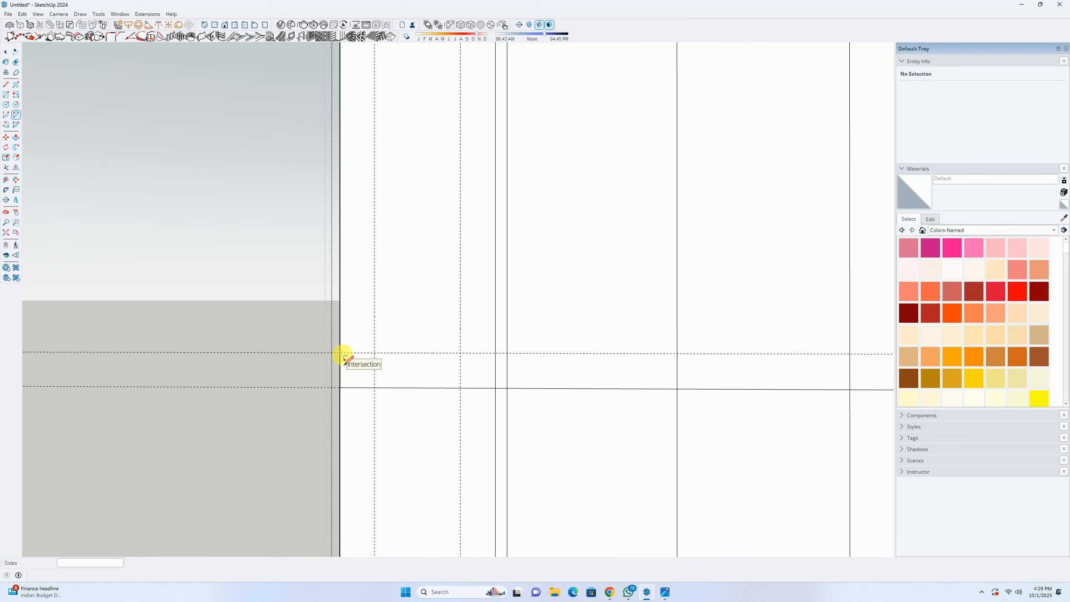
click(340, 353)
key(space)
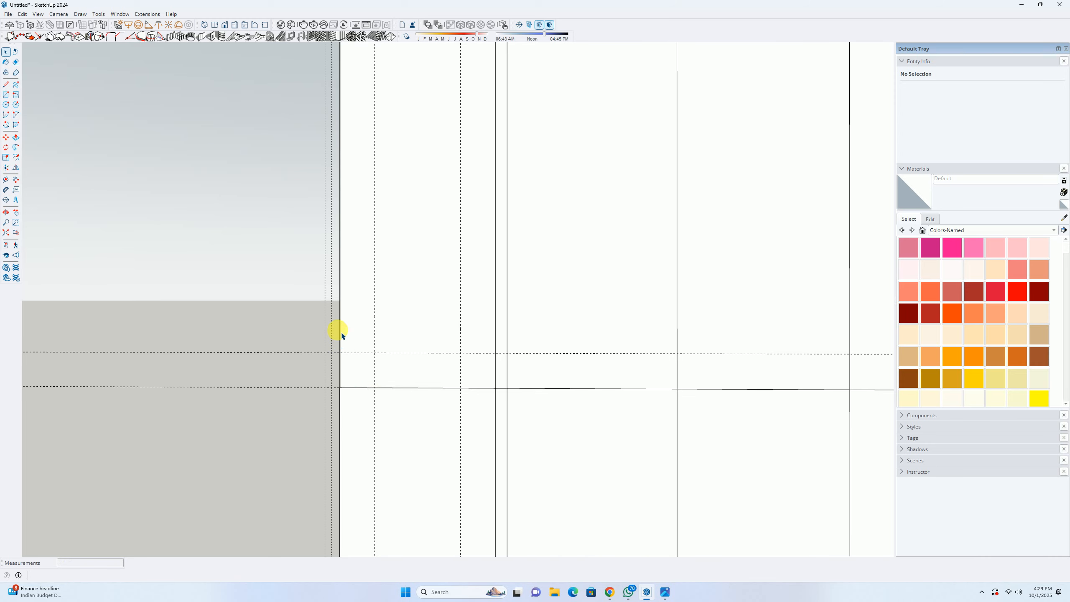
Step: Select the upper and lower segments of the panel's left vertical edge and move them 1" inward along the red axis
click(340, 328)
click(664, 592)
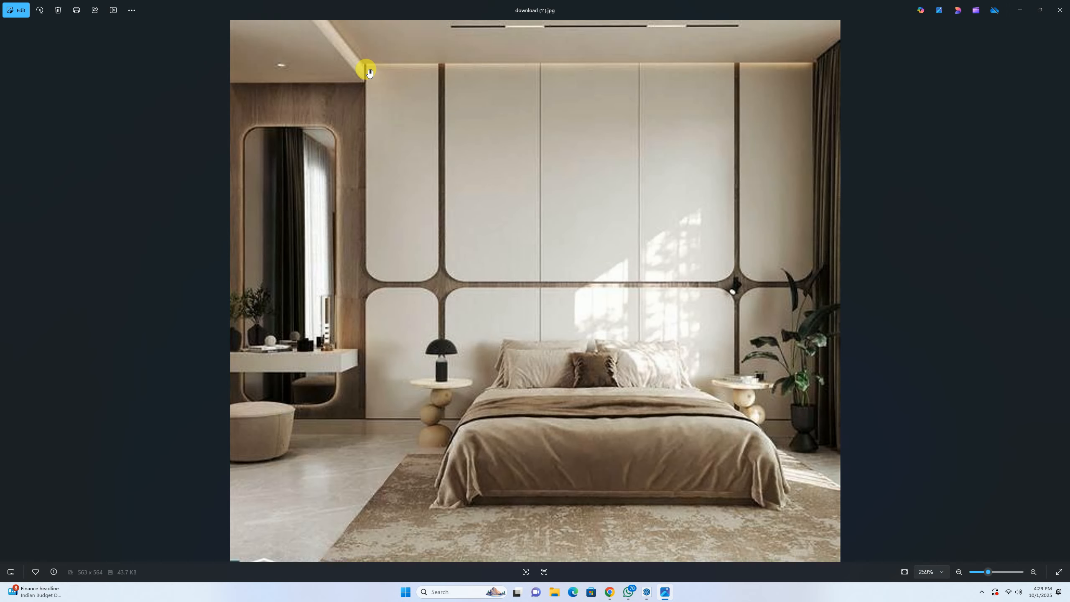
click(1020, 9)
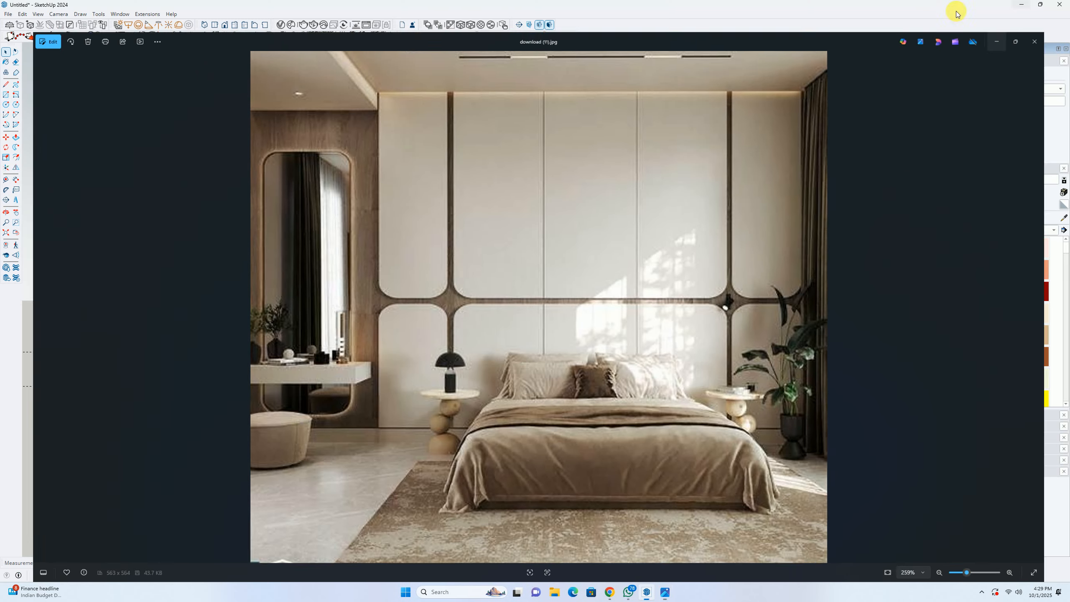
shift+click(346, 415)
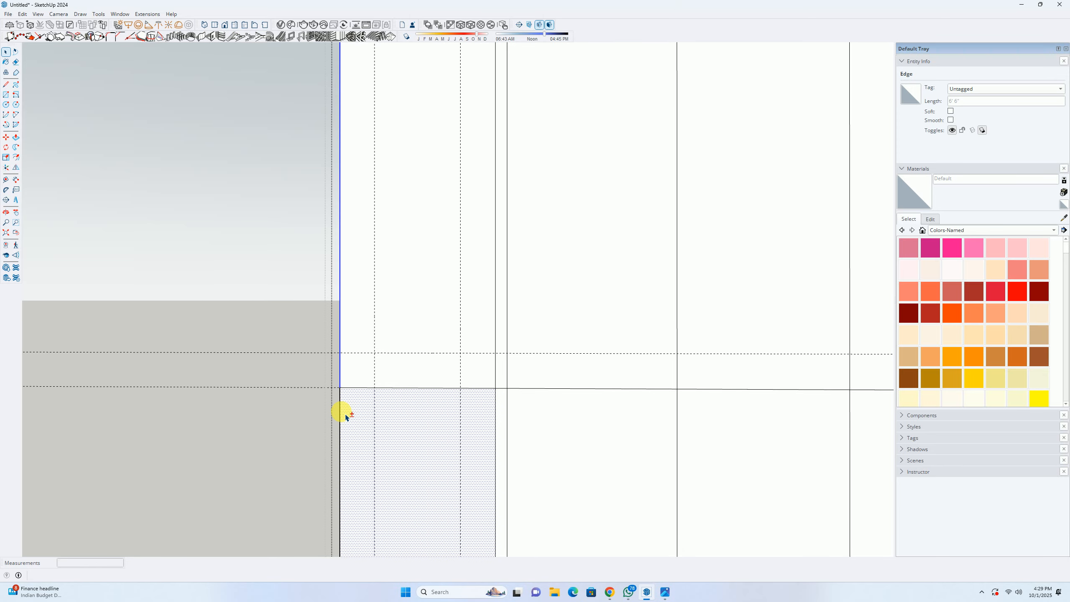
shift+click(343, 415)
shift+click(350, 414)
key(m)
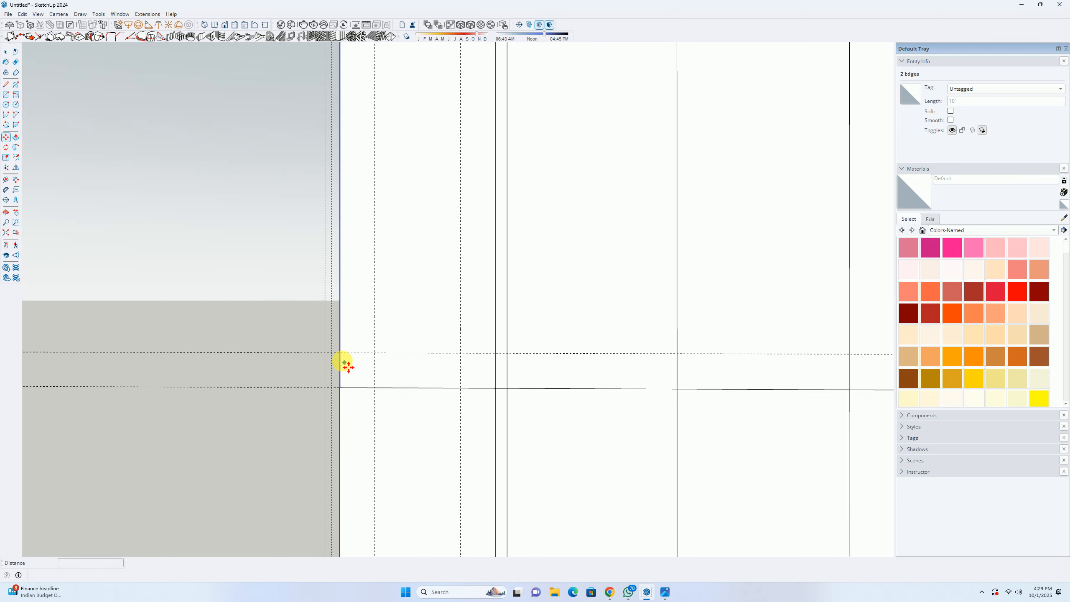
click(340, 354)
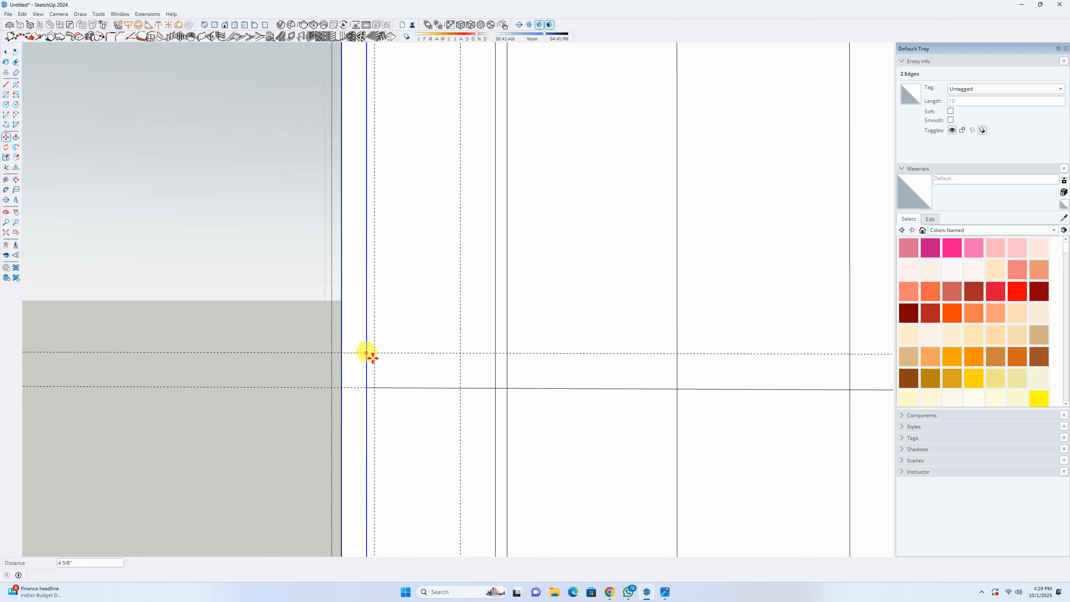
text(1)
key(Return)
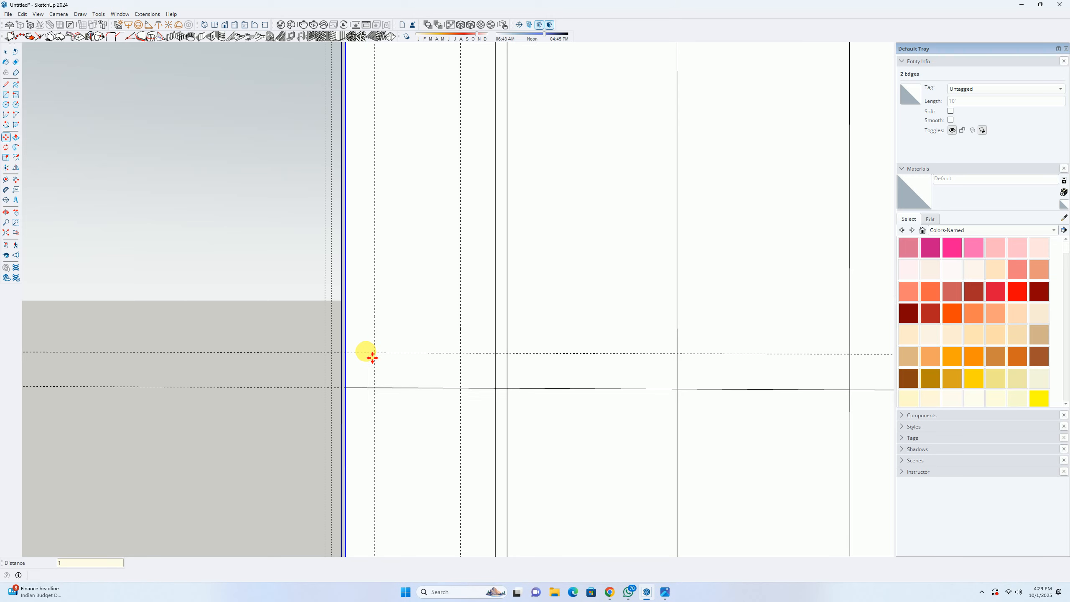
Step: Push the panel's narrow left side face 1" inward
mouse_move(356, 360)
middle_down()
mouse_move(535, 382)
mouse_move(322, 390)
mouse_move(345, 359)
middle_up()
scroll(348, 360, up, 2)
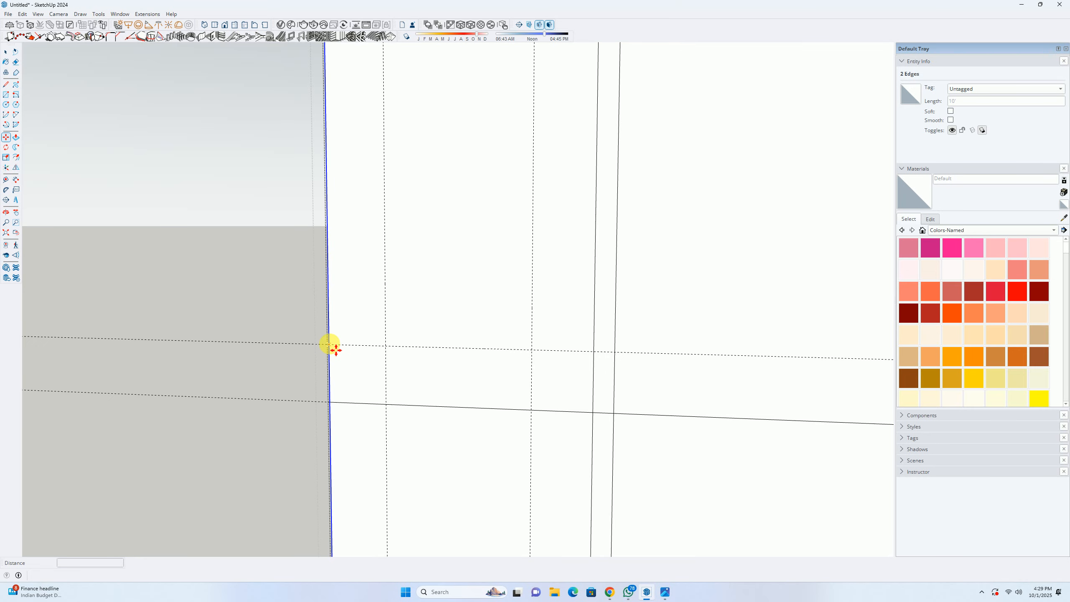
key(p)
middle_drag(335, 351, 321, 361)
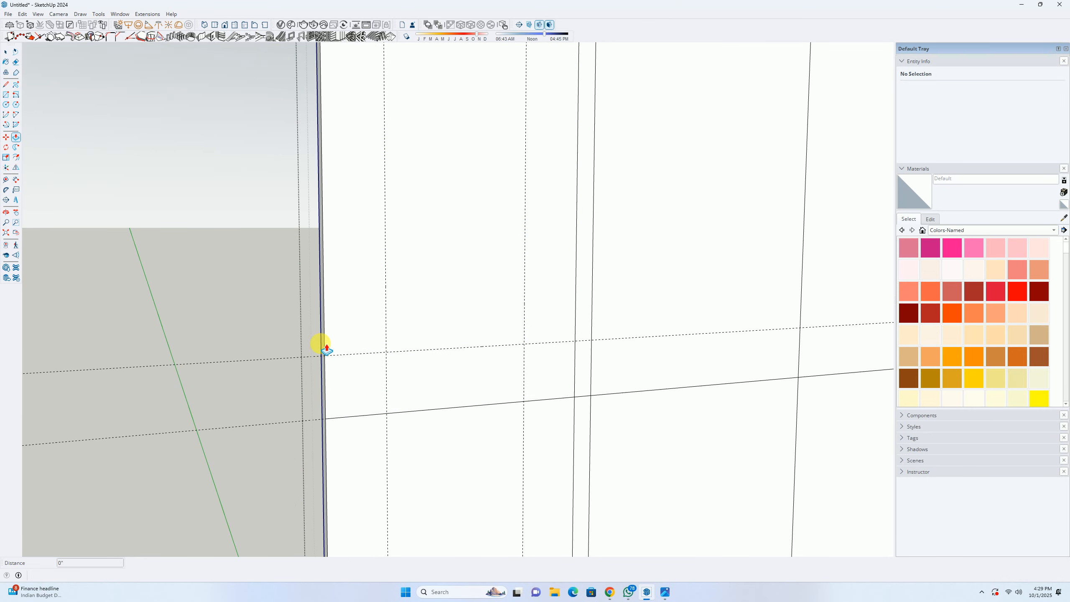
click(327, 350)
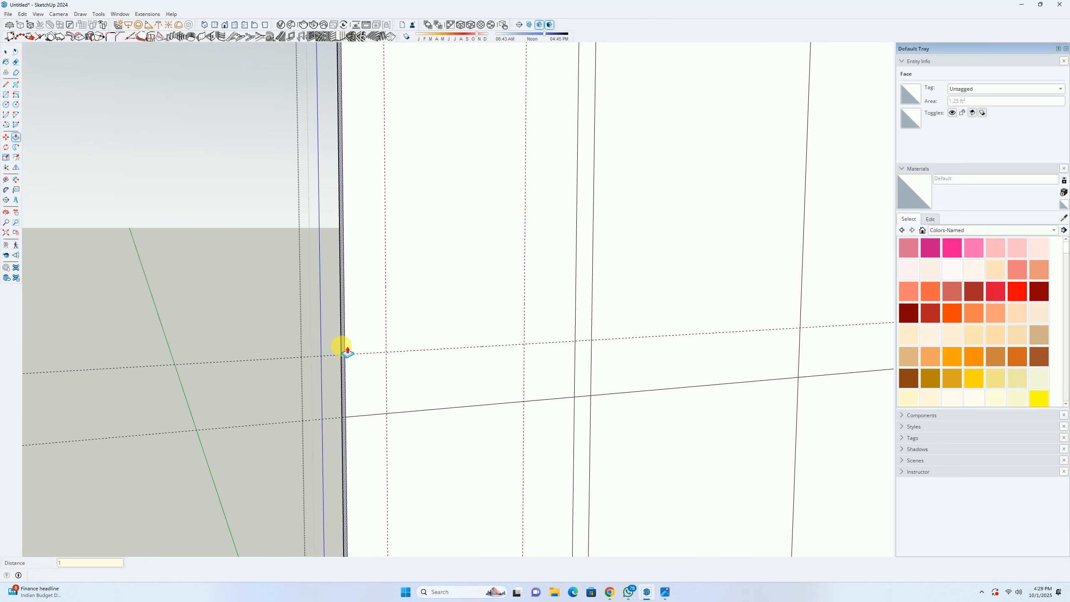
text(1)
key(Return)
key(space)
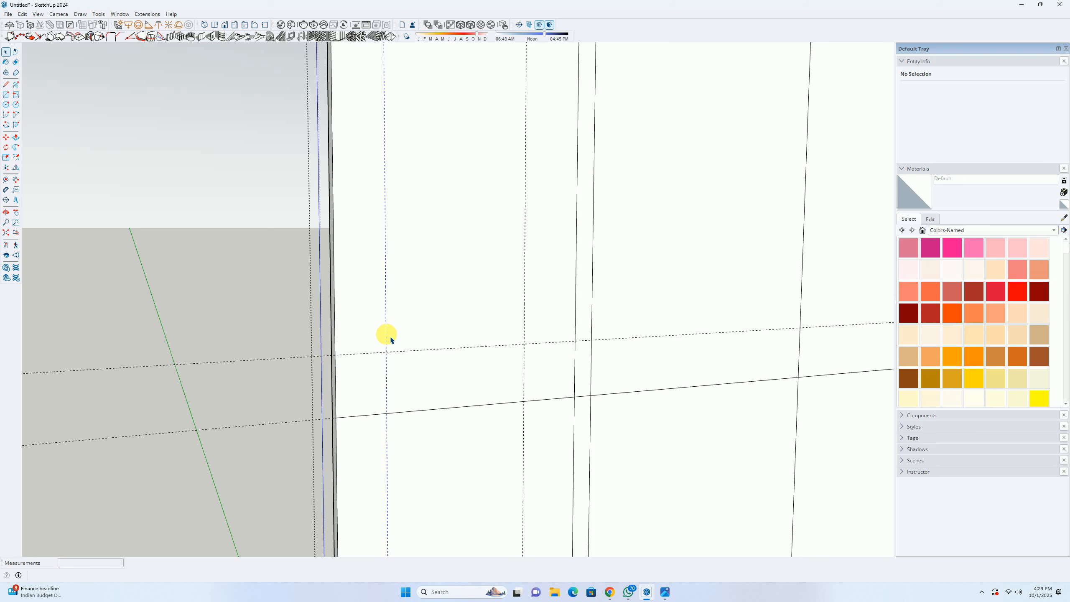
Step: Move the leftmost vertical guide 1" inward along the red axis
click(386, 335)
key(m)
click(387, 335)
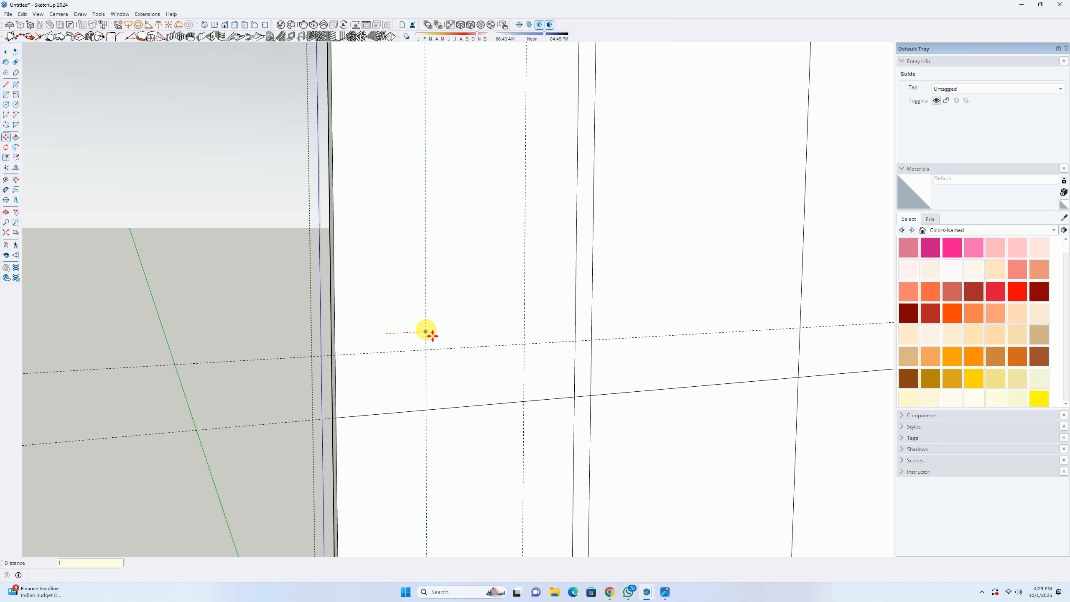
text(1)
key(Return)
key(space)
Step: Push the panel's right side face inward by the same distance as the left side and reopen the panel for editing
middle_drag(418, 332, 837, 303)
key(p)
click(574, 354)
key(space)
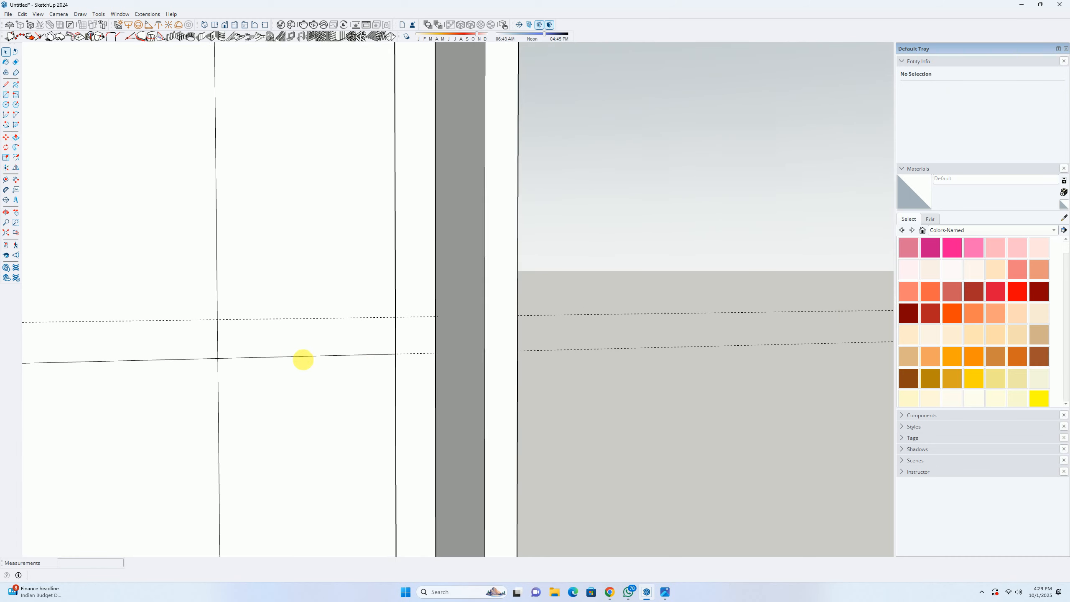
shift+middle_drag(303, 360, 864, 368)
scroll(698, 406, down, 5)
double_click(571, 430)
middle_drag(570, 429, 482, 382)
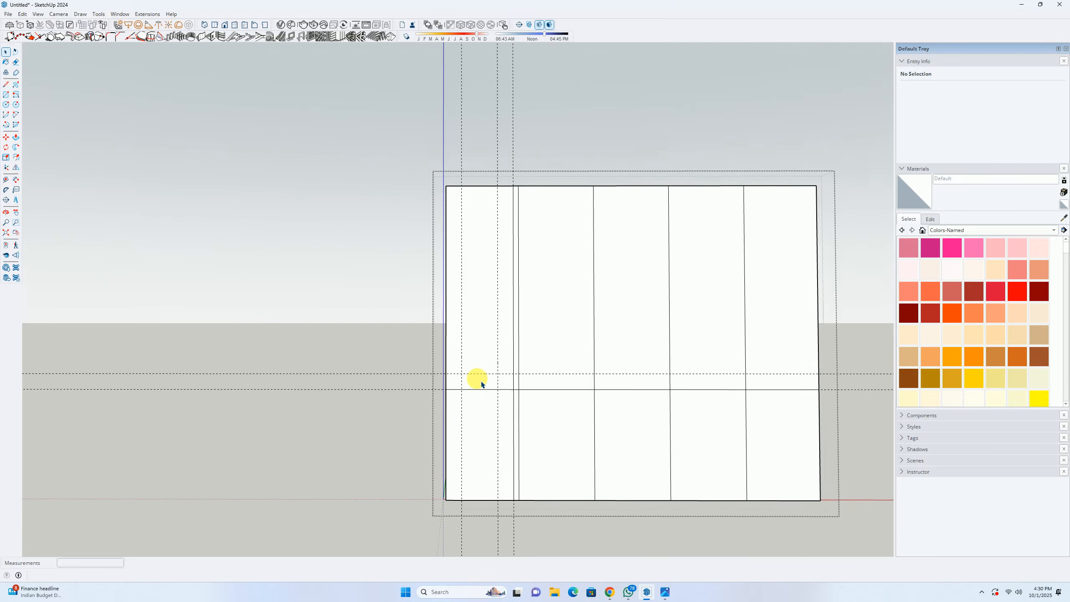
scroll(484, 385, up, 3)
scroll(507, 411, down, 6)
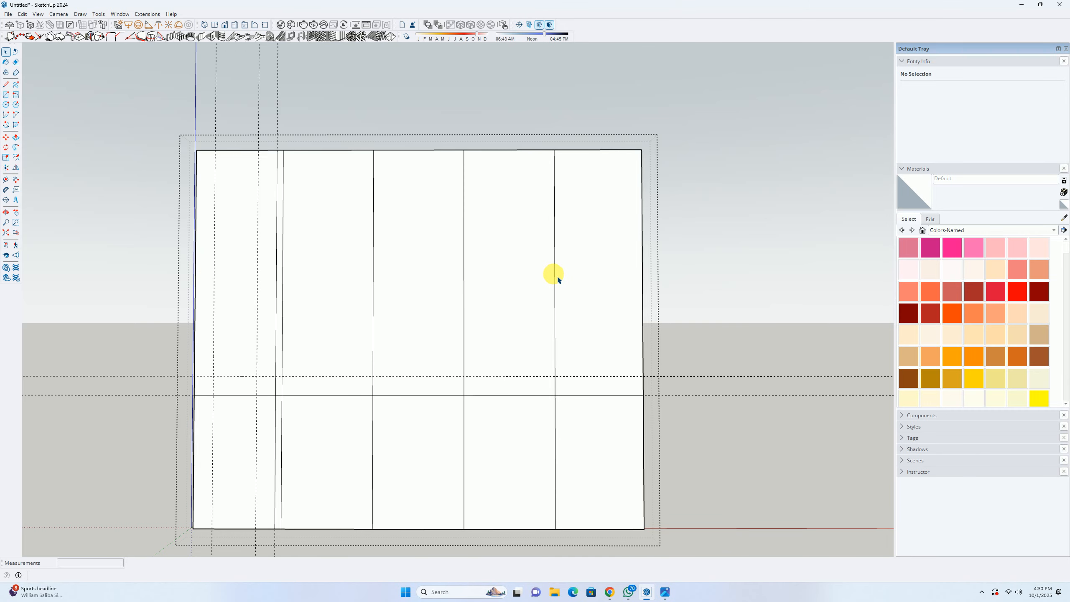
Step: Place a vertical guide 2" to the right of the last divider and draw a full-height line along it
key(t)
click(554, 257)
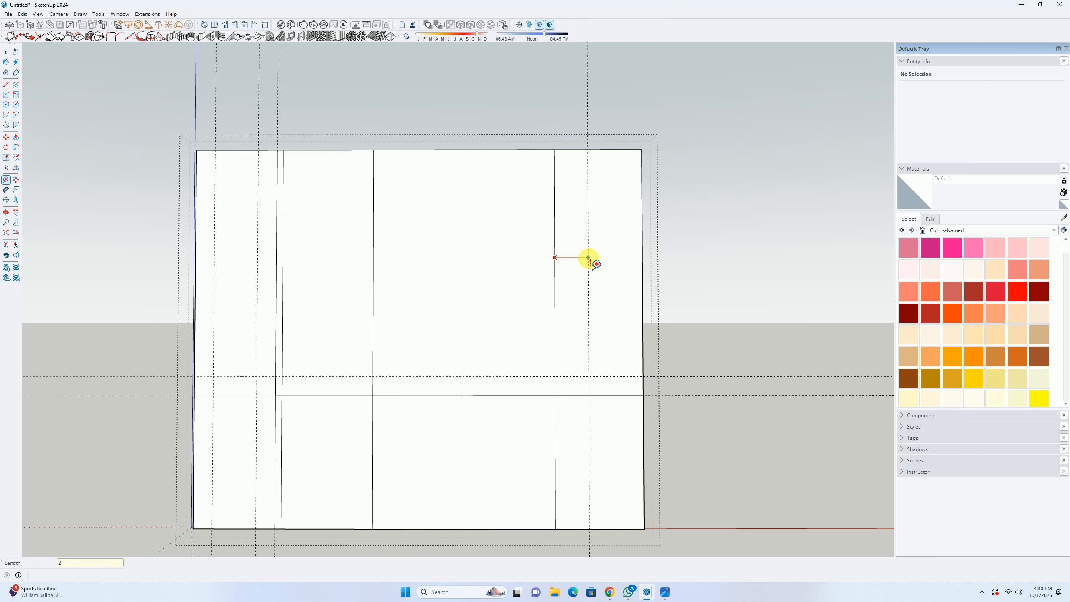
key(Return)
key(l)
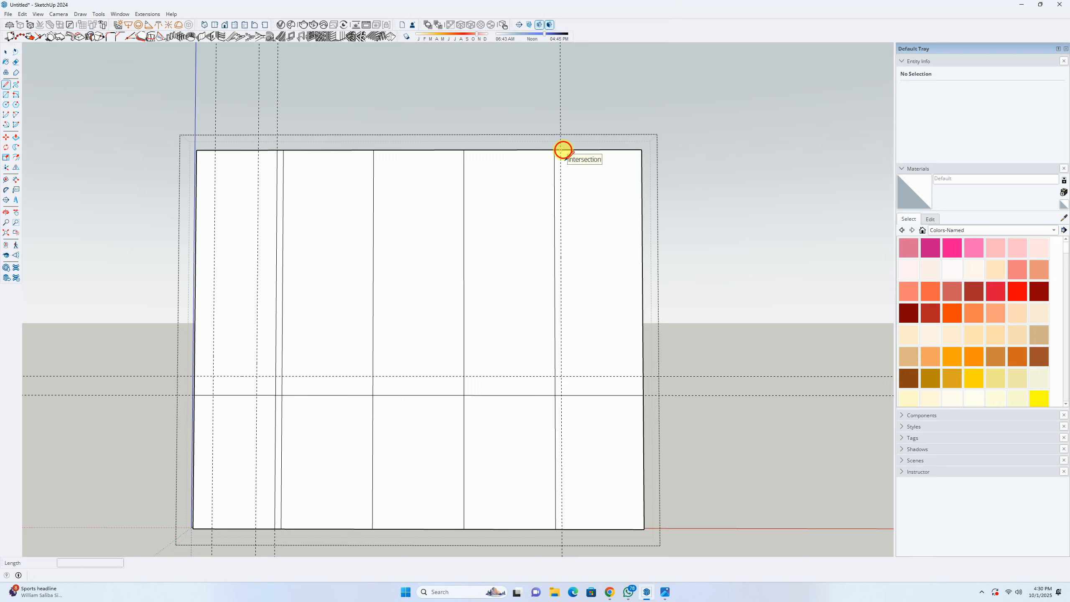
click(561, 150)
key(space)
scroll(560, 461, down, 2)
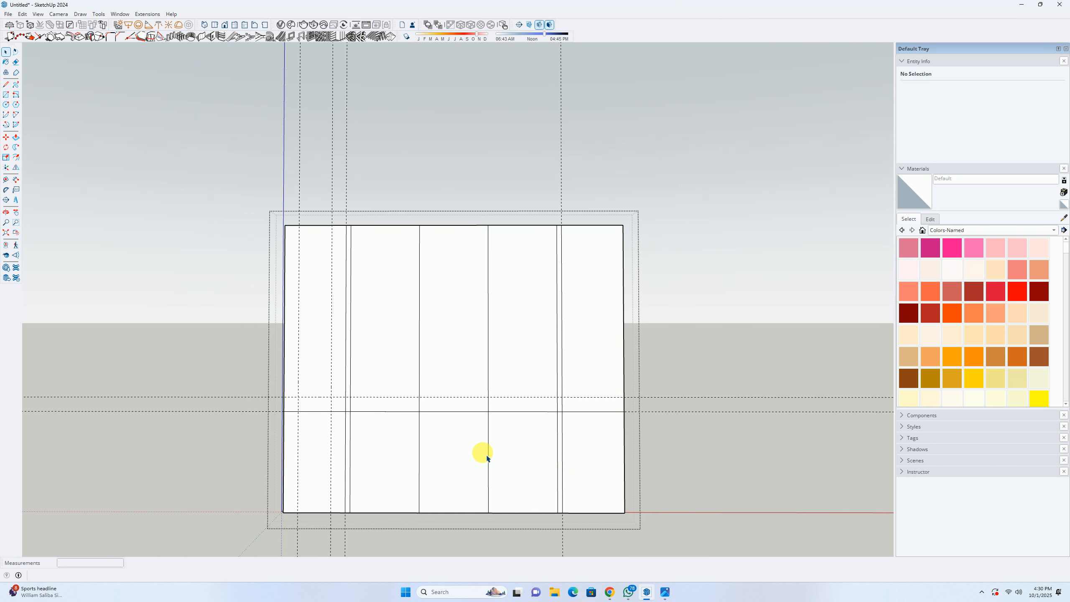
Step: Erase the two horizontal guides across the panel and undo the erasure
key(e)
drag(694, 370, 683, 480)
scroll(313, 417, up, 3)
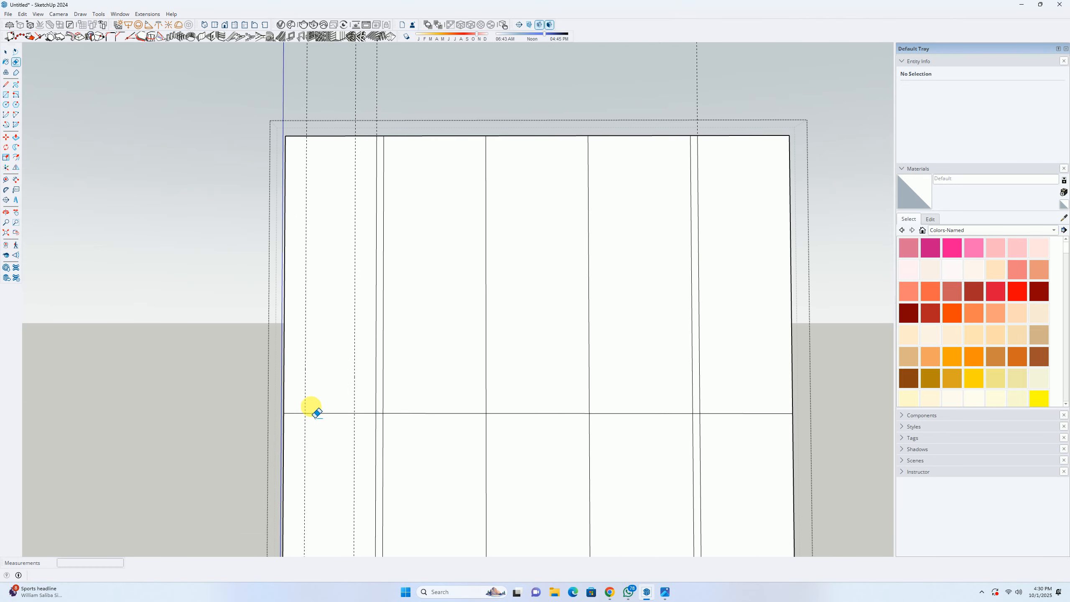
key(ctrl+z)
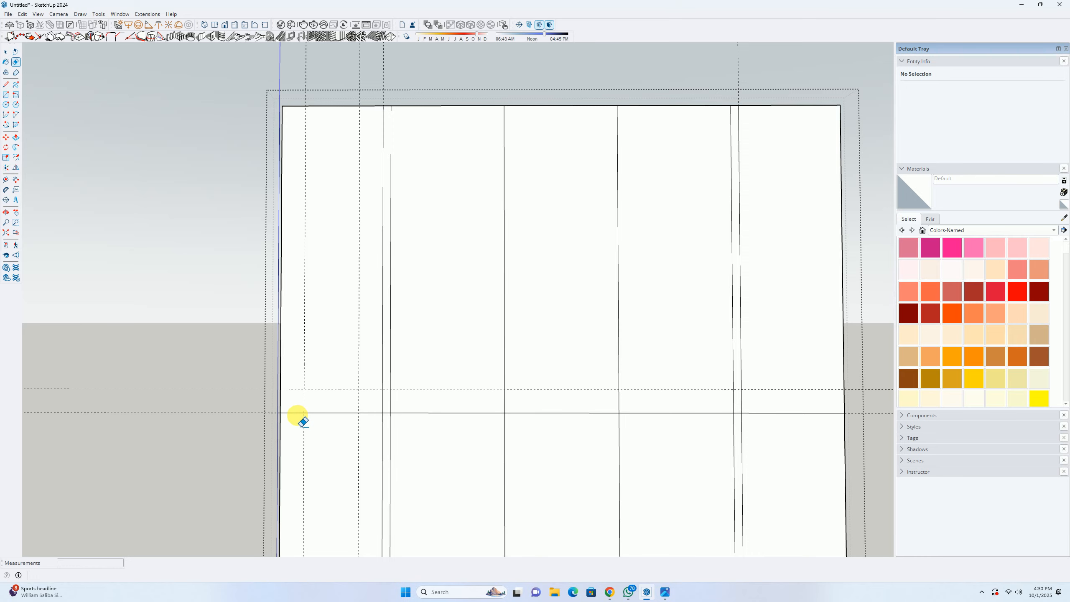
Step: Draw tangent arcs rounding both lower corners of the upper-left panel division, using the guide intersections
key(a)
scroll(279, 392, up, 2)
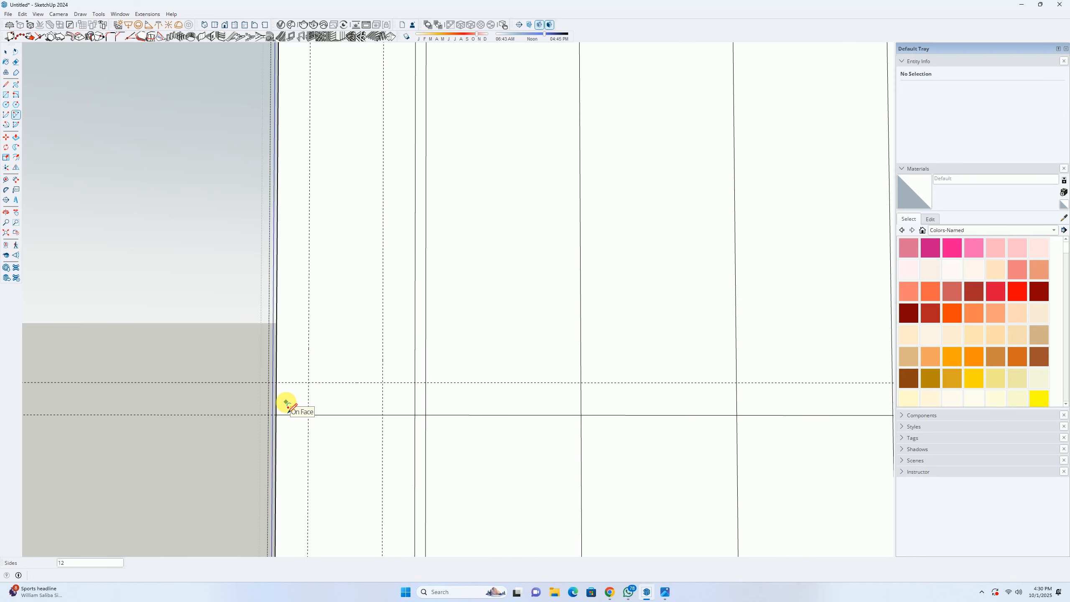
click(278, 383)
scroll(310, 418, up, 3)
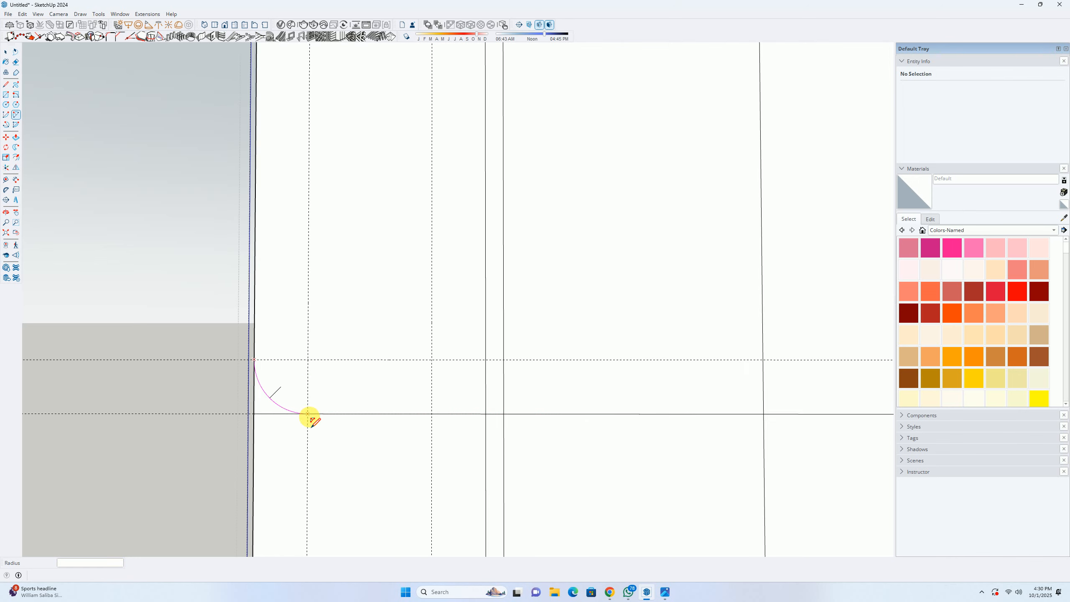
click(290, 415)
click(431, 414)
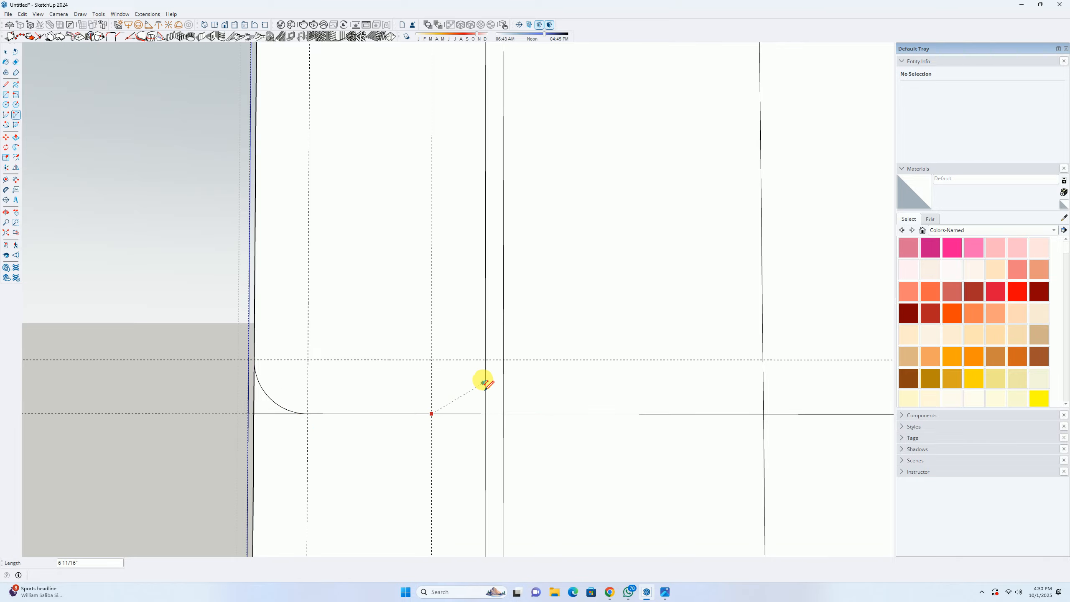
click(485, 360)
click(486, 381)
key(space)
scroll(418, 402, down, 5)
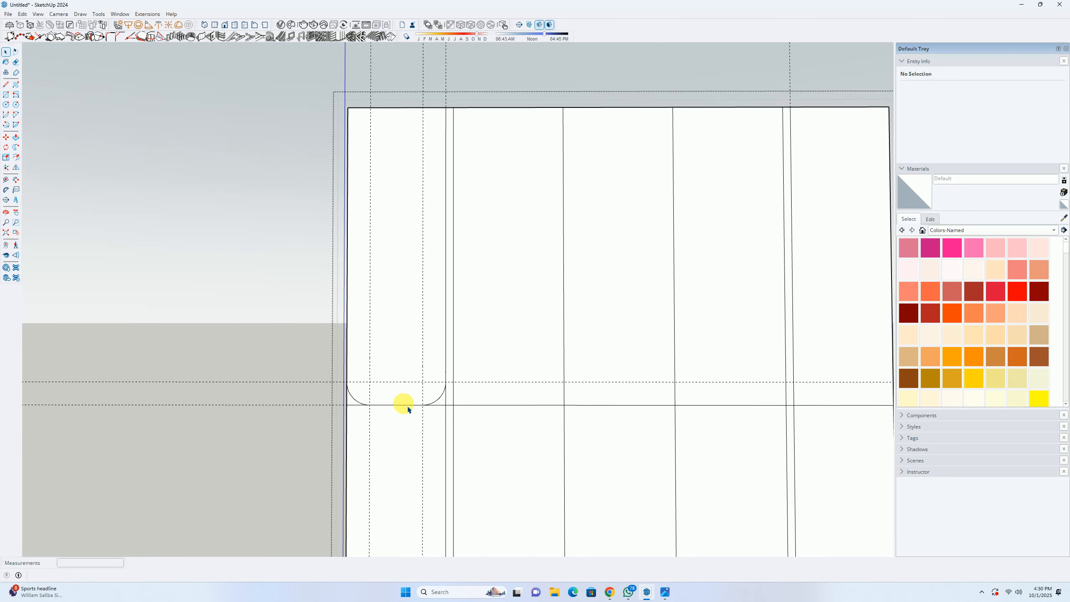
Step: Check the reference photo, then select the horizontal line with the two corner arcs and move them 2" up
click(666, 594)
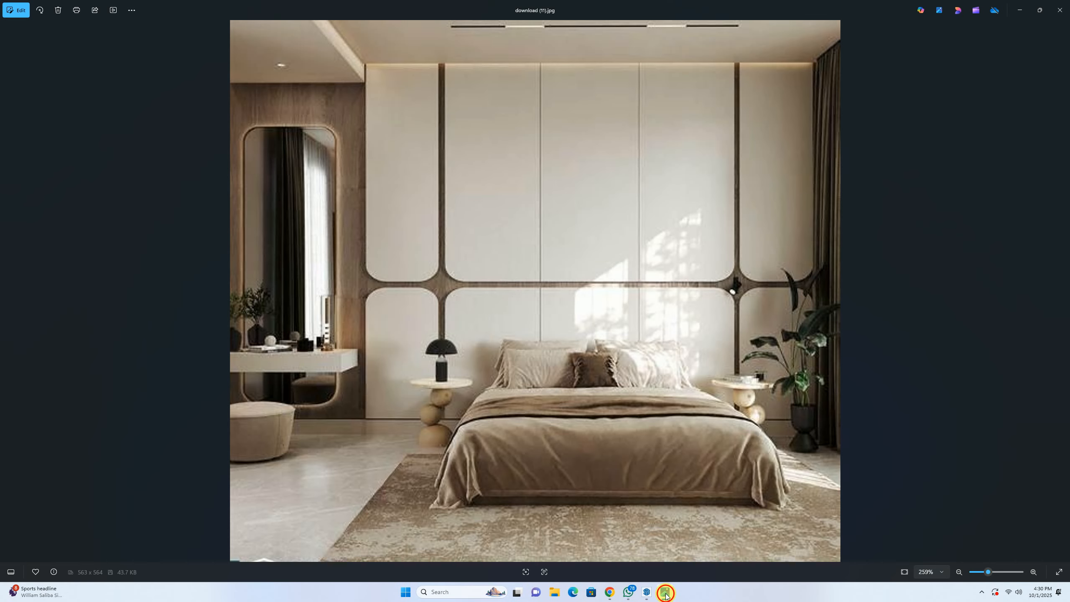
click(666, 594)
drag(287, 362, 674, 418)
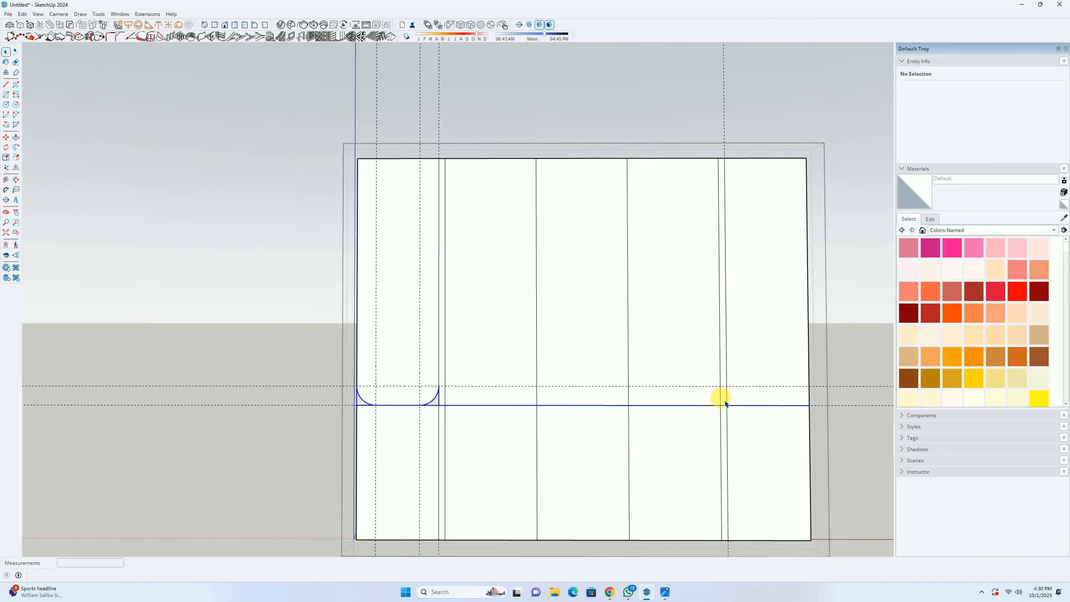
key(m)
click(615, 382)
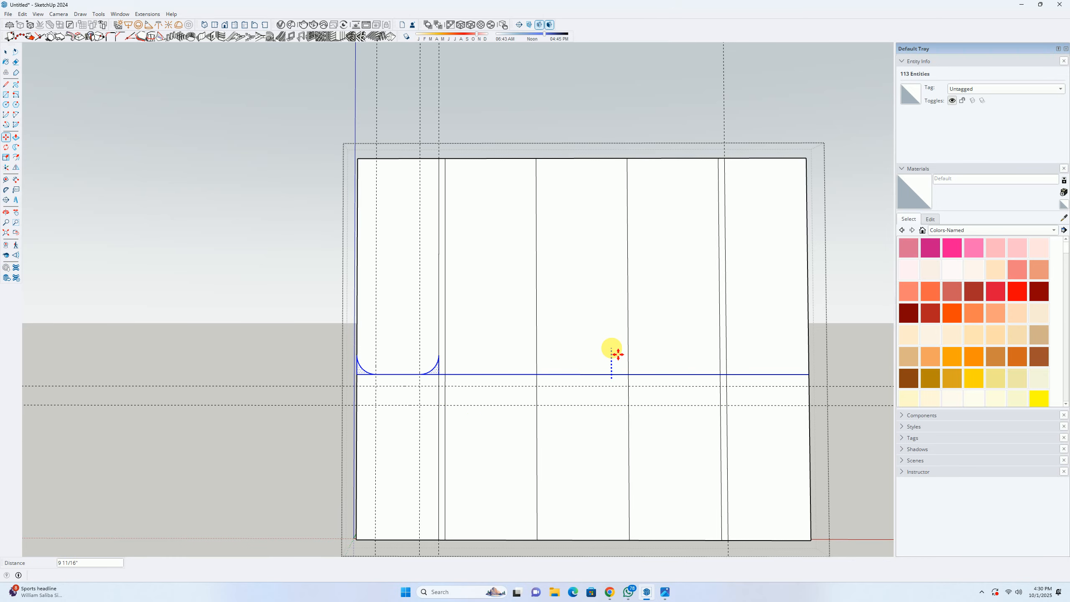
text(2)
key(Return)
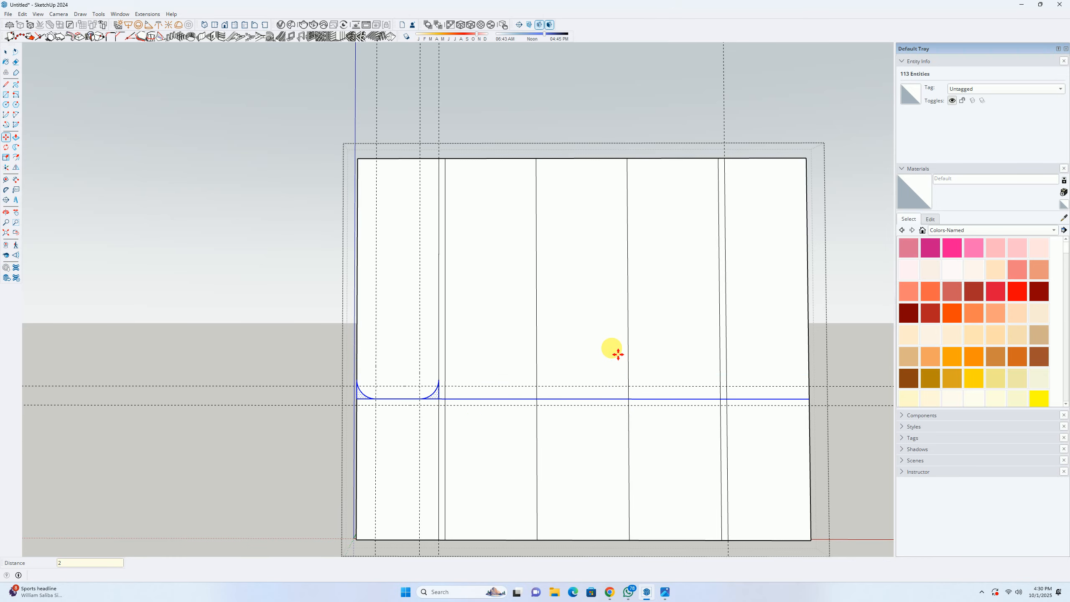
Step: Compare the panel with the reference photo and measure the spacing between the two horizontal guides
click(666, 593)
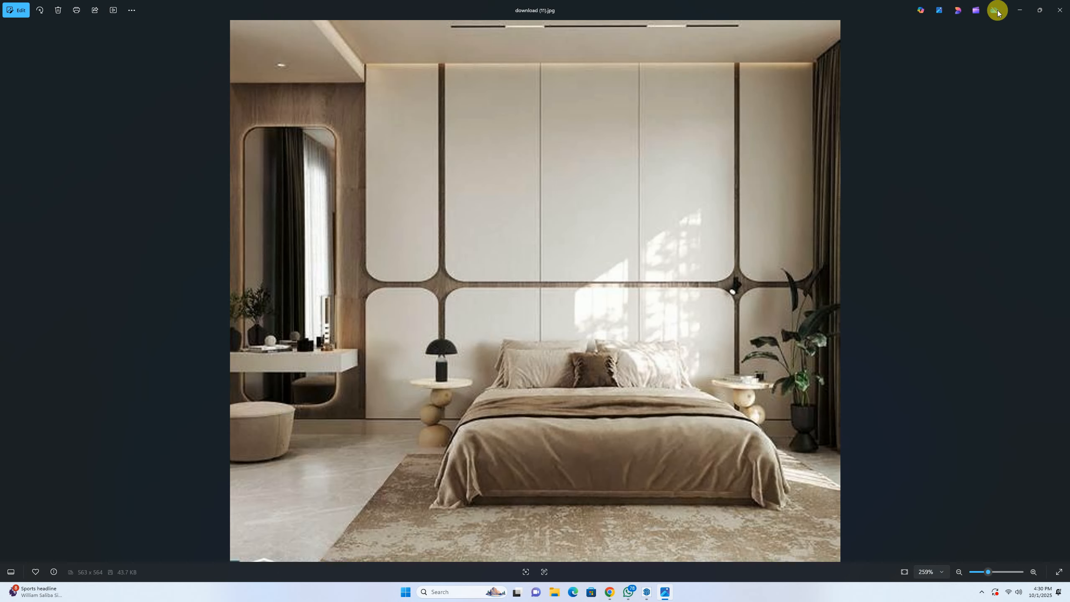
click(1020, 10)
key(space)
drag(306, 371, 826, 438)
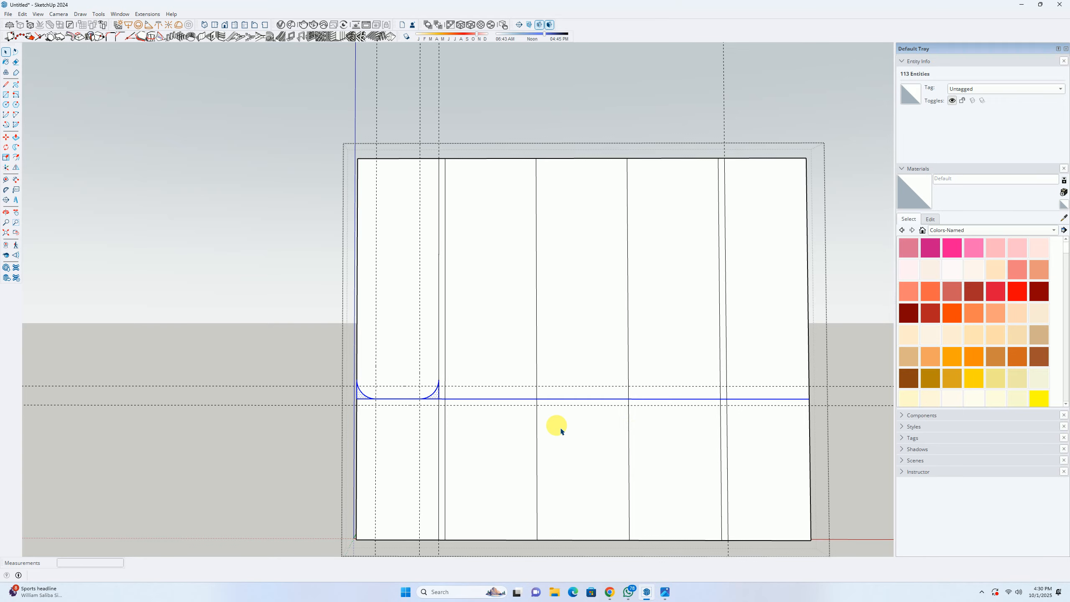
scroll(380, 415, up, 2)
key(t)
click(401, 375)
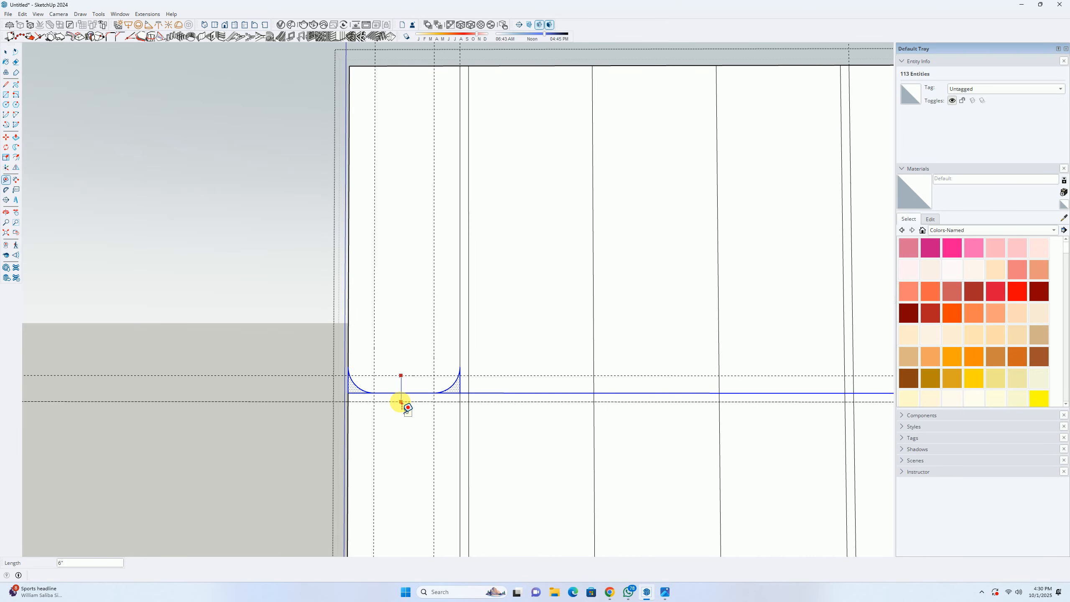
key(space)
scroll(400, 402, down, 4)
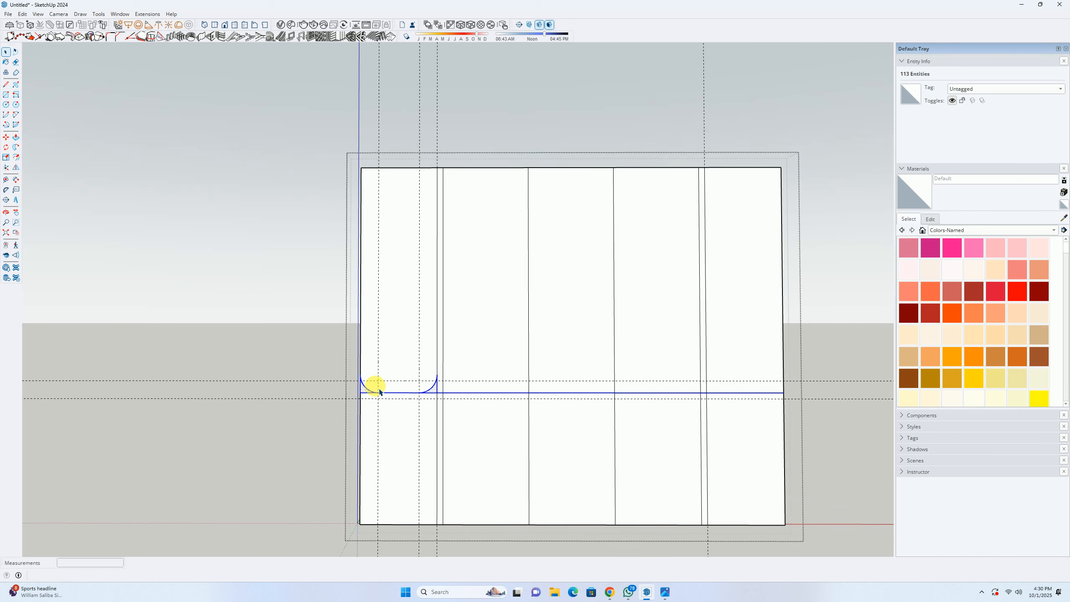
Step: Try to mirror the horizontal line and the corner arcs vertically about the lower horizontal guide with Flip
click(15, 168)
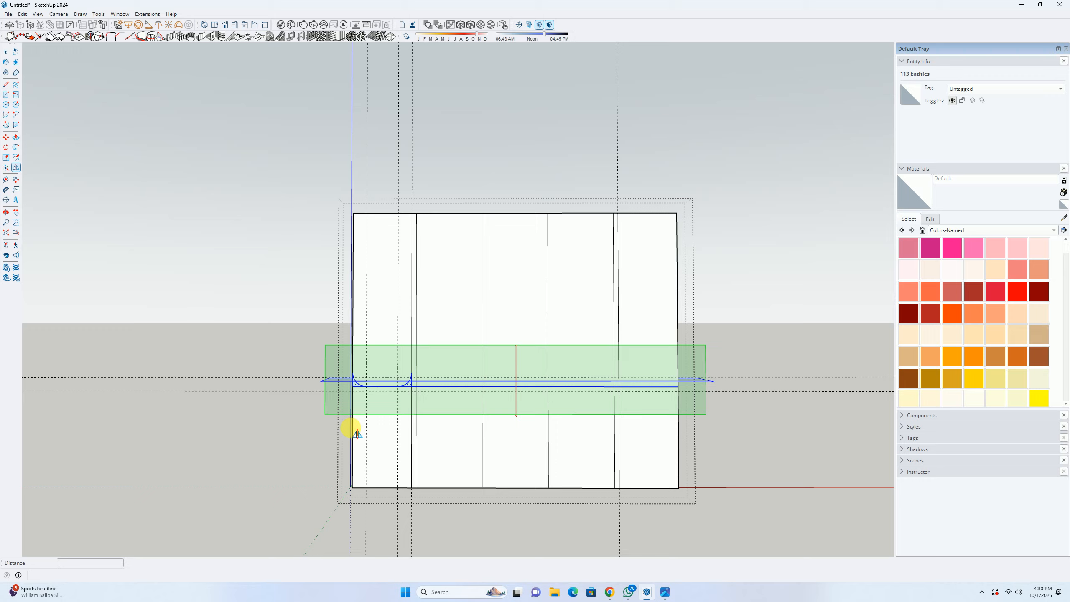
scroll(346, 426, up, 3)
middle_drag(258, 413, 341, 396)
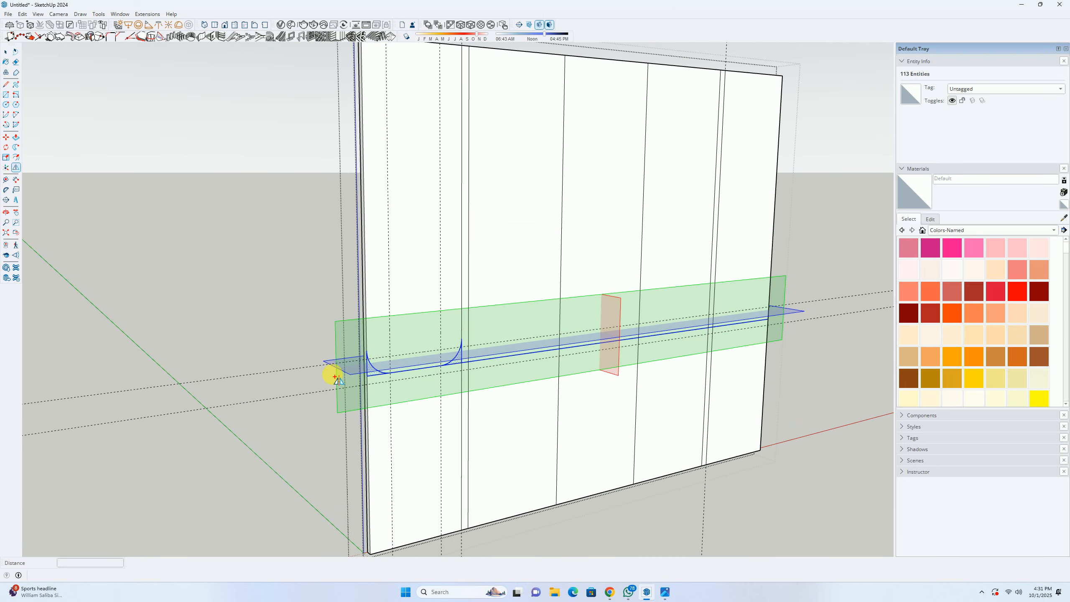
scroll(337, 371, up, 3)
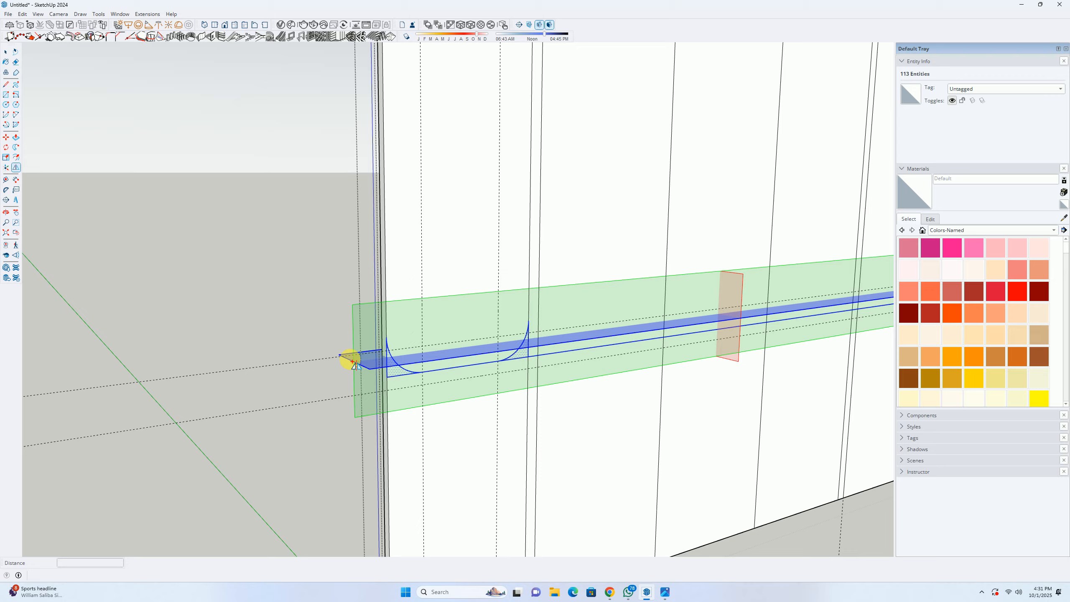
click(354, 364)
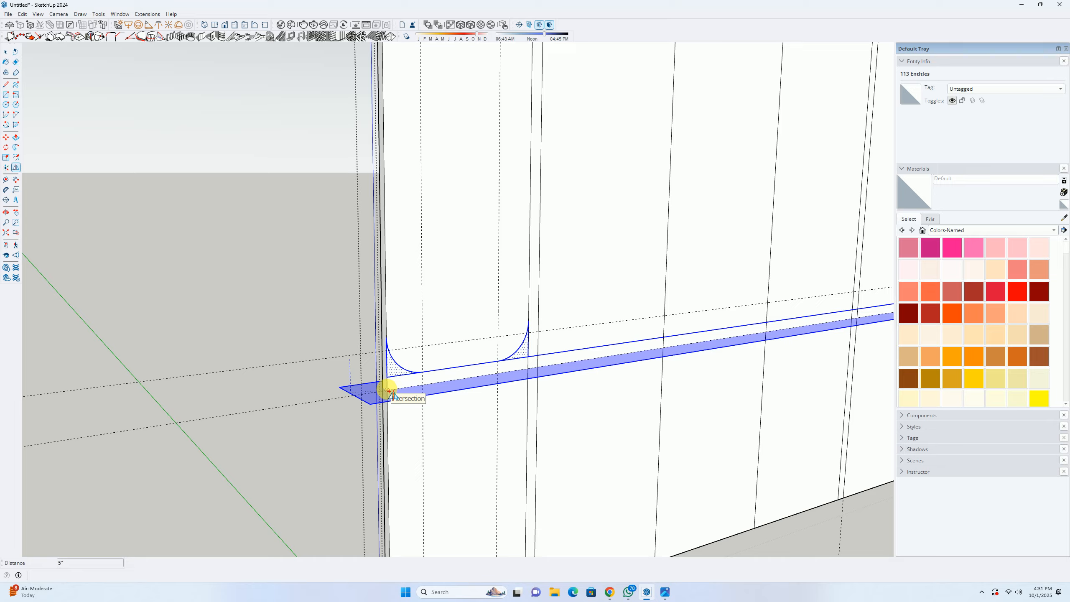
key(Escape)
key(Escape)
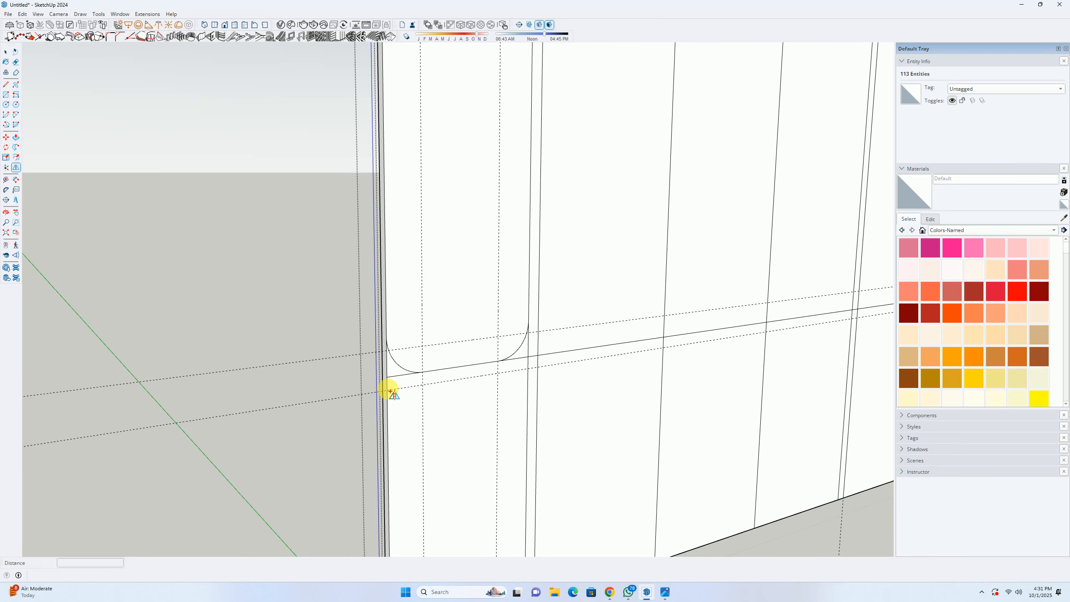
Step: Draw a horizontal line across the full width of the panel along the lower horizontal guide
scroll(389, 391, up, 3)
click(383, 392)
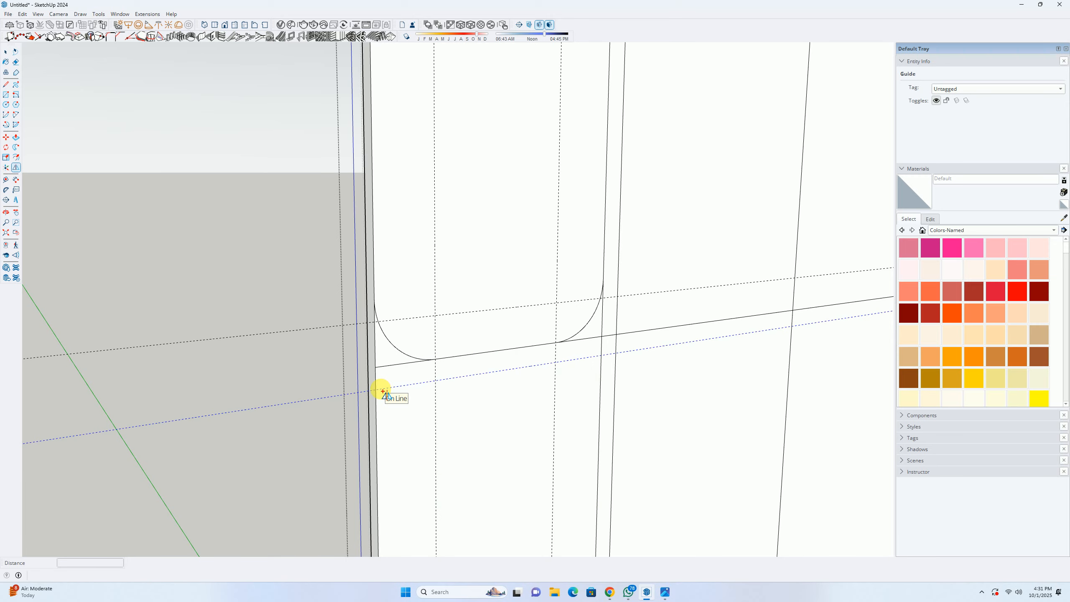
click(376, 390)
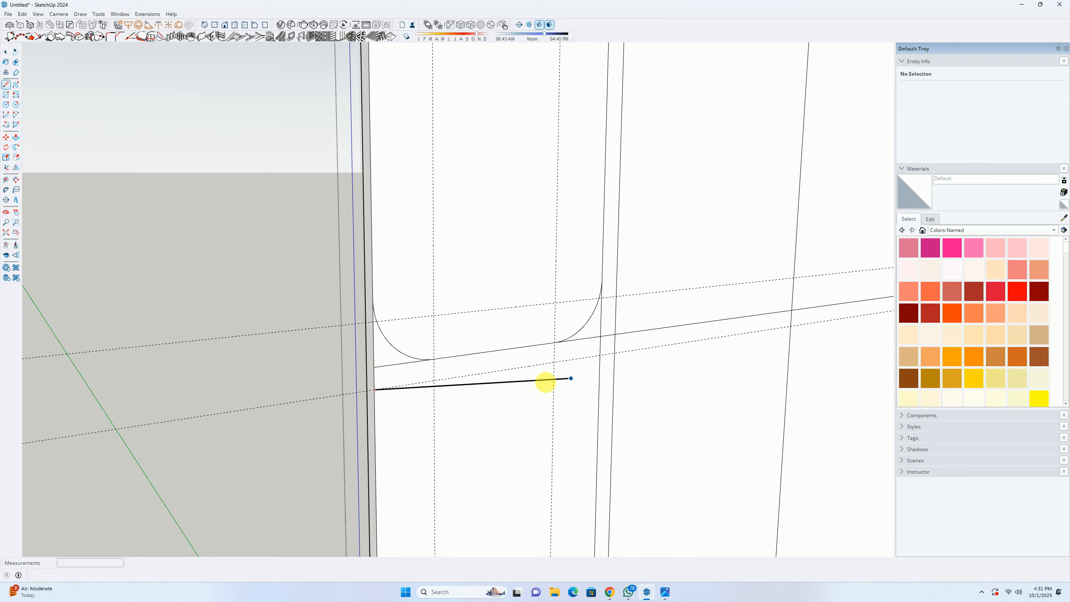
shift+middle_drag(545, 382, 156, 434)
click(827, 316)
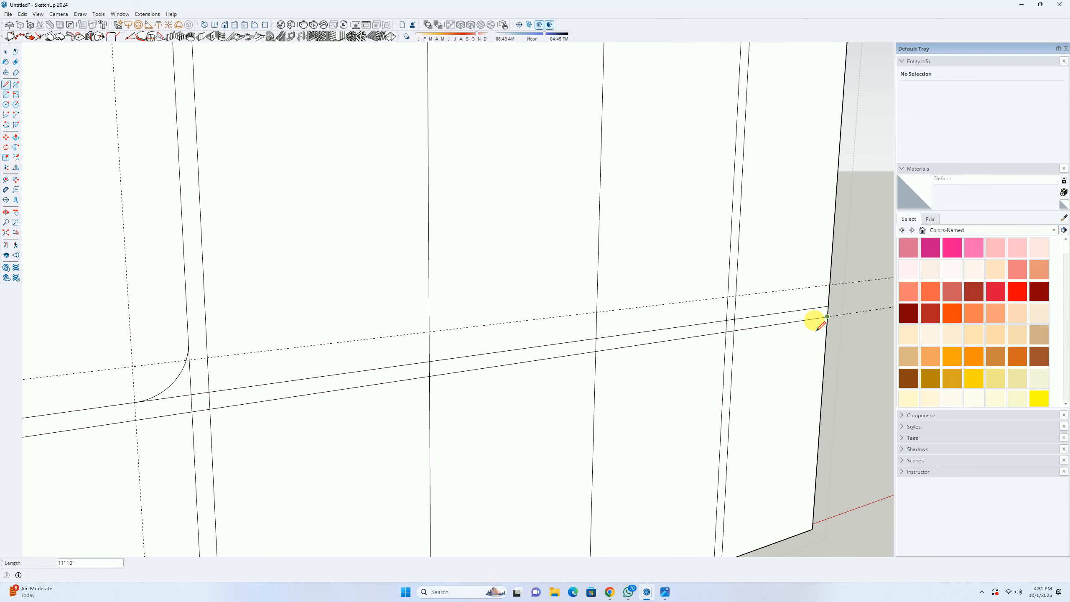
key(space)
Step: Flip a copy of the upper horizontal line and its two corner arcs downward about the midpoint between the two horizontal lines
scroll(748, 337, down, 2)
scroll(246, 395, up, 2)
scroll(239, 371, down, 3)
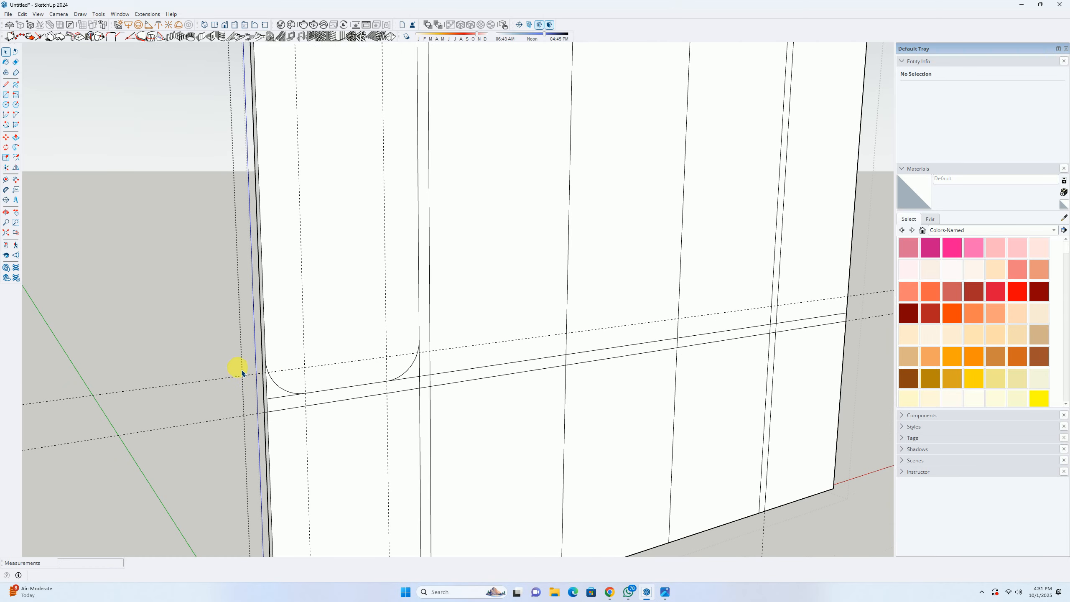
middle_drag(312, 386, 261, 375)
scroll(246, 362, down, 2)
drag(210, 332, 853, 370)
middle_drag(472, 404, 284, 406)
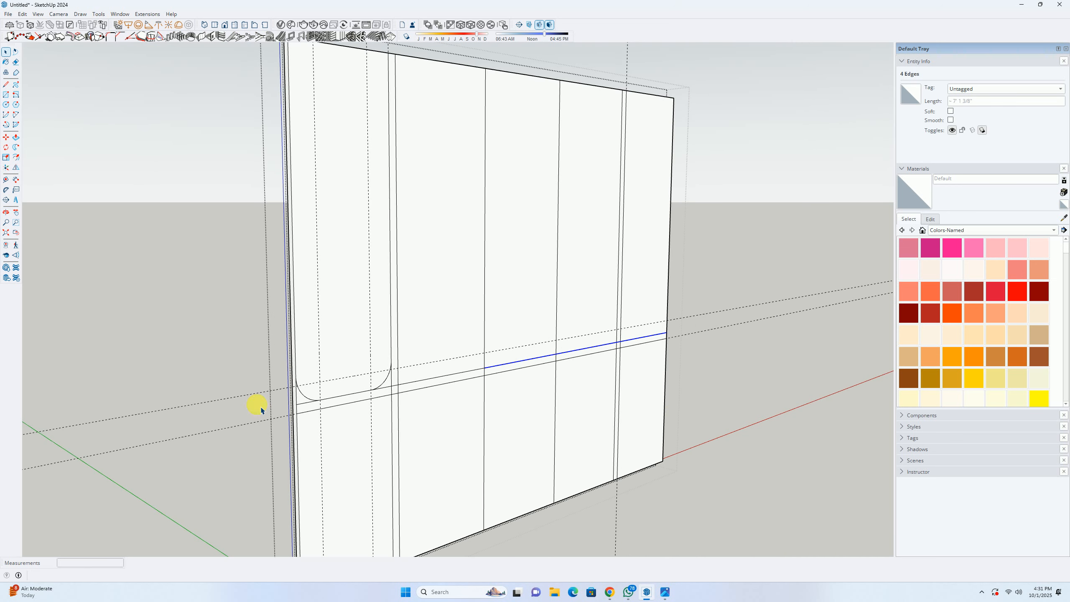
scroll(284, 406, up, 2)
scroll(266, 376, up, 3)
ctrl+drag(211, 328, 685, 383)
scroll(571, 370, down, 3)
middle_drag(445, 402, 478, 390)
scroll(371, 375, up, 4)
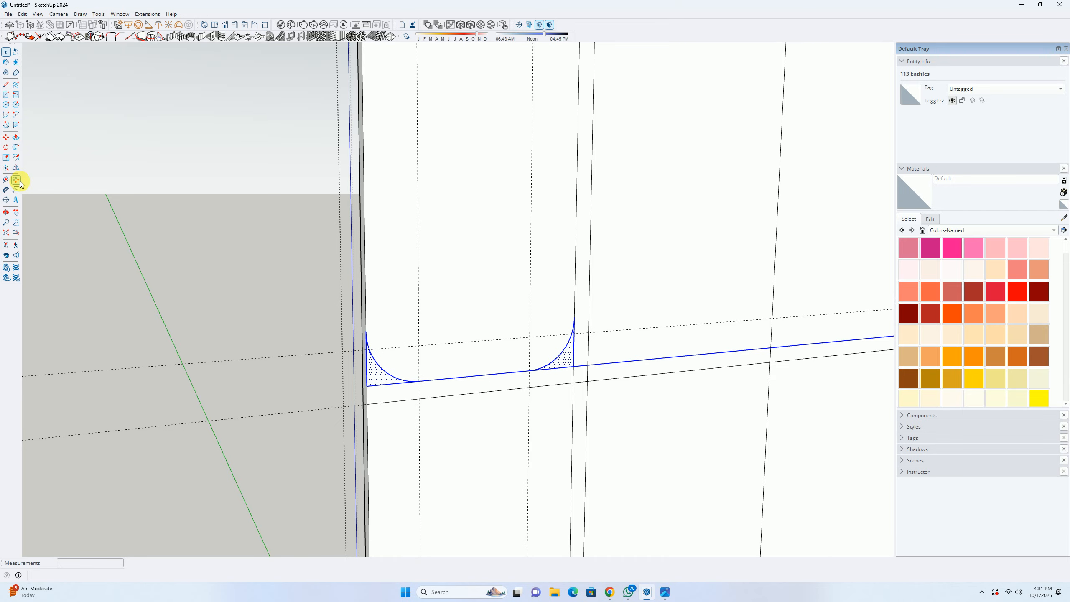
click(15, 168)
scroll(332, 363, up, 1)
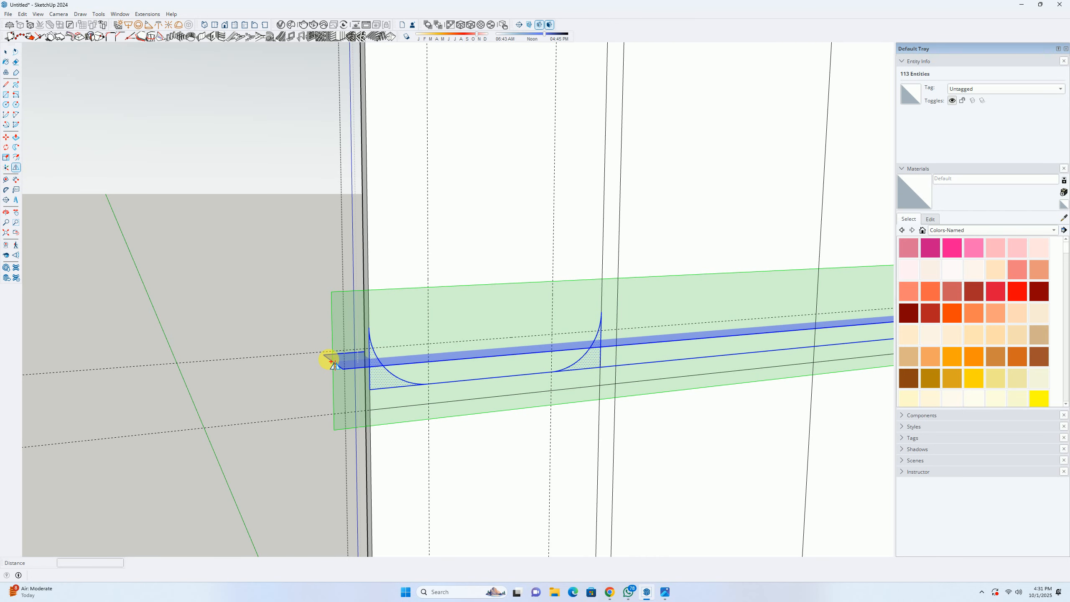
click(332, 362)
drag(328, 359, 370, 401)
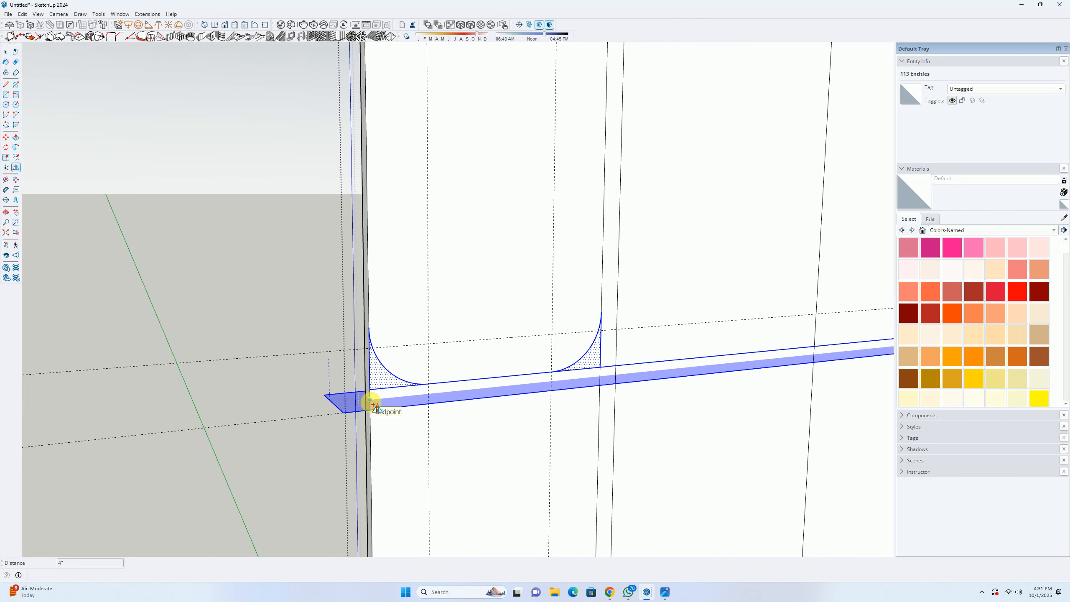
click(370, 400)
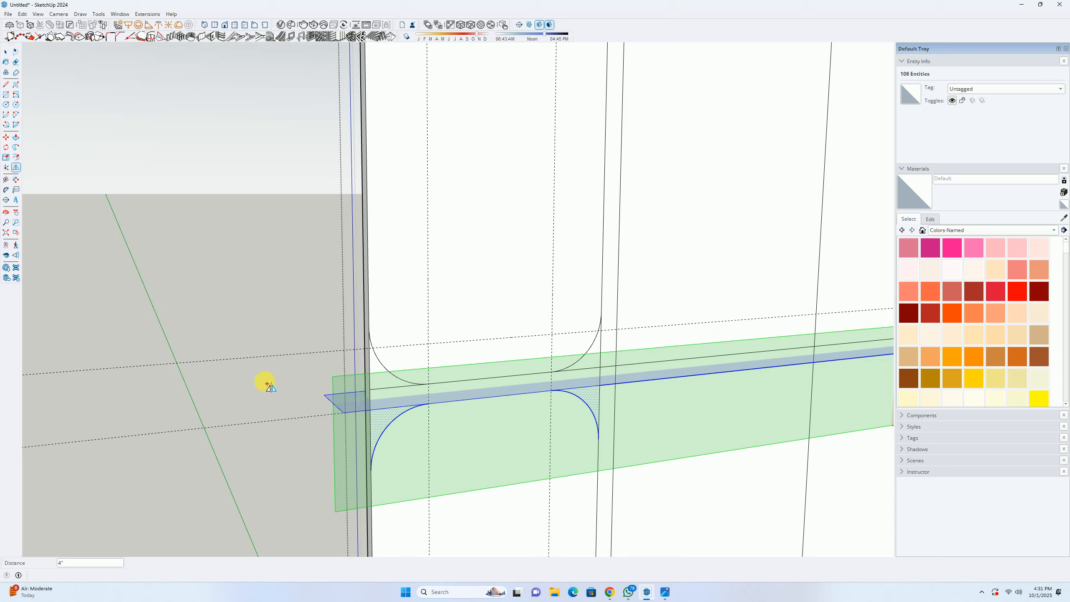
key(space)
click(289, 386)
Step: Check the reference photo, then place guides 6" right of the first vertical groove and 6" above the upper horizontal line
scroll(289, 386, down, 5)
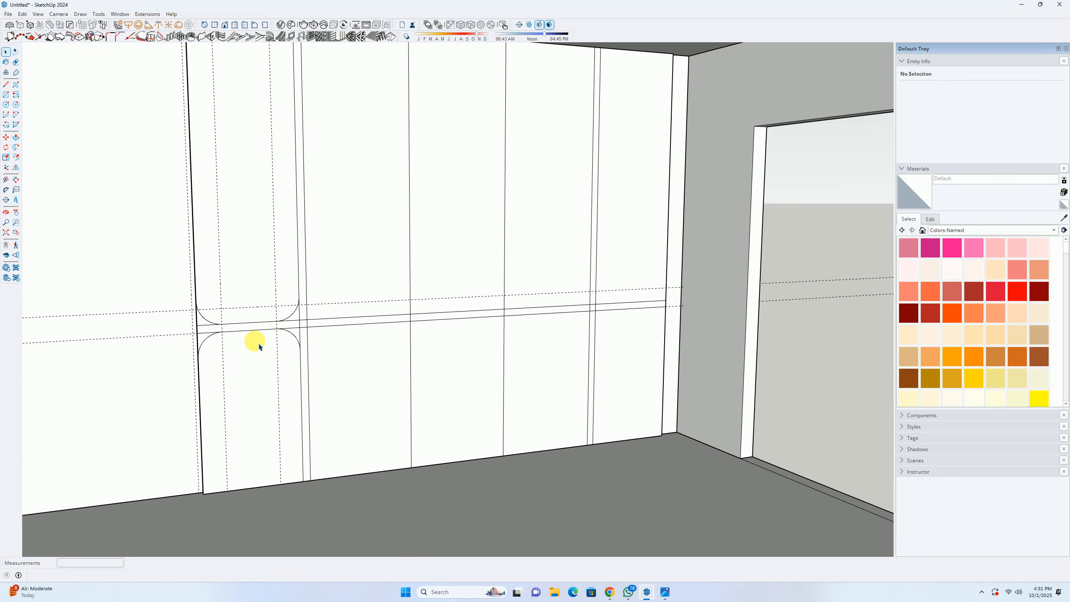
click(665, 592)
click(1020, 10)
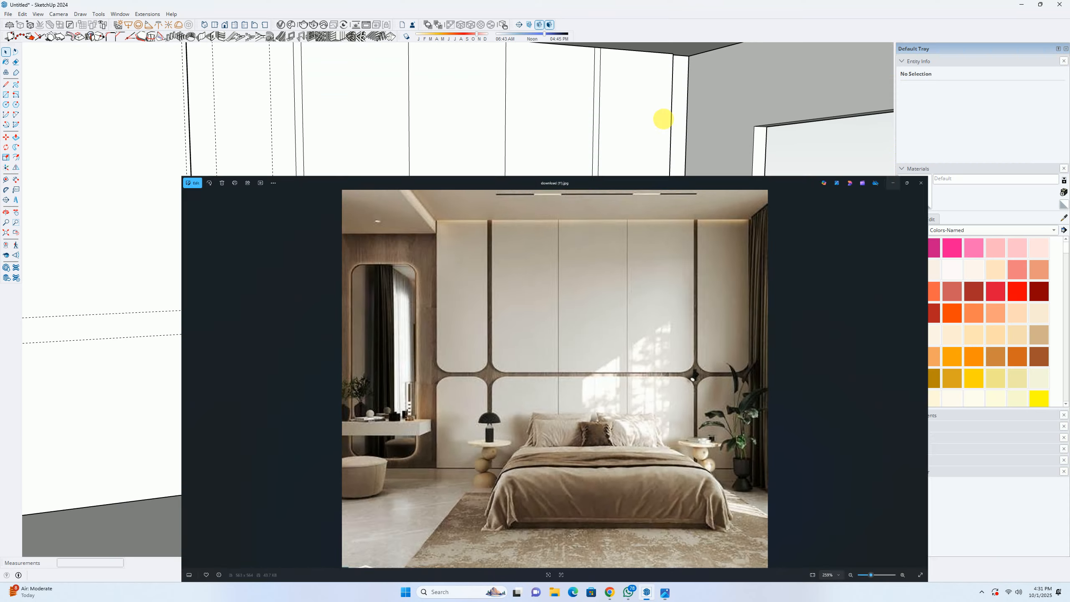
scroll(327, 283, up, 4)
middle_drag(299, 312, 250, 294)
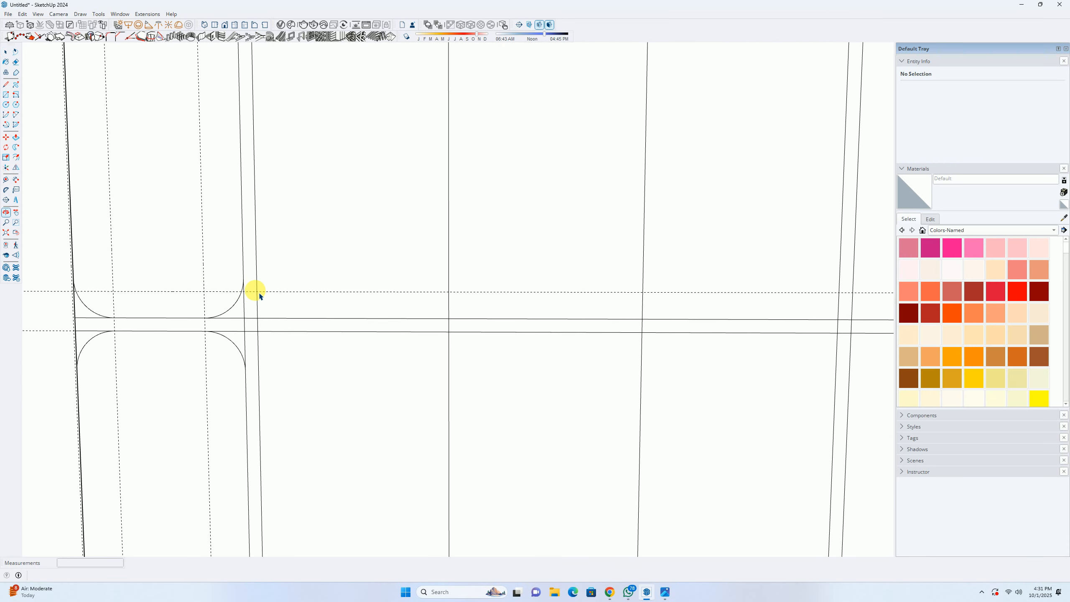
key(t)
scroll(266, 278, up, 1)
click(255, 265)
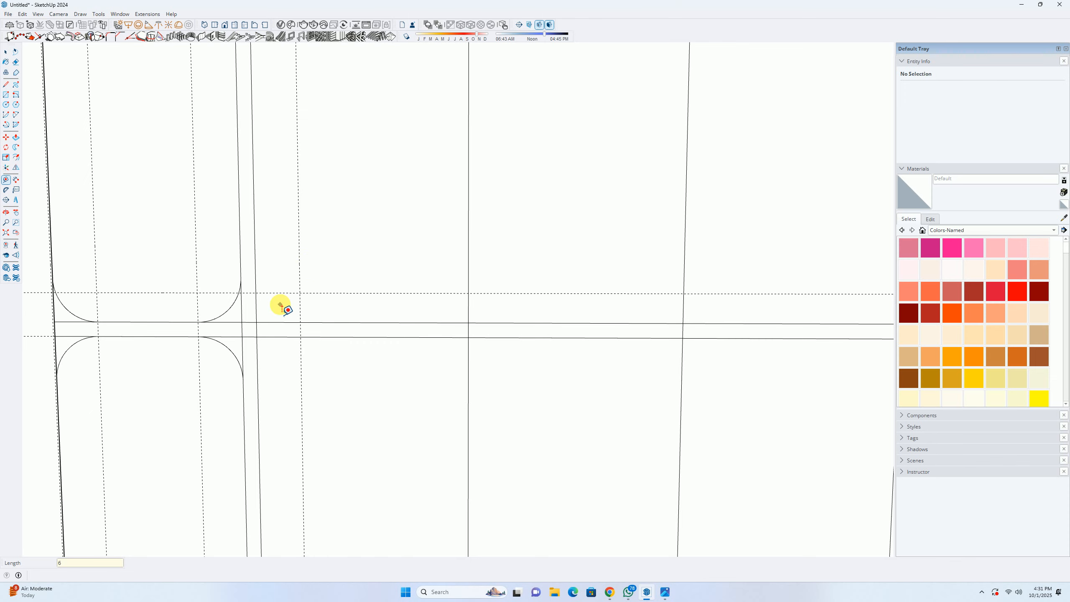
click(329, 322)
text(6)
key(Return)
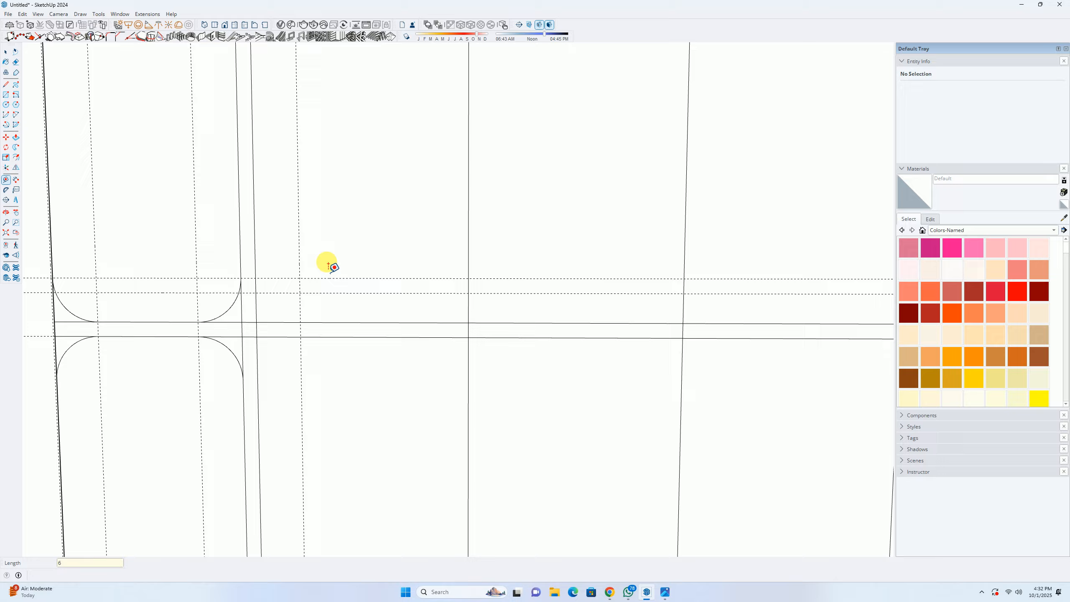
Step: Draw a 6" radius corner arc from the vertical groove to the upper horizontal line, then select all geometry to check it
scroll(269, 281, up, 2)
key(c)
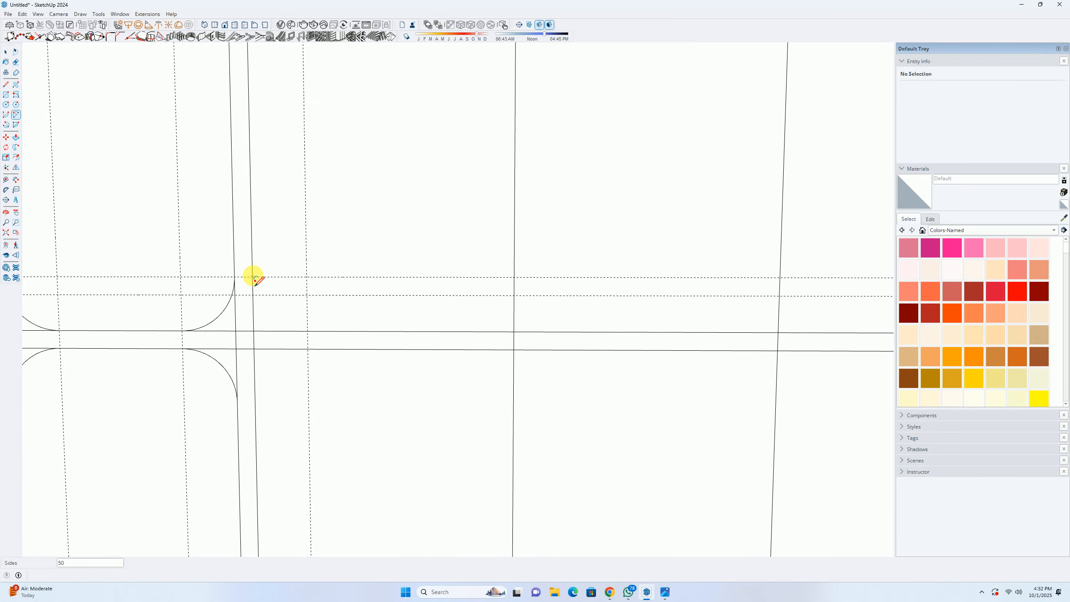
click(252, 277)
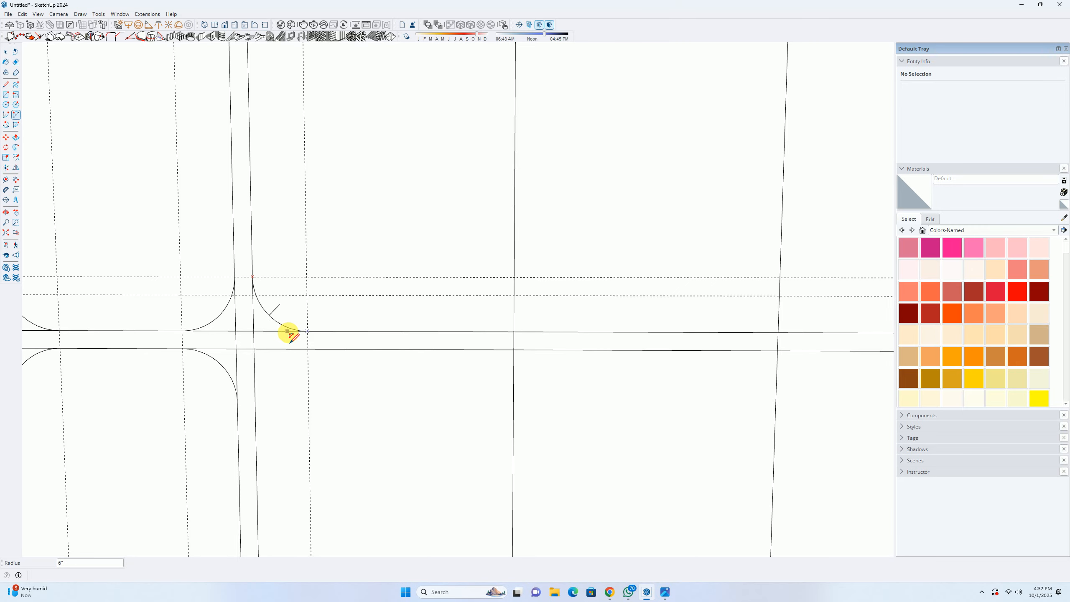
click(288, 332)
key(space)
key(ctrl+a)
scroll(326, 317, down, 1)
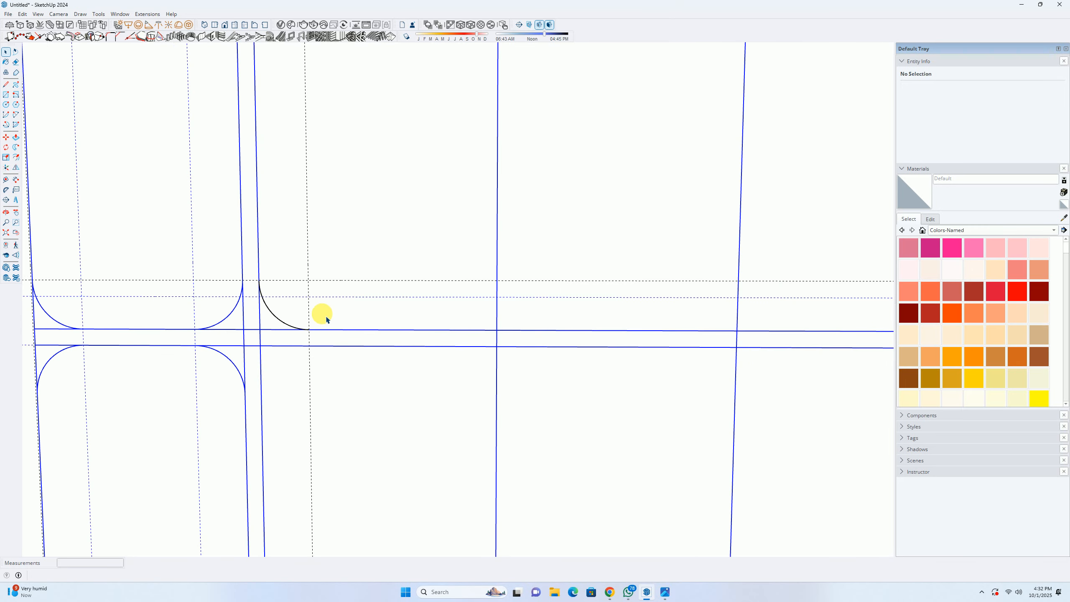
Step: Delete the new corner arc and the two guides placed for it
click(282, 319)
key(Delete)
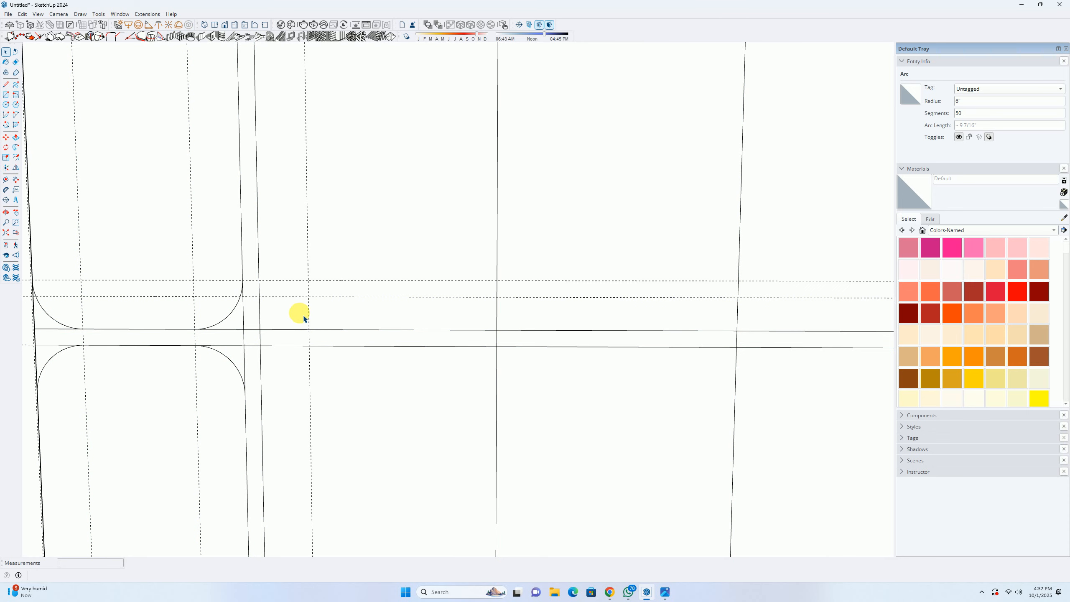
click(310, 316)
key(Delete)
scroll(292, 312, up, 2)
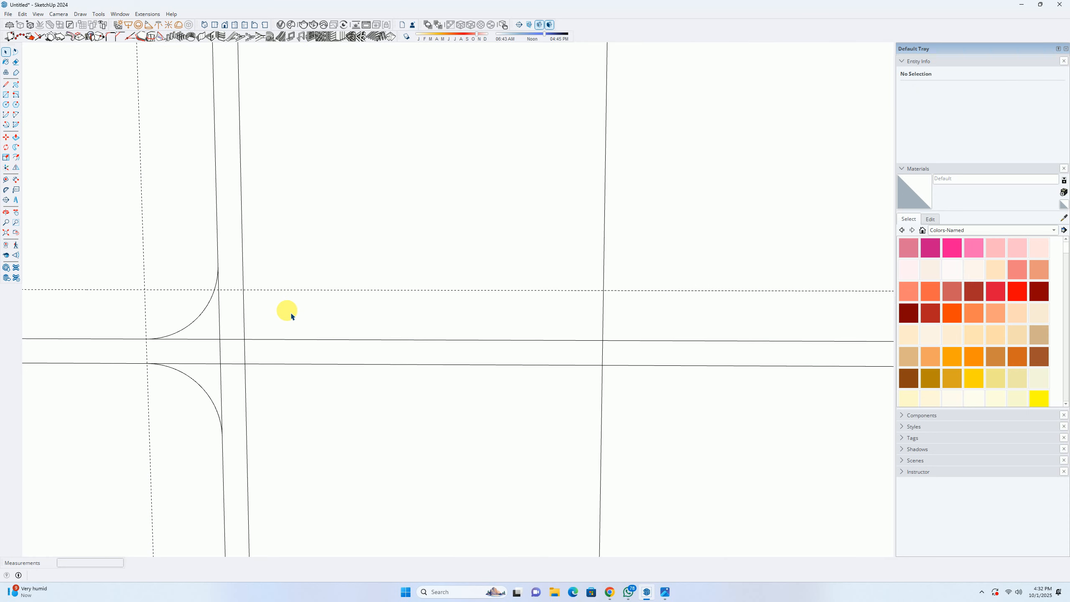
Step: Place a guide 6" right of the first vertical groove and another 6" above the upper horizontal line
key(t)
click(243, 245)
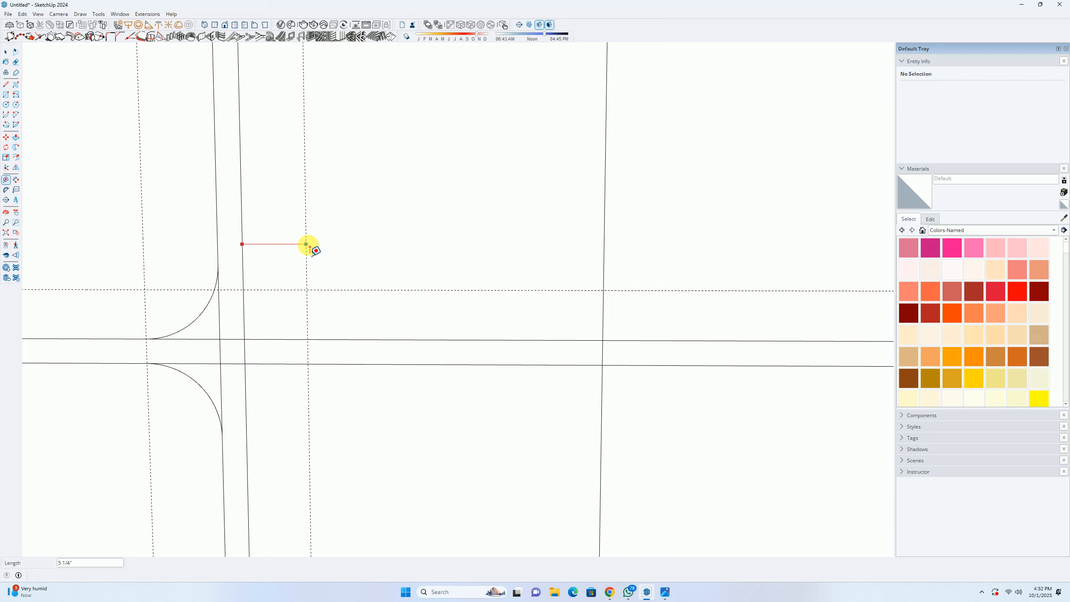
text(6)
key(Return)
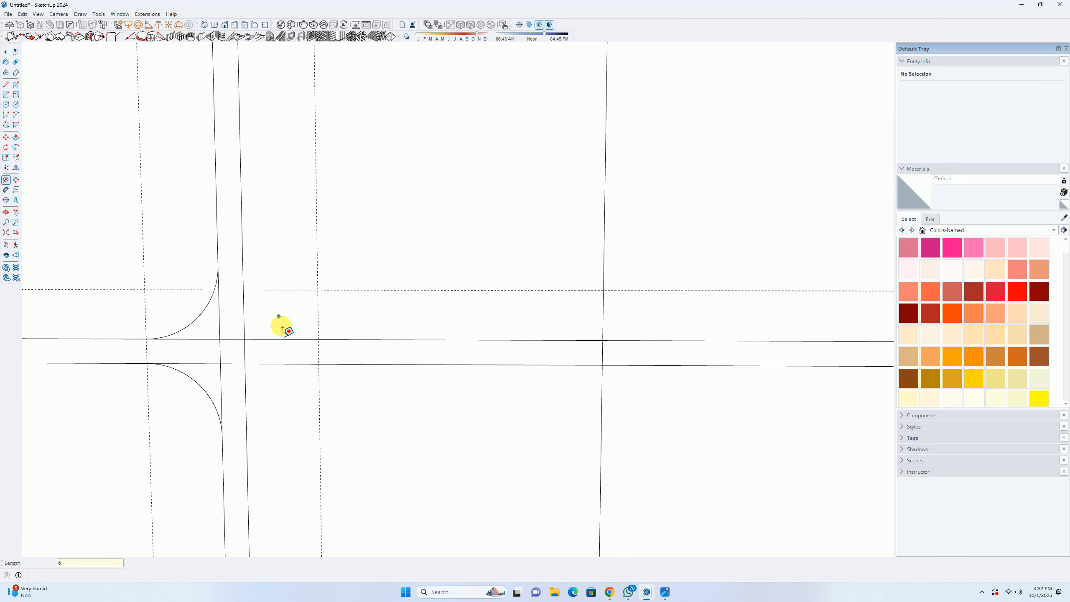
click(285, 339)
text(6)
key(Return)
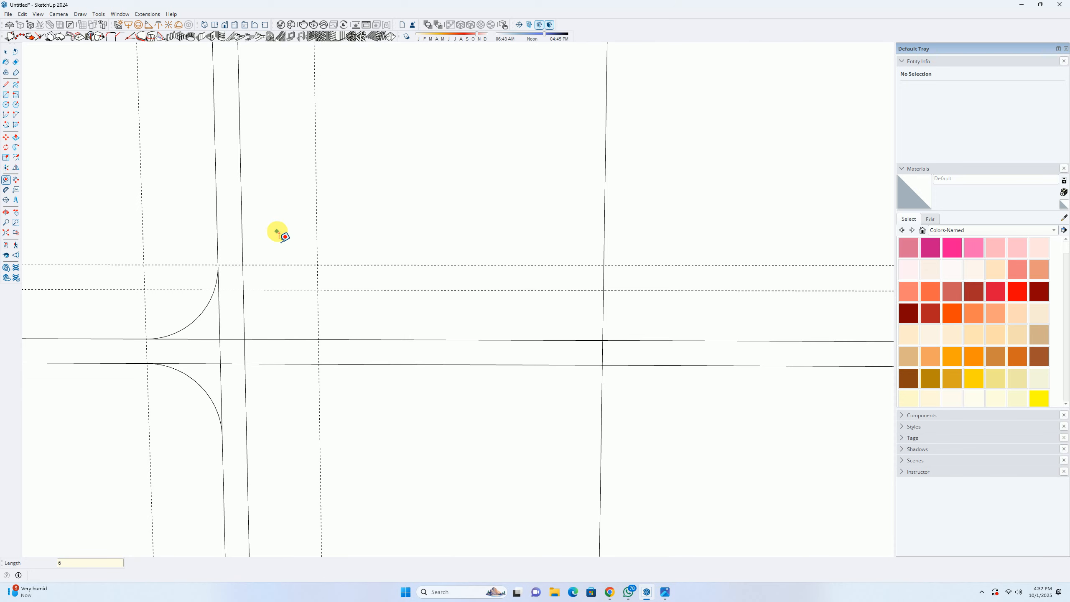
Step: Draw a 6" radius arc joining the groove's right edge to the upper horizontal line at the guide intersections
click(243, 265)
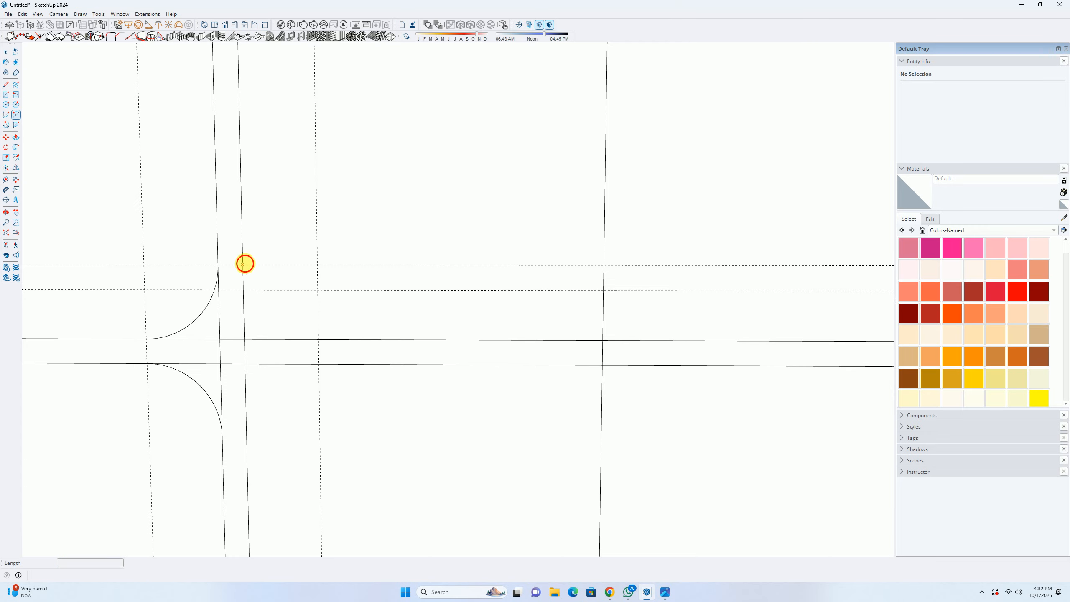
click(293, 338)
scroll(294, 335, down, 2)
shift+middle_drag(294, 287, 292, 209)
key(space)
Step: Try to mirror a copy of the new corner arc below the horizontal groove with Flip
click(273, 247)
middle_drag(273, 247, 342, 304)
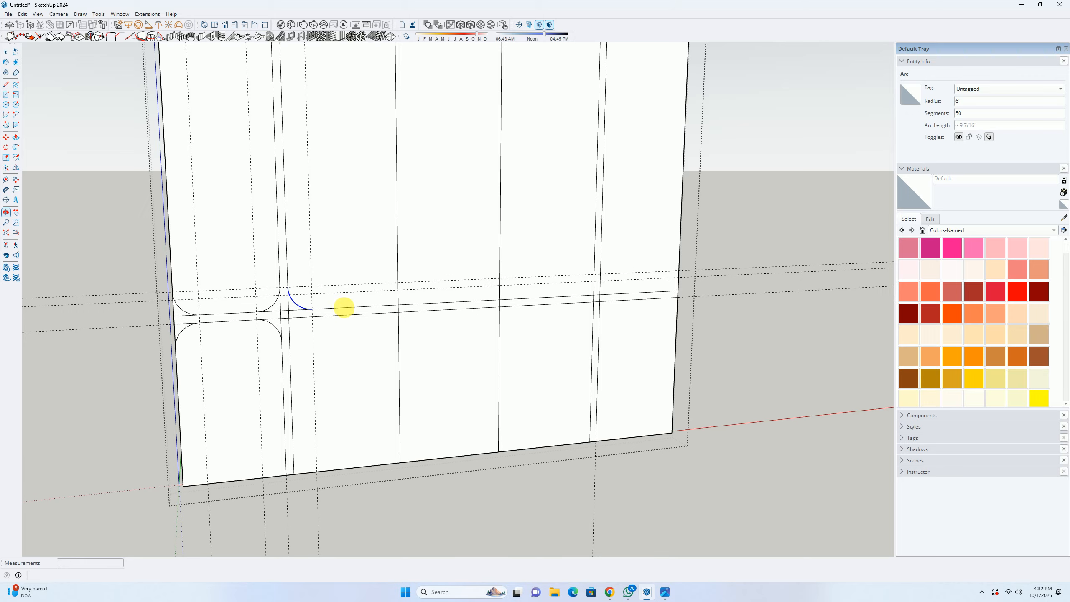
scroll(343, 299, down, 2)
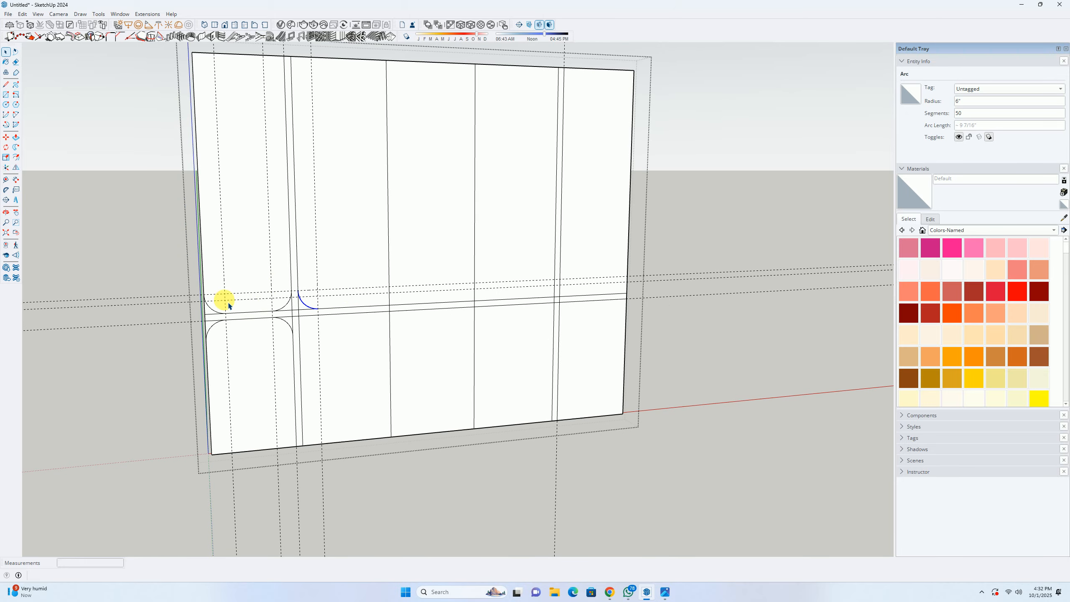
scroll(326, 293, up, 2)
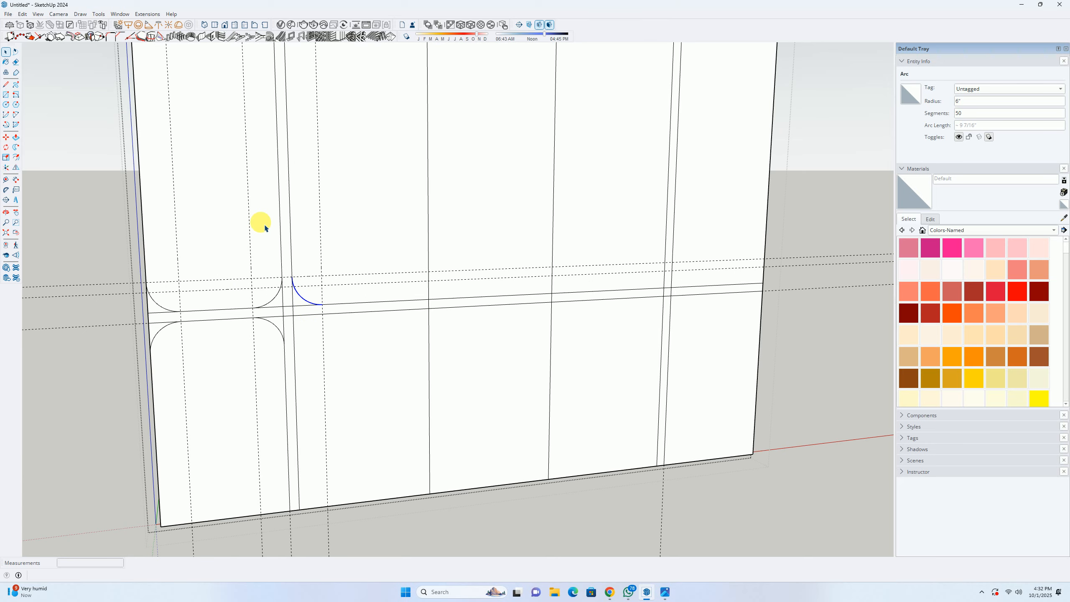
click(16, 168)
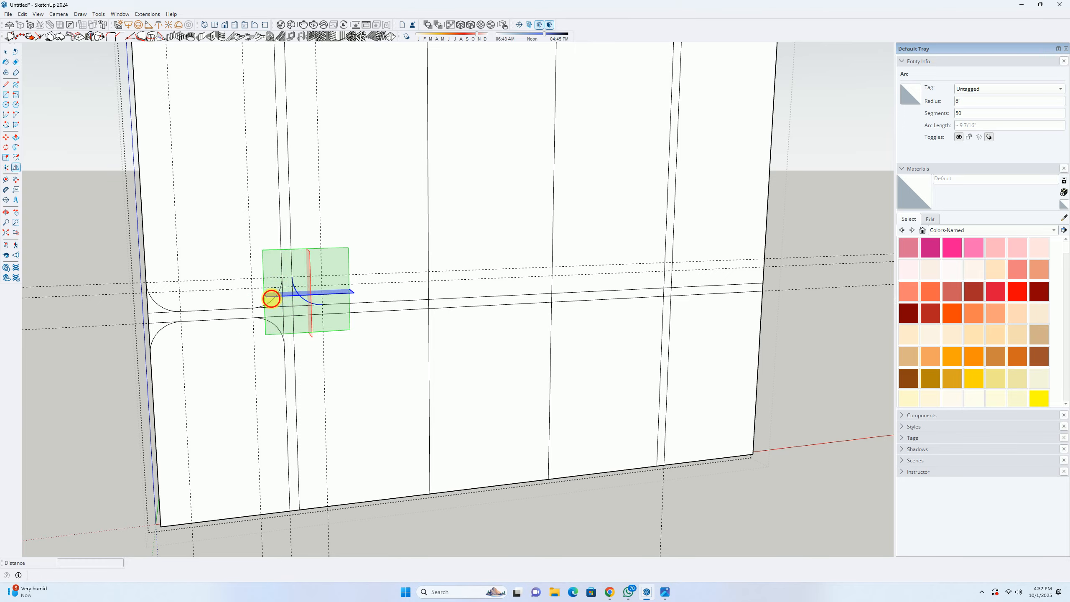
click(272, 299)
middle_drag(246, 317, 314, 327)
key(space)
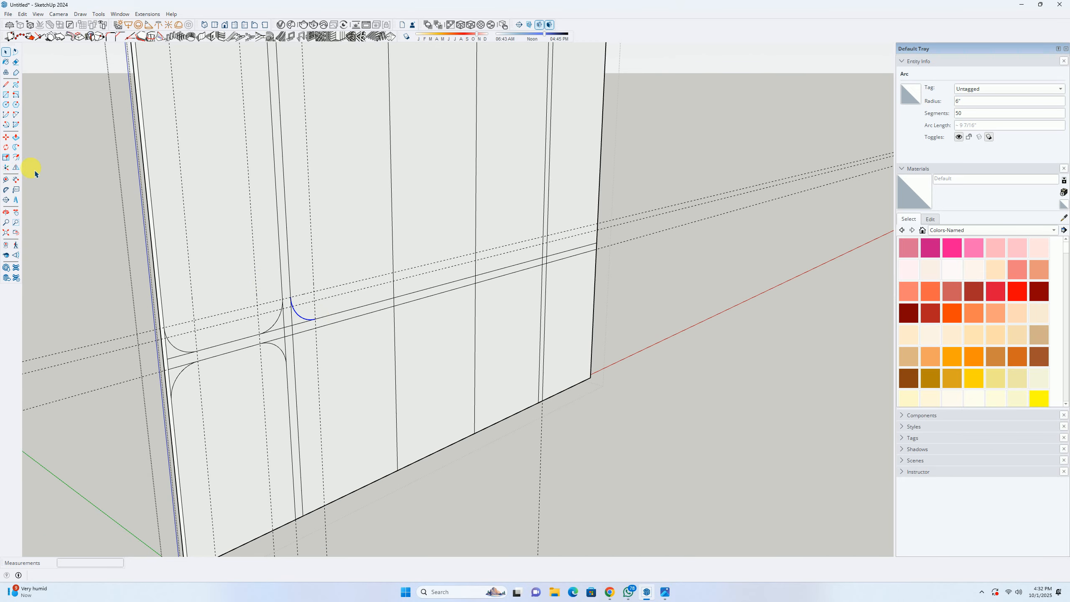
click(16, 167)
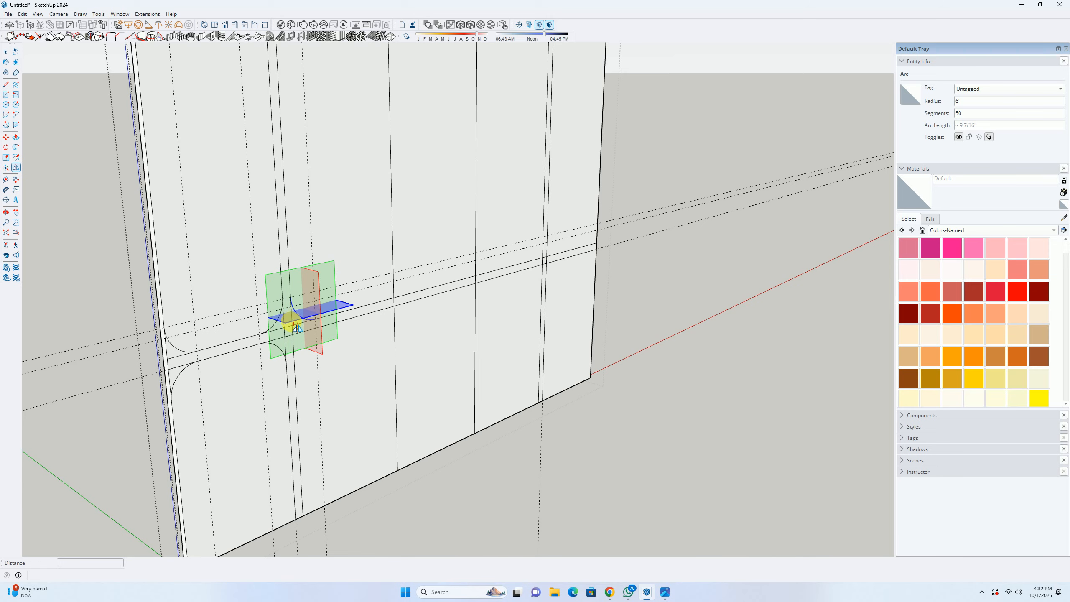
scroll(318, 287, down, 3)
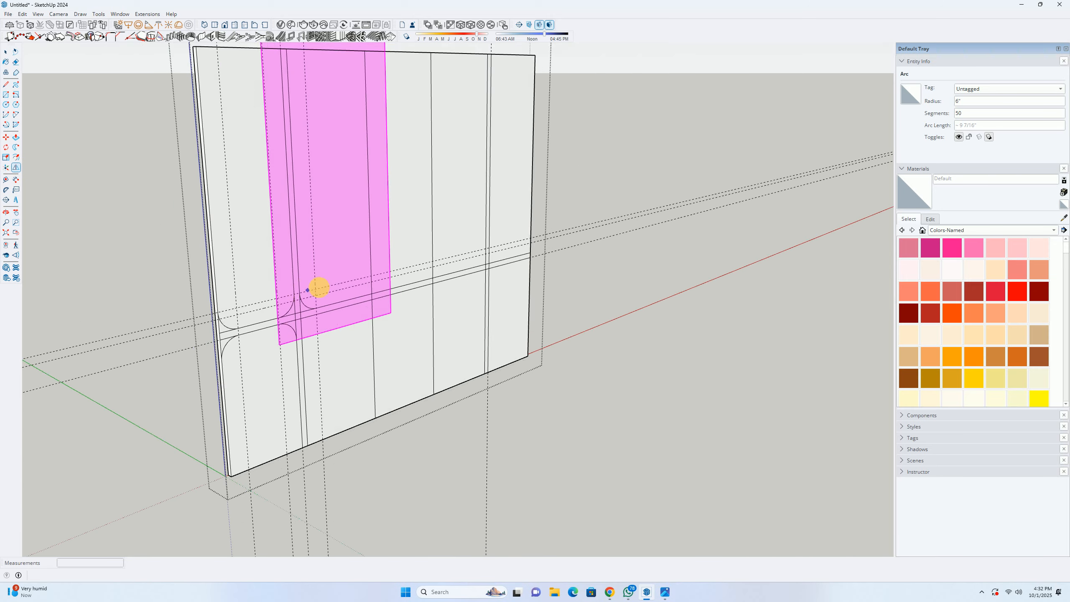
key(space)
Step: Flip a copy of the new corner arc vertically so it rounds the corner below the horizontal groove
scroll(345, 262, up, 3)
click(321, 255)
mouse_move(321, 255)
middle_down()
mouse_move(306, 301)
mouse_move(267, 282)
middle_up()
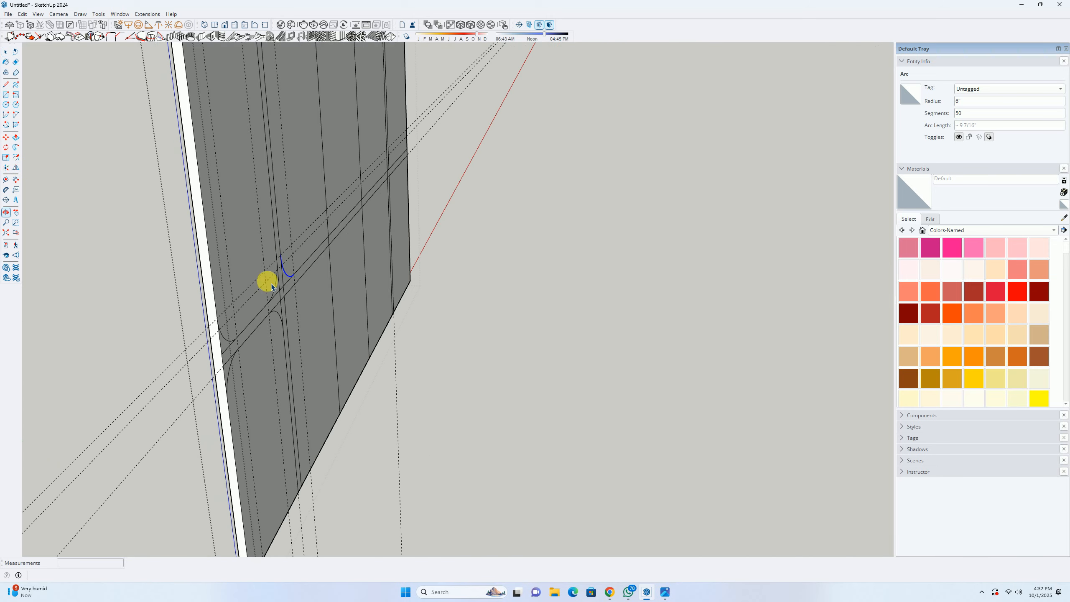
click(16, 168)
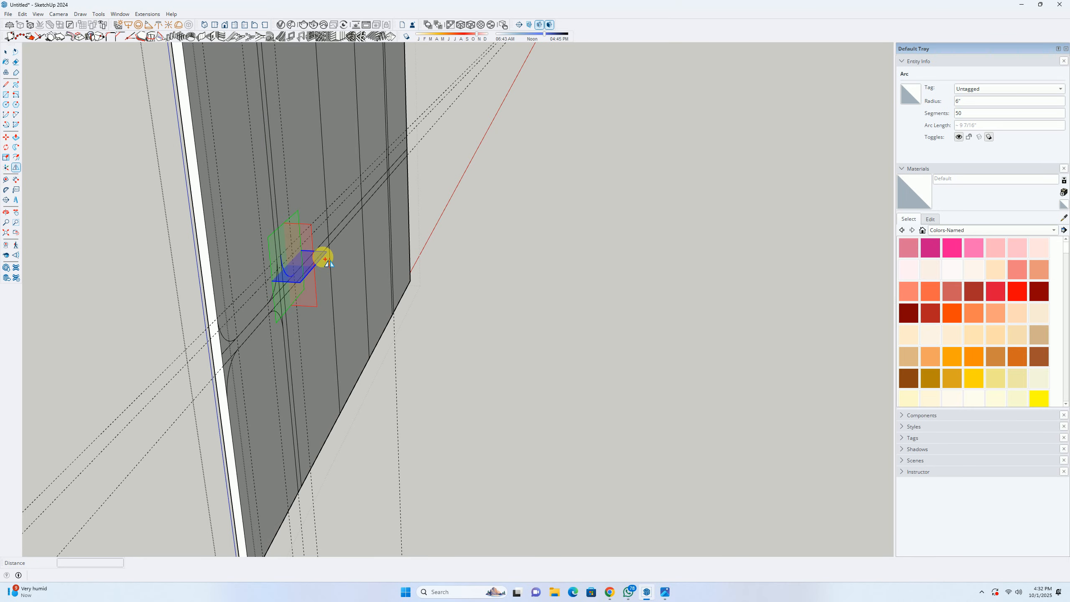
drag(323, 257, 223, 361)
key(space)
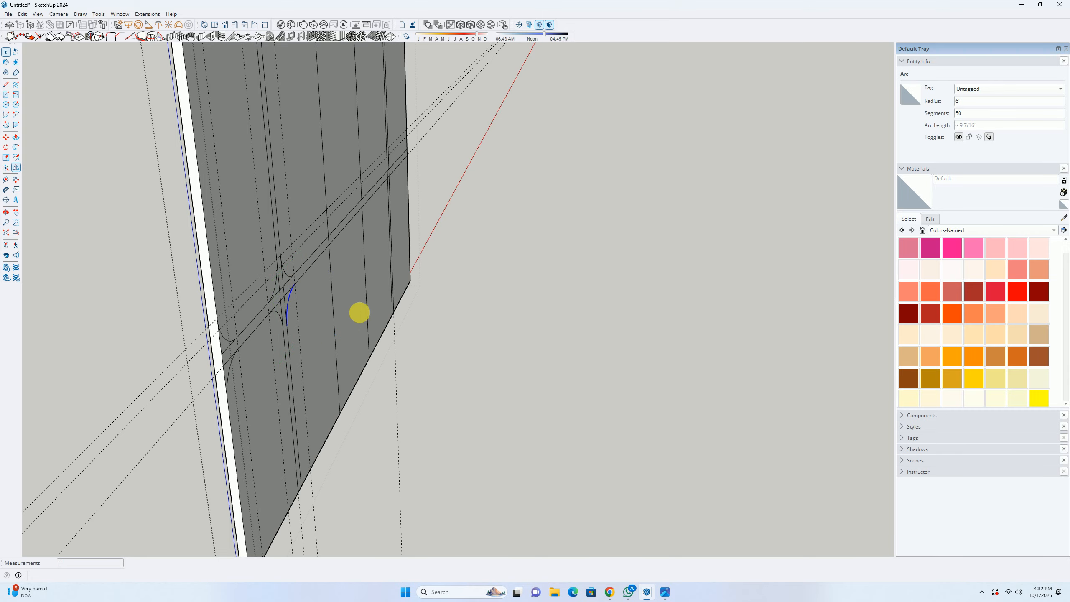
Step: Select and delete the two stray arcs above the panel
middle_drag(362, 298, 110, 291)
scroll(142, 255, up, 1)
middle_drag(144, 254, 193, 265)
scroll(162, 293, down, 3)
drag(57, 195, 331, 378)
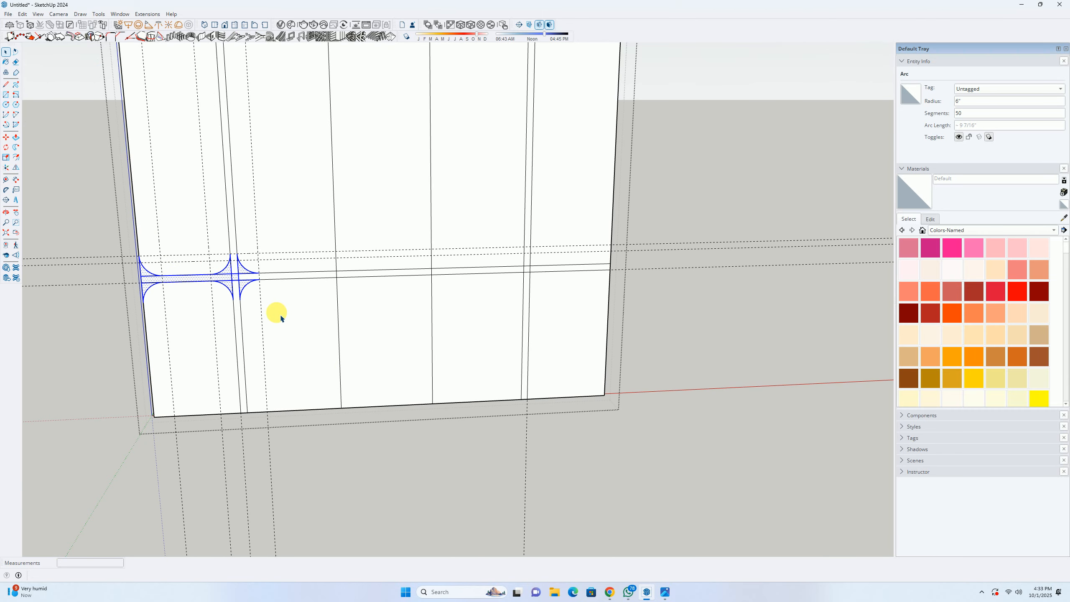
scroll(276, 316, down, 1)
shift+middle_drag(276, 316, 289, 377)
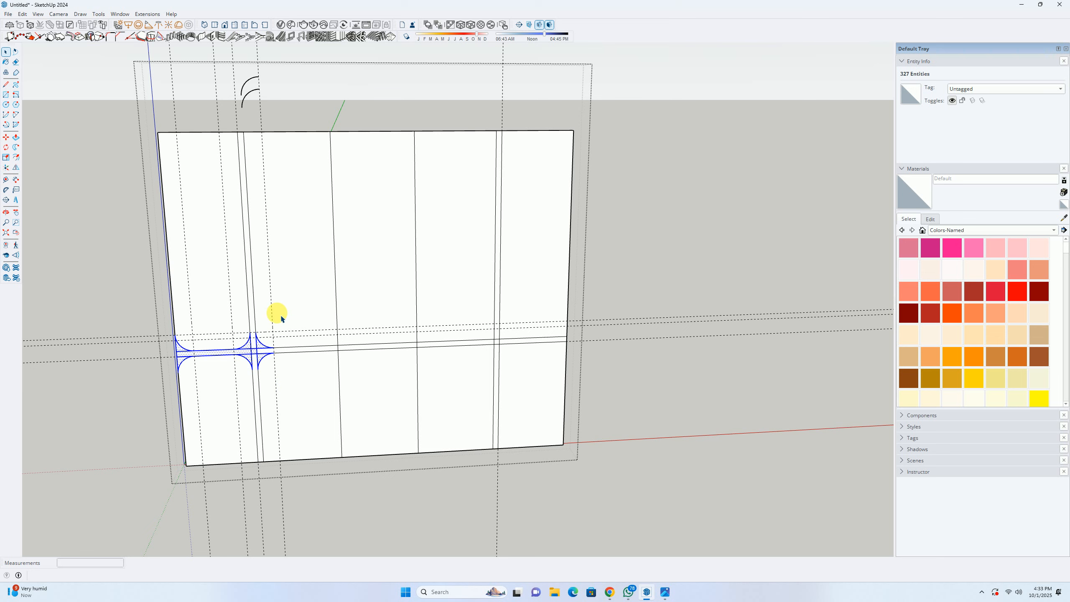
shift+middle_drag(257, 137, 275, 258)
drag(213, 142, 332, 233)
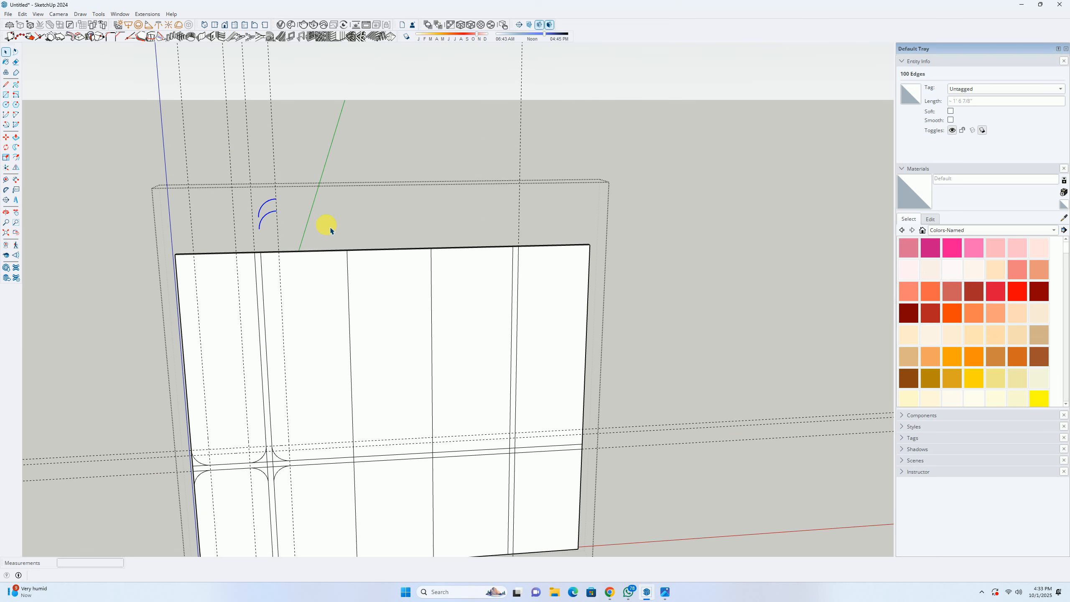
key(Delete)
Step: Check the groove junction by selecting its lines and corner arcs, then clear the selection and leave the panel group
scroll(267, 315, down, 2)
shift+middle_drag(231, 366, 212, 270)
drag(123, 302, 388, 401)
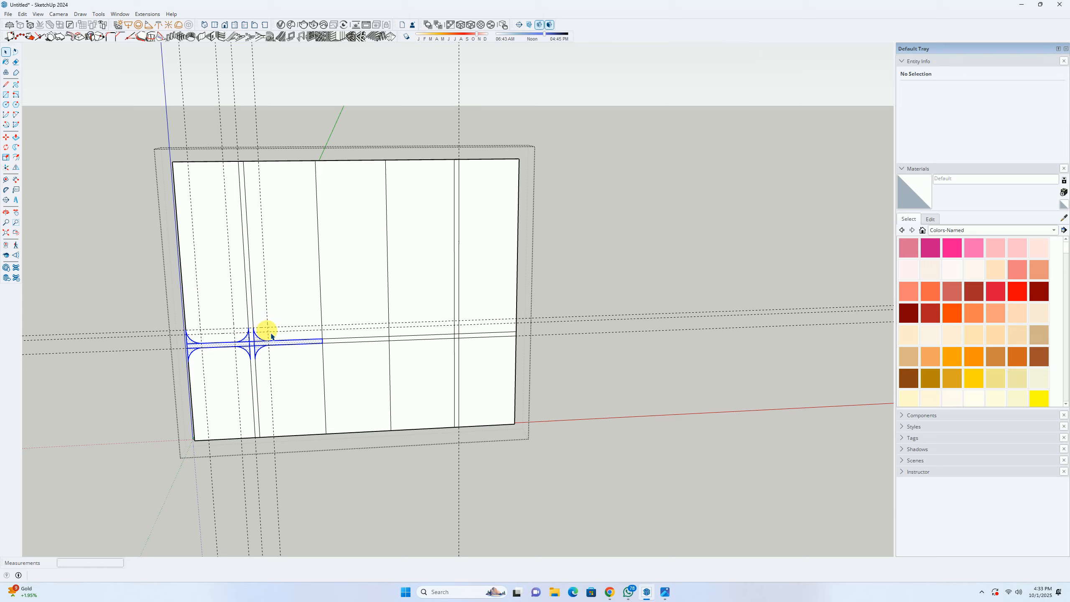
click(139, 300)
double_click(224, 288)
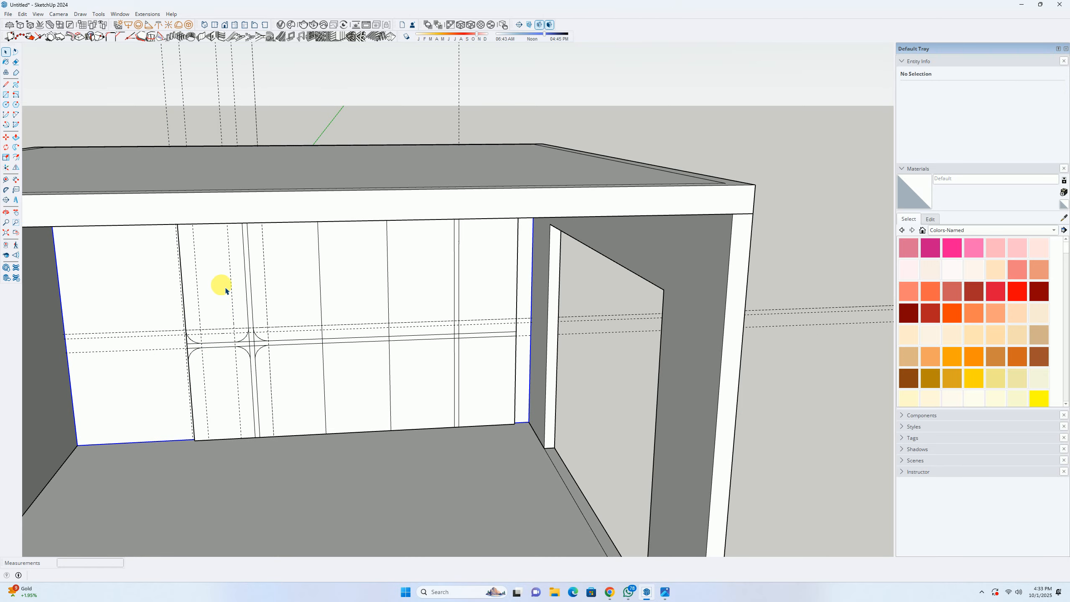
Step: Try to mirror a copy of the corner arcs at the wall edge and first groove junction to the far end of the panel, then undo it
middle_drag(204, 286, 191, 249)
drag(141, 296, 222, 379)
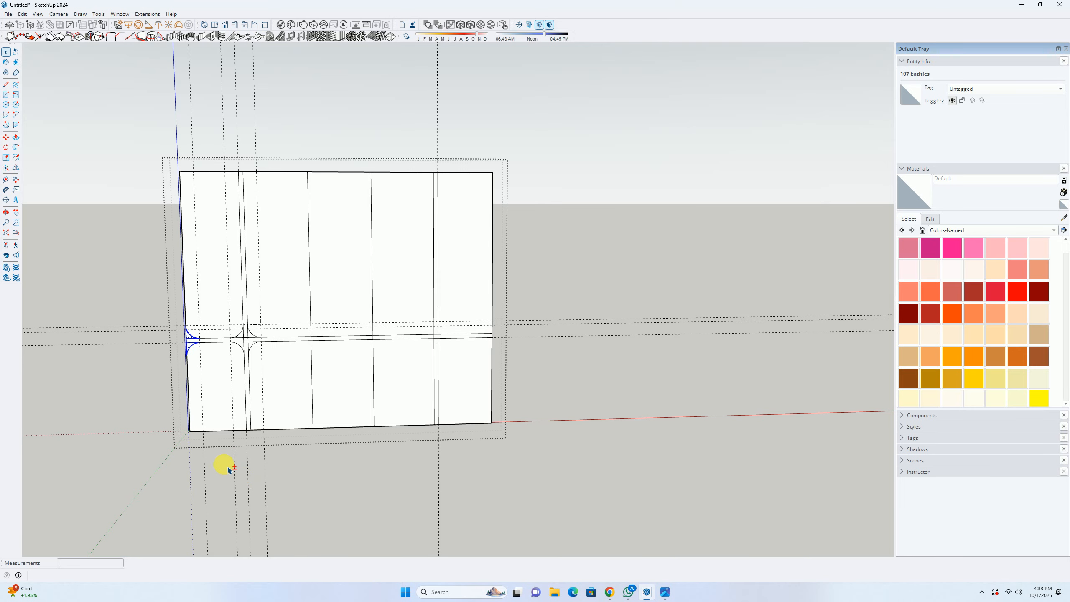
shift+drag(223, 295, 304, 416)
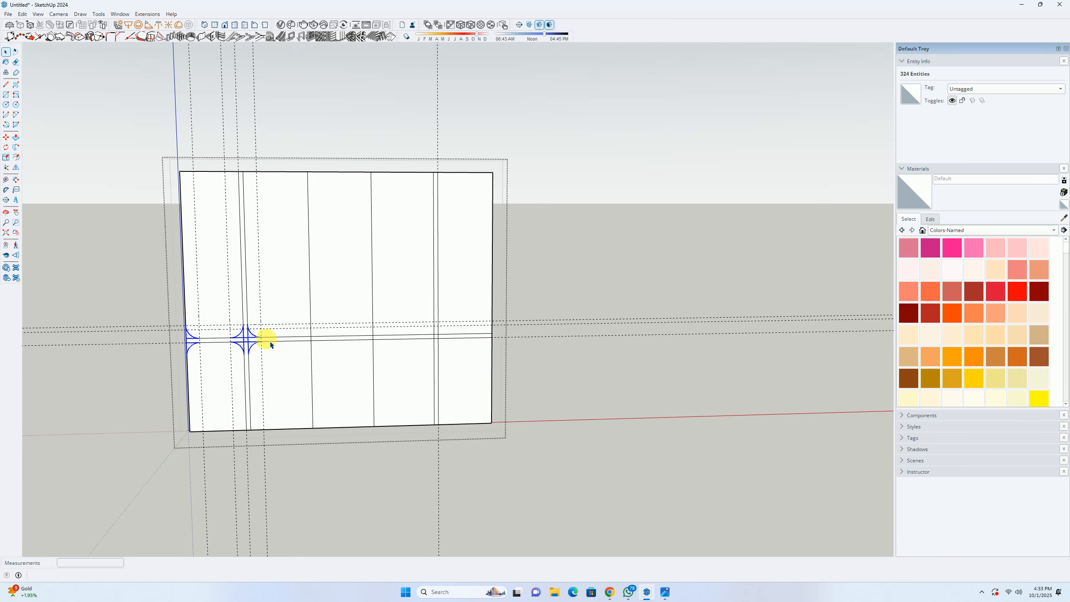
scroll(270, 344, down, 2)
middle_drag(330, 287, 341, 375)
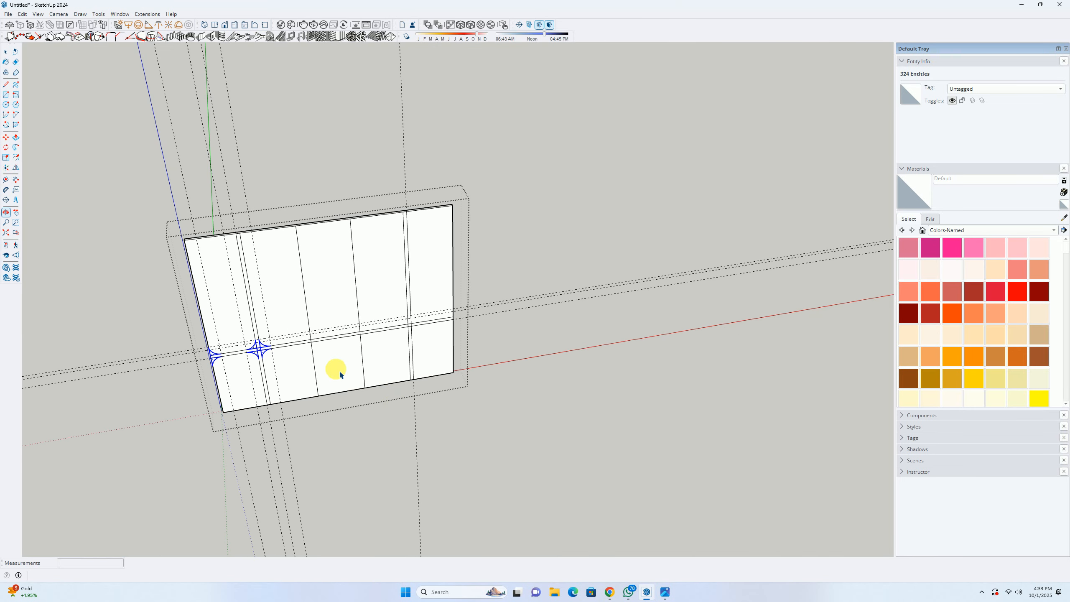
click(15, 168)
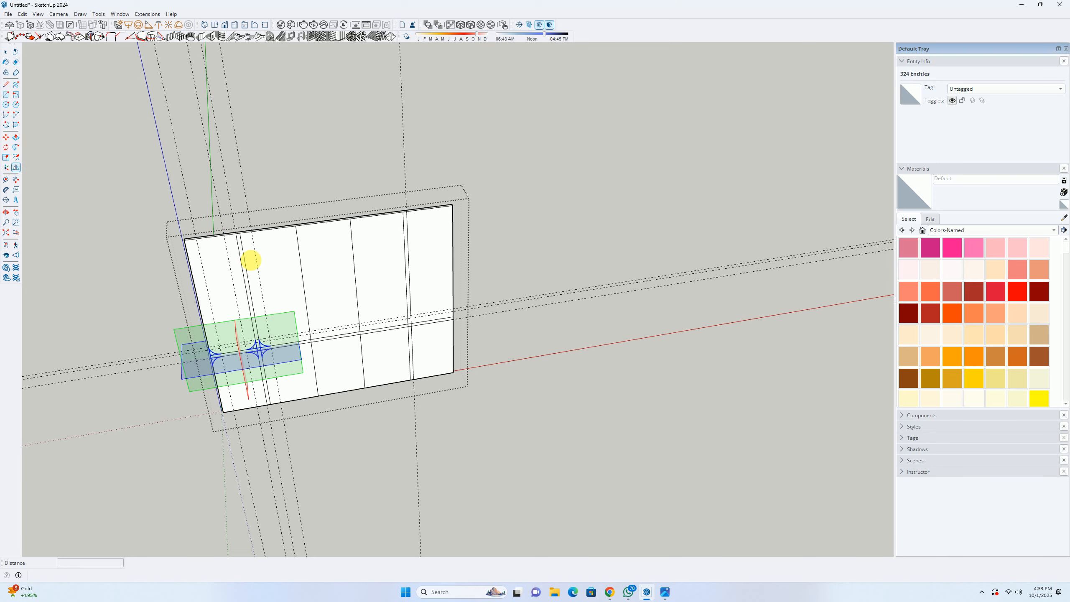
middle_drag(286, 310, 318, 378)
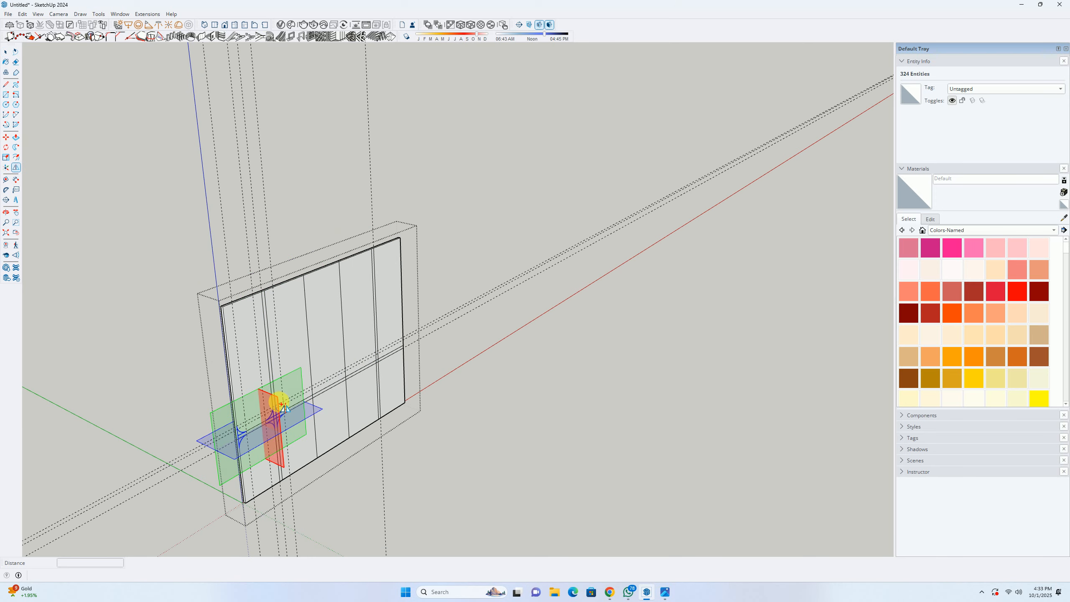
click(287, 403)
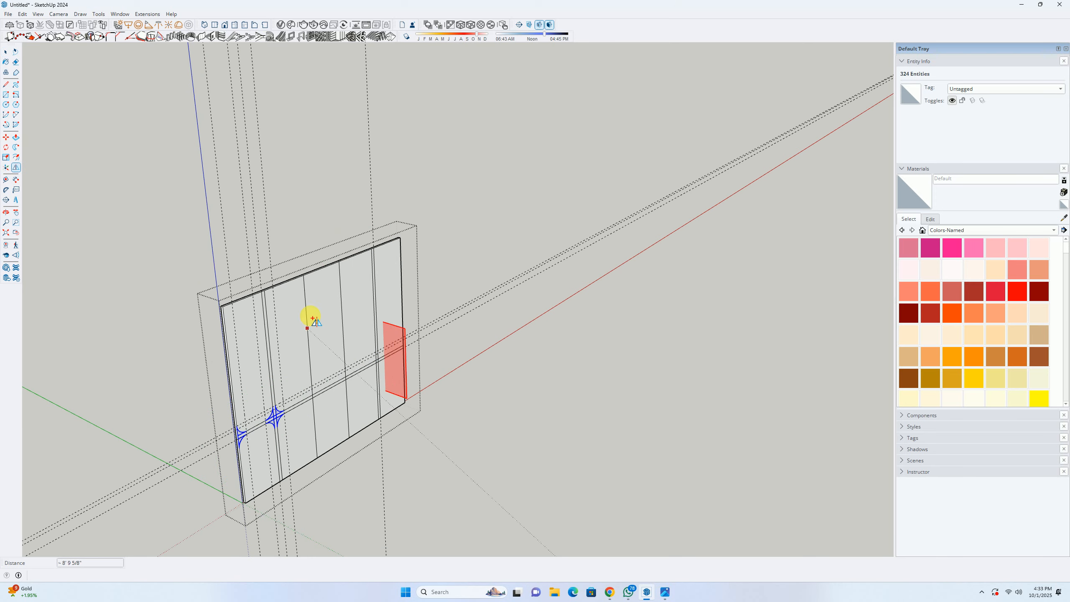
click(325, 274)
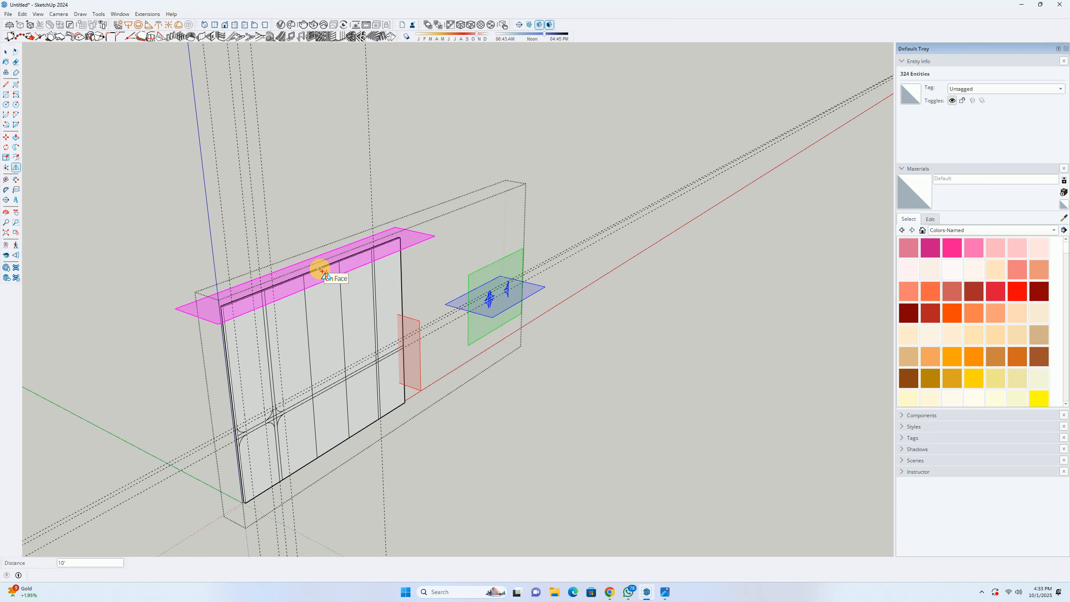
key(ctrl+z)
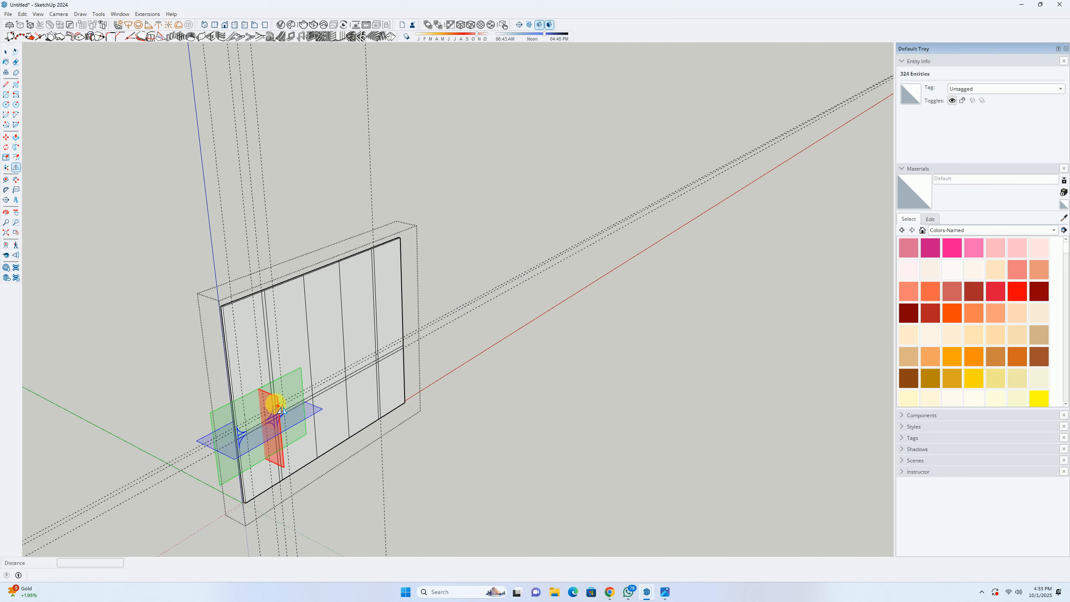
Step: Try flipping the corner arcs again, delete the misplaced arcs above the panel, and undo these changes
drag(289, 409, 302, 301)
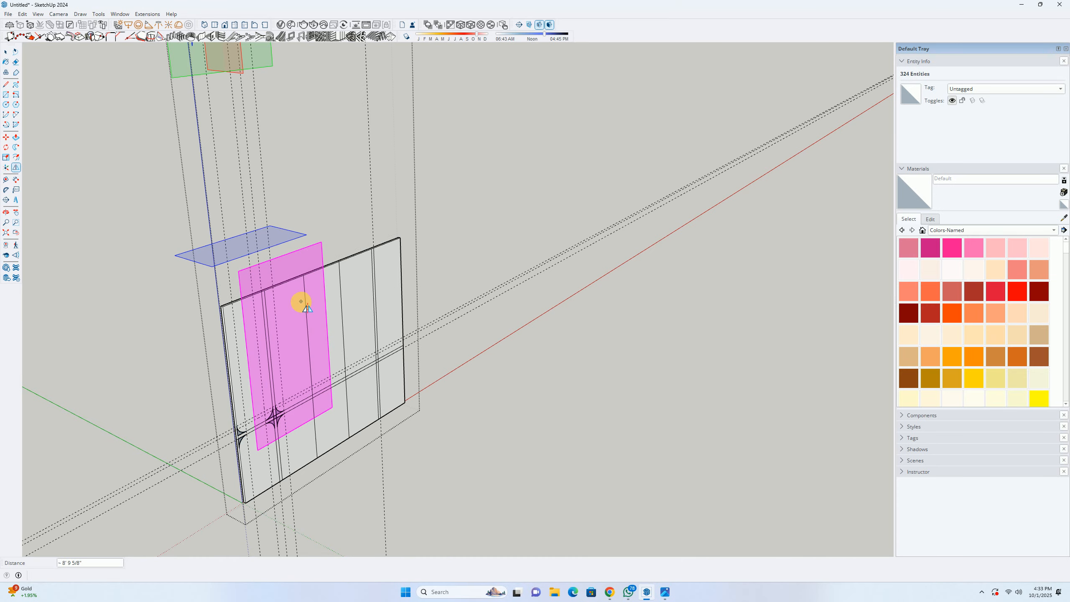
middle_drag(289, 406, 99, 341)
key(space)
drag(179, 124, 353, 206)
key(Delete)
scroll(275, 402, up, 5)
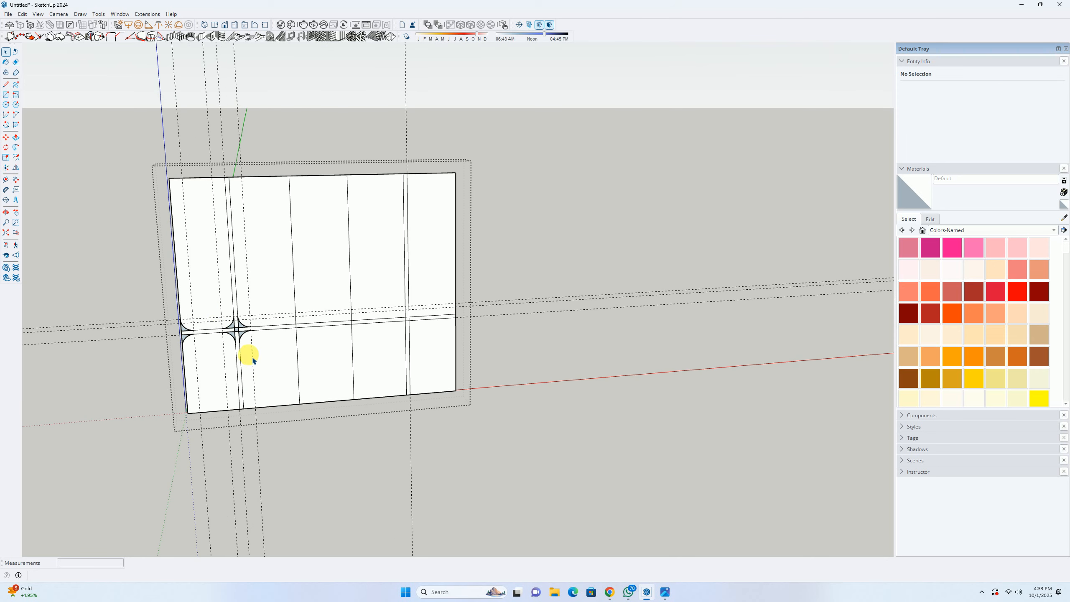
key(ctrl+z)
key(ctrl+z)
Step: Select the corner arcs with their horizontal groove lines and flip a copy of them to the opposite end of the panel
drag(119, 282, 341, 385)
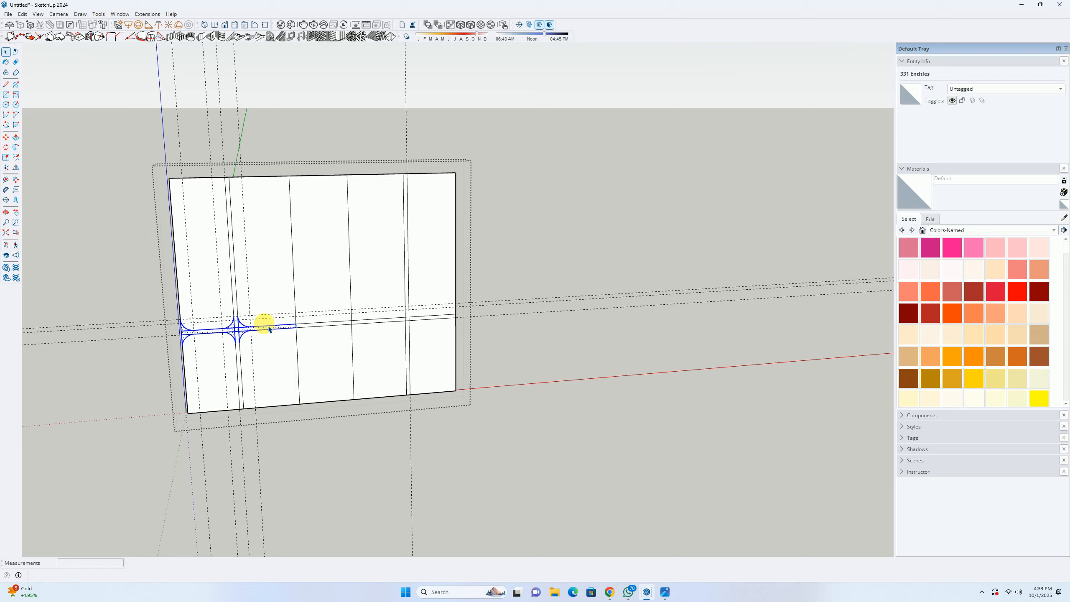
middle_drag(255, 257, 356, 355)
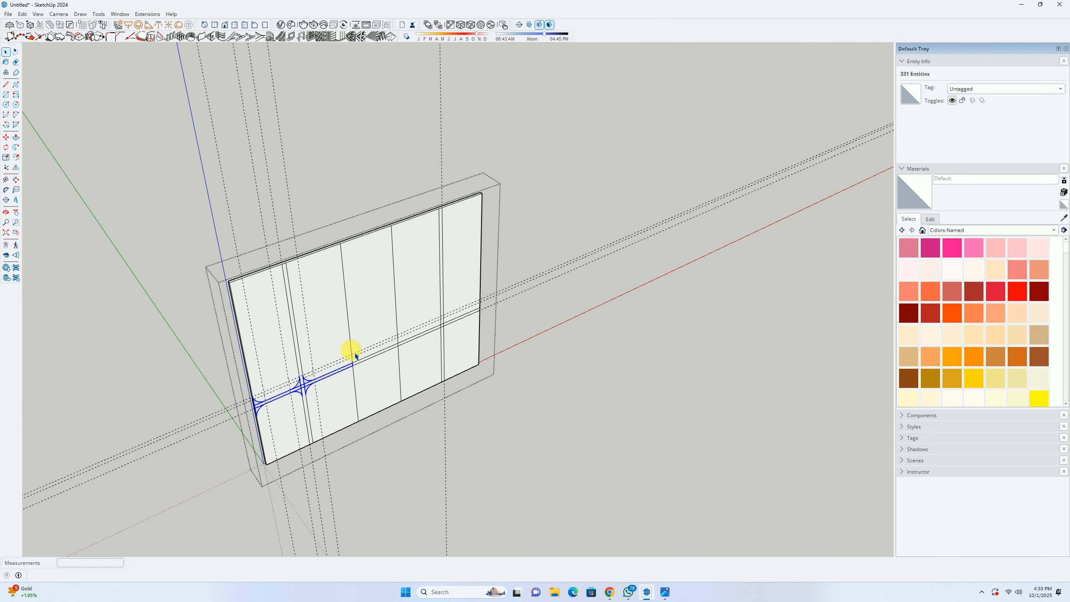
click(16, 168)
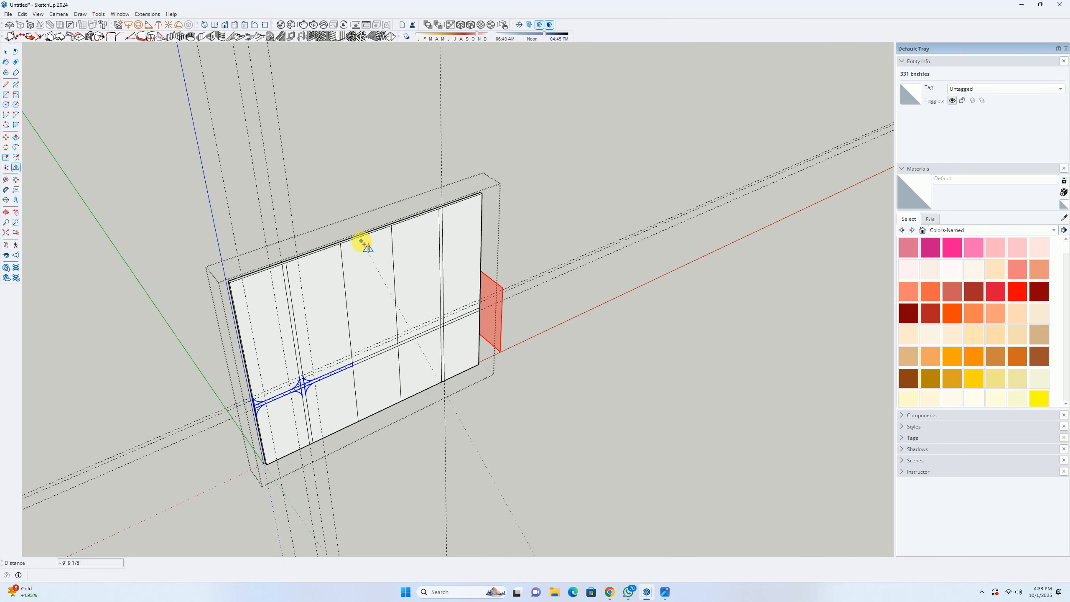
middle_drag(292, 420, 372, 440)
click(367, 445)
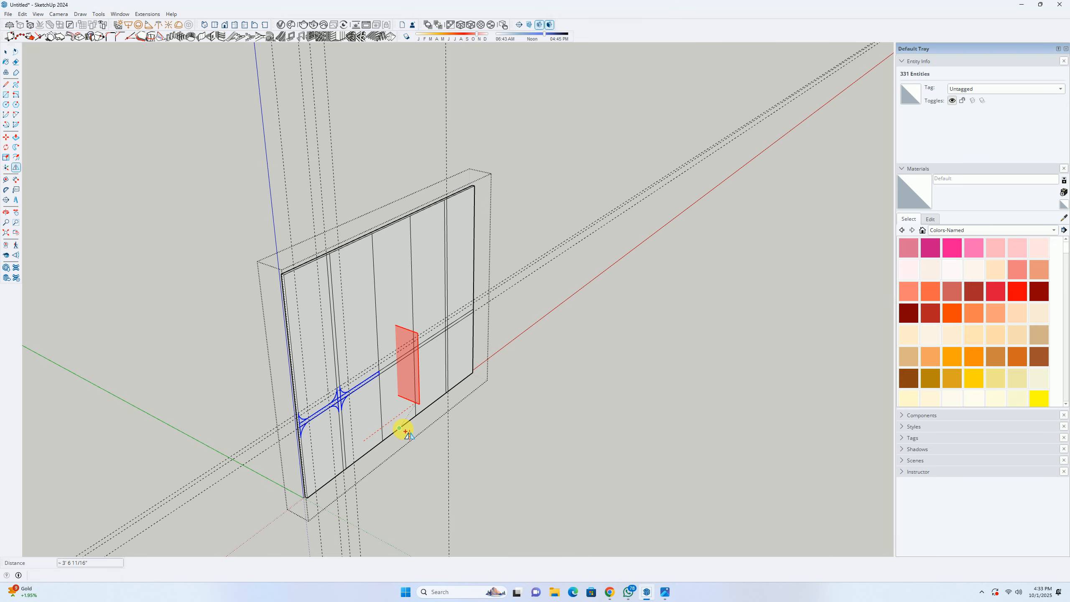
click(406, 432)
key(space)
Step: Delete the guides inside the panel group and erase the leftover straight lines inside the arcs at the left edge and left groove junction
middle_drag(407, 432, 296, 331)
click(23, 14)
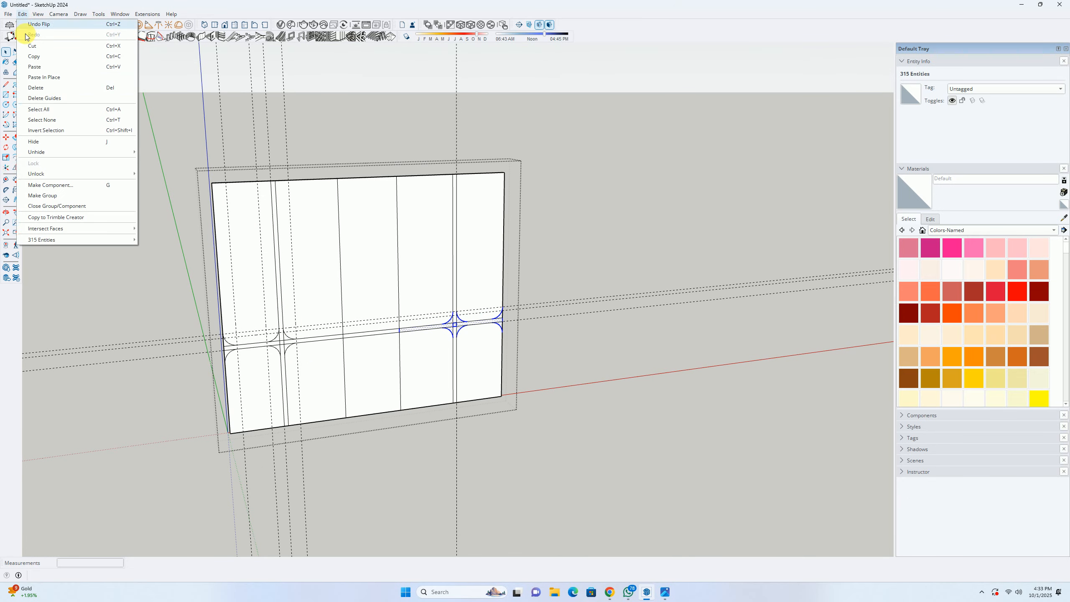
click(31, 90)
middle_drag(156, 256, 184, 274)
scroll(227, 346, up, 10)
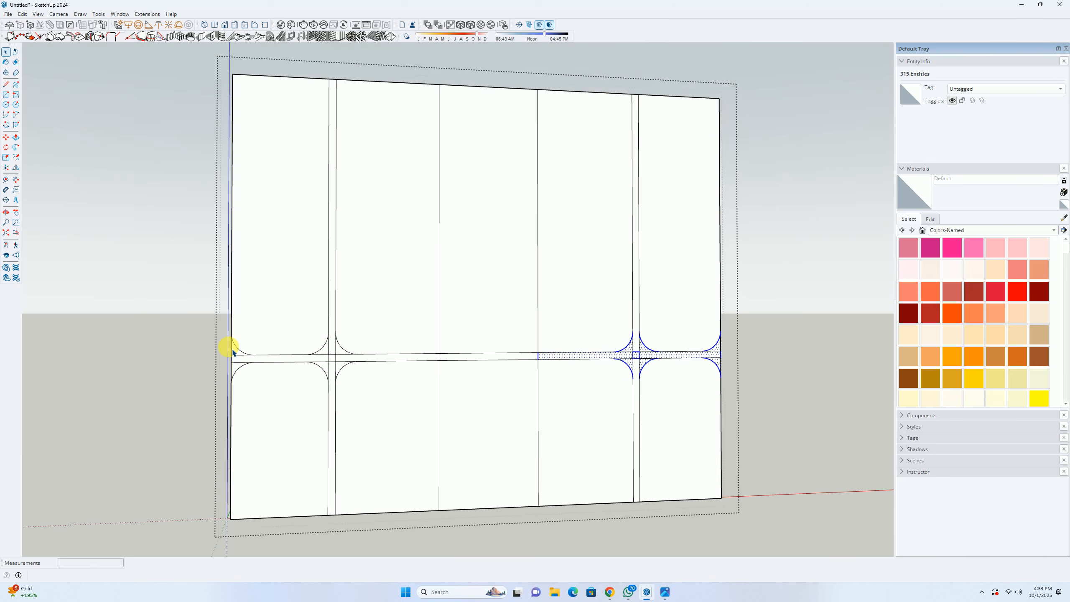
key(e)
drag(227, 373, 228, 371)
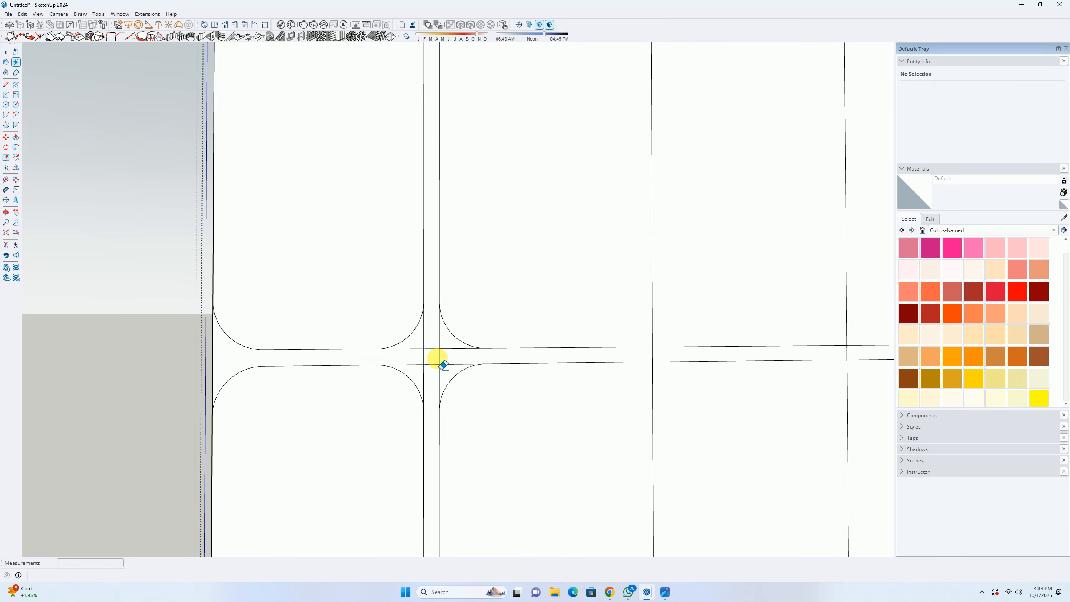
drag(437, 361, 436, 358)
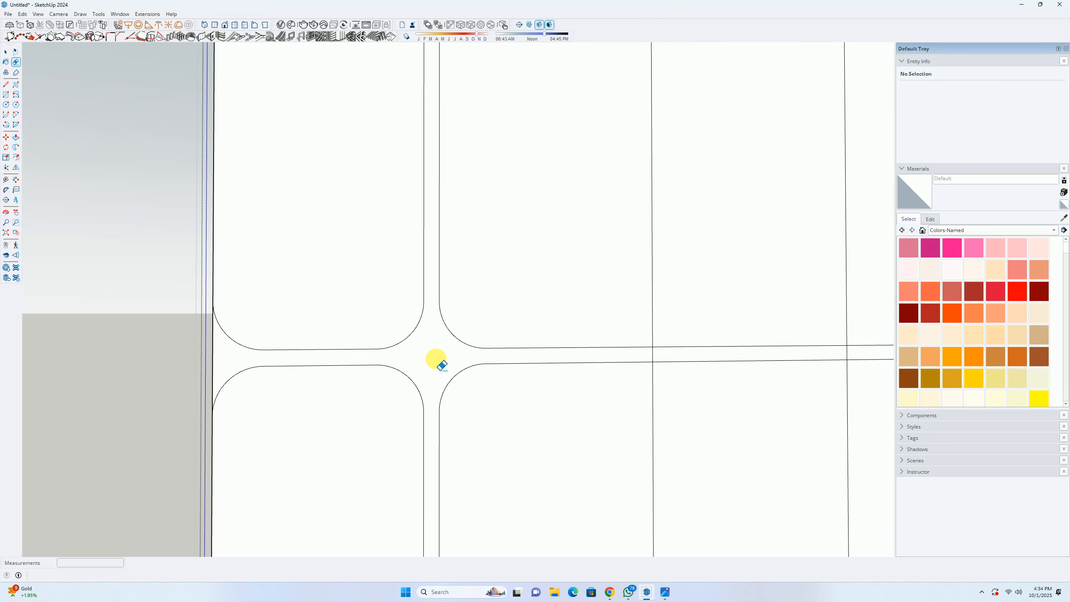
Step: Erase the seam segments crossing the horizontal groove and the leftover lines inside the arcs at the right junction and right edge
mouse_move(437, 359)
middle_down()
mouse_move(231, 353)
mouse_move(366, 360)
middle_up()
drag(456, 359, 526, 358)
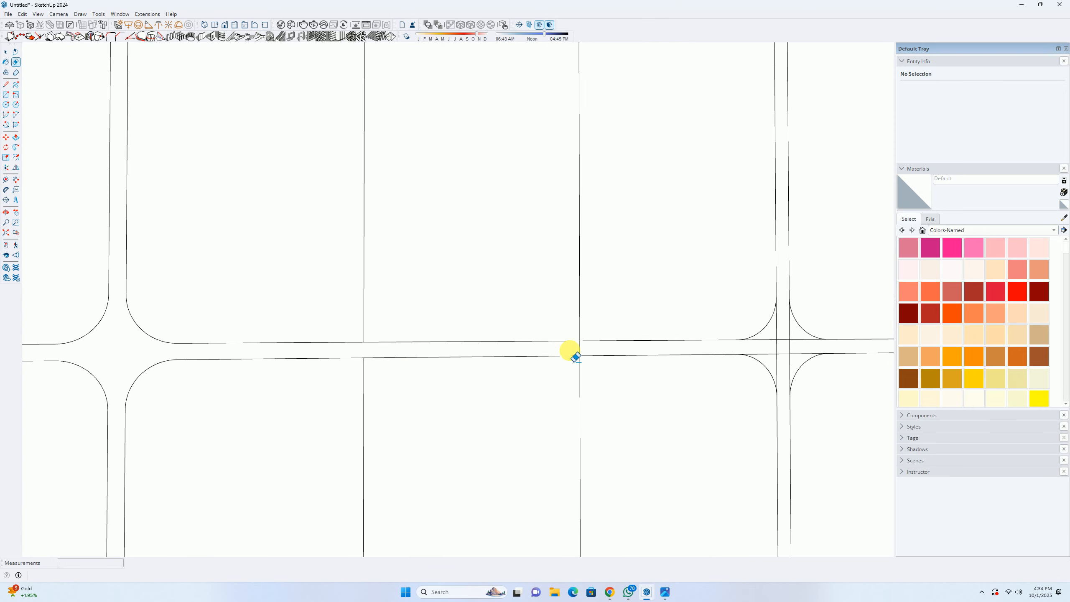
middle_drag(611, 357, 489, 356)
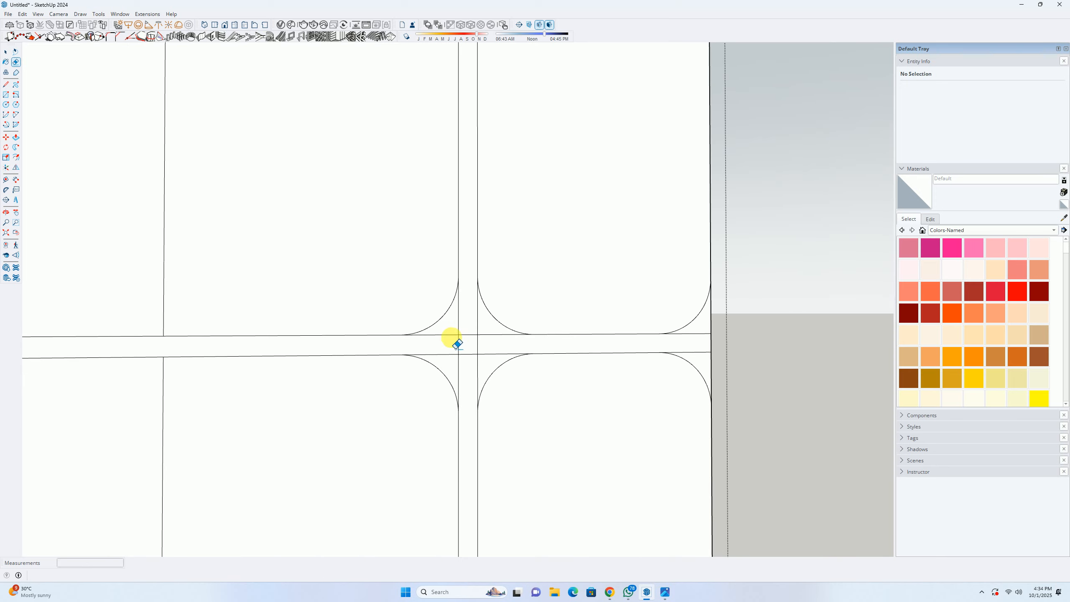
drag(489, 336, 473, 363)
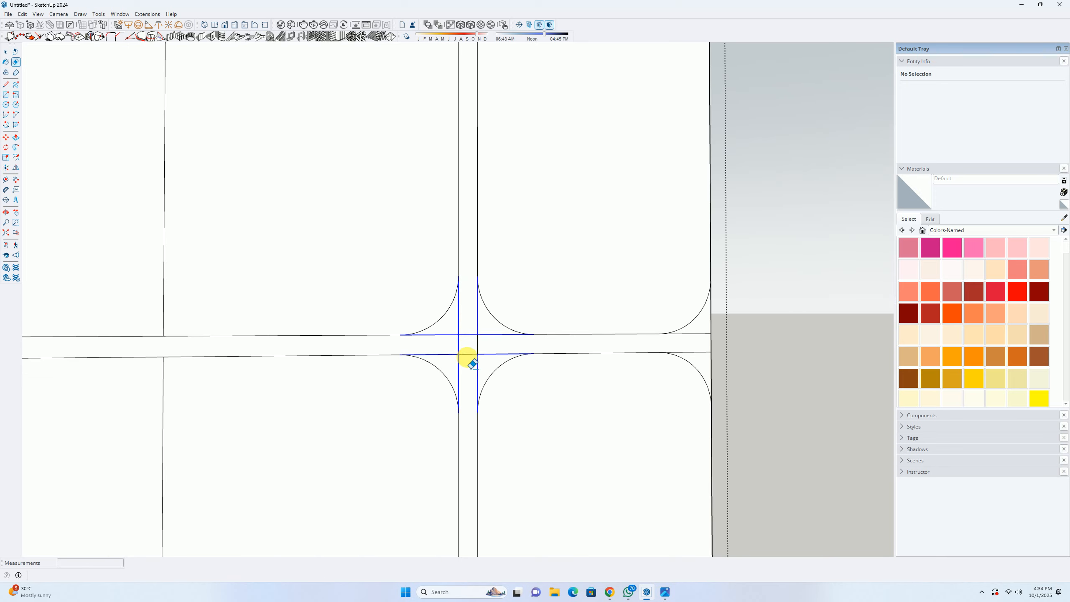
middle_drag(502, 358, 389, 353)
scroll(447, 354, up, 3)
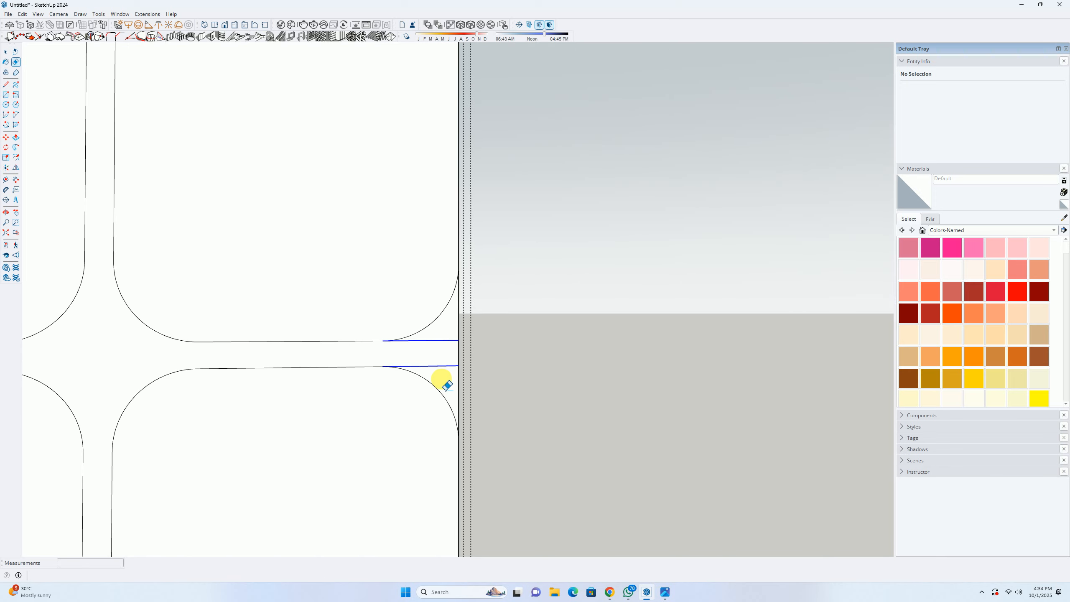
scroll(447, 384, down, 10)
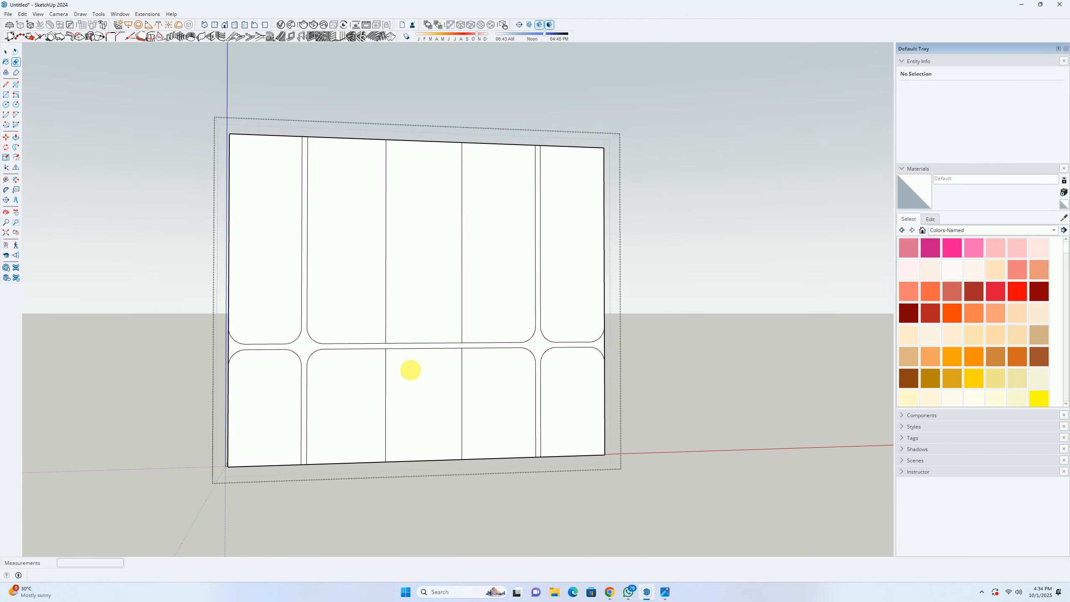
Step: Push the groove face back through the panel thickness with Push/Pull to cut the crossing grooves open
middle_drag(411, 370, 346, 387)
key(p)
scroll(345, 342, up, 5)
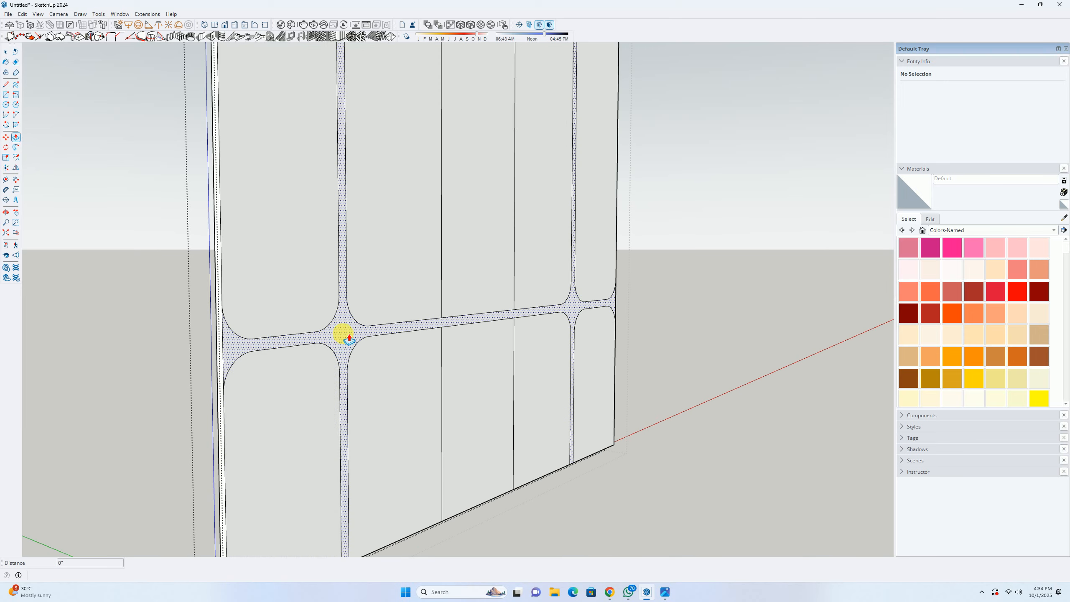
drag(349, 338, 260, 349)
click(217, 348)
scroll(218, 348, down, 4)
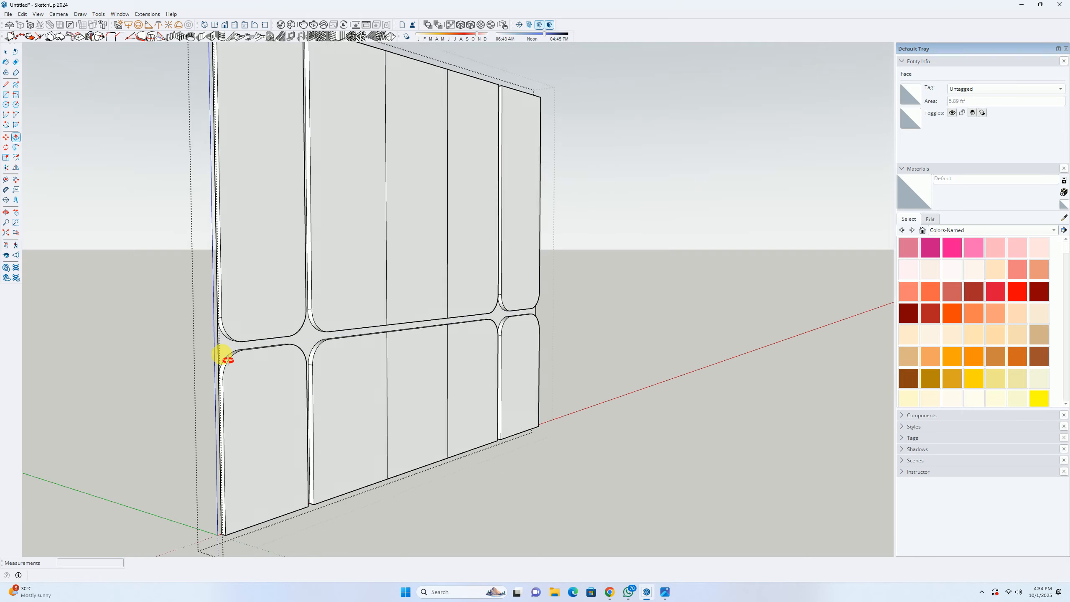
Step: Examine the cut grooves and rounded panel corners from one end of the panel to the other
middle_drag(225, 356, 274, 353)
scroll(275, 355, up, 3)
scroll(274, 357, up, 1)
key(e)
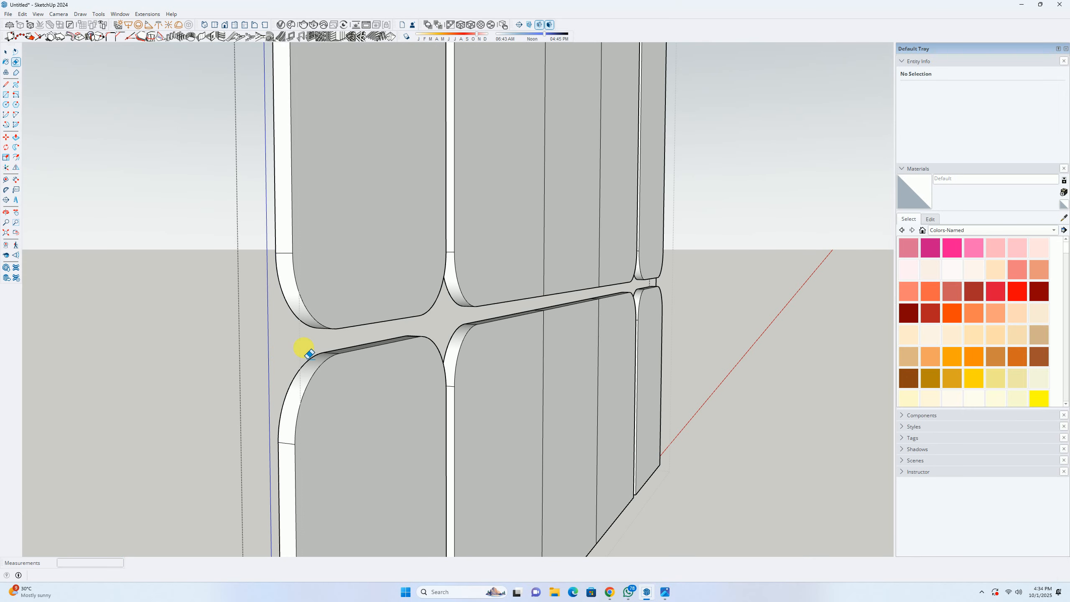
scroll(657, 291, up, 4)
scroll(657, 288, down, 4)
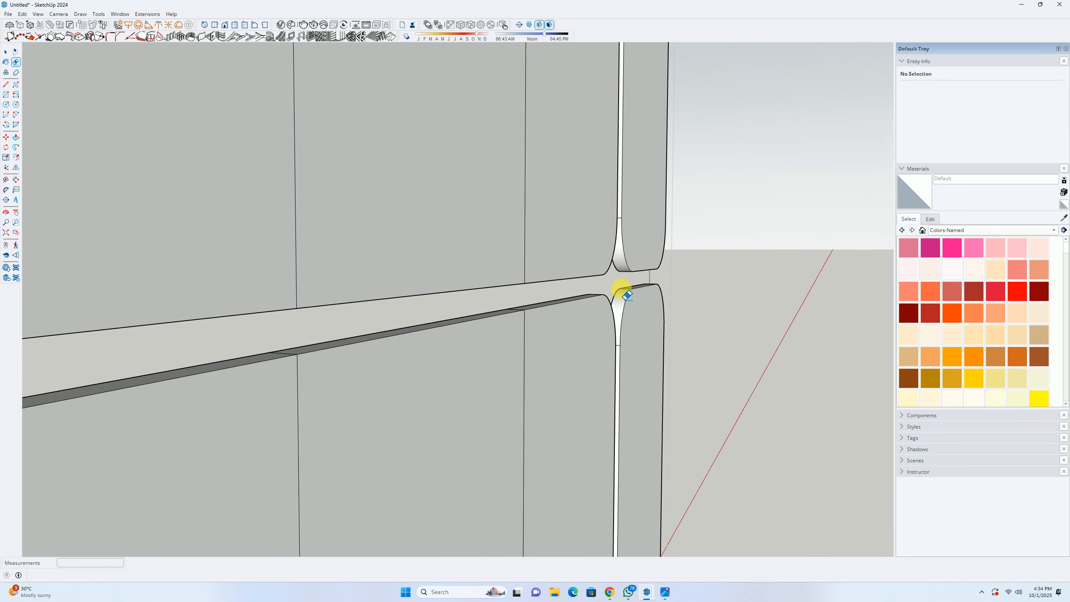
mouse_move(621, 292)
middle_down()
mouse_move(535, 294)
mouse_move(398, 335)
mouse_move(206, 334)
mouse_move(185, 355)
middle_up()
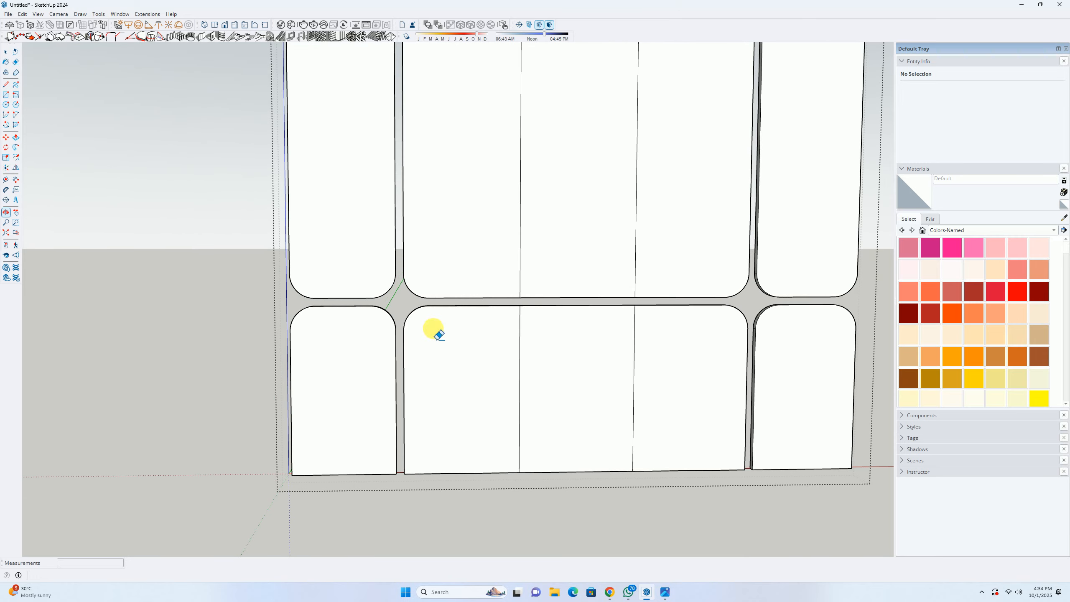
middle_drag(437, 334, 368, 301)
scroll(447, 295, down, 3)
scroll(450, 300, down, 2)
middle_drag(450, 300, 590, 293)
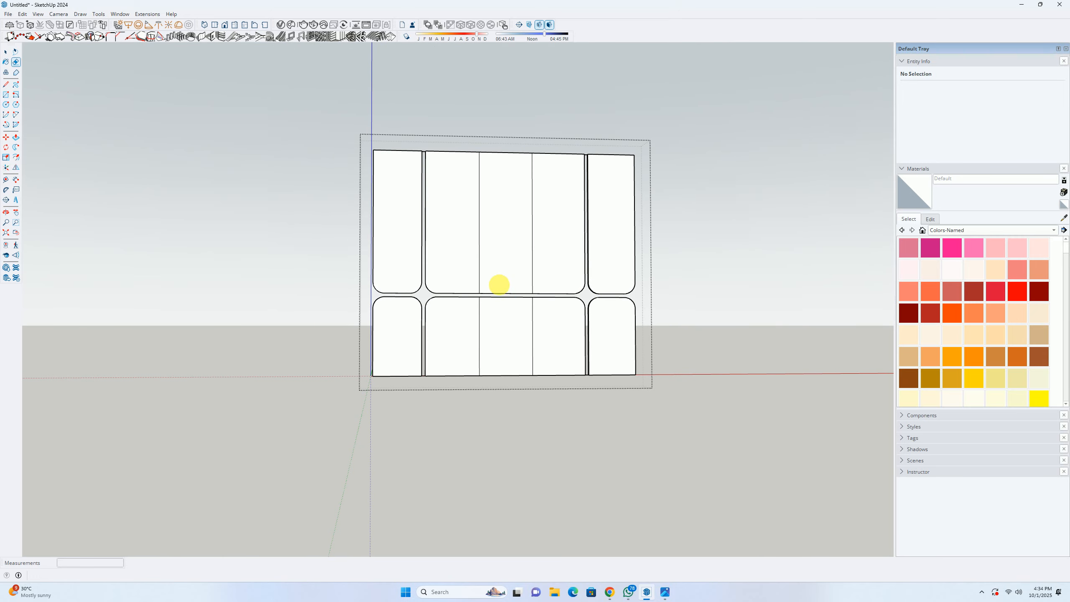
Step: Leave the panel group and delete the remaining guides in the room model
key(space)
key(Escape)
mouse_move(471, 278)
middle_down()
mouse_move(373, 285)
mouse_move(497, 291)
middle_up()
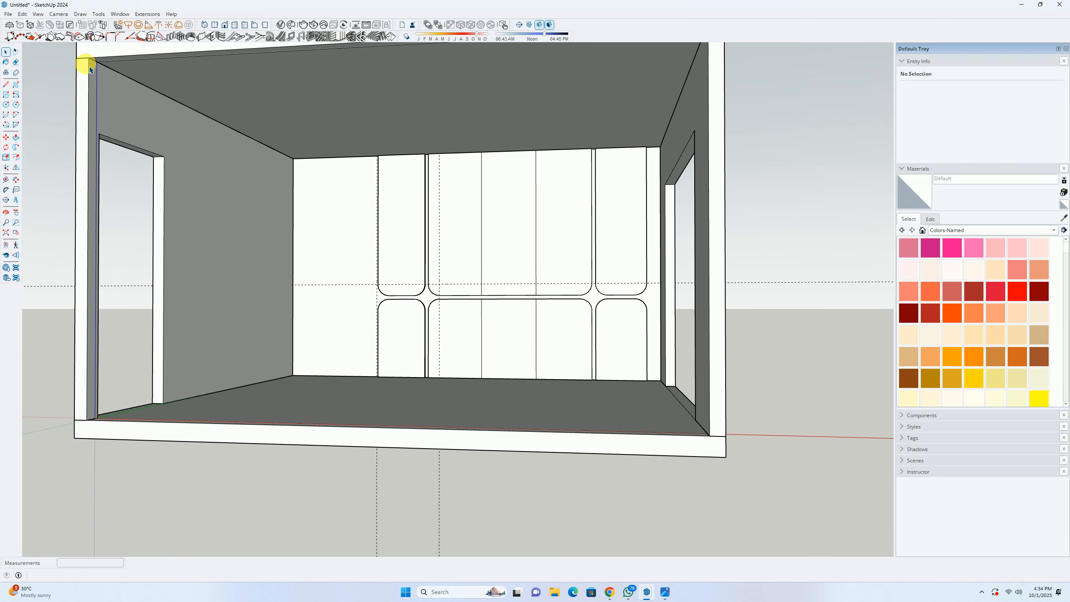
click(39, 13)
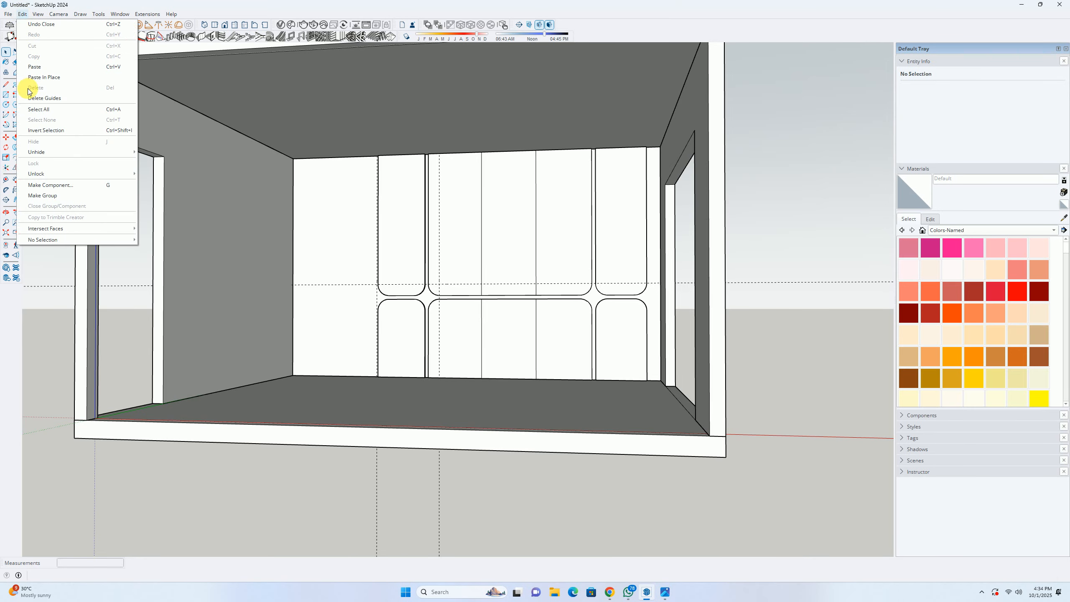
click(41, 106)
middle_drag(41, 105, 558, 504)
Step: Check the wall panel seams in the reference photo, then return to the model's panel group
click(663, 593)
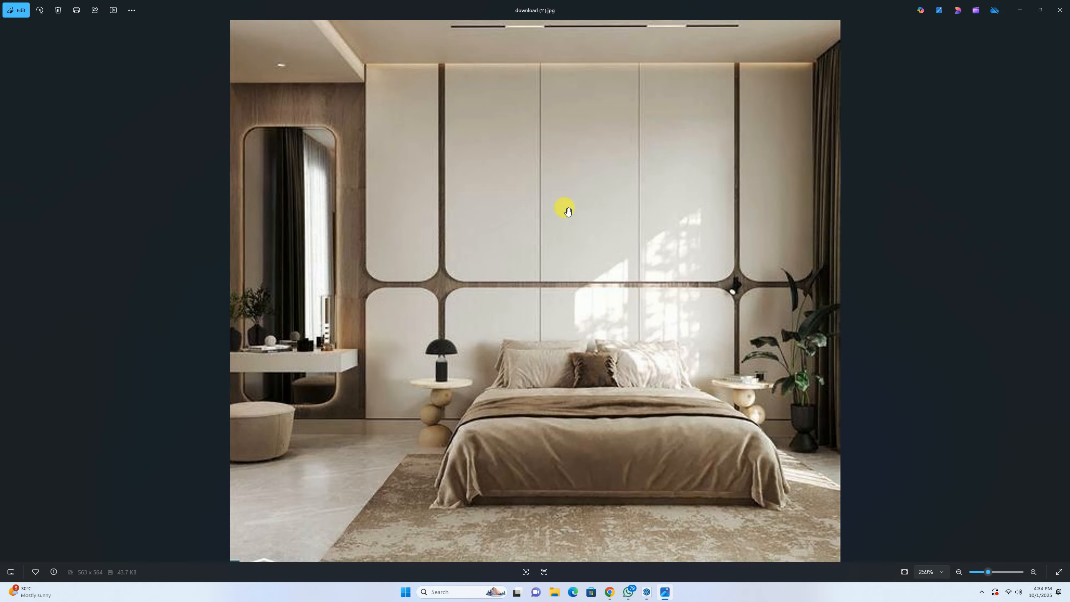
click(1020, 10)
scroll(464, 277, up, 5)
scroll(450, 278, up, 2)
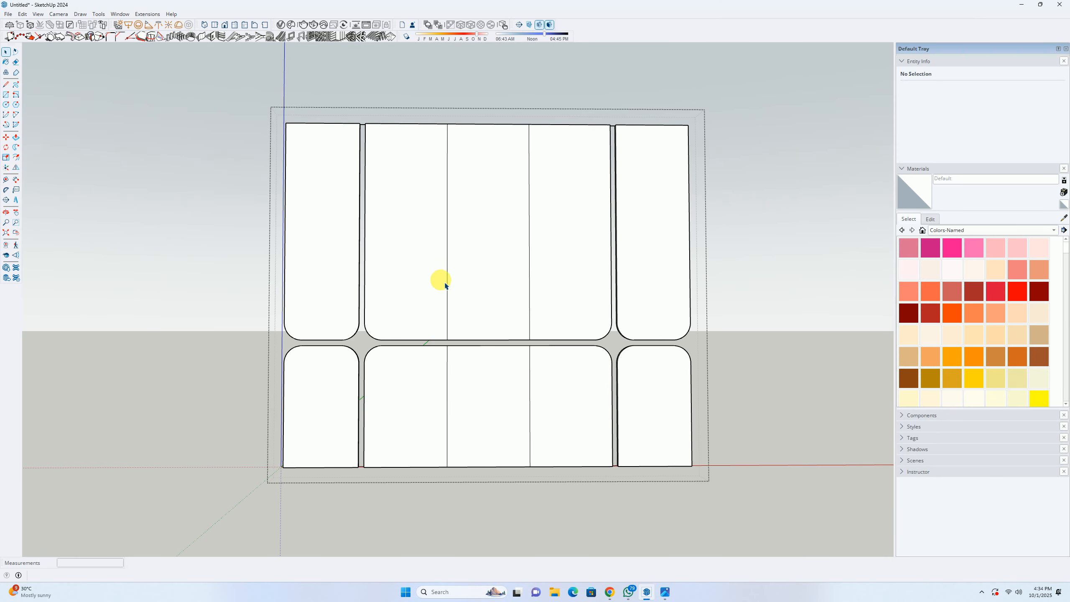
Step: Try to copy the upper and lower edges of the first vertical seam sideways by 1.5 inches
click(447, 312)
scroll(449, 333, up, 5)
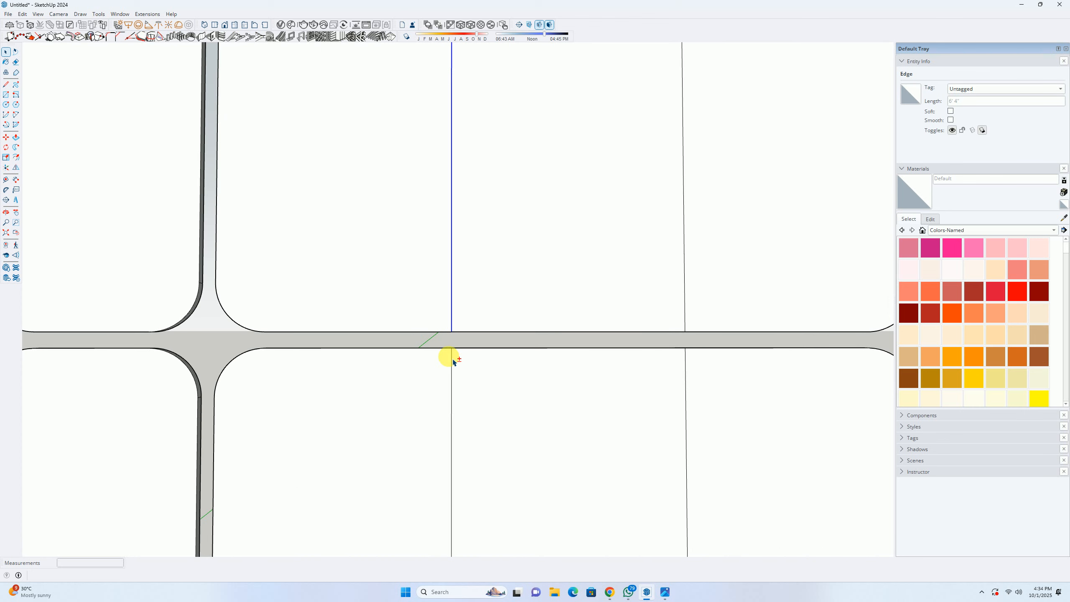
shift+click(454, 362)
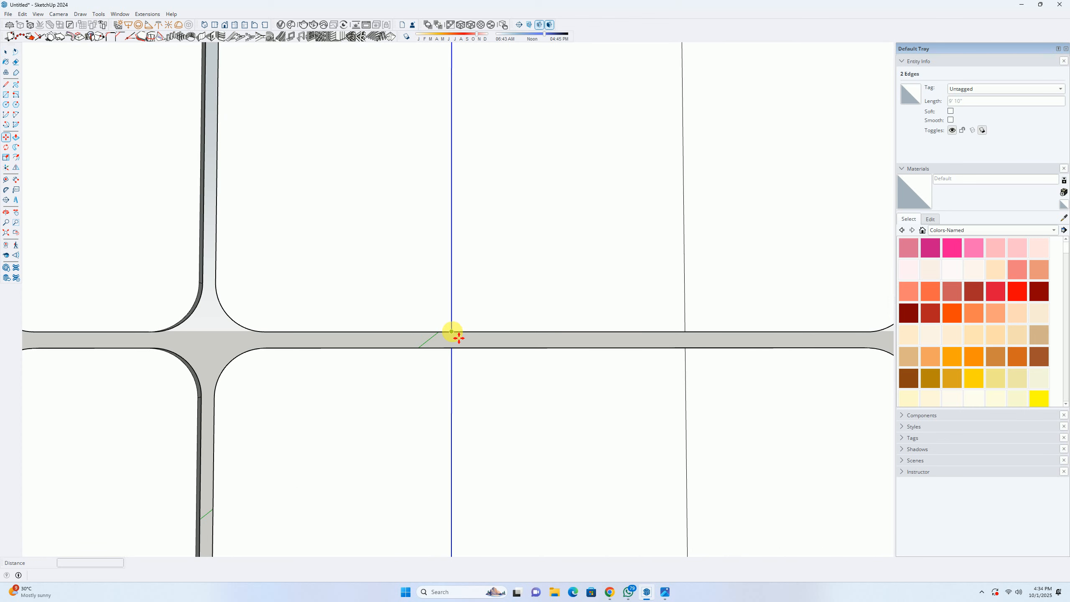
drag(452, 332, 416, 334)
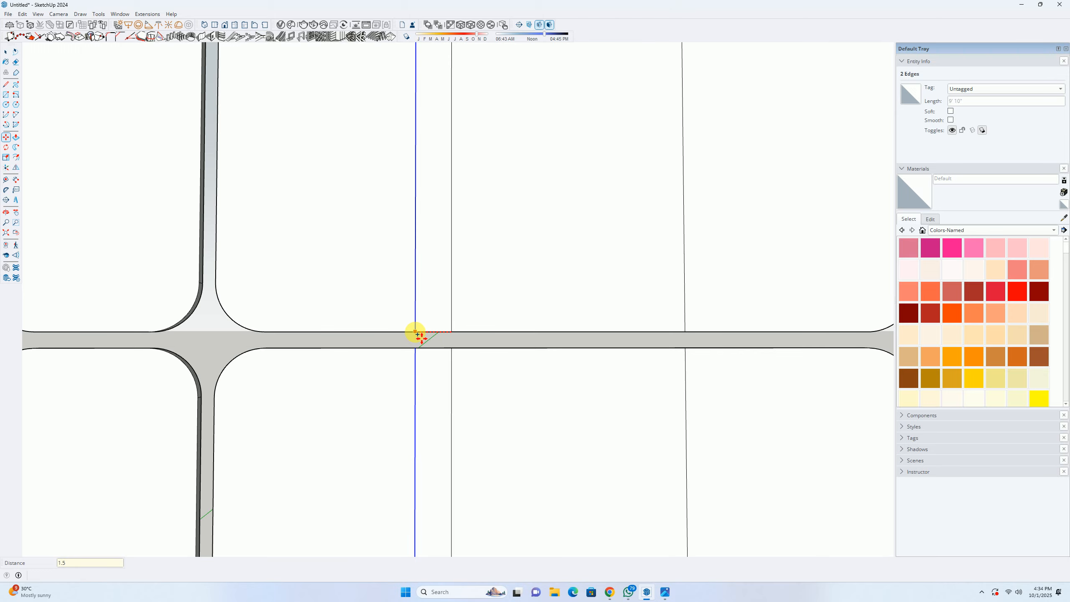
key(Return)
key(ctrl+z)
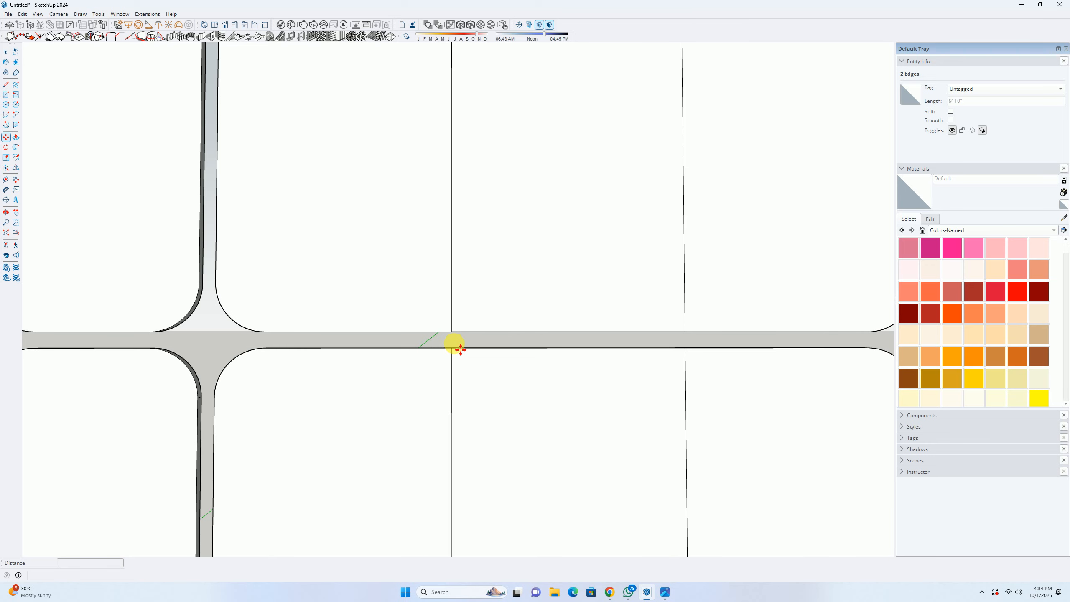
Step: Copy the first seam's upper and lower edges 1.5 mm to one side, and copy those 3 mm back across the seam
click(452, 324)
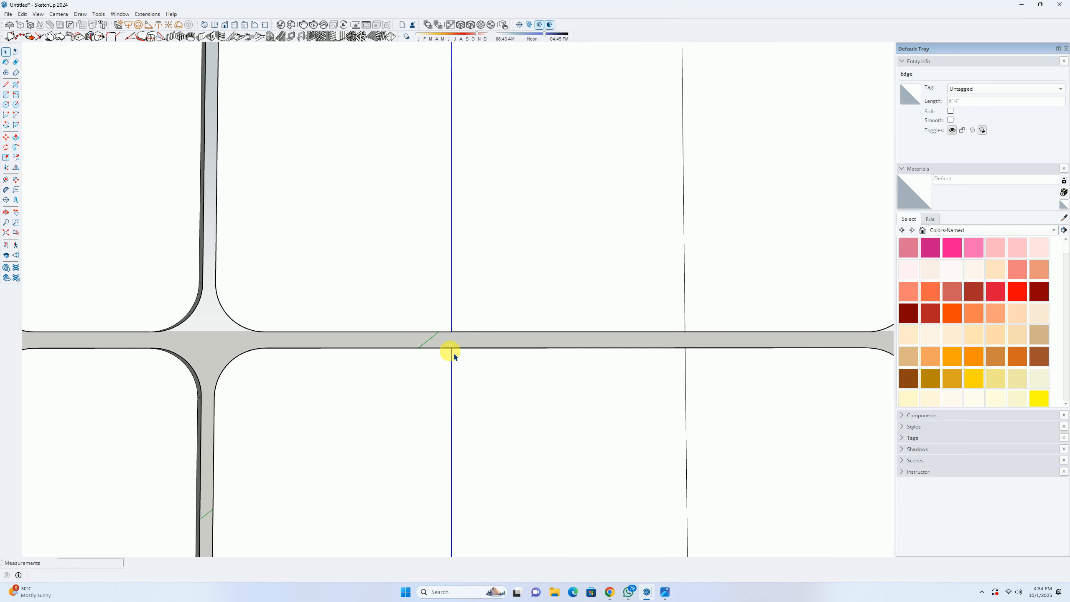
click(451, 348)
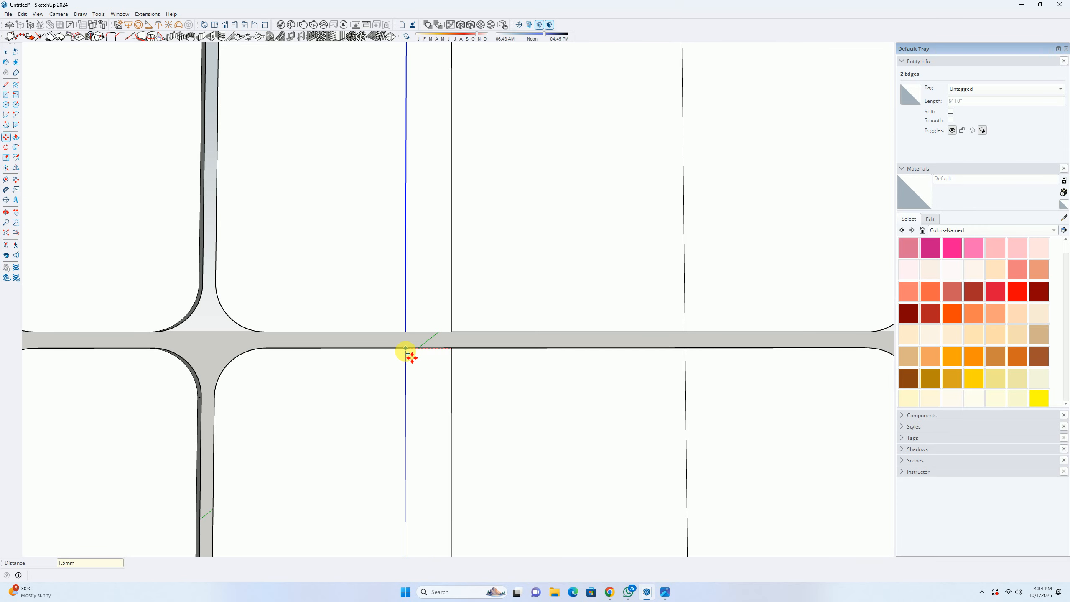
key(Return)
scroll(451, 352, up, 10)
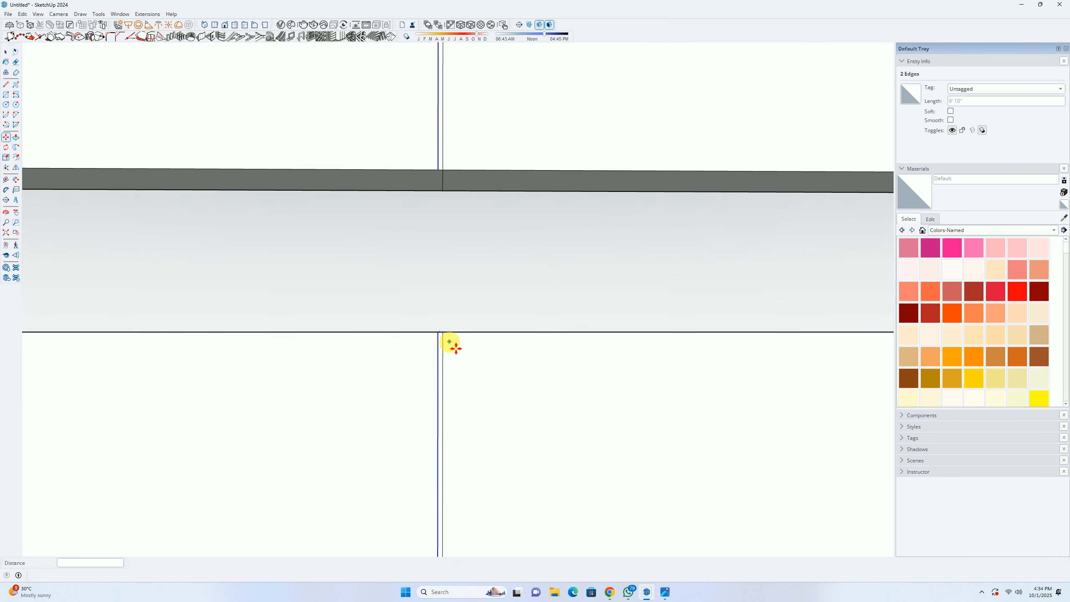
click(438, 332)
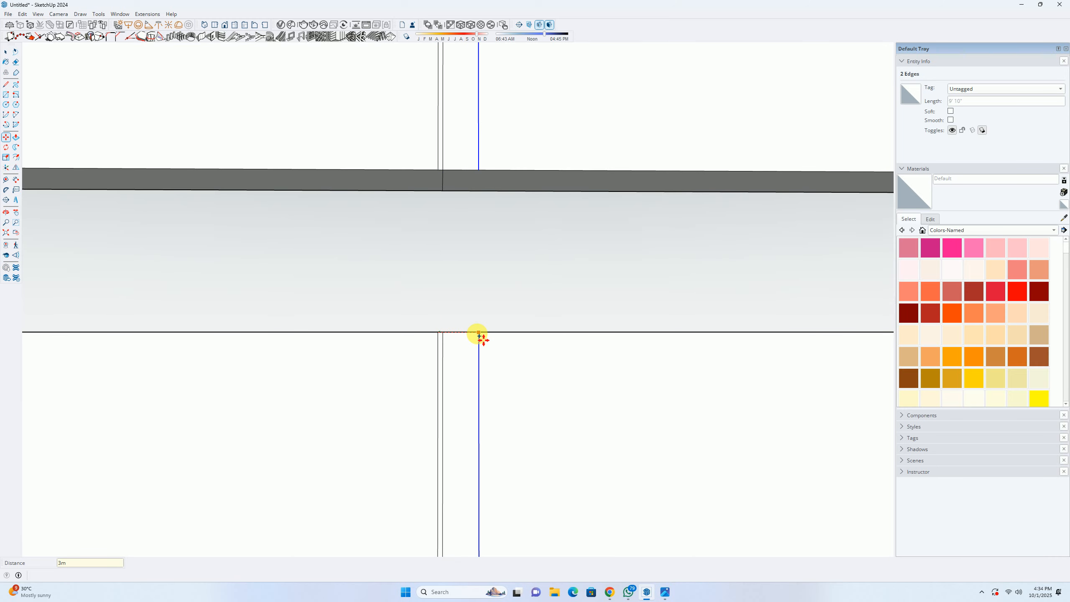
text(3m)
key(Return)
key(space)
Step: Copy the first seam's narrow strip faces, above and below the horizontal groove, onto the second vertical seam line
scroll(438, 341, up, 5)
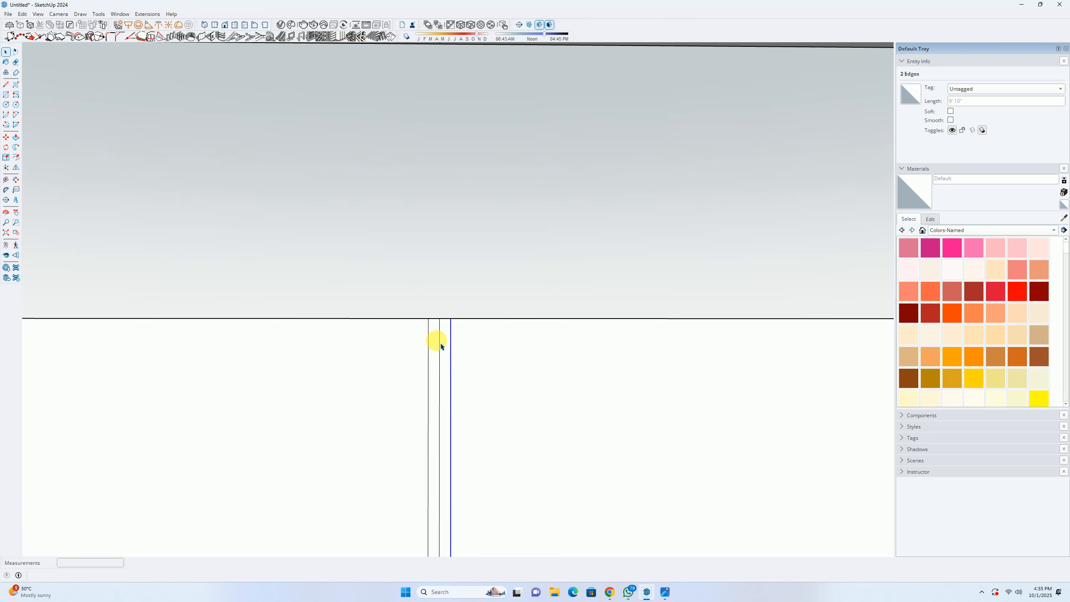
click(436, 342)
shift+click(448, 340)
scroll(444, 307, down, 3)
shift+middle_drag(442, 216, 401, 418)
scroll(394, 428, up, 1)
shift+click(389, 436)
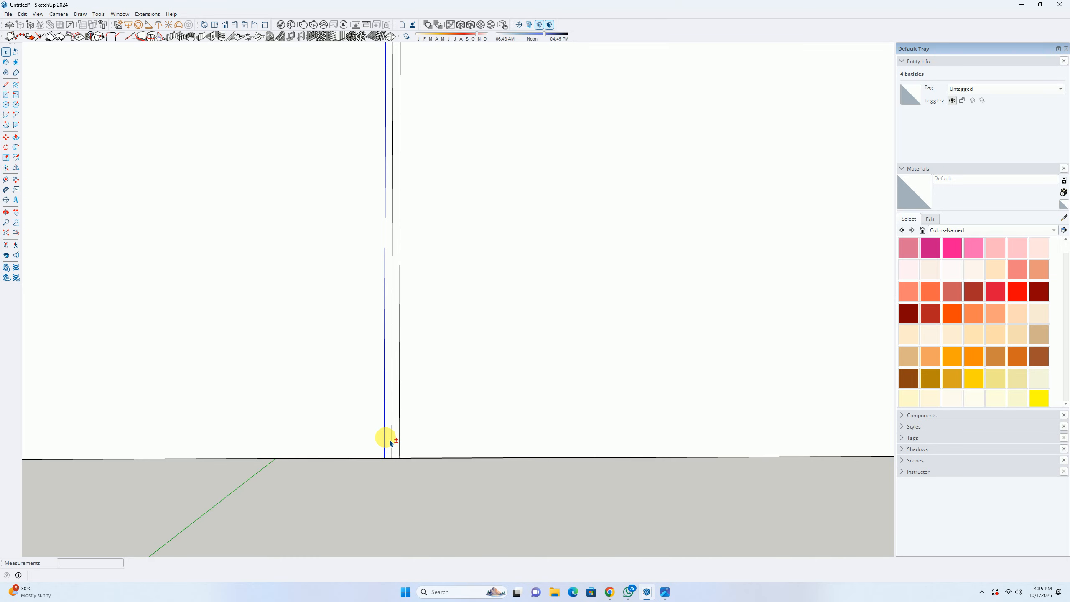
shift+click(385, 439)
shift+click(388, 438)
shift+click(395, 437)
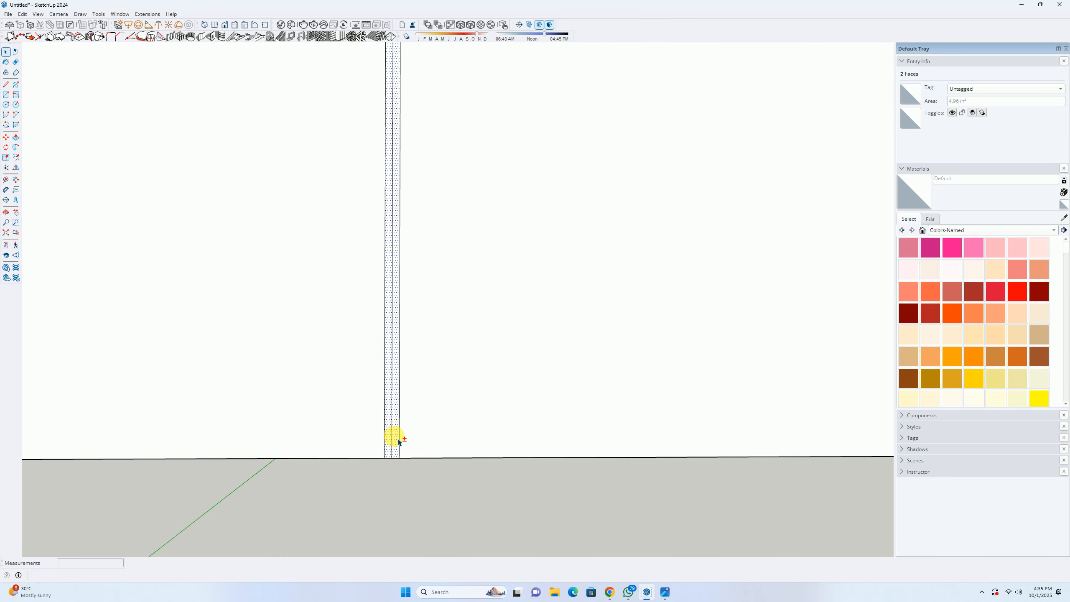
scroll(393, 435, down, 3)
scroll(391, 436, down, 3)
key(m)
scroll(401, 488, up, 5)
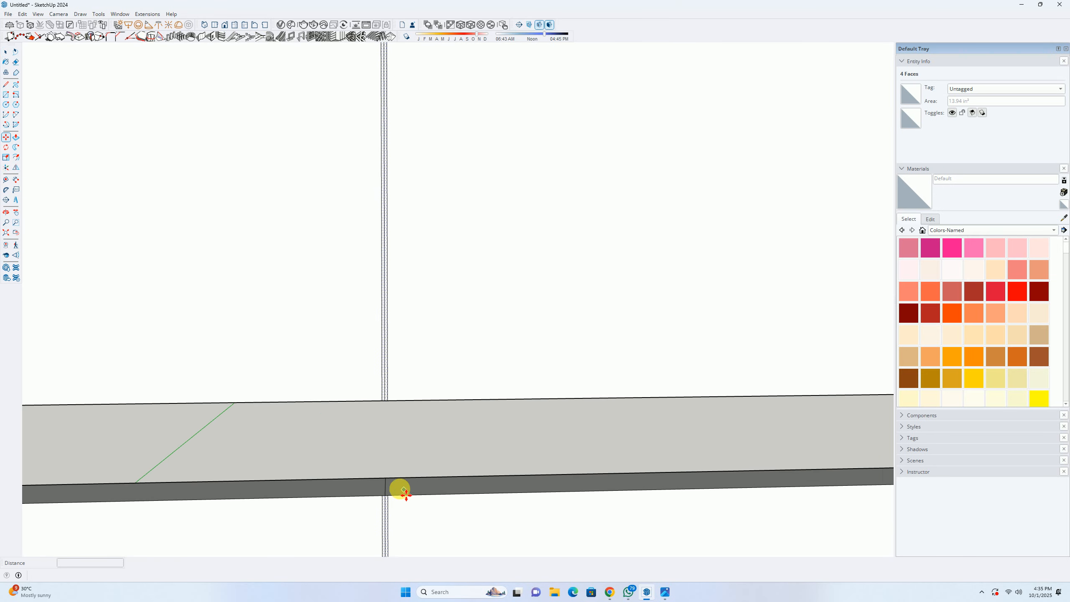
click(386, 496)
scroll(95, 435, down, 4)
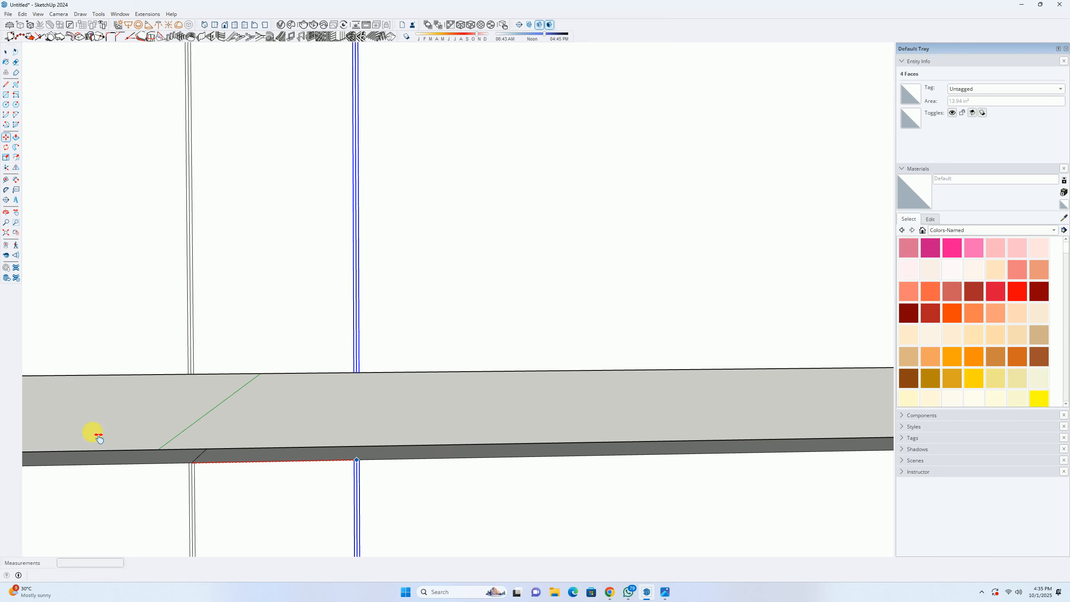
middle_drag(448, 433, 403, 453)
scroll(434, 430, up, 3)
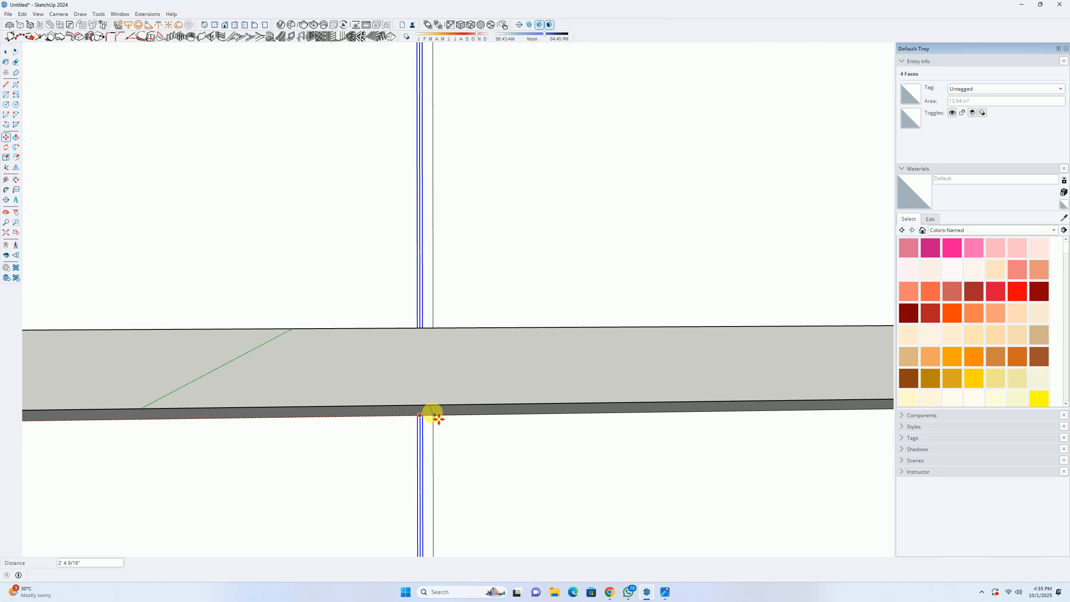
click(434, 415)
scroll(433, 418, down, 5)
key(space)
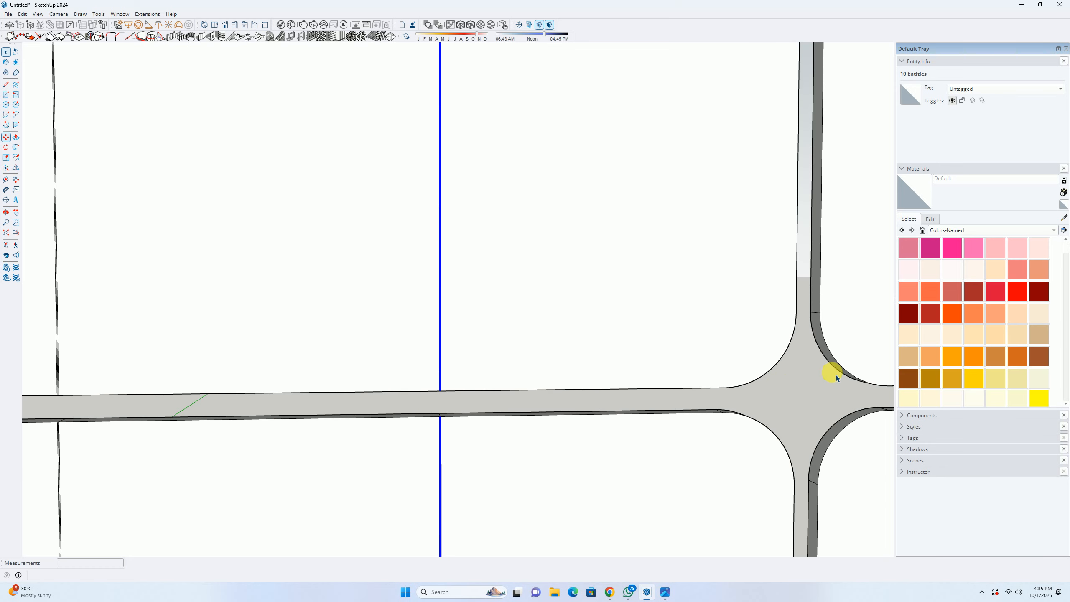
Step: Paint the selected strips of the second vertical seam with the 0135_DarkGray color
scroll(902, 349, down, 6)
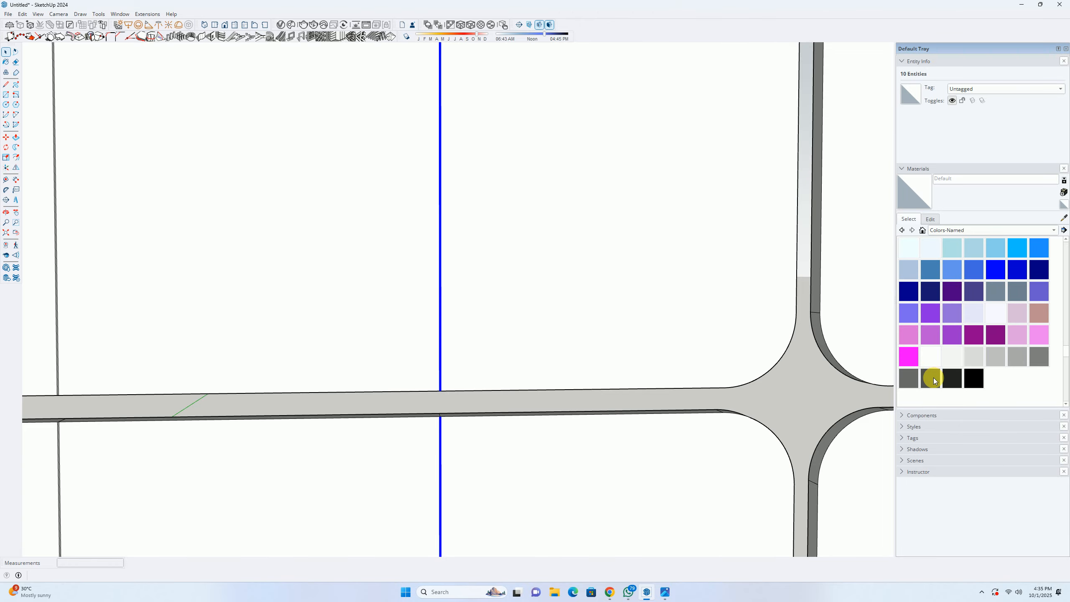
click(930, 377)
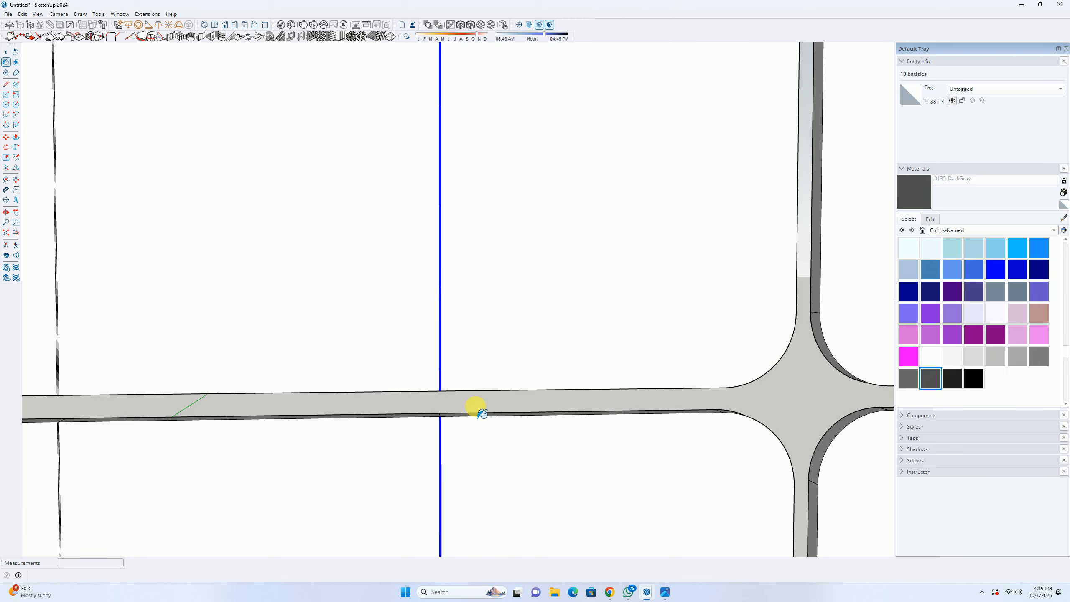
scroll(480, 411, up, 6)
click(433, 373)
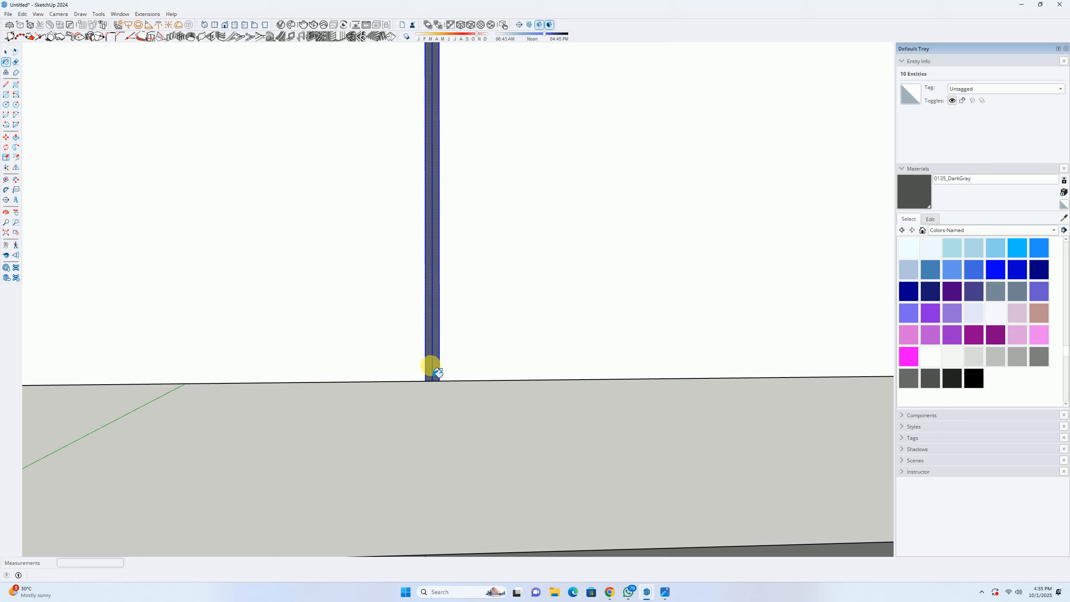
scroll(440, 443, down, 5)
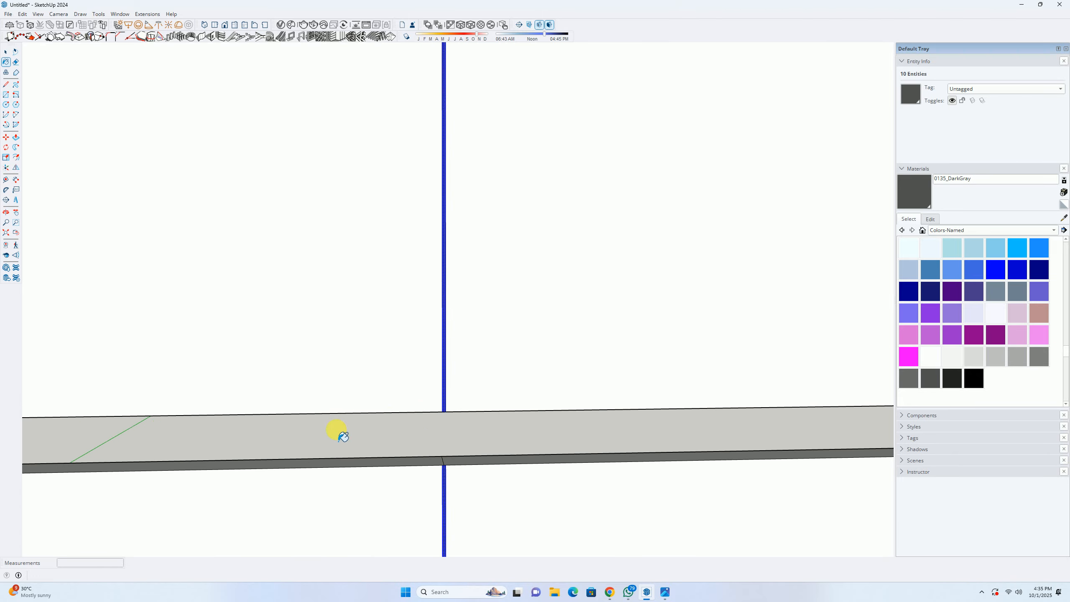
Step: Paint the first vertical seam's strips 0135_DarkGray above and below the horizontal groove
scroll(337, 430, down, 5)
scroll(168, 400, up, 6)
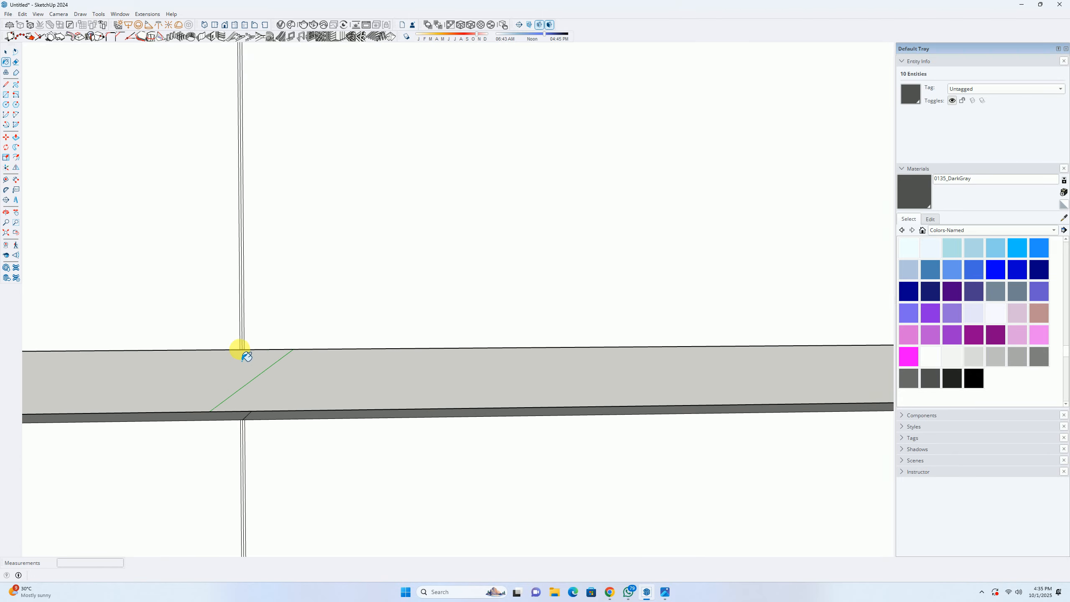
scroll(247, 356, up, 2)
click(238, 349)
click(243, 356)
scroll(251, 400, down, 3)
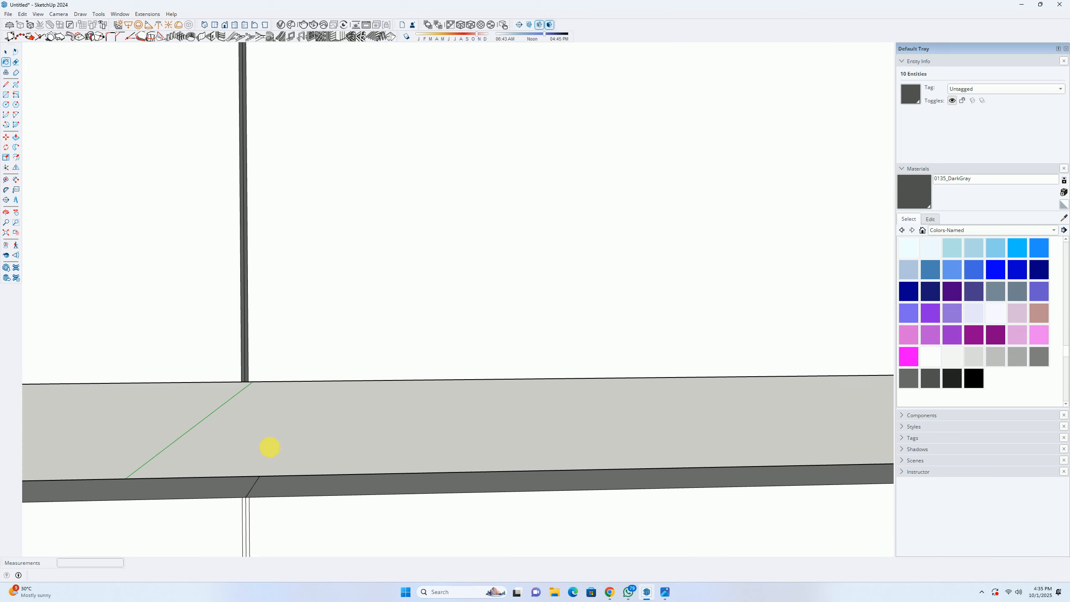
middle_drag(270, 447, 330, 260)
scroll(324, 262, up, 2)
click(314, 306)
click(322, 303)
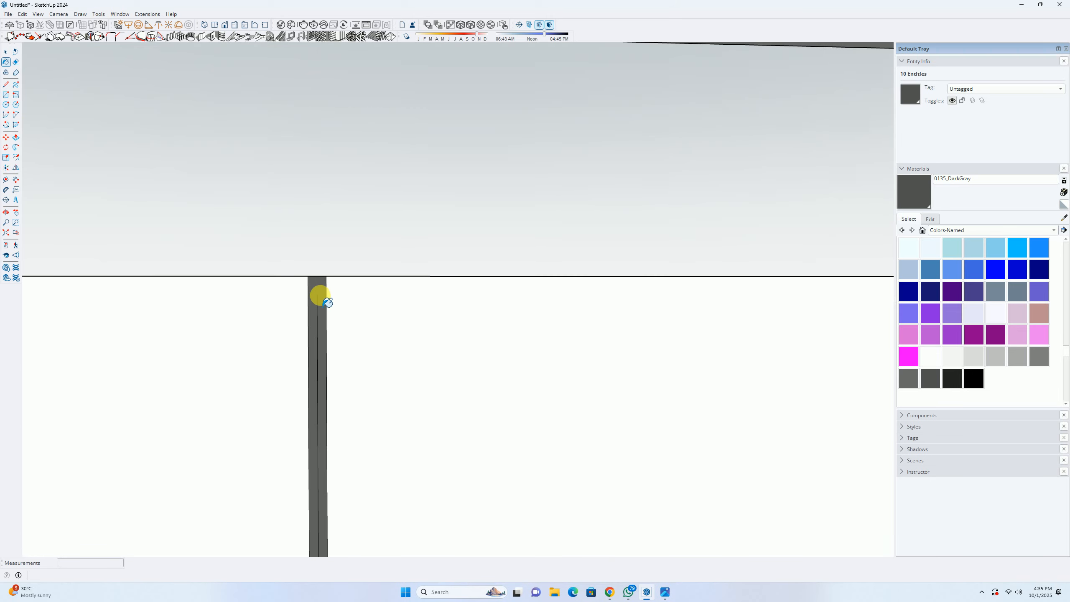
Step: Erase the center lines inside the dark seam strips and the leftover edges across the groove's inner faces
middle_drag(318, 274, 674, 362)
drag(675, 367, 653, 348)
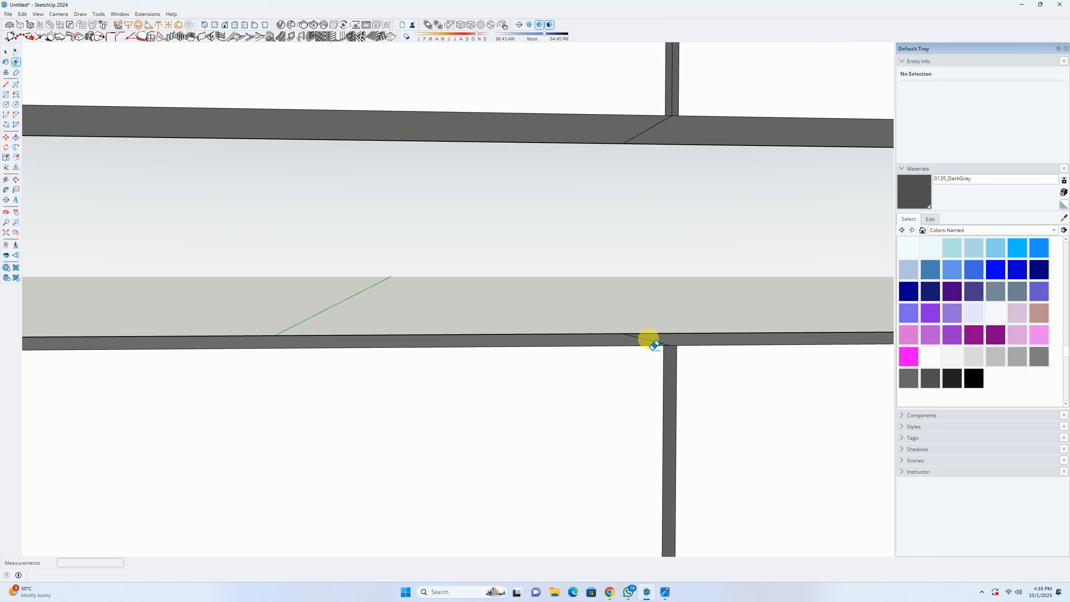
middle_drag(648, 184, 676, 109)
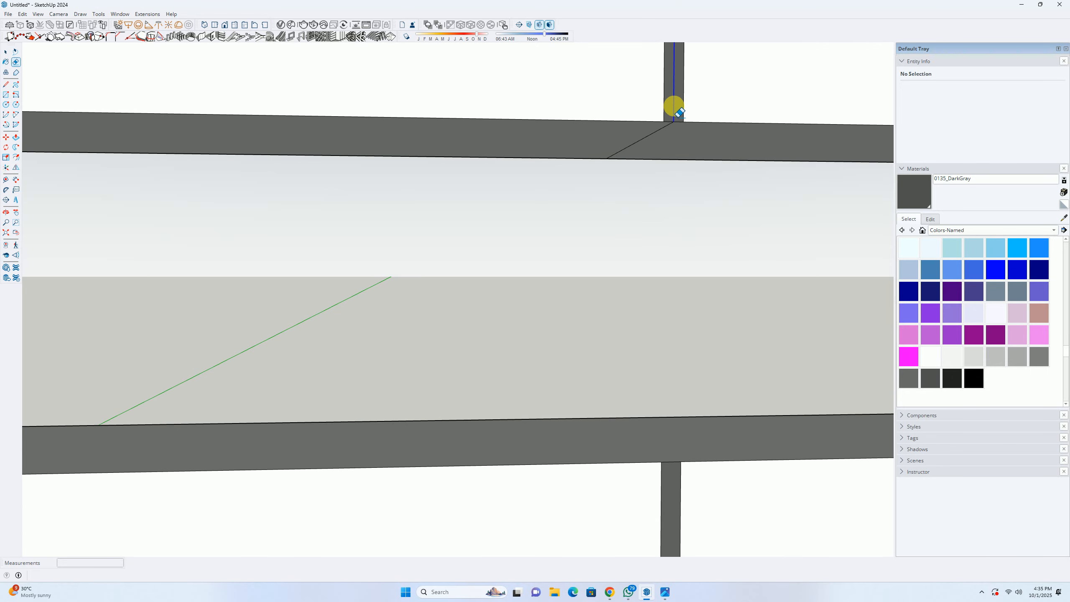
drag(675, 107, 649, 143)
Step: Examine the back wall panels within the whole room and compare their layout with the reference photo
scroll(638, 187, down, 6)
mouse_move(342, 280)
shift+middle_down()
mouse_move(248, 334)
mouse_move(47, 280)
mouse_move(128, 312)
mouse_move(317, 280)
mouse_move(418, 287)
mouse_move(439, 311)
mouse_move(313, 313)
shift+middle_up()
scroll(396, 324, down, 3)
shift+middle_drag(396, 324, 462, 311)
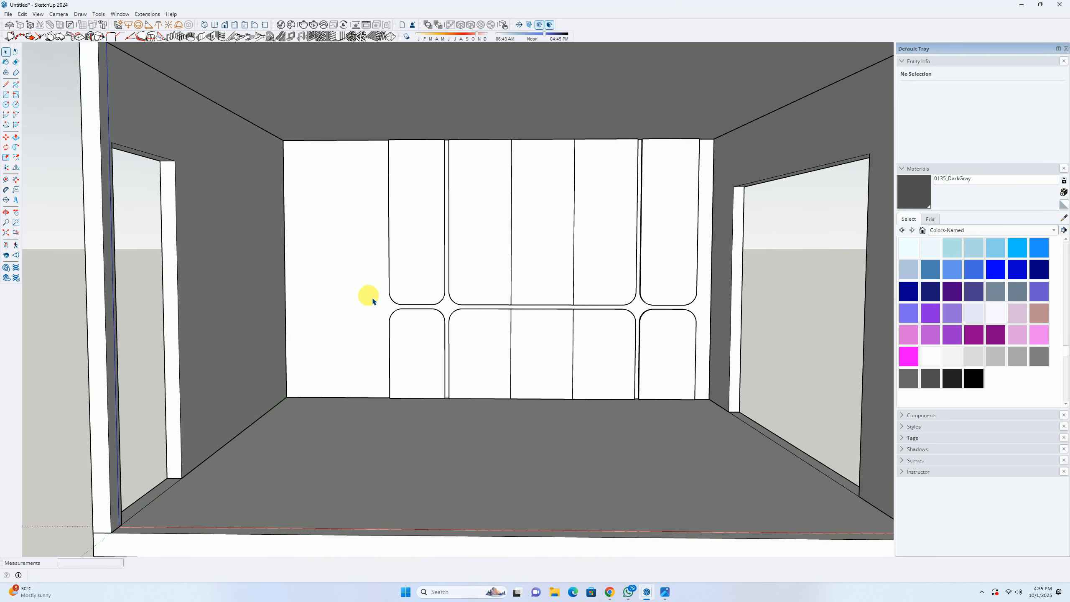
click(660, 594)
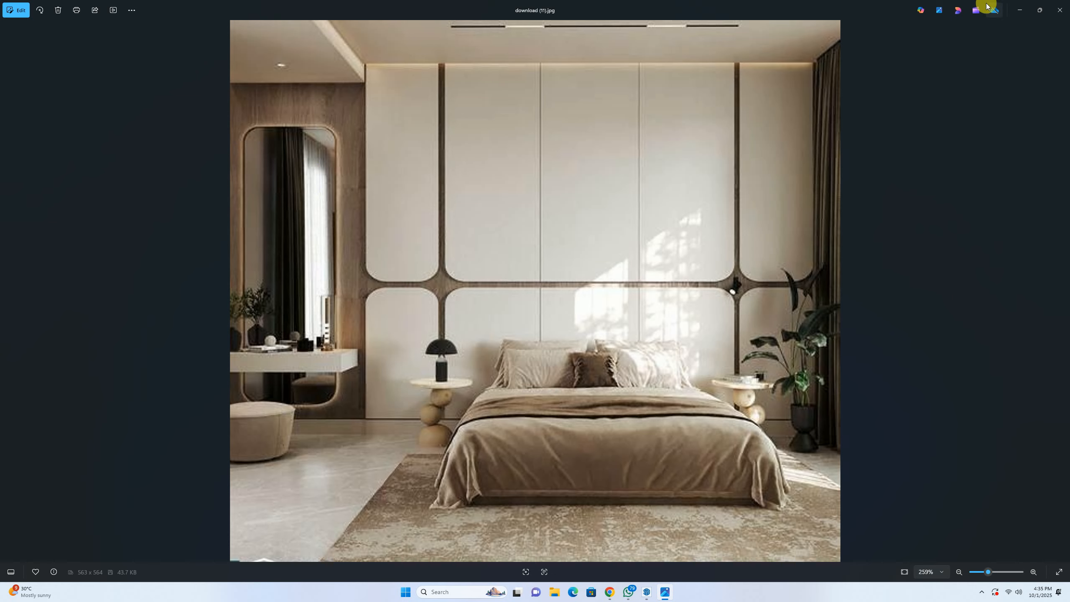
click(1023, 11)
shift+middle_drag(415, 251, 521, 256)
shift+middle_drag(505, 300, 467, 312)
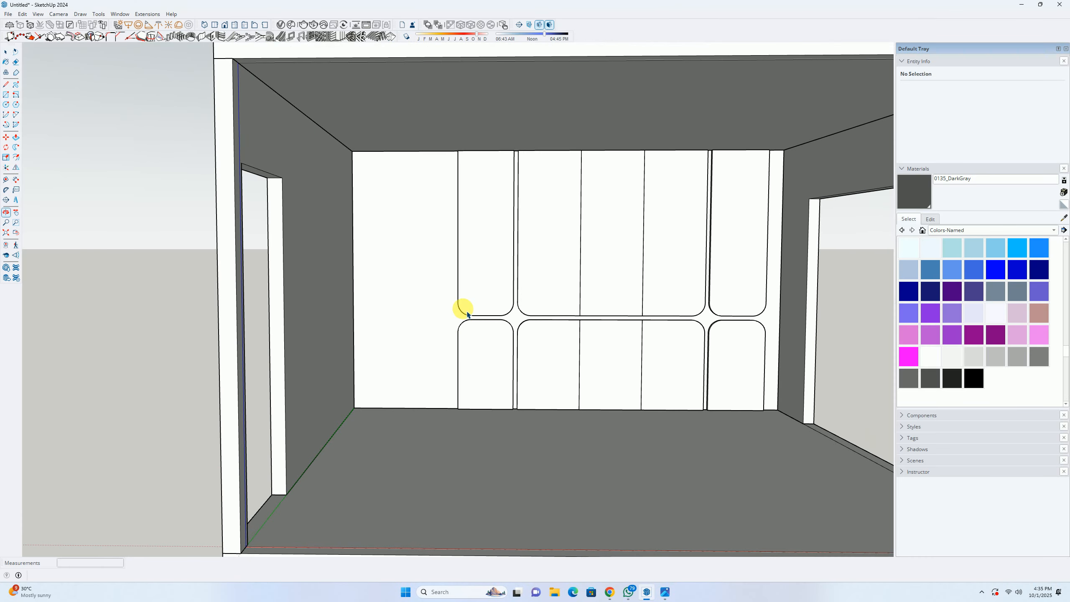
click(665, 594)
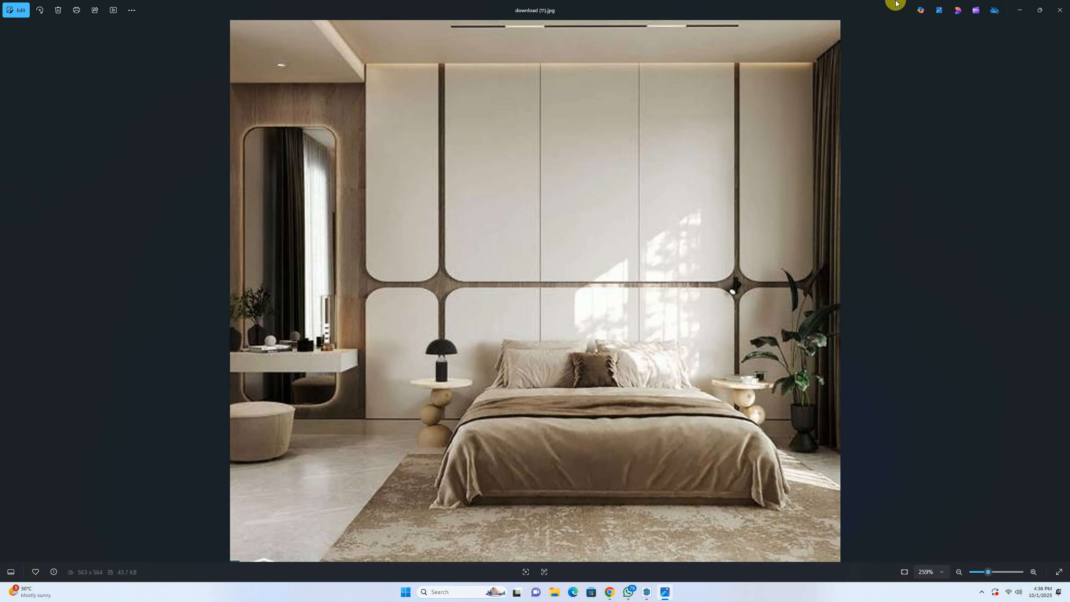
click(1020, 9)
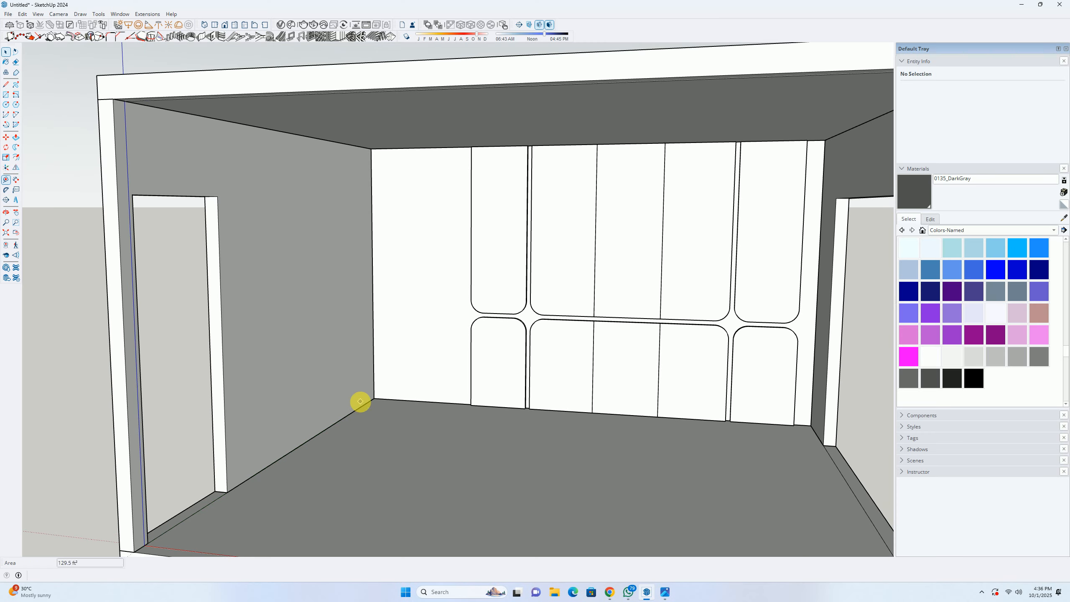
Step: Try to offset a guide 150 up from the back wall's floor edge, checking the base of the wall in the reference photo
key(t)
scroll(366, 396, up, 5)
click(414, 403)
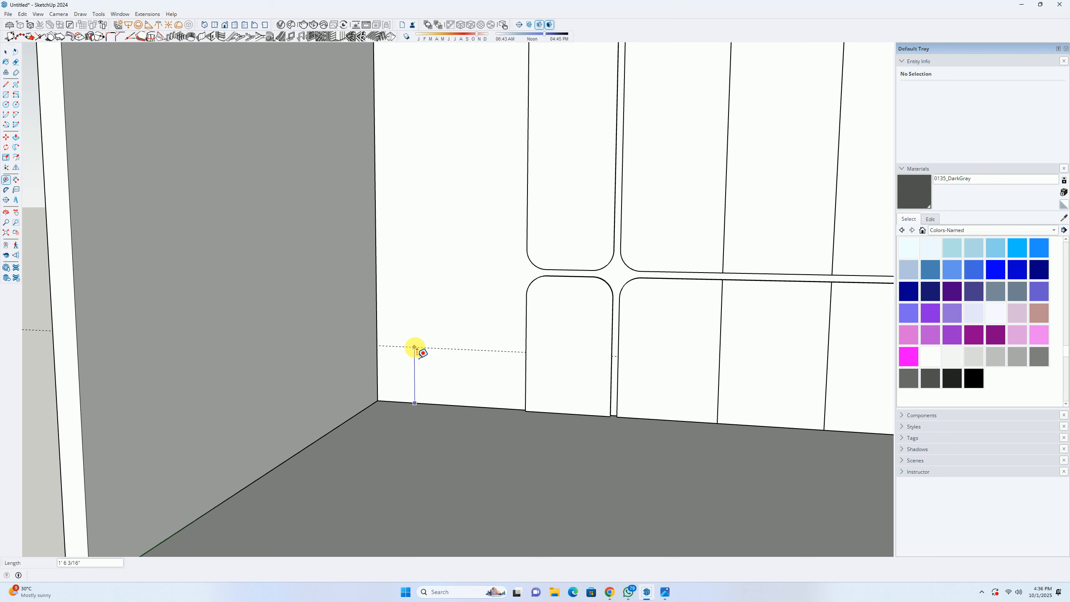
click(665, 592)
scroll(303, 409, up, 3)
scroll(286, 411, up, 4)
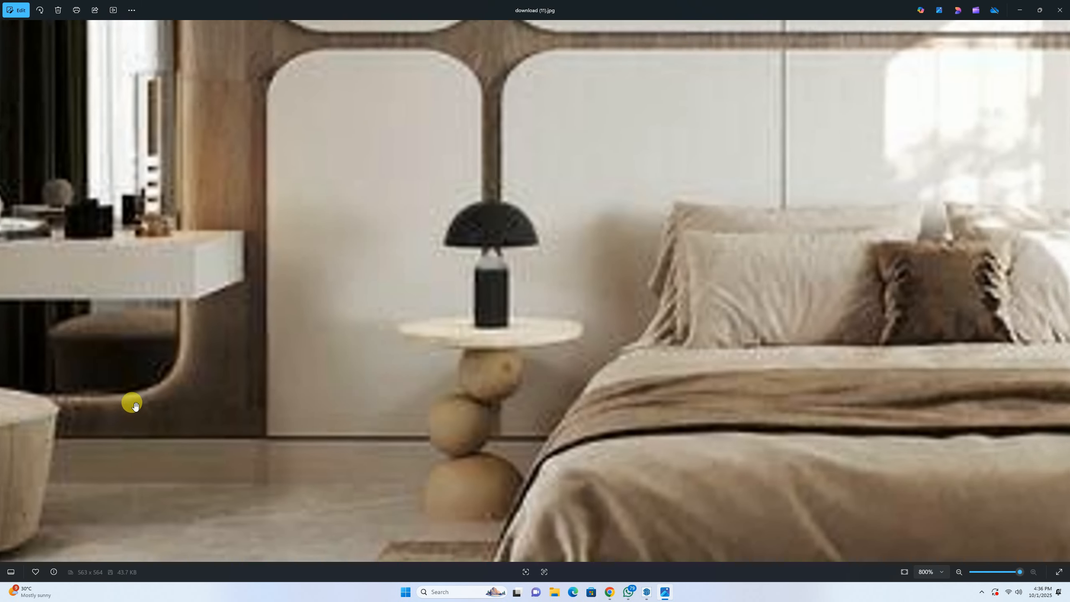
scroll(121, 434, down, 5)
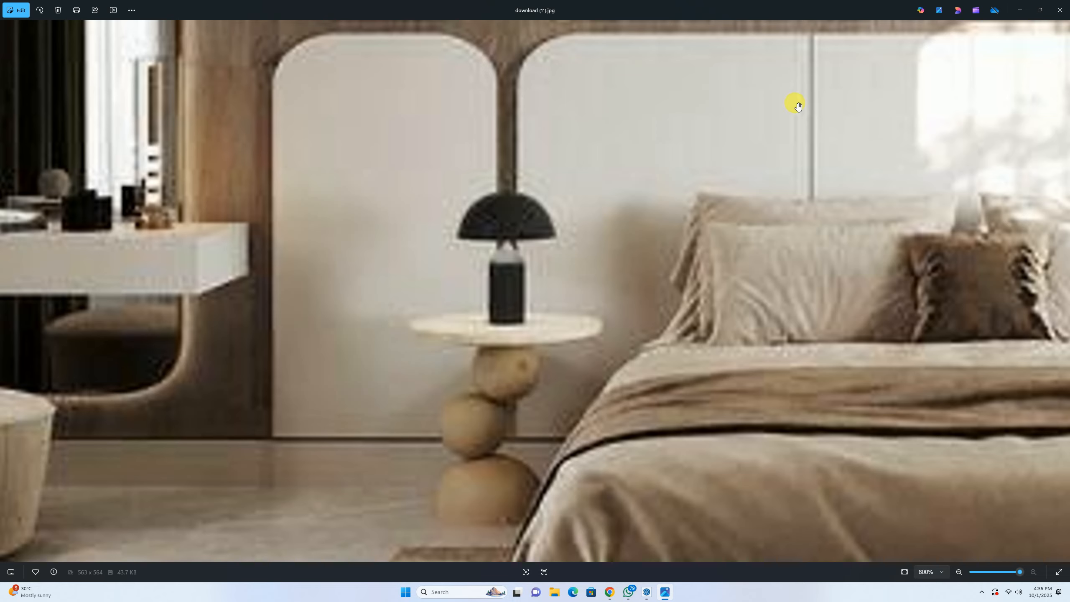
click(1020, 10)
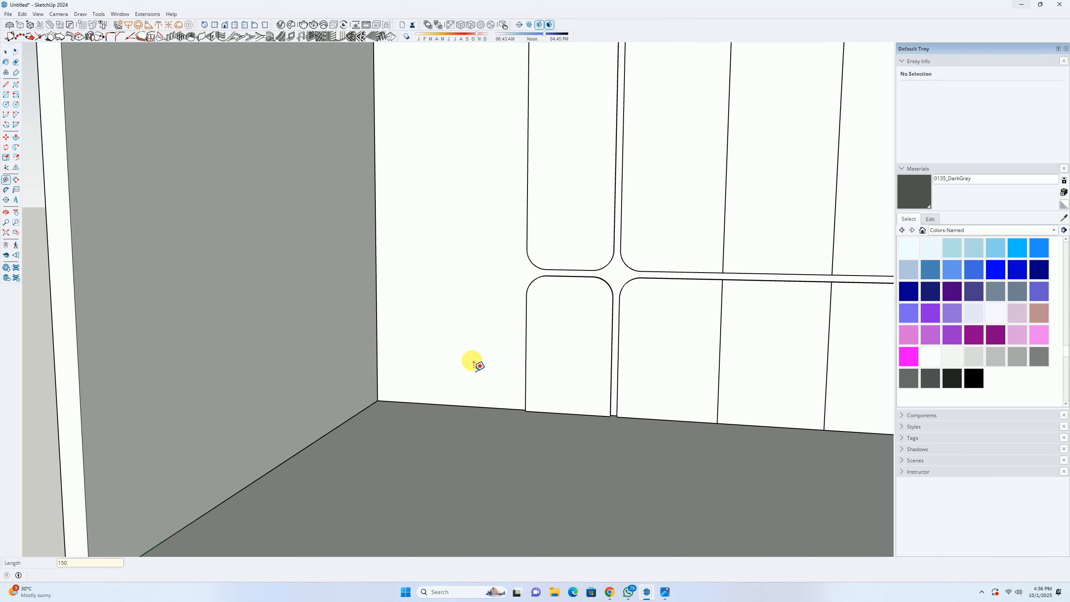
Step: Place a horizontal guide 6" above the floor edge of the vanity wall section, checking its base in the reference photo
click(454, 405)
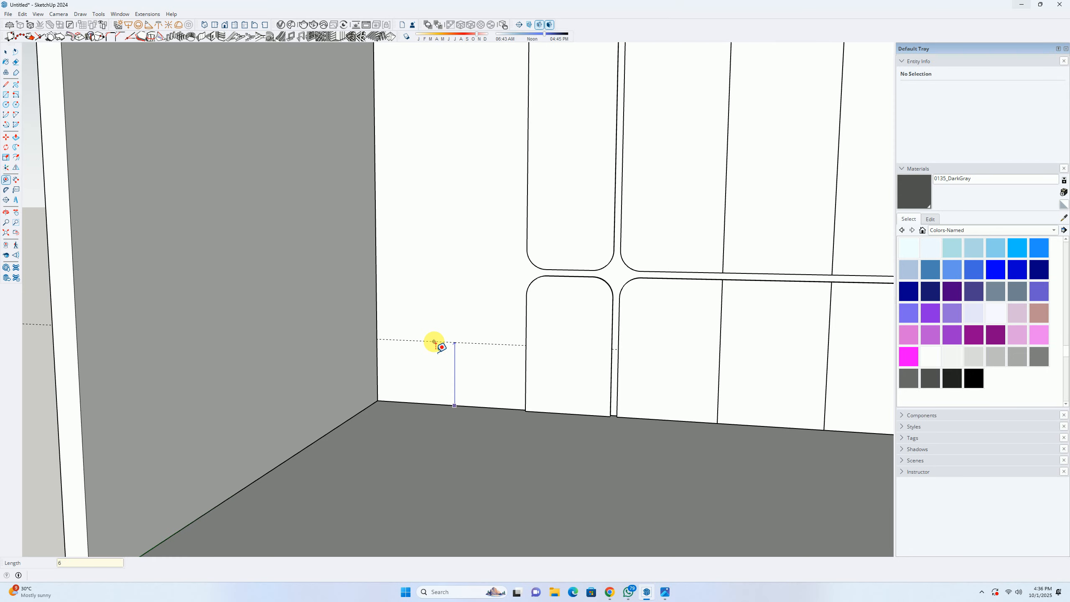
click(665, 591)
scroll(358, 388, down, 6)
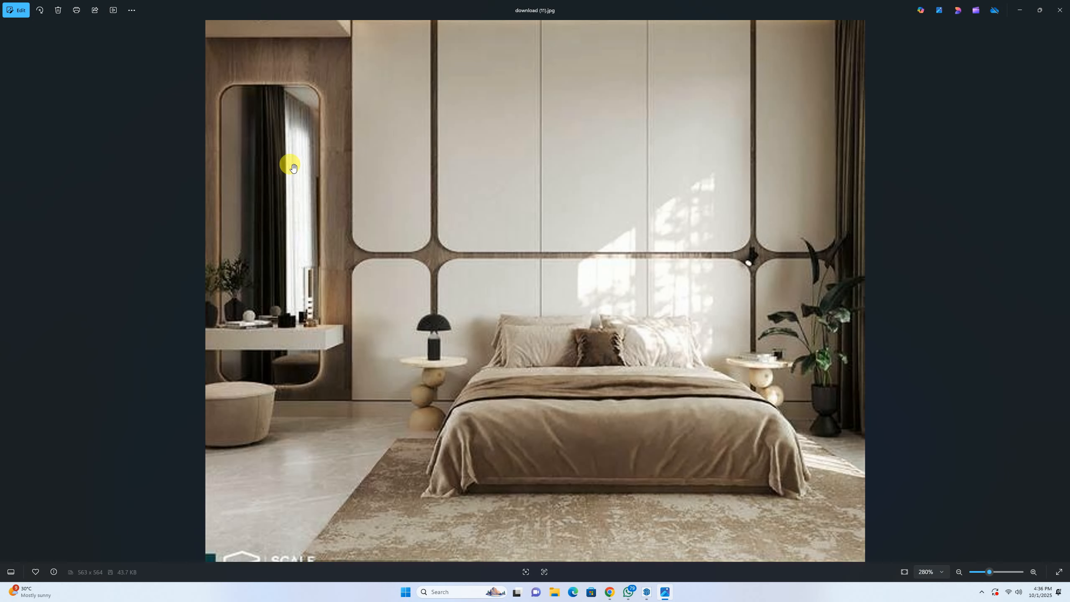
click(1019, 8)
Step: Place a vertical guide about 2' from the wall corner, midway across the vanity section, and guides 12" to either side of it
click(376, 226)
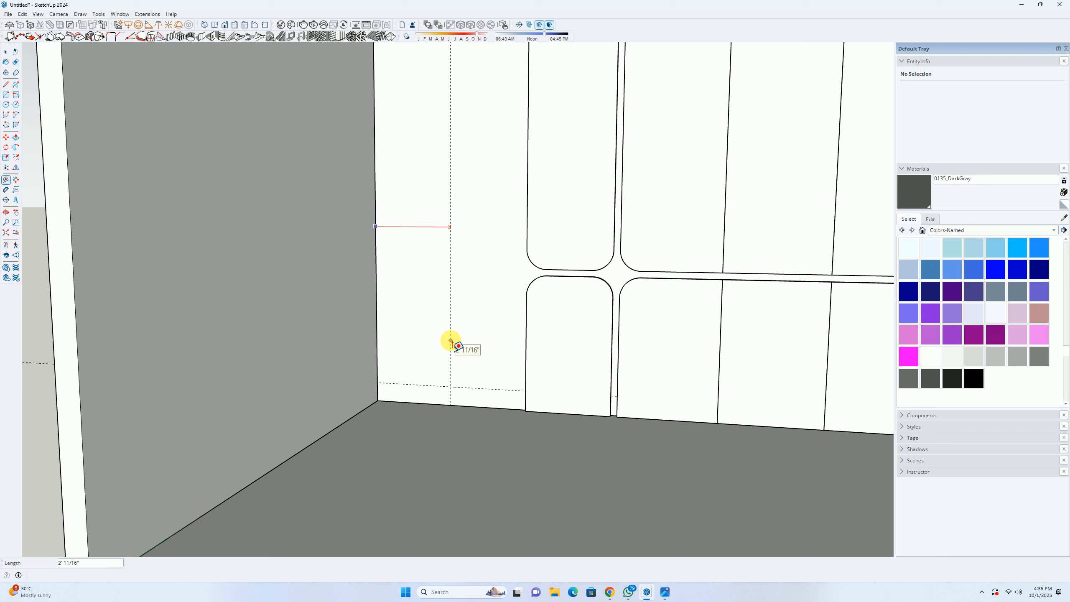
key(Return)
scroll(449, 297, up, 3)
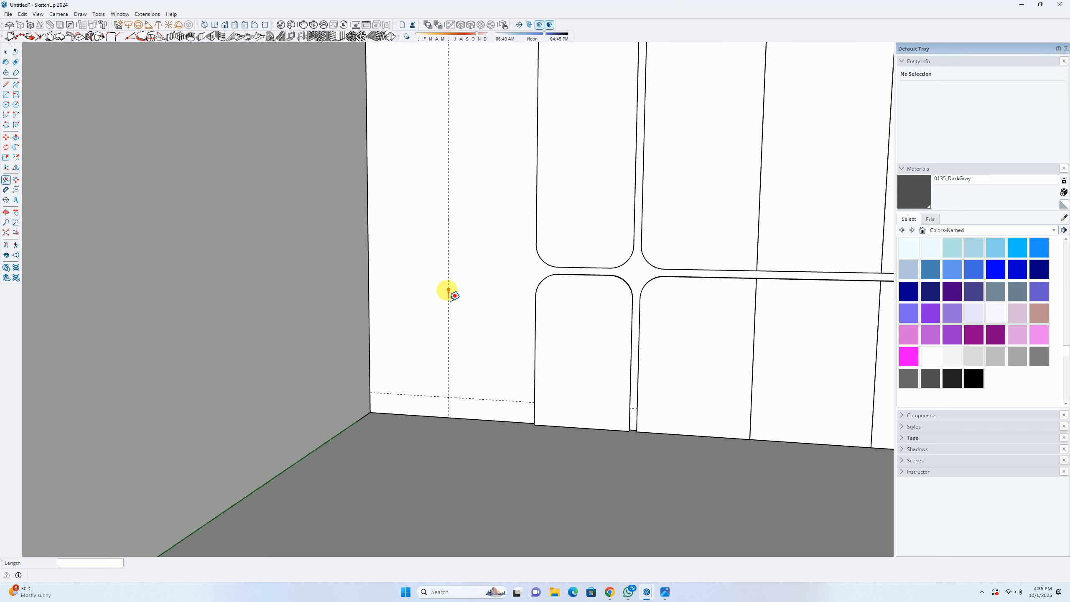
click(448, 289)
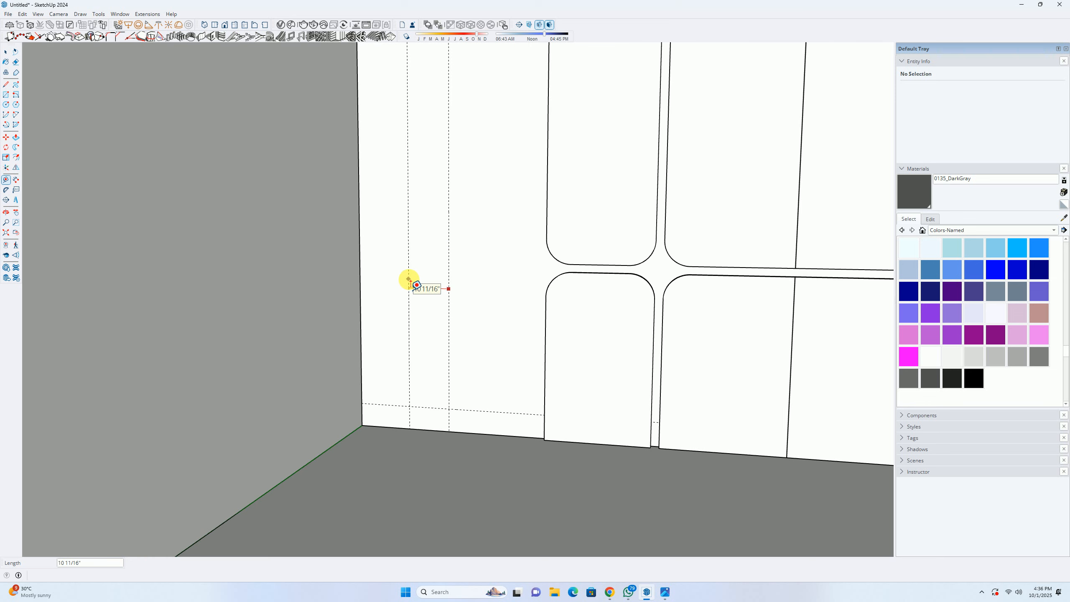
text(12)
key(Return)
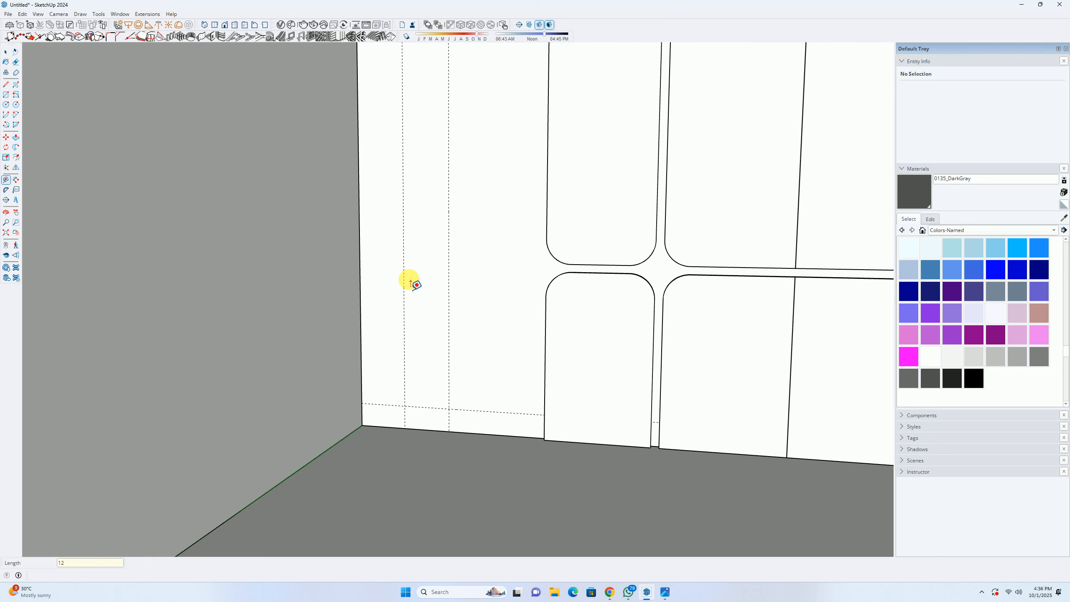
click(449, 247)
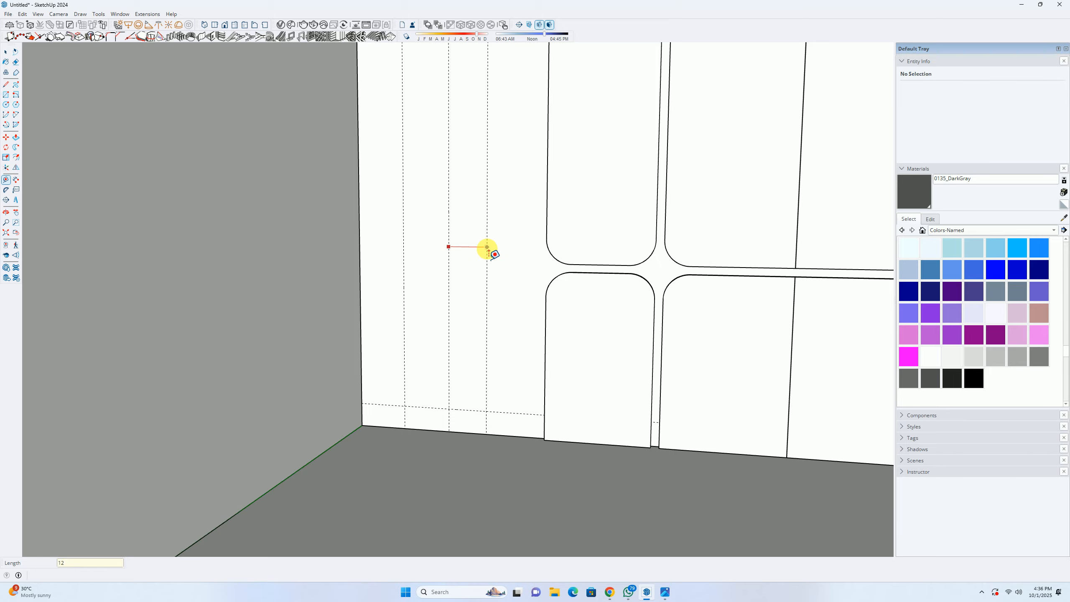
key(Return)
Step: Add a vertical guide 3" outside each of the two outer guides on the vanity wall section
middle_drag(451, 302, 513, 295)
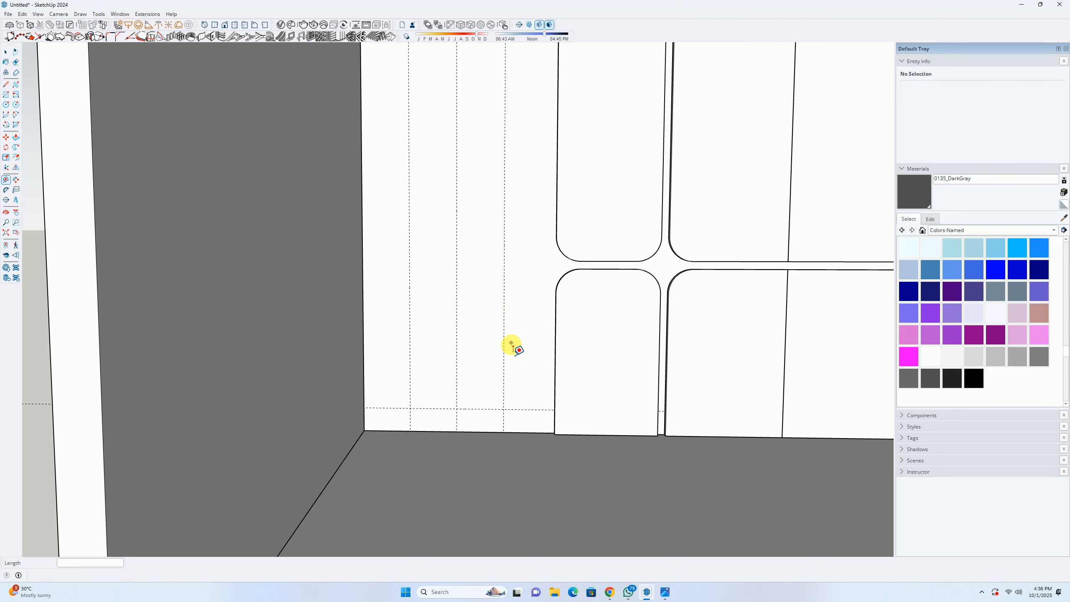
click(409, 324)
text(3)
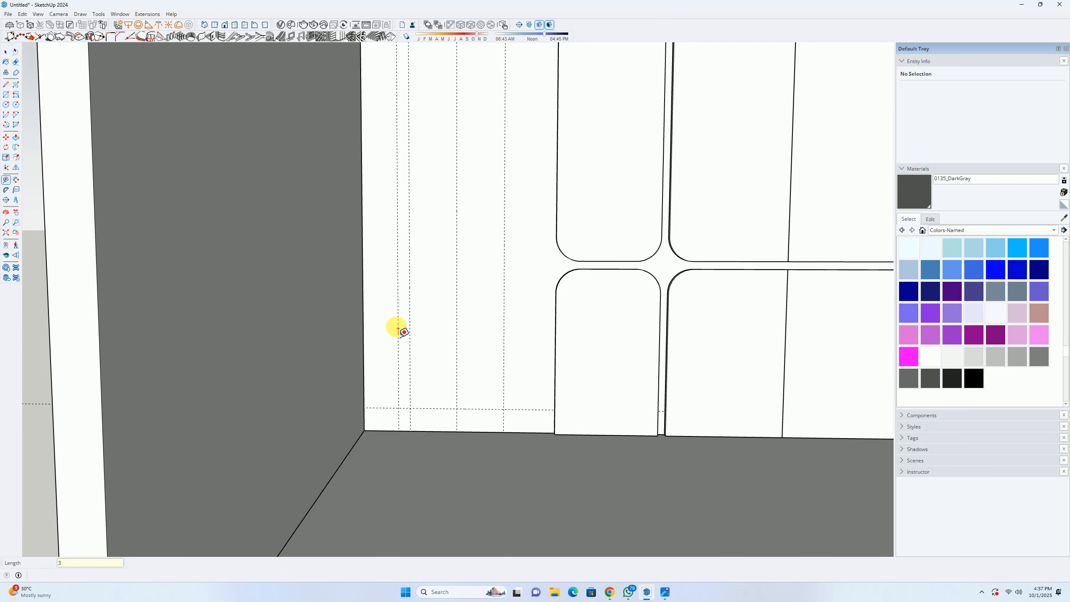
click(504, 292)
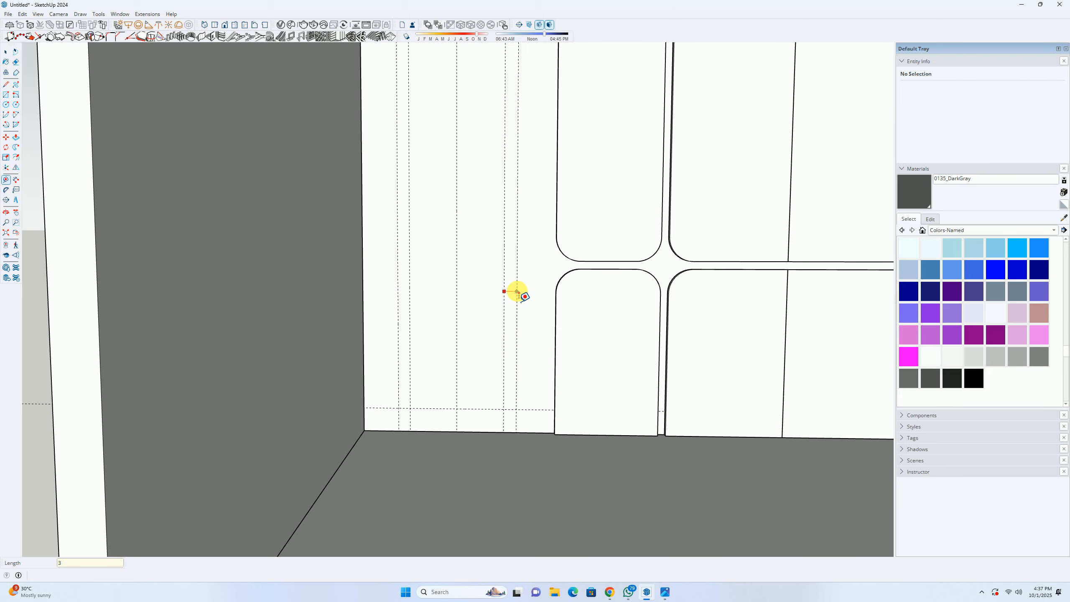
key(Return)
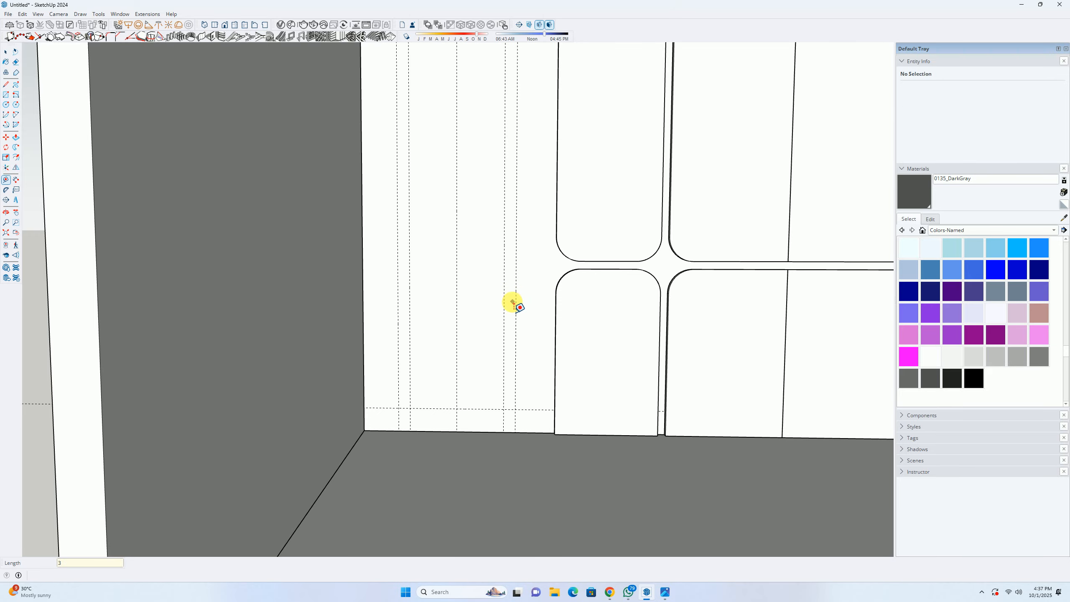
Step: Compare the mirror's height with the reference photo and place a horizontal guide 8' above the vanity section's floor edge
scroll(505, 307, down, 2)
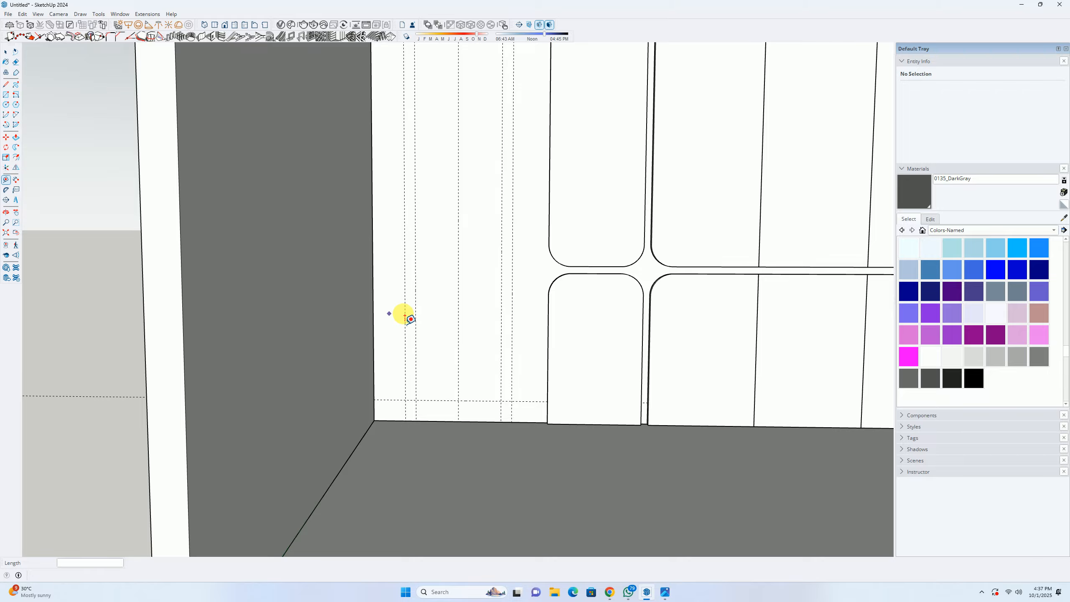
scroll(481, 329, down, 1)
scroll(481, 329, down, 1)
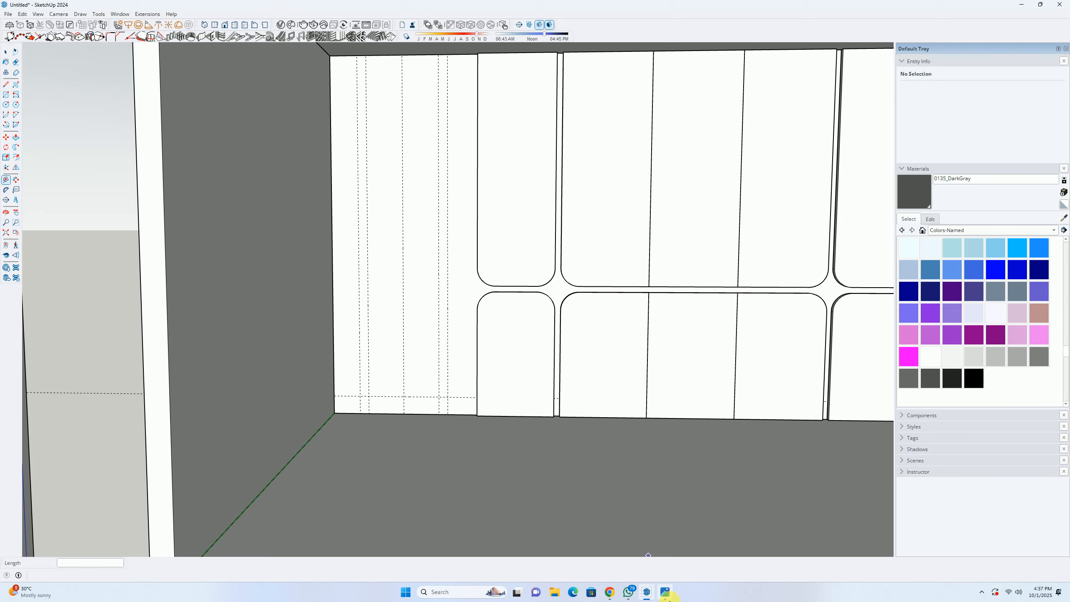
click(664, 592)
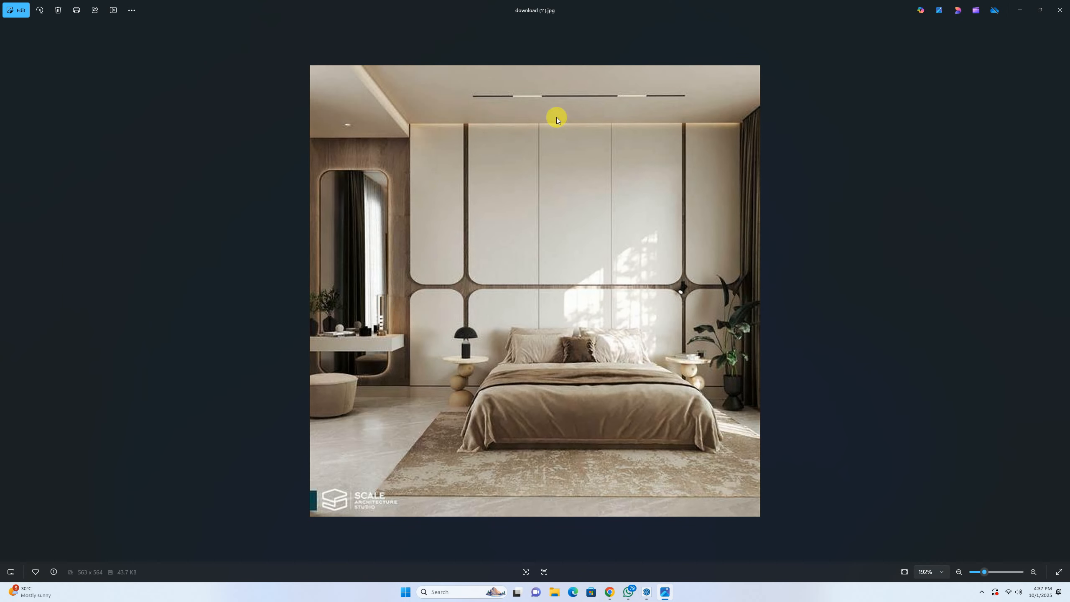
click(1016, 11)
scroll(461, 313, up, 4)
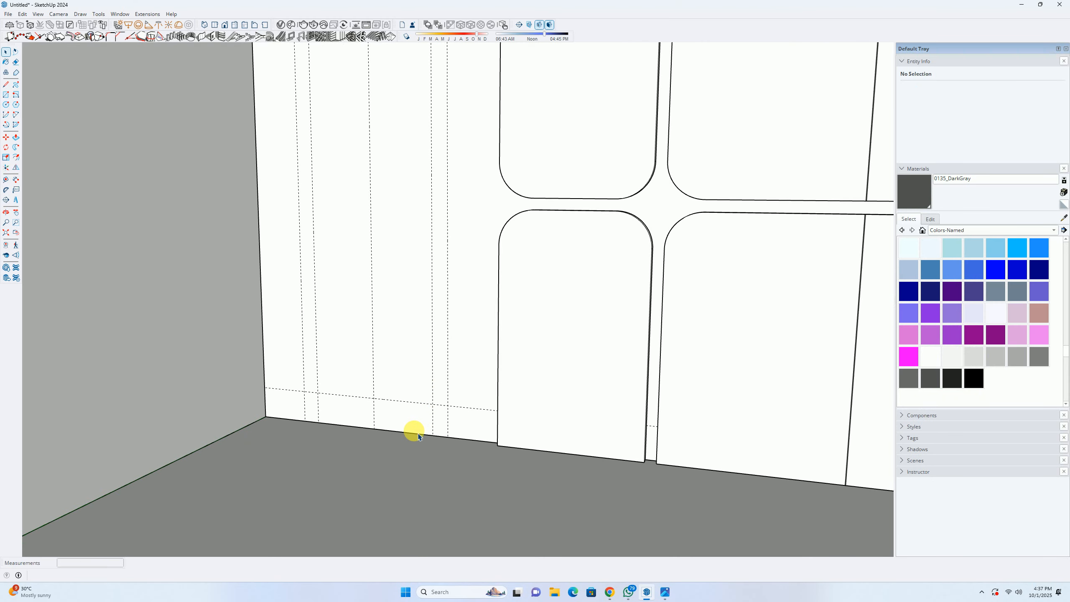
click(412, 434)
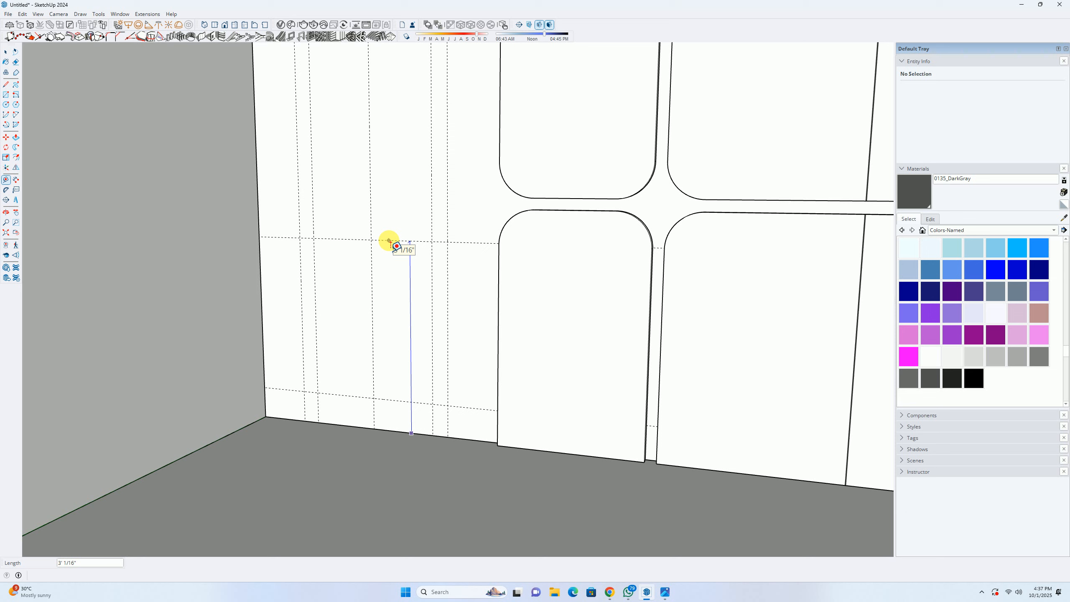
key(Up)
text(8)
key(Return)
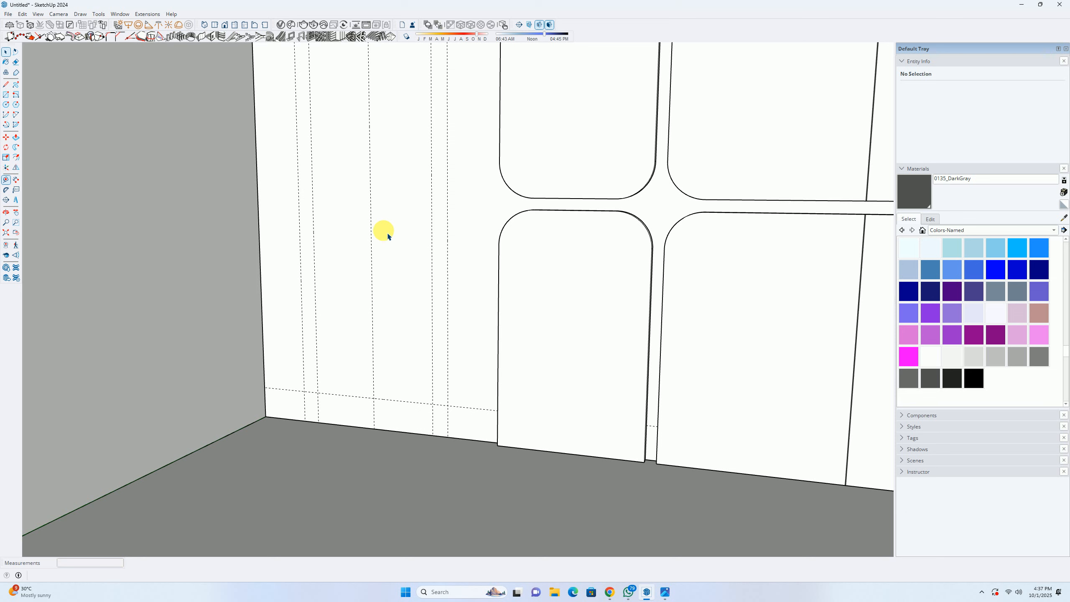
Step: Draw a 2' 6" by 7' 6" mirror rectangle between the outermost vertical guides and the two horizontal guides
scroll(382, 232, down, 3)
scroll(413, 225, down, 1)
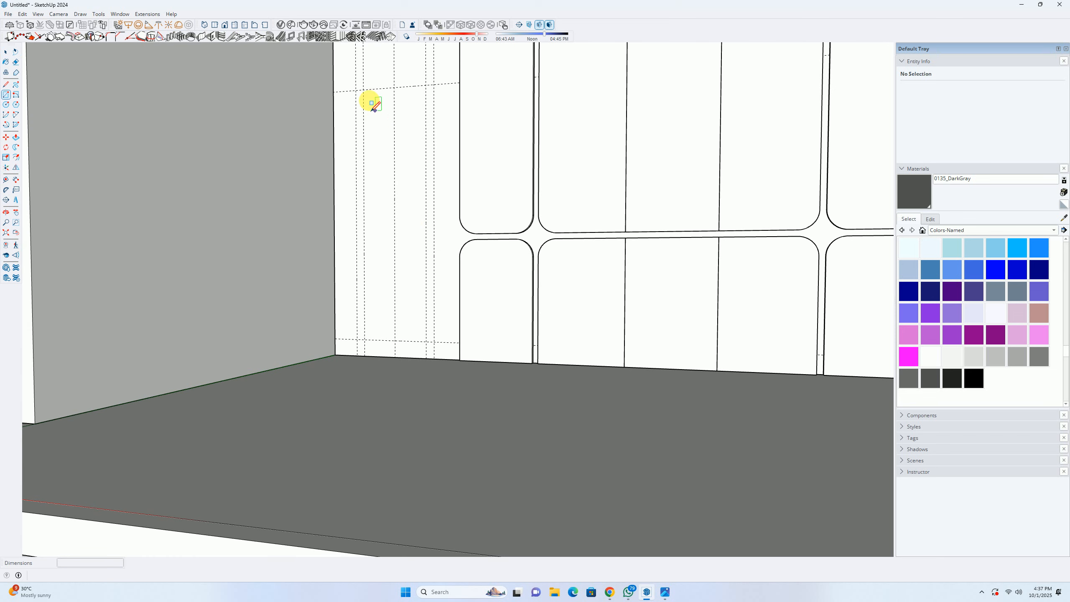
key(r)
click(357, 92)
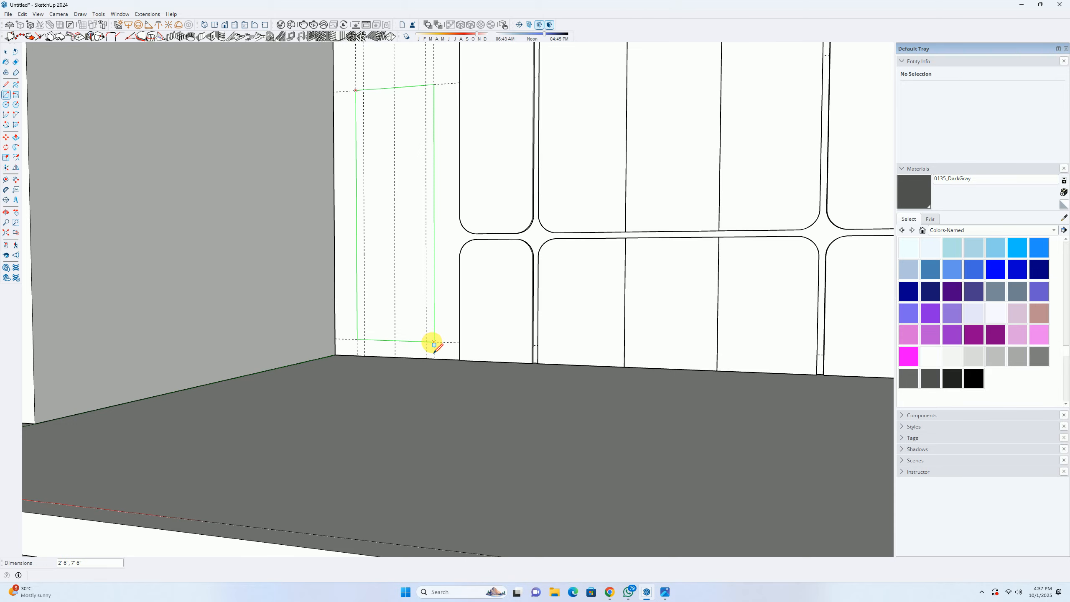
click(434, 342)
Step: Move the mirror rectangle's top edge up 6"
key(o)
drag(377, 122, 457, 245)
key(space)
scroll(458, 241, up, 2)
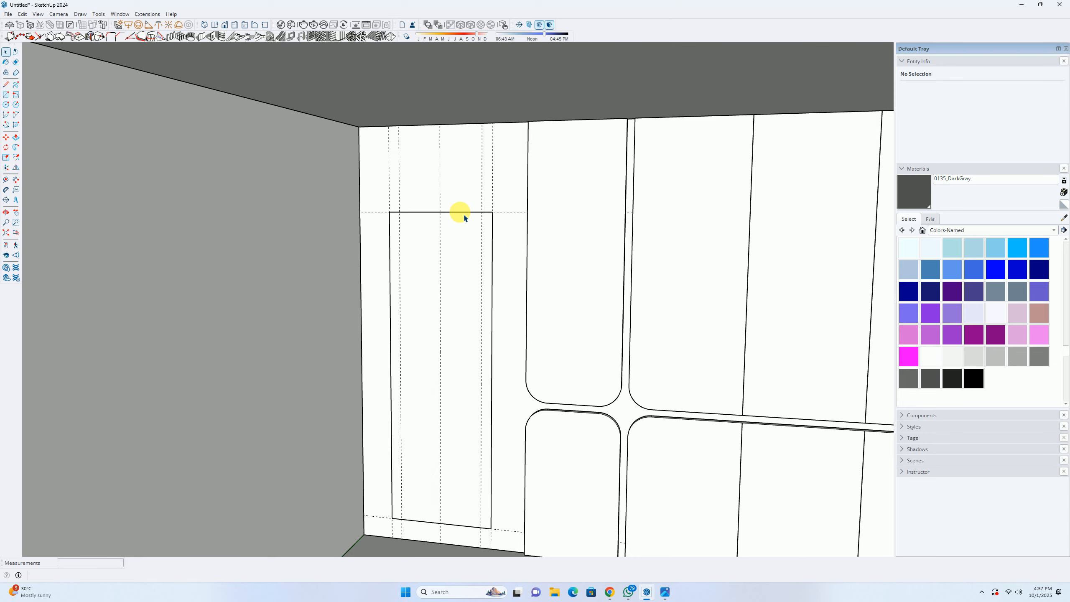
click(460, 213)
key(m)
drag(492, 213, 493, 186)
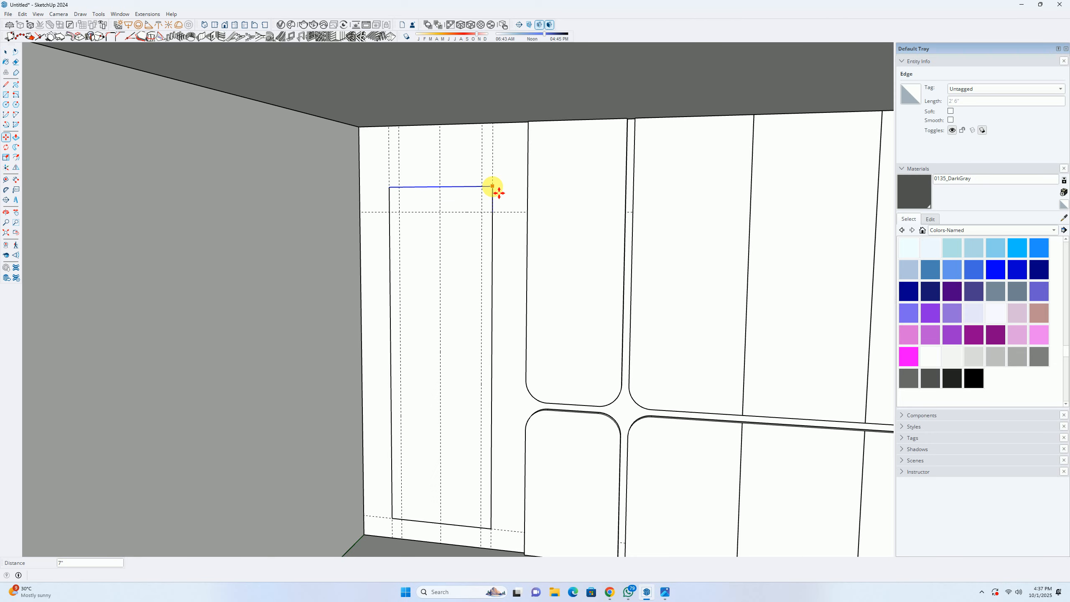
key(Return)
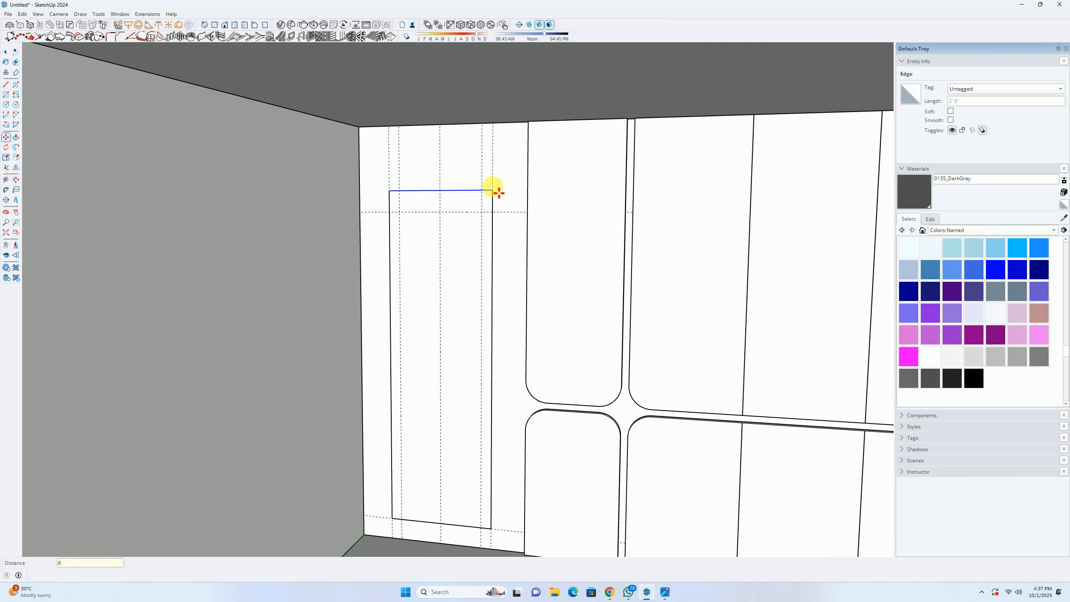
Step: Erase all construction guides around the mirror rectangle, undoing the erase stroke that catches its outline
scroll(433, 215, up, 3)
key(e)
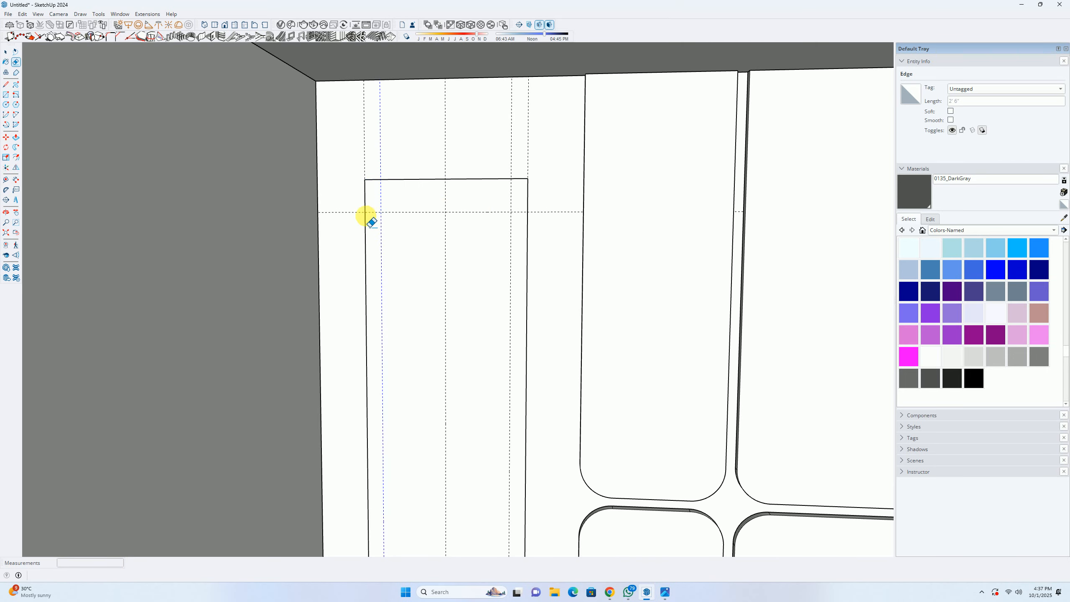
drag(366, 216, 402, 251)
key(ctrl+z)
mouse_move(401, 209)
mouse_down()
mouse_move(376, 214)
mouse_move(479, 252)
mouse_move(488, 211)
mouse_up()
scroll(475, 218, down, 4)
scroll(507, 458, up, 5)
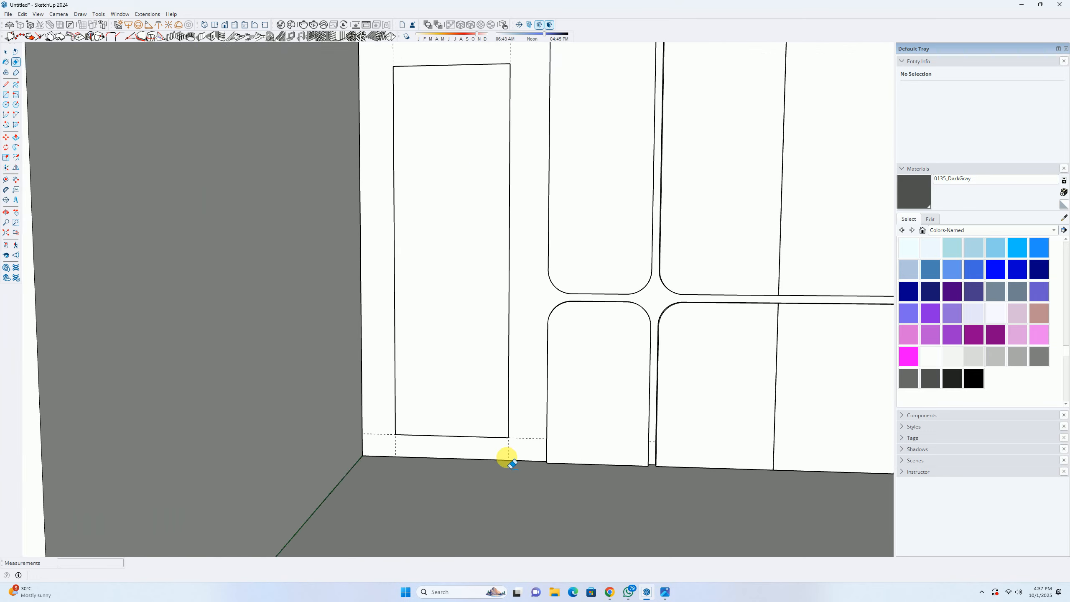
scroll(507, 458, up, 2)
drag(516, 437, 327, 431)
scroll(356, 390, down, 3)
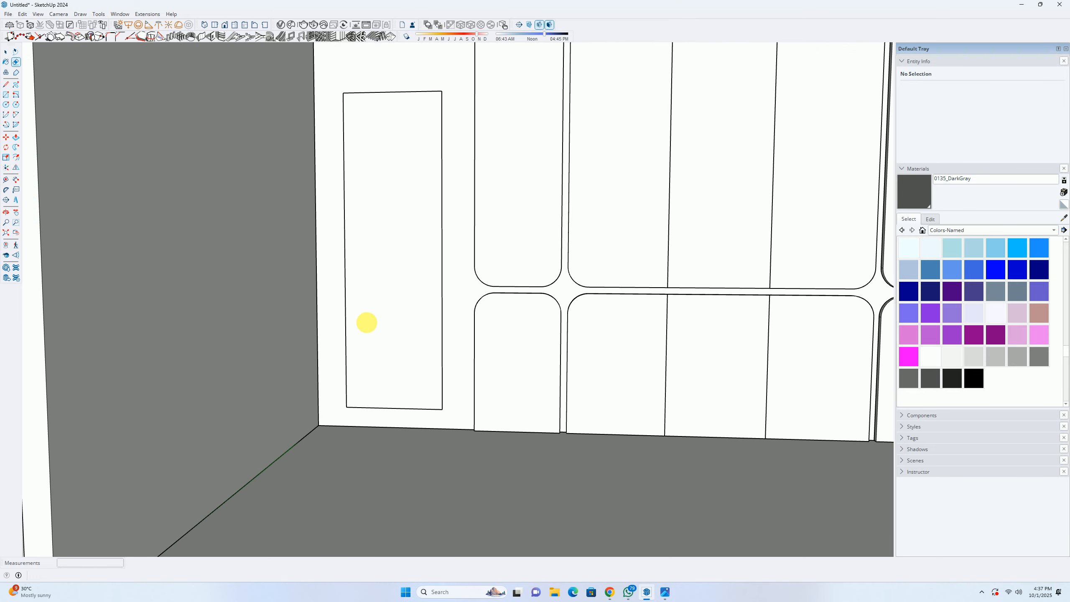
Step: Make the mirror rectangle's face and its edges a group
middle_drag(367, 323, 380, 270)
key(space)
double_click(380, 272)
right_click(380, 275)
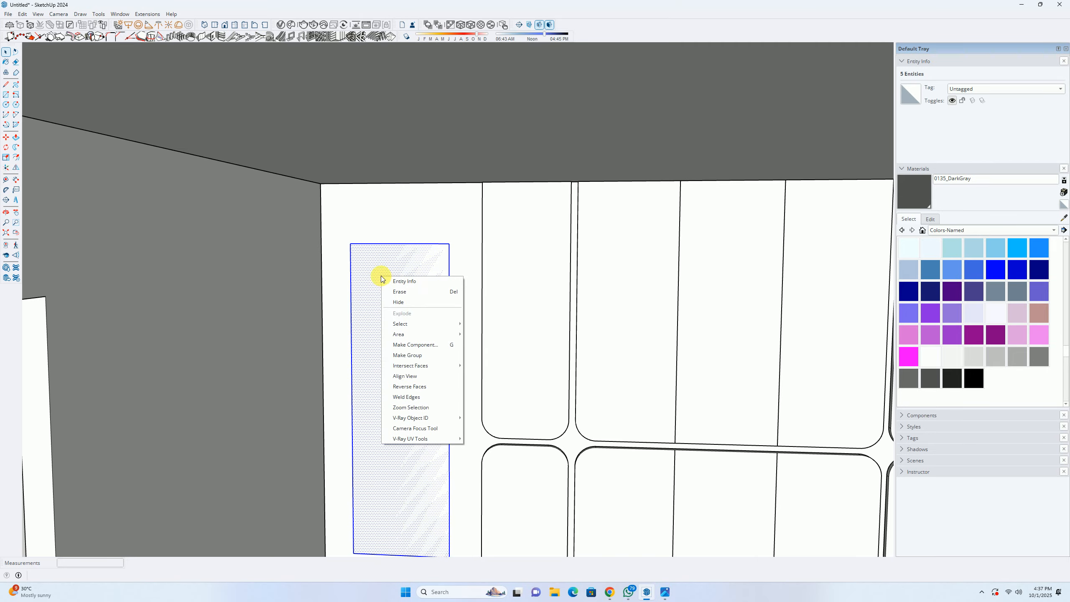
click(406, 356)
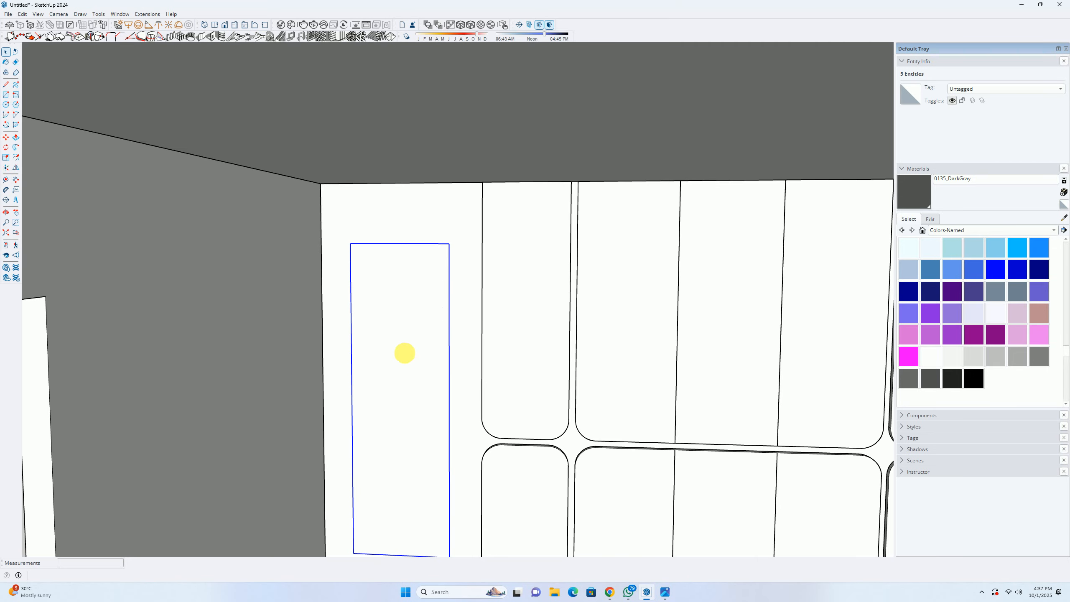
Step: Open the mirror group and place a vertical guide 5" inside its left edge, checking the corner rounding in the reference photo
double_click(385, 294)
key(t)
scroll(375, 295, up, 3)
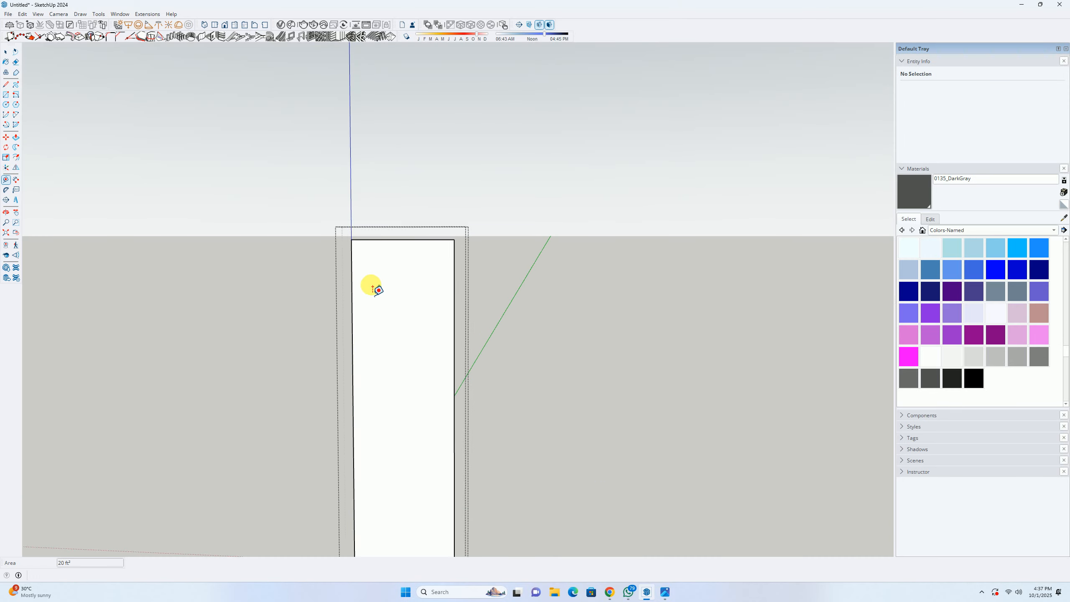
click(345, 244)
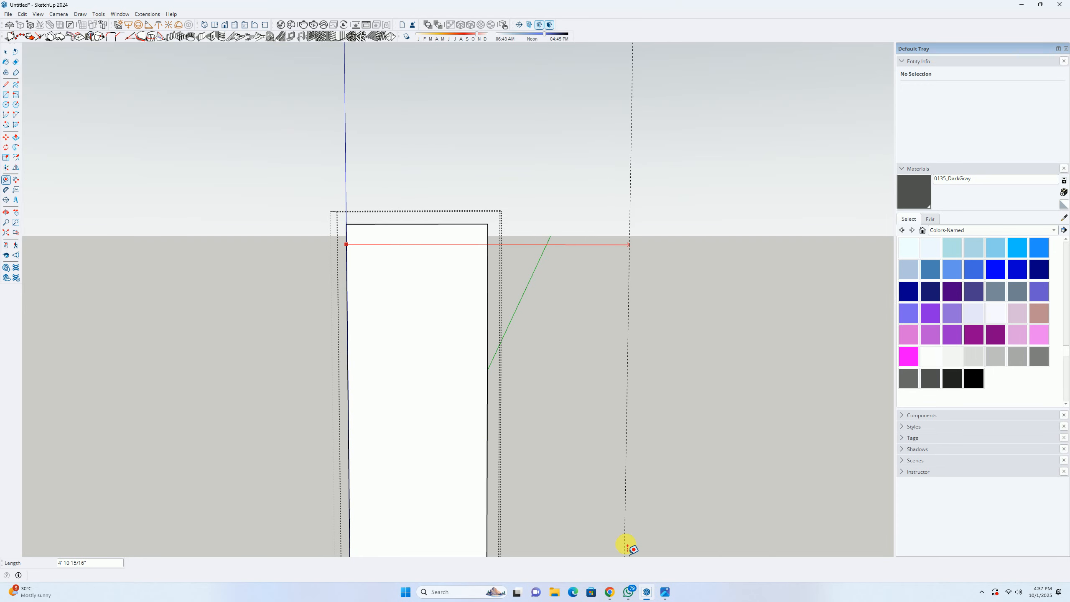
click(665, 592)
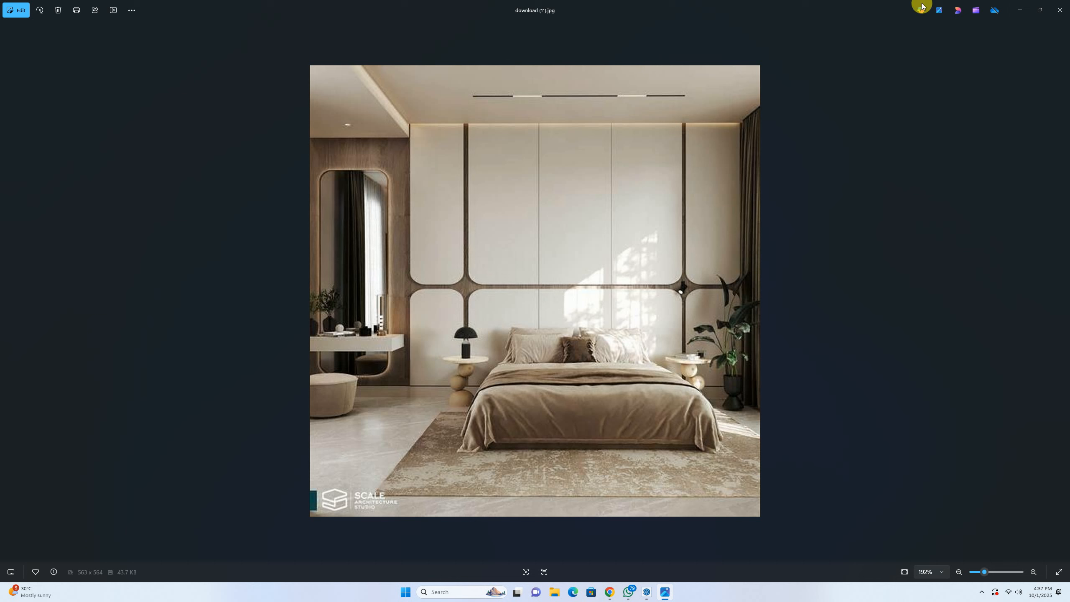
click(1023, 10)
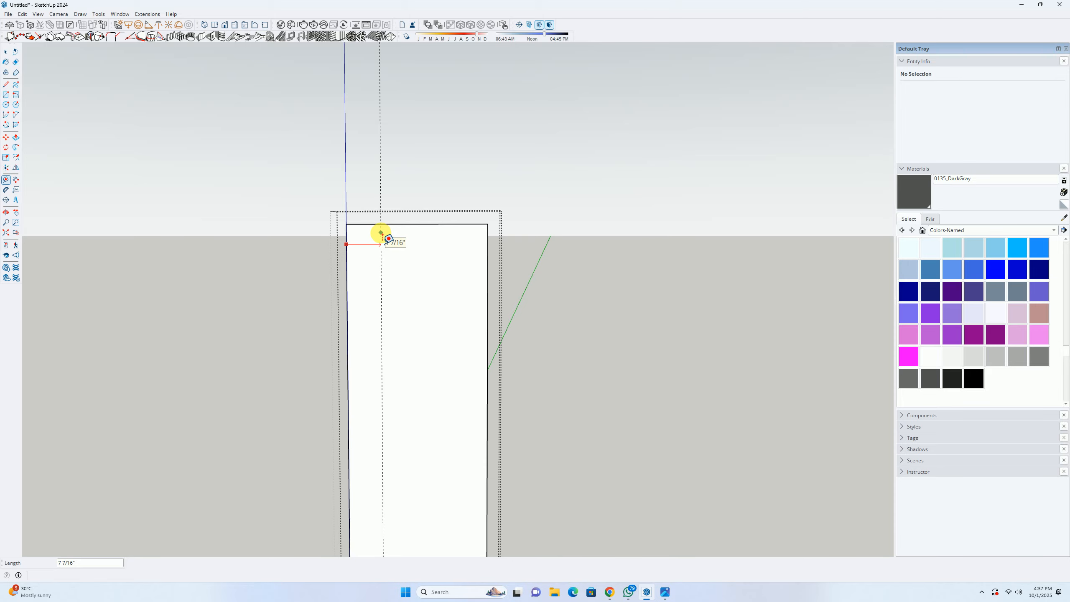
text(5)
key(Return)
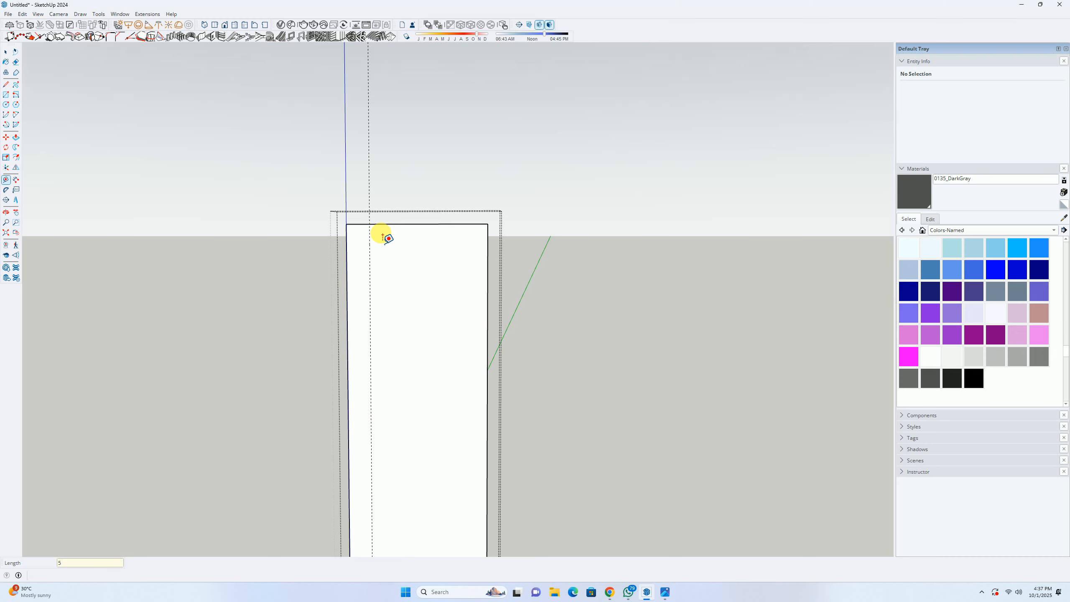
Step: Place guides 5" below the mirror's top edge and 5" inside its right edge
scroll(383, 236, up, 2)
click(374, 217)
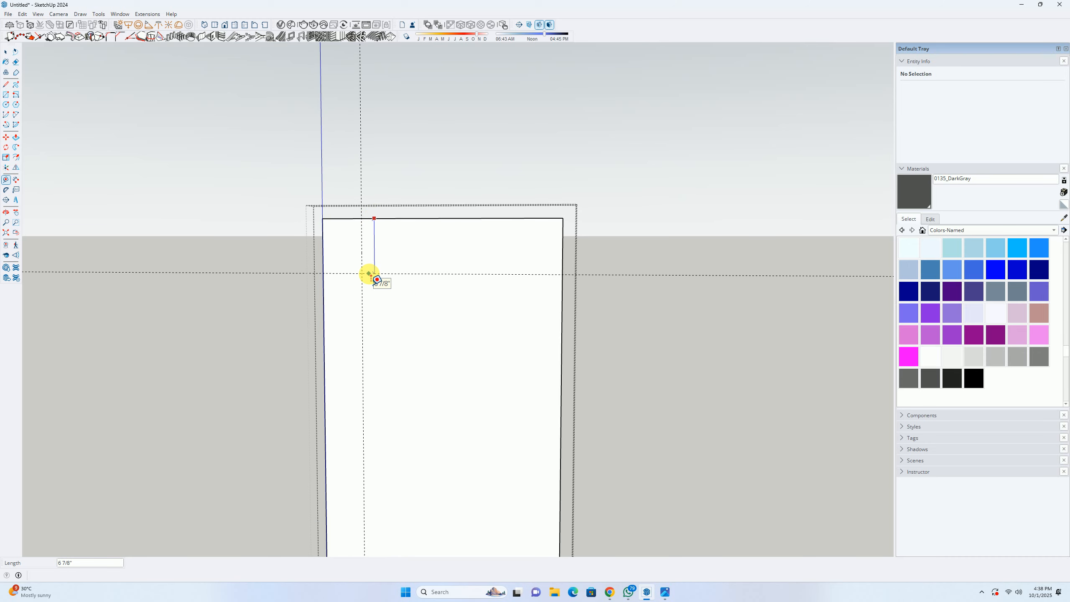
text(5)
key(Return)
click(564, 242)
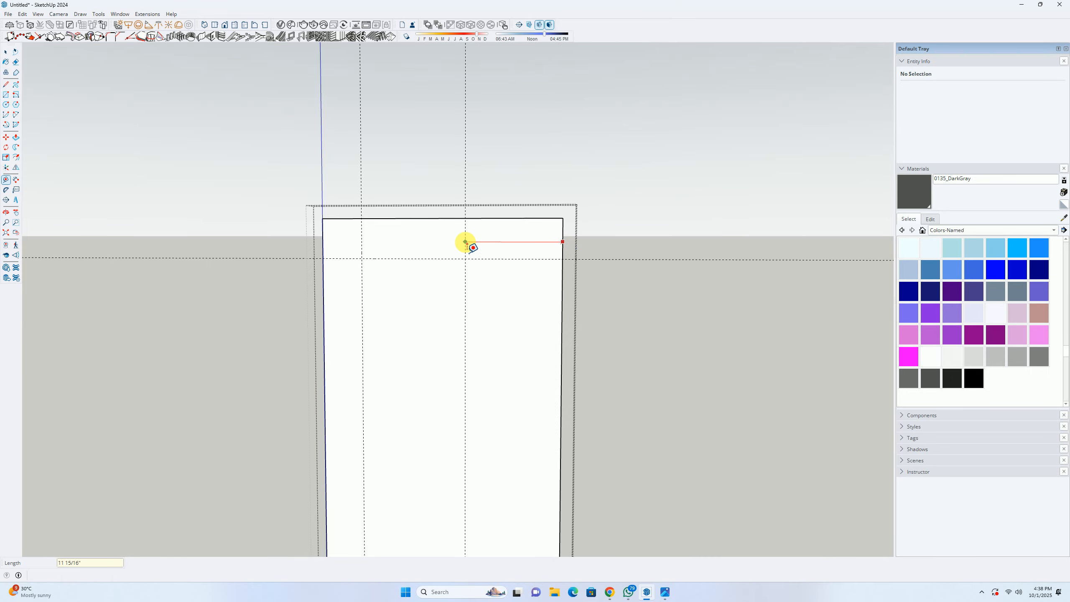
text(5)
key(Return)
scroll(457, 239, down, 3)
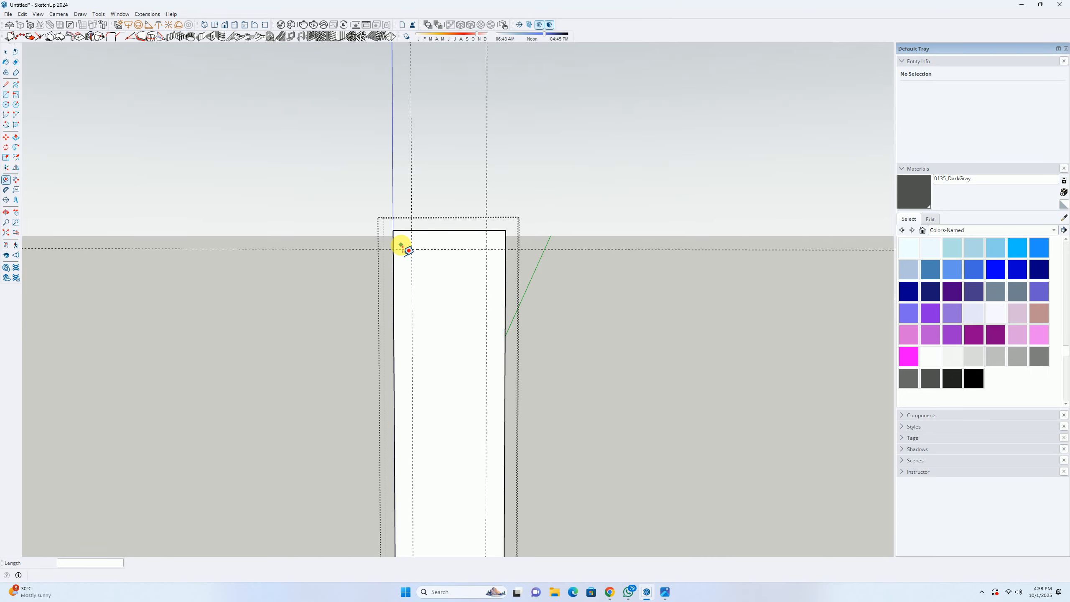
Step: Round the mirror's two top corners with 5" radius arcs tangent to its edges, drawn between the guide intersections
key(space)
scroll(422, 269, up, 1)
key(c)
scroll(420, 253, up, 1)
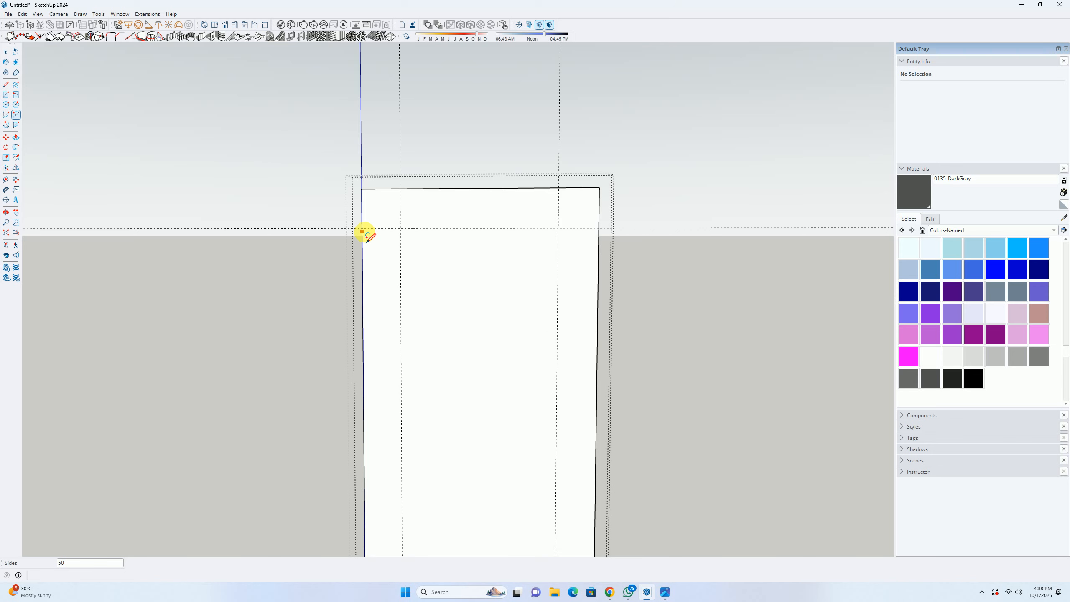
click(362, 228)
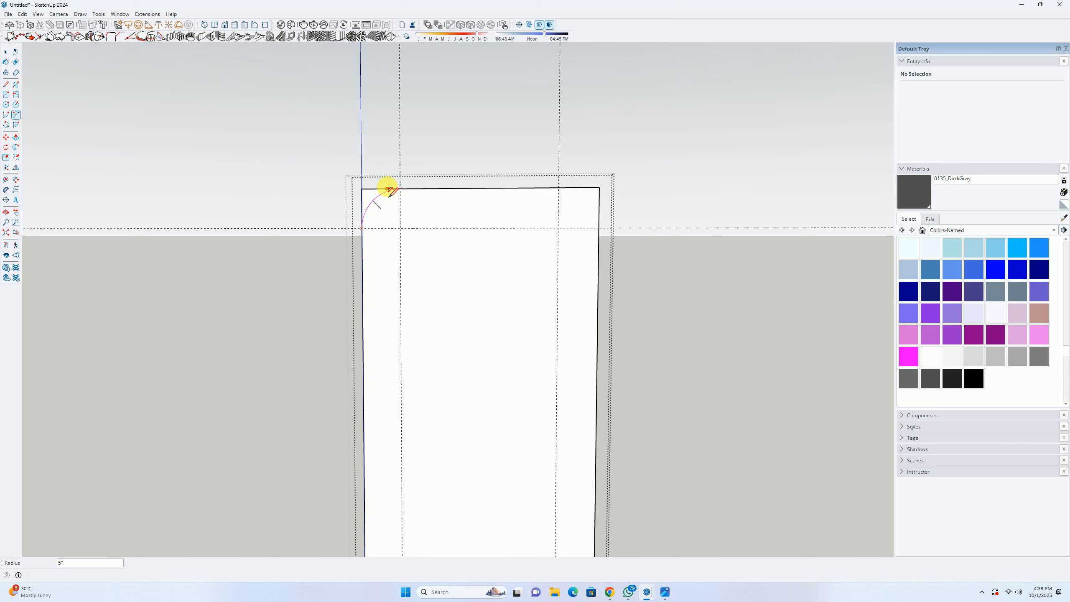
click(388, 189)
shift+middle_drag(485, 203, 357, 180)
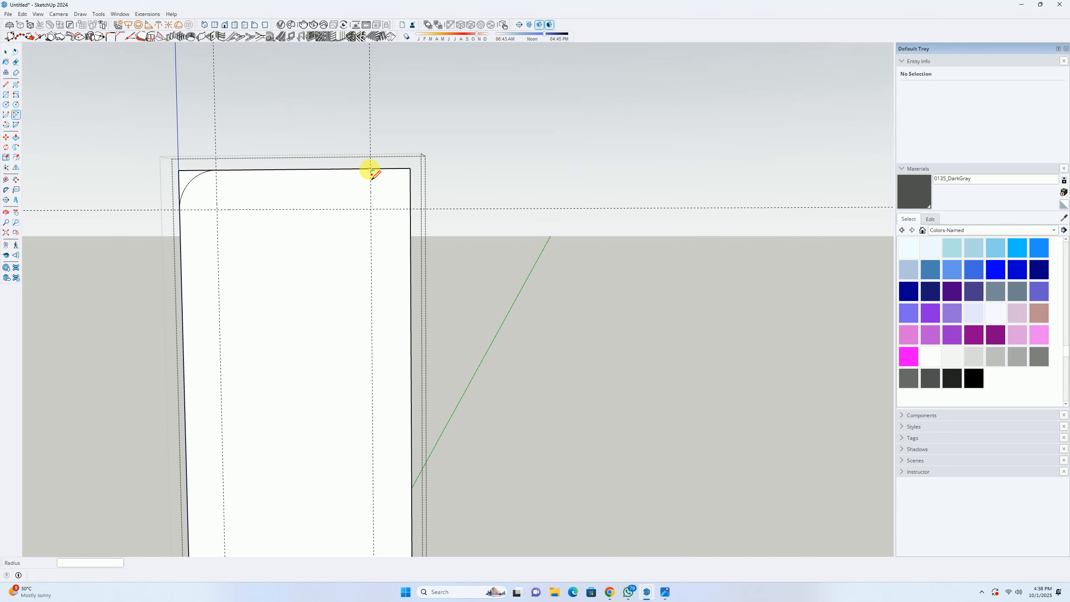
click(370, 170)
click(411, 209)
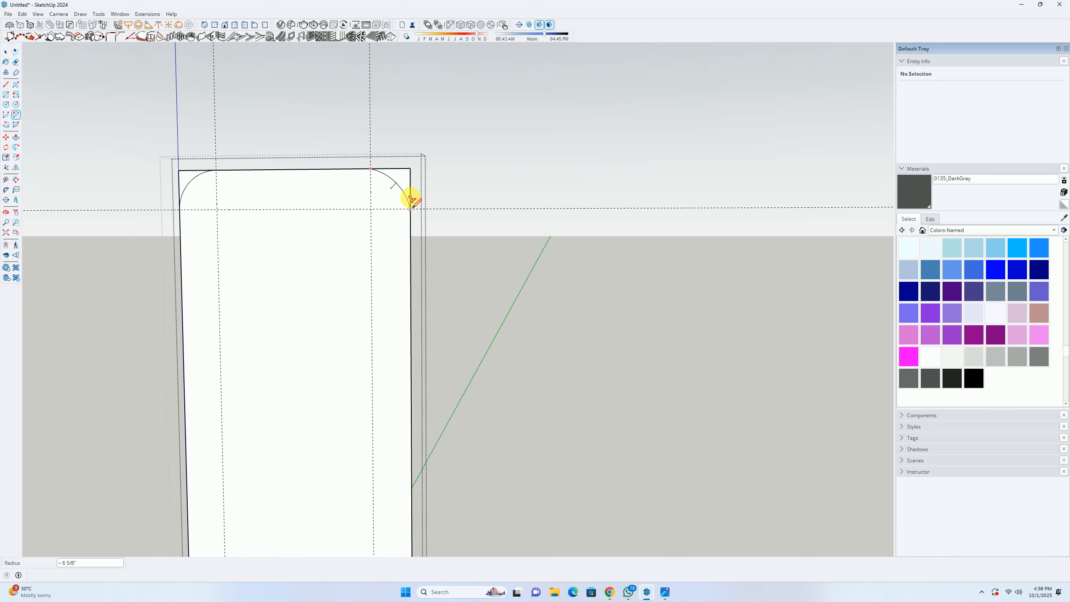
click(411, 196)
Step: Place a horizontal guide 5" above the mirror's bottom edge
scroll(410, 188, down, 4)
shift+middle_drag(373, 460, 370, 318)
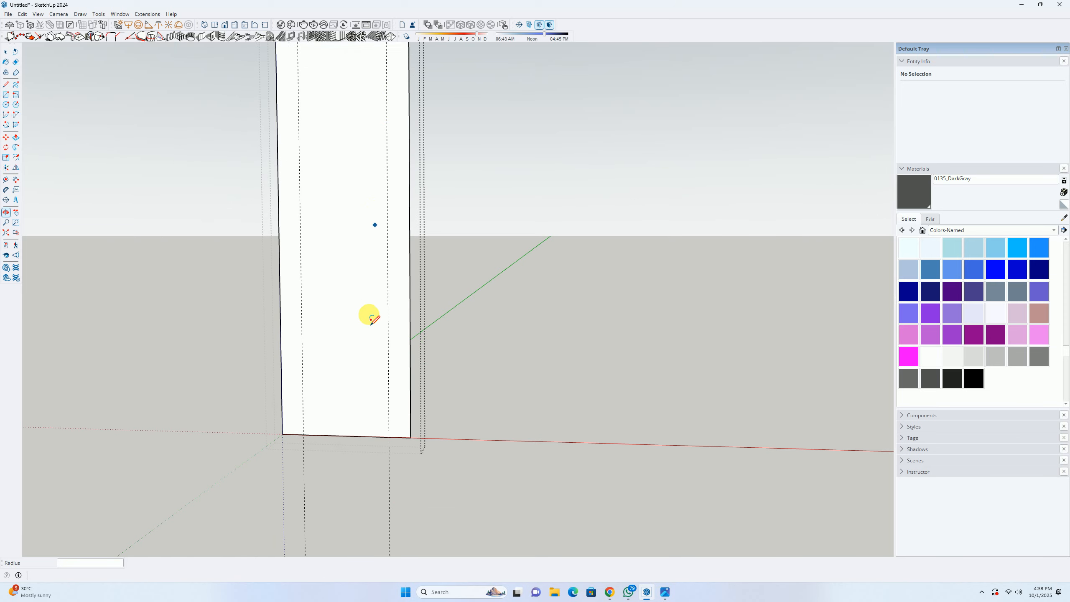
key(space)
key(t)
click(346, 435)
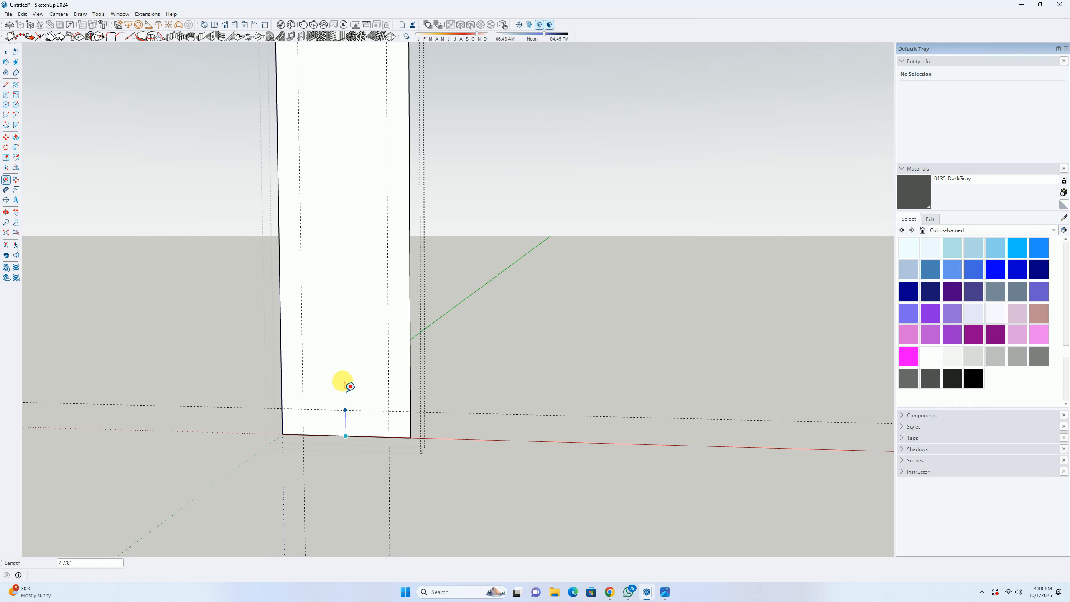
click(339, 371)
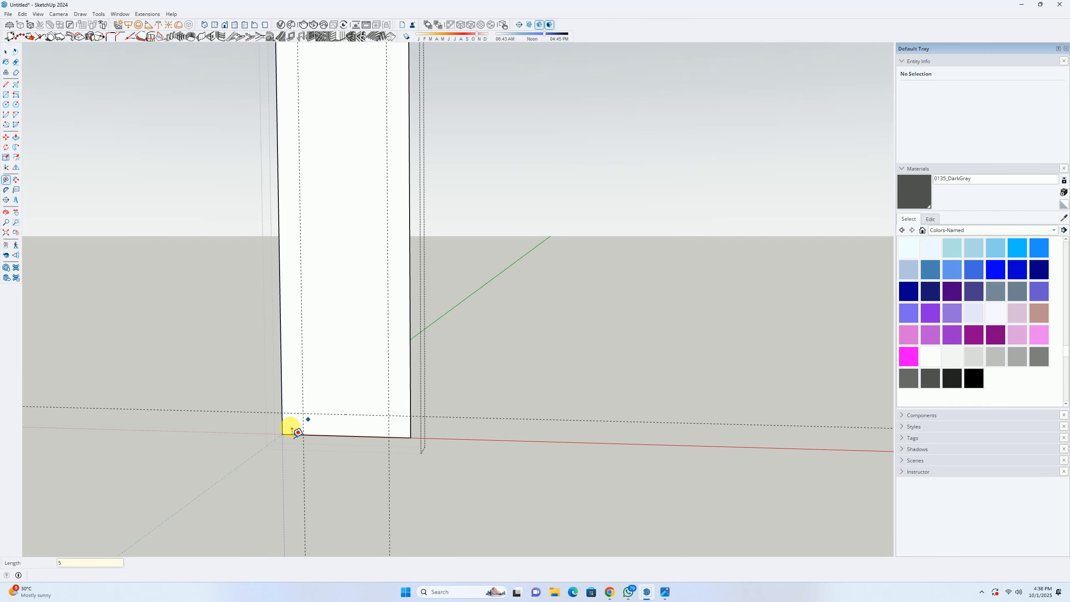
Step: Draw 5" radius tangent arcs across the mirror's two bottom corners
scroll(291, 425, up, 3)
scroll(297, 424, up, 2)
key(a)
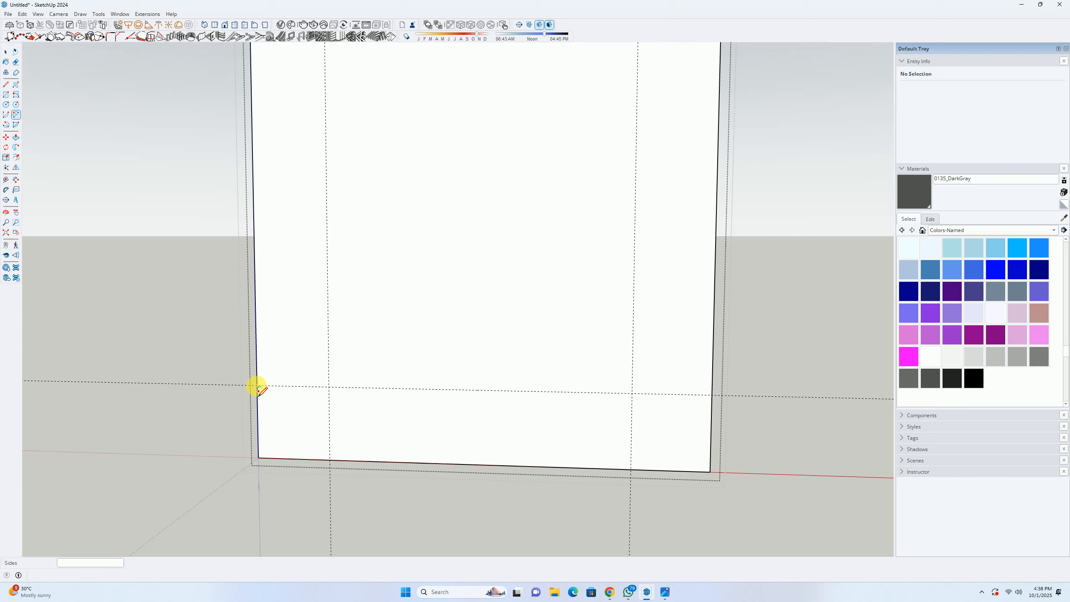
click(257, 386)
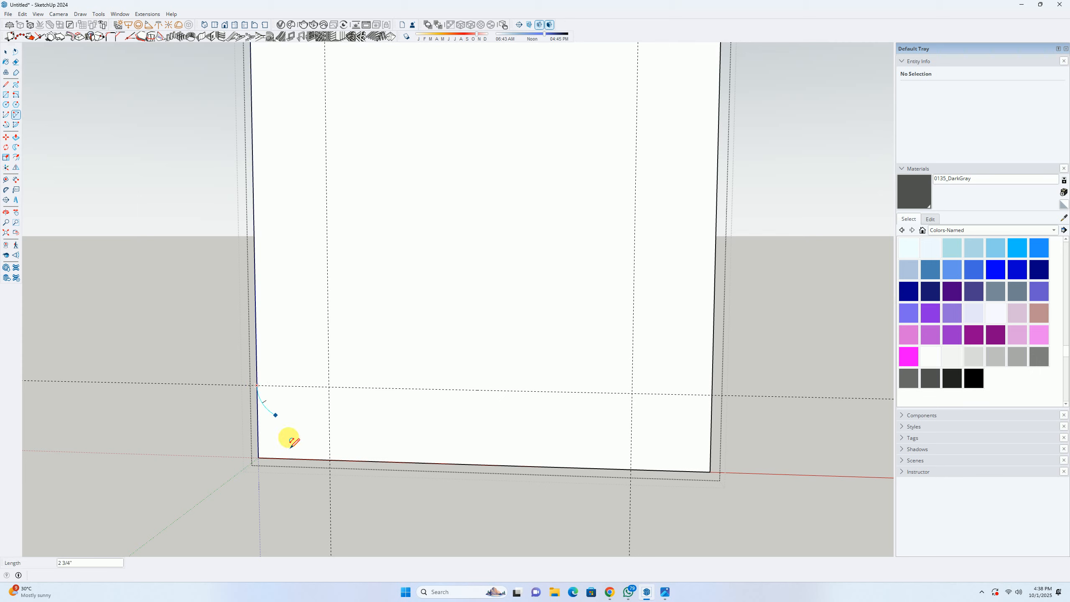
click(327, 460)
click(307, 462)
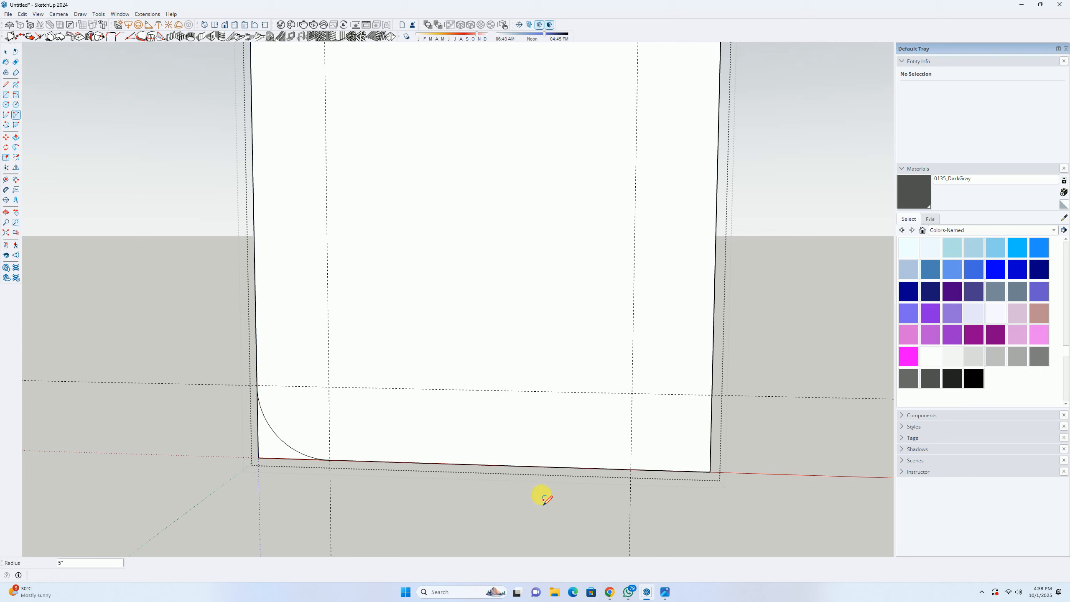
click(631, 470)
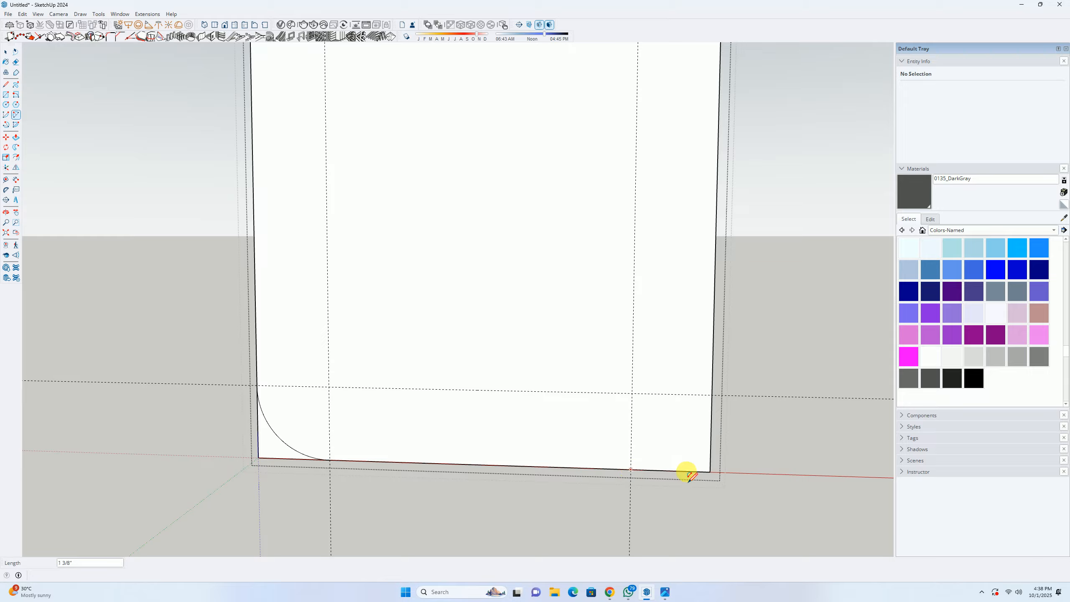
click(712, 401)
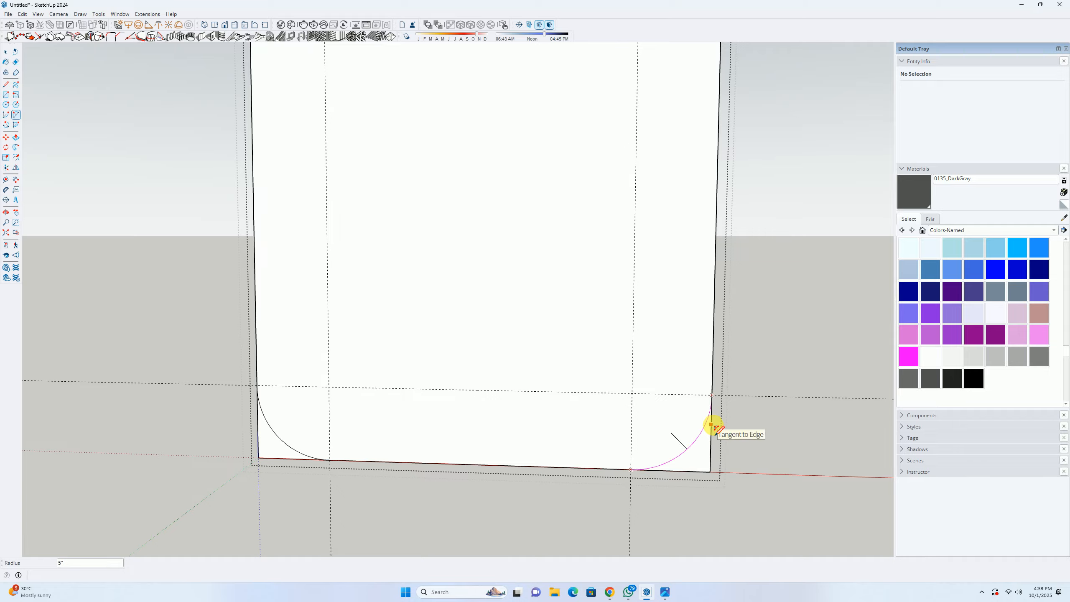
Step: Erase the leftover square corner edges and the guides at the bottom and top of the mirror
key(e)
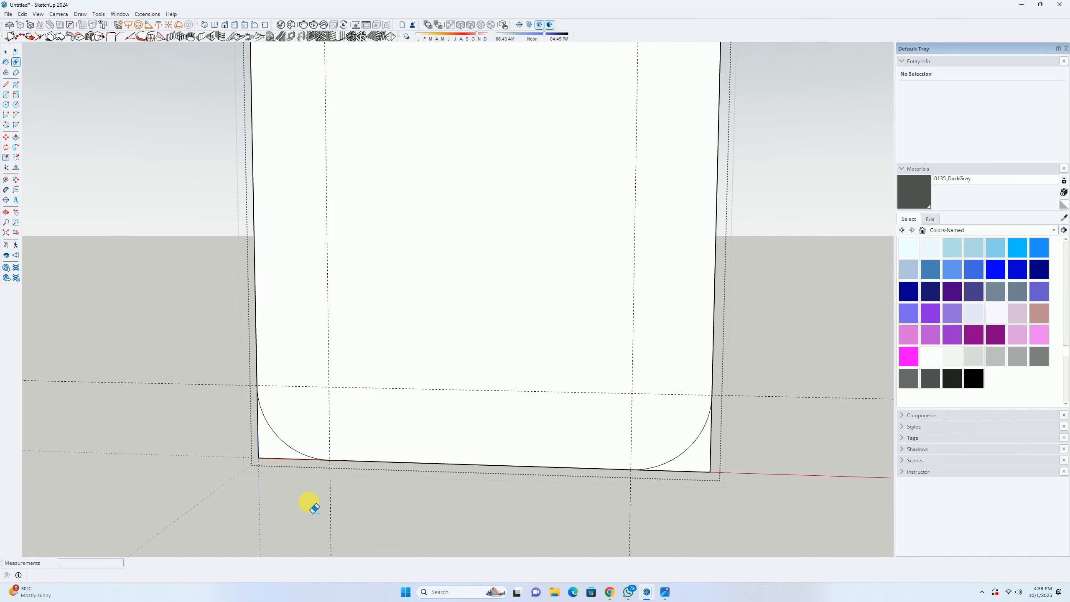
mouse_move(230, 438)
mouse_down()
mouse_move(290, 476)
mouse_move(370, 502)
mouse_move(664, 500)
mouse_move(757, 423)
mouse_up()
scroll(758, 422, down, 2)
scroll(640, 277, down, 1)
shift+middle_drag(579, 120, 510, 267)
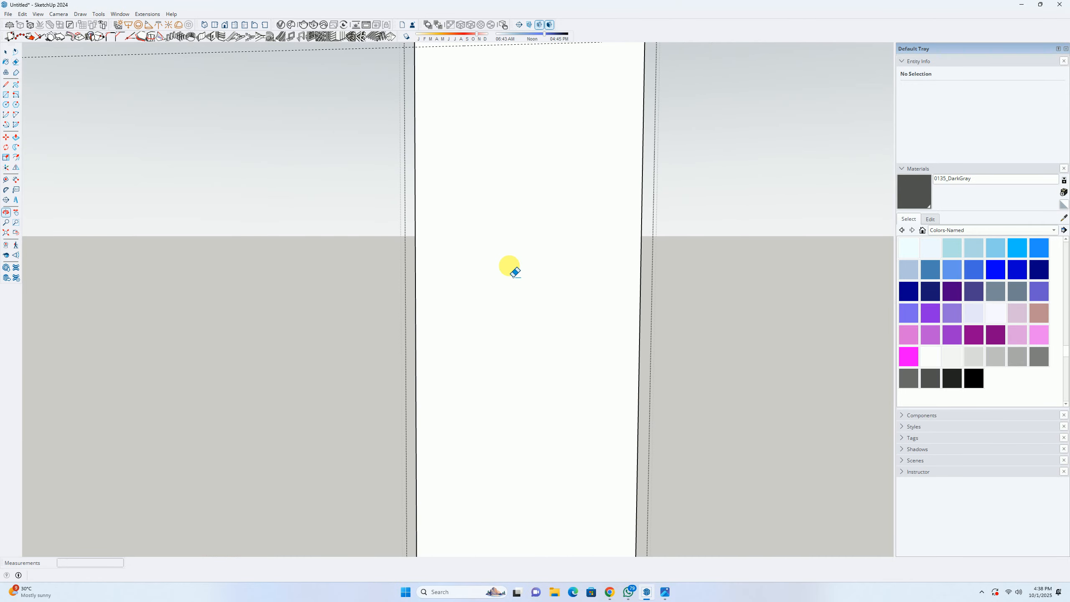
shift+middle_drag(489, 80, 475, 430)
scroll(436, 395, up, 2)
mouse_move(372, 402)
mouse_down()
mouse_move(406, 348)
mouse_move(496, 445)
mouse_move(707, 383)
mouse_move(798, 399)
mouse_up()
scroll(717, 351, down, 4)
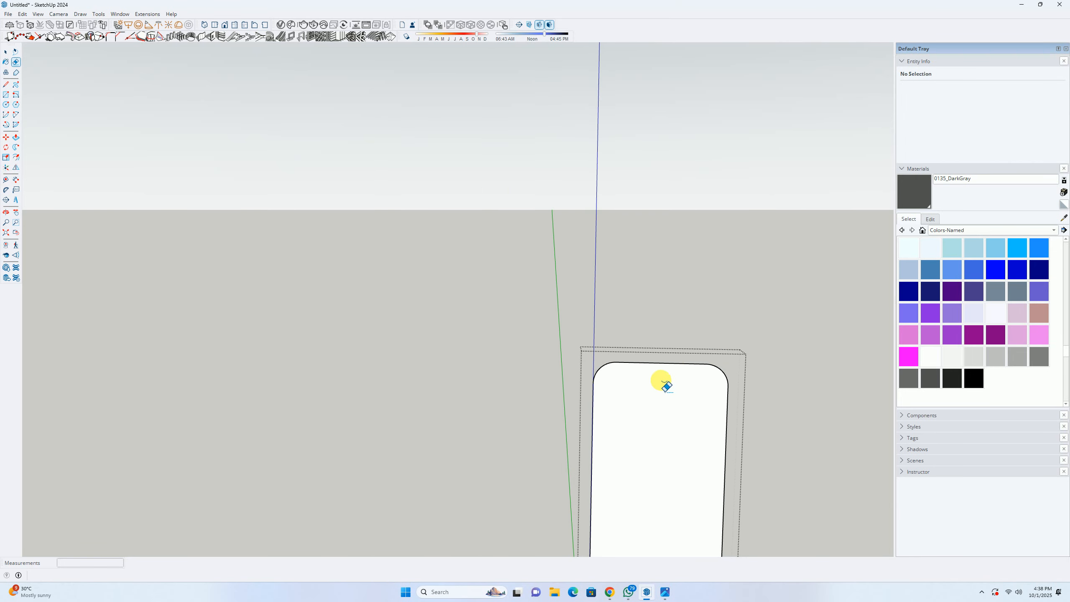
Step: Extrude the rounded mirror face 1" forward with Push/Pull
mouse_move(662, 380)
middle_down()
mouse_move(535, 262)
mouse_move(464, 327)
middle_up()
key(space)
scroll(543, 315, up, 2)
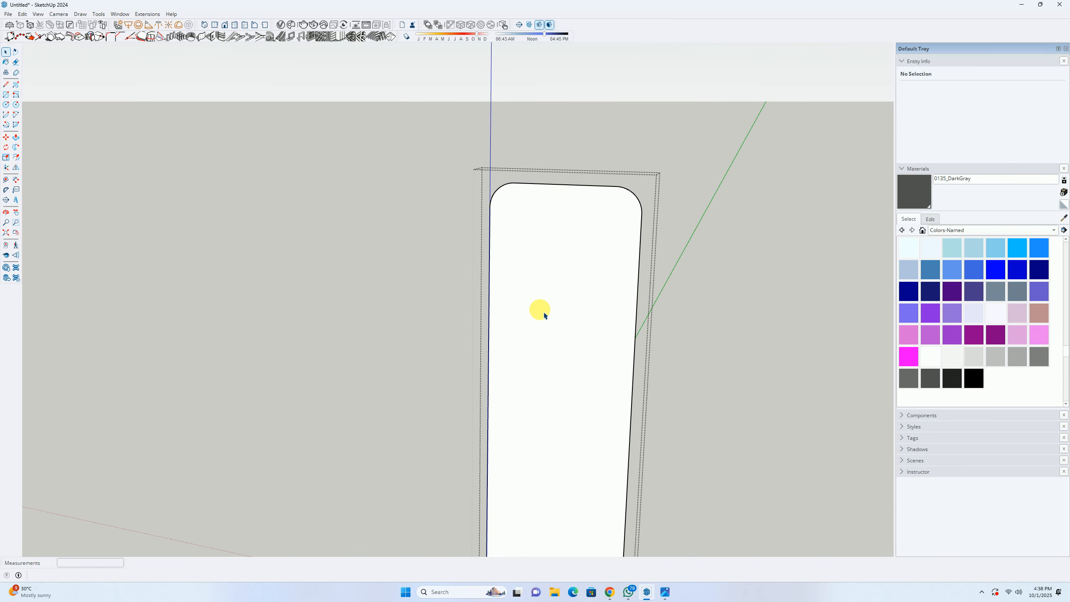
click(544, 314)
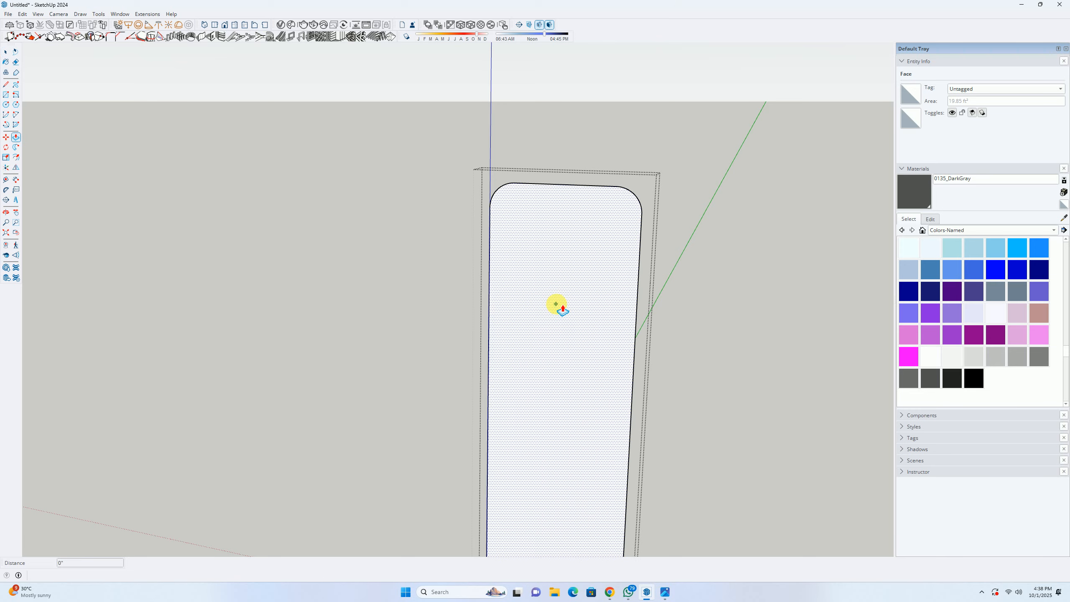
click(563, 310)
middle_drag(521, 318, 506, 330)
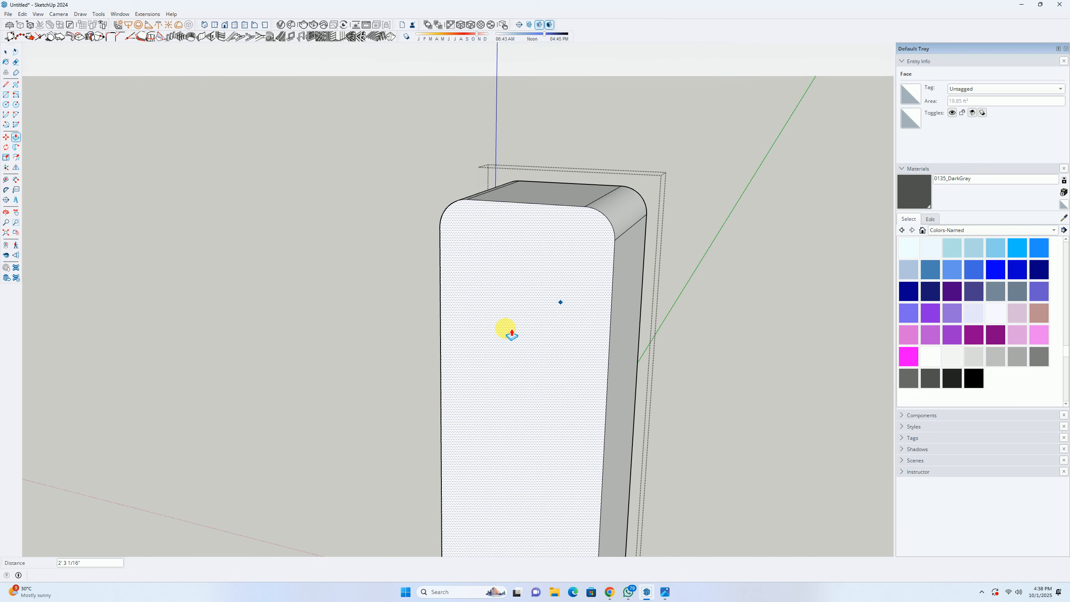
key(Return)
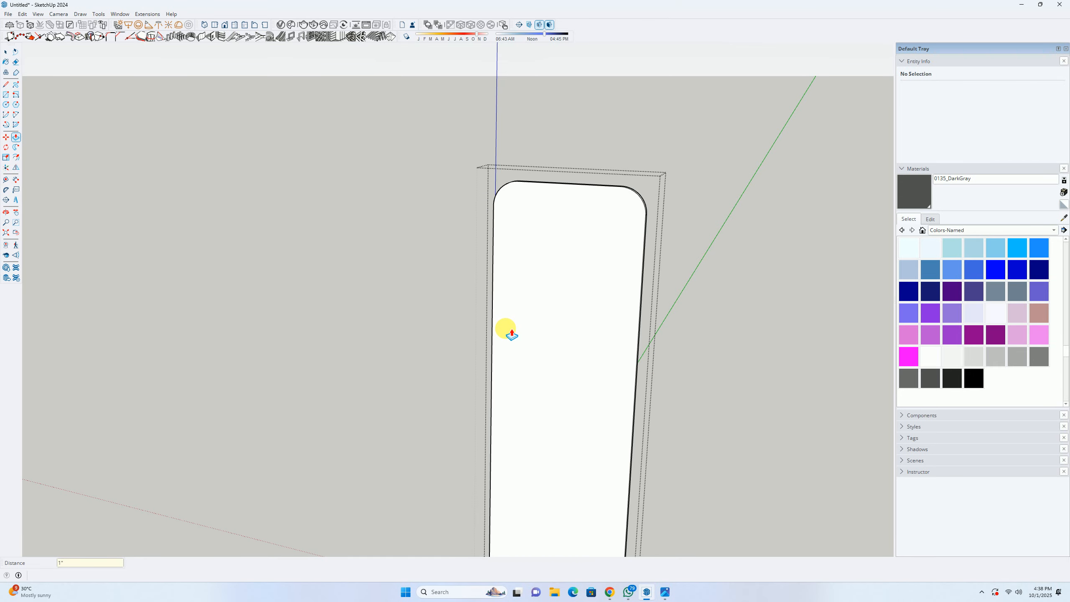
Step: Offset the mirror's front outline slightly inward to form a thin frame, and check the mirror's edge in the reference photo
key(f)
scroll(552, 220, up, 2)
scroll(558, 198, up, 2)
click(564, 162)
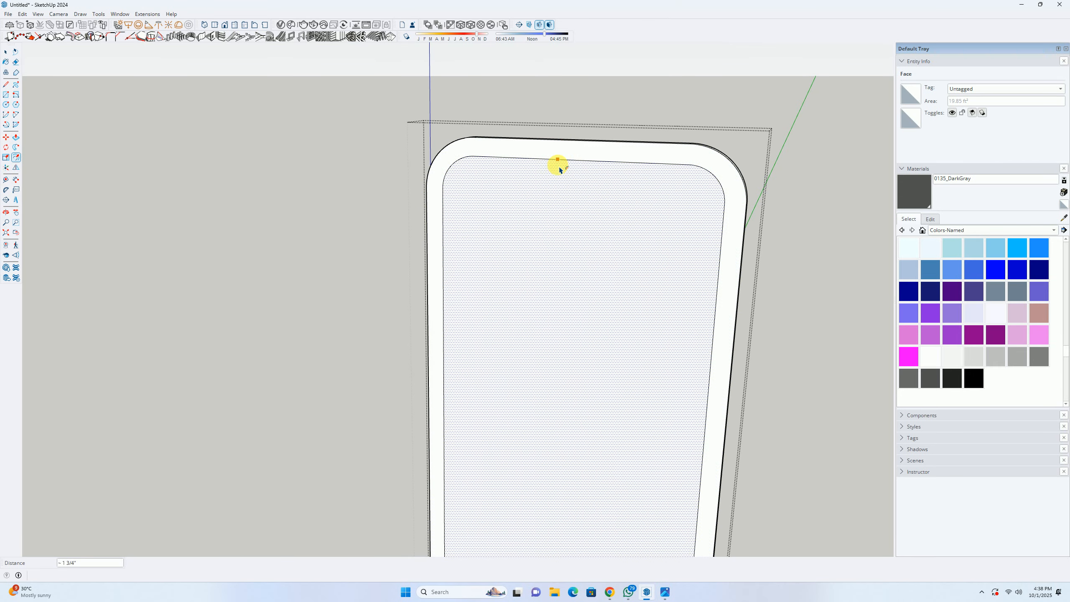
click(553, 163)
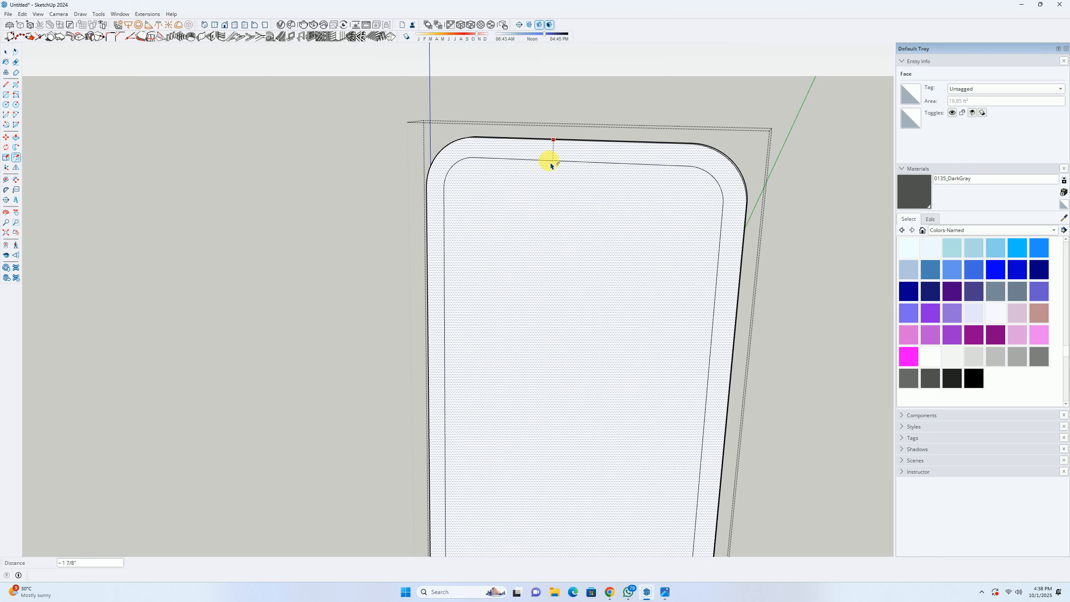
key(Return)
key(space)
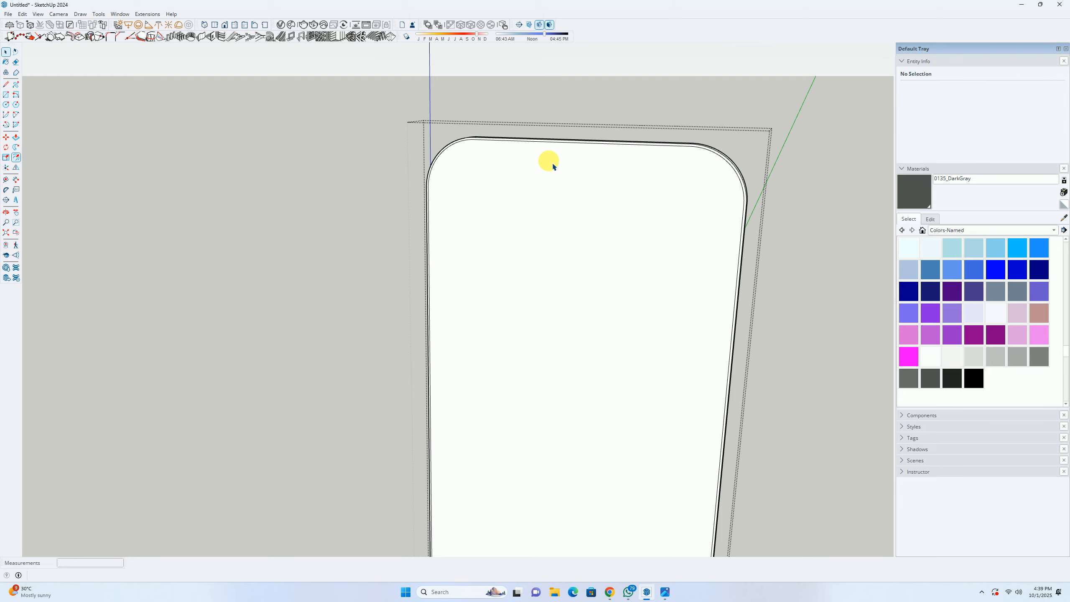
click(666, 592)
scroll(363, 285, up, 8)
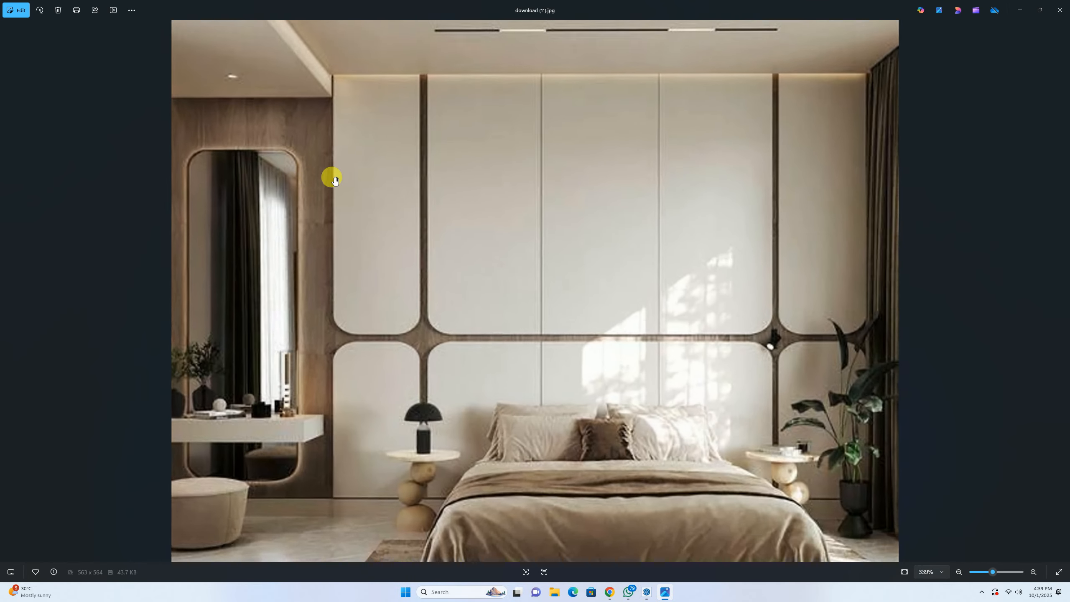
drag(160, 229, 461, 239)
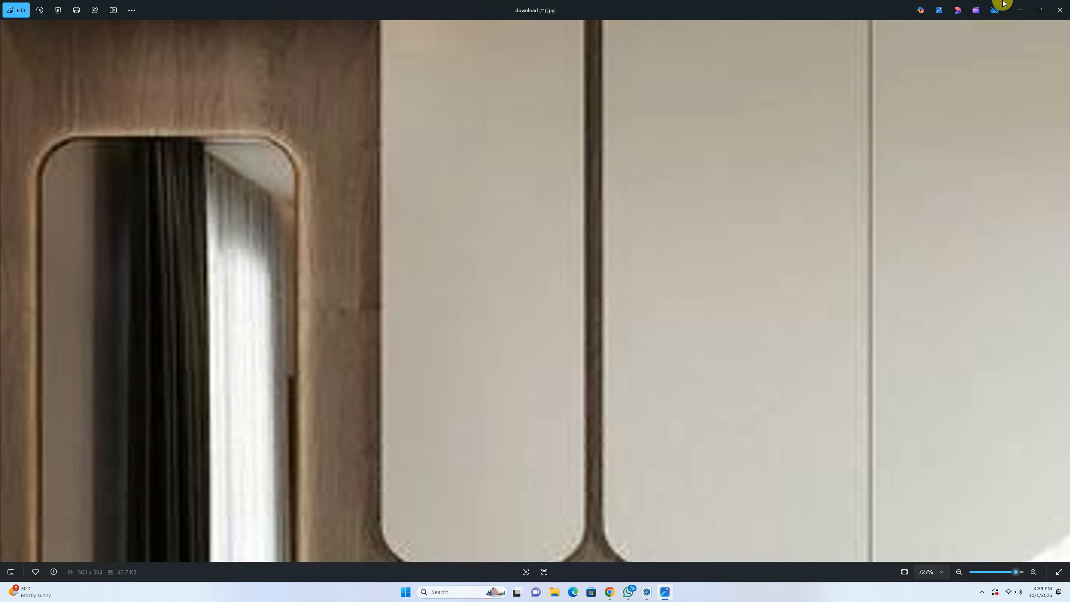
click(1015, 7)
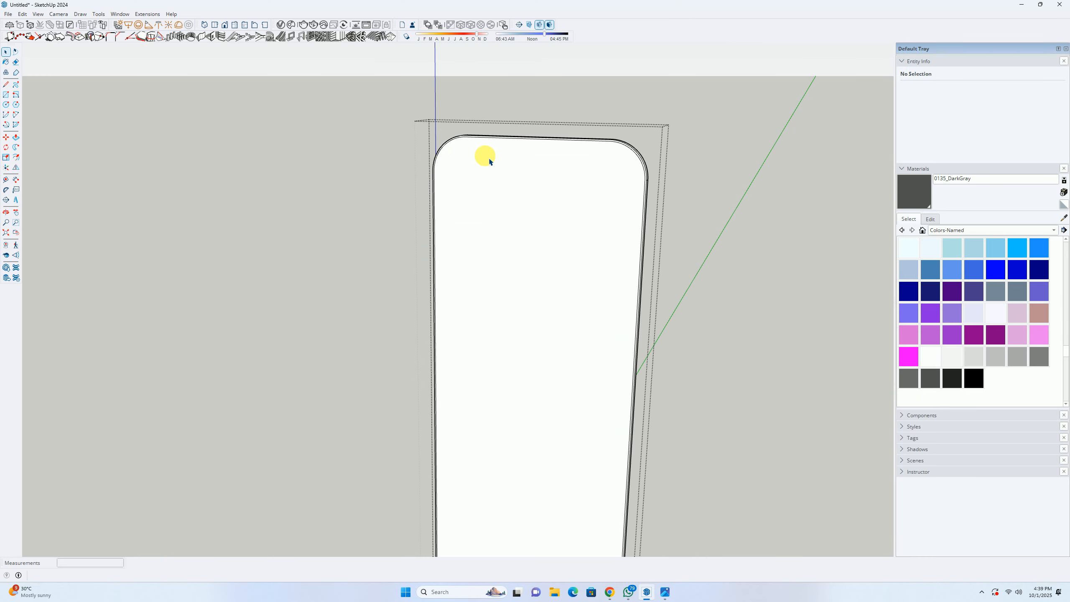
scroll(637, 165, up, 3)
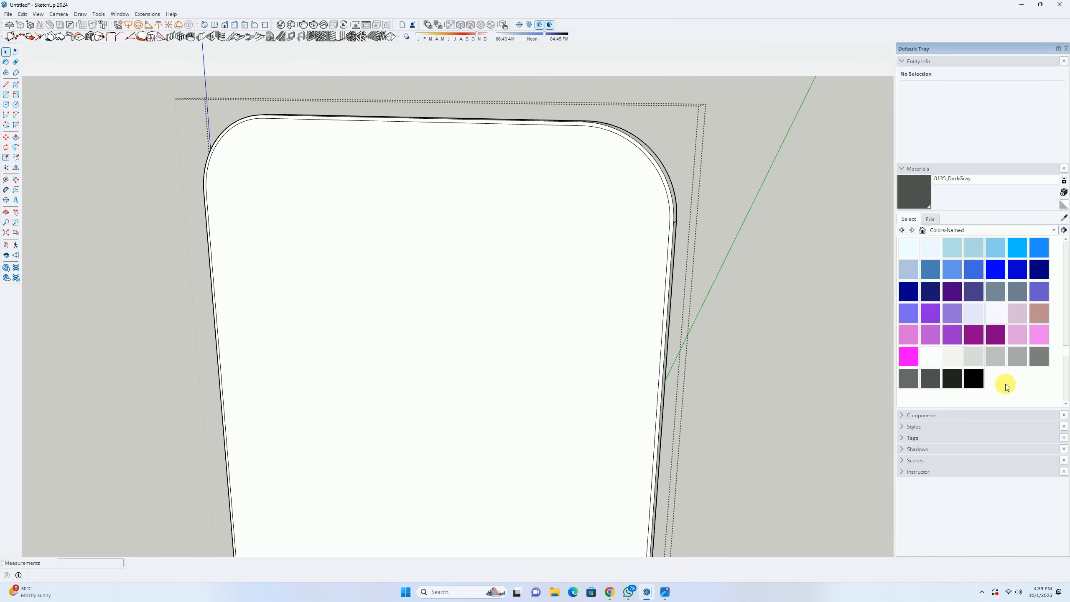
Step: Import the PVC Black Glossy 001 material from the plastic materials in Chaos Cosmos
click(289, 38)
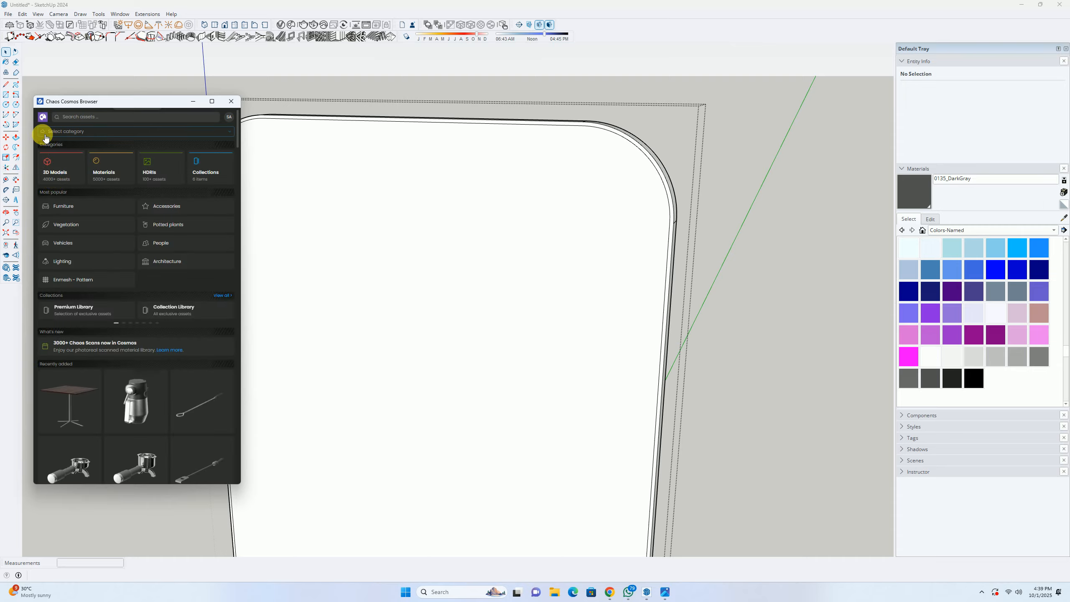
click(54, 131)
click(61, 170)
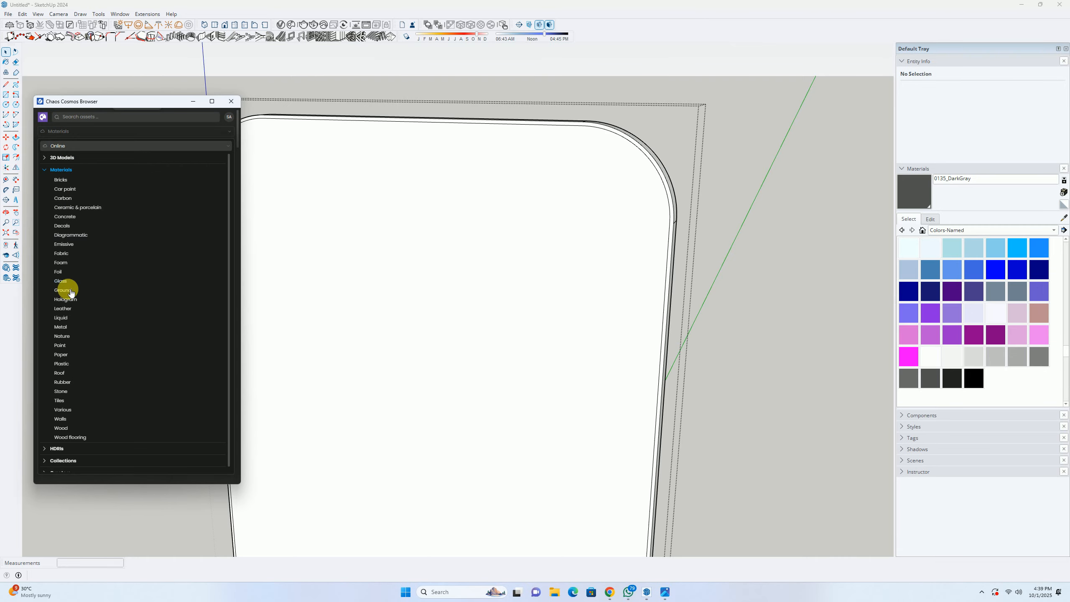
click(63, 365)
scroll(227, 295, down, 1)
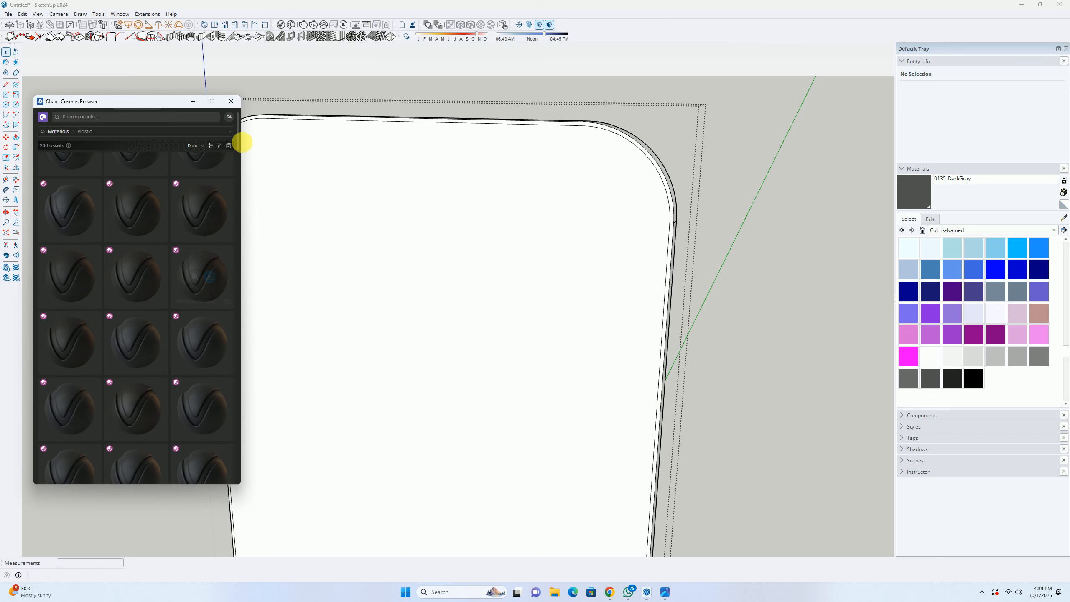
drag(238, 142, 235, 236)
drag(236, 303, 220, 397)
mouse_move(192, 290)
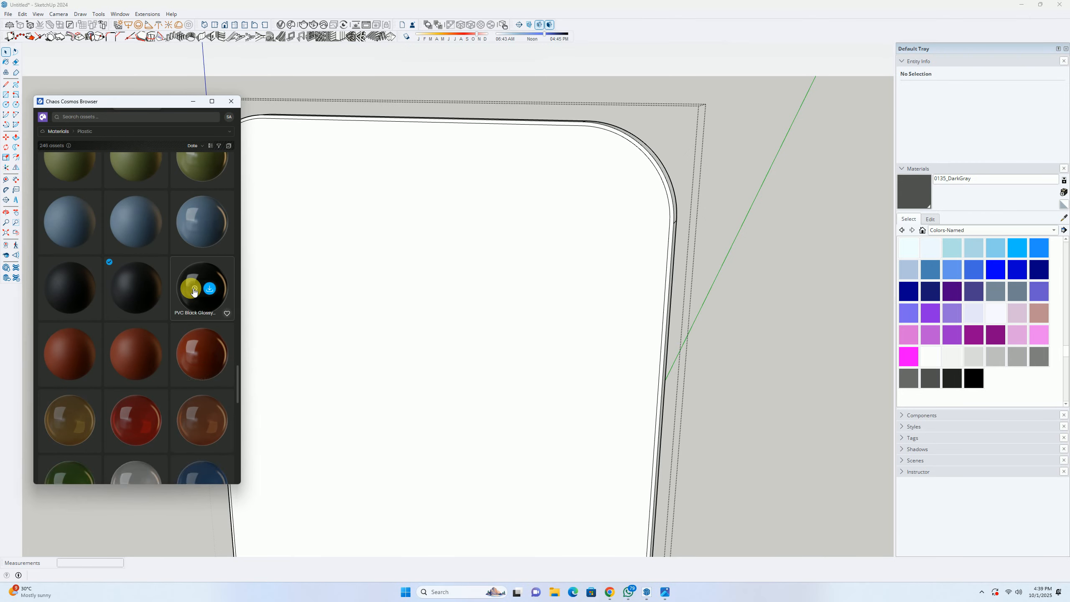
click(211, 289)
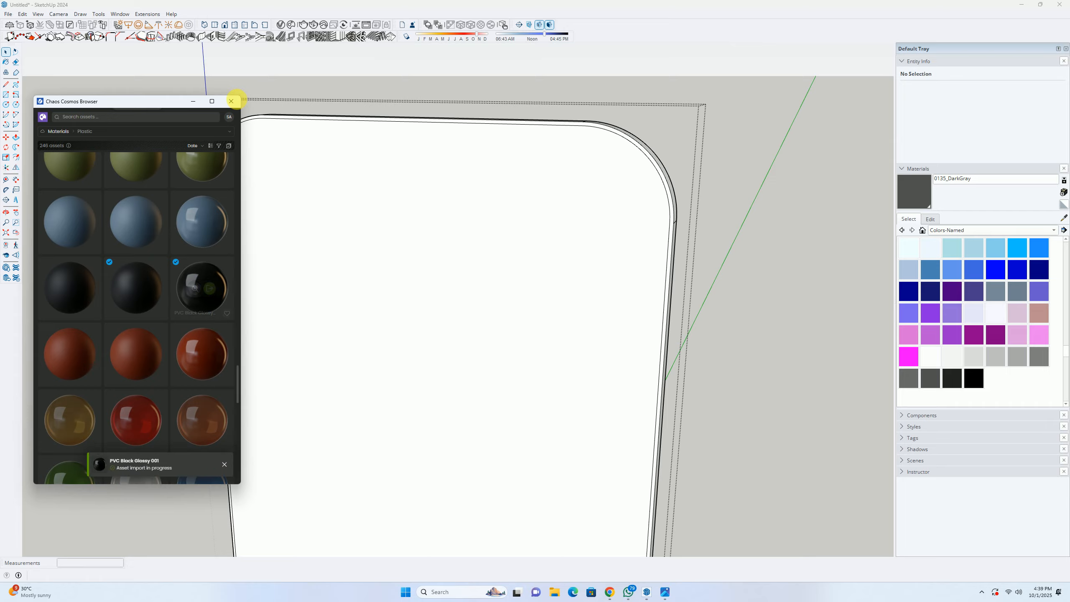
click(231, 101)
Step: Make PVC Black Glossy 001 the active paint material in V-Ray Asset Editor and apply it to the mirror's front frame and upper right corner edge
click(280, 24)
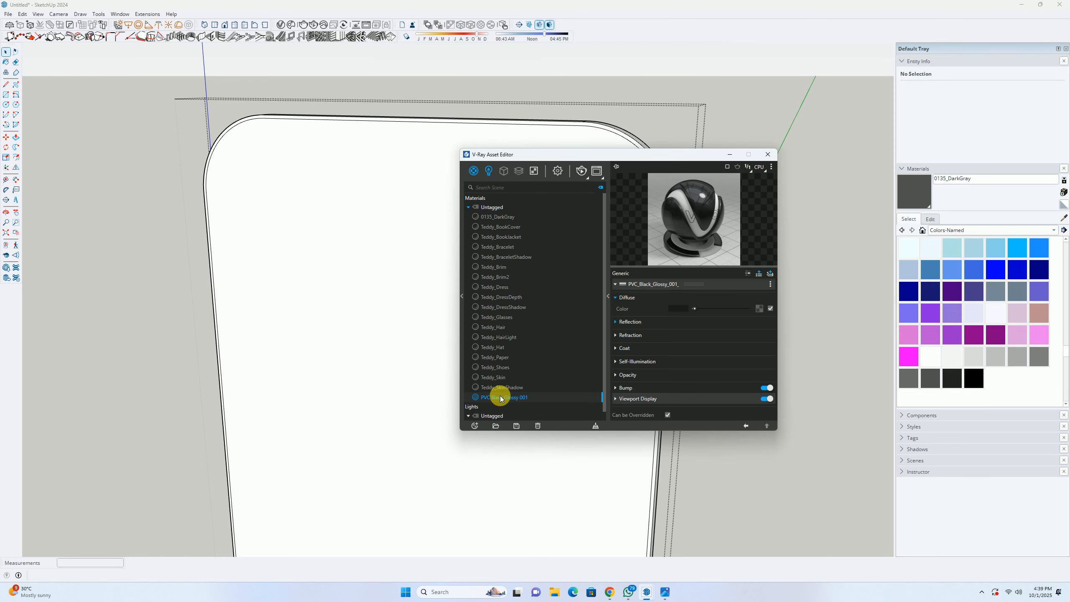
click(502, 397)
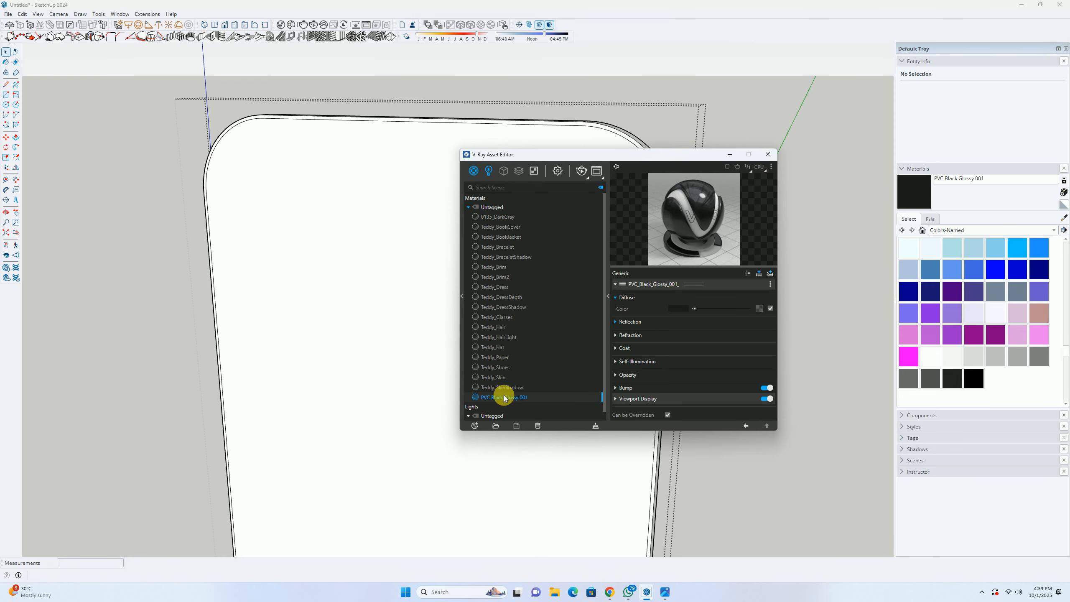
click(763, 155)
click(908, 185)
scroll(665, 183, up, 5)
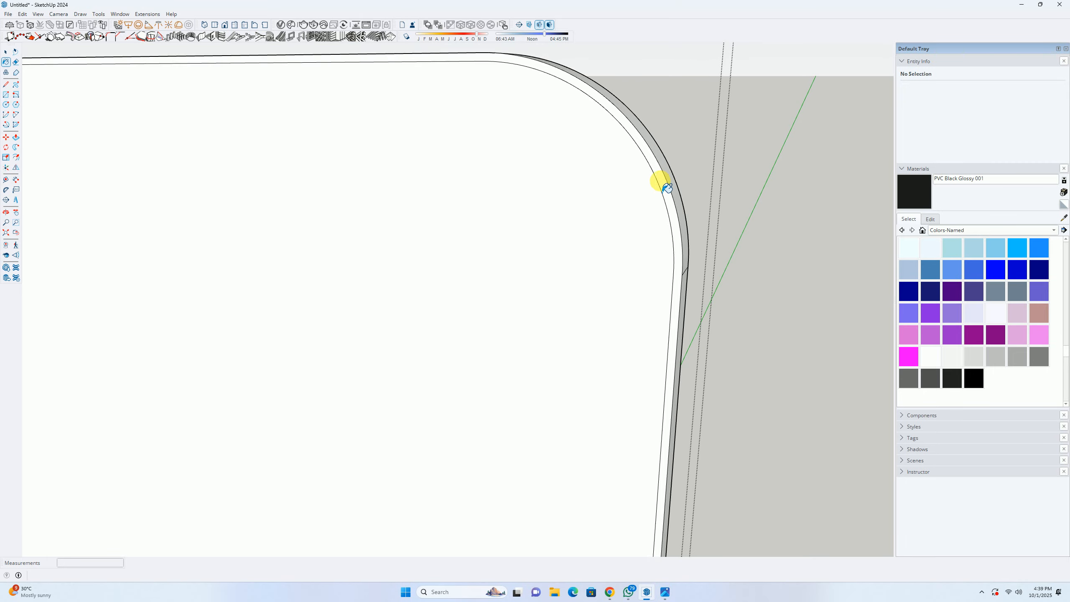
click(667, 188)
scroll(667, 222, down, 3)
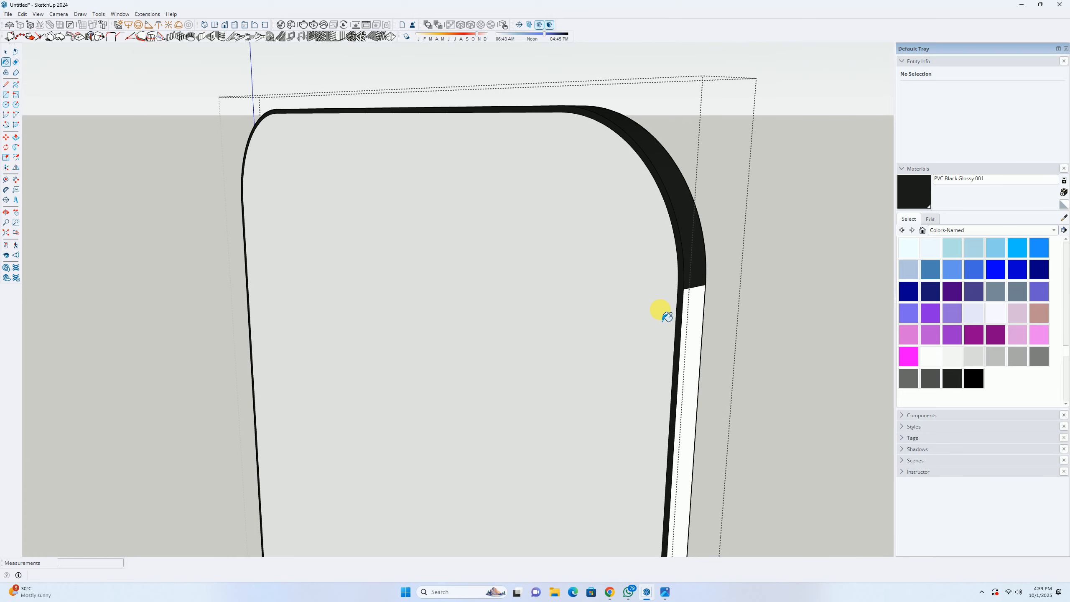
Step: Paint the mirror's right side edge, top edge and upper left rounded corner with PVC Black Glossy 001
click(689, 303)
mouse_move(684, 296)
middle_down()
mouse_move(526, 299)
mouse_move(521, 124)
middle_up()
click(523, 126)
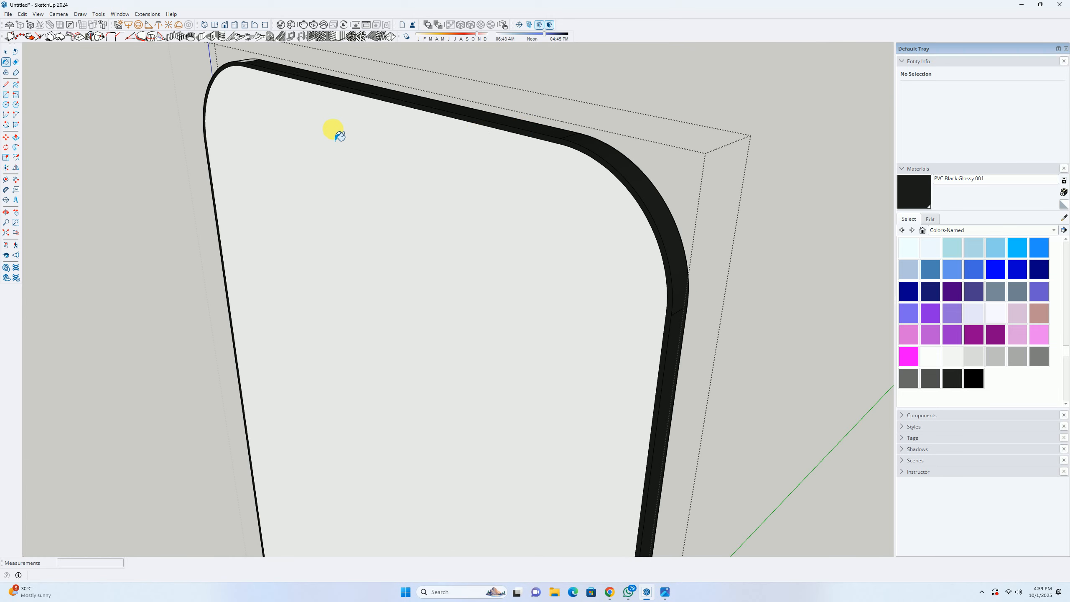
shift+middle_drag(333, 130, 584, 305)
scroll(521, 209, up, 3)
click(547, 237)
scroll(546, 239, down, 2)
shift+middle_drag(497, 262, 461, 118)
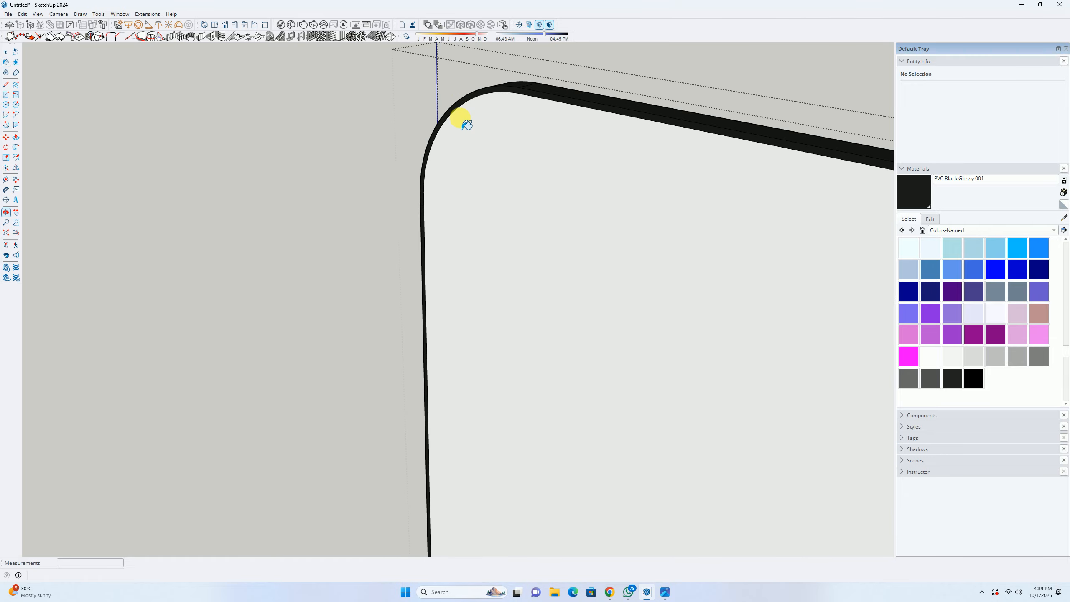
Step: Paint the mirror's lower right rounded corner edge with PVC Black Glossy 001
scroll(461, 253, down, 4)
shift+middle_drag(499, 370, 420, 126)
scroll(452, 266, down, 1)
shift+middle_drag(514, 406, 497, 135)
middle_drag(478, 450, 499, 320)
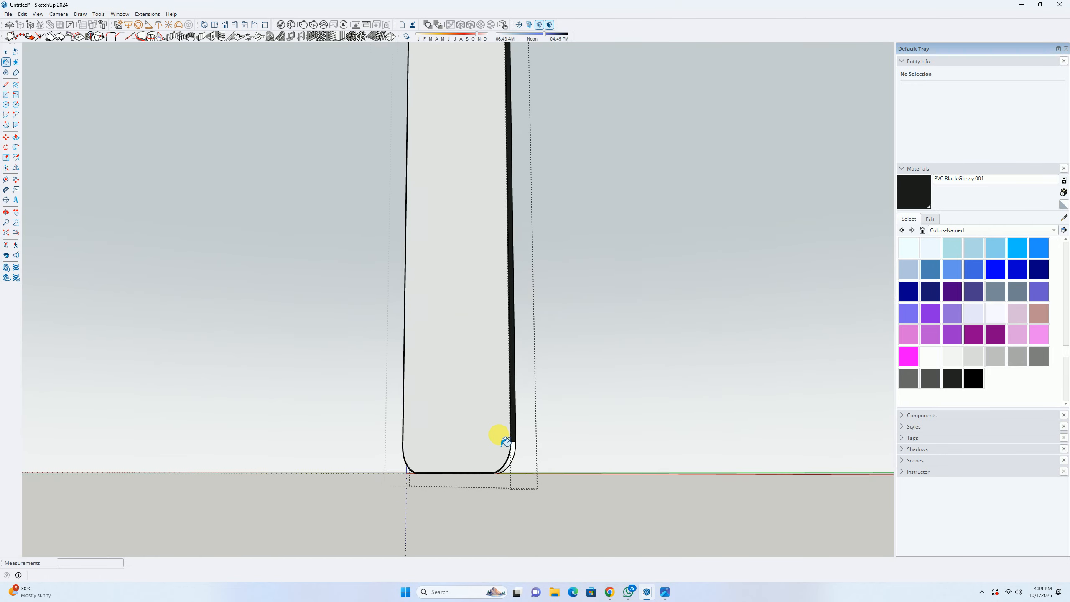
scroll(505, 441, up, 2)
click(522, 451)
middle_drag(524, 447, 485, 289)
Step: Paint the mirror's bottom edge, the remaining lower rounded corner and the left side edge with PVC Black Glossy 001
scroll(501, 274, up, 3)
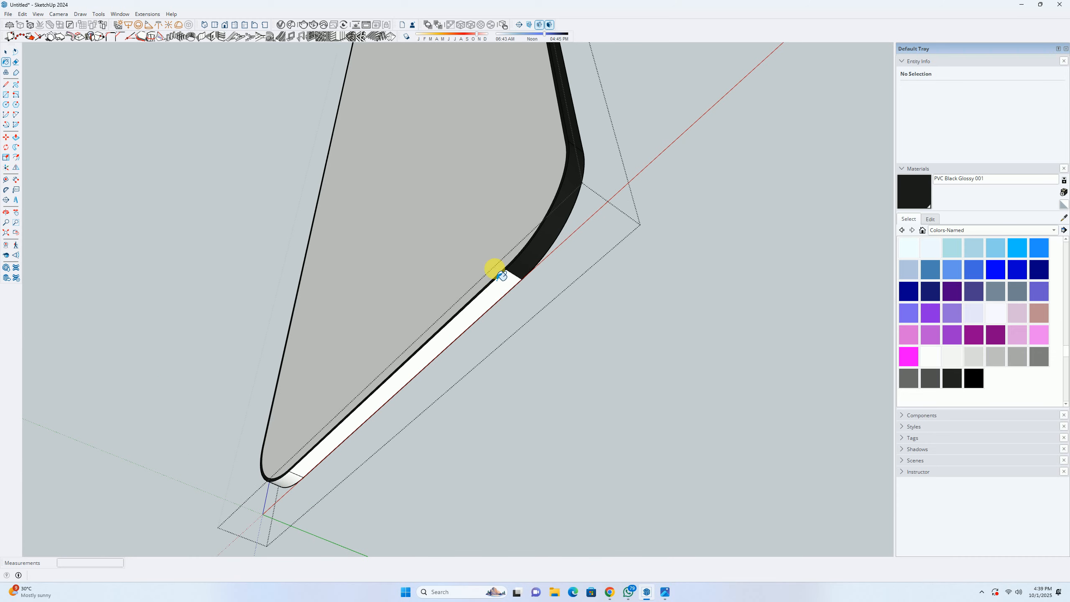
click(481, 311)
shift+middle_drag(416, 317, 597, 164)
scroll(480, 358, up, 2)
click(415, 358)
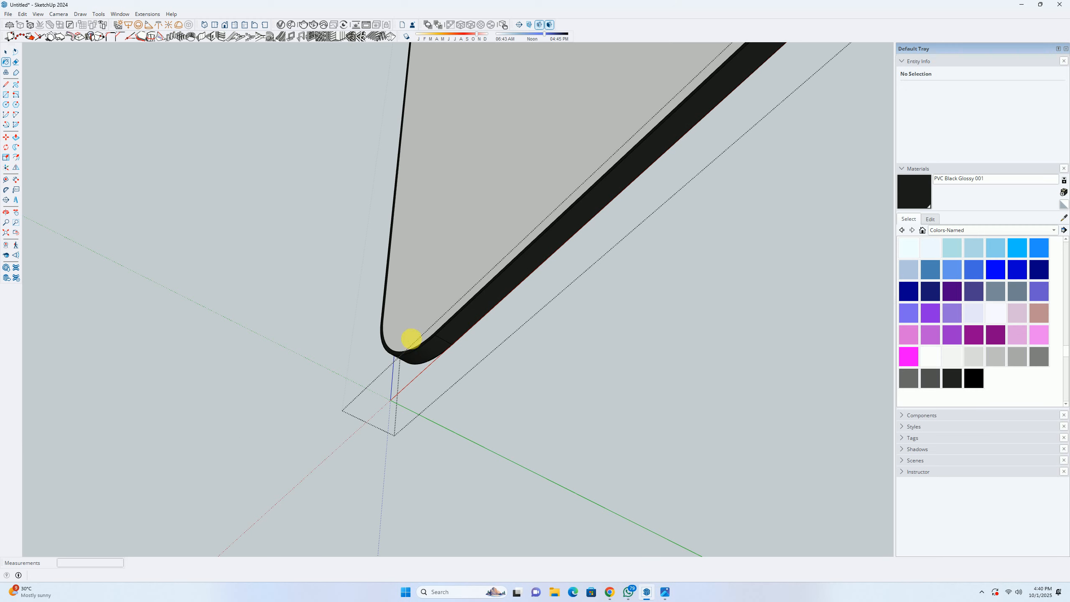
mouse_move(411, 339)
middle_down()
mouse_move(707, 342)
mouse_move(473, 304)
middle_up()
click(382, 180)
mouse_move(382, 180)
middle_down()
mouse_move(423, 305)
mouse_move(409, 254)
mouse_move(485, 283)
mouse_move(451, 352)
middle_up()
Step: Start Push/Pull on the mirror
key(p)
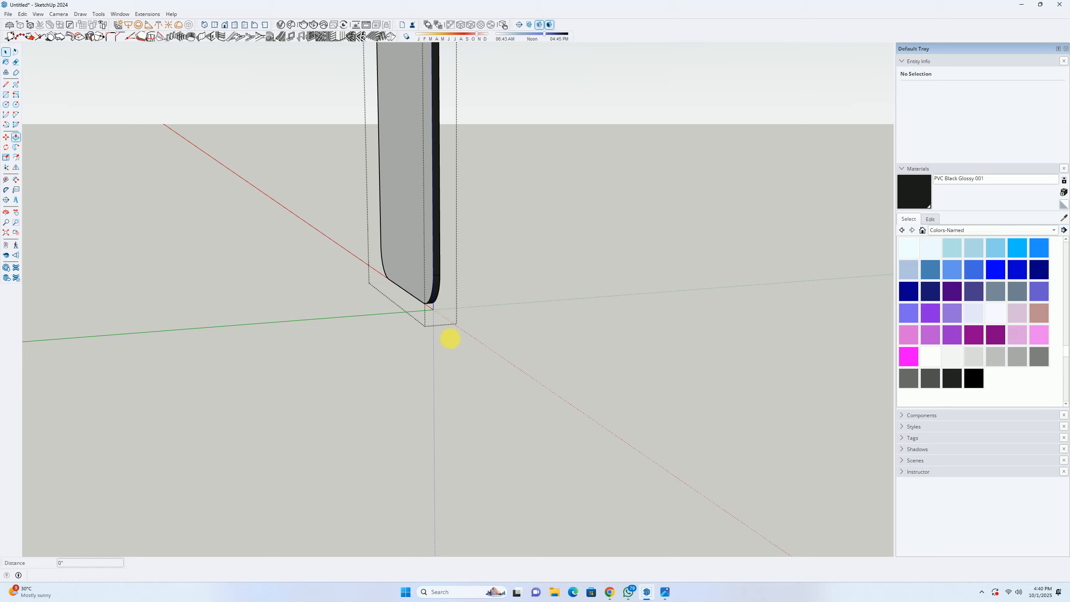
Step: Extrude the rounded panel's front face by 1/2" and leave the group
click(397, 258)
key(space)
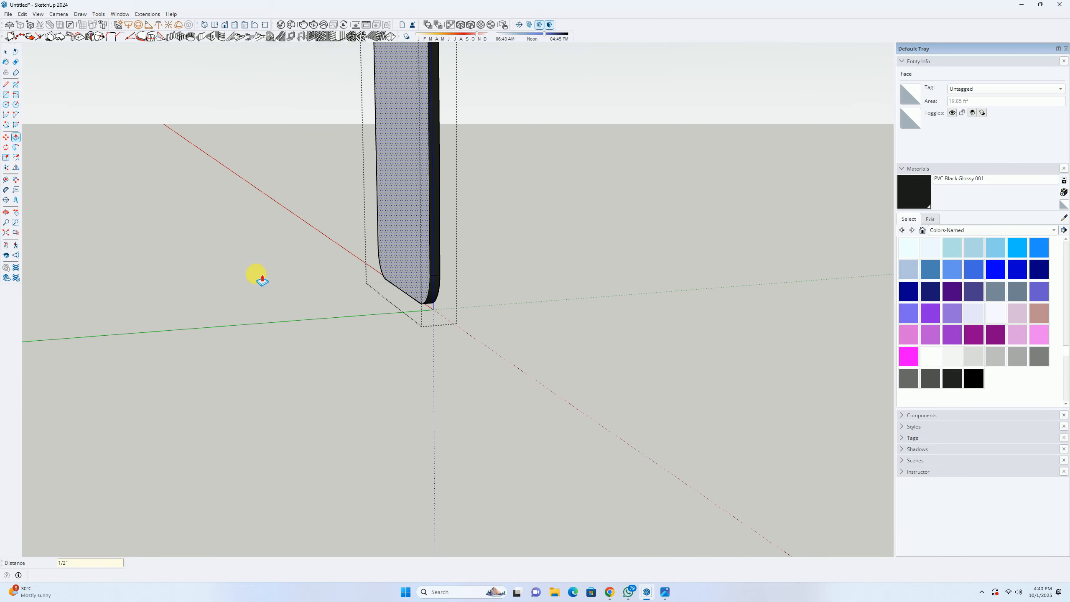
middle_drag(256, 275, 313, 322)
click(313, 321)
scroll(490, 281, up, 1)
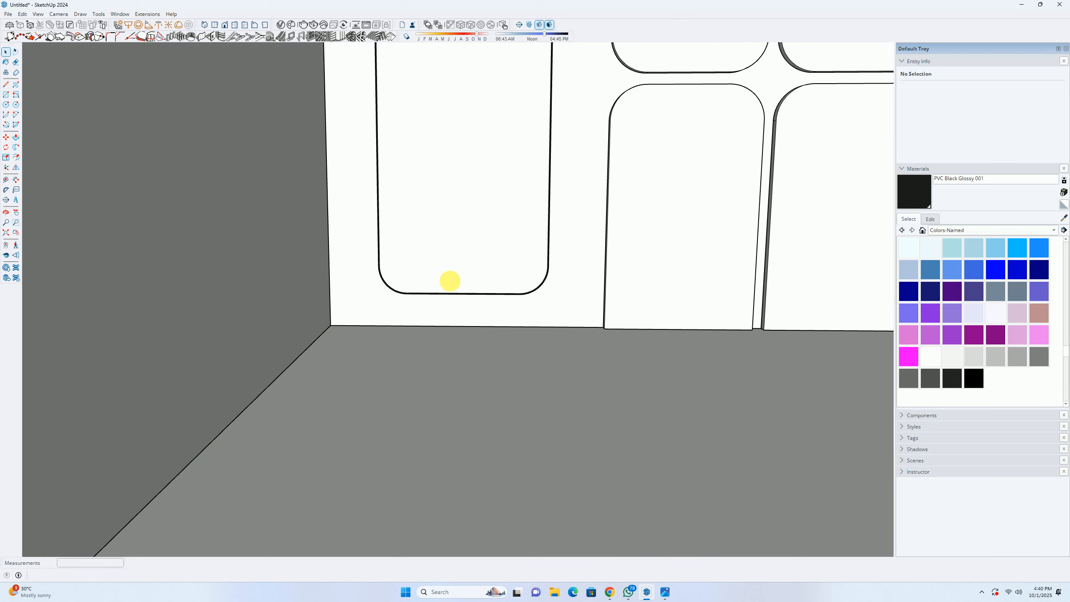
Step: Move the rounded panel group 1" out from the wall
click(388, 292)
middle_drag(450, 281, 312, 313)
click(429, 270)
key(m)
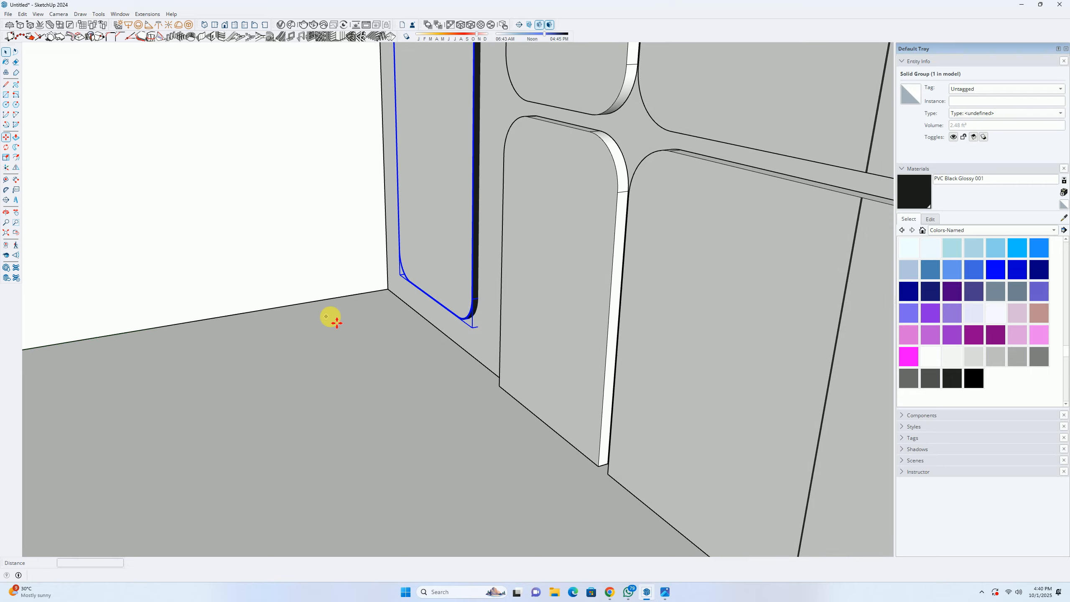
click(330, 315)
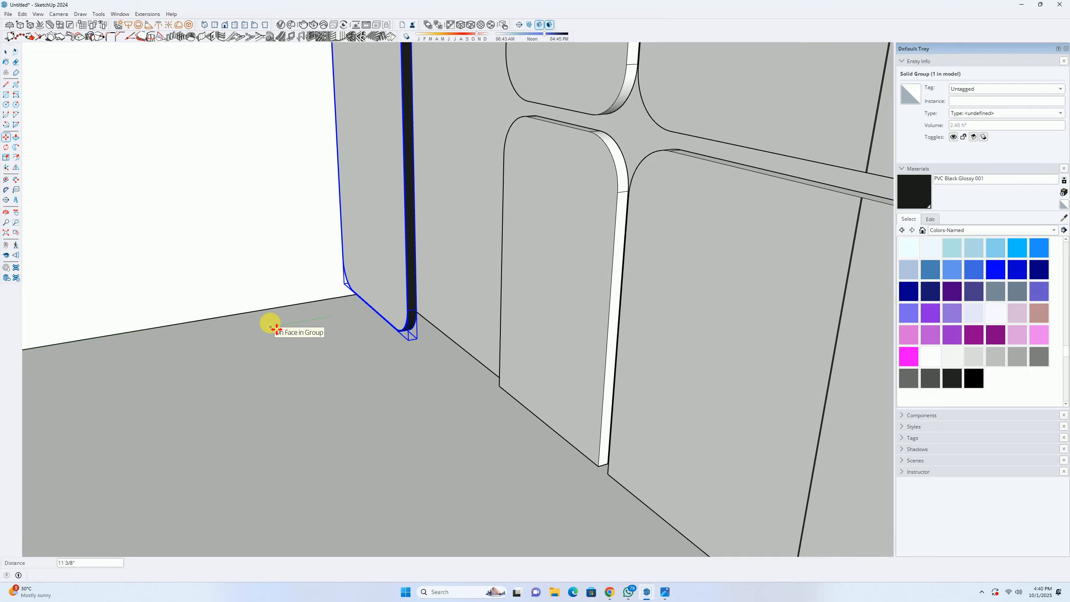
text(1)
key(Return)
scroll(468, 294, up, 6)
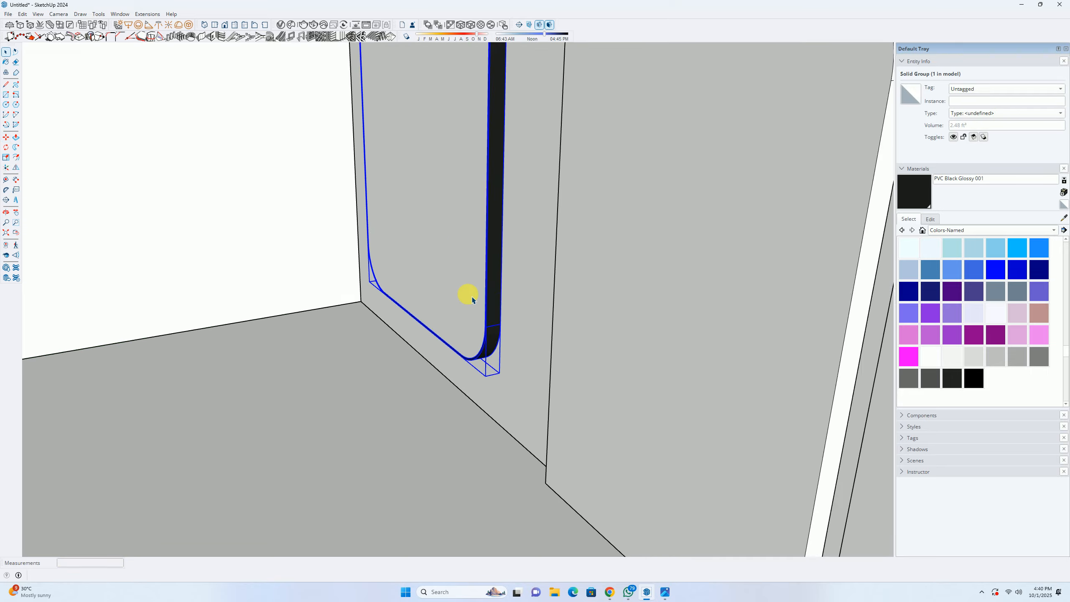
middle_drag(445, 297, 477, 315)
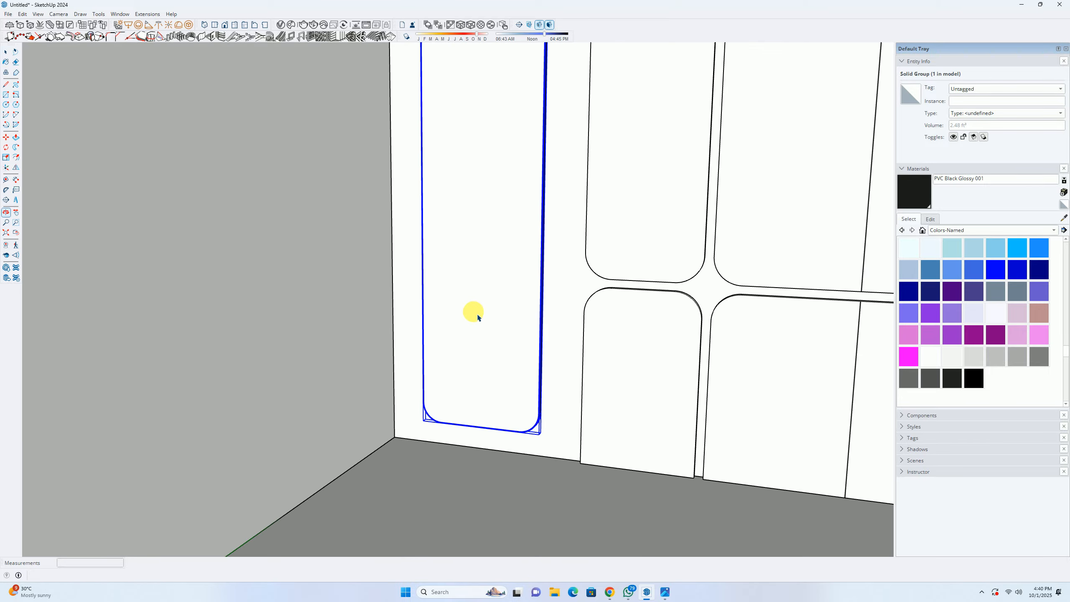
Step: Inside the panel group, push the front face inward by about 1/16" to recess it behind the black rim
double_click(476, 315)
scroll(463, 242, down, 1)
shift+middle_drag(463, 242, 466, 353)
middle_drag(473, 215, 423, 268)
scroll(508, 240, up, 7)
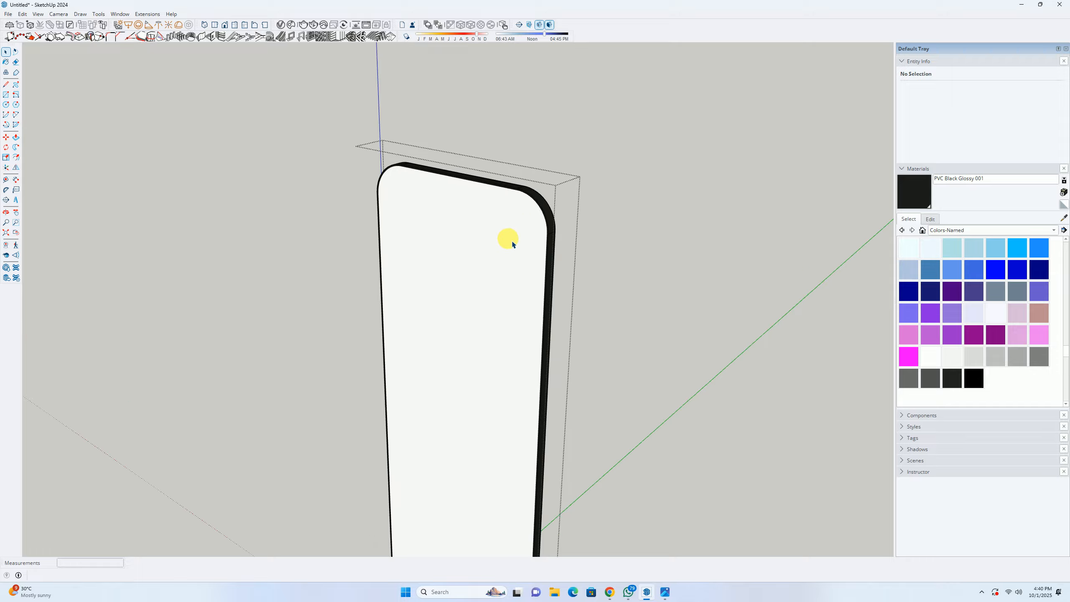
key(p)
click(452, 192)
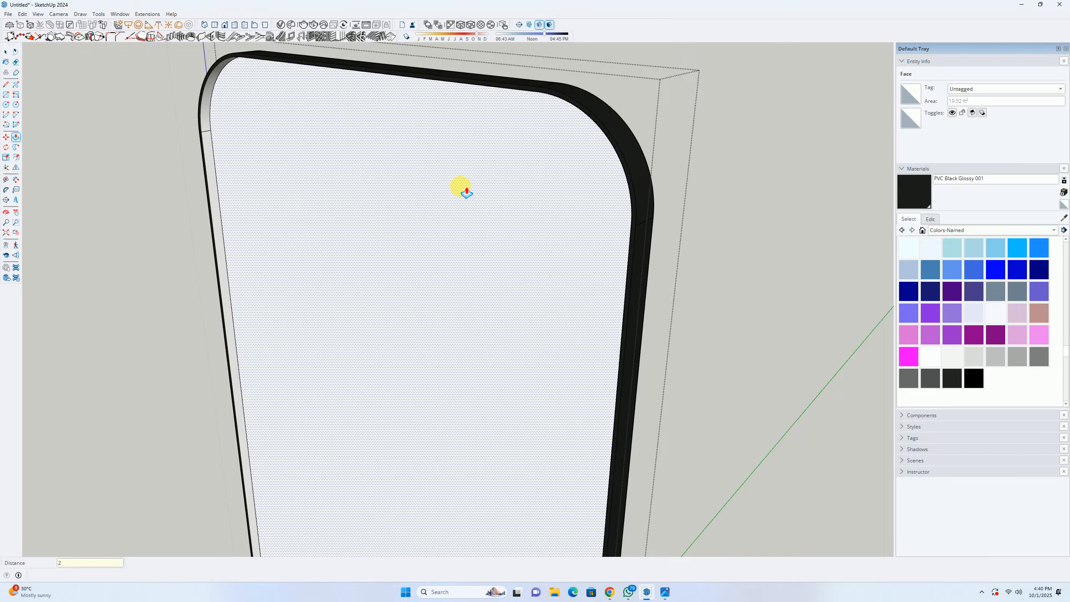
key(Return)
click(467, 192)
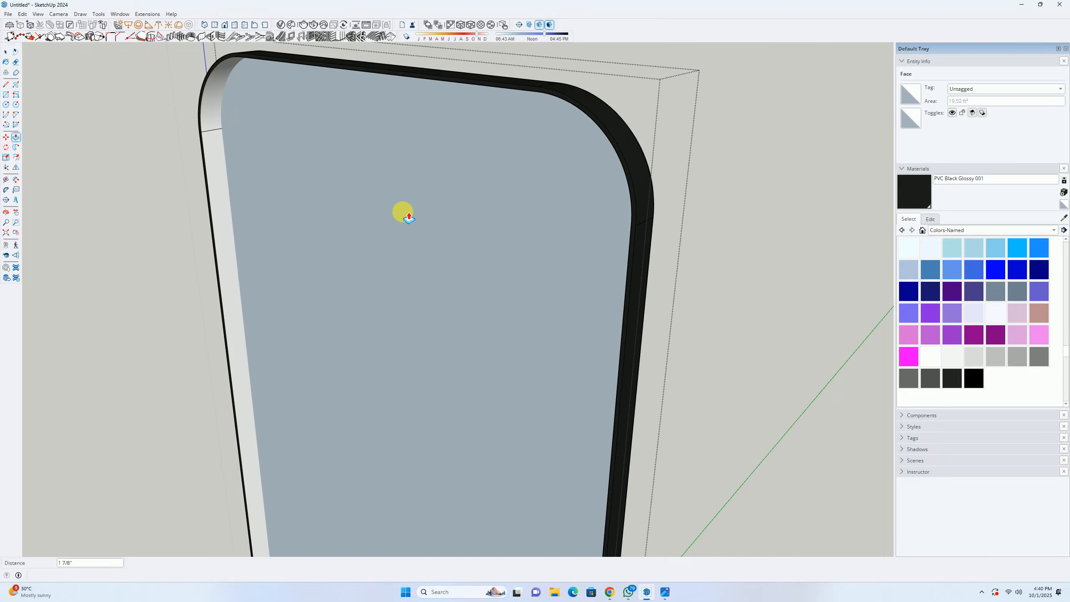
key(Return)
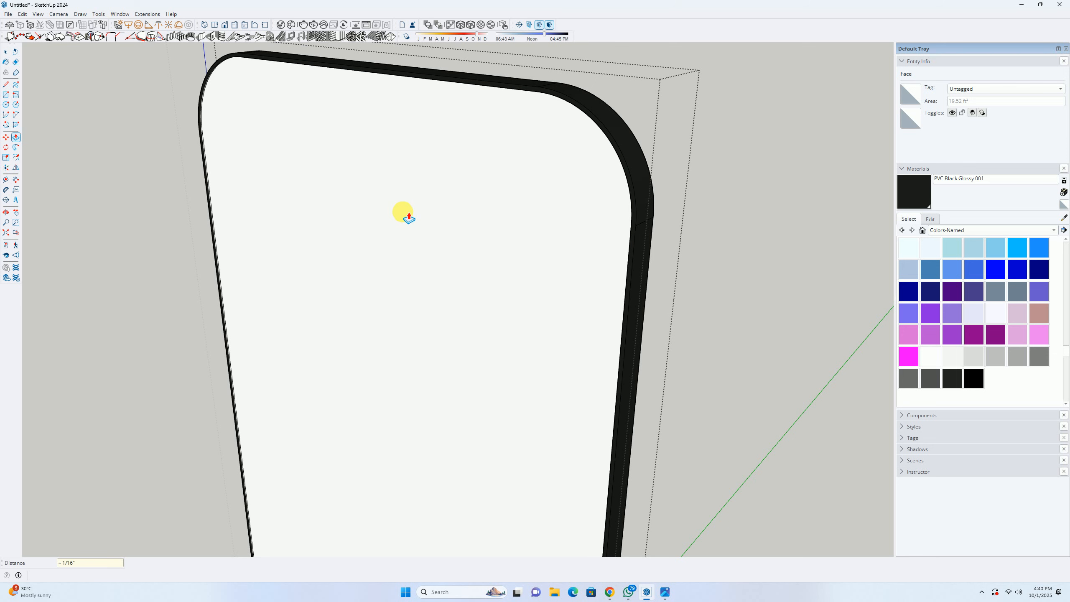
key(space)
scroll(202, 146, up, 5)
scroll(435, 204, down, 2)
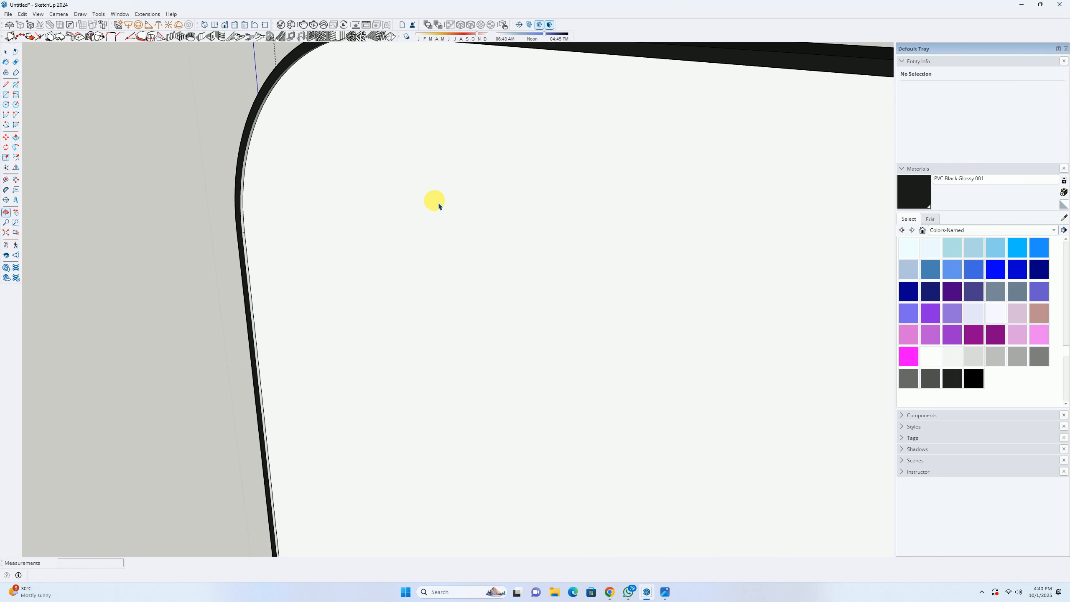
Step: Import the plain clear Glass material from the Glass category of the Chaos Cosmos library
click(290, 27)
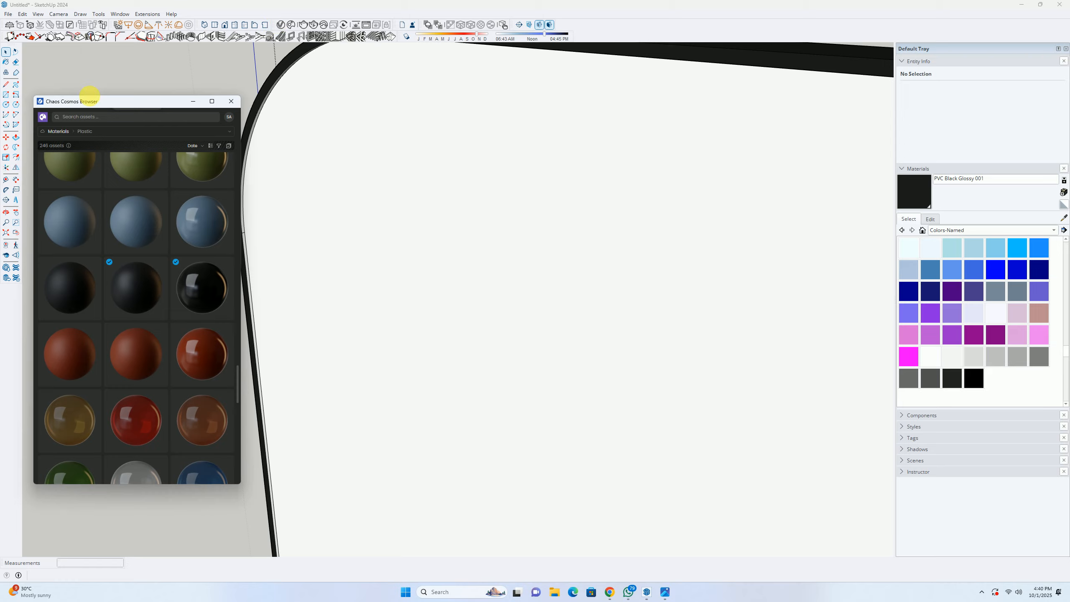
click(46, 132)
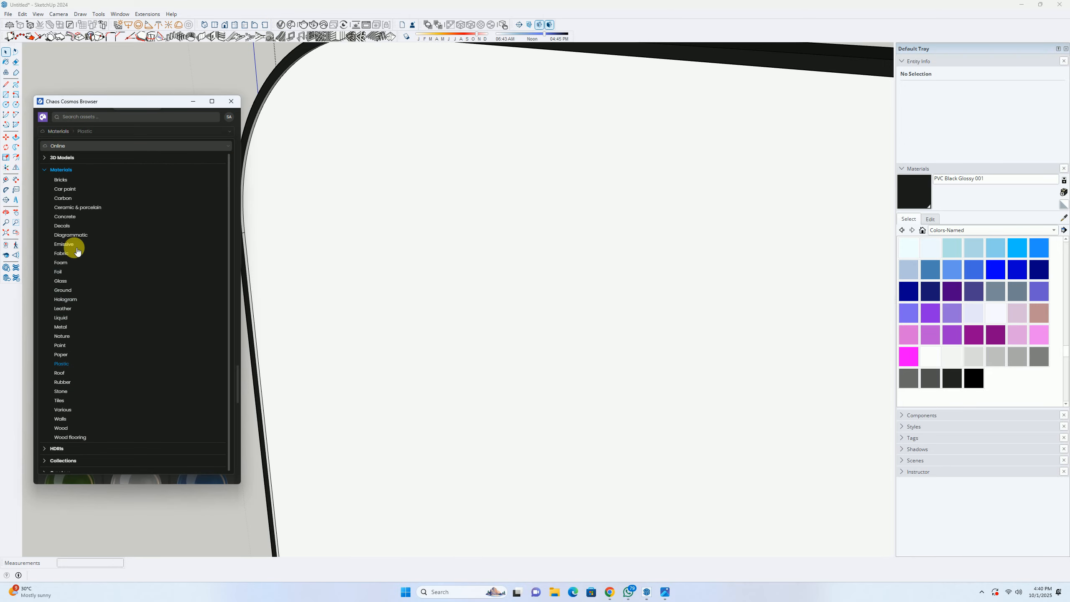
click(67, 281)
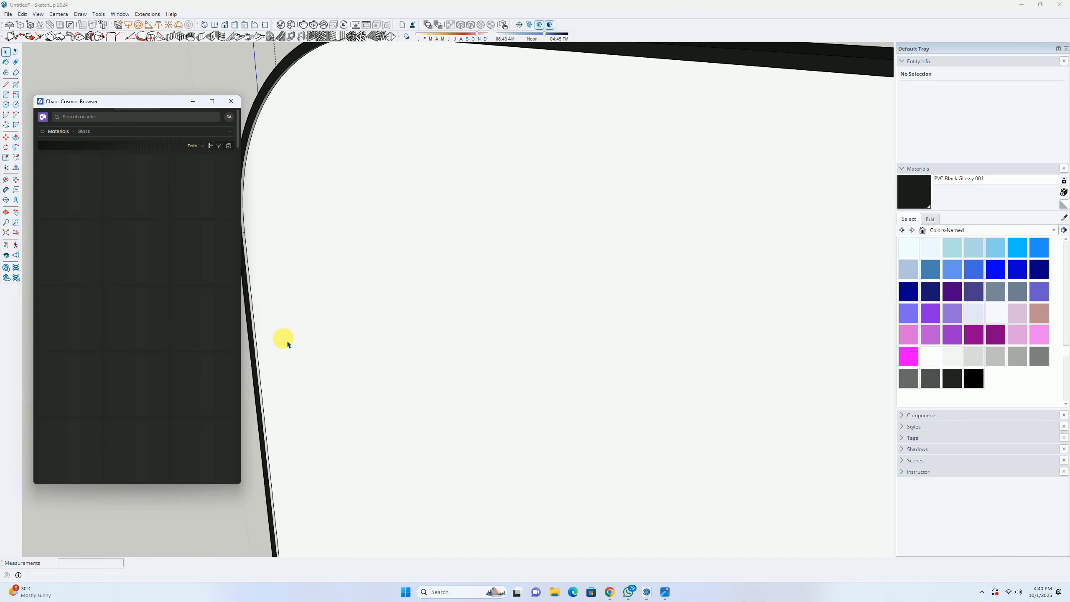
drag(237, 172, 210, 391)
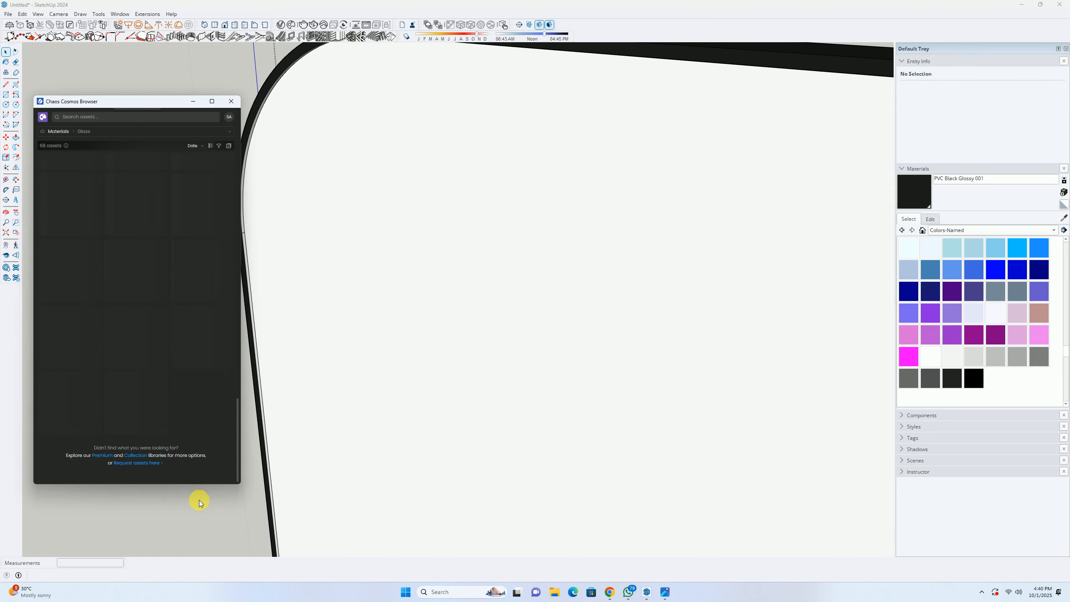
mouse_move(64, 390)
click(79, 406)
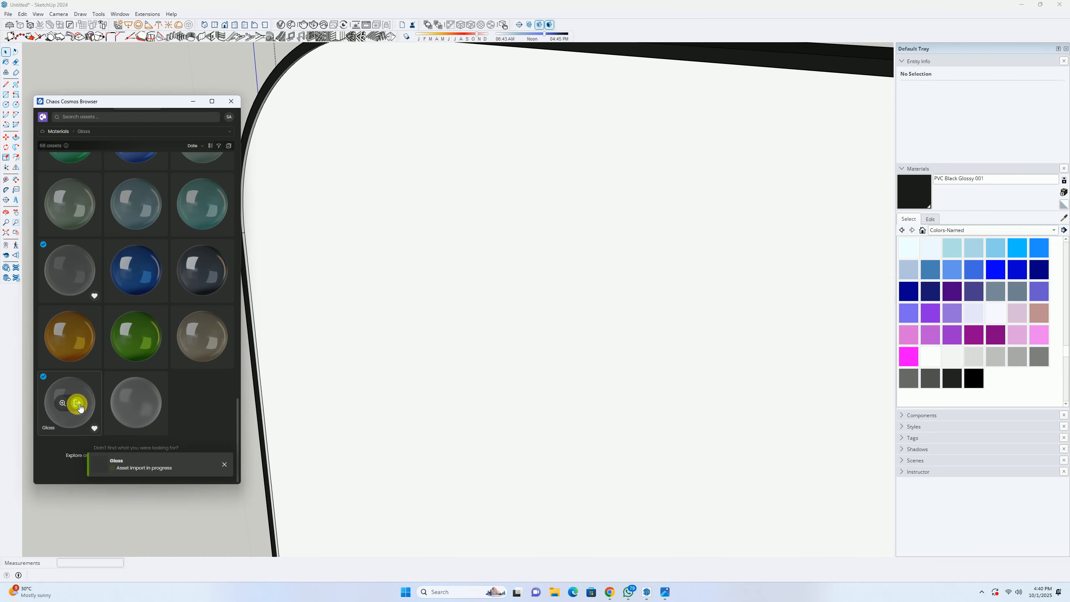
click(231, 102)
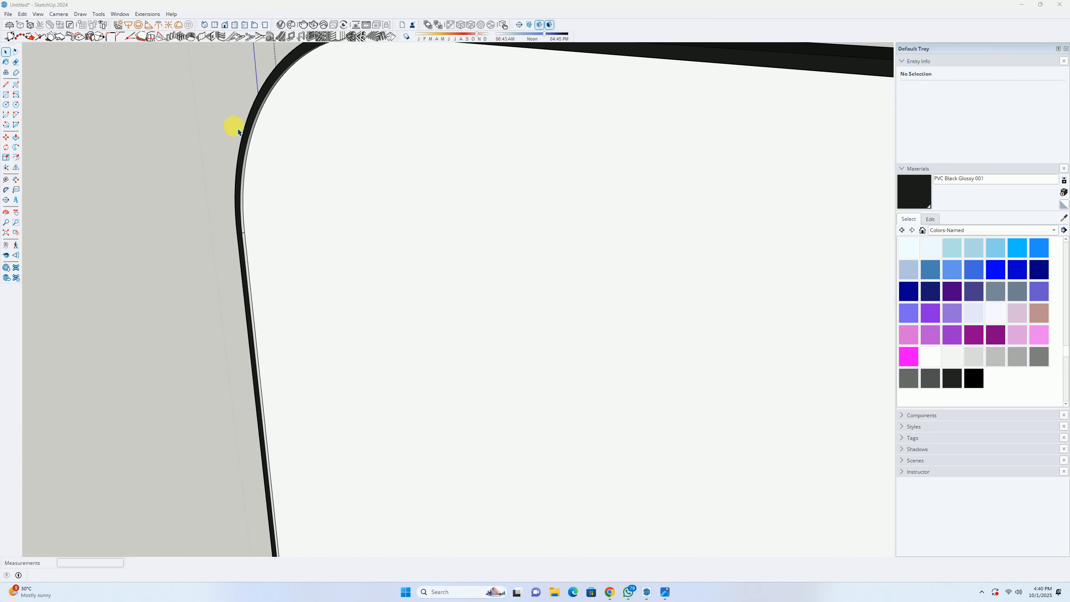
Step: Give the Glass material a pure white reflection color and a reflection glossiness of 1, and disable Fresnel
click(281, 25)
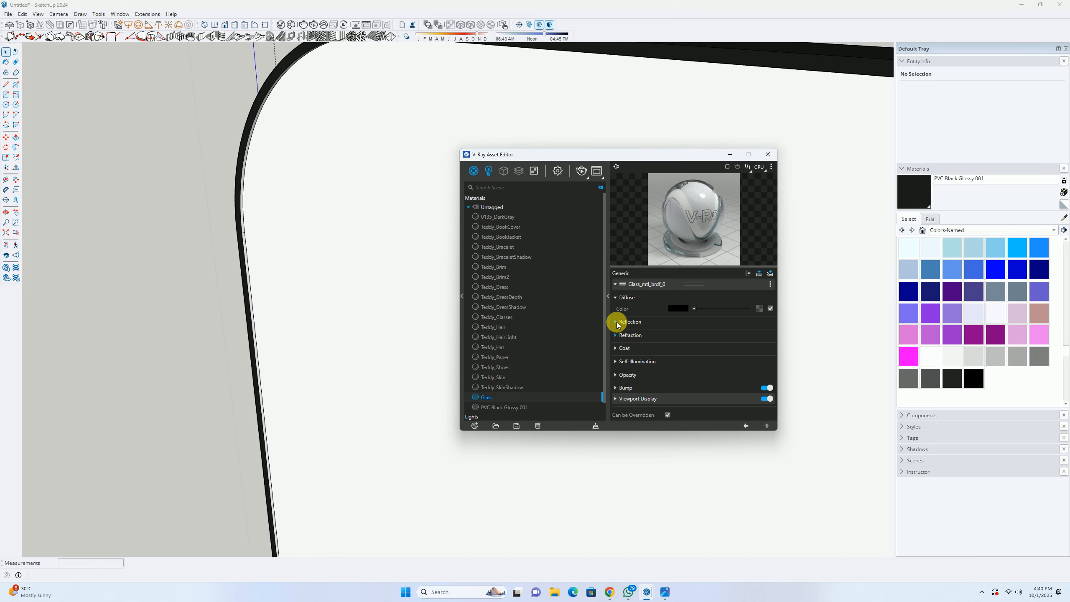
click(630, 321)
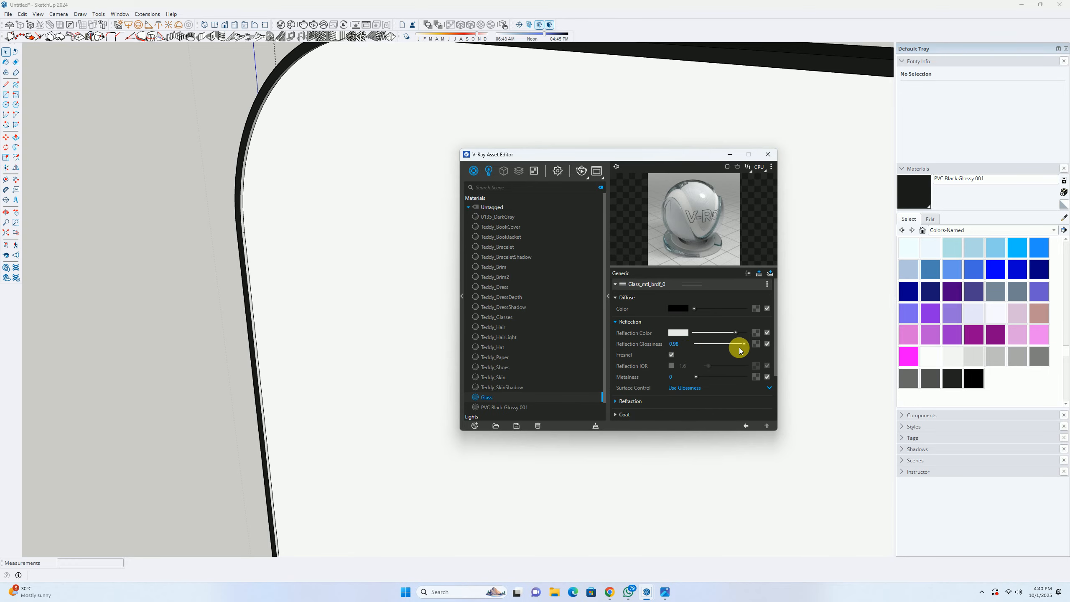
drag(745, 343, 784, 332)
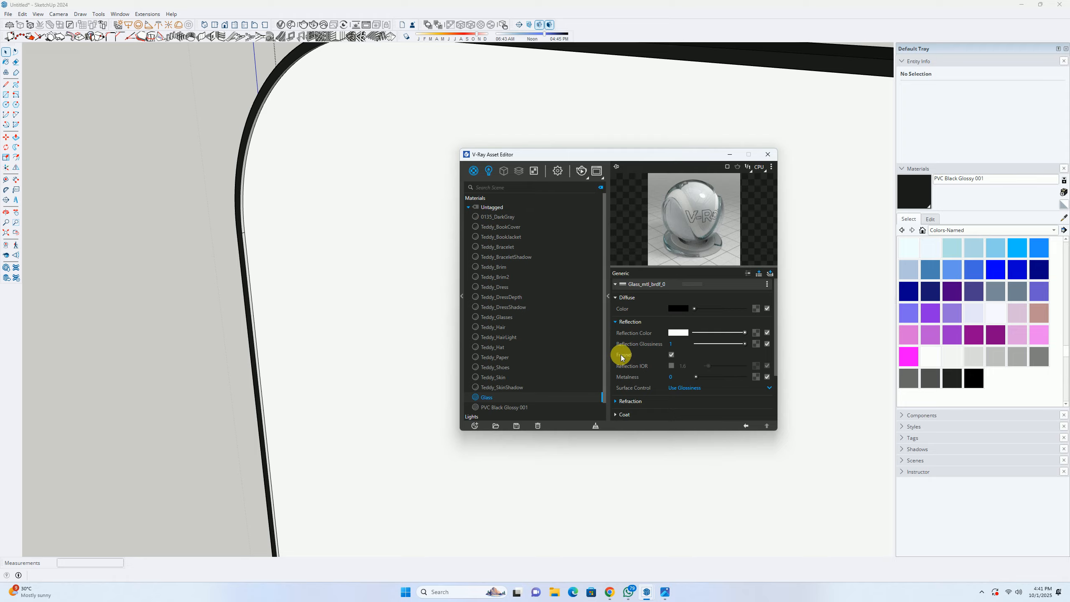
click(672, 355)
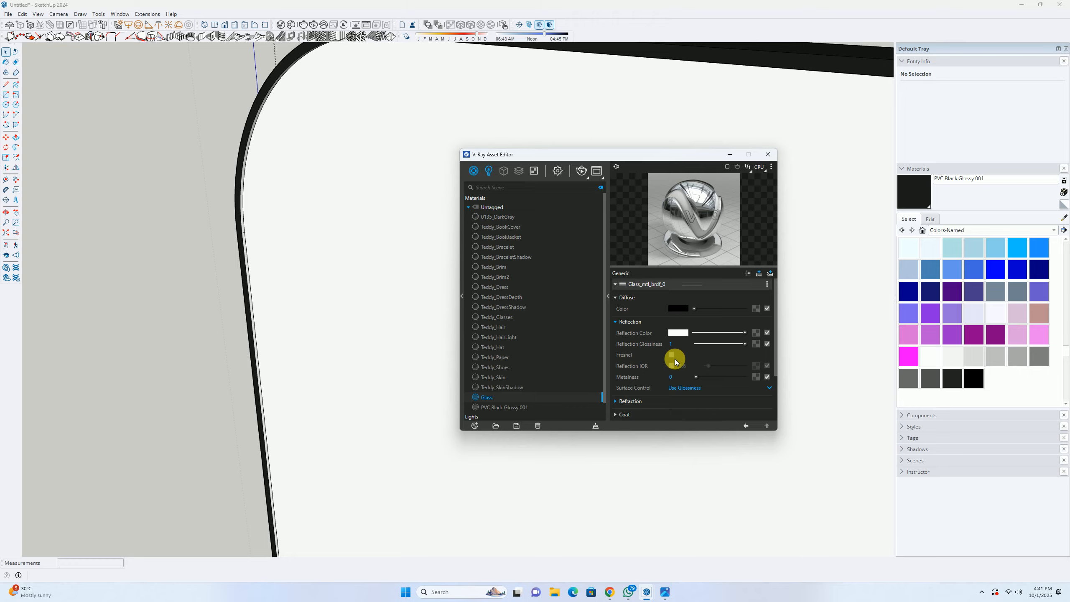
Step: Rename the Glass material as Mirror
right_click(495, 398)
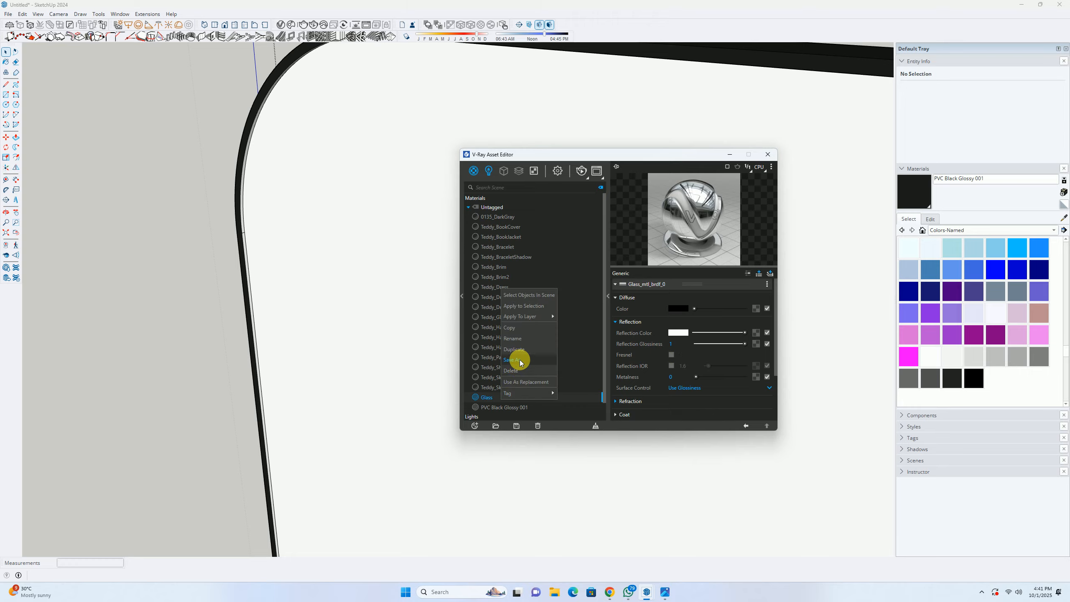
click(515, 338)
key(BackSpace)
key(BackSpace)
key(BackSpace)
key(BackSpace)
key(BackSpace)
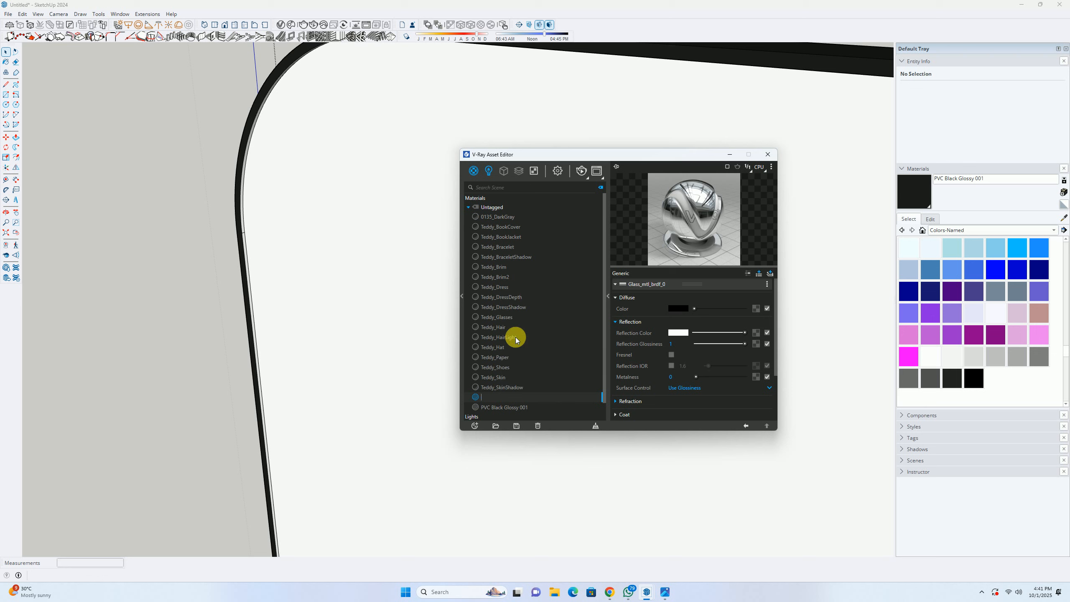
text(Mirroe)
key(Return)
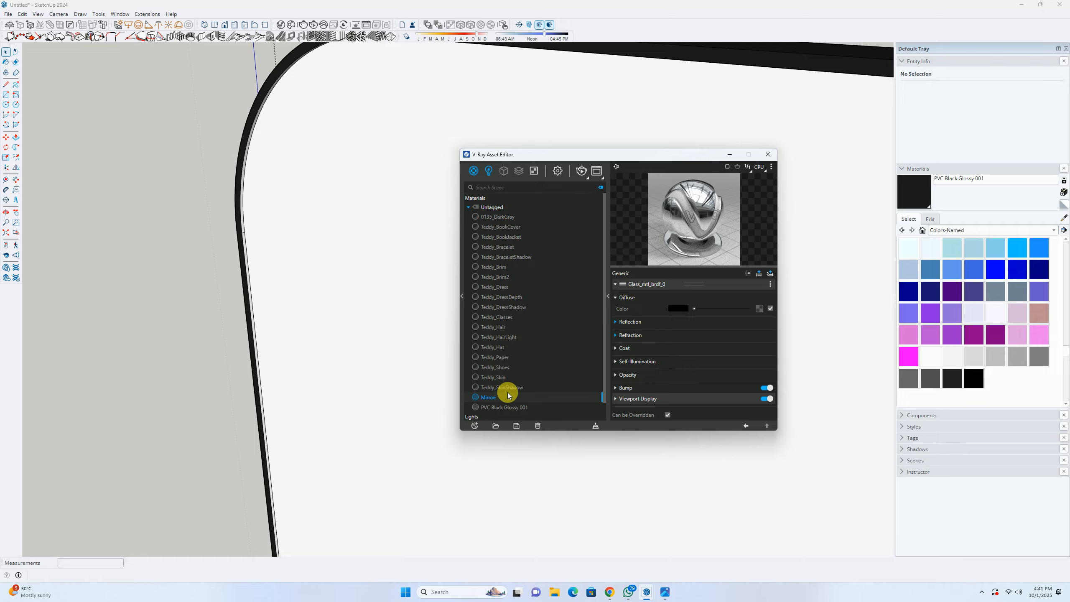
right_click(504, 400)
click(519, 342)
text(ror)
key(Return)
Step: Permanently delete all the Teddy materials, from Teddy_BookCover through Teddy_SkinShadow
click(514, 388)
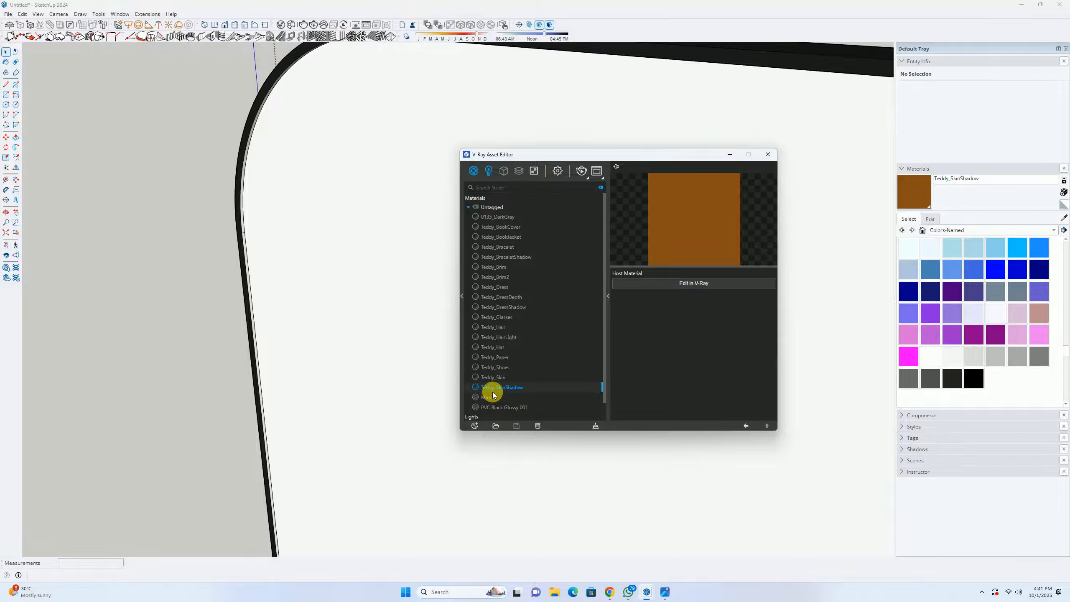
click(497, 228)
key(Delete)
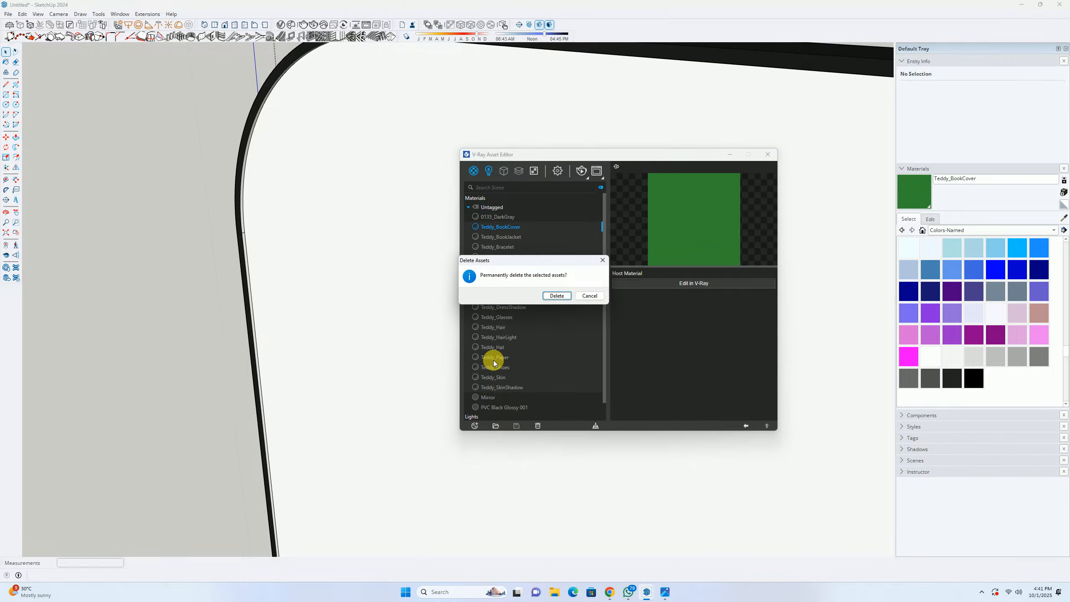
click(554, 297)
Step: Paint the panel's recessed front face with the Mirror material
click(488, 227)
click(490, 236)
click(487, 226)
click(767, 154)
click(923, 190)
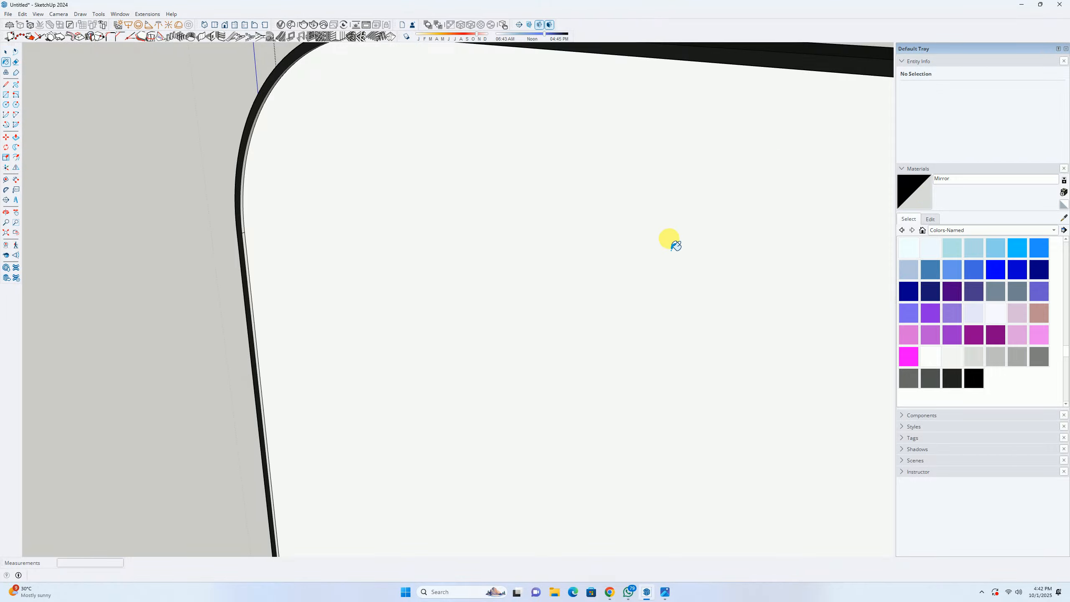
click(649, 230)
scroll(519, 274, down, 8)
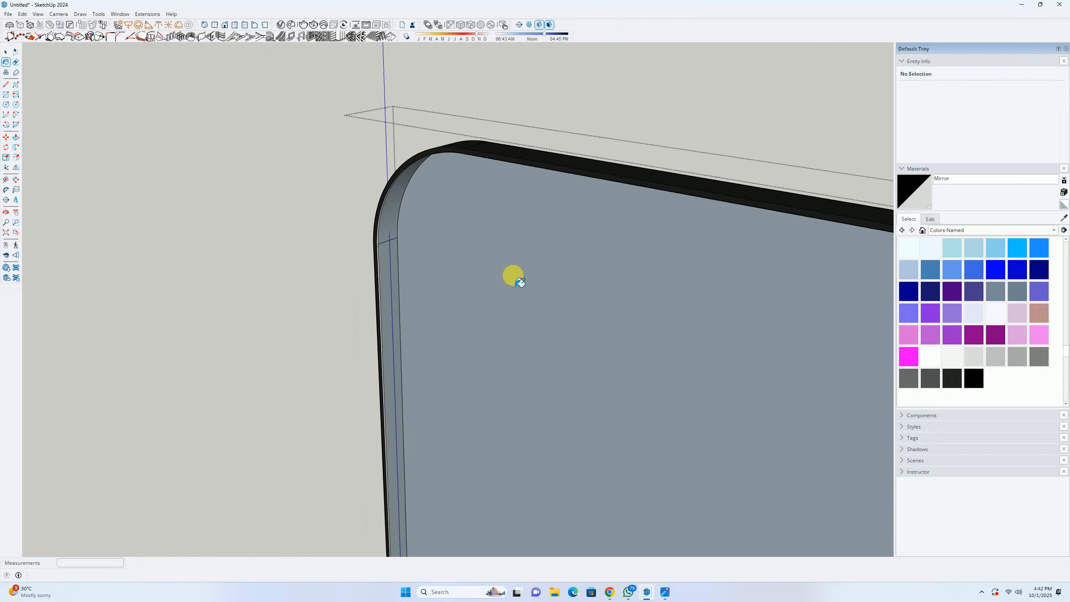
key(space)
scroll(578, 299, up, 3)
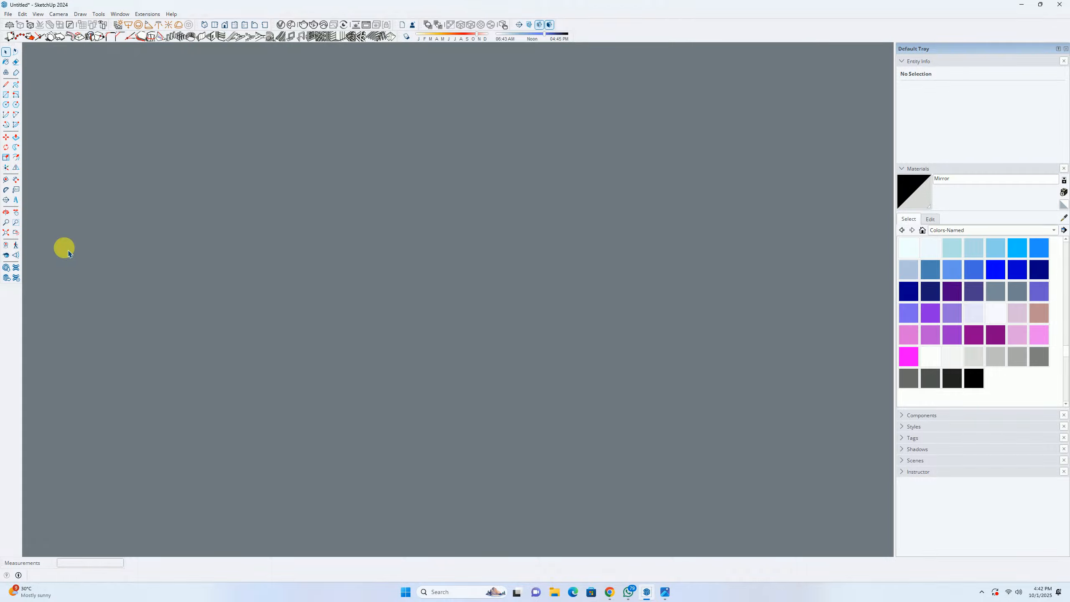
Step: Reopen the mirror group and offset the front face's outline inward by 2"
click(6, 233)
scroll(348, 219, up, 6)
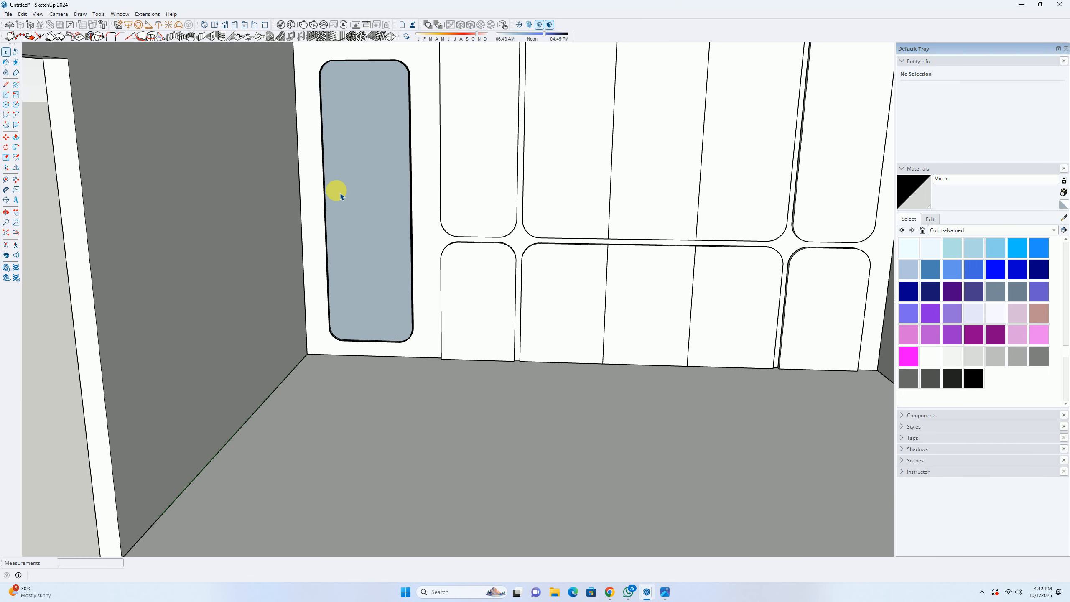
scroll(361, 213, up, 2)
double_click(365, 273)
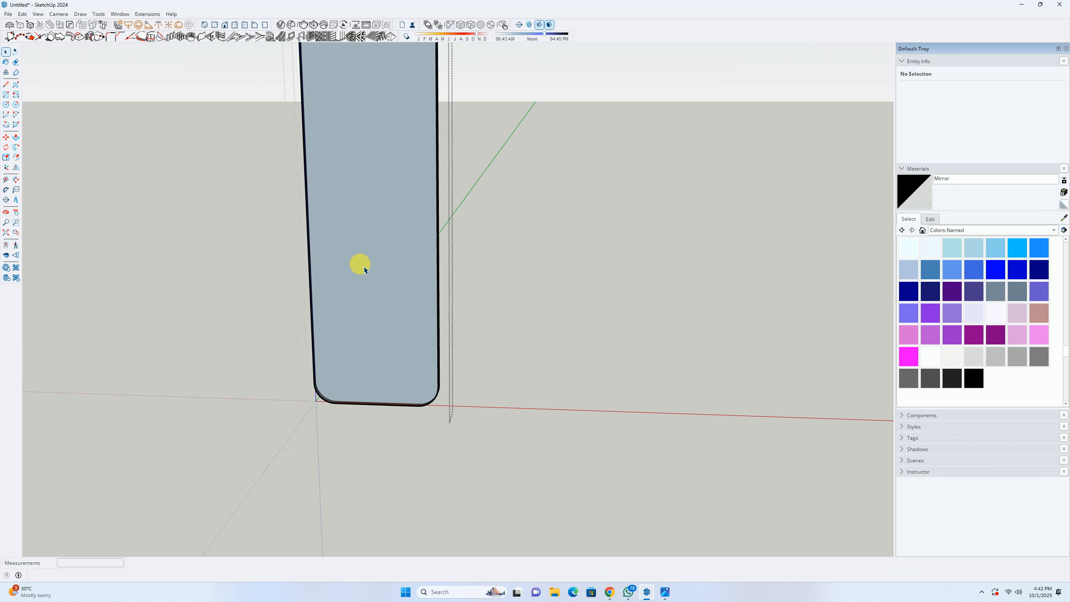
scroll(363, 272, down, 1)
middle_drag(359, 273, 408, 223)
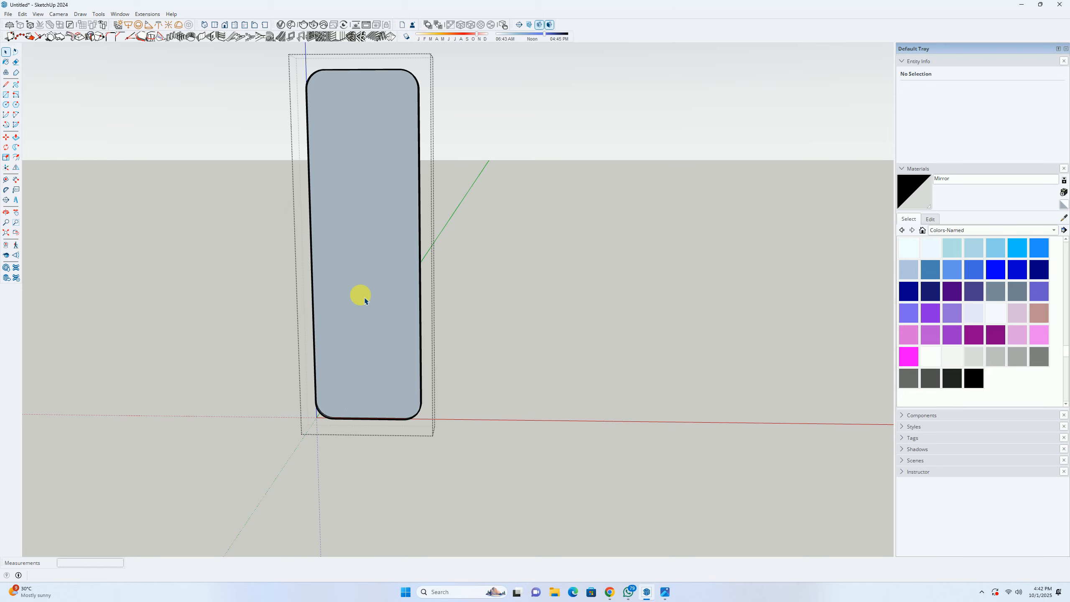
key(f)
scroll(358, 127, up, 5)
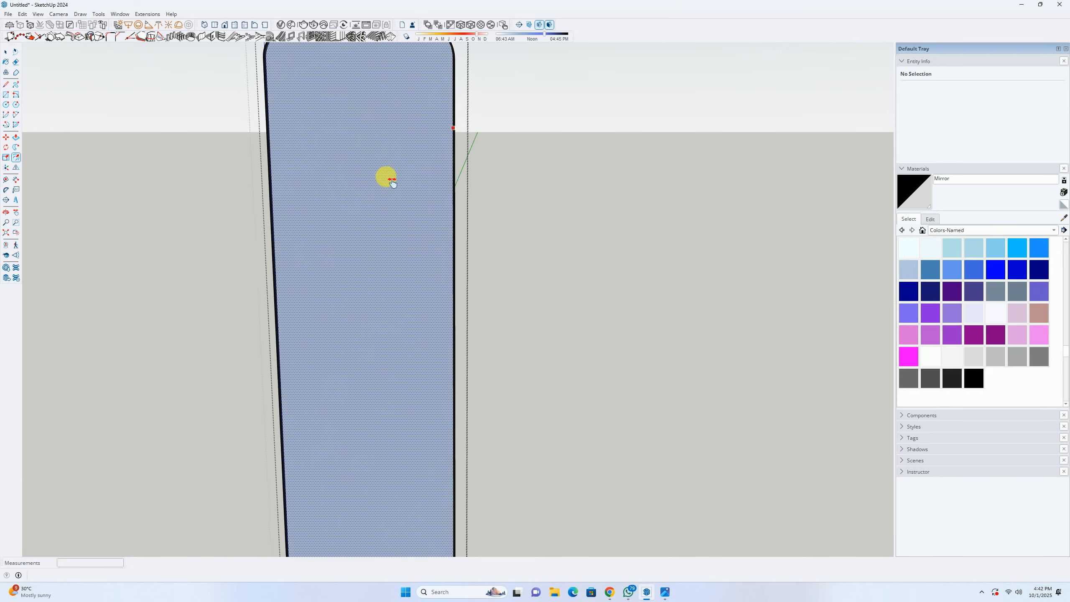
click(369, 88)
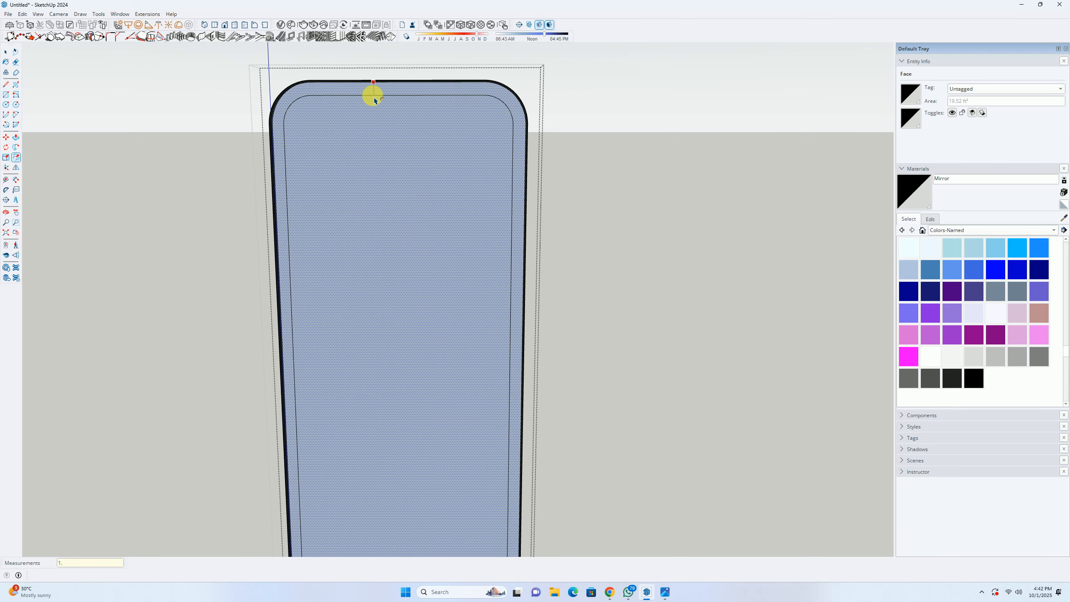
key(Return)
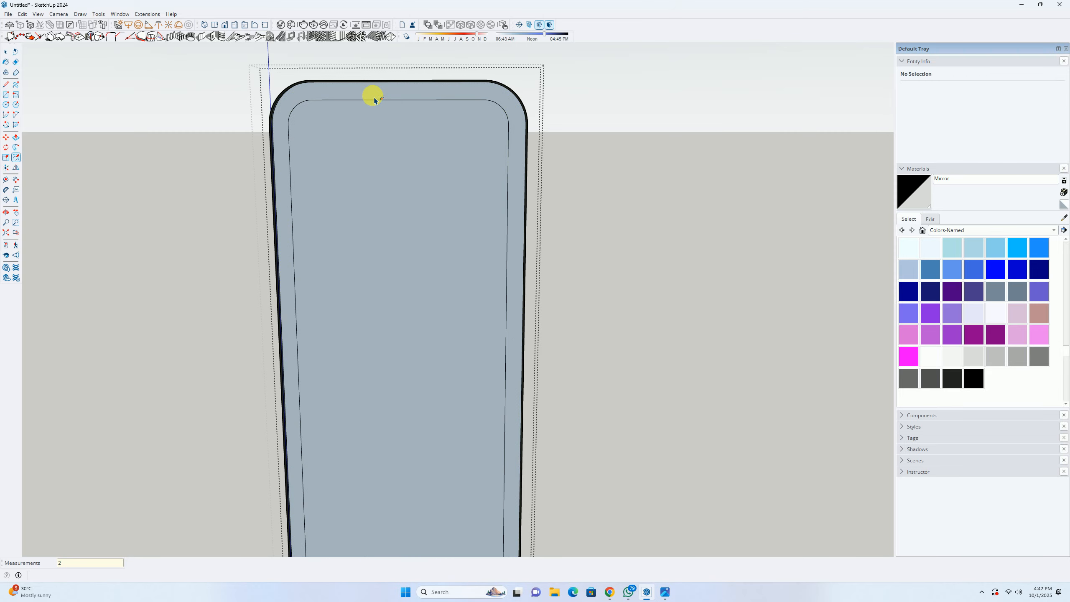
Step: Set the inward outline's offset to 1.5" and offset a second outline 0.5" inside it on the mirror face
text(1.5)
key(Return)
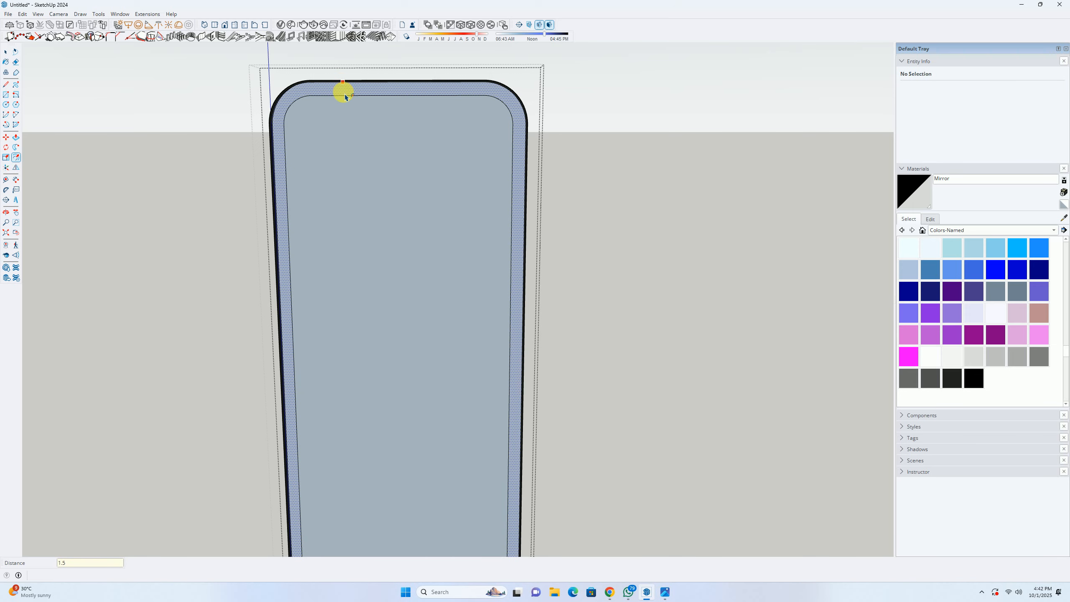
click(345, 100)
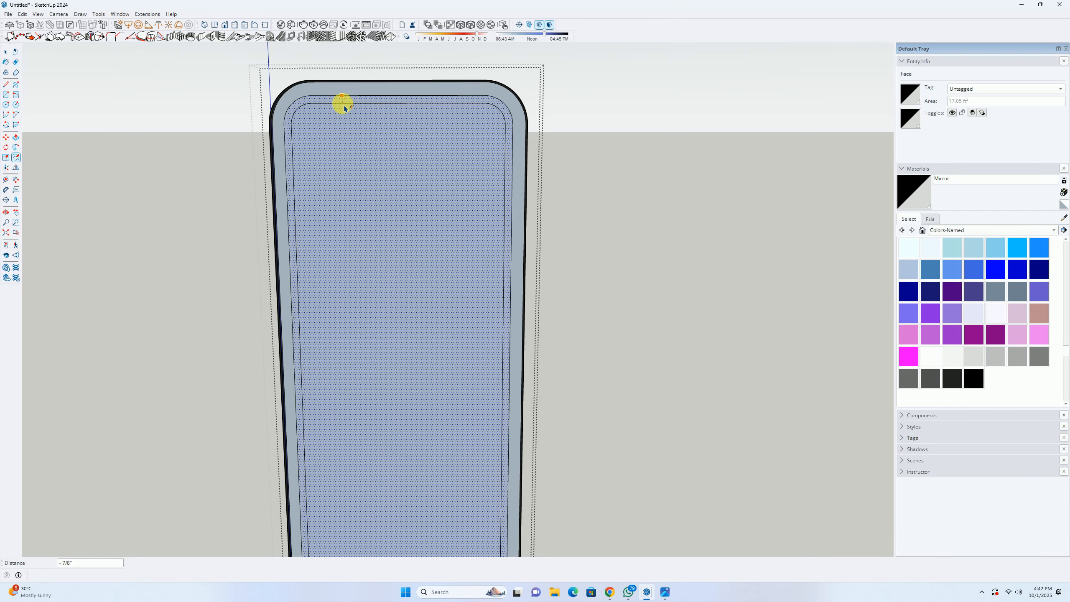
text(.75)
key(Return)
click(353, 104)
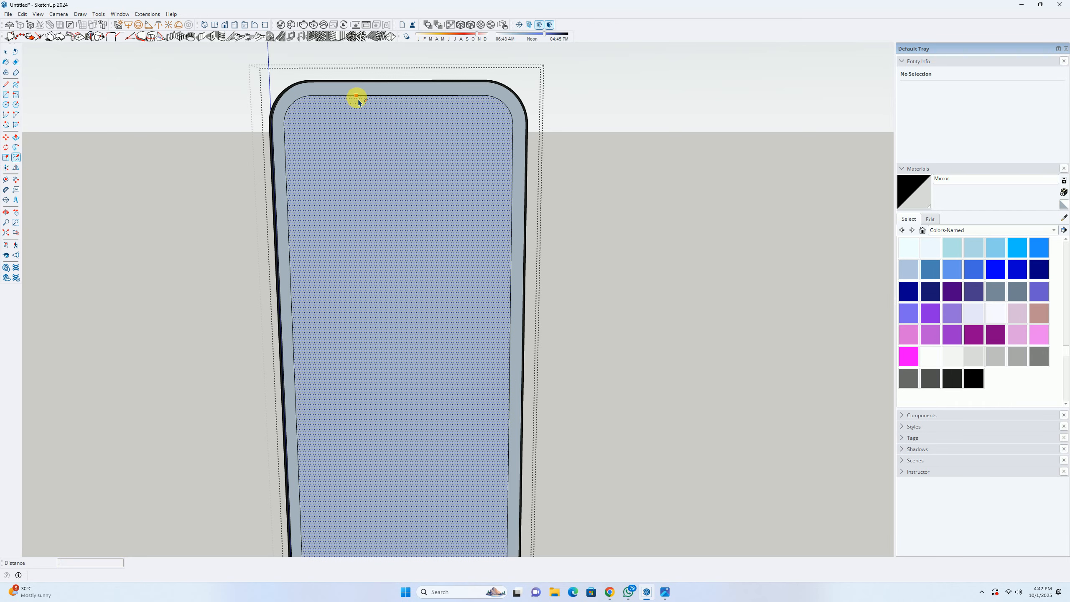
text(.5)
key(Return)
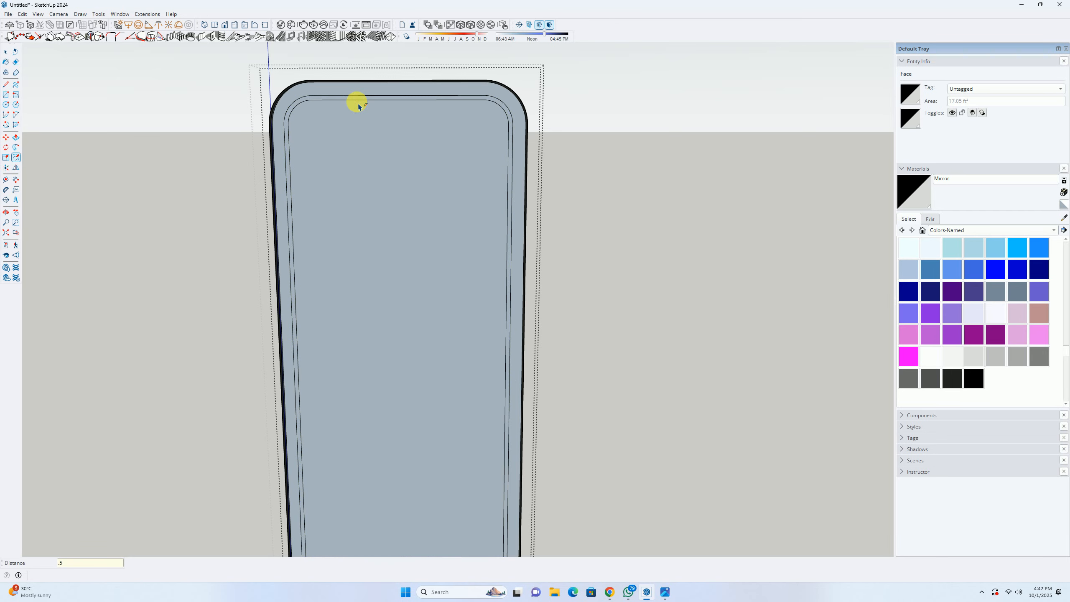
Step: Create a new Emissive material among the V-Ray scene materials
key(space)
click(280, 24)
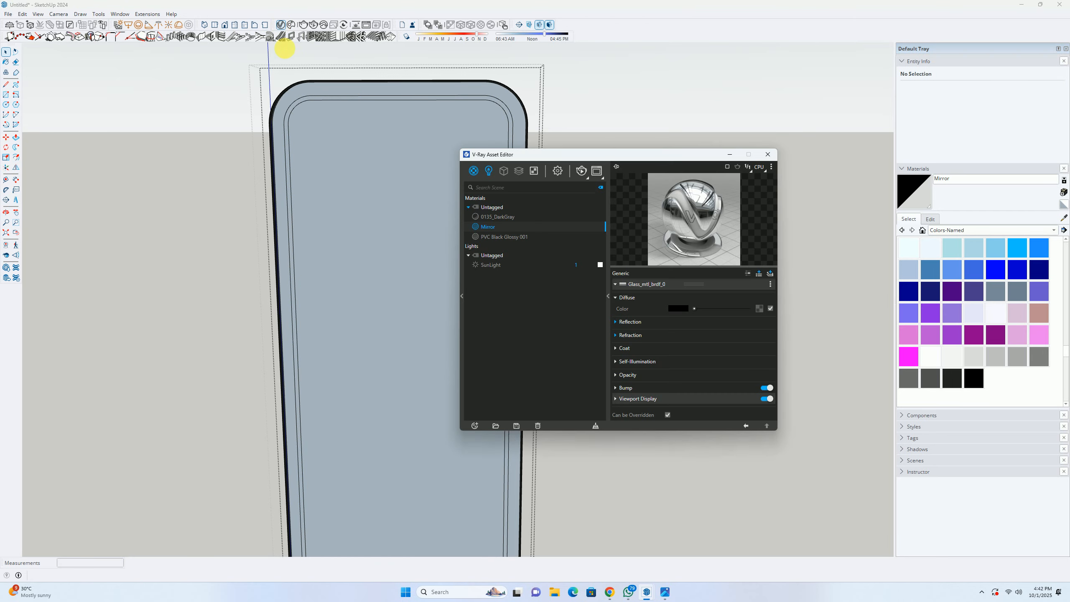
click(475, 177)
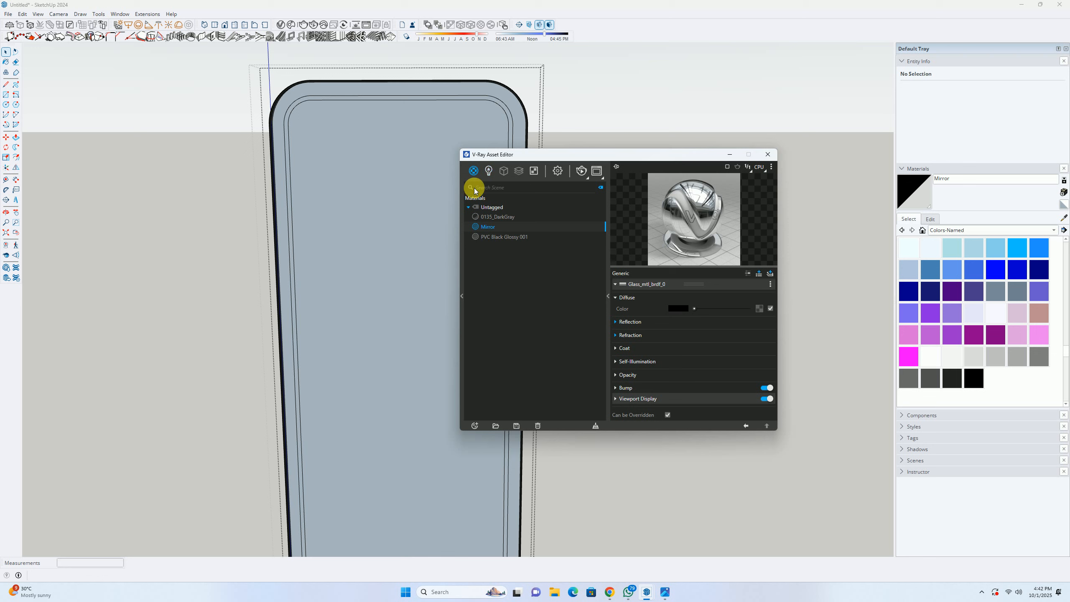
click(476, 424)
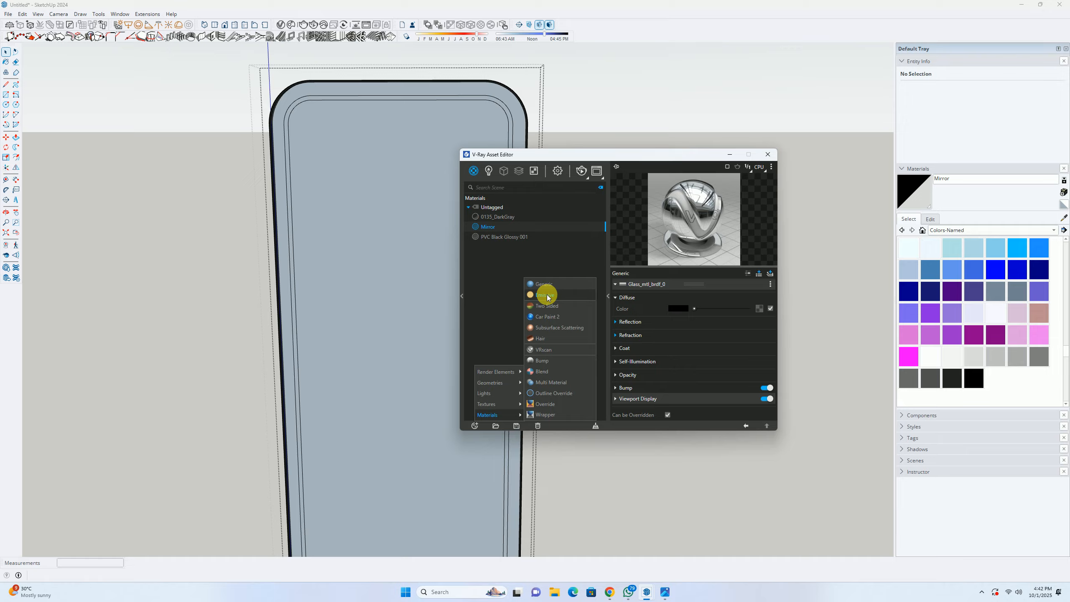
click(547, 294)
Step: Give the Emissive material a pale warm yellow colour with hue 0.149 and saturation about 0.169, and set its intensity to 2
click(675, 297)
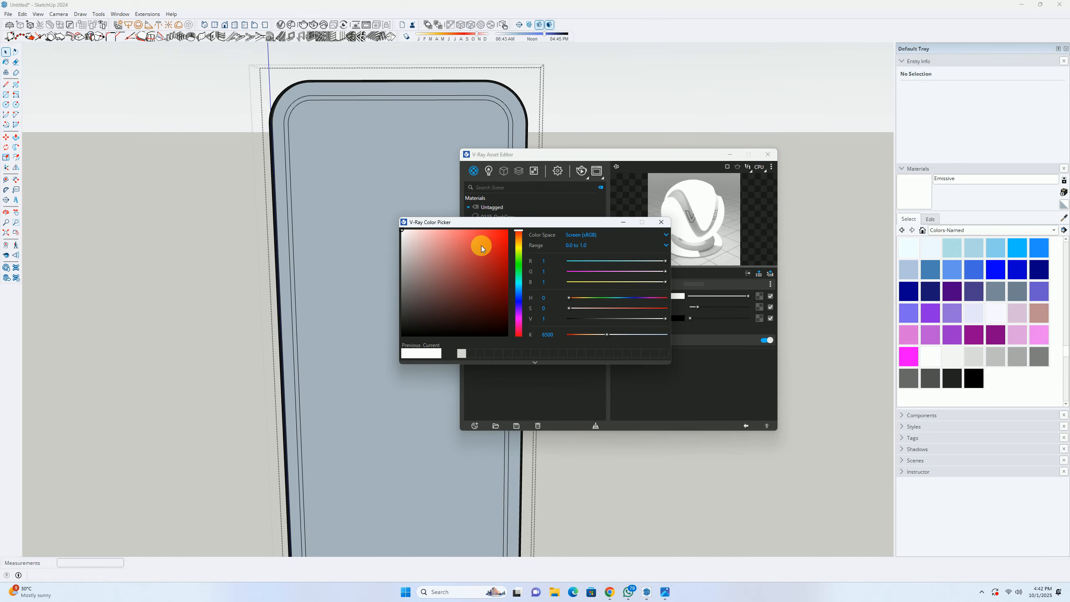
drag(522, 238, 519, 246)
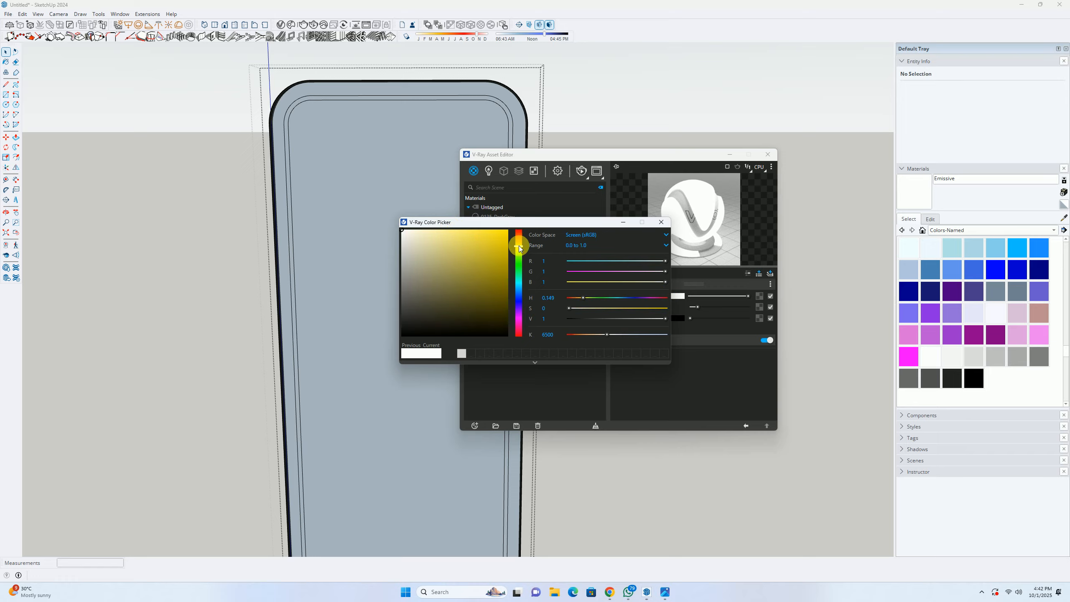
click(420, 232)
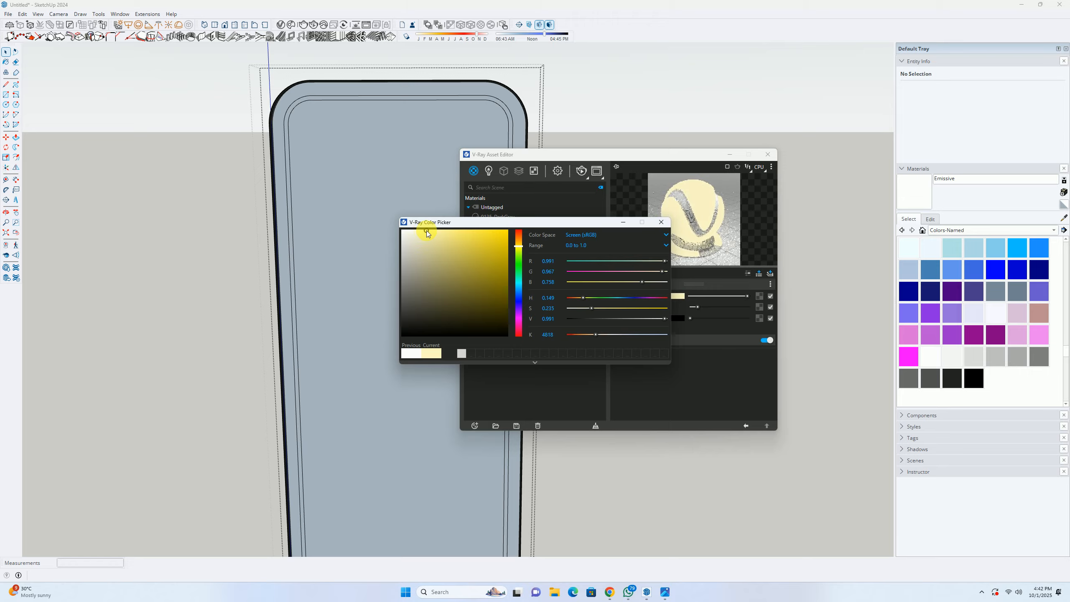
drag(424, 234, 423, 231)
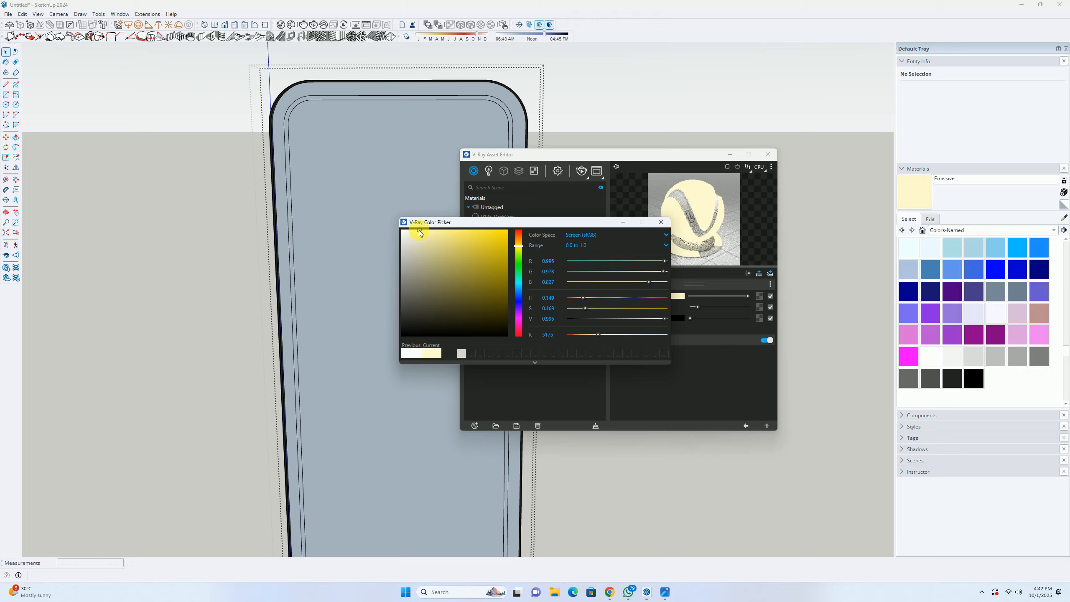
click(660, 222)
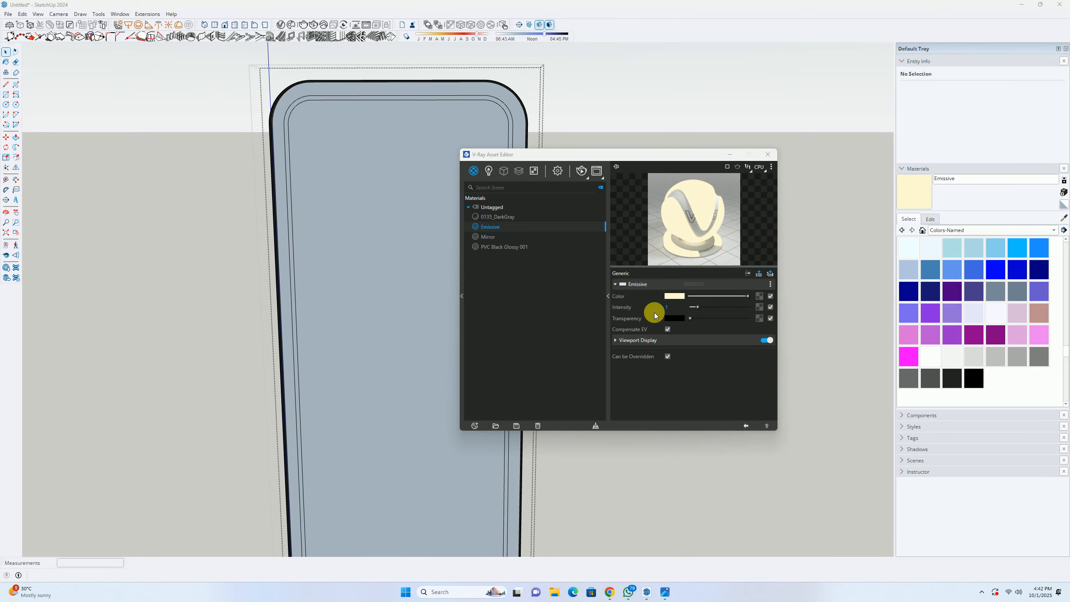
click(675, 308)
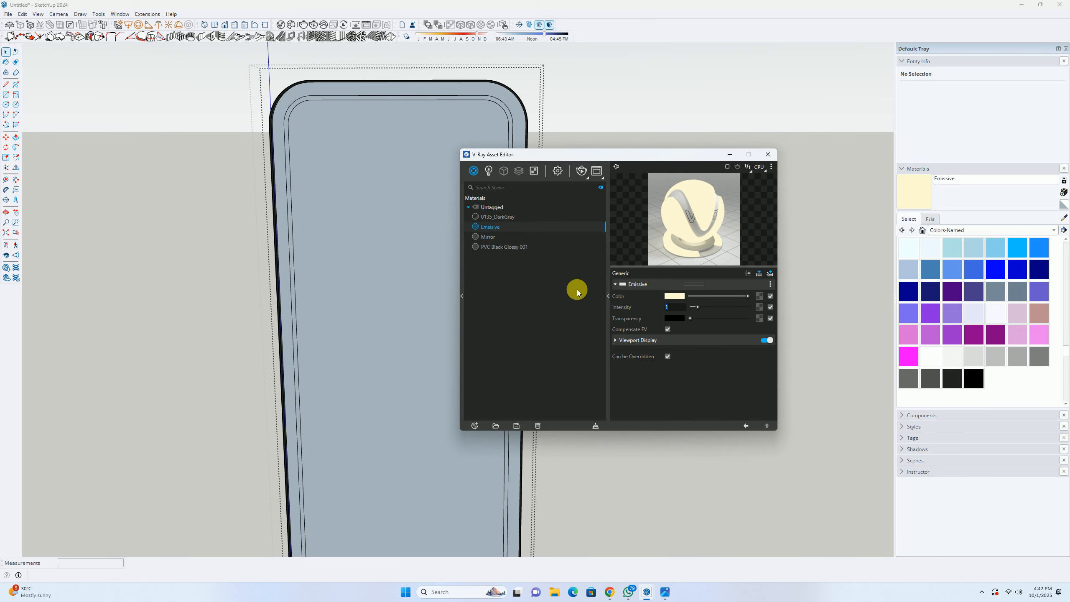
key(Return)
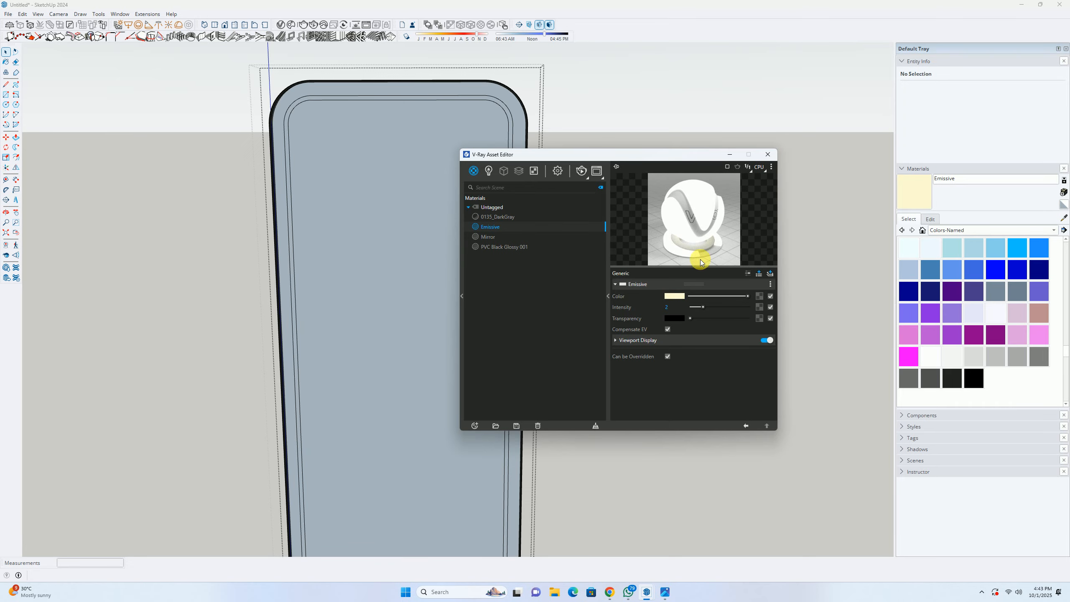
click(768, 155)
Step: Paint the narrow band between the two inner outlines of the mirror with the Emissive material and leave the group
click(910, 189)
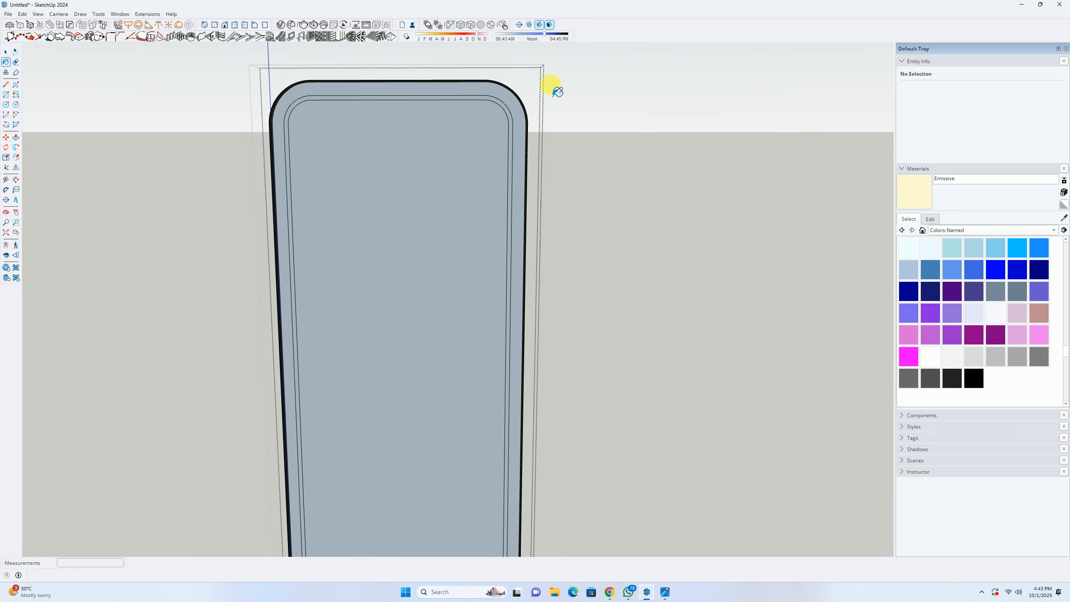
scroll(480, 106, up, 3)
scroll(480, 107, up, 3)
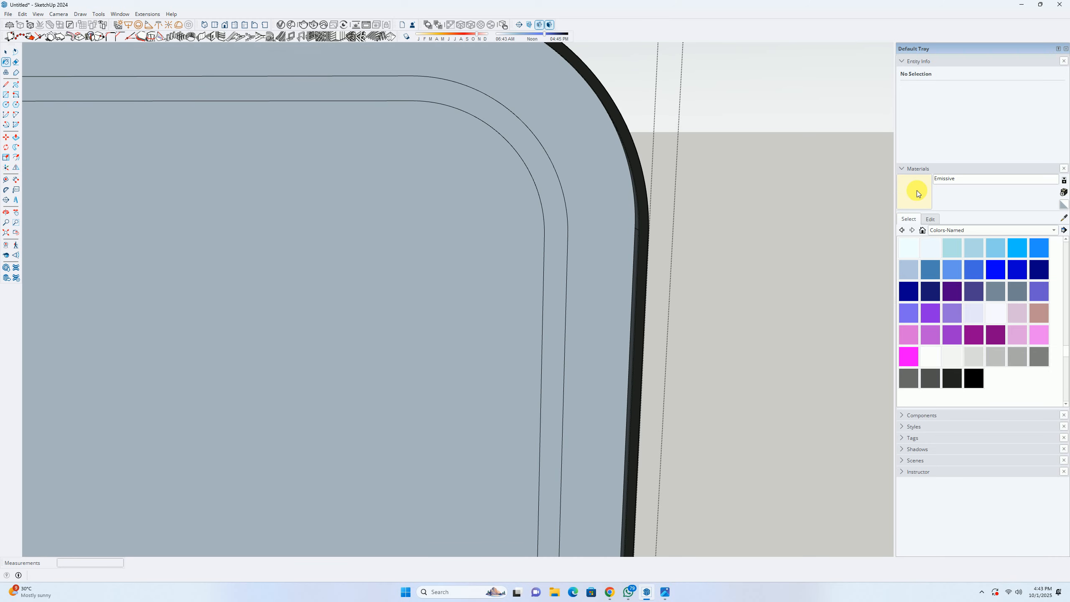
click(494, 116)
scroll(484, 112, down, 5)
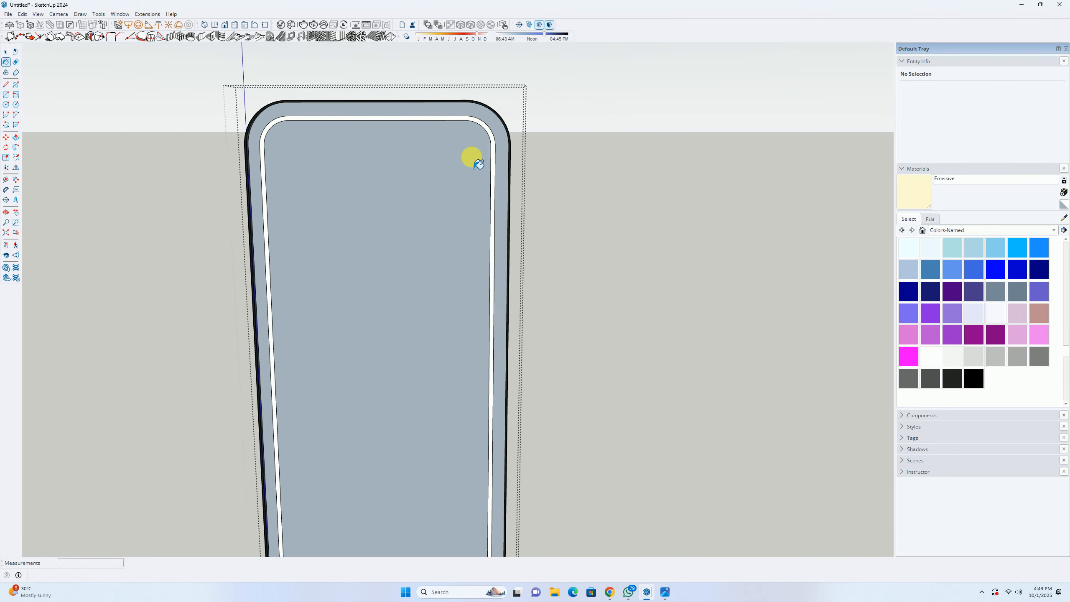
scroll(471, 156, down, 6)
key(space)
key(Escape)
Step: Compare the lit mirror in the room with the bedroom reference photo in the image viewer, and examine the shelf across the mirror
scroll(447, 291, down, 3)
middle_drag(446, 295, 450, 269)
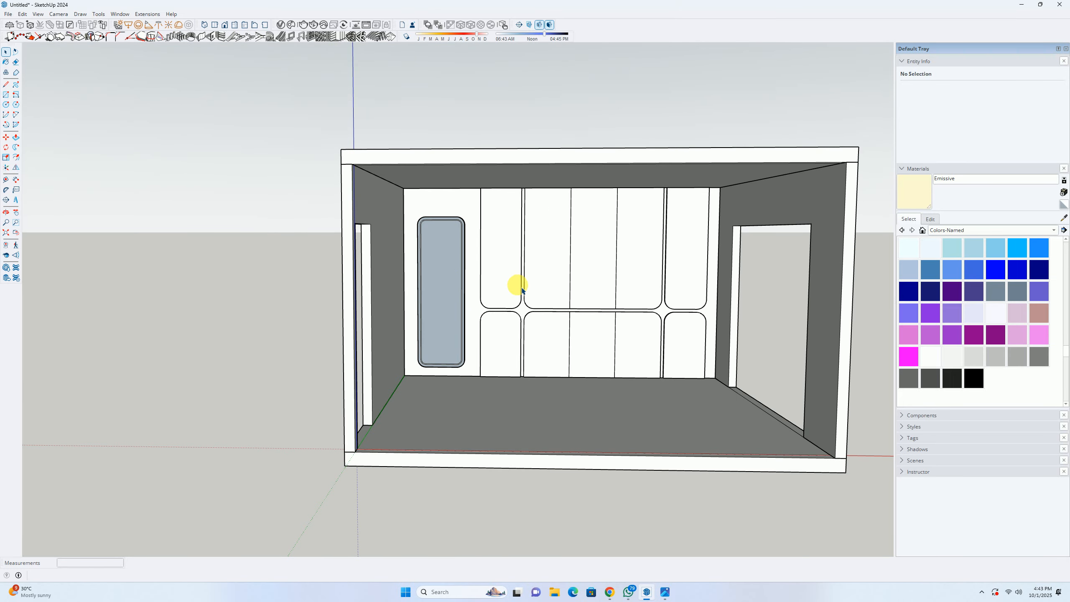
scroll(461, 367, up, 5)
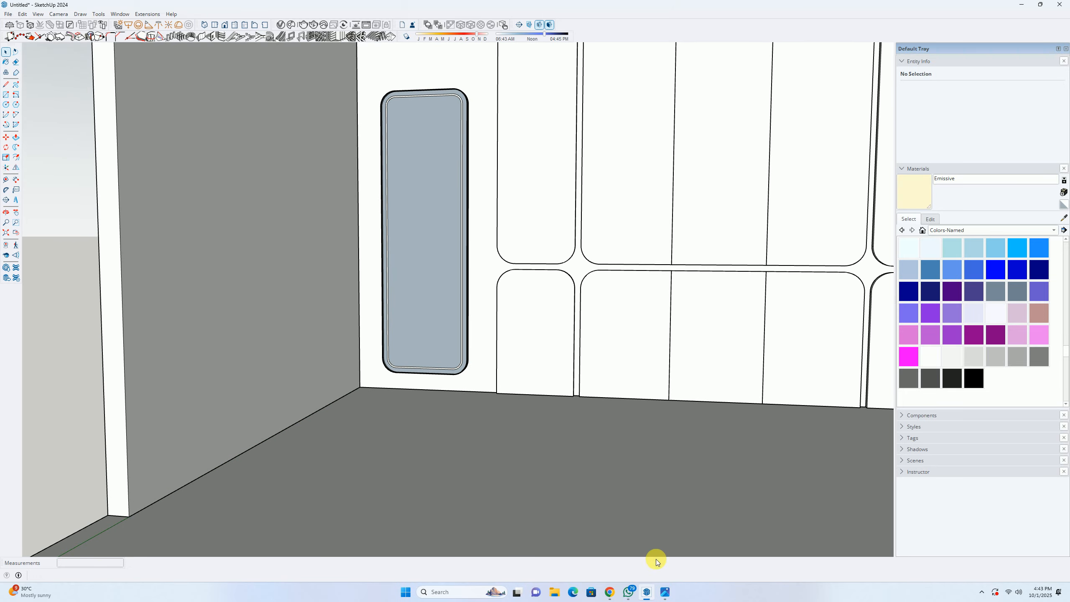
click(666, 599)
click(666, 592)
scroll(370, 274, down, 5)
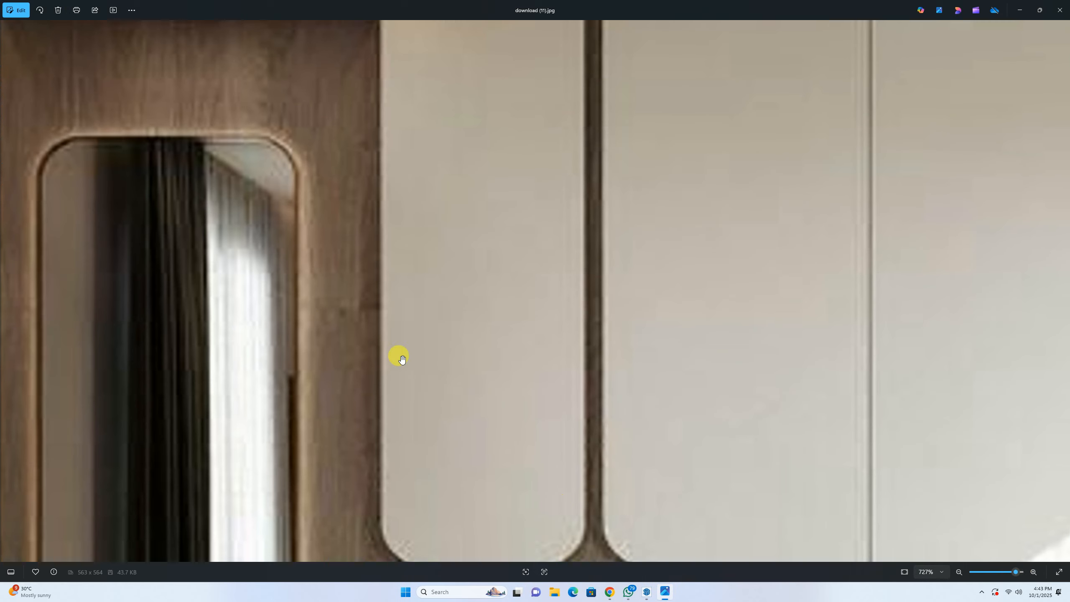
scroll(327, 354, up, 4)
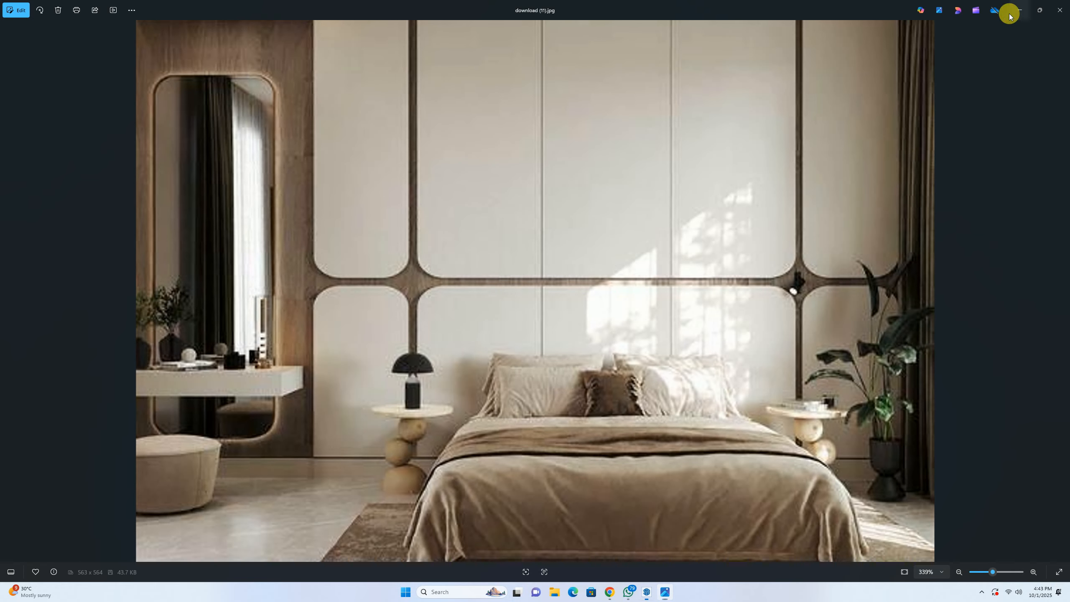
click(1011, 13)
Step: Place floor guides 15" in front of the back wall and about 4' from the side wall, below the mirror
scroll(472, 337, up, 4)
scroll(461, 361, down, 2)
key(t)
click(444, 399)
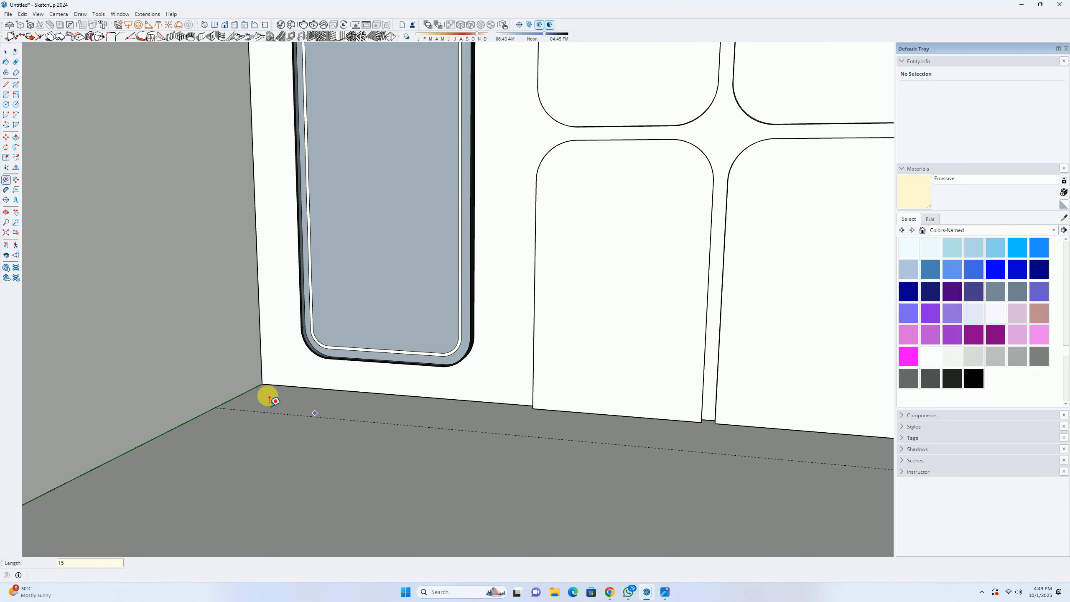
click(248, 391)
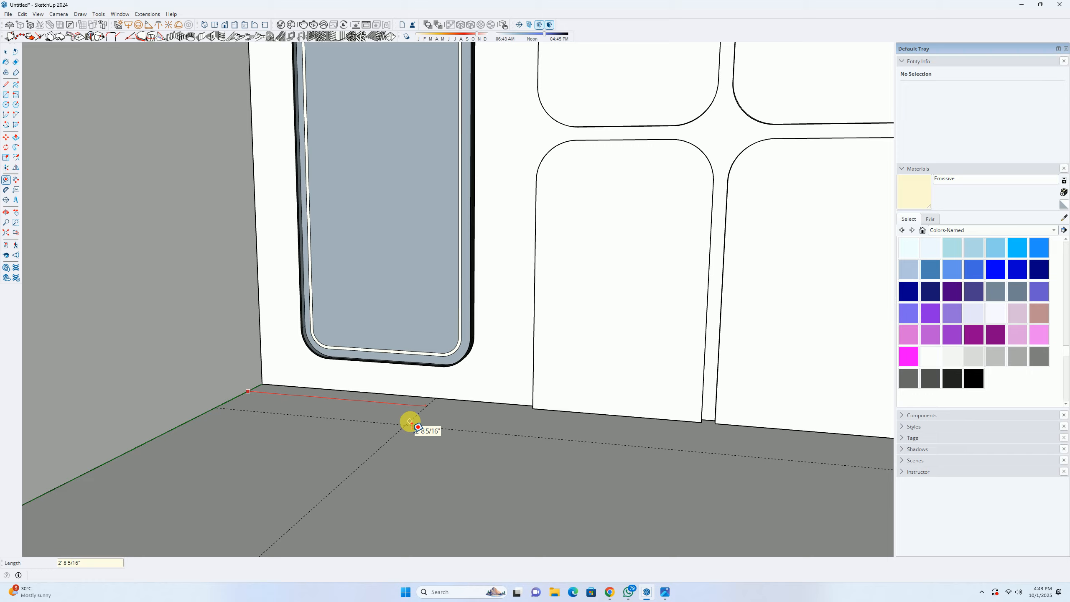
Step: Draw a floor rectangle from the room corner to the guides' intersection, 15" deep, and make it a group
key(r)
click(262, 384)
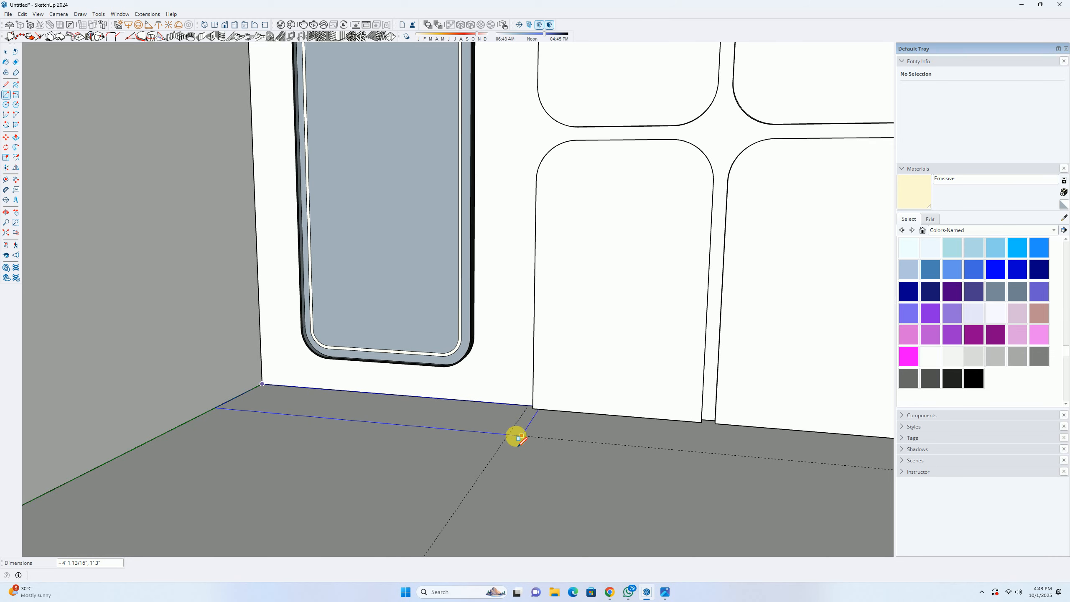
click(511, 435)
key(space)
right_click(495, 421)
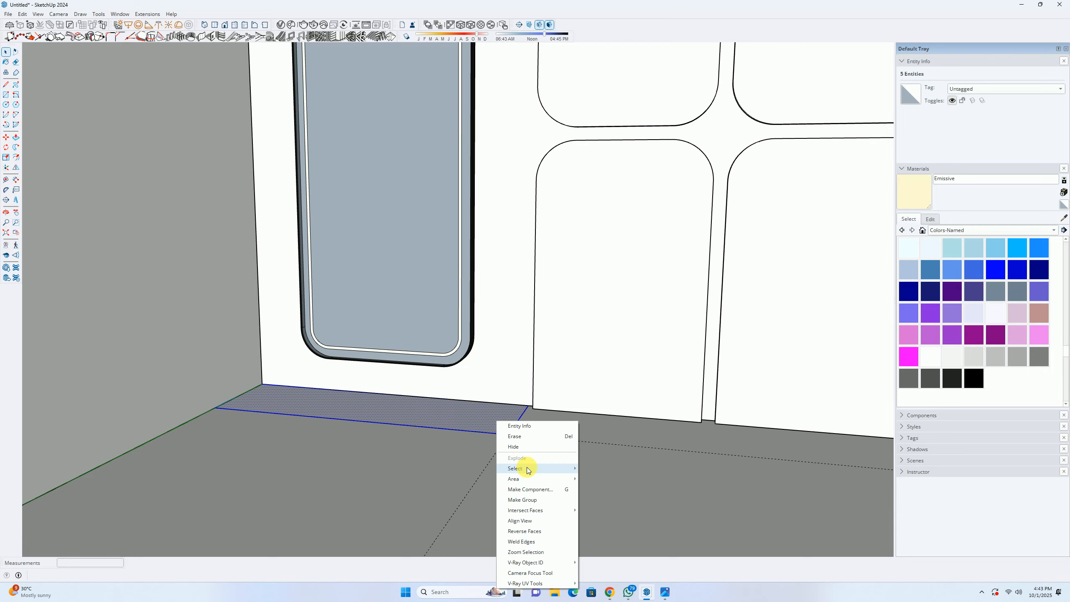
click(521, 499)
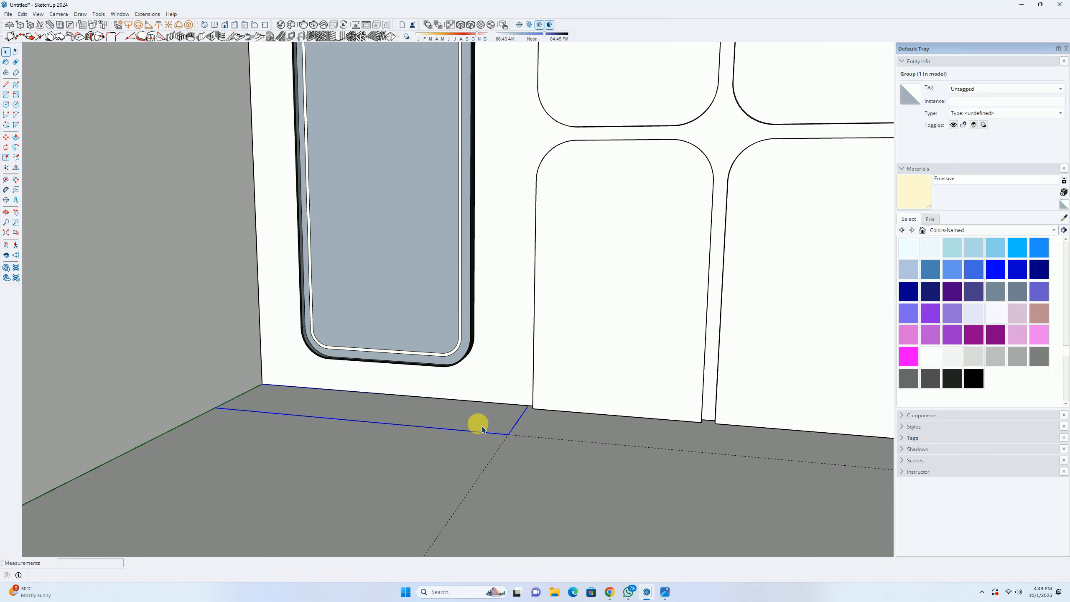
Step: Move the grouped rectangle 24" straight up from the floor so it crosses the mirror as a shelf
key(m)
drag(509, 413, 509, 392)
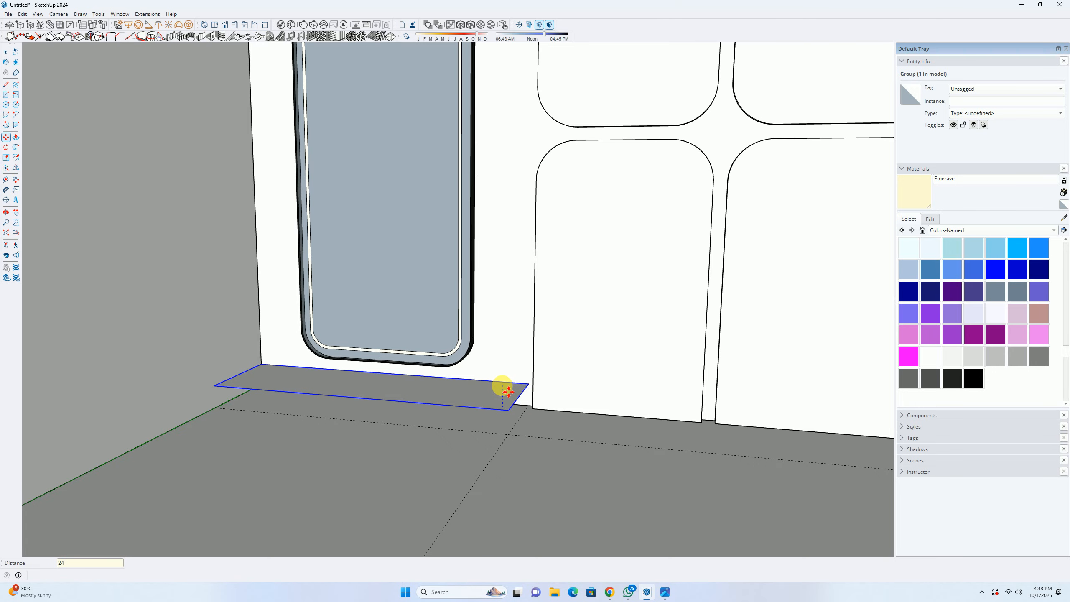
key(Return)
scroll(477, 309, down, 3)
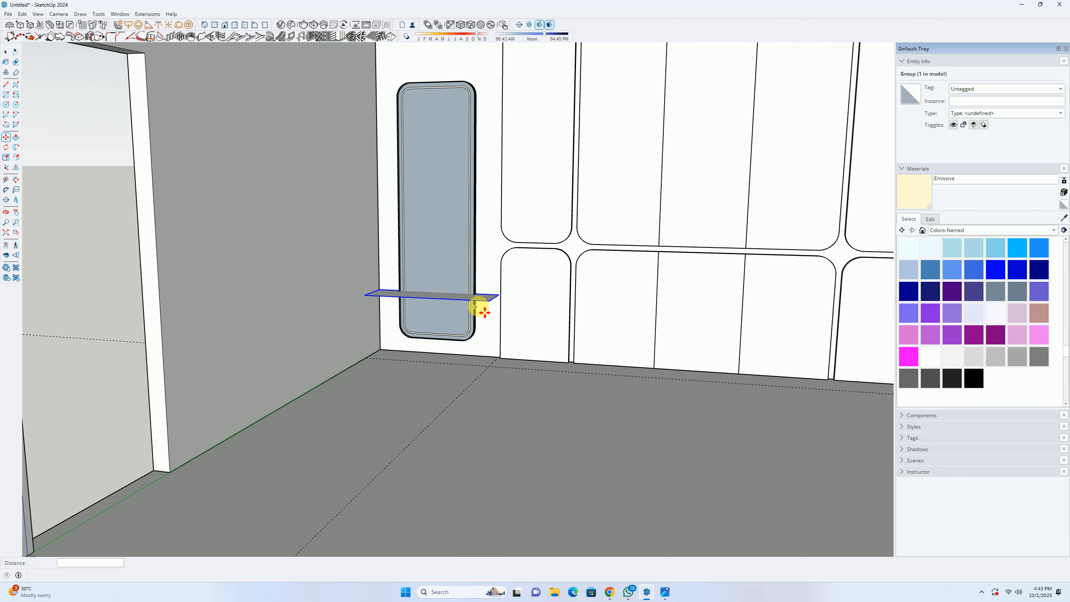
scroll(497, 306, up, 1)
Step: Check the shelf in the reference photo, and extrude the raised shelf group's face upward 4"
click(665, 593)
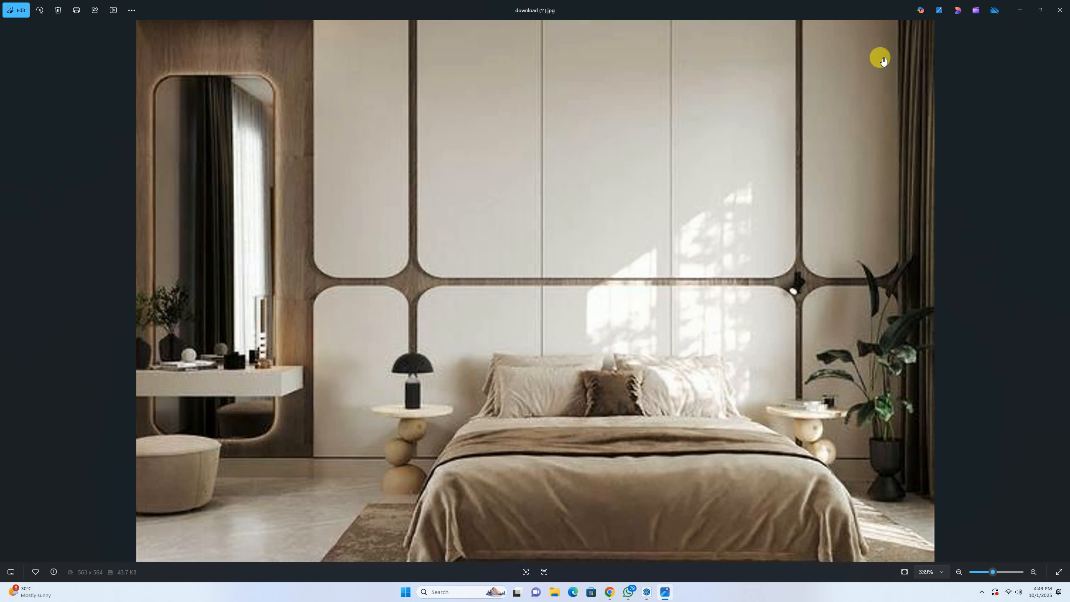
click(1020, 10)
scroll(480, 304, up, 2)
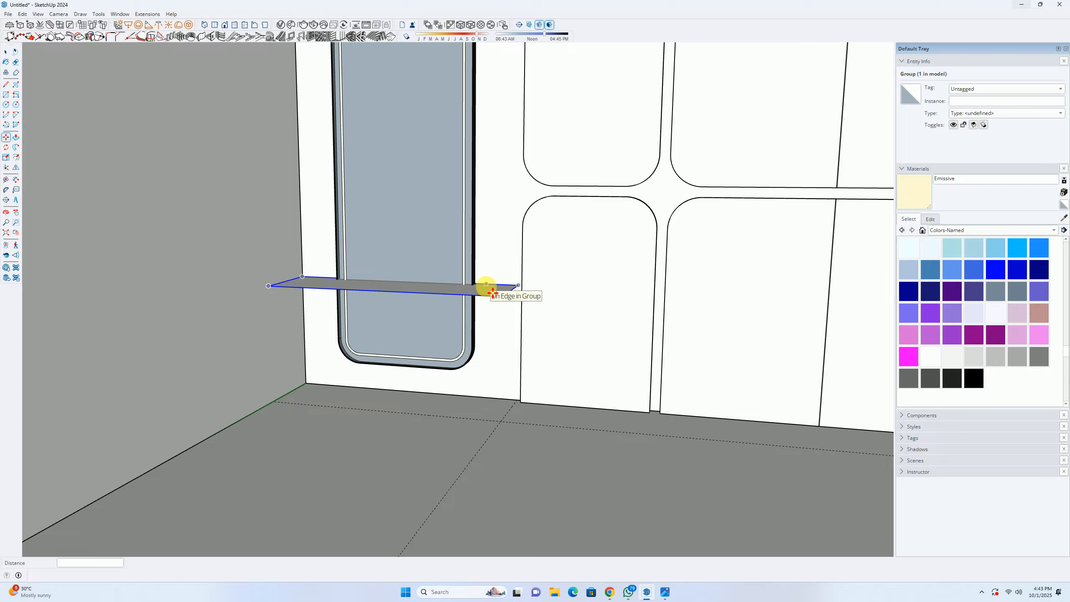
key(space)
double_click(486, 287)
key(p)
click(487, 286)
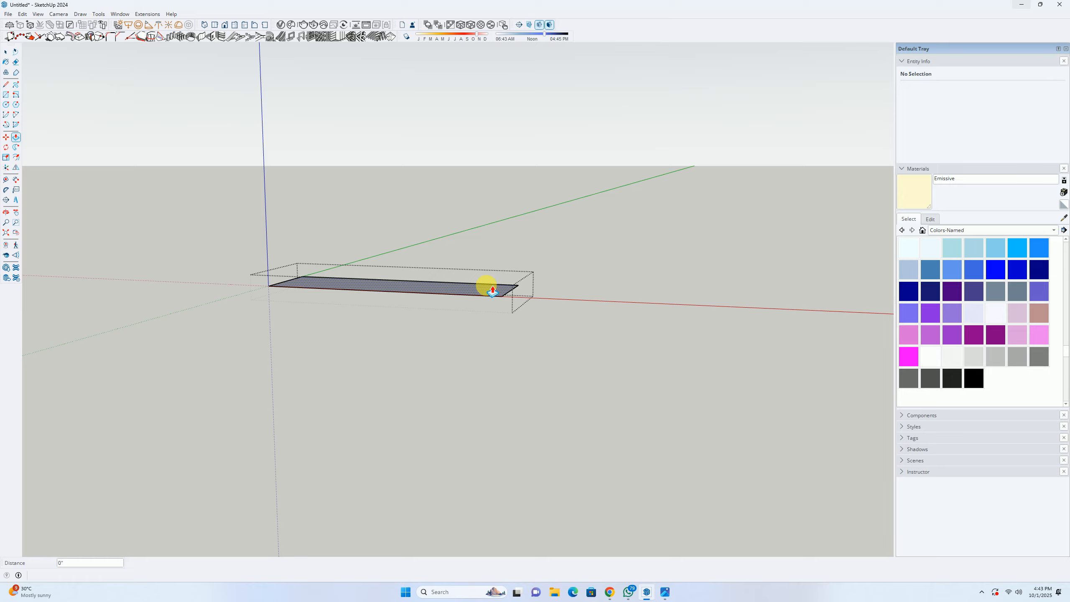
text(4)
key(Return)
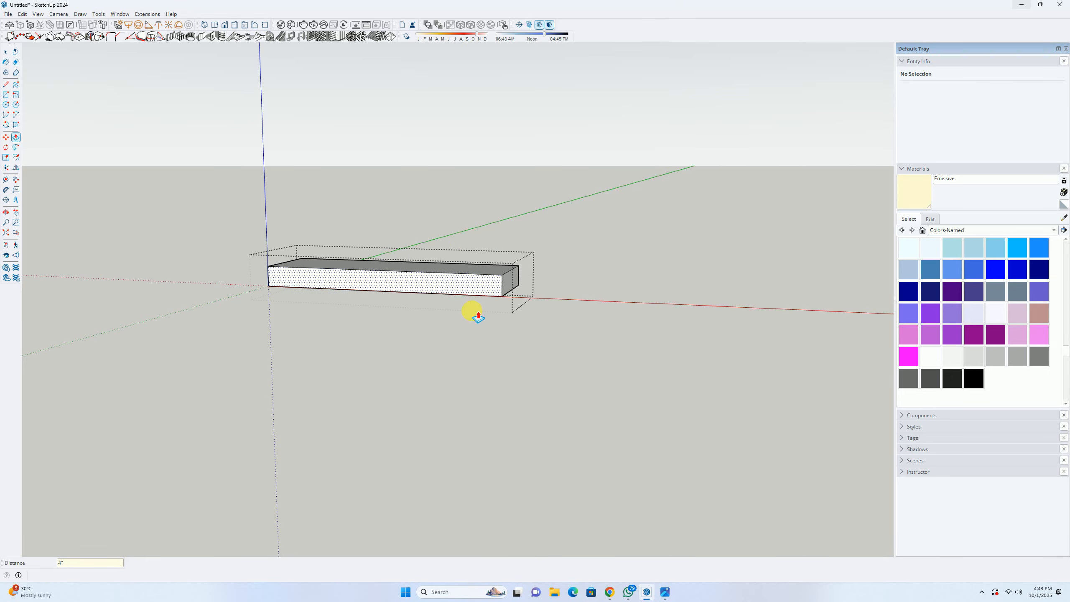
Step: Extrude the shelf's underside downward 2" and leave the group
middle_drag(472, 311, 450, 182)
scroll(471, 273, up, 2)
click(471, 271)
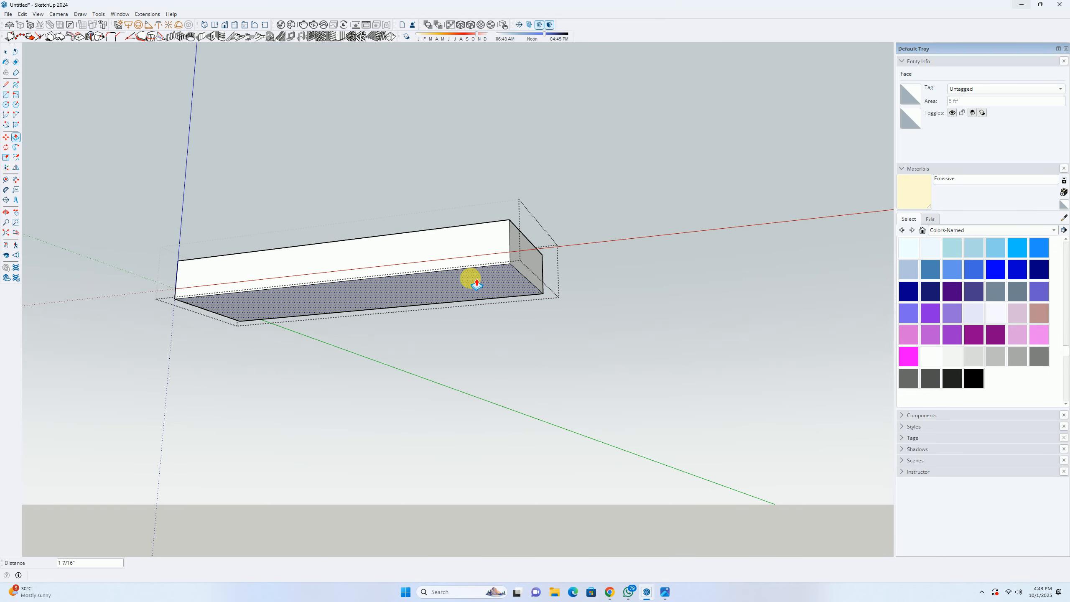
text(2)
key(Return)
key(space)
key(Escape)
middle_drag(464, 273, 431, 323)
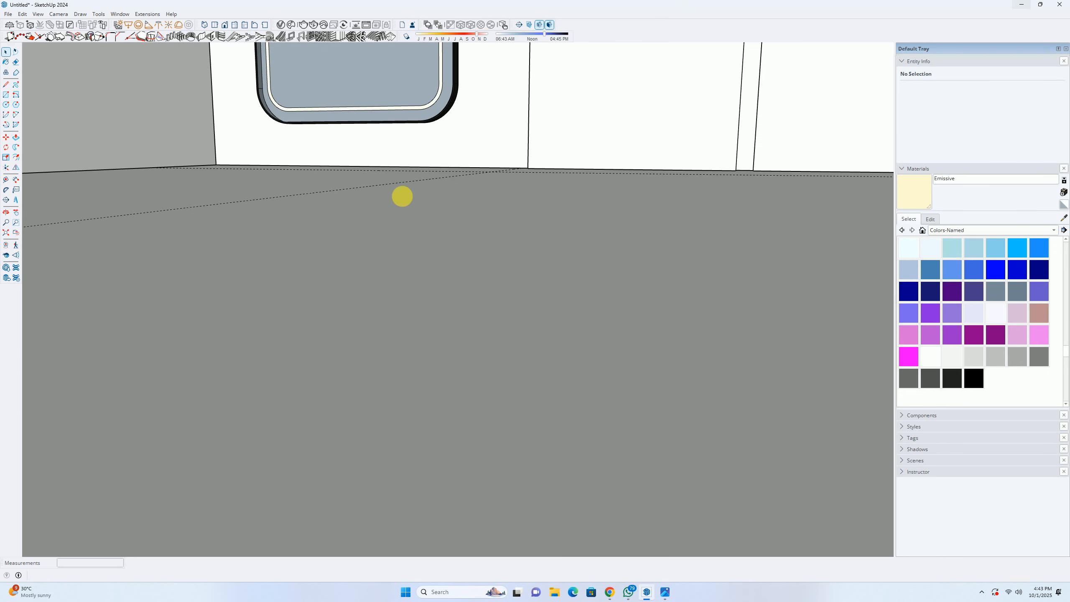
middle_drag(402, 197, 480, 201)
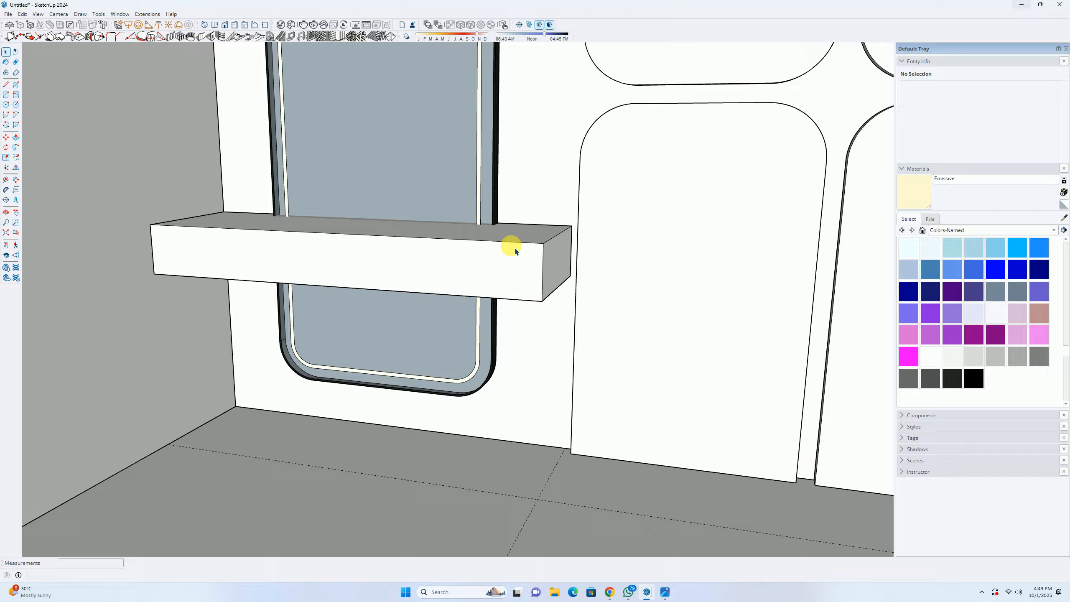
Step: Open the shelf group and draw a full-height rectangle in the middle of its back face, where the mirror passes
middle_drag(505, 248, 369, 193)
scroll(388, 246, up, 2)
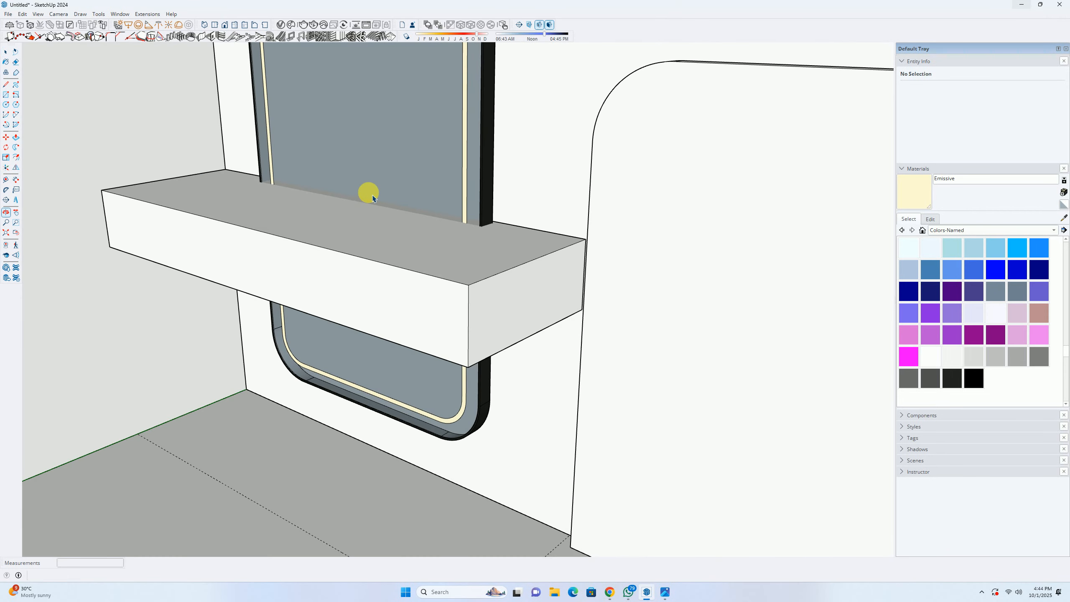
middle_drag(438, 238, 463, 292)
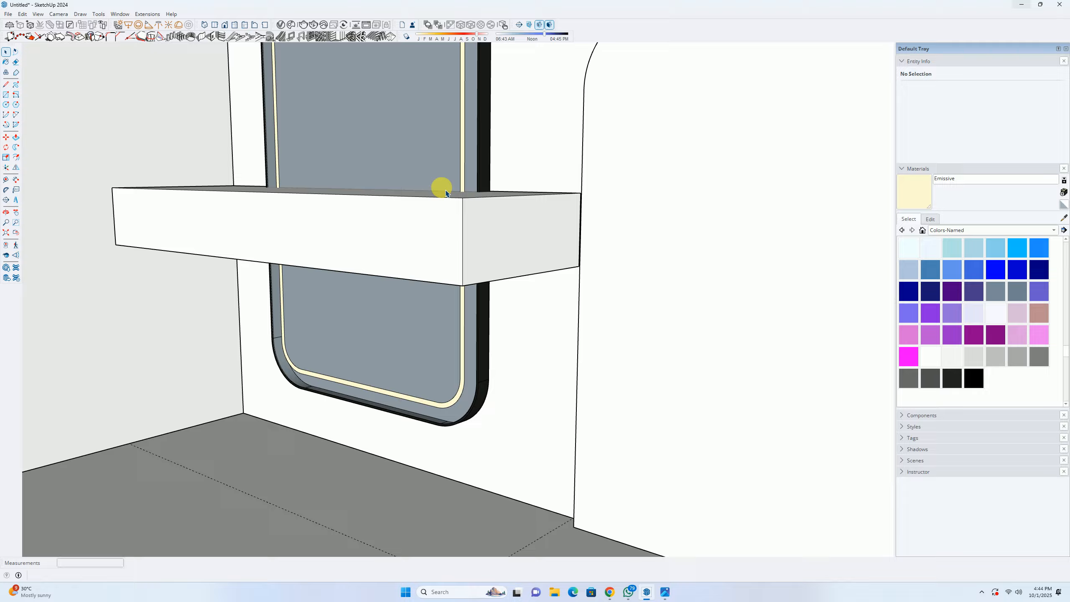
shift+middle_drag(449, 196, 457, 308)
double_click(464, 311)
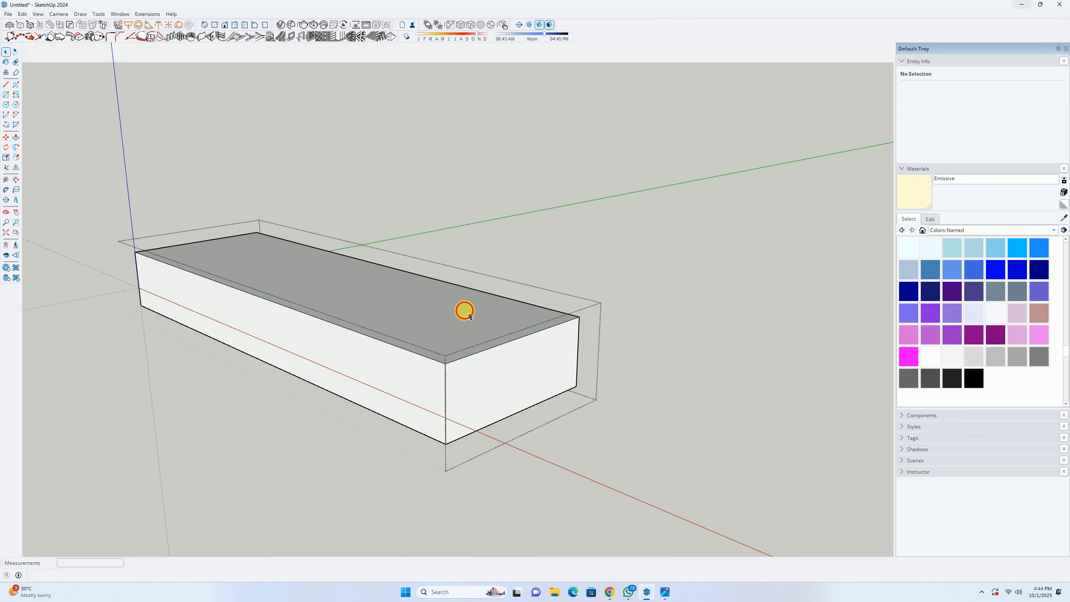
middle_drag(400, 288, 243, 306)
key(r)
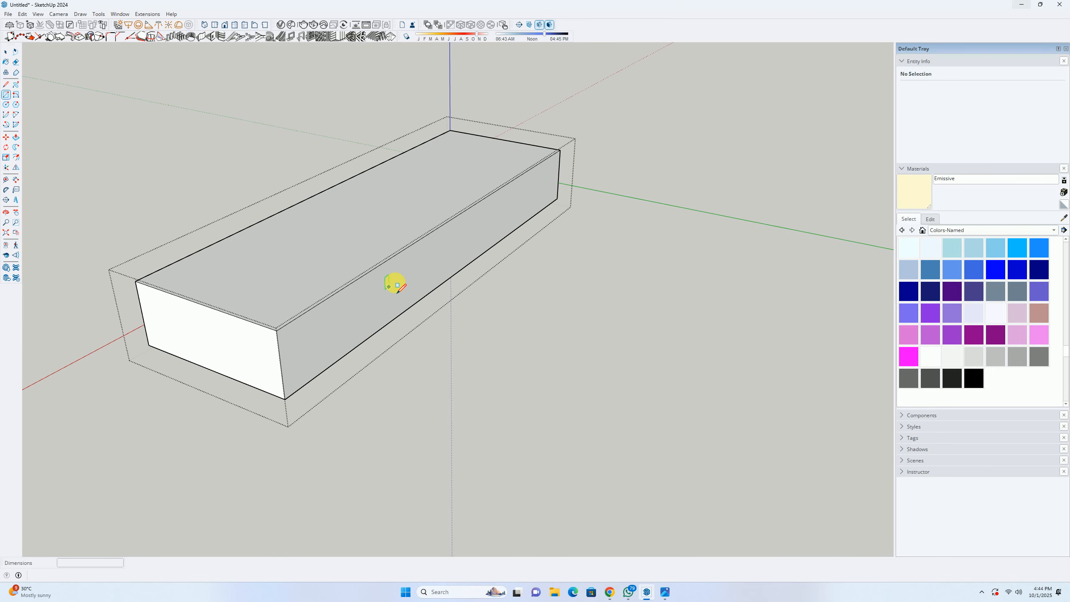
click(370, 271)
click(495, 249)
Step: Push the rectangle on the shelf's back face inward 2" to recess it around the mirror
key(p)
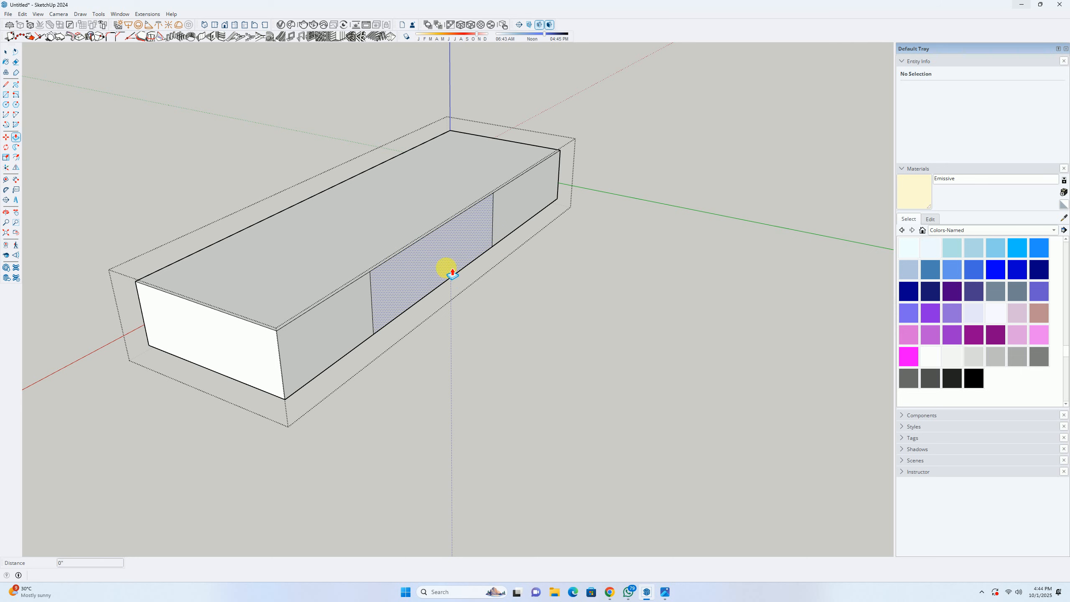
drag(444, 267, 371, 246)
middle_drag(371, 246, 540, 246)
scroll(540, 246, up, 3)
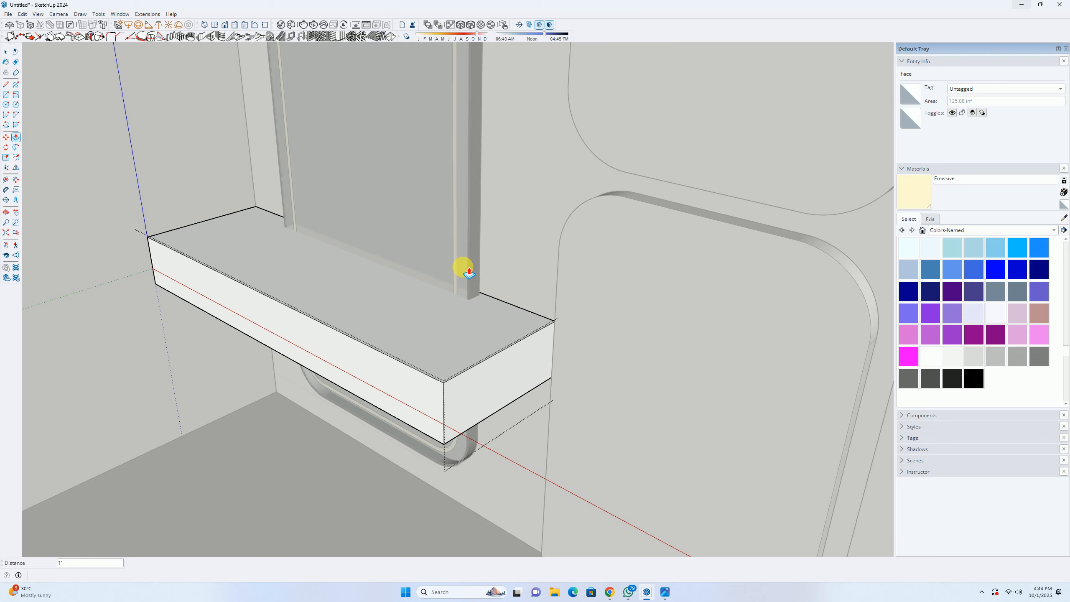
scroll(464, 271, up, 5)
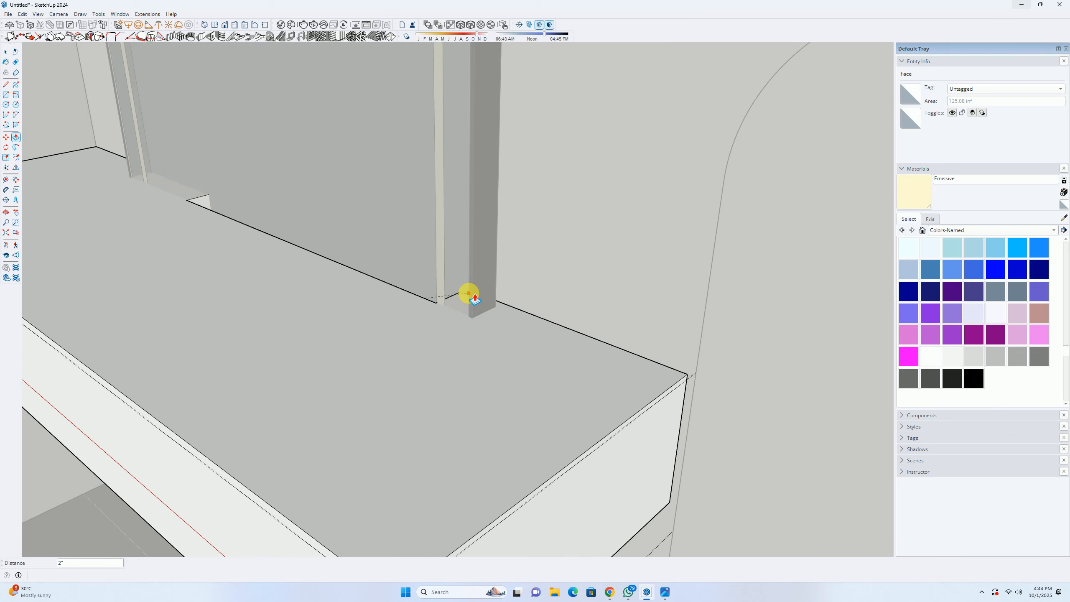
Step: Extend the notch's side face toward the shelf's free end to meet the mirror frame's outer edge
middle_drag(453, 303, 725, 334)
middle_drag(464, 315, 576, 313)
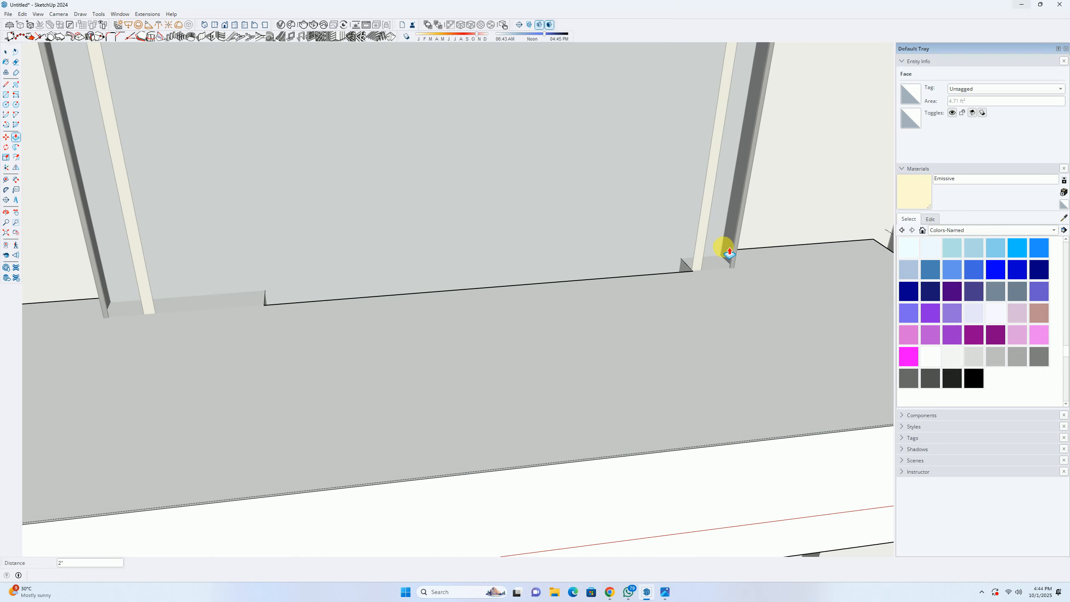
drag(684, 266, 739, 261)
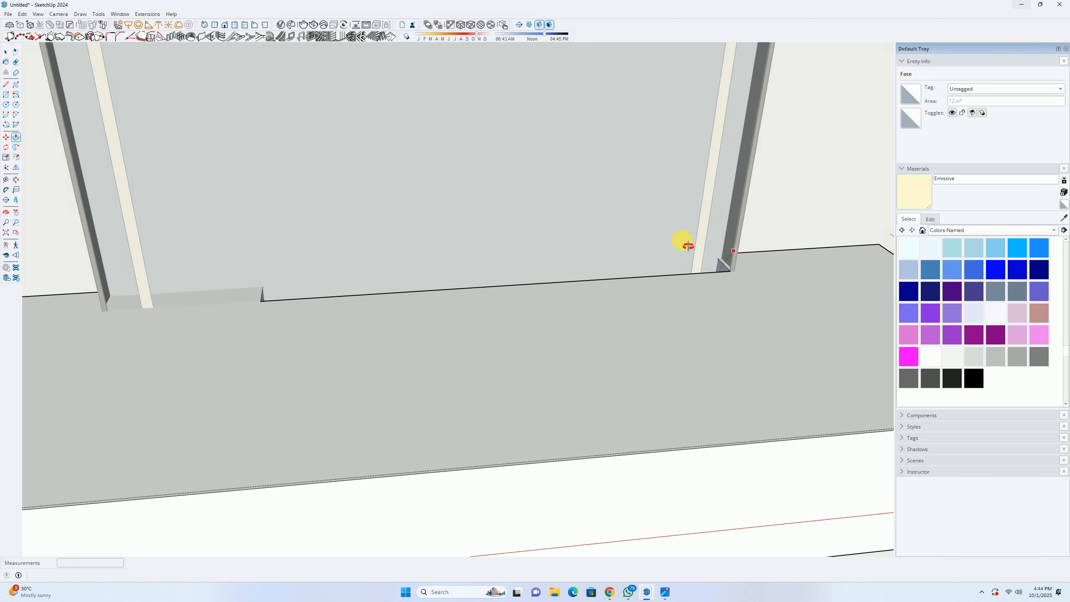
middle_drag(685, 241, 406, 229)
click(644, 256)
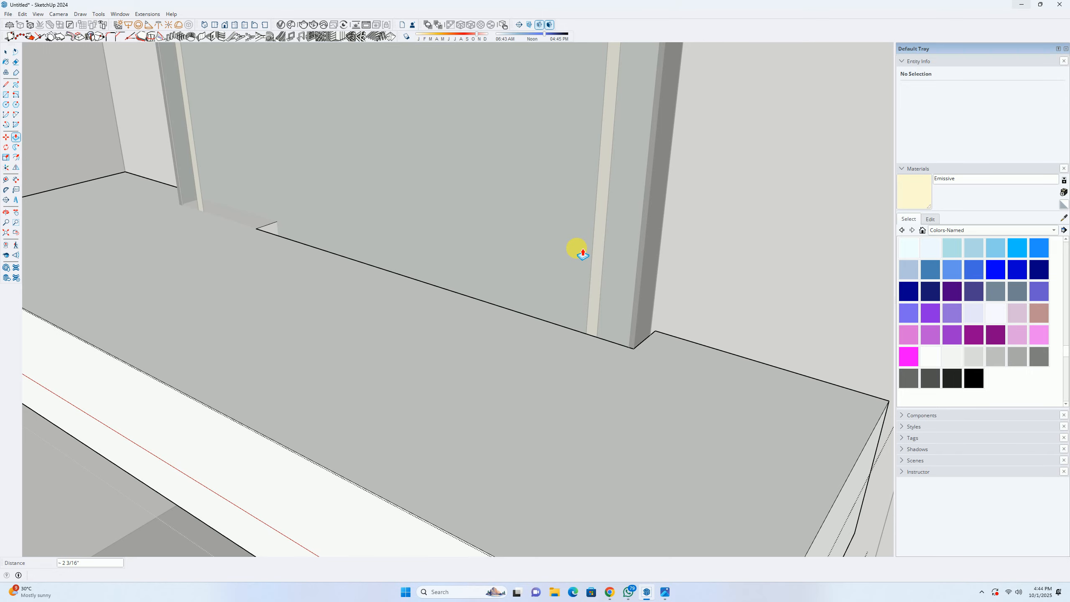
Step: Extend the notch's other side face toward the room corner to meet the mirror frame's opposite outer edge
click(268, 230)
middle_drag(157, 215, 285, 219)
click(365, 274)
key(space)
click(285, 221)
Step: View the whole notched shelf and compare it with the reference photo
scroll(362, 227, down, 4)
middle_drag(492, 285, 464, 349)
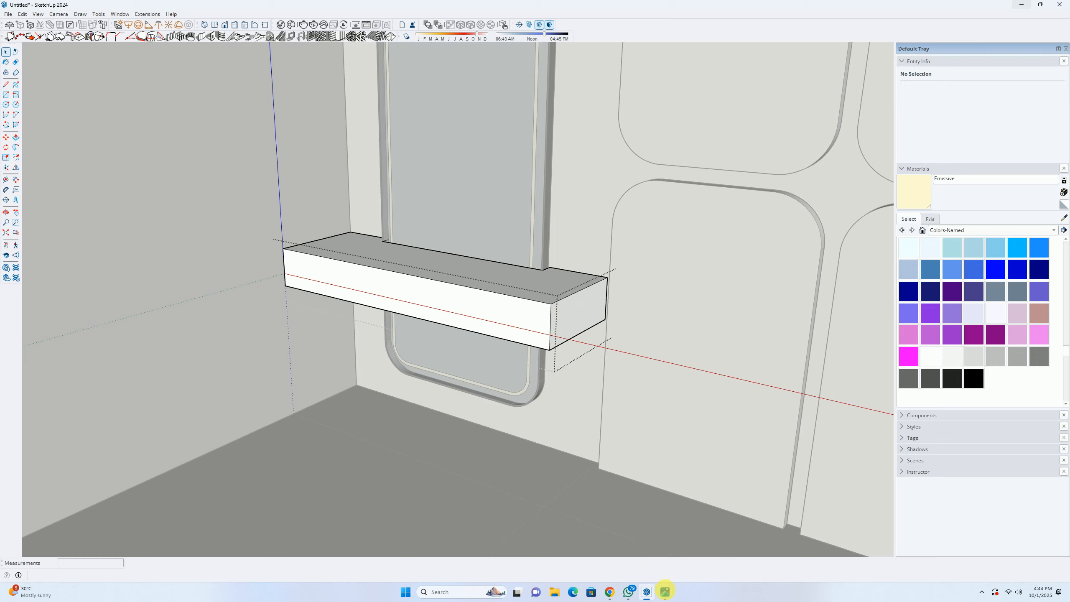
click(658, 597)
click(660, 597)
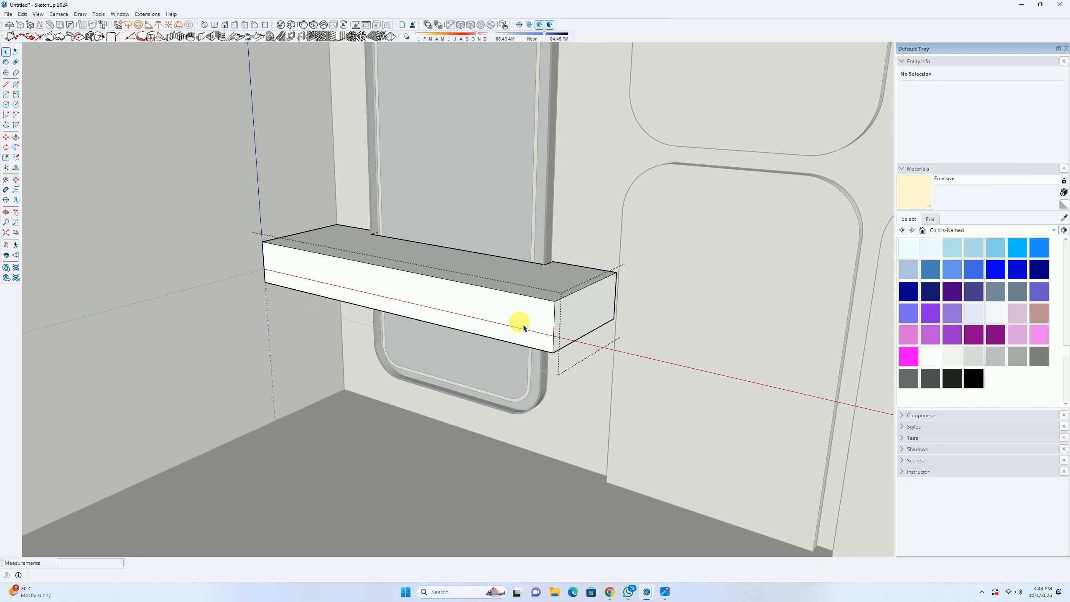
Step: Push the shelf's free end face inward 3" to shorten the shelf
scroll(517, 320, up, 10)
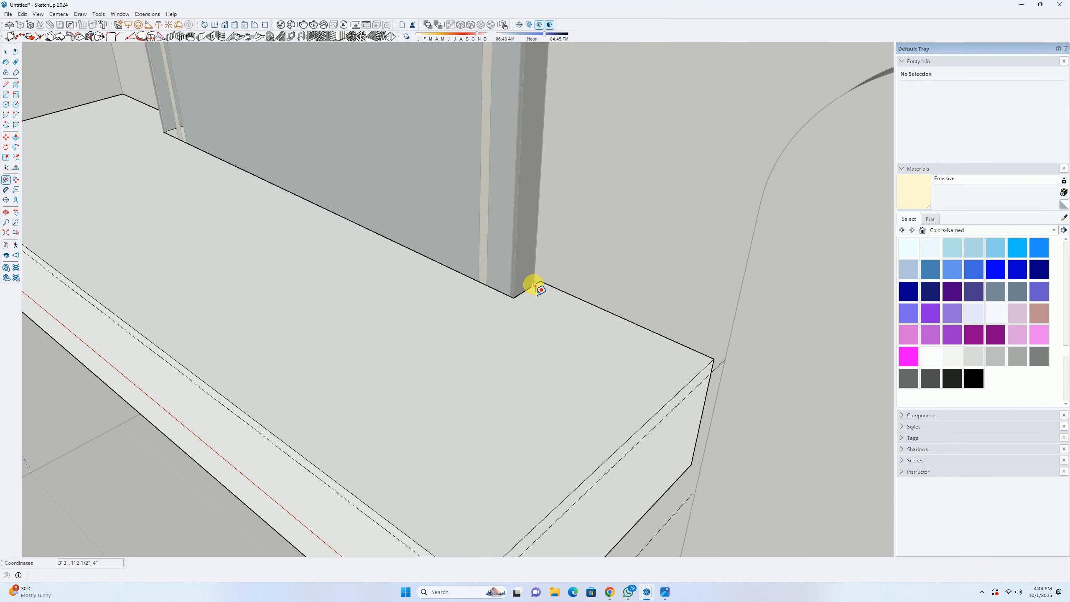
click(535, 285)
key(p)
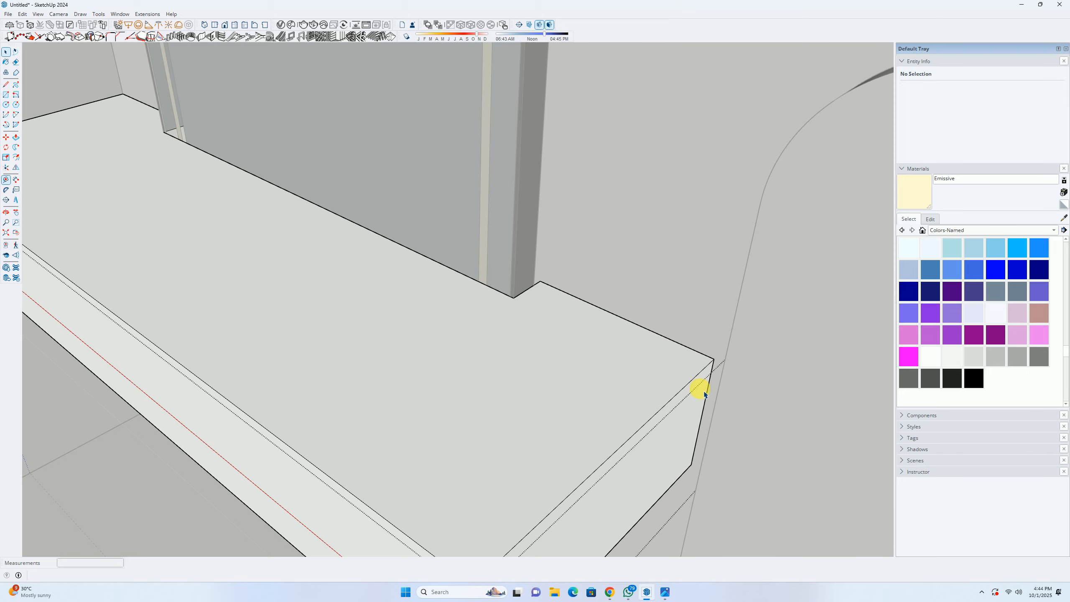
click(691, 408)
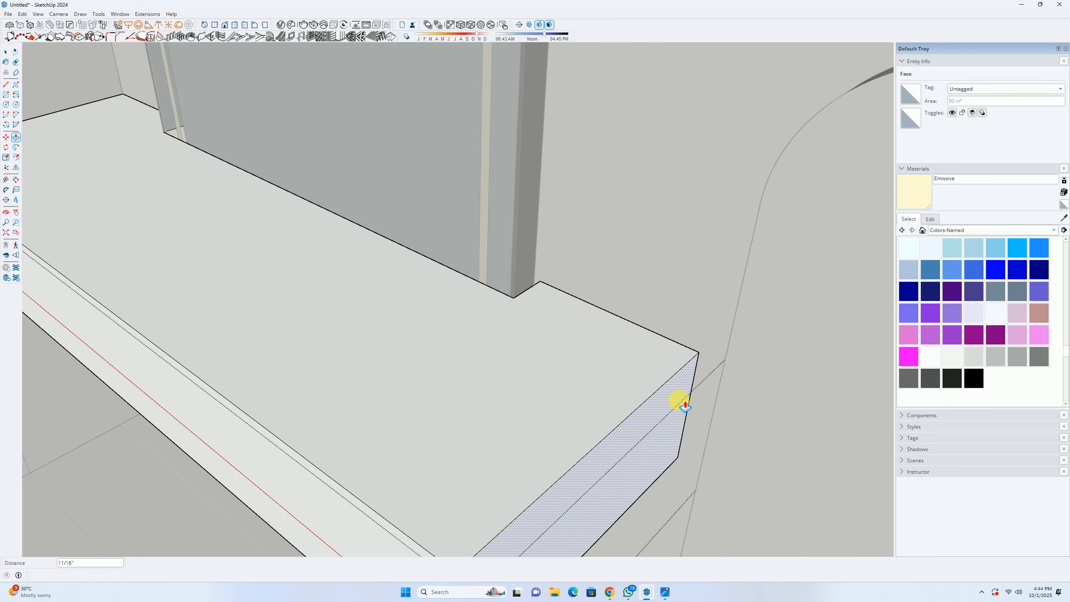
text(3)
key(Return)
Step: Inspect the notched shelf in isolation from several sides and close its group
scroll(463, 344, down, 2)
middle_drag(457, 341, 571, 340)
key(i)
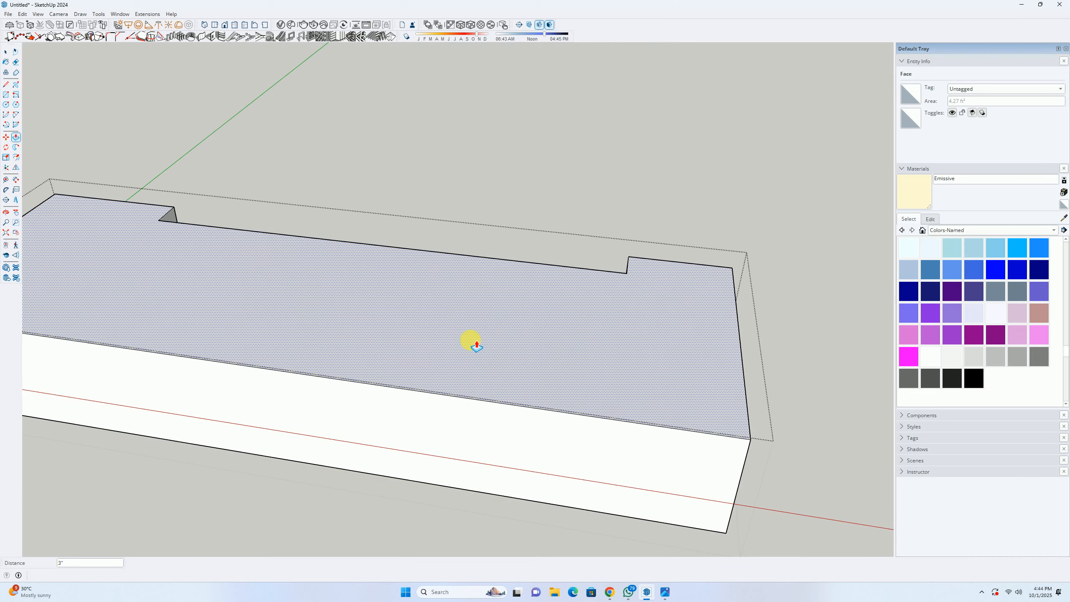
scroll(717, 311, down, 3)
middle_drag(717, 310, 734, 317)
key(space)
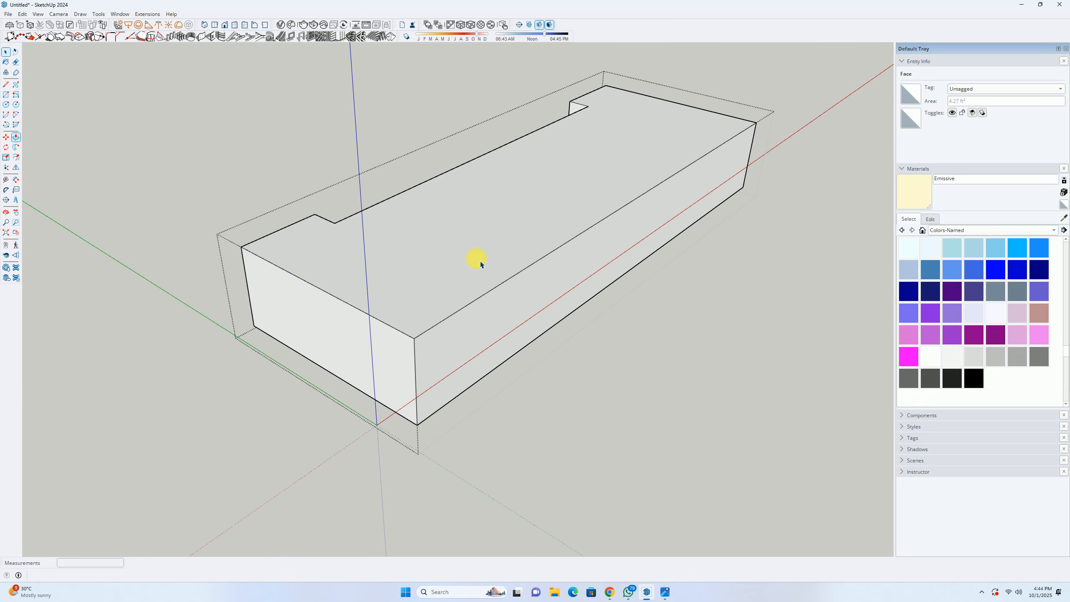
middle_drag(481, 262, 181, 249)
click(285, 279)
scroll(291, 279, down, 3)
middle_drag(518, 299, 393, 209)
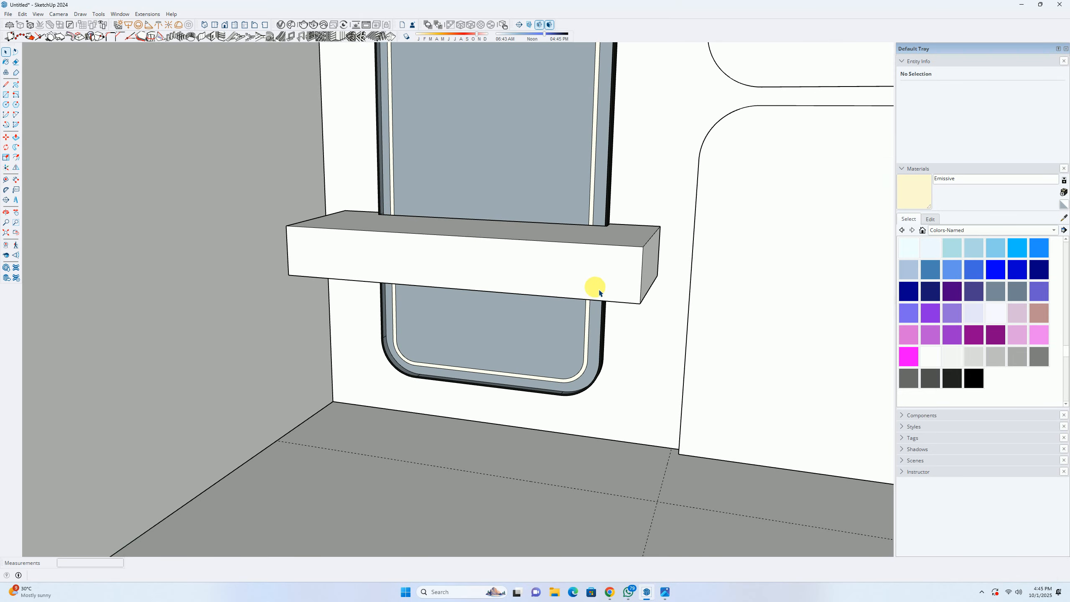
Step: Bring the view inside the room and frame the wall mirror with its floating shelf
scroll(545, 253, down, 8)
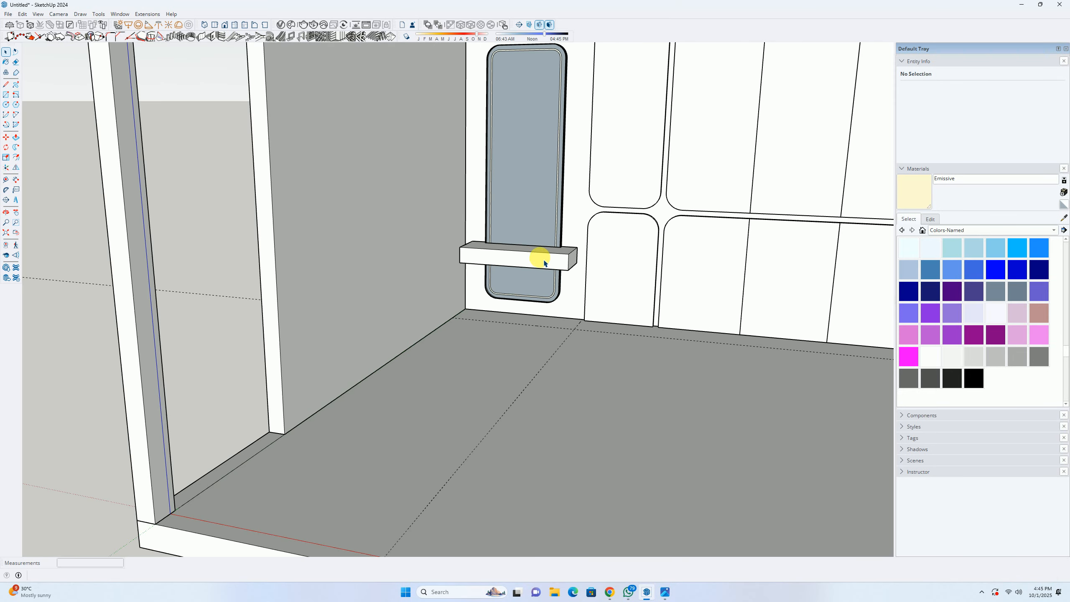
middle_drag(542, 260, 489, 278)
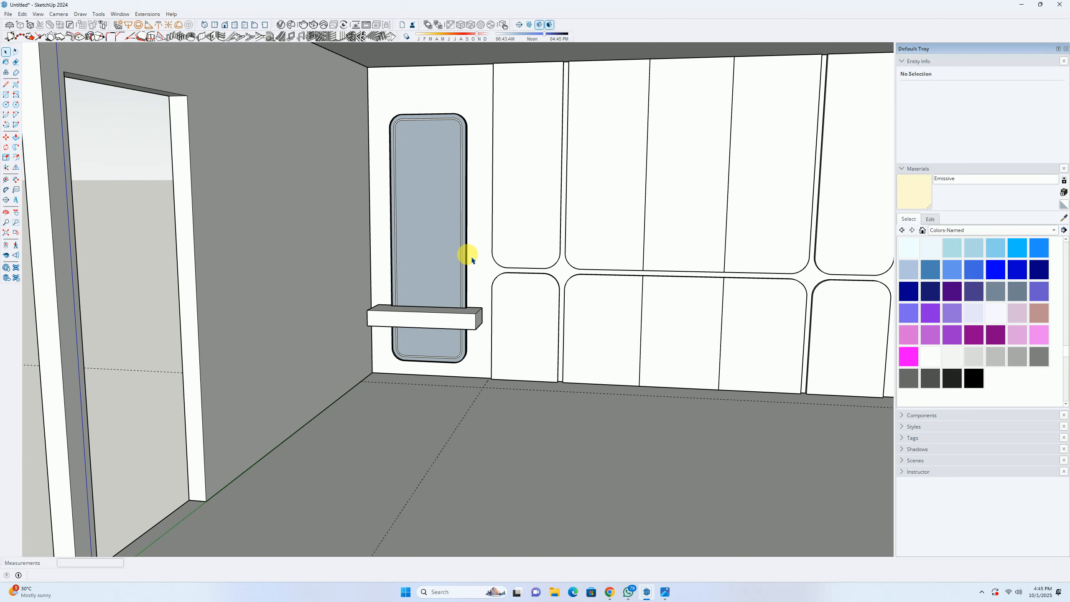
scroll(387, 115, up, 3)
middle_drag(454, 191, 479, 129)
scroll(416, 167, up, 3)
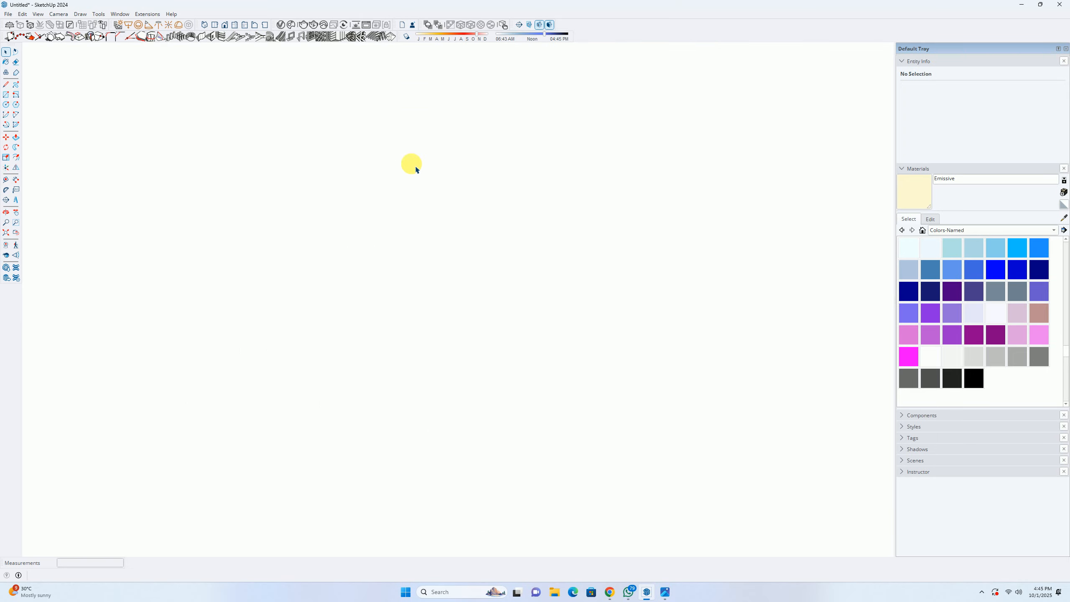
click(6, 233)
middle_drag(210, 270, 705, 306)
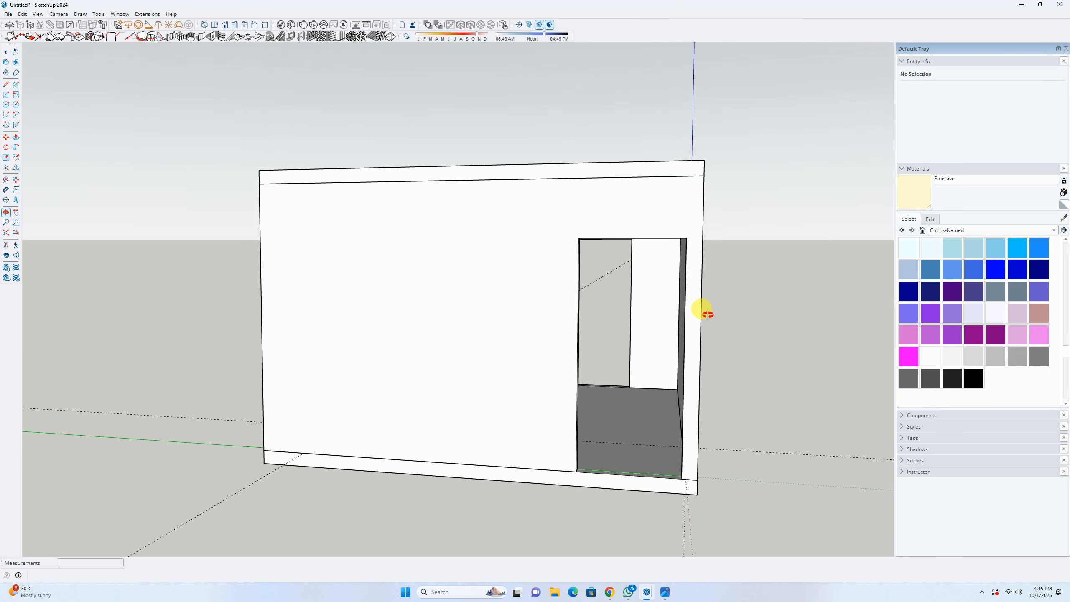
scroll(538, 318, up, 5)
scroll(495, 288, up, 2)
middle_drag(494, 288, 190, 270)
scroll(515, 320, up, 3)
middle_drag(515, 320, 488, 293)
click(10, 233)
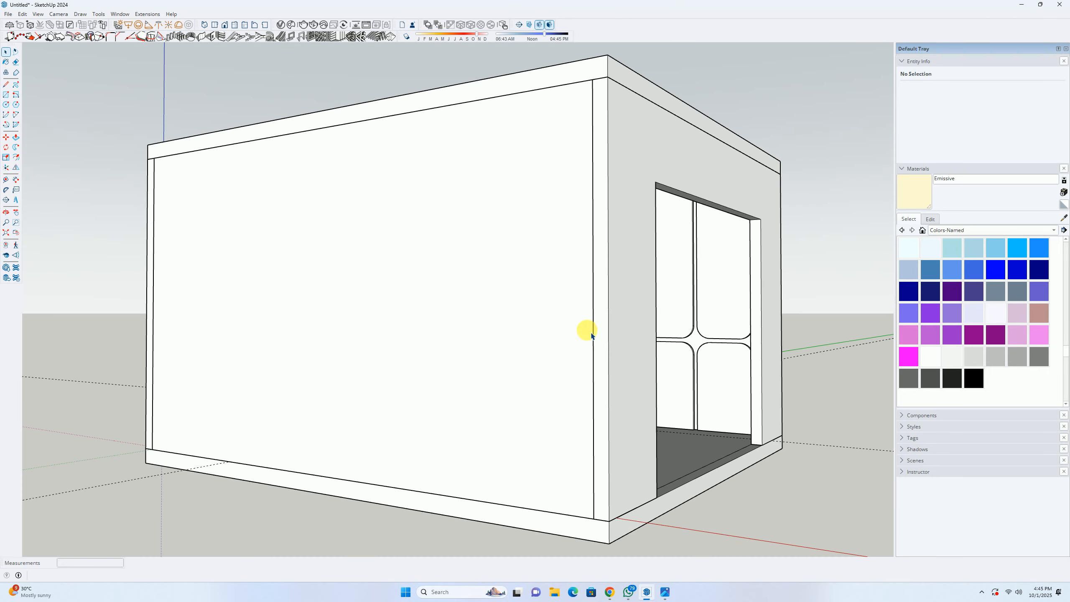
middle_drag(585, 330, 602, 349)
scroll(489, 321, up, 5)
middle_drag(489, 321, 750, 302)
click(15, 232)
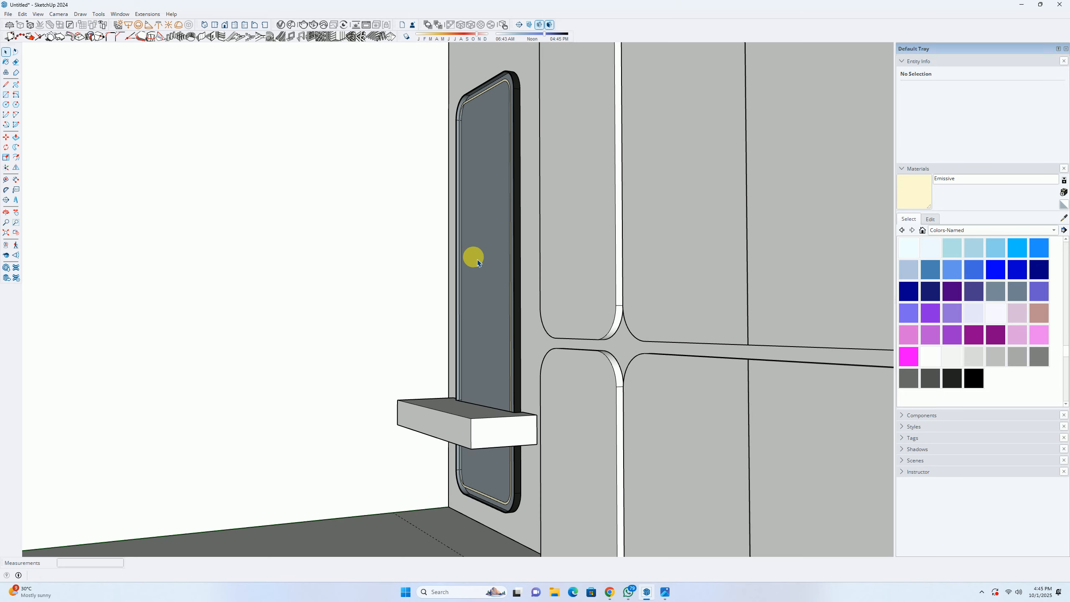
middle_drag(476, 256, 599, 250)
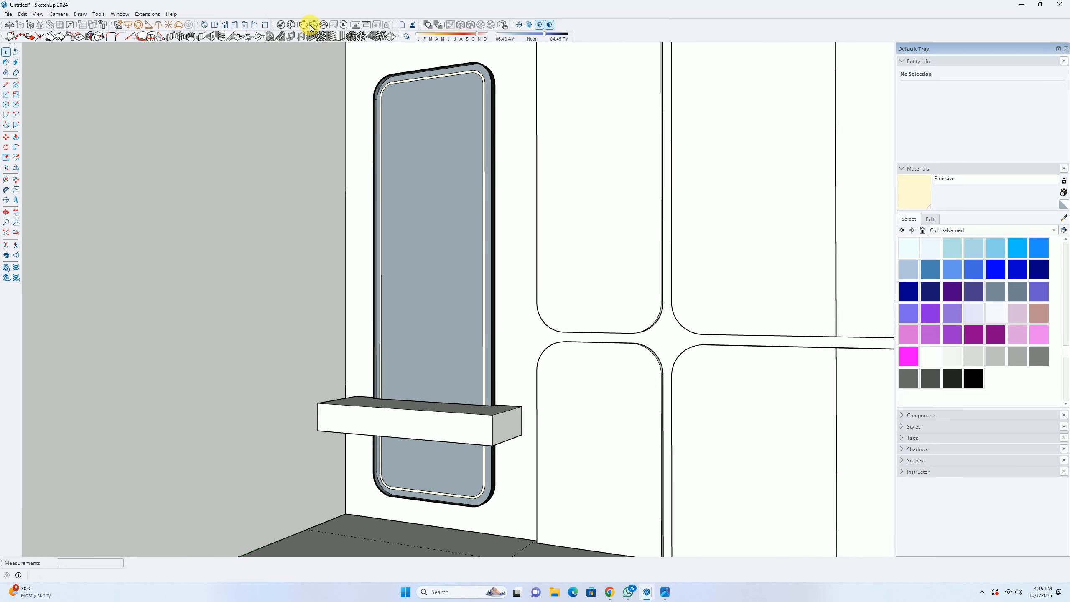
Step: Render the framed view with V-Ray, examine the mirror's light band and shelf, and close the frame buffer
click(312, 26)
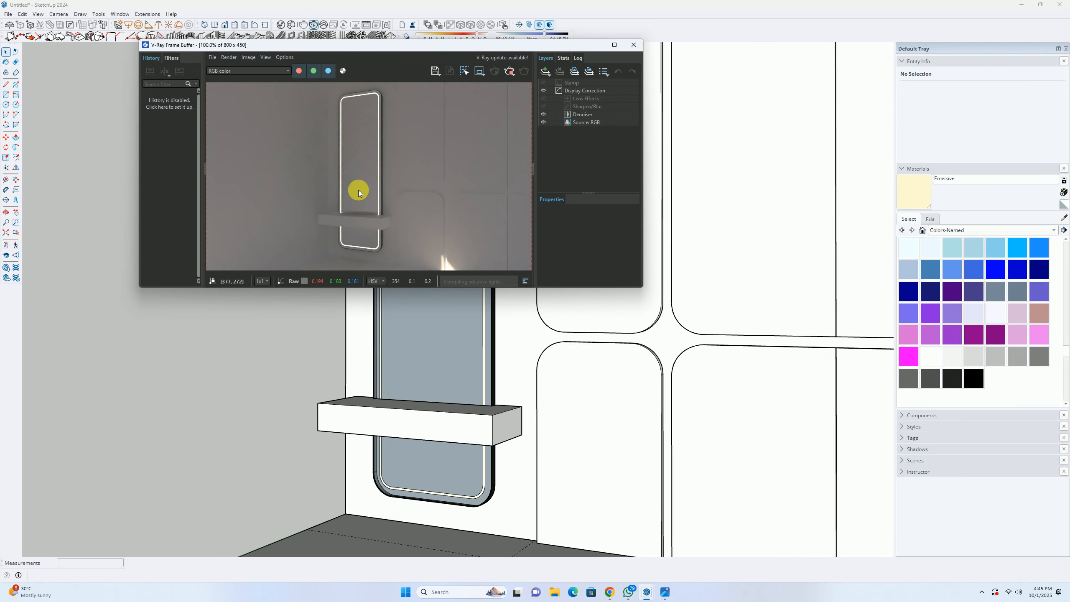
scroll(355, 186, up, 1)
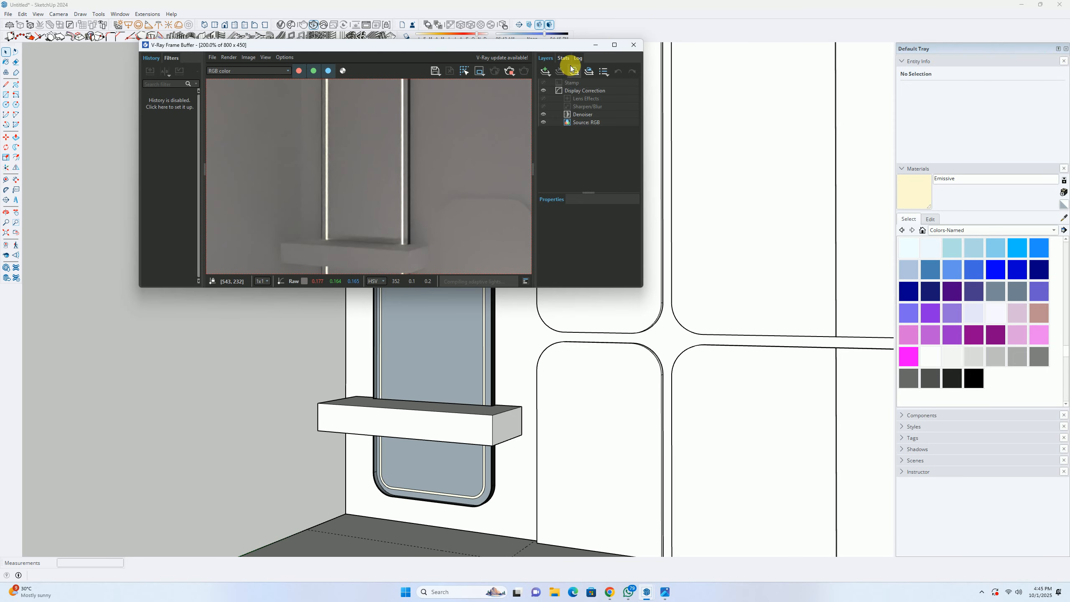
click(633, 44)
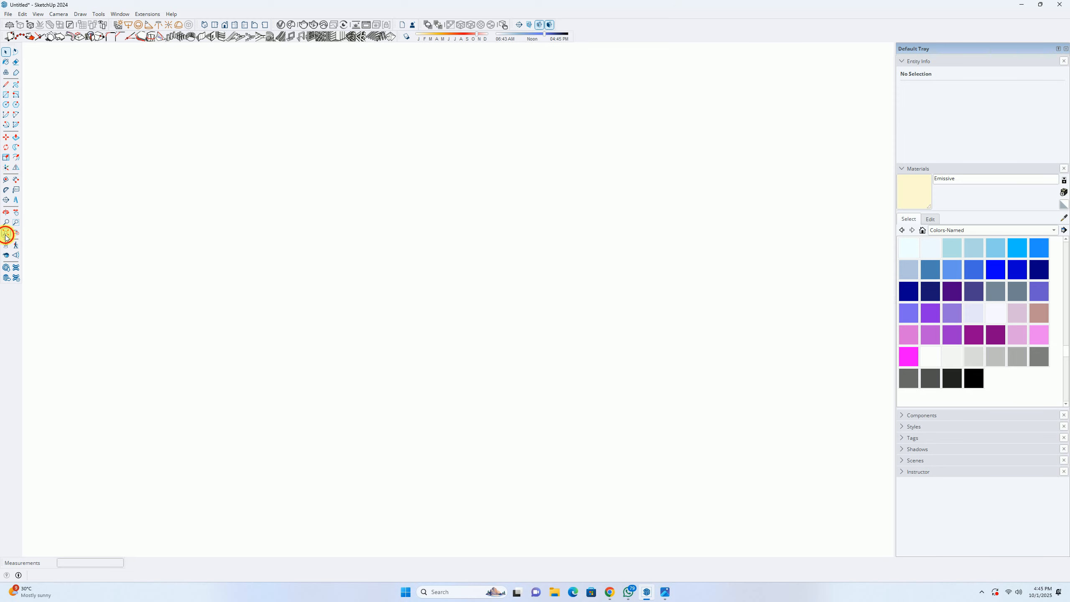
Step: Hide the room's front wall and delete all guides from the model
click(5, 234)
middle_drag(266, 294, 434, 417)
click(567, 321)
key(Delete)
click(23, 14)
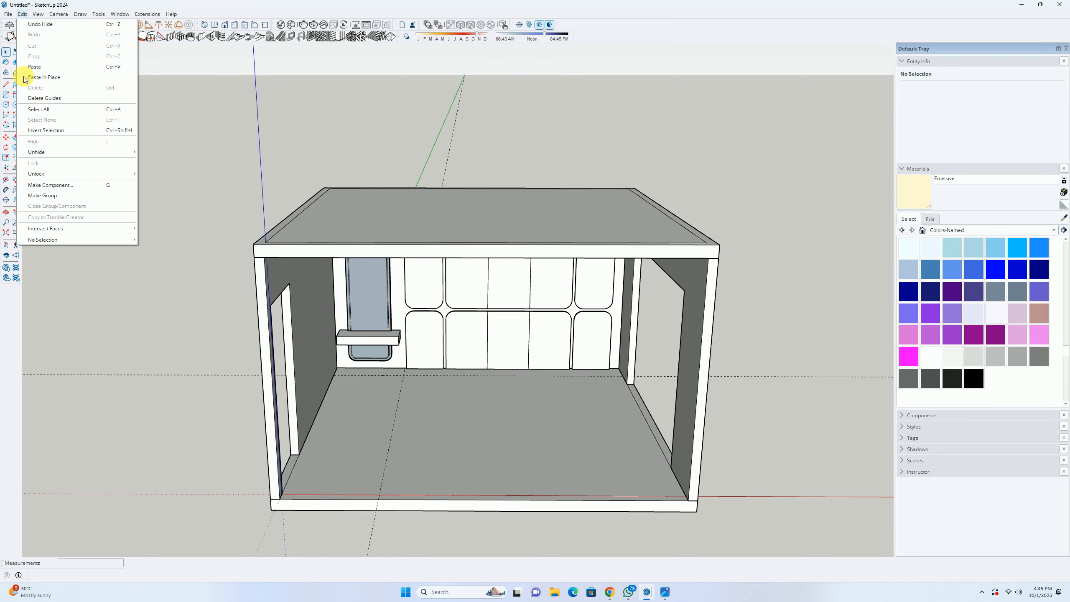
click(29, 96)
middle_drag(710, 301, 456, 286)
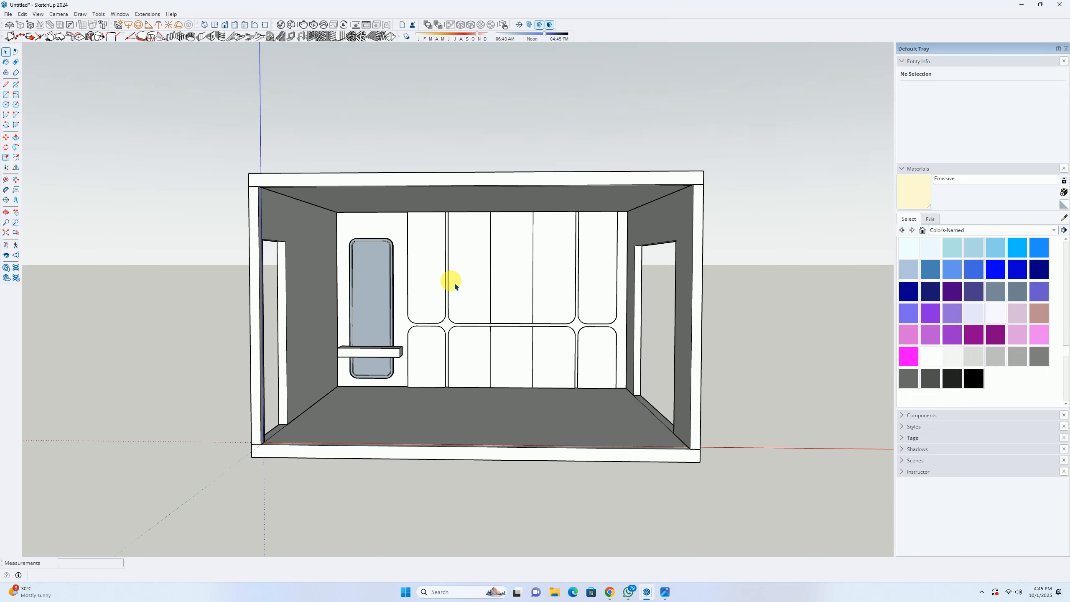
Step: Check the wood wall in the reference photo and import the Wood 021 27.52cm material from Chaos Cosmos
click(665, 593)
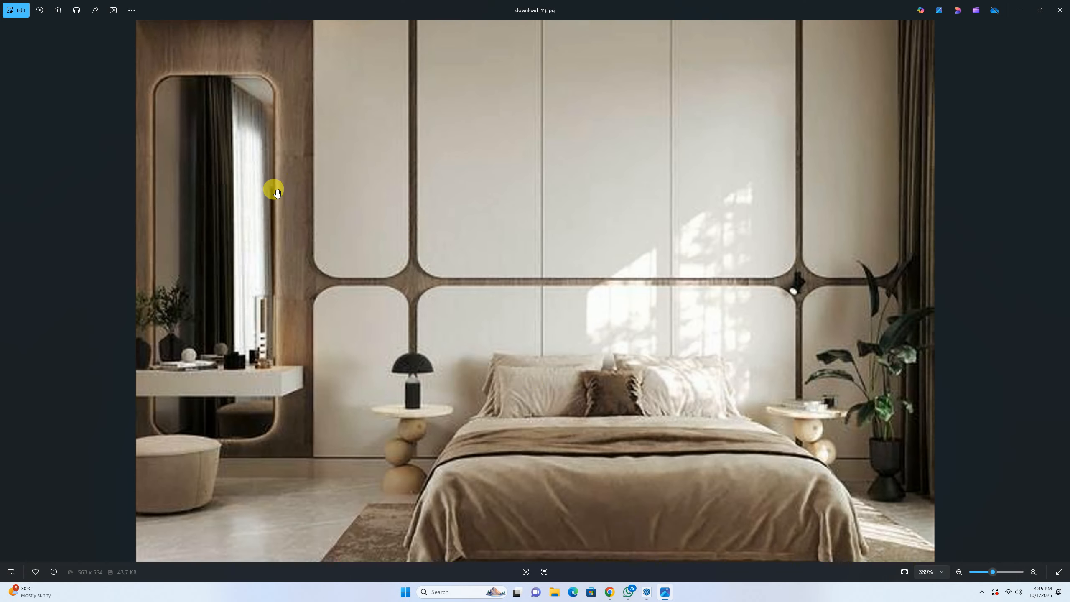
click(1019, 10)
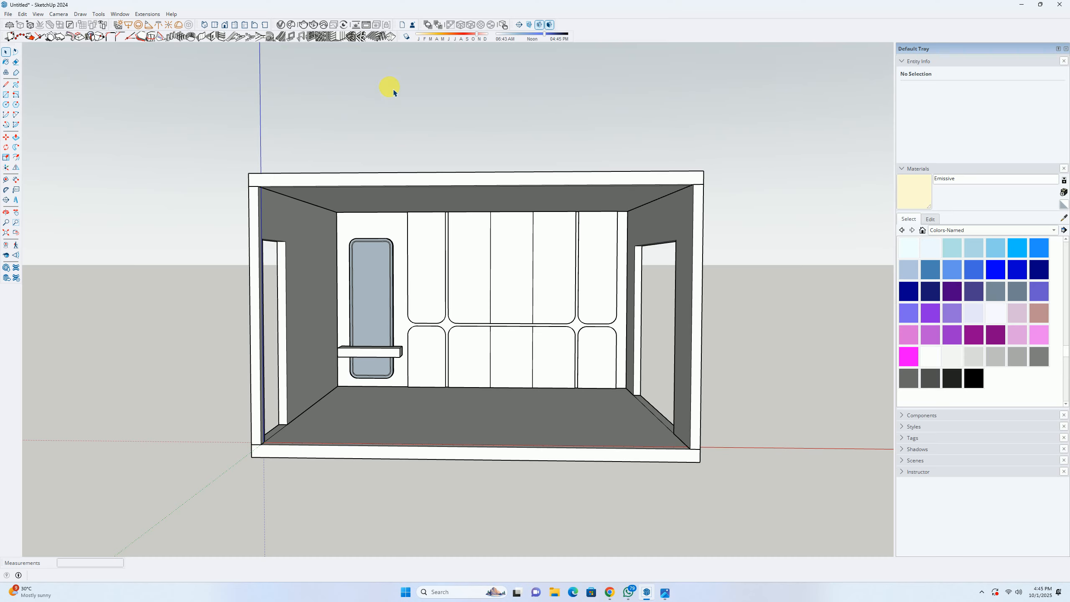
click(292, 28)
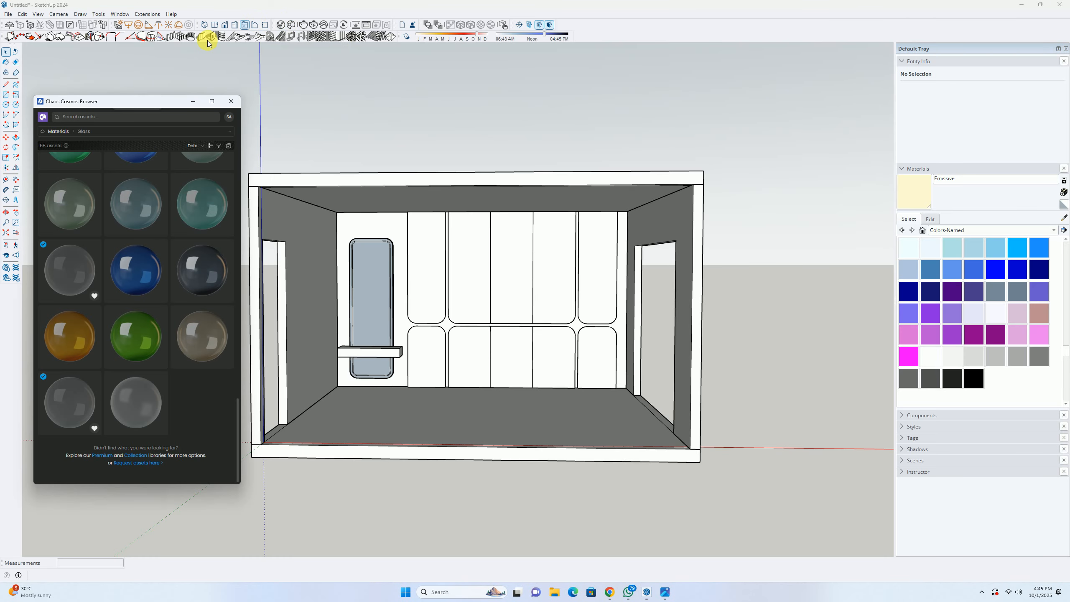
click(44, 131)
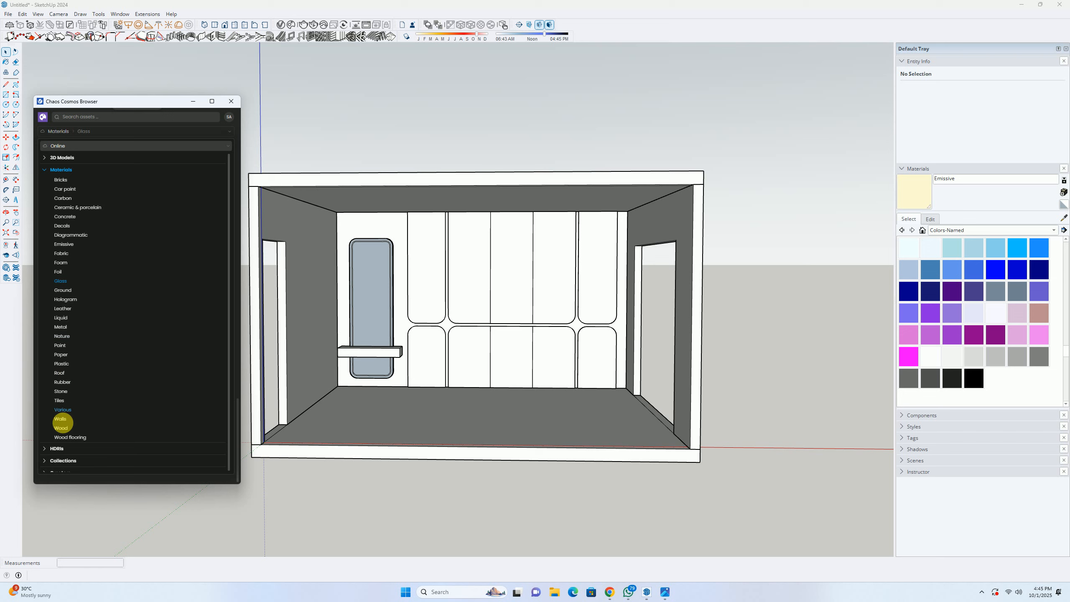
click(66, 428)
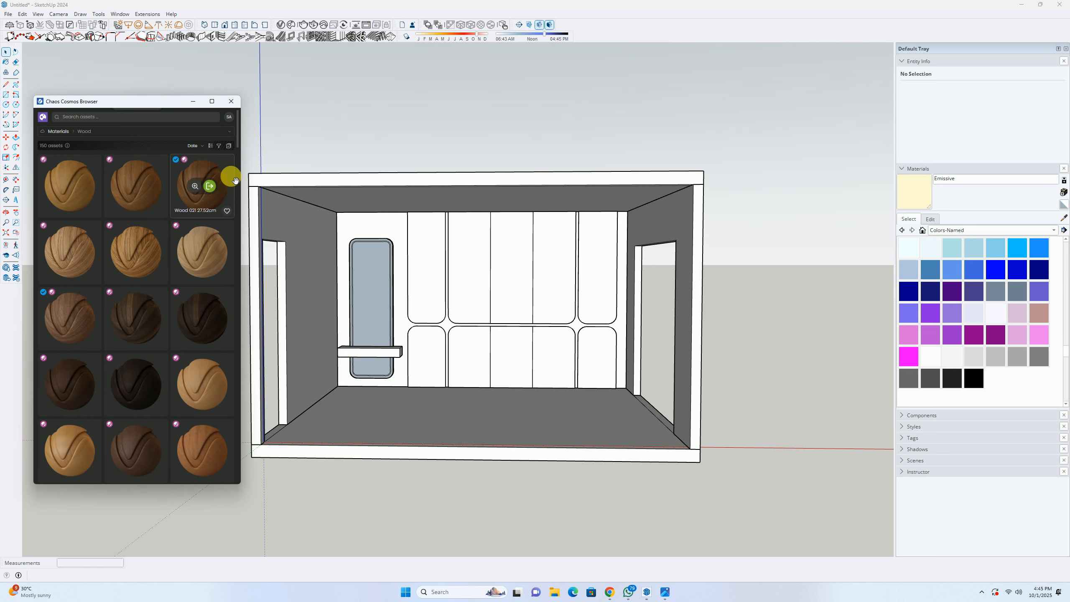
click(214, 189)
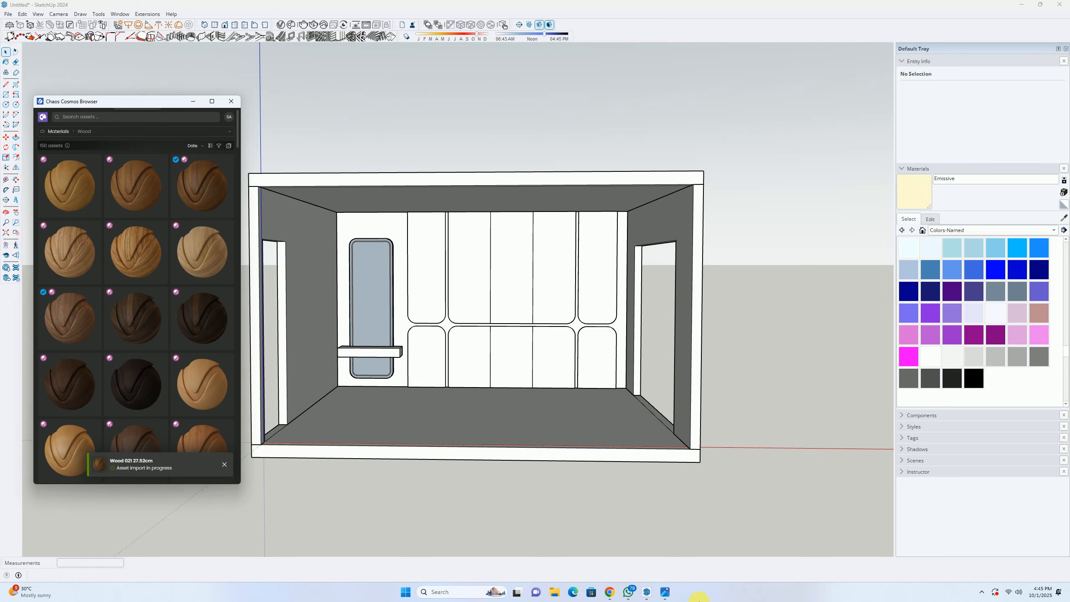
click(665, 592)
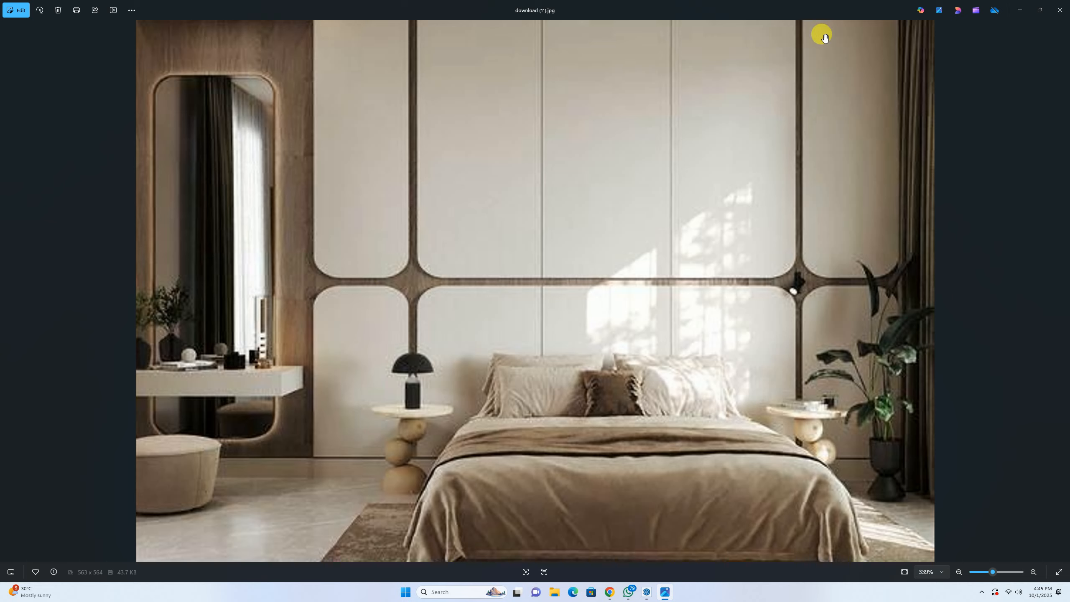
click(1031, 3)
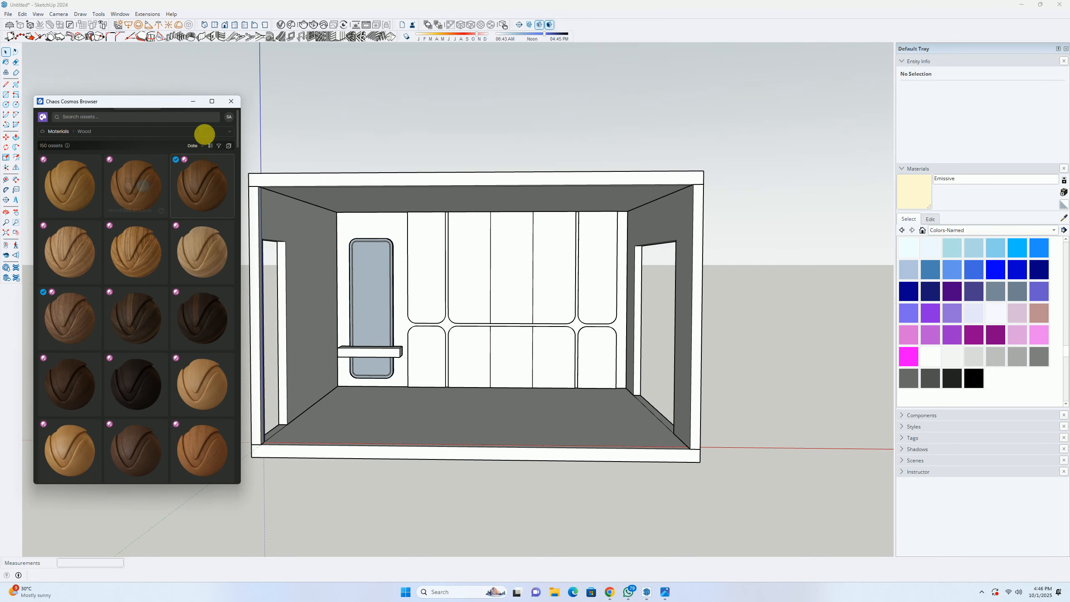
click(230, 102)
Step: Select the Wood 021 27.52cm material in the V-Ray Asset Editor and examine its texture placement, appearance and viewport display settings
click(281, 25)
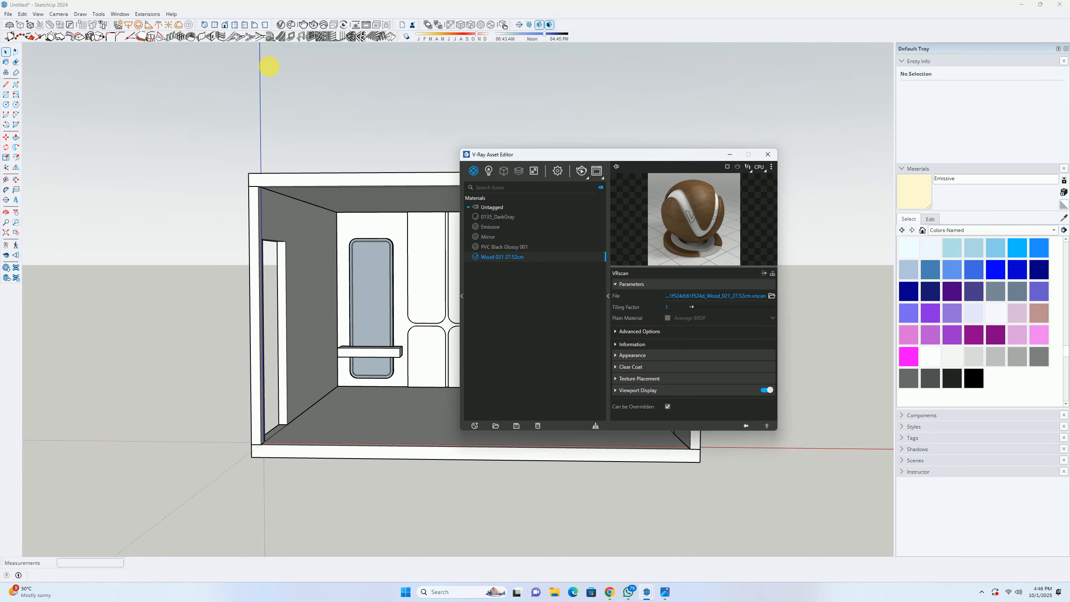
click(497, 248)
click(501, 255)
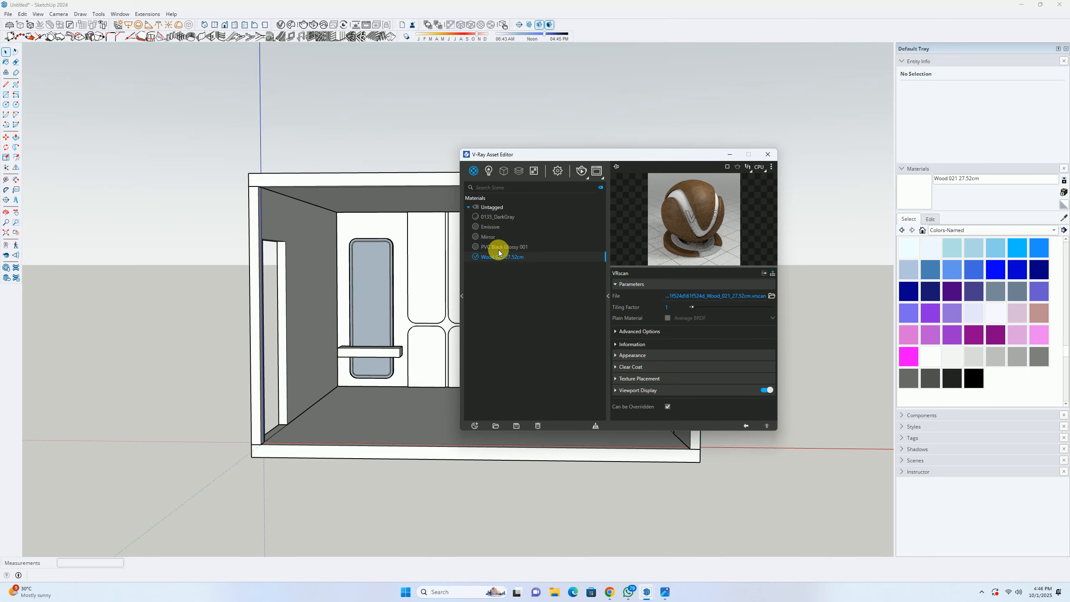
click(628, 391)
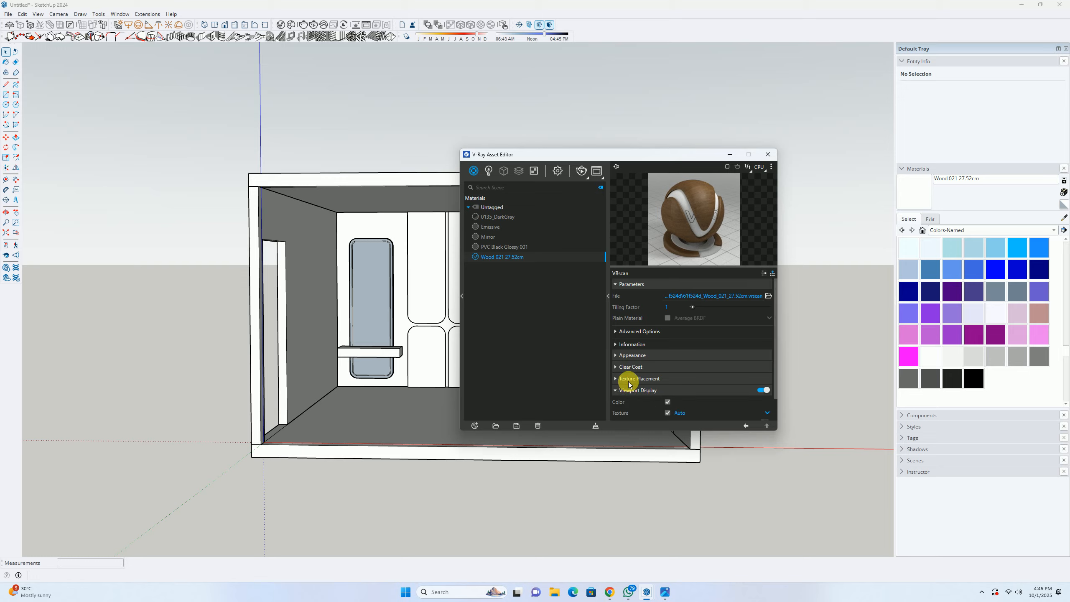
click(635, 380)
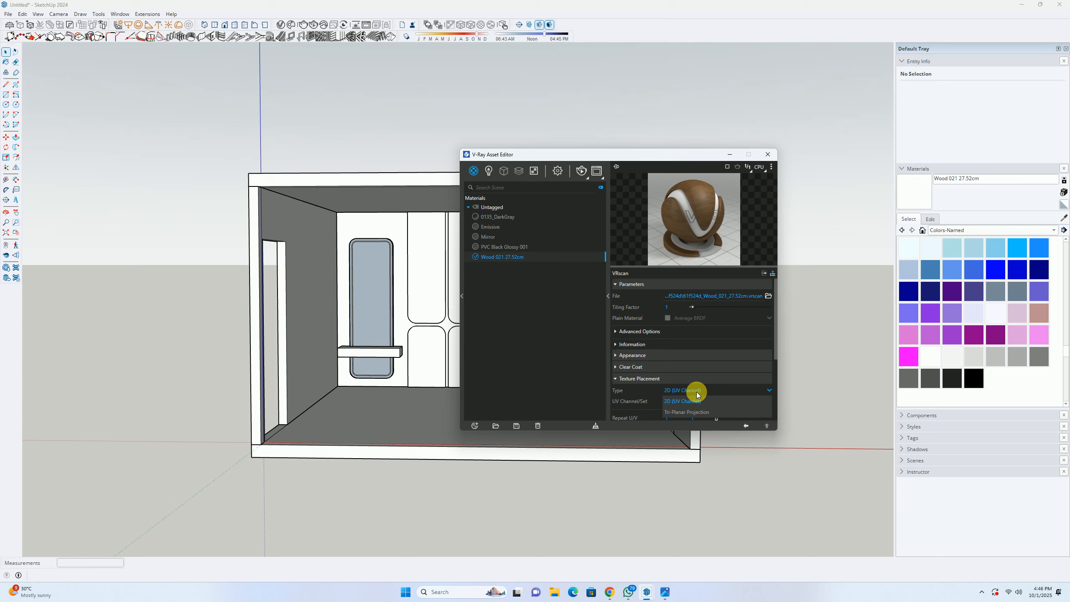
scroll(696, 393, down, 3)
scroll(679, 299, up, 3)
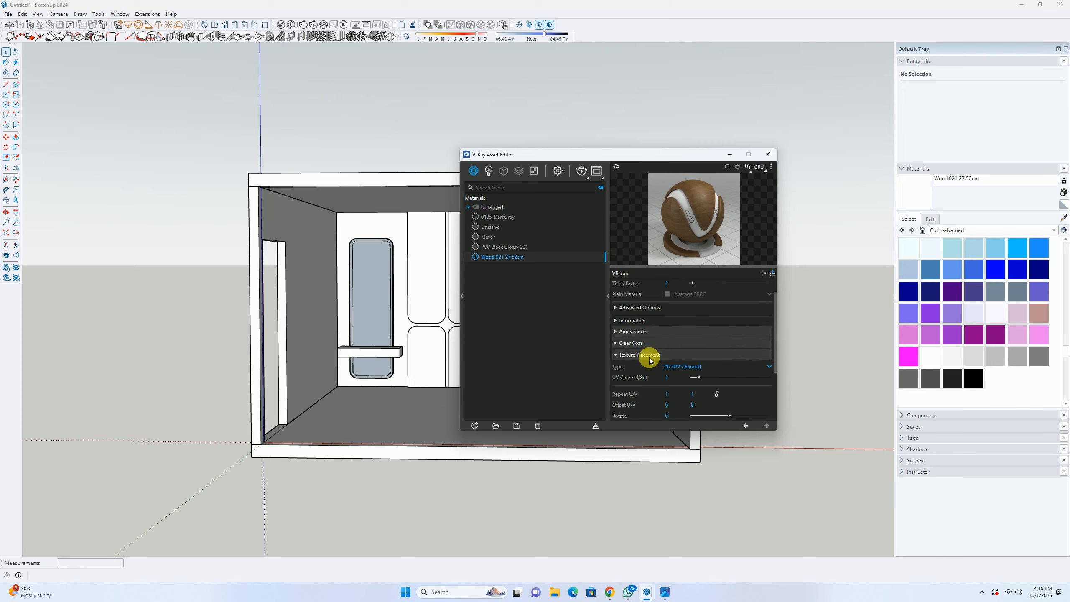
click(639, 343)
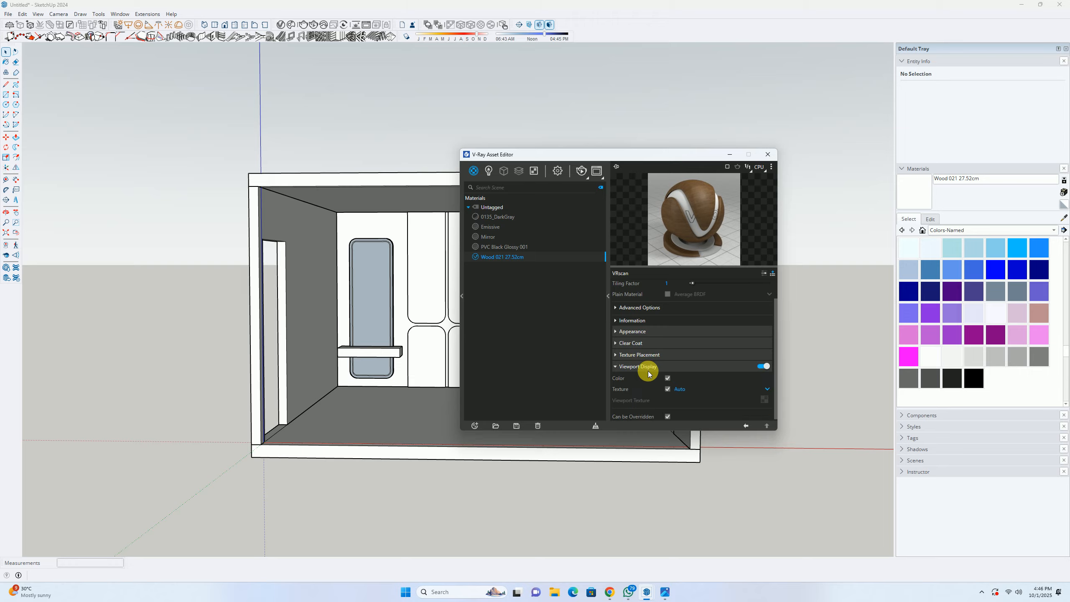
click(633, 331)
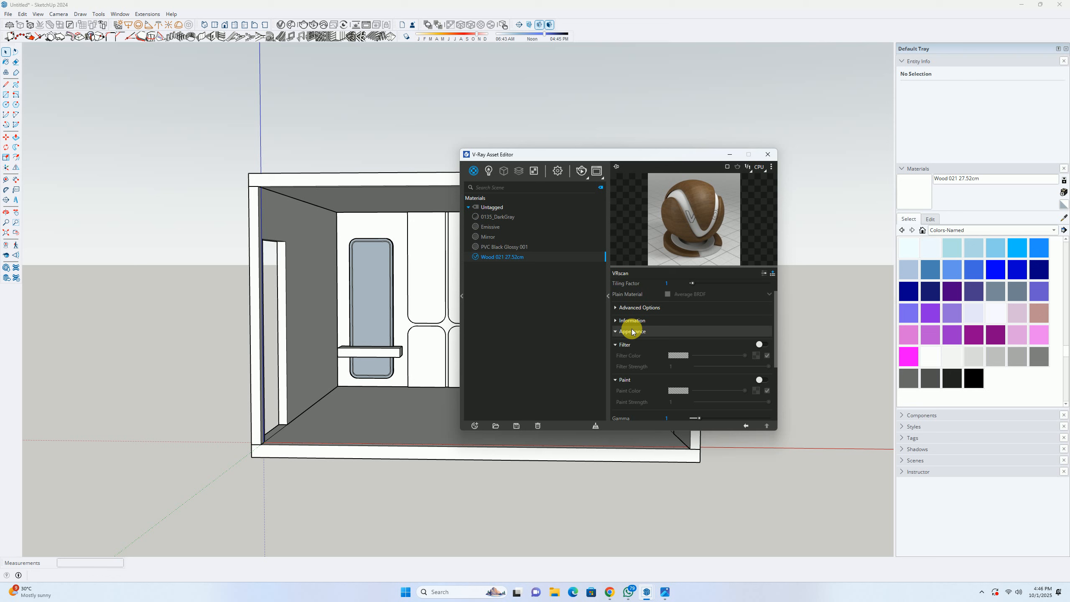
click(633, 331)
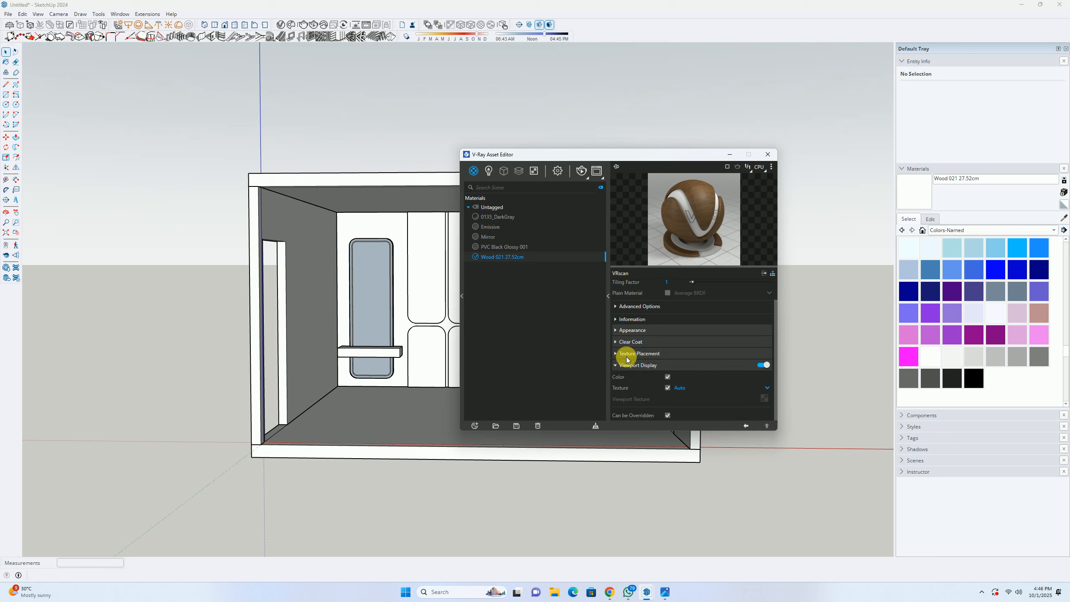
click(680, 388)
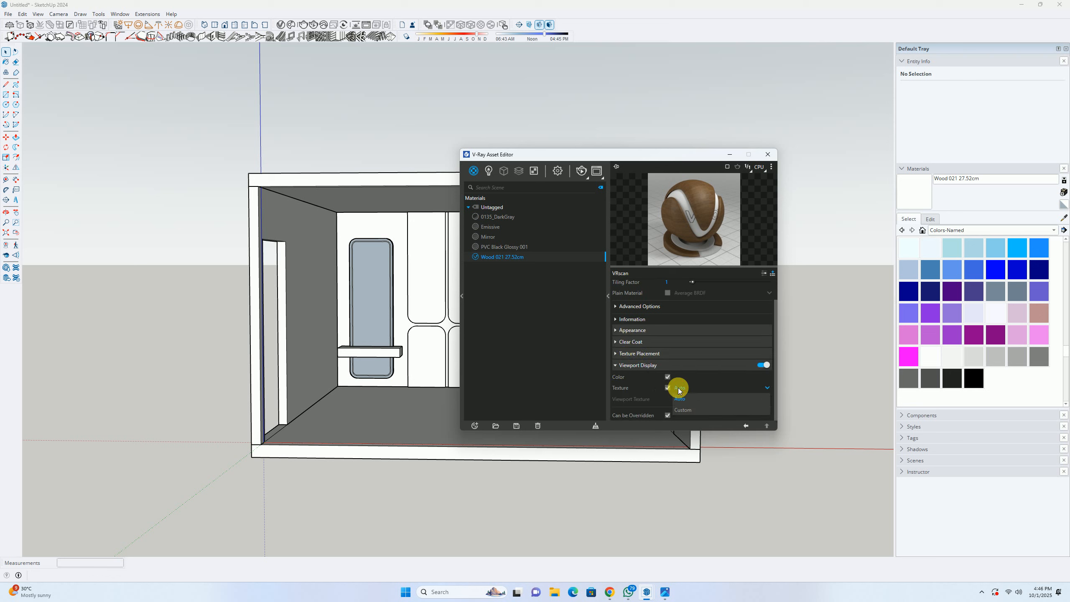
click(679, 388)
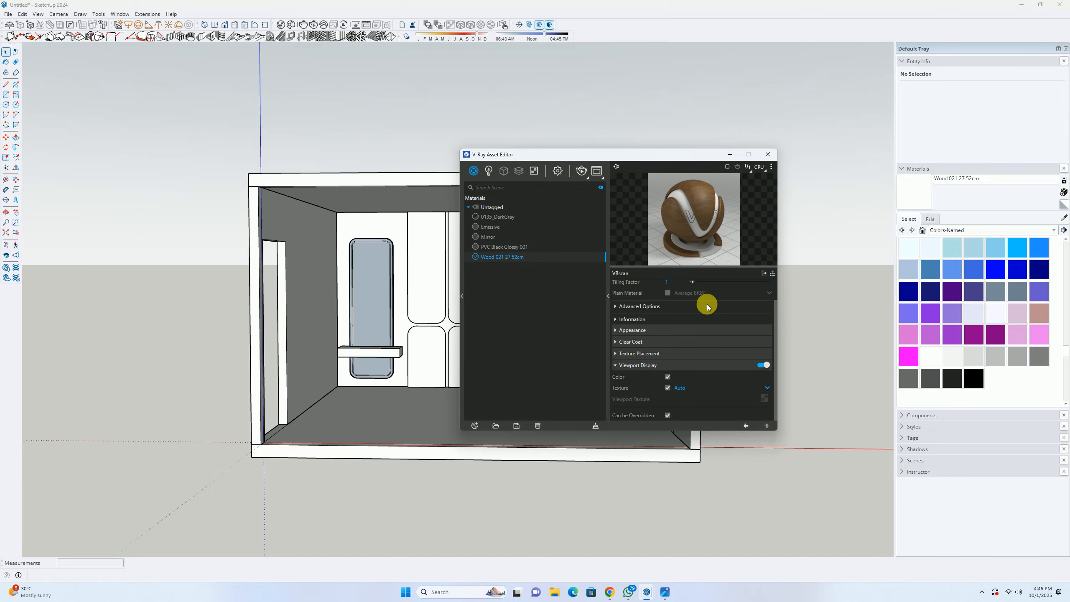
click(767, 154)
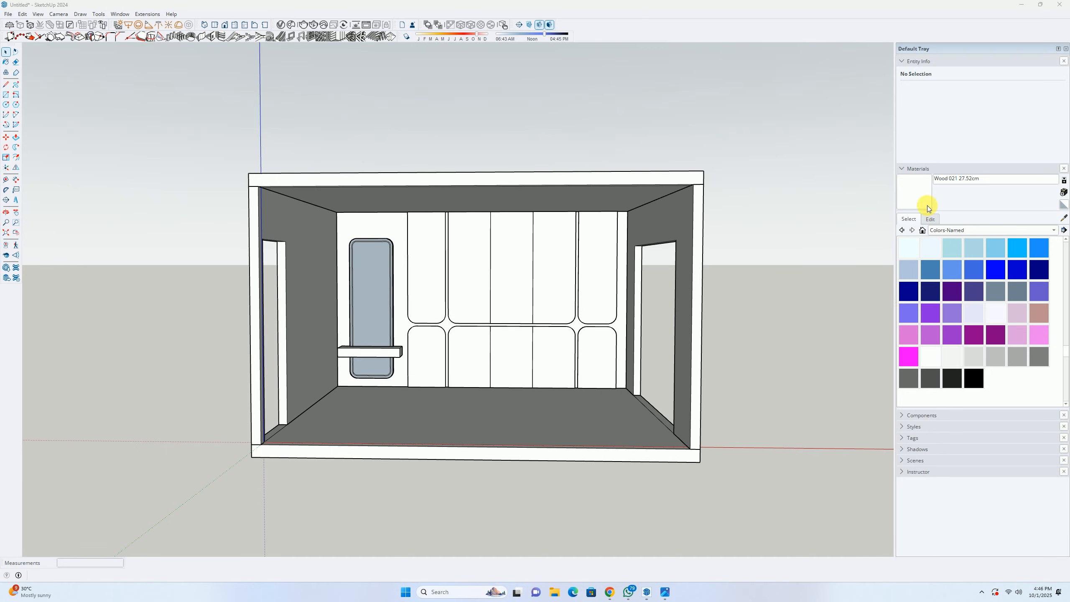
Step: Apply the Wood 021 27.52cm material to the back wall surface behind the mirror and white panels
click(384, 211)
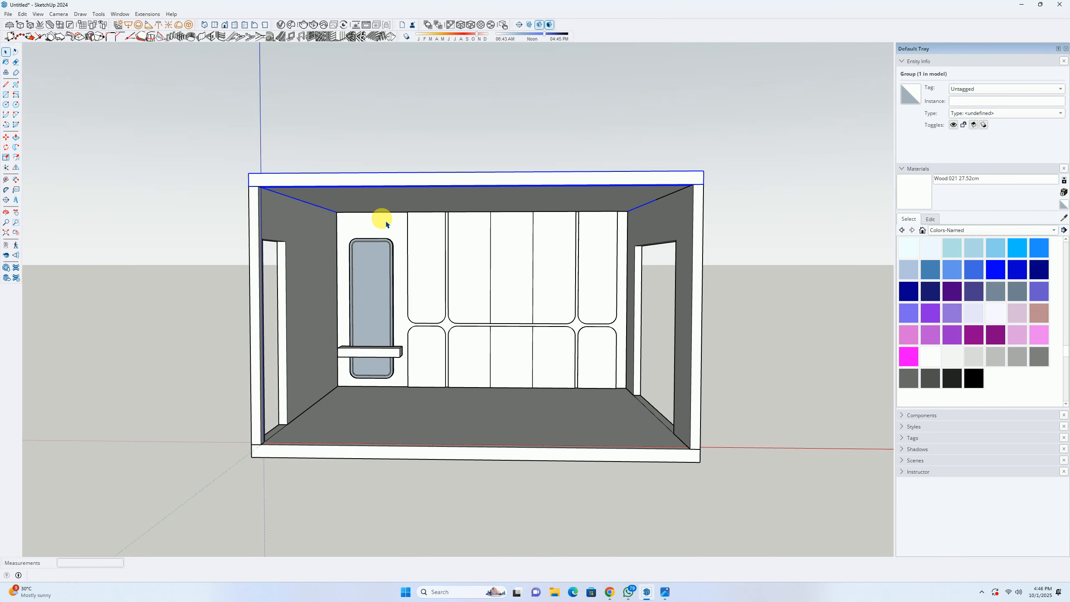
double_click(381, 219)
click(849, 233)
click(919, 187)
key(space)
key(Escape)
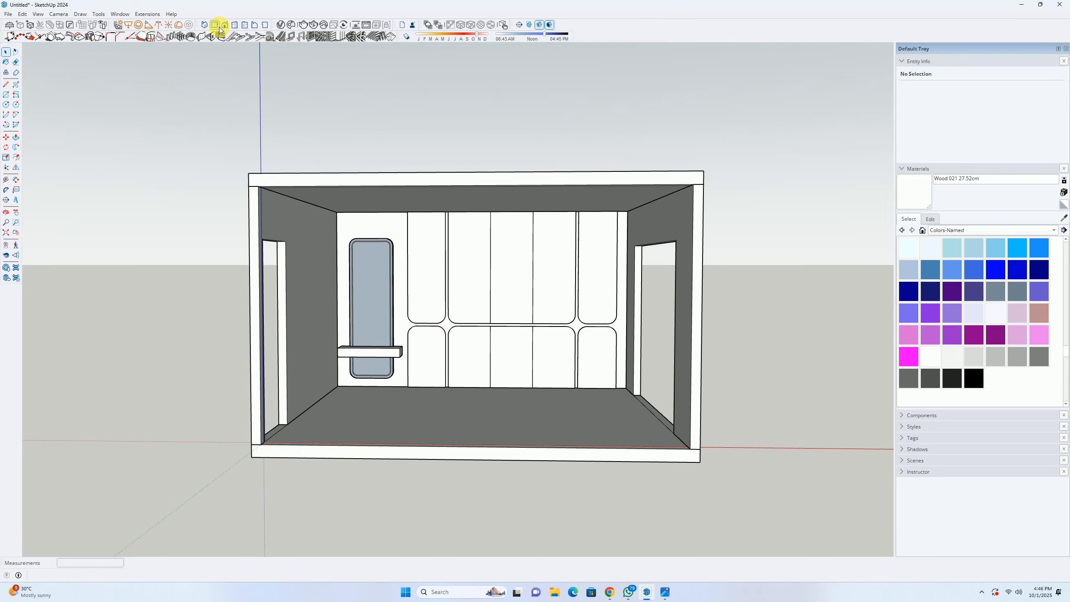
Step: Set the view to the standard front view and frame the panelled back wall inside the room
scroll(426, 174, up, 2)
scroll(447, 197, up, 2)
shift+middle_drag(480, 205, 459, 108)
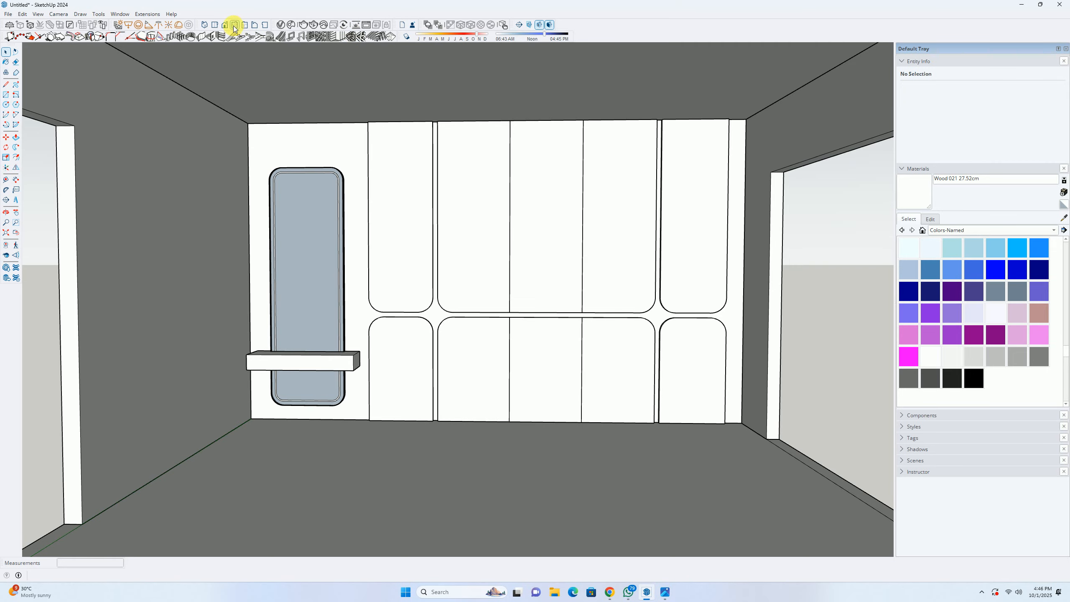
click(235, 25)
shift+middle_drag(334, 107, 387, 92)
scroll(405, 140, up, 2)
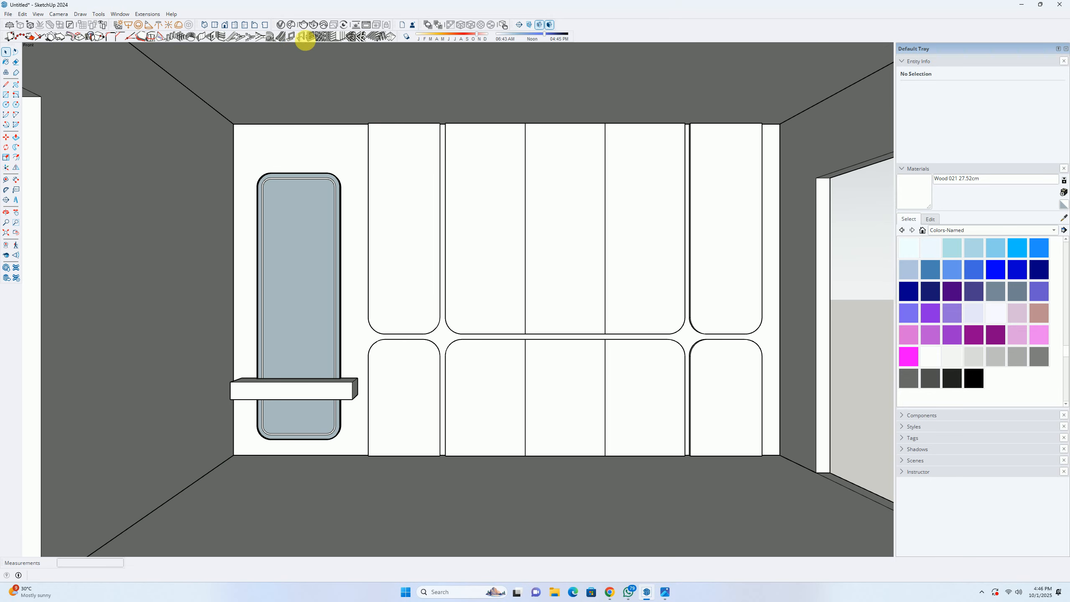
Step: Render the front view with V-Ray, examine the wood wall and the mirror's light band, and close the frame buffer
click(313, 24)
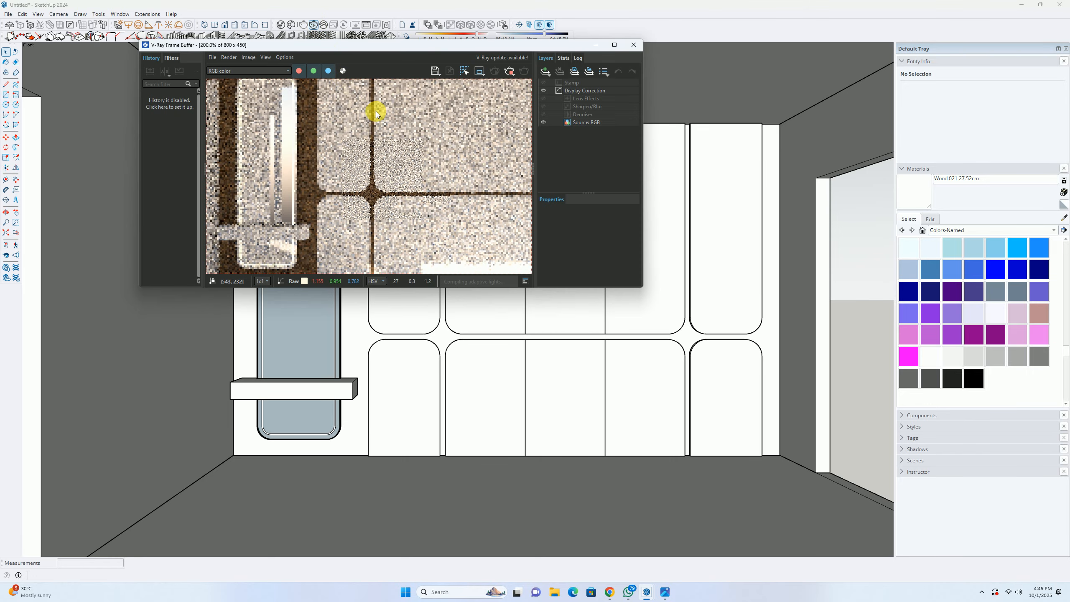
scroll(406, 140, down, 2)
scroll(349, 219, up, 1)
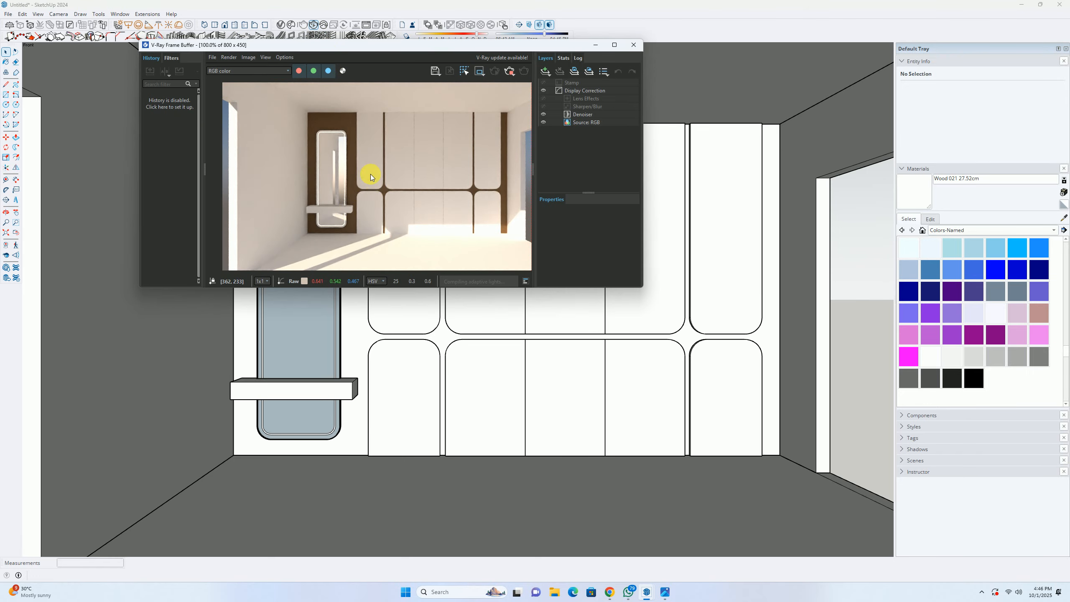
scroll(367, 172, up, 1)
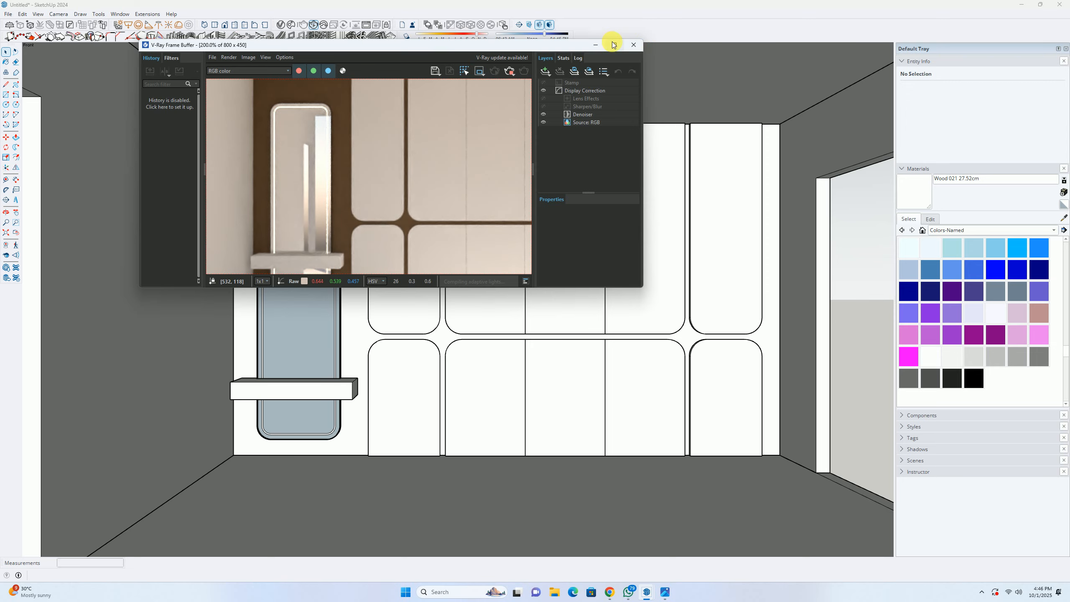
mouse_move(614, 45)
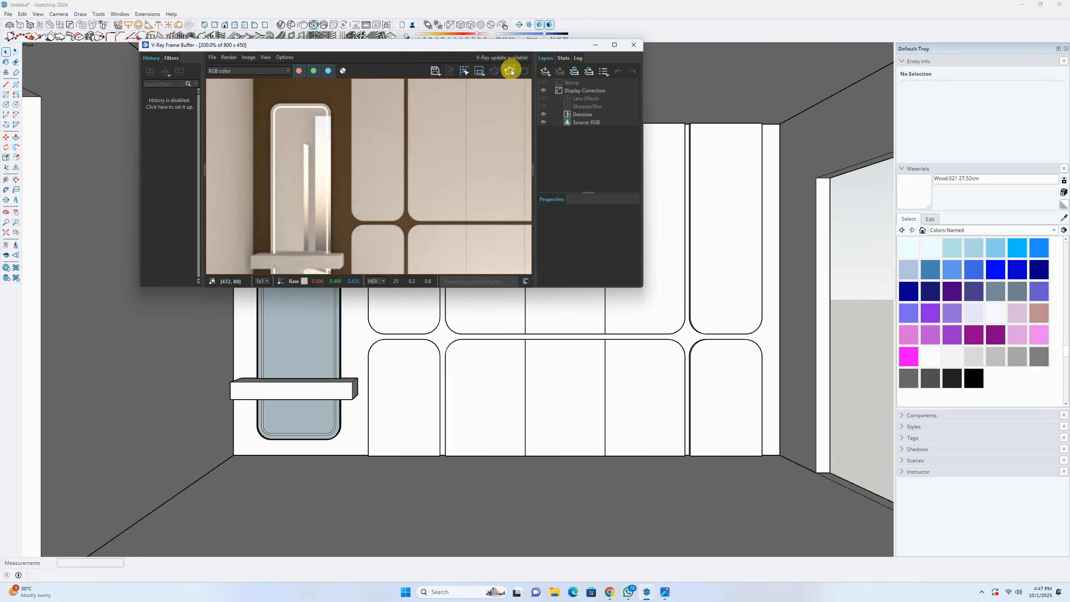
click(634, 45)
Step: Sample the mirror light band's Emissive material and set its V-Ray colour to a stronger pale yellow, about RGB 0.96, 0.931, 0.674
scroll(307, 179, up, 3)
scroll(307, 179, up, 3)
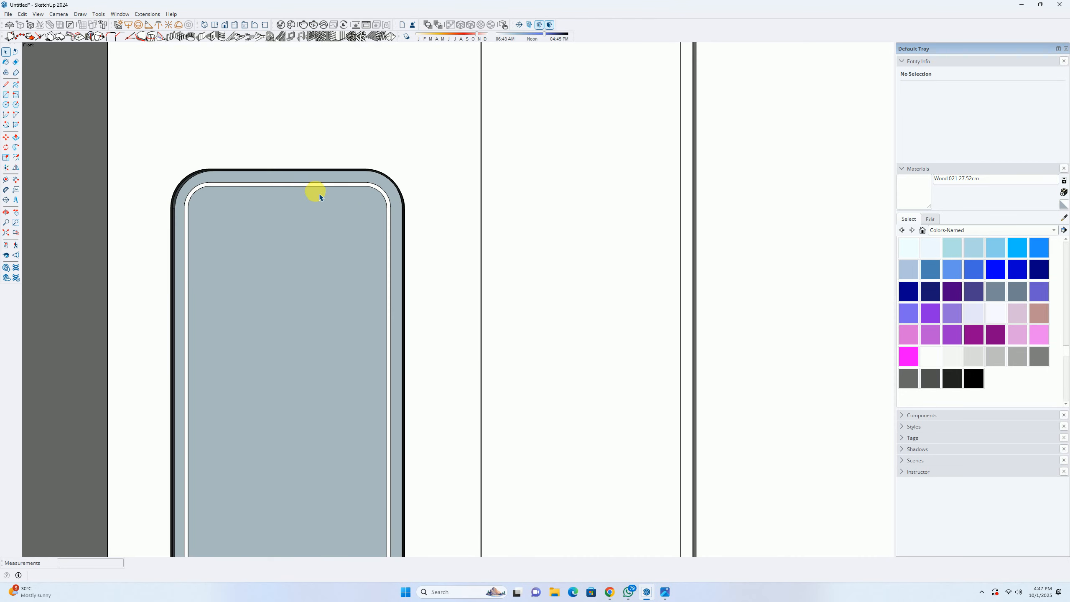
click(1061, 220)
scroll(382, 181, up, 4)
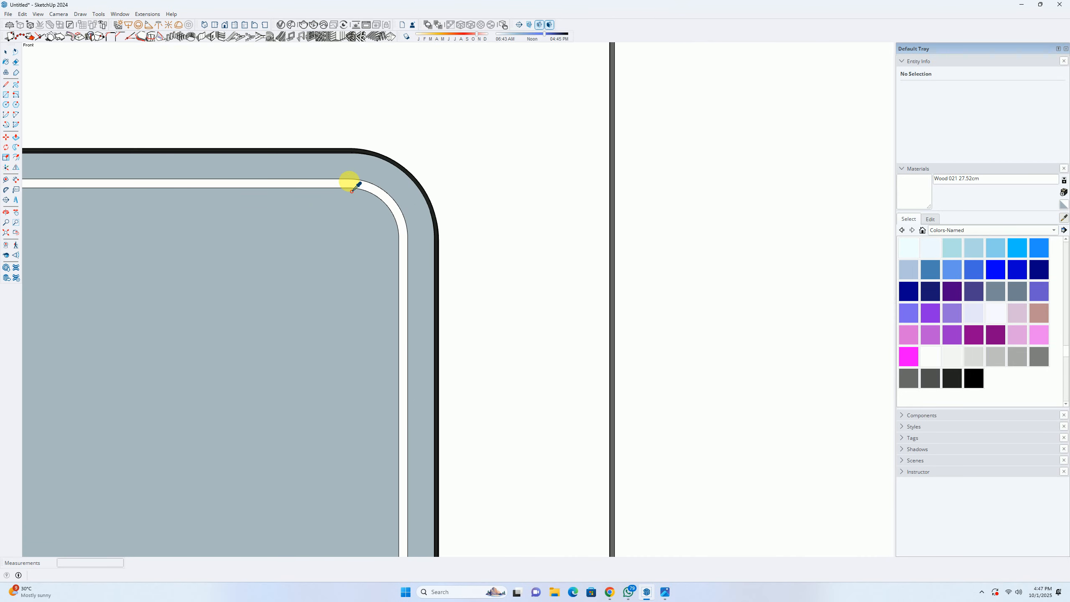
click(350, 183)
click(281, 24)
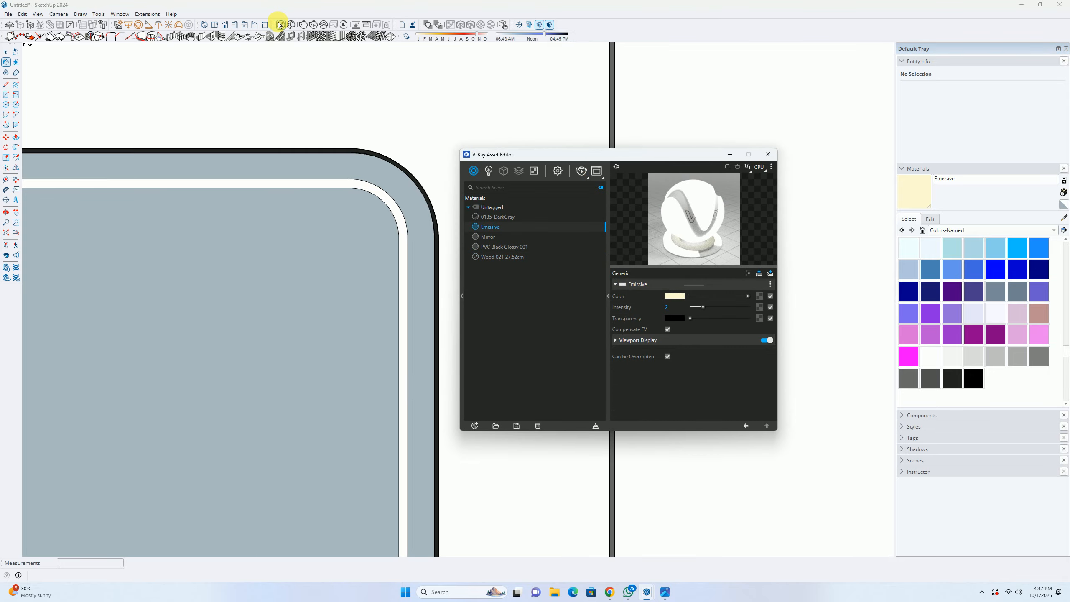
click(673, 297)
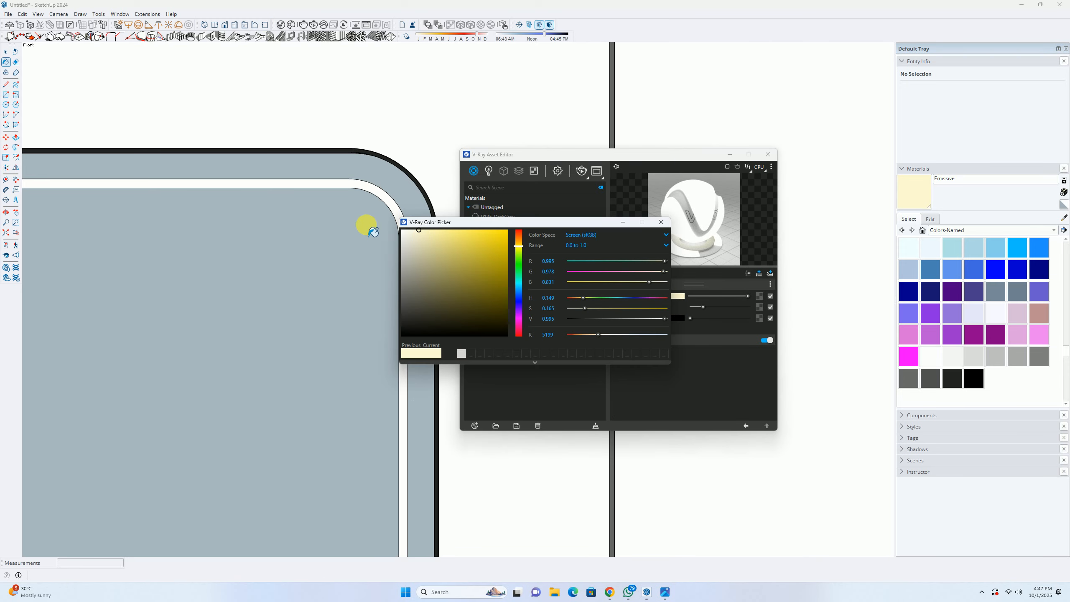
click(428, 235)
drag(430, 234, 440, 237)
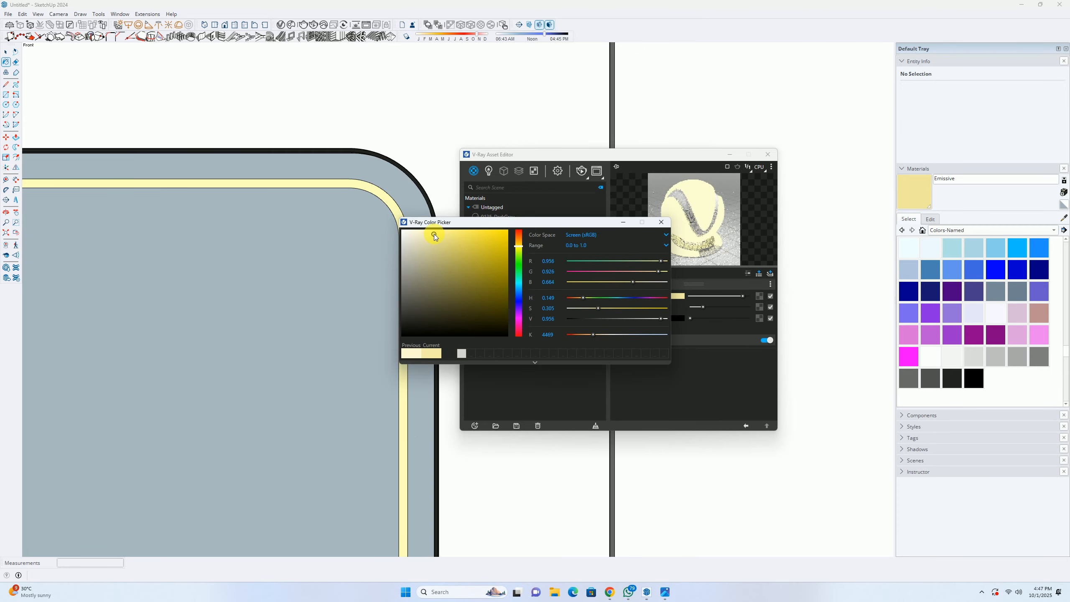
click(755, 174)
click(768, 154)
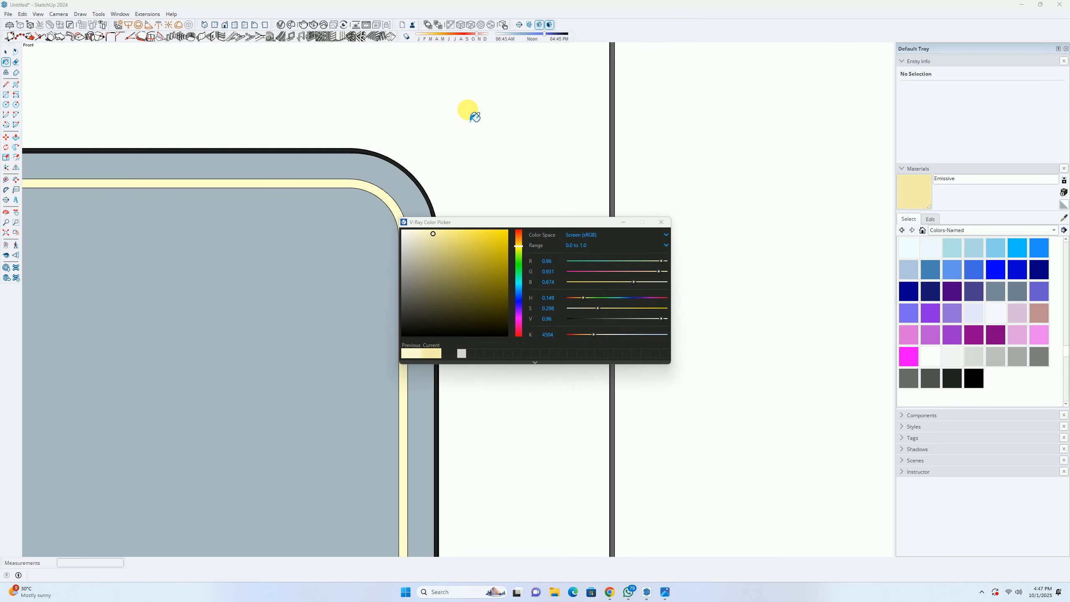
click(661, 222)
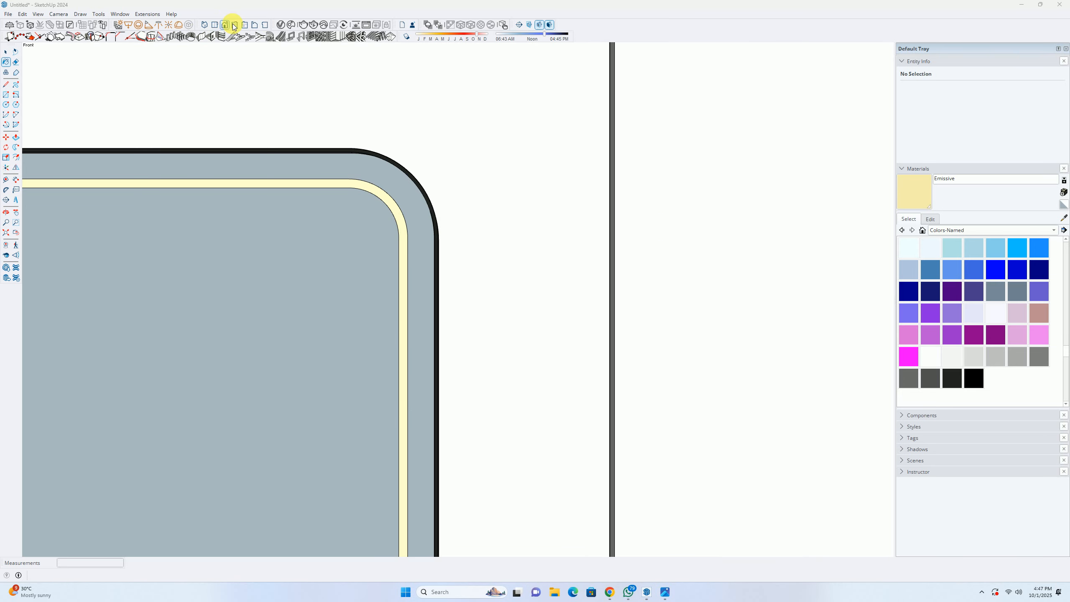
click(15, 234)
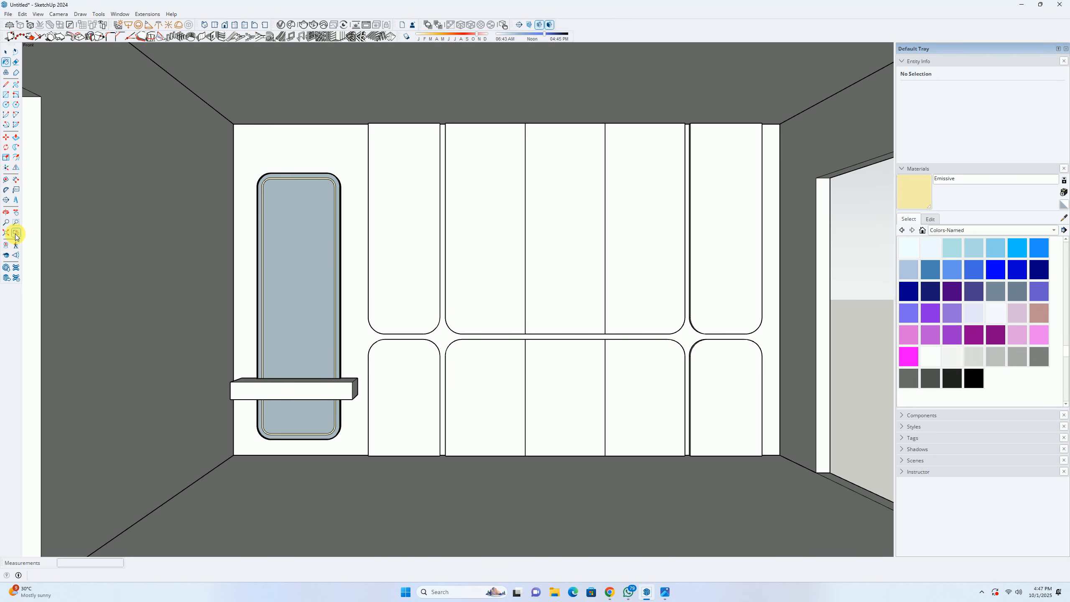
Step: Render the front view with V-Ray, examine the mirror's recoloured light band, stop the render and close the frame buffer
click(314, 24)
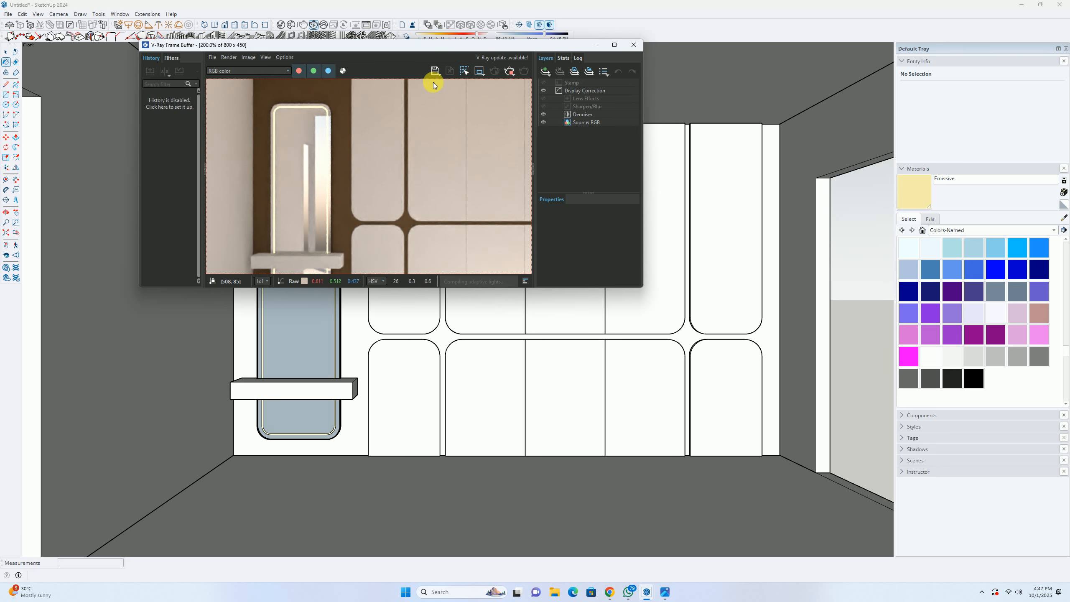
click(510, 71)
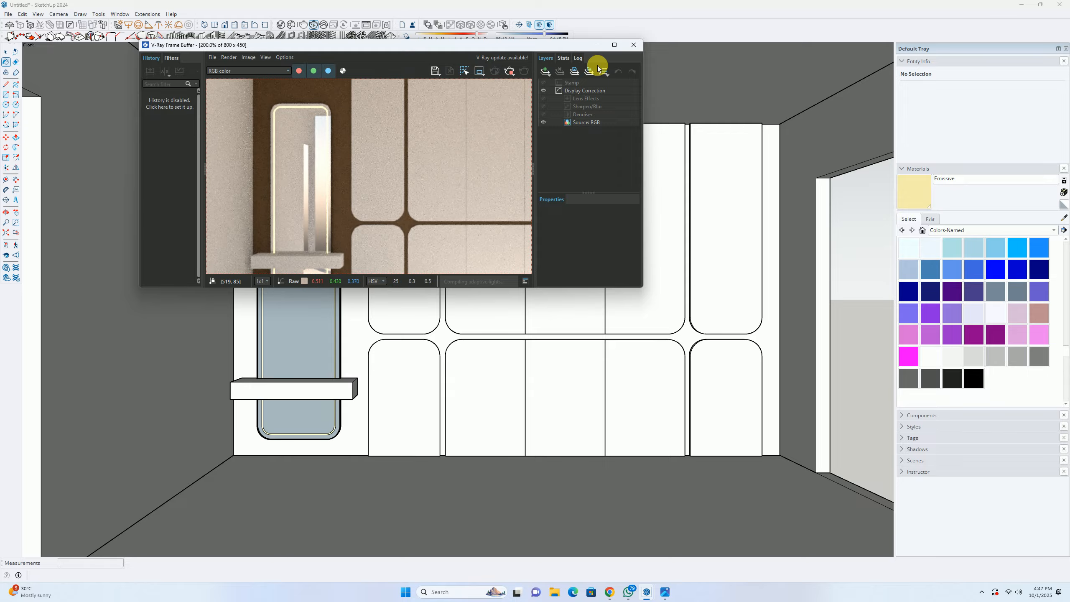
click(634, 46)
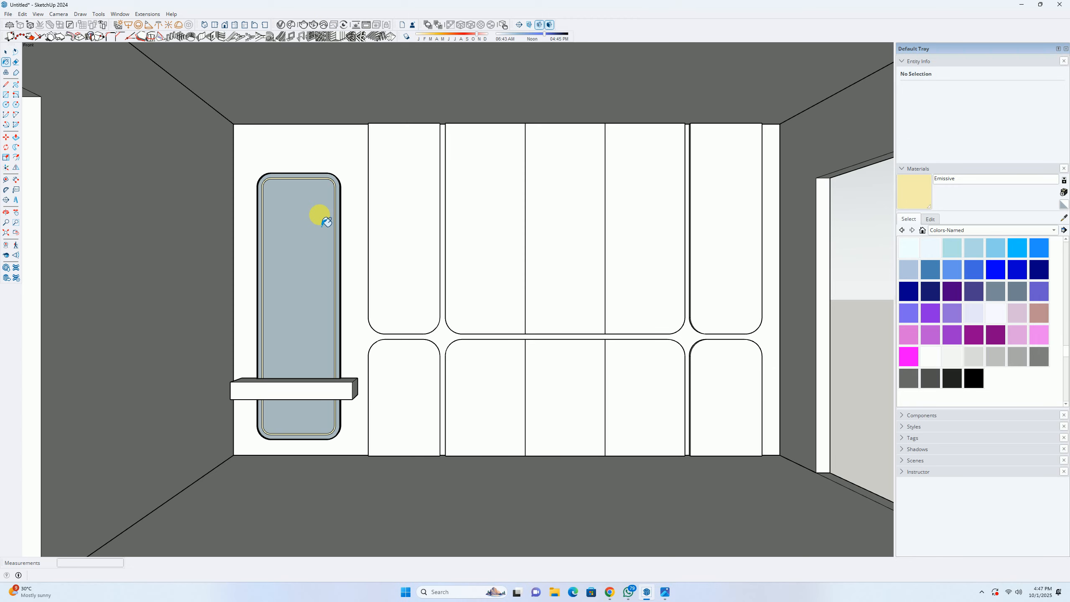
Step: Save the current front view of the panelled wall as a new scene
key(space)
click(39, 13)
mouse_move(63, 173)
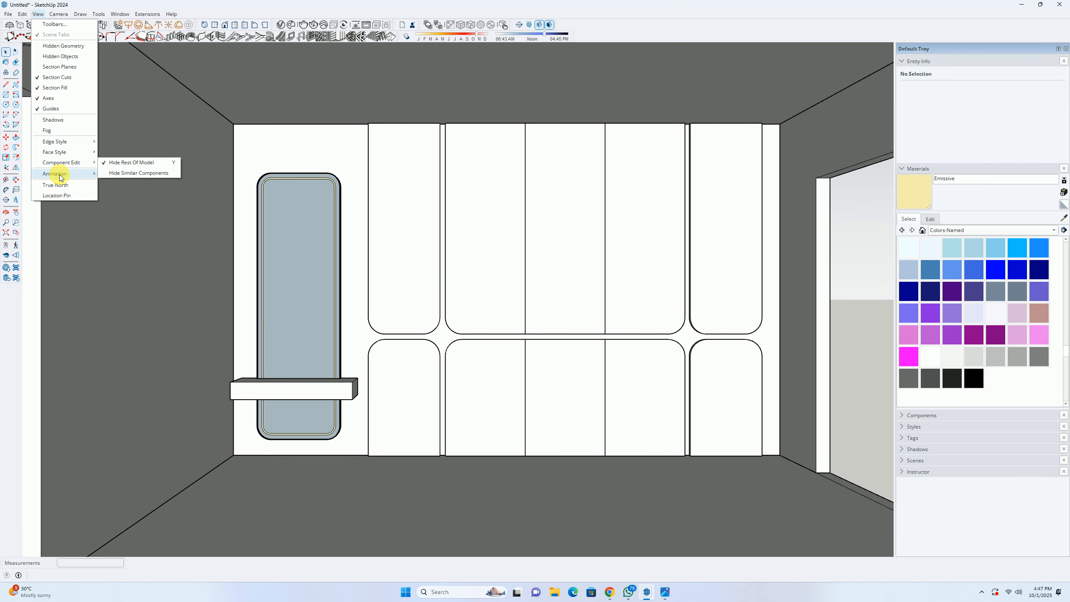
click(126, 175)
Step: Open the mirror group for editing and offset the outline of its back face inward by 2 inches
middle_drag(377, 282, 55, 287)
scroll(384, 295, up, 5)
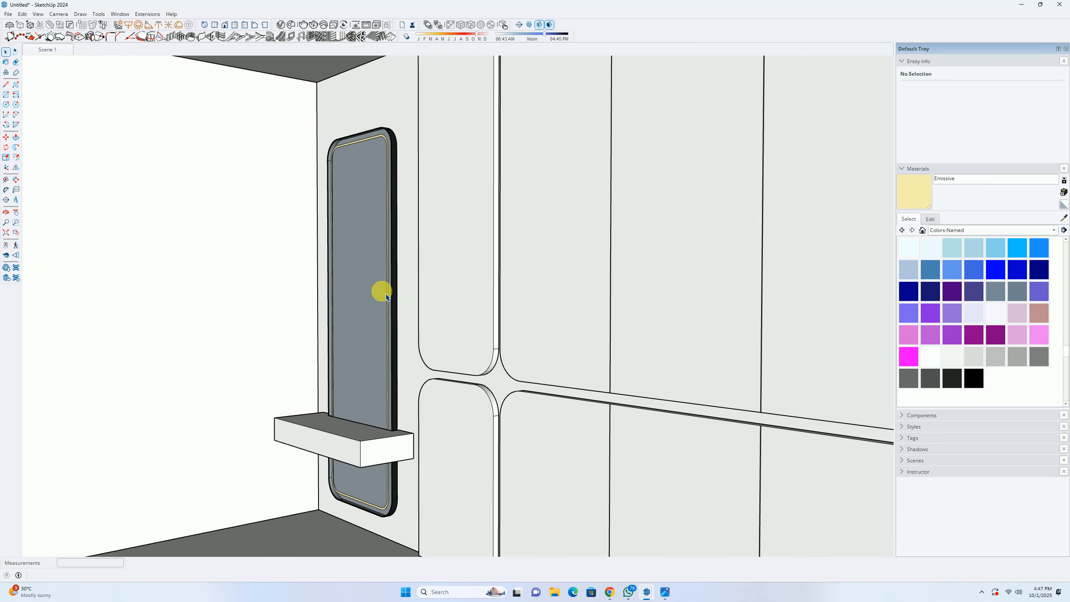
double_click(385, 339)
middle_drag(385, 339, 151, 302)
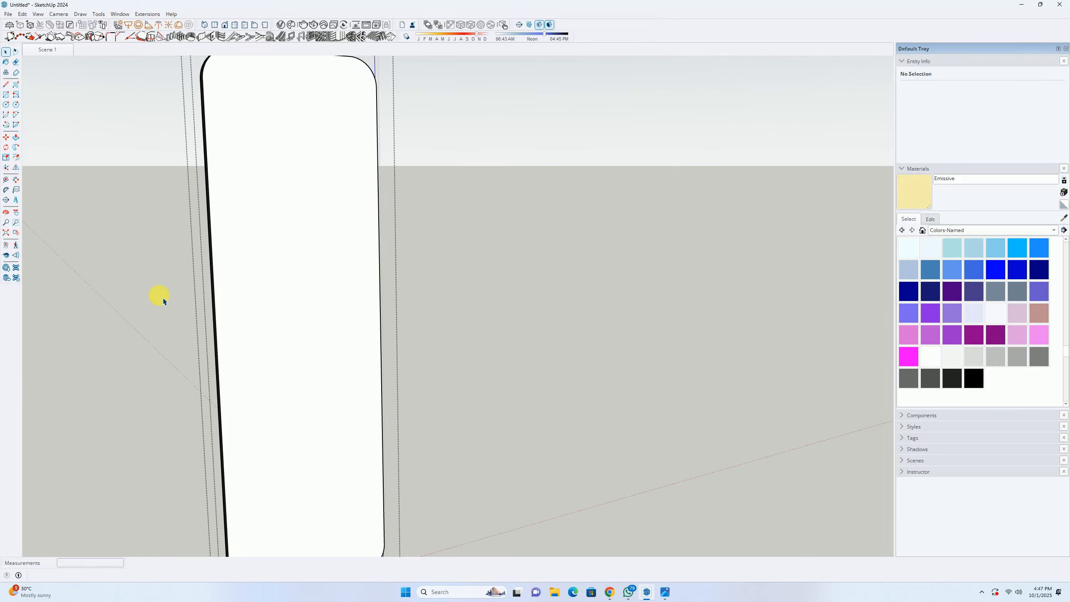
key(f)
shift+middle_drag(279, 190, 281, 279)
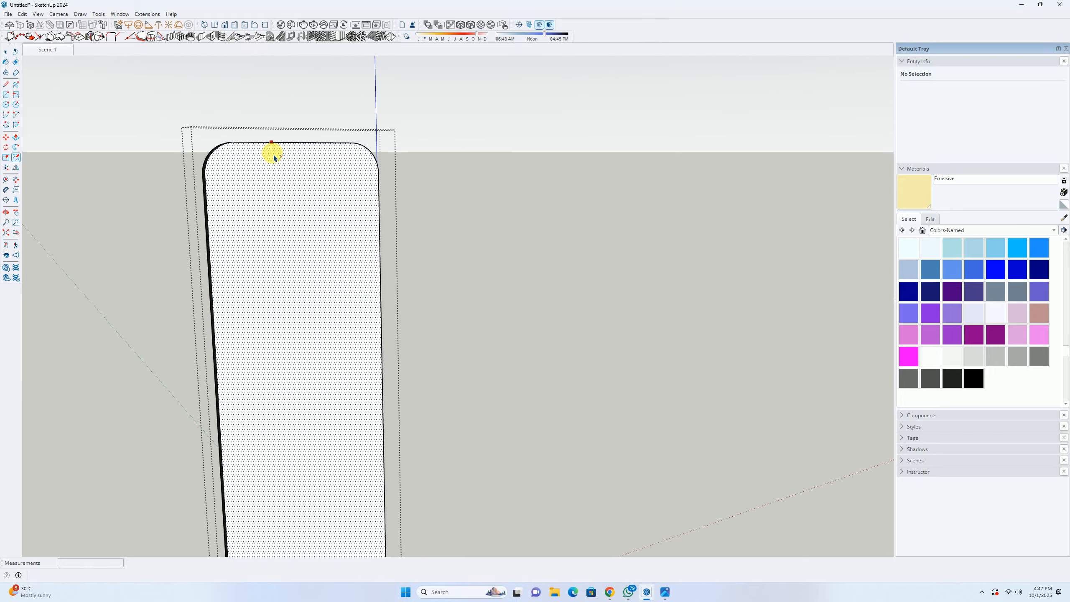
click(274, 158)
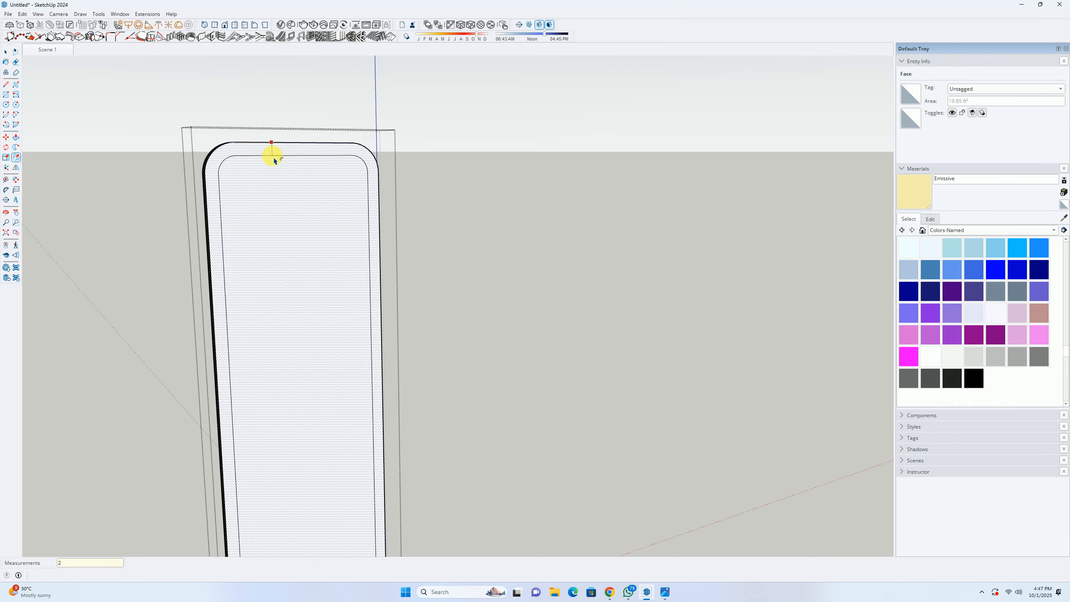
text(2)
key(Return)
Step: Offset the outer edge of the mirror's back border inward by 0.5 inch to split off a thin rim
scroll(268, 154, up, 1)
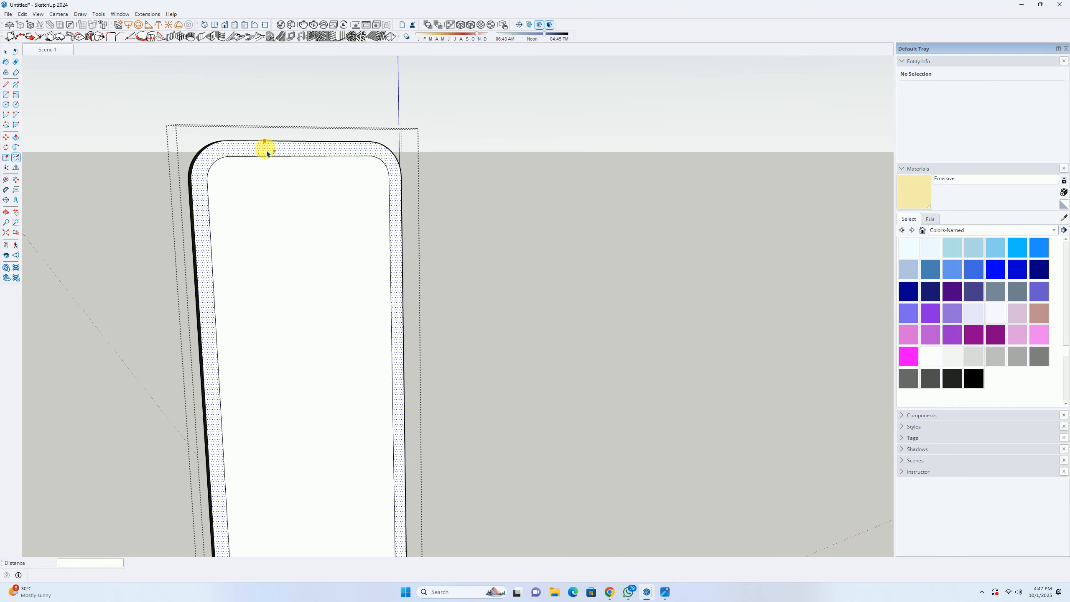
scroll(268, 154, up, 2)
click(252, 143)
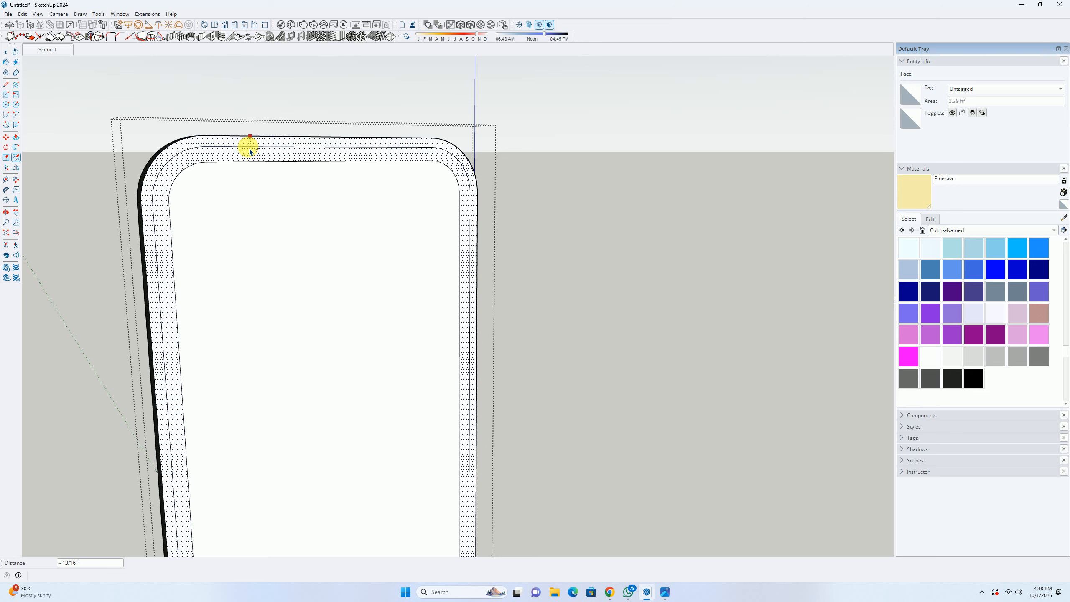
key(space)
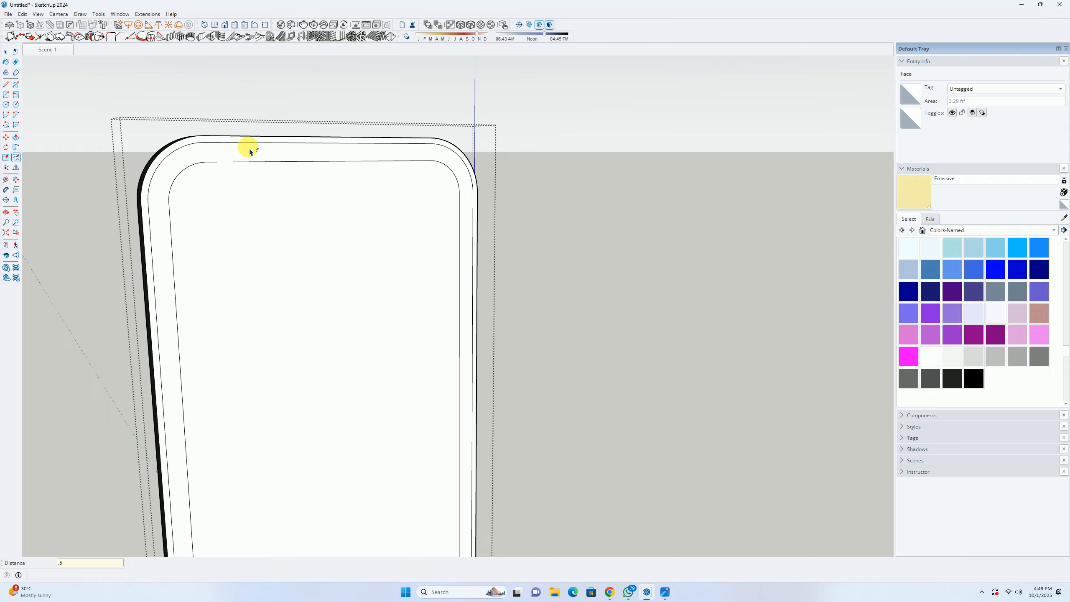
Step: Duplicate the Emissive material in the V-Ray Asset Editor and raise the copy's intensity
click(283, 37)
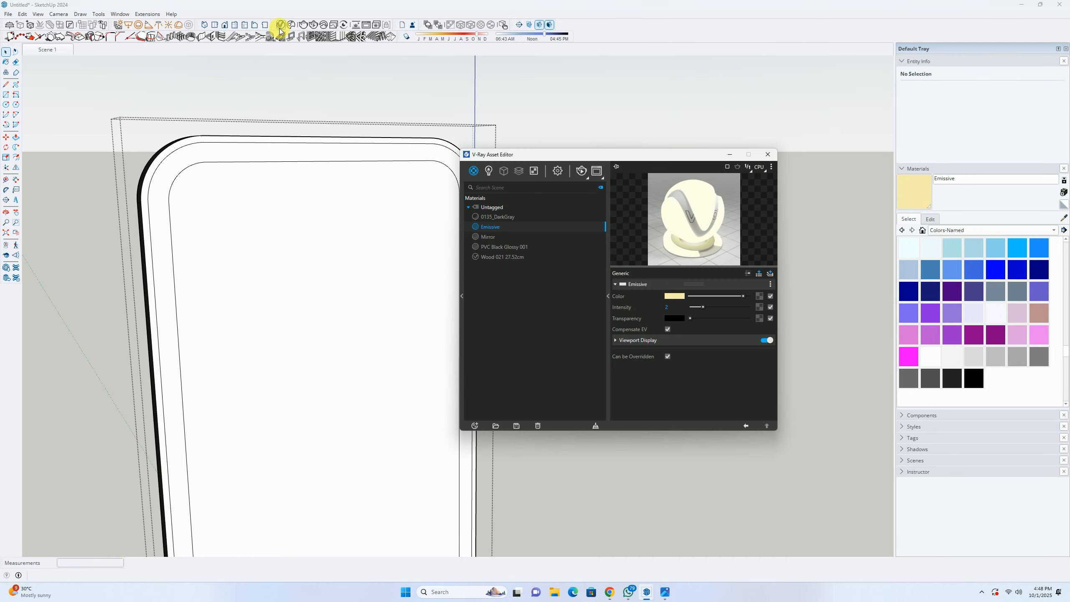
right_click(501, 229)
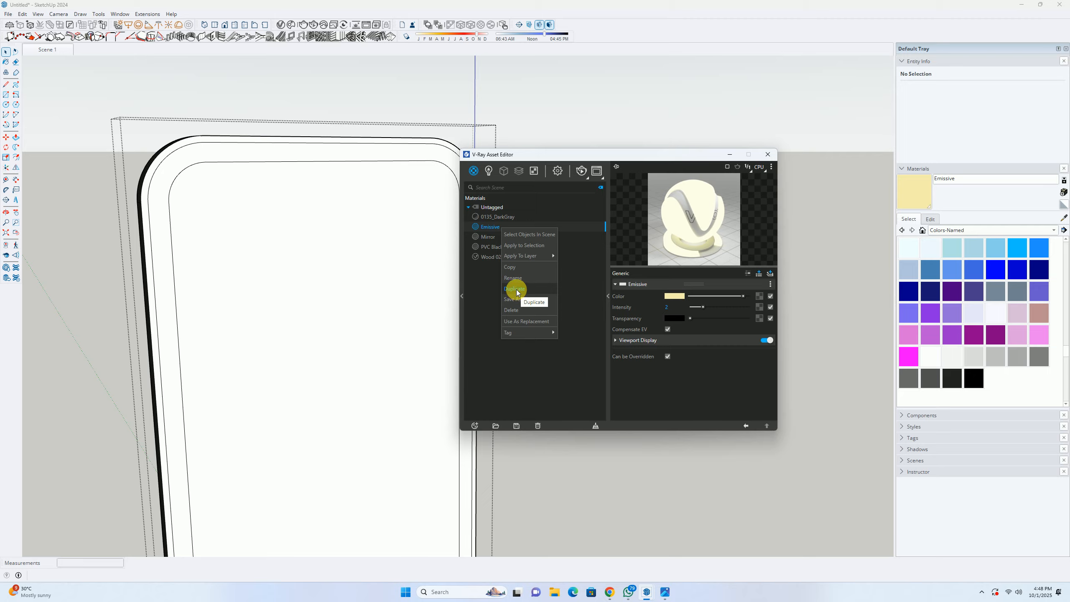
click(517, 290)
click(502, 237)
click(673, 308)
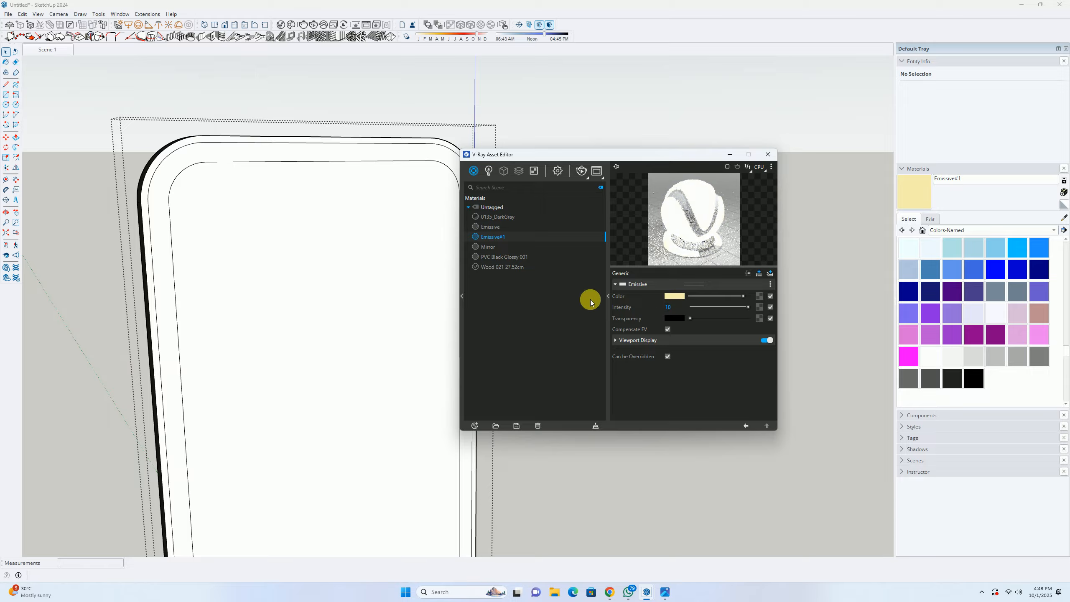
Step: Set the Emissive#1 colour to a saturated yellow, RGB 0.98, 0.91, 0.29, and close the Asset Editor
click(673, 296)
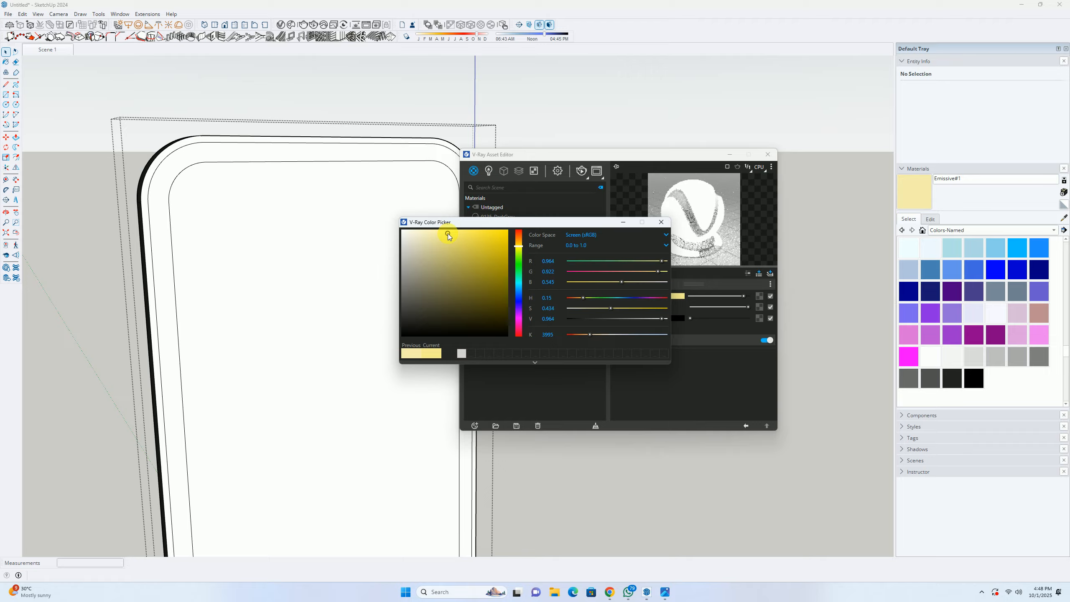
click(470, 237)
drag(481, 236, 478, 231)
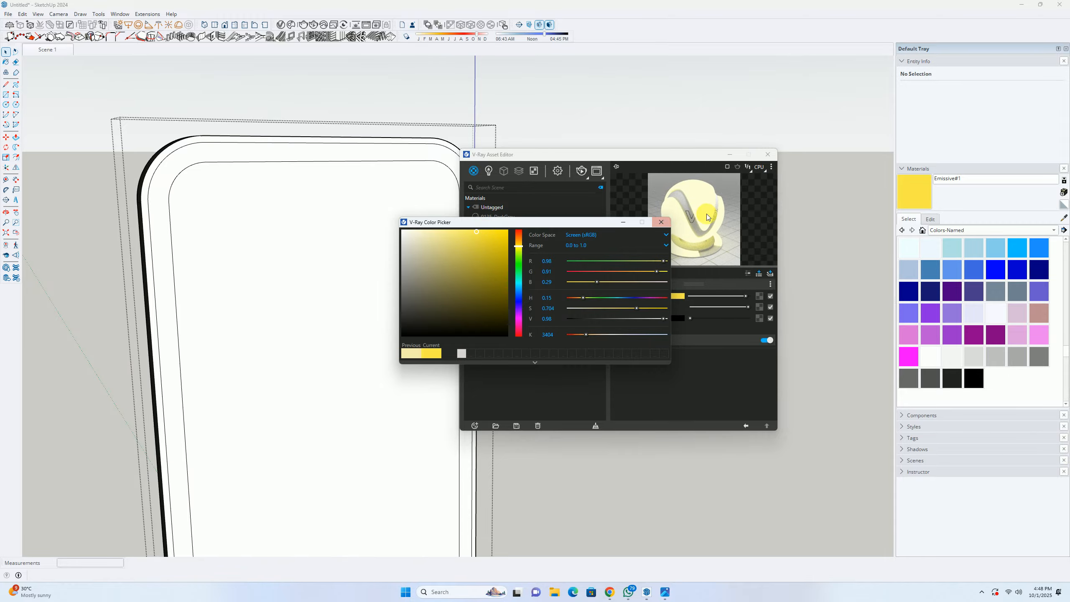
click(661, 221)
click(767, 154)
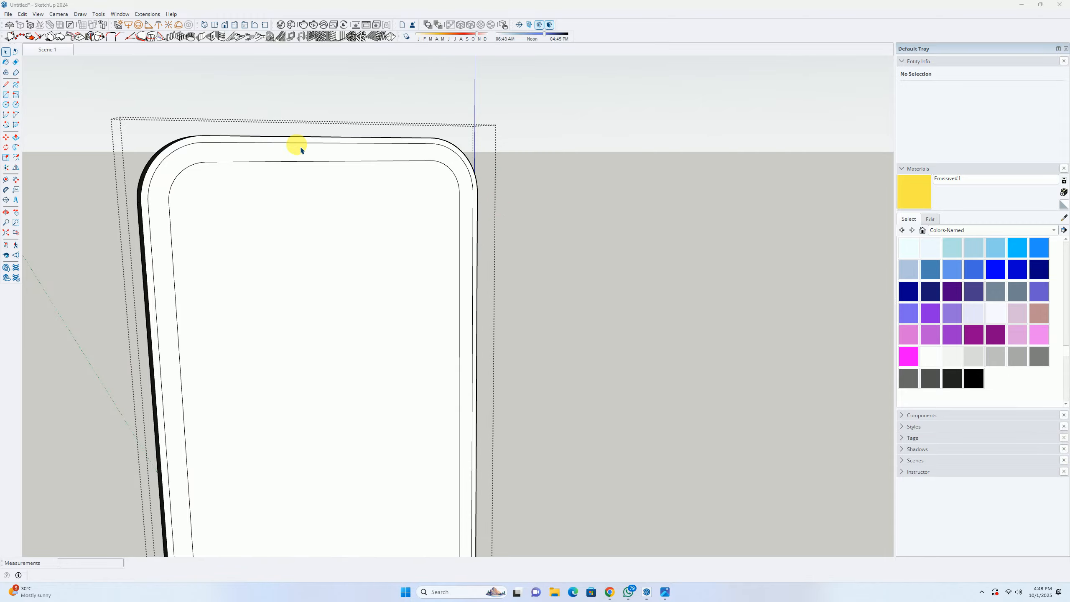
Step: Paint the band between the two offset outlines on the mirror's back with Emissive#1
scroll(300, 149, up, 2)
click(906, 191)
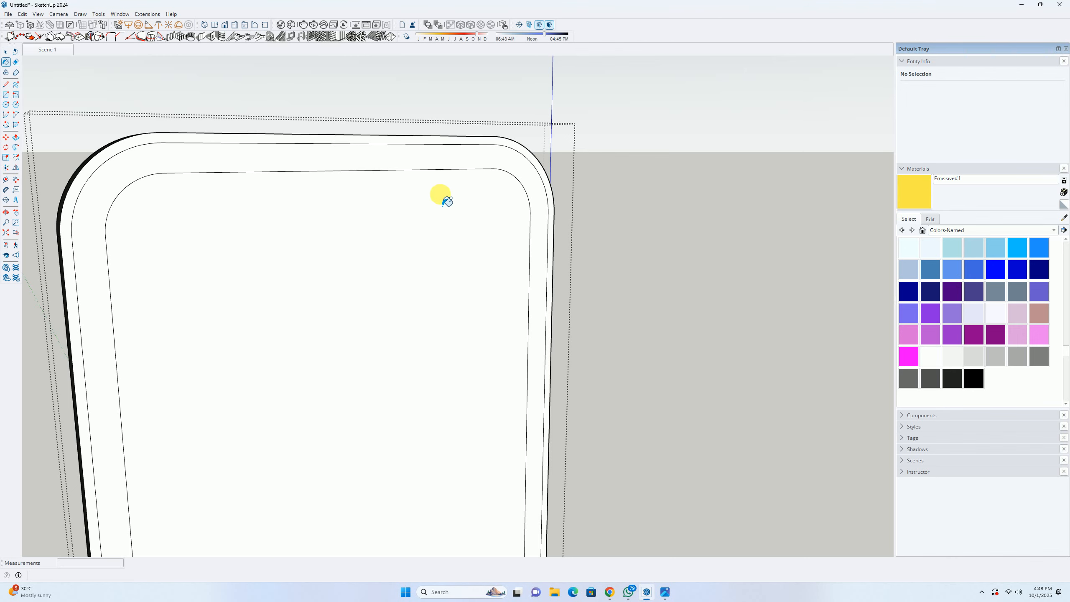
click(441, 163)
mouse_move(440, 163)
middle_down()
mouse_move(394, 240)
mouse_move(279, 281)
mouse_move(892, 314)
middle_up()
scroll(354, 258, up, 3)
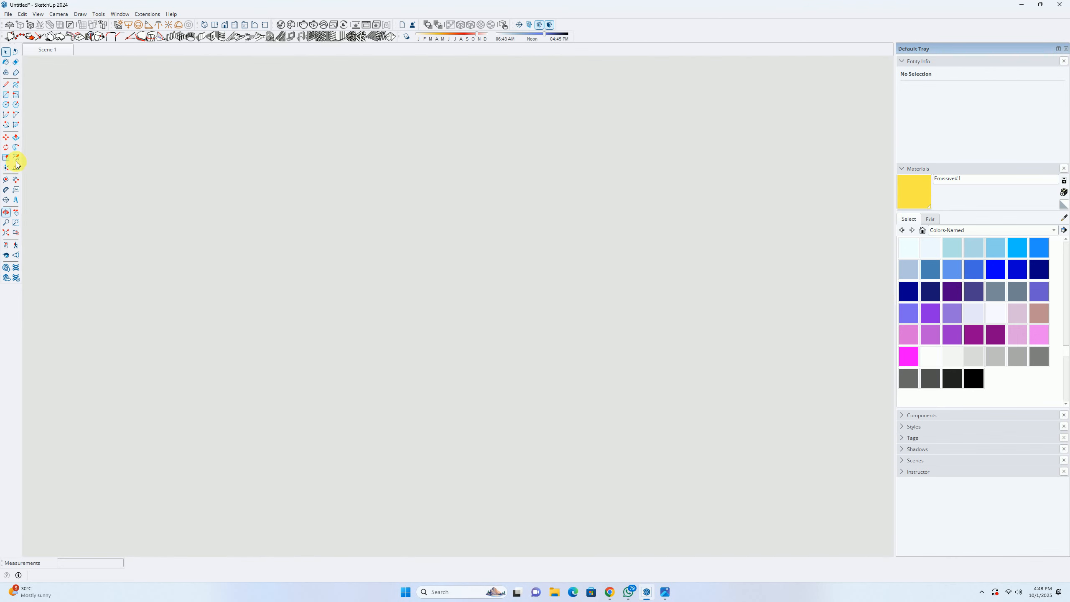
Step: Return to Scene 1, reopen the mirror group and push/pull its central back face outward by 1/2 inch
click(51, 50)
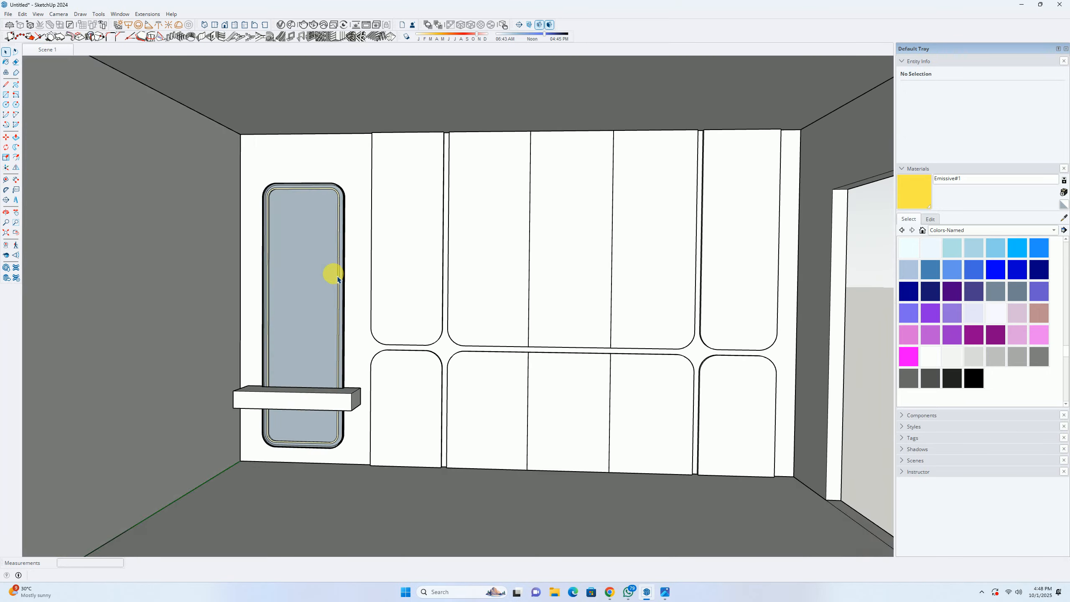
double_click(337, 278)
middle_drag(335, 270, 290, 238)
scroll(291, 238, up, 2)
click(304, 273)
key(p)
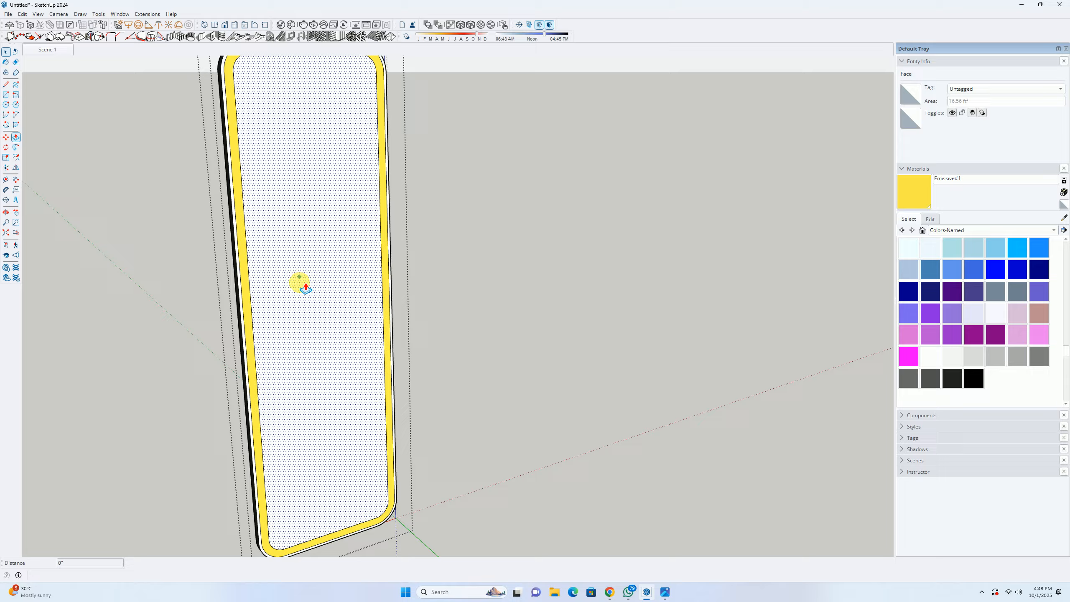
middle_drag(378, 301, 682, 285)
middle_drag(261, 289, 346, 303)
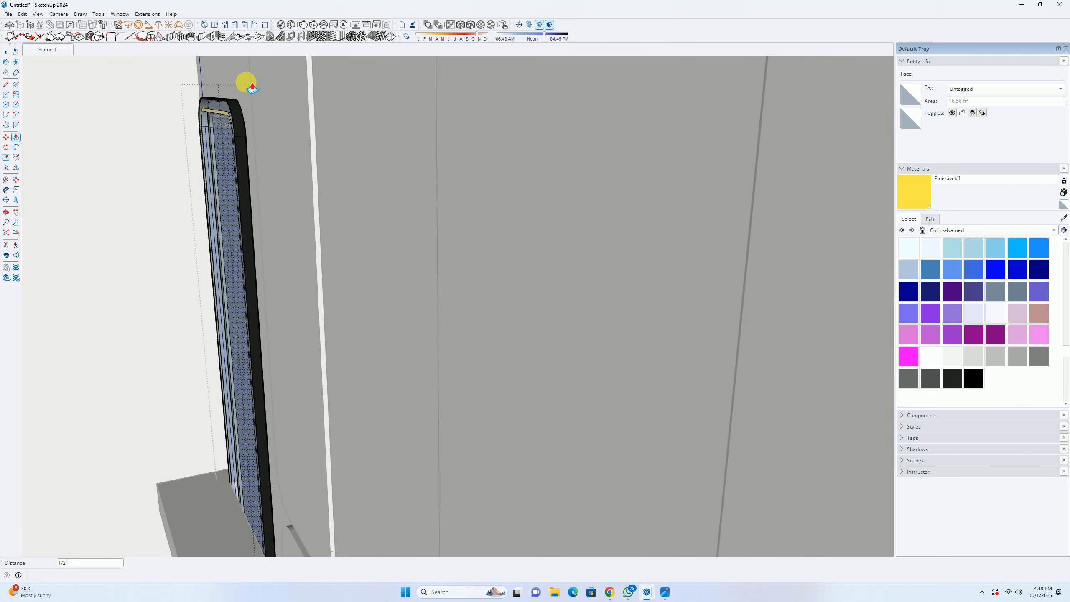
middle_drag(261, 186, 182, 200)
key(Escape)
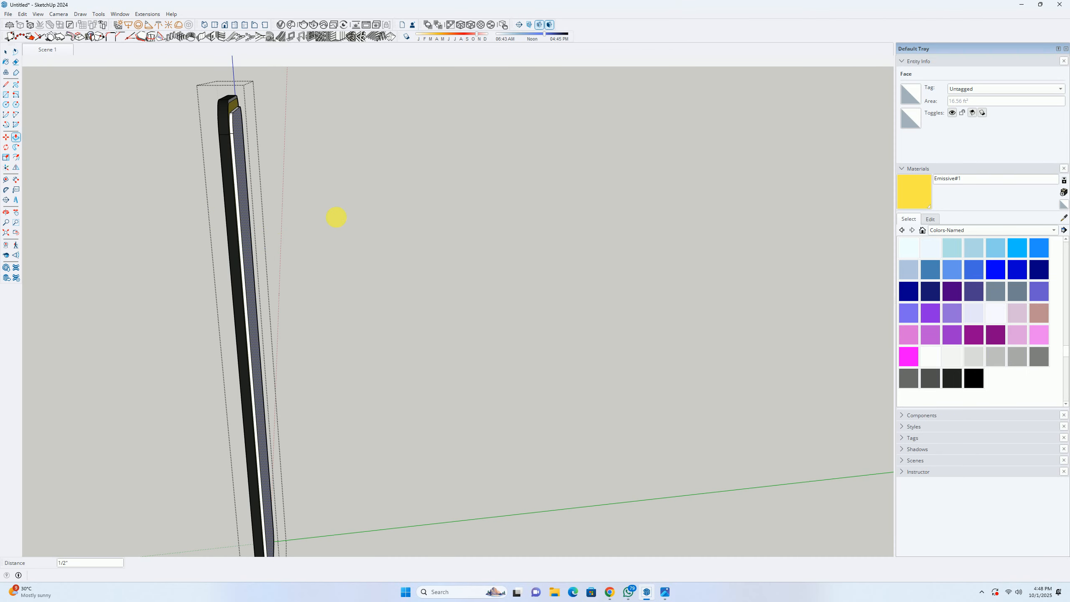
Step: Paint the raised back panel's first upper corner, adjoining long side and top side faces with Emissive#1
middle_drag(337, 218, 215, 239)
key(space)
click(926, 200)
mouse_move(394, 306)
middle_down()
mouse_move(310, 270)
mouse_move(299, 315)
mouse_move(328, 312)
middle_up()
click(328, 312)
click(323, 349)
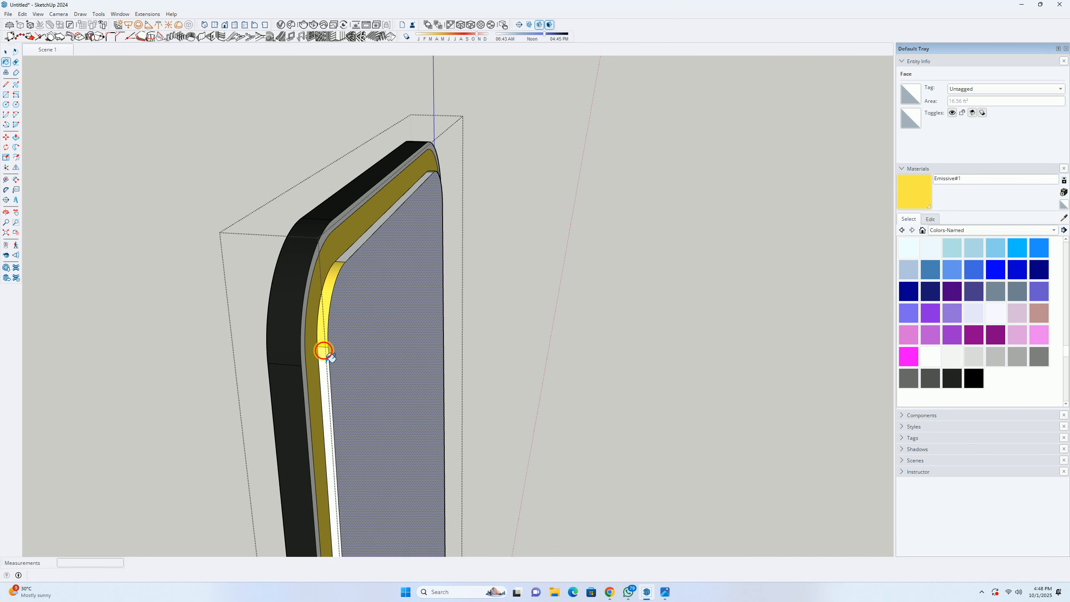
click(359, 242)
mouse_move(359, 242)
middle_down()
mouse_move(232, 239)
mouse_move(43, 263)
mouse_move(521, 278)
mouse_move(426, 356)
middle_up()
Step: Paint the raised back panel's other upper corner and its long side face with Emissive#1
scroll(359, 219, down, 3)
mouse_move(349, 198)
shift+middle_down()
mouse_move(358, 267)
mouse_move(425, 392)
shift+middle_up()
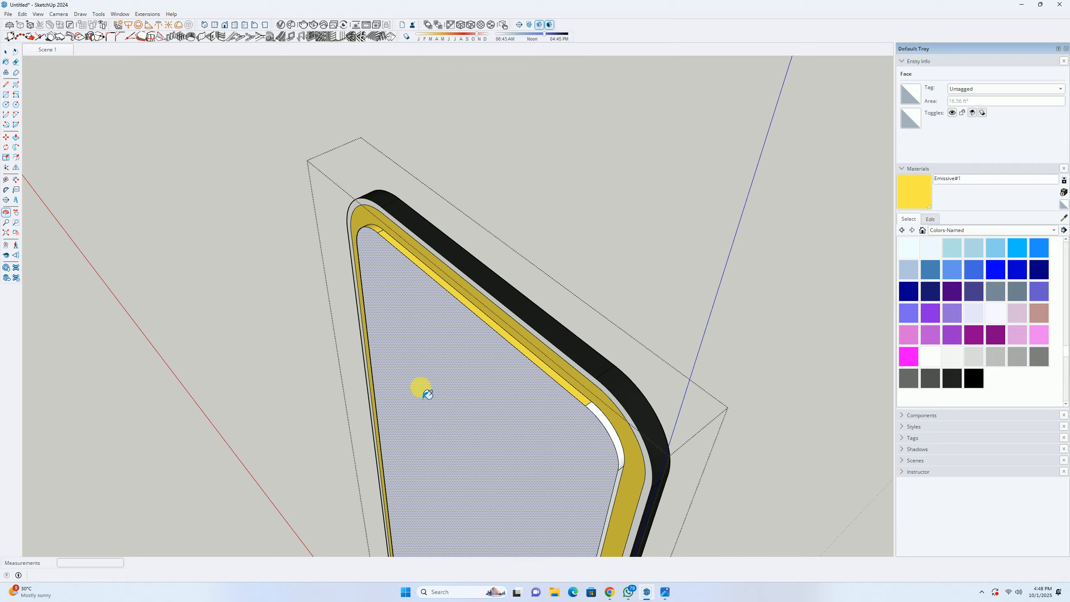
scroll(613, 432, up, 3)
click(613, 430)
middle_drag(610, 433, 407, 296)
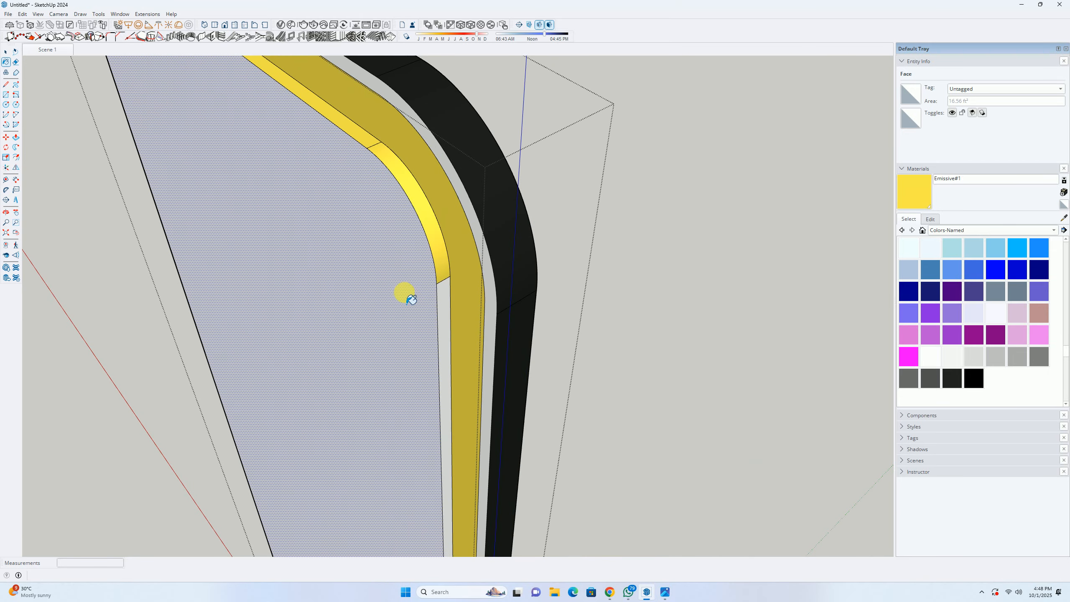
click(448, 341)
shift+middle_drag(446, 348, 416, 173)
Step: Paint the remaining side faces around the lower end of the raised back panel with Emissive#1 and leave the mirror group
scroll(429, 293, down, 2)
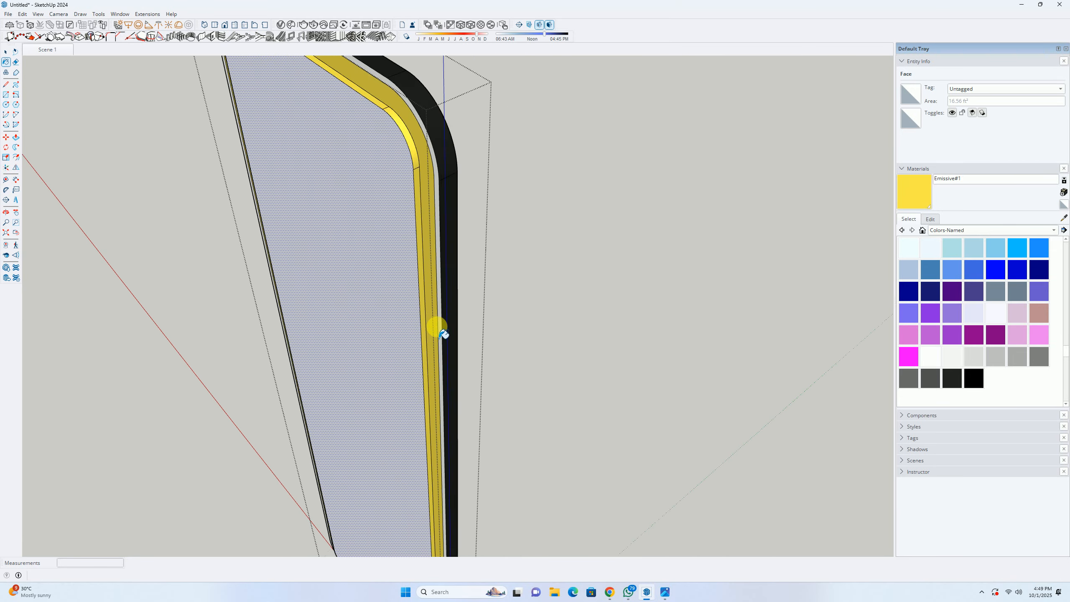
shift+middle_drag(441, 333, 396, 126)
middle_drag(450, 394, 434, 103)
scroll(416, 350, up, 5)
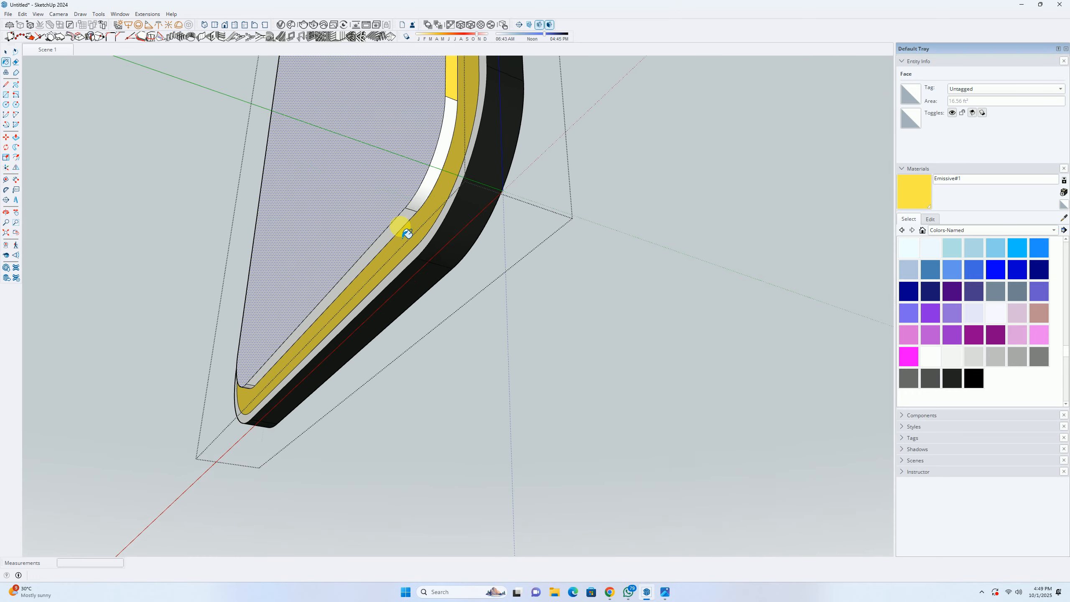
click(423, 196)
middle_drag(407, 232, 777, 359)
click(274, 183)
mouse_move(269, 179)
middle_down()
mouse_move(215, 267)
mouse_move(249, 174)
mouse_move(253, 265)
middle_up()
scroll(240, 189, down, 3)
scroll(238, 190, down, 4)
middle_drag(253, 154, 306, 274)
key(space)
middle_drag(286, 211, 400, 207)
click(265, 272)
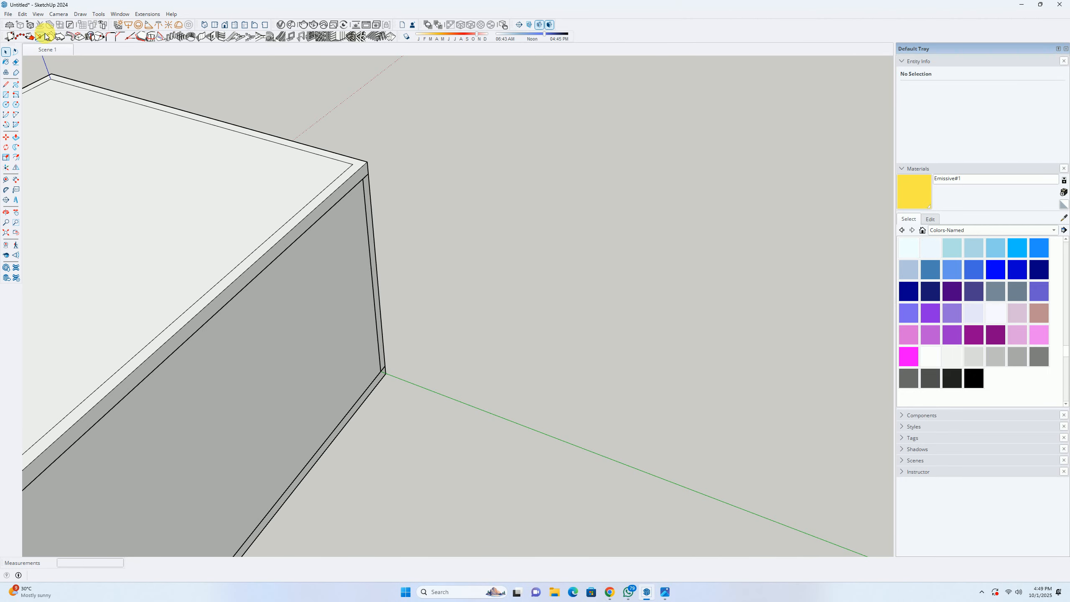
Step: Return to Scene 1, render it with V-Ray, examine the glow behind the mirror and close the frame buffer
click(45, 48)
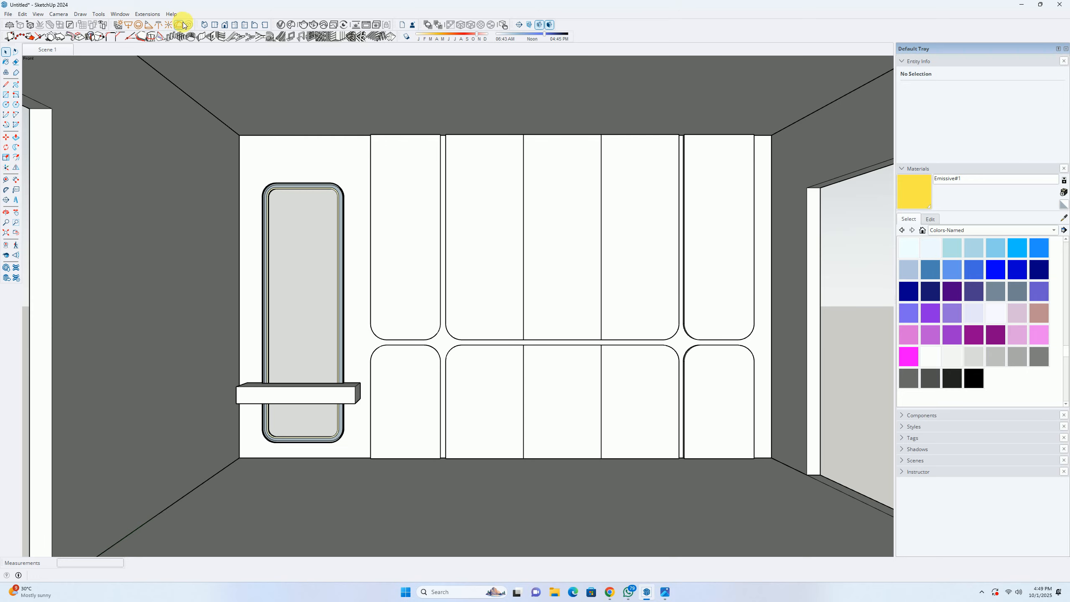
click(315, 25)
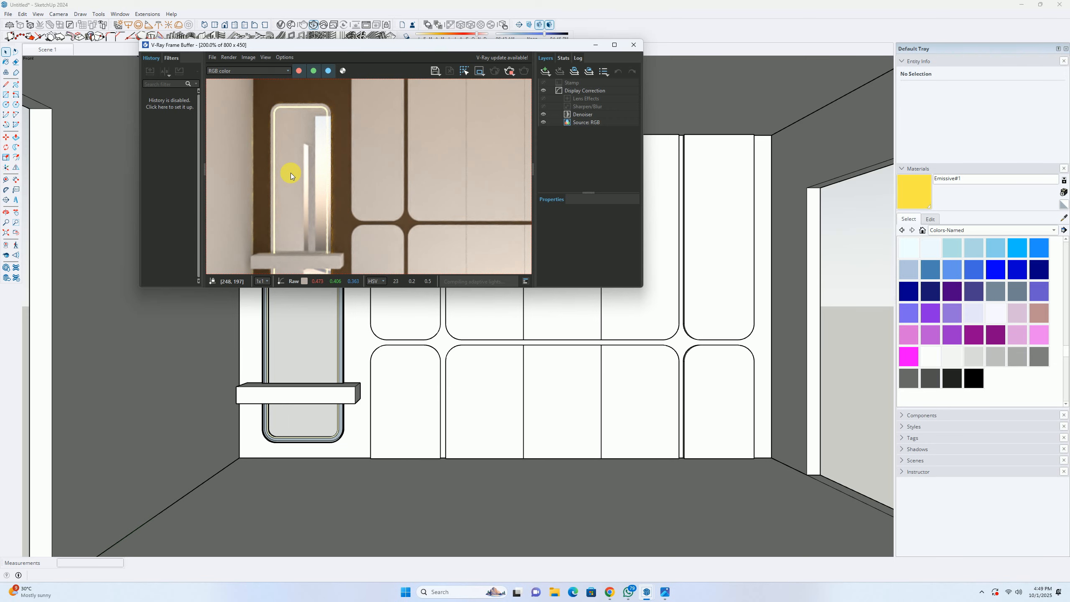
click(510, 71)
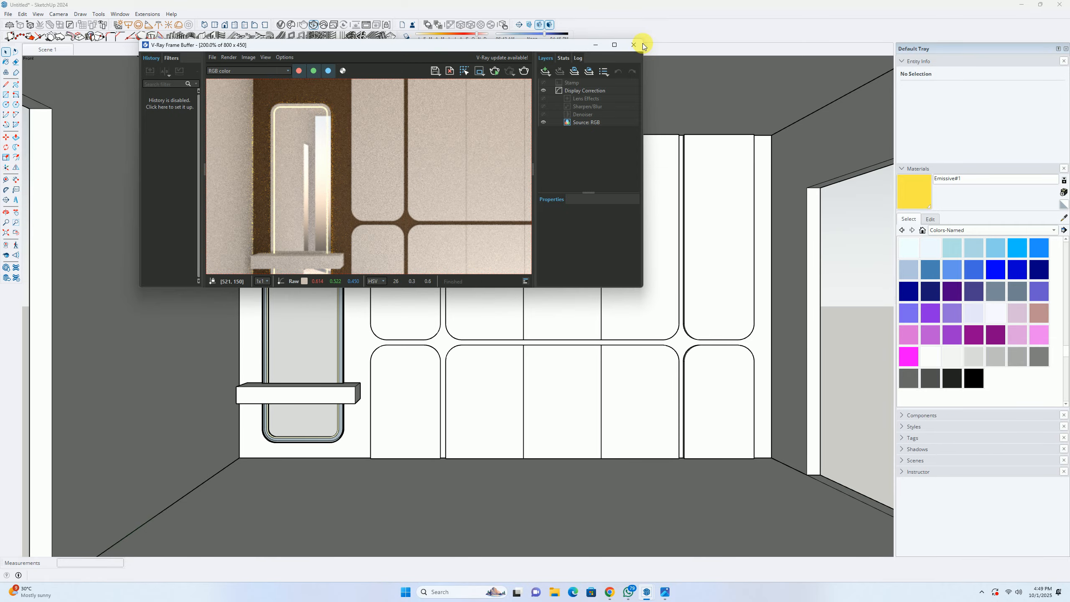
click(633, 45)
Step: Reopen the mirror group and push the Emissive#1 band on its back inward by 1 inch
scroll(318, 202, up, 2)
double_click(318, 203)
middle_drag(390, 197, 185, 206)
scroll(203, 165, up, 5)
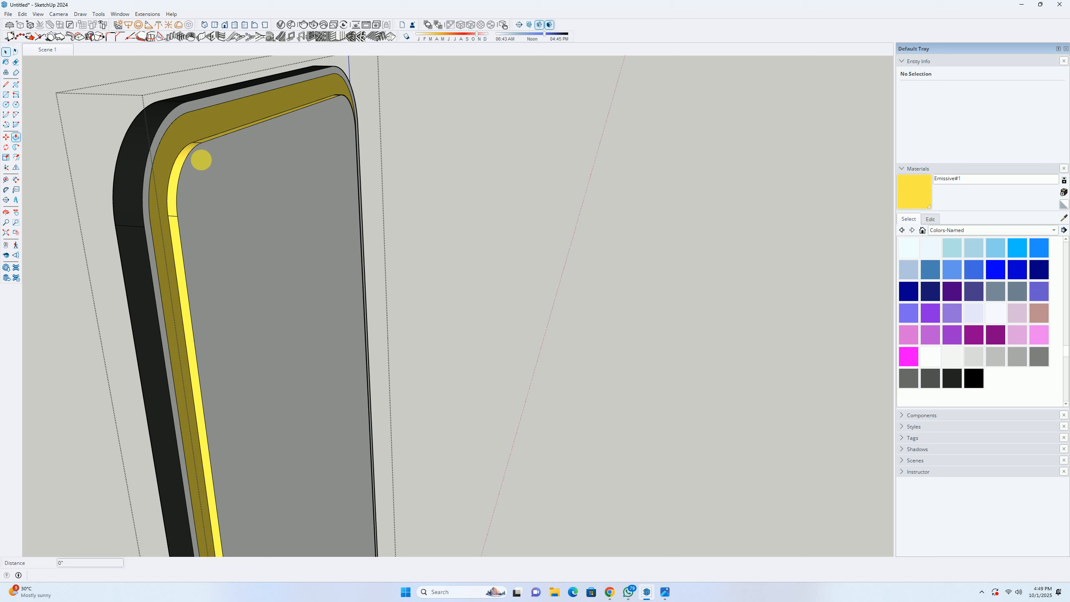
key(p)
click(213, 130)
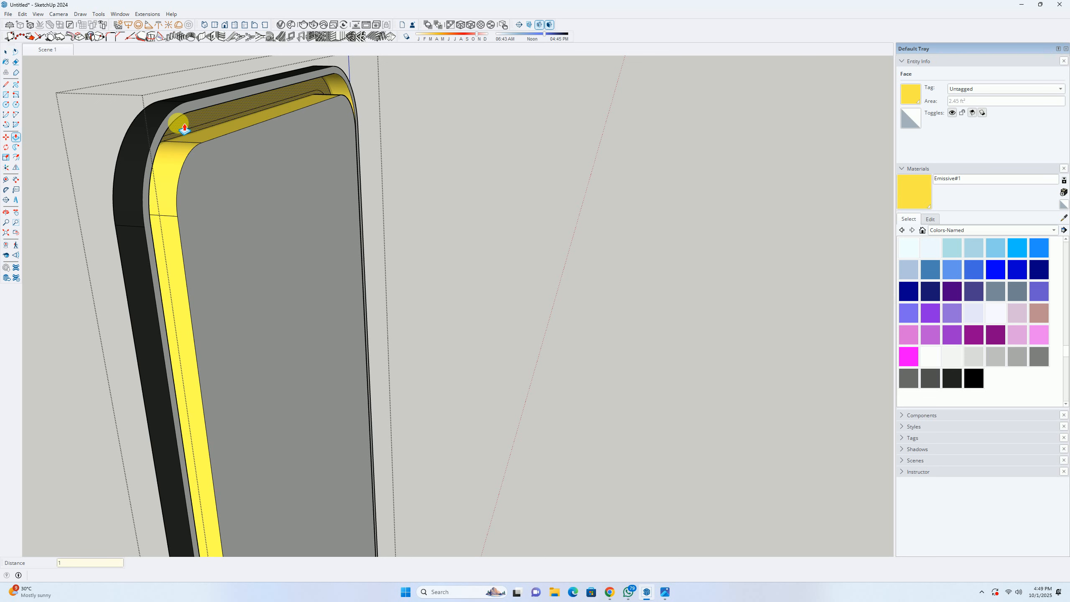
key(Return)
middle_drag(181, 127, 129, 119)
scroll(150, 114, up, 1)
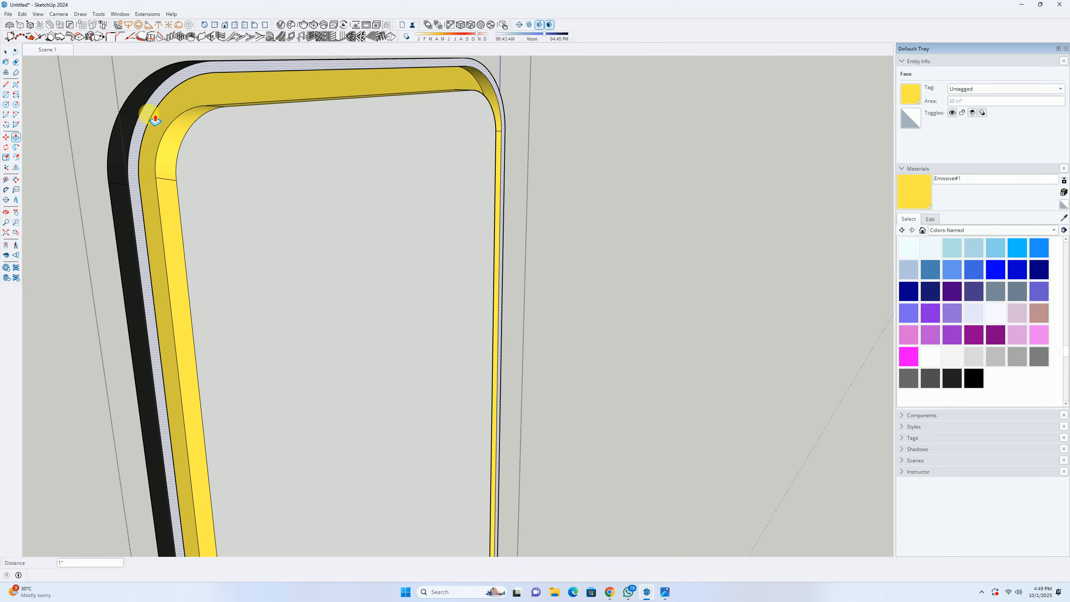
Step: Push/Pull the plain rim face around the Emissive#1 band on the mirror's back by 0.75 inch and leave the mirror group
click(155, 120)
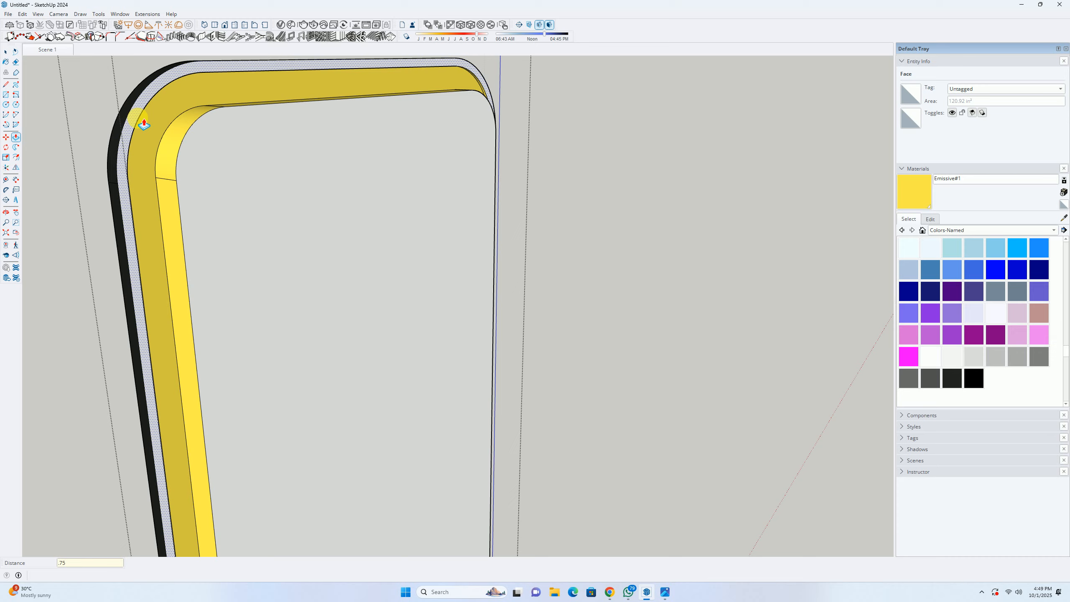
text(.75)
key(Return)
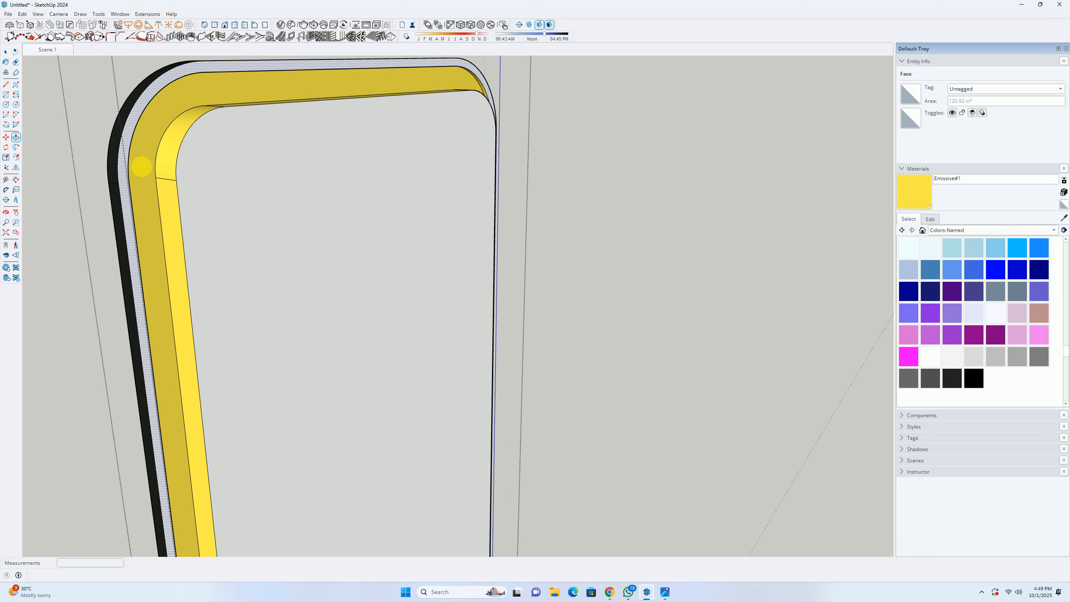
middle_drag(142, 166, 385, 195)
key(space)
click(372, 179)
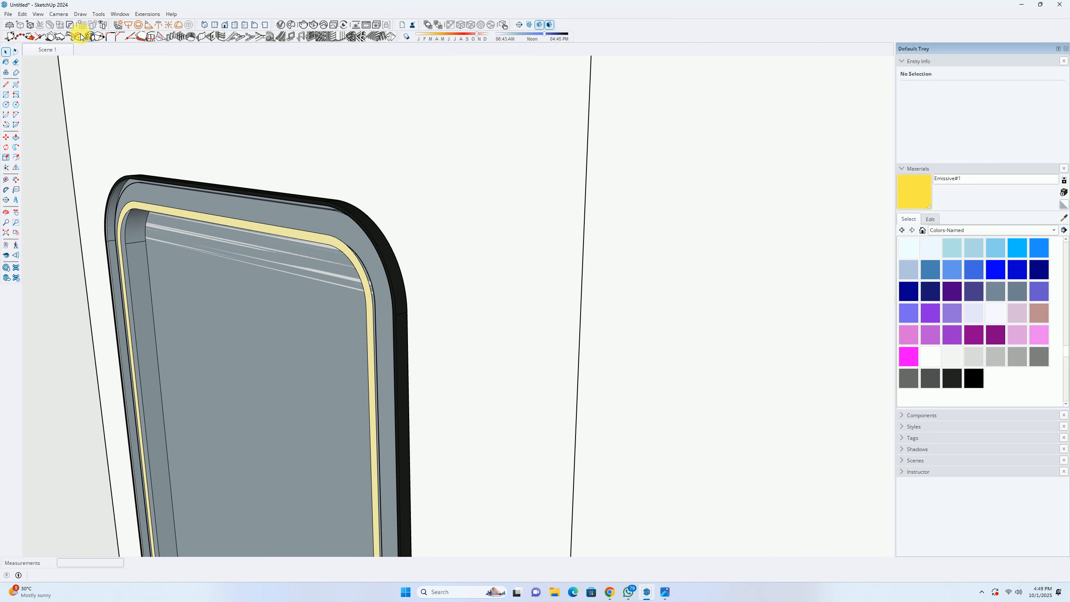
Step: Return to Scene 1, render it with V-Ray, examine the glow around the mirror and shelf, and close the frame buffer
click(49, 49)
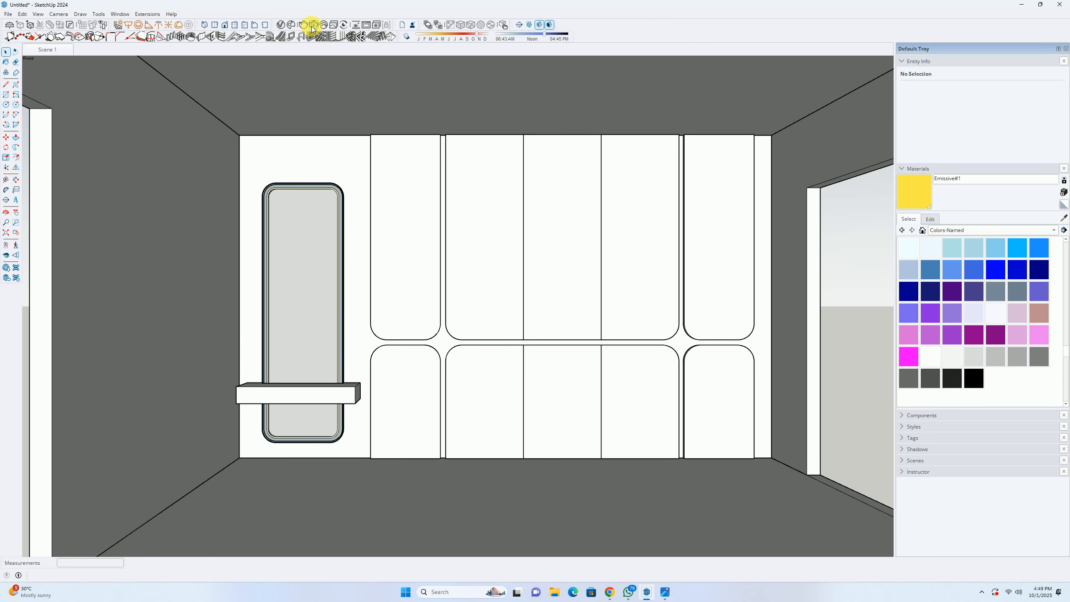
click(313, 25)
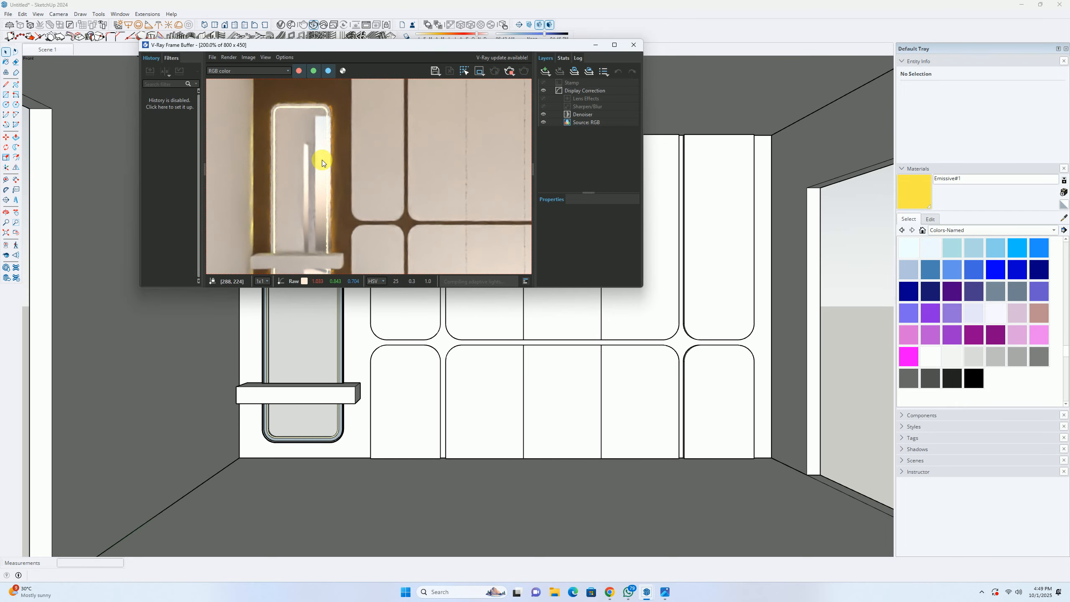
scroll(298, 109, up, 1)
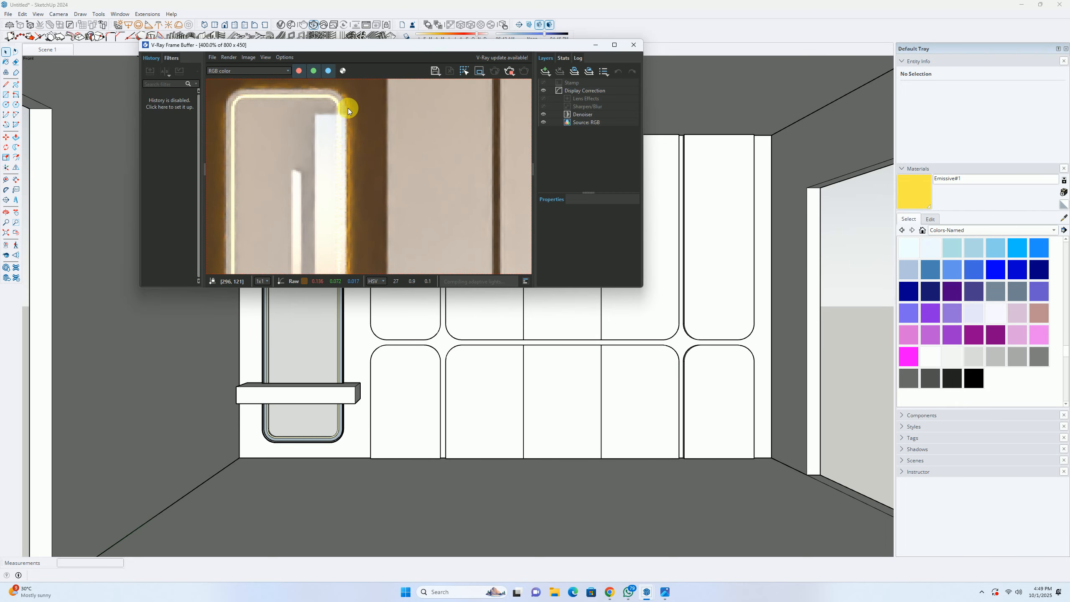
scroll(352, 121, down, 1)
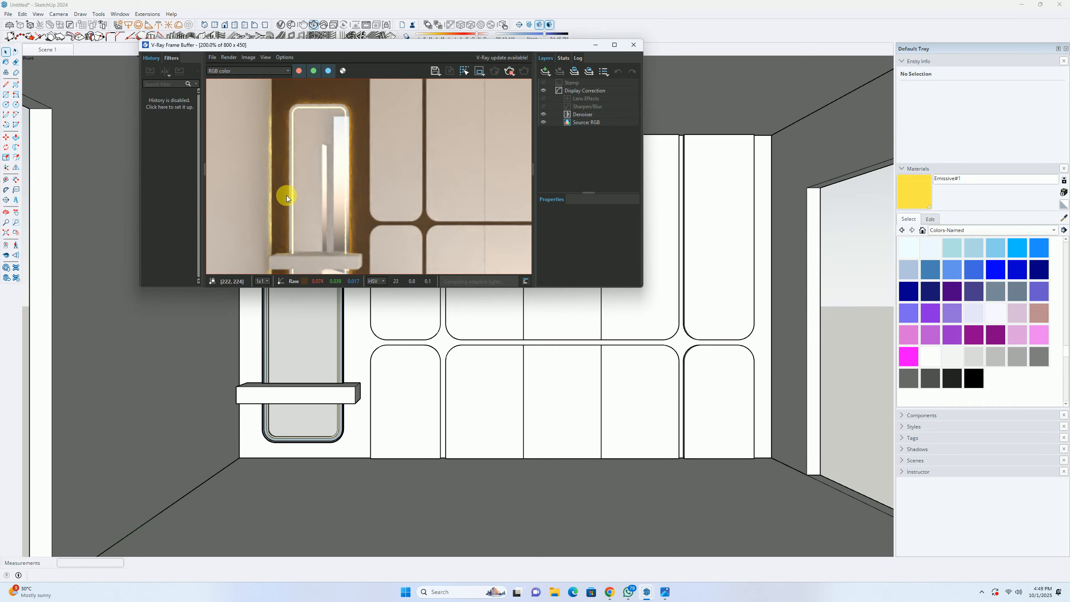
scroll(288, 180, down, 1)
scroll(296, 234, up, 1)
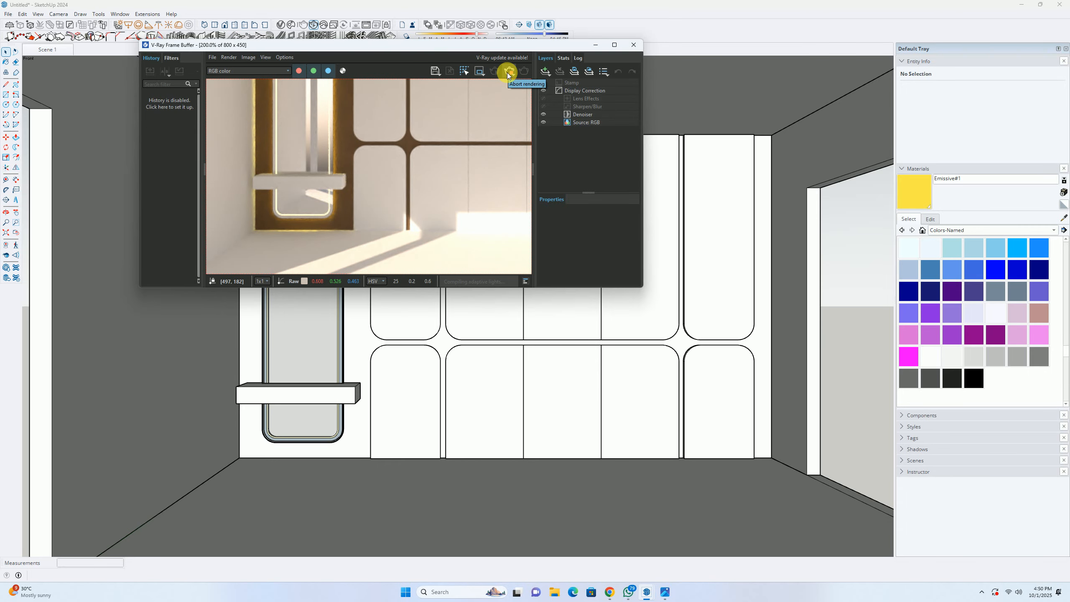
click(633, 45)
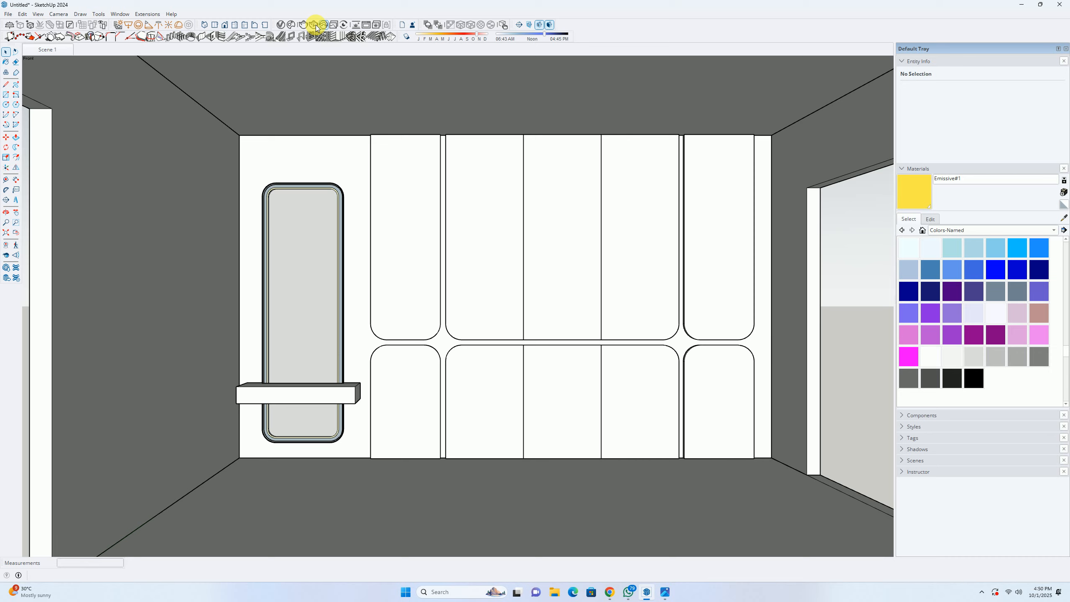
Step: Switch the V-Ray render engine to GPU at High quality and enable the safe frame with an output size of 1800 x 1012
click(285, 25)
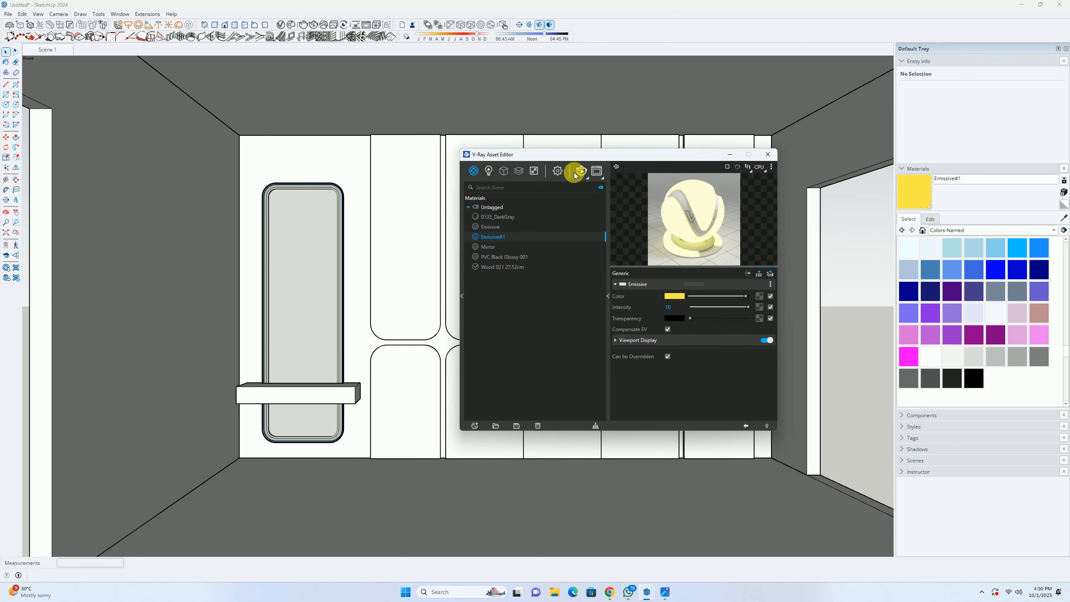
click(558, 170)
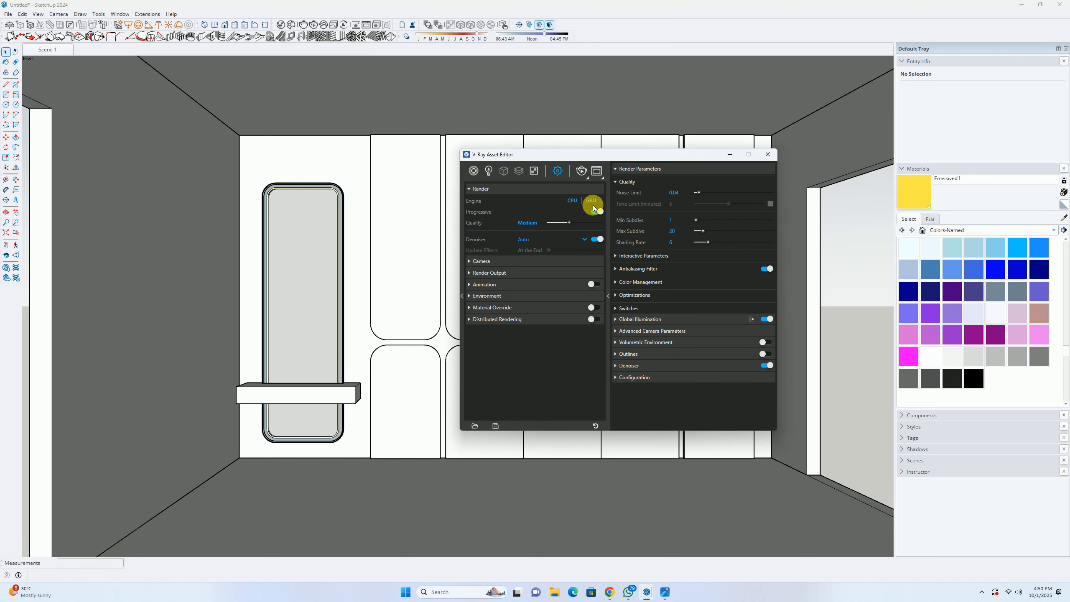
click(592, 201)
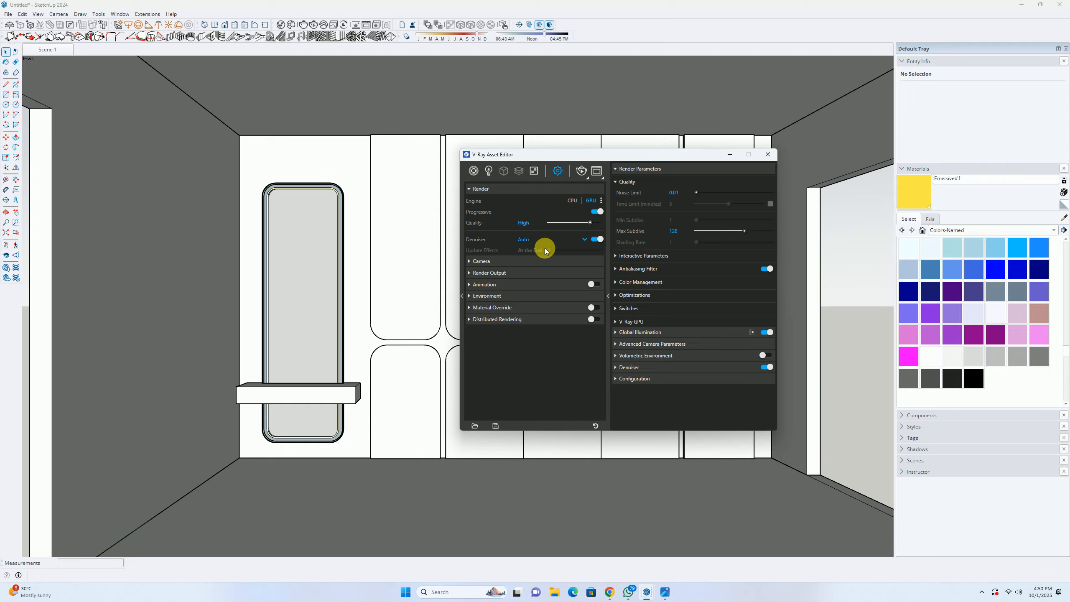
click(531, 273)
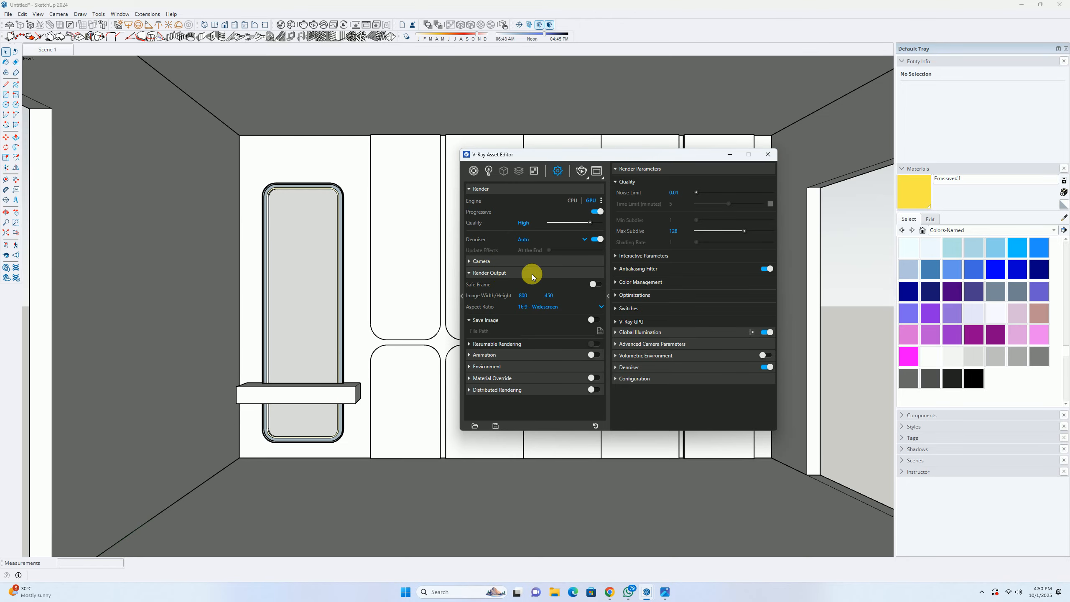
click(596, 285)
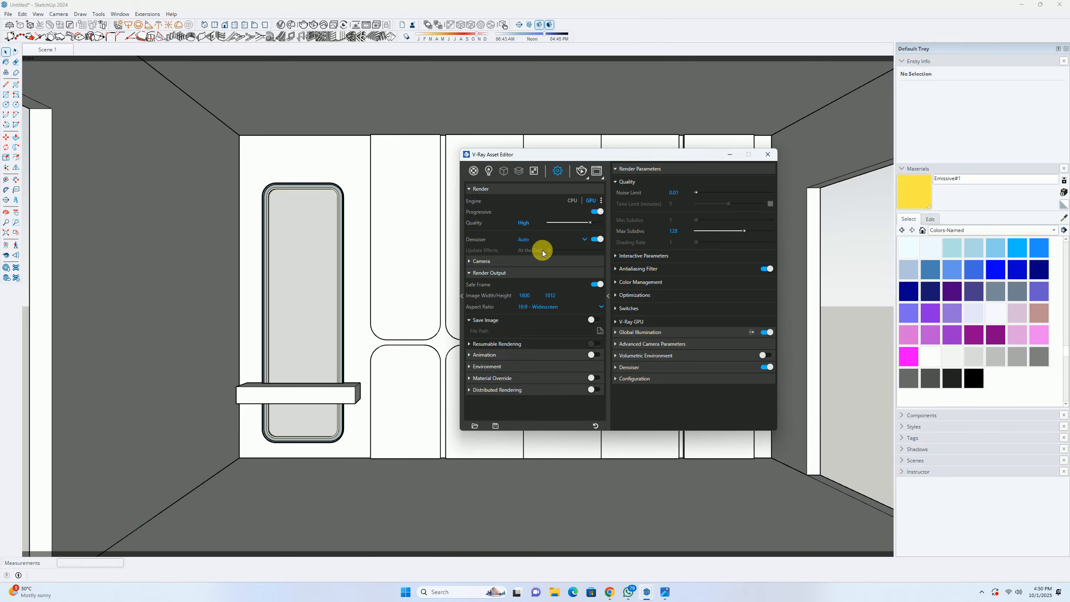
Step: Set the denoiser to V-Ray with Rapid update effects and close the render settings
click(527, 239)
click(528, 256)
drag(547, 250, 602, 251)
click(763, 153)
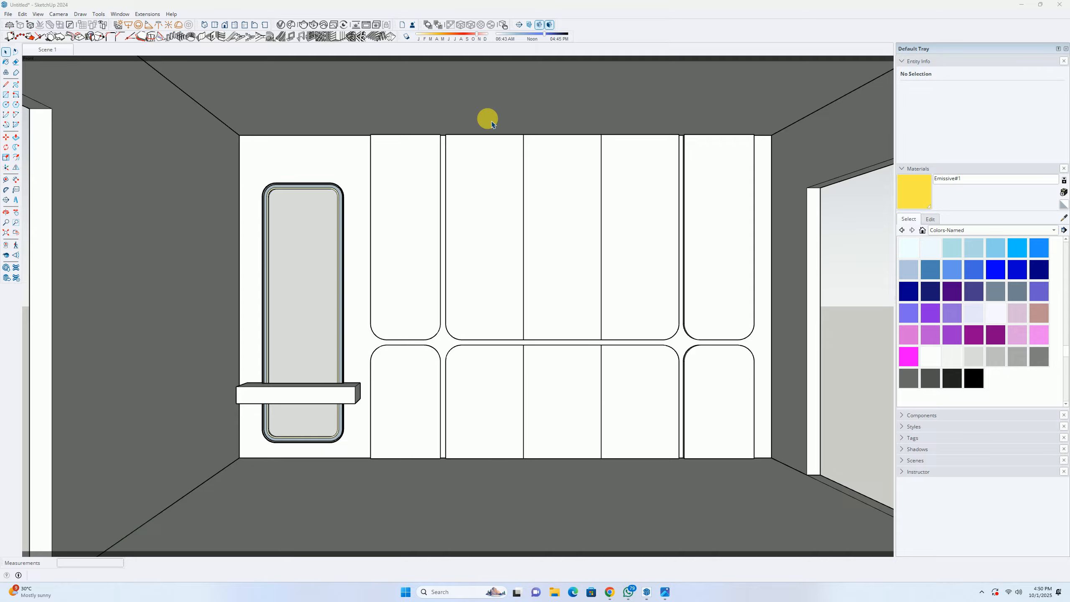
Step: Render the scene with the GPU settings, examine the glow around the mirror's upper part and close the render
click(314, 26)
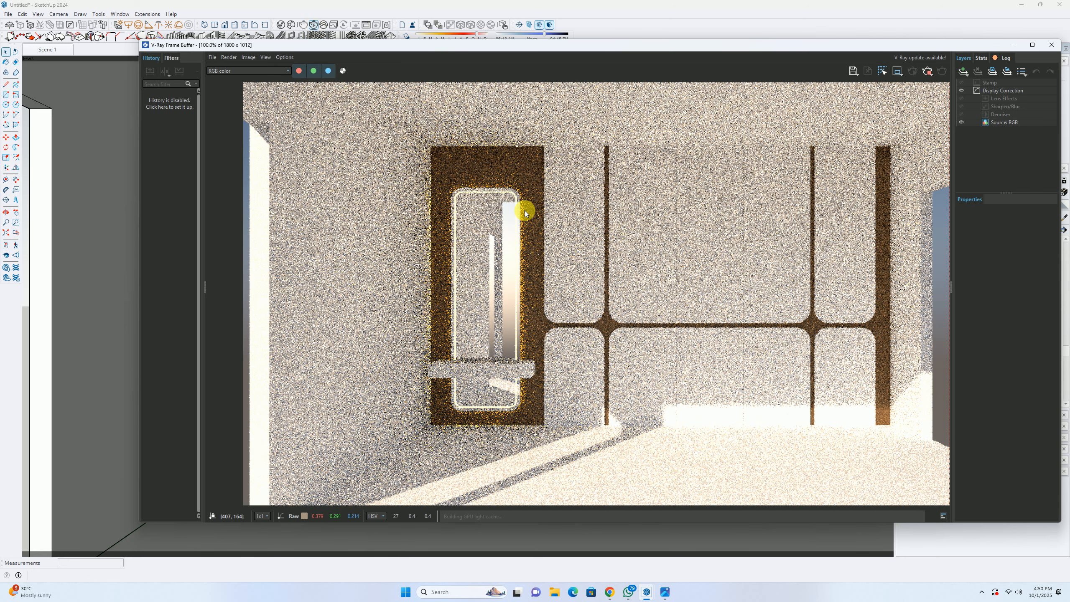
scroll(484, 198, up, 1)
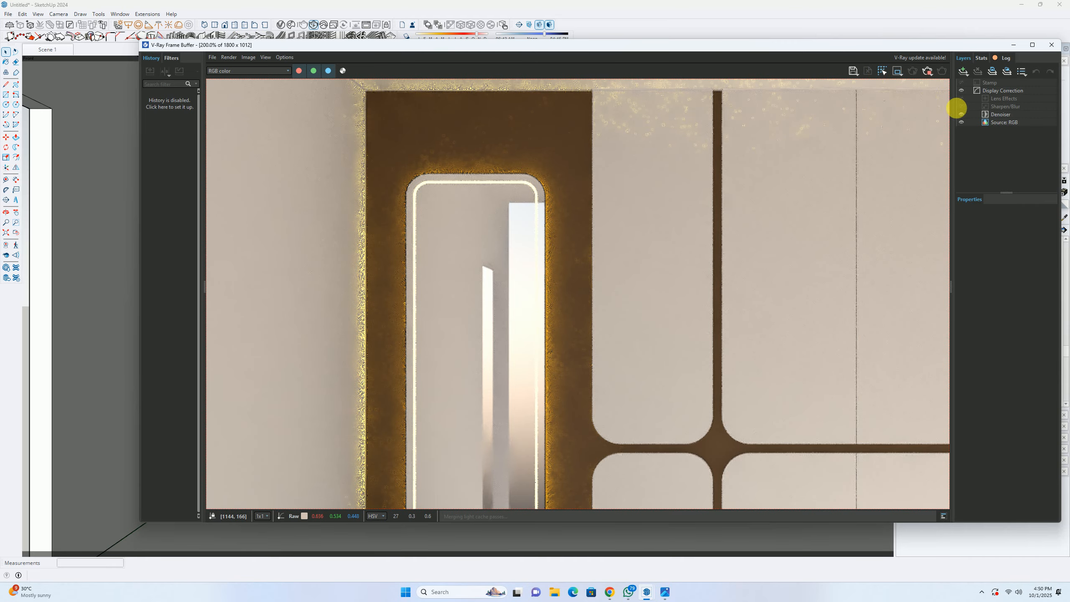
click(1052, 44)
Step: Lighten the Emissive#1 colour to a softer yellow with a saturation of about 0.62 and close the material settings
click(282, 25)
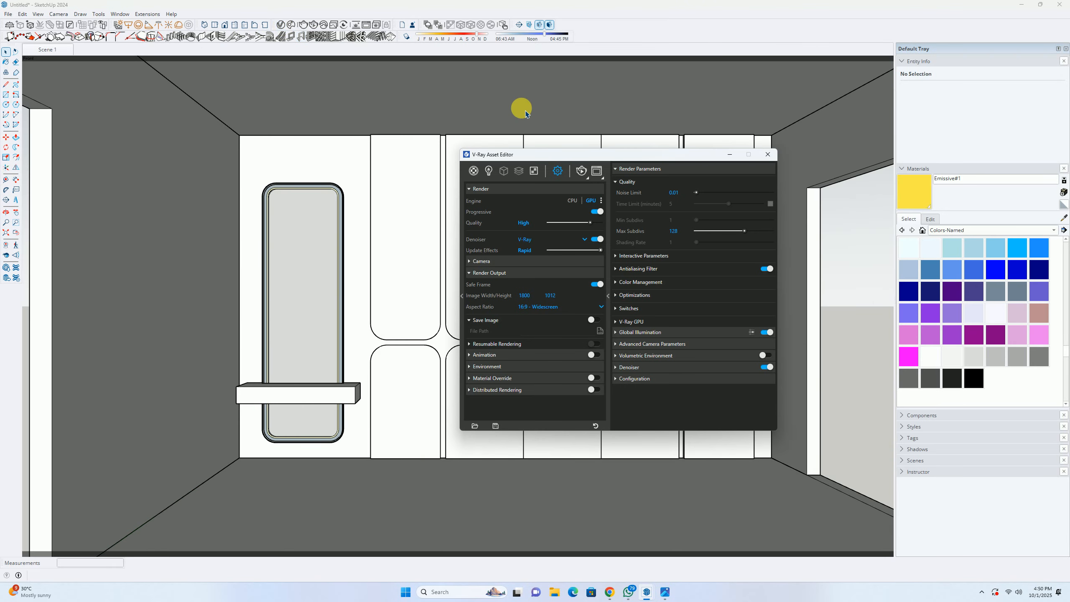
click(474, 170)
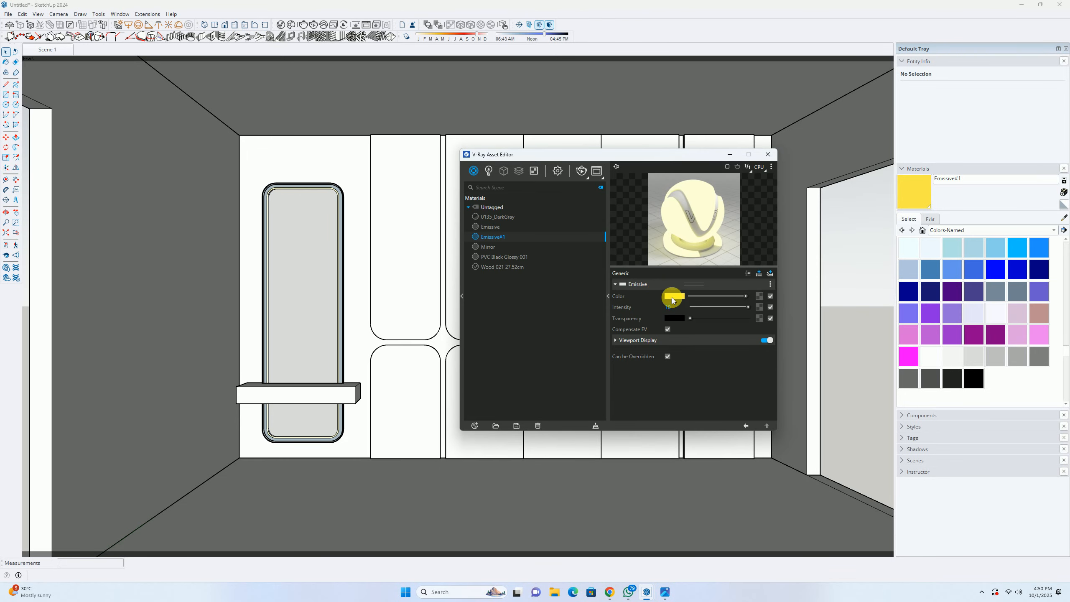
click(673, 297)
drag(477, 233, 469, 235)
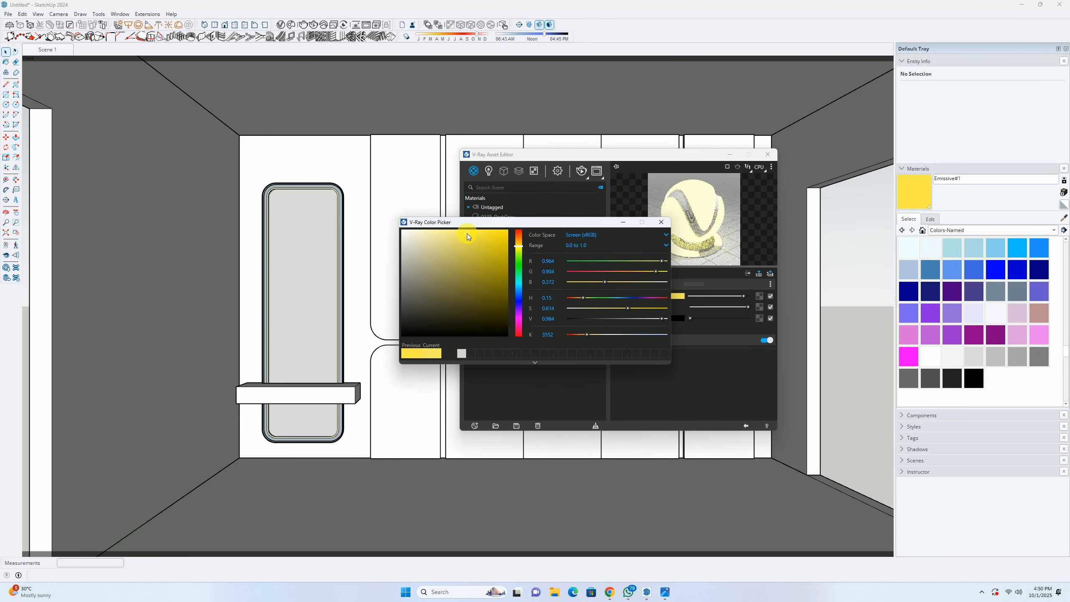
click(661, 222)
click(774, 154)
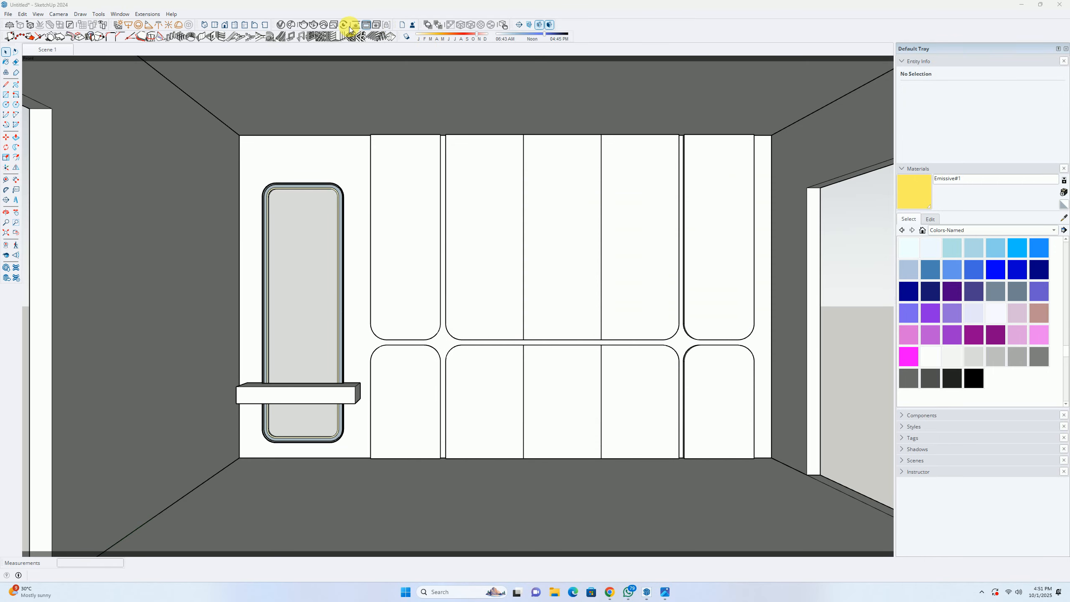
Step: Render the scene with the softer yellow, compare the mirror glow up close and across the whole wall, and close the render
click(313, 26)
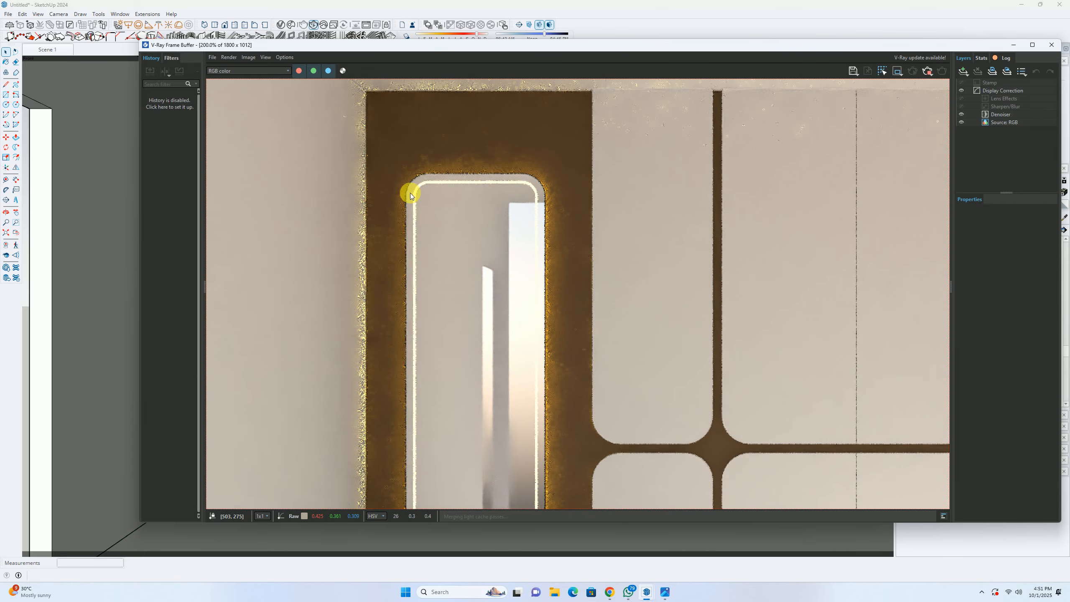
scroll(410, 193, down, 3)
scroll(598, 294, up, 2)
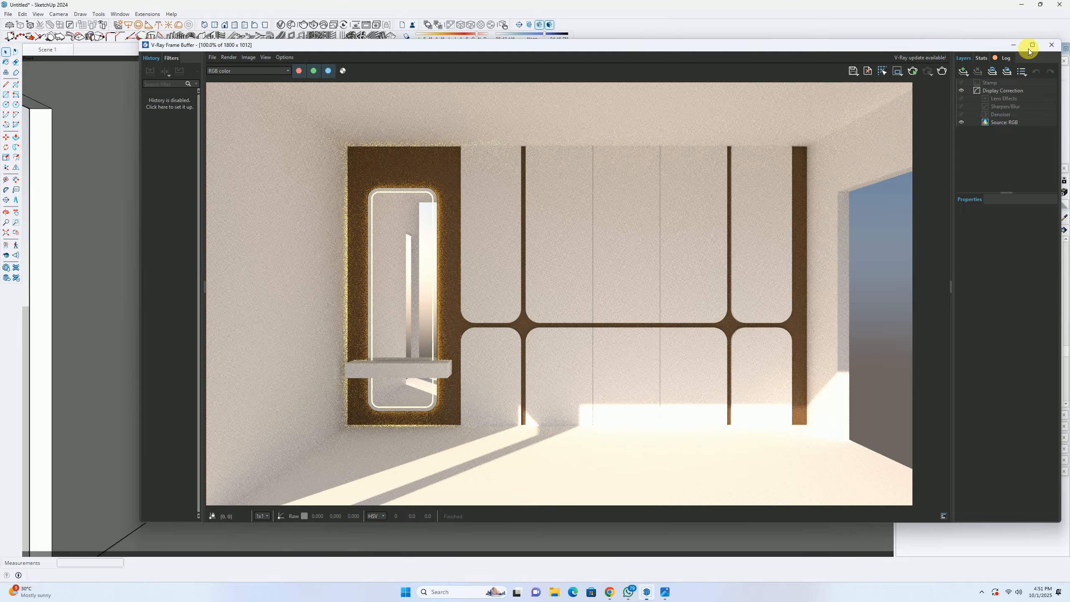
click(1052, 45)
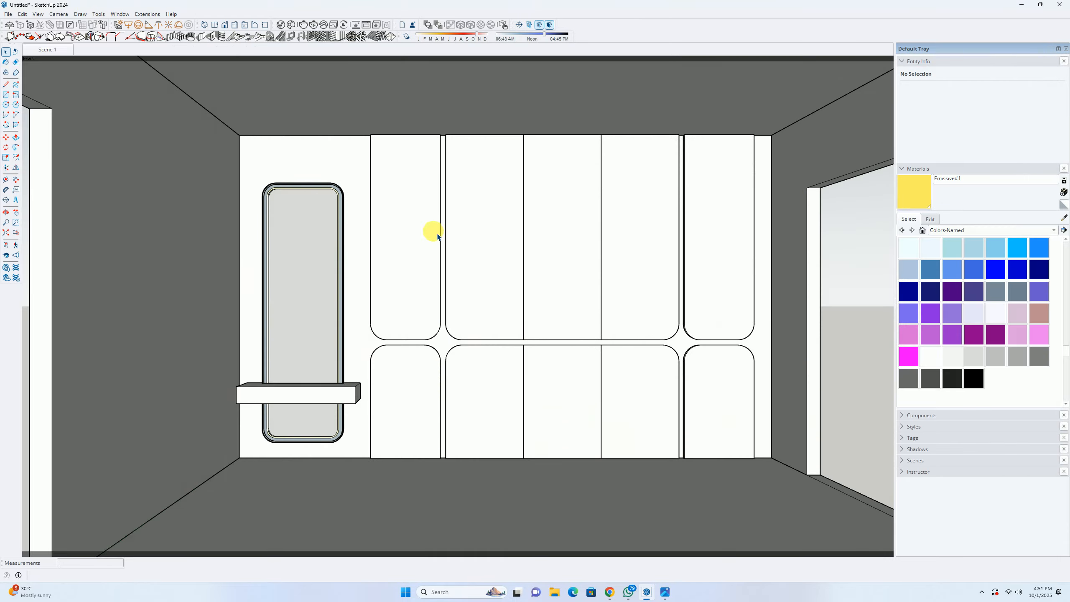
Step: Set the Emissive#1 intensity to 7.5 and render the scene to check the mirror glow
click(281, 24)
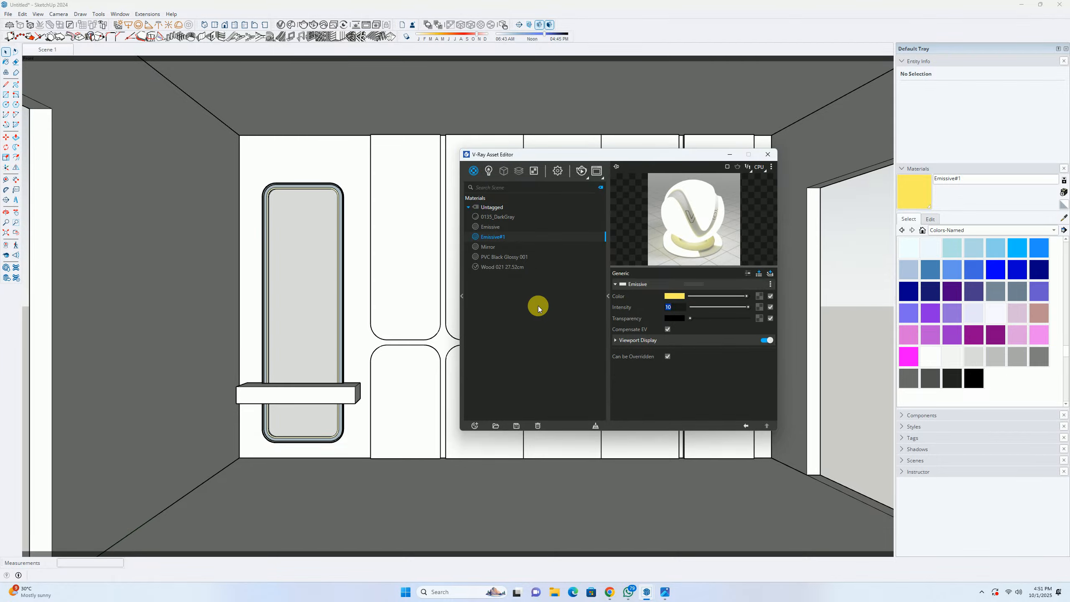
text(7.5)
click(768, 154)
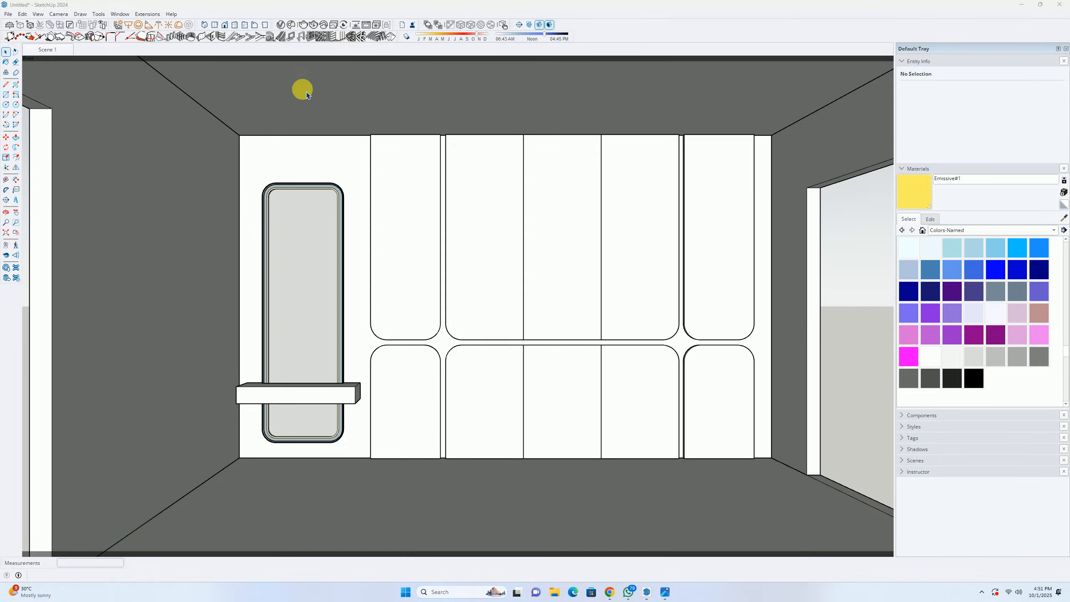
click(314, 24)
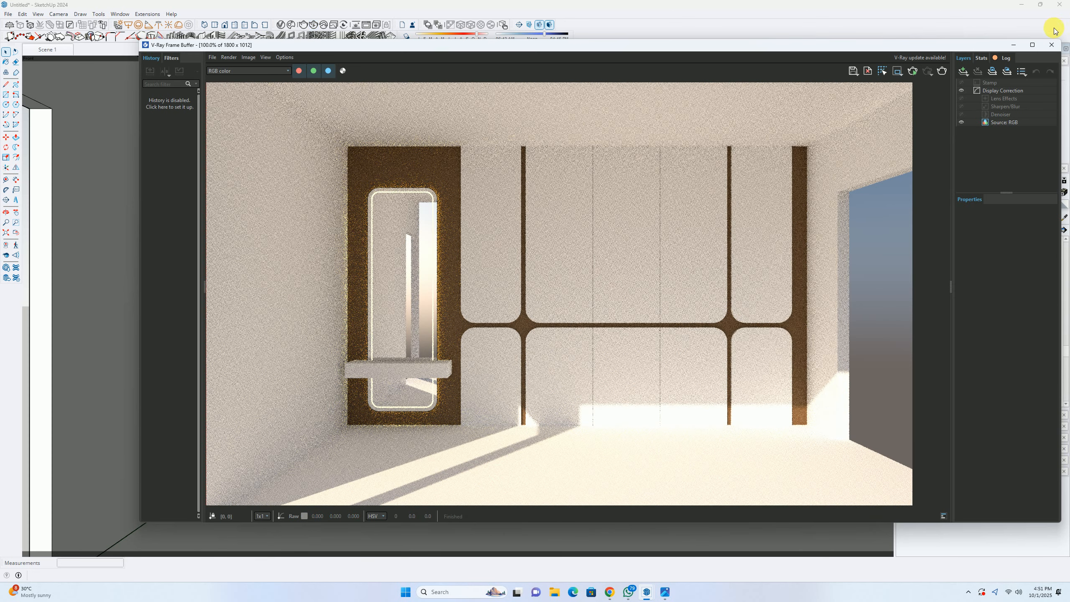
click(1052, 45)
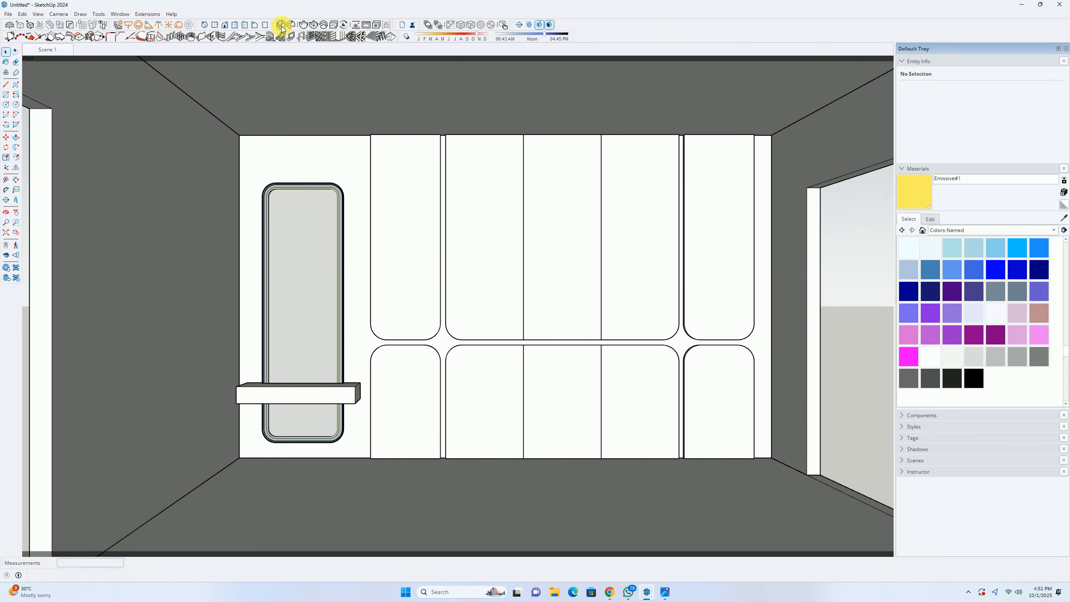
Step: Shift the Emissive#1 colour to a paler, less saturated yellow and close the material settings
click(281, 26)
click(673, 297)
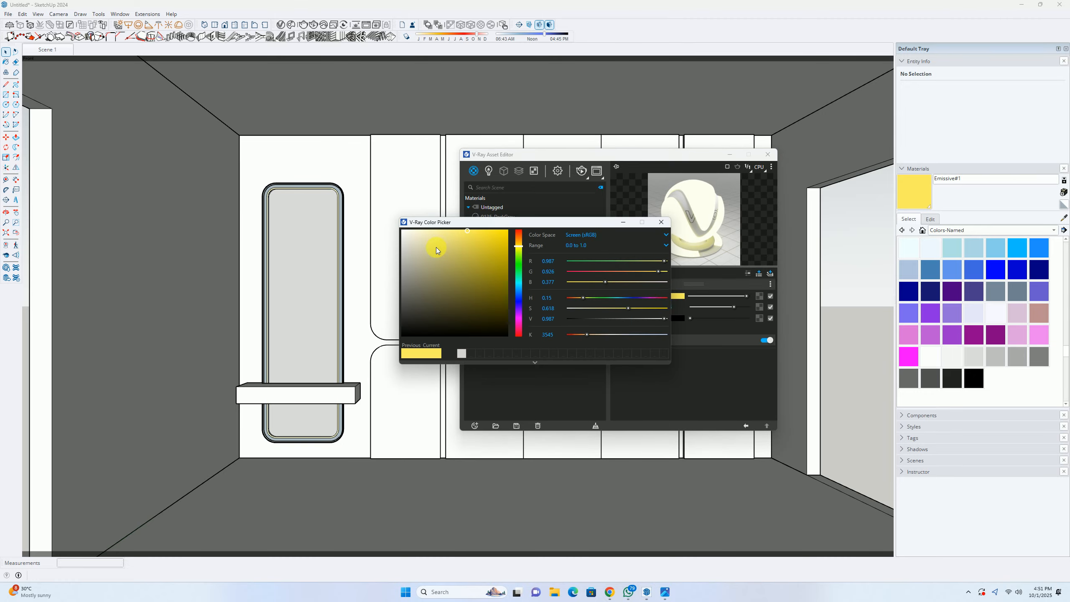
click(456, 234)
drag(448, 232, 447, 232)
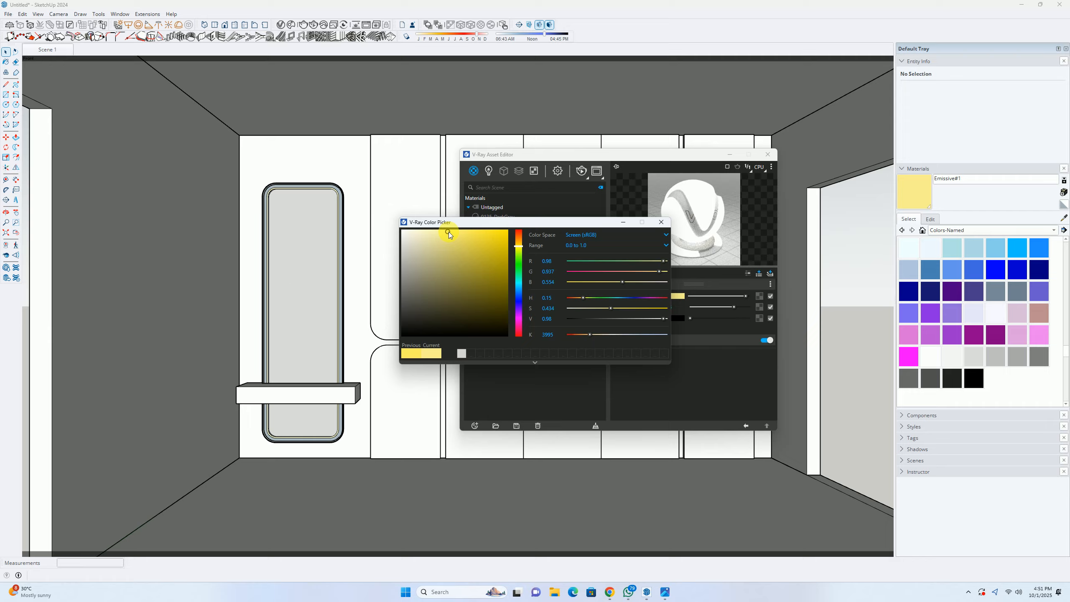
click(661, 222)
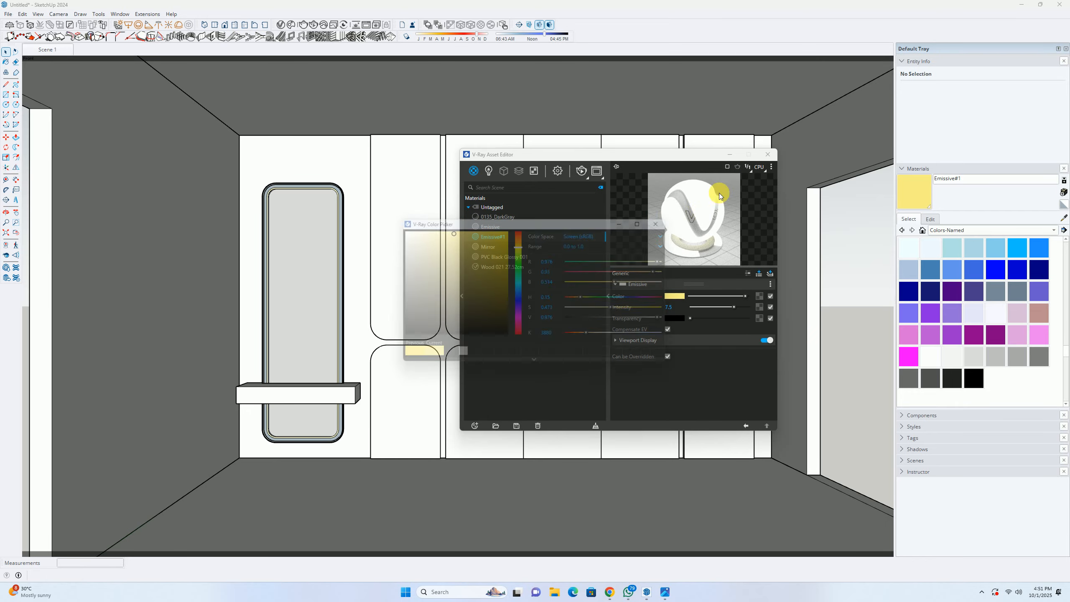
click(766, 154)
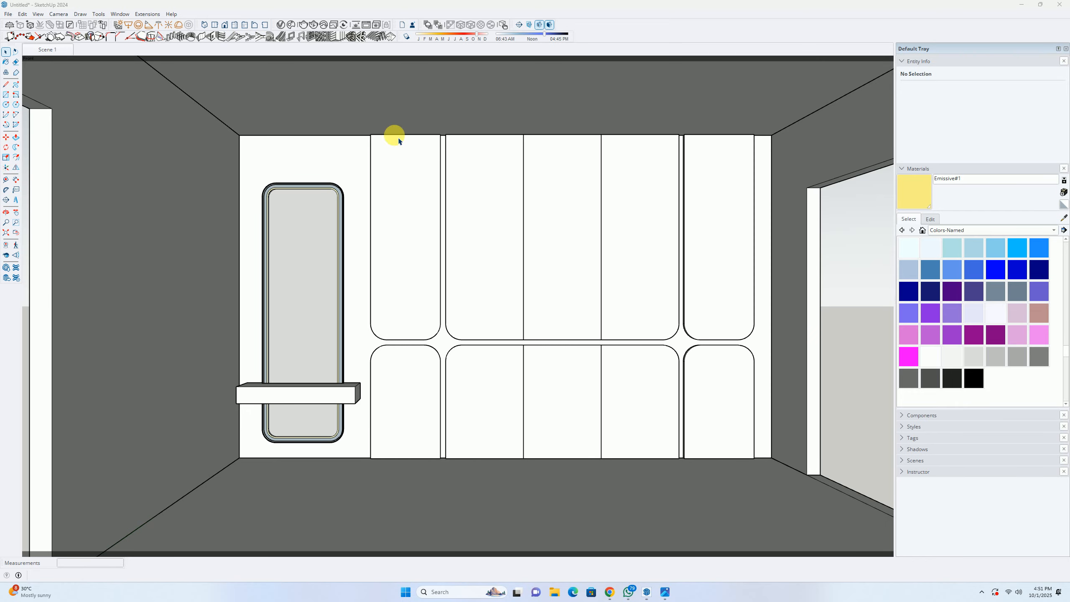
Step: Render the scene with the paler yellow, examine the glow around the mirror and shelf up close, and close the render
click(314, 38)
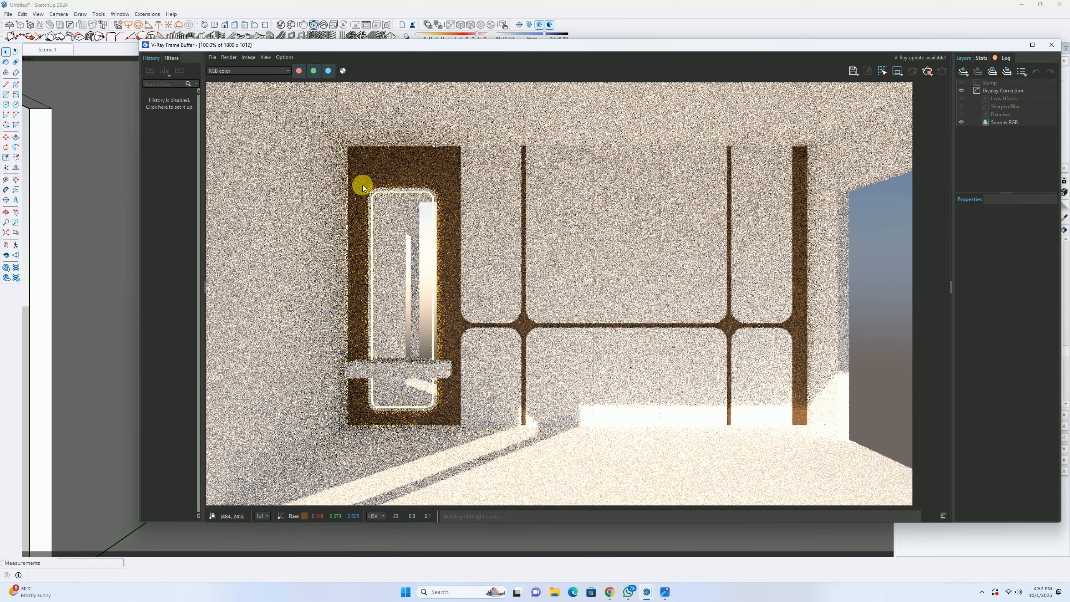
scroll(421, 324, up, 2)
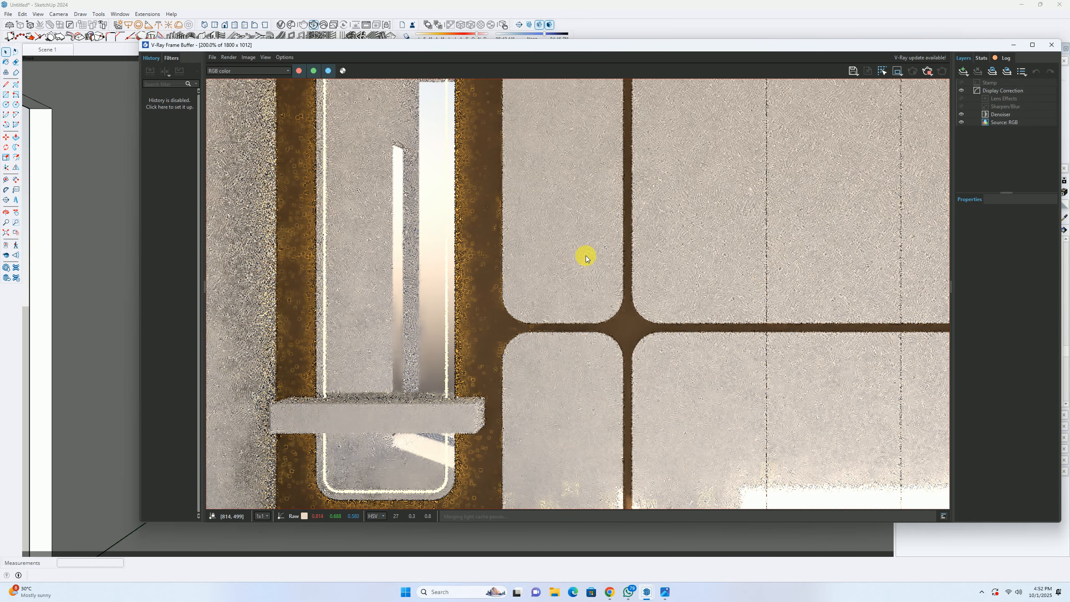
click(1052, 45)
Step: Examine the wall panels and mirror in the reference photo, up close and at wider view, and put the photo away
click(664, 592)
scroll(411, 198, up, 5)
scroll(354, 208, up, 3)
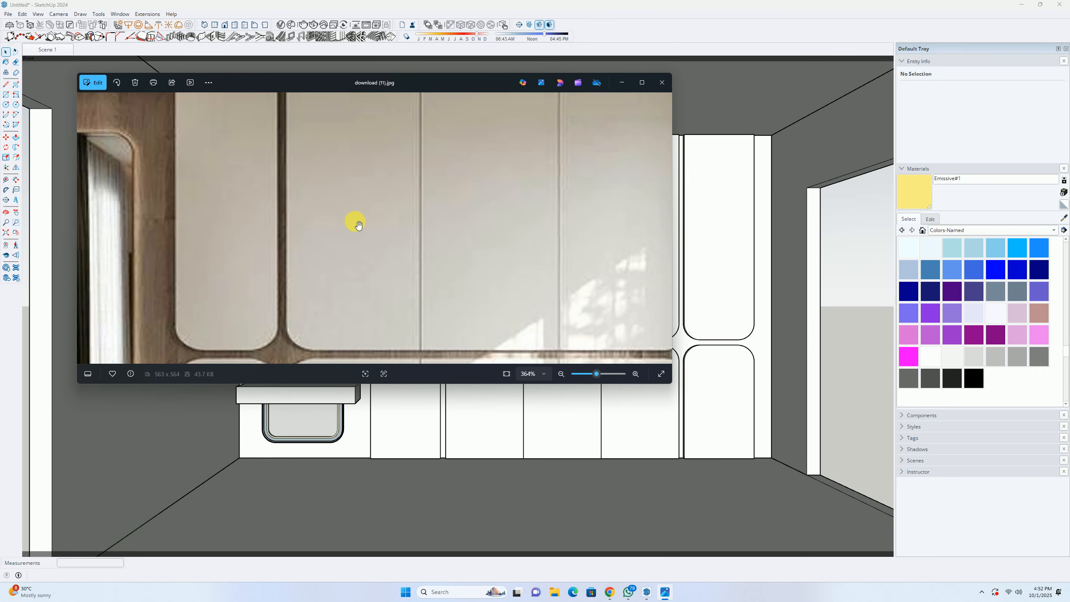
scroll(359, 225, down, 4)
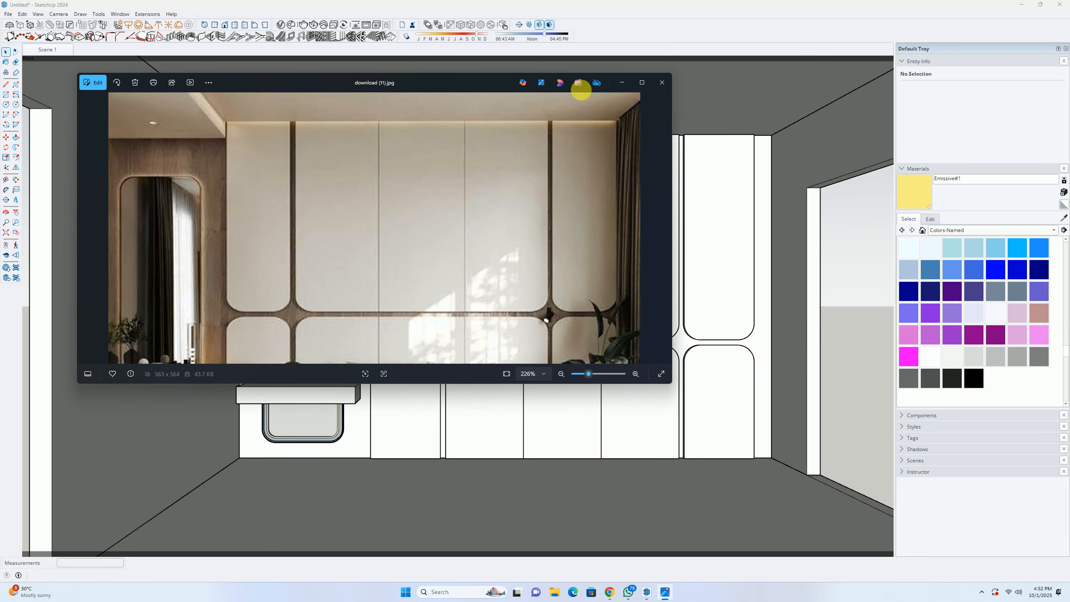
click(620, 83)
Step: Import the PVC White Glossy 001 material from the Plastic category of Chaos Cosmos and close the asset browser
click(290, 26)
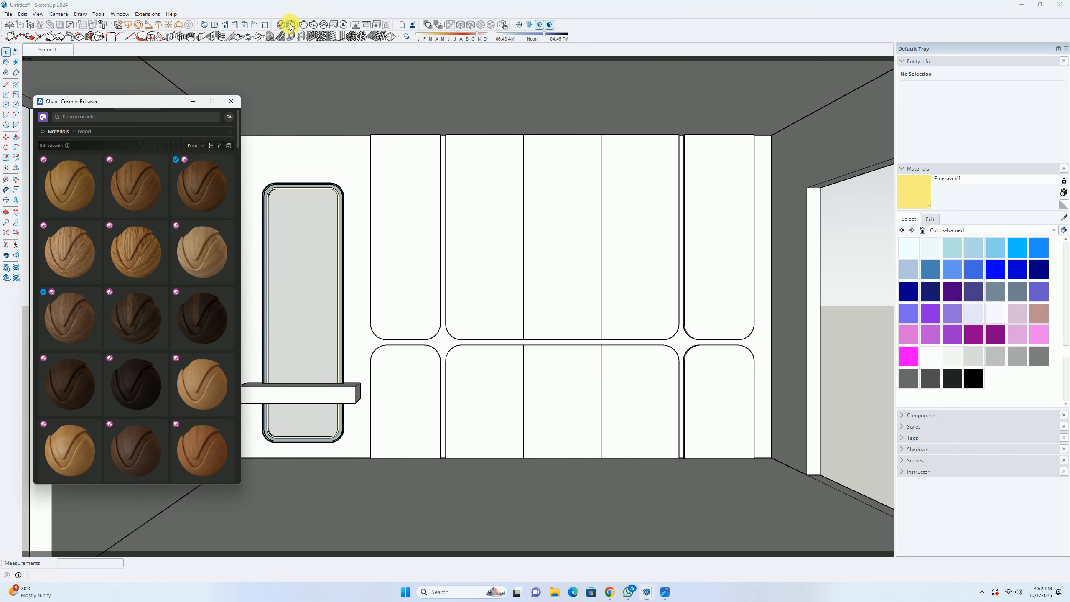
click(43, 133)
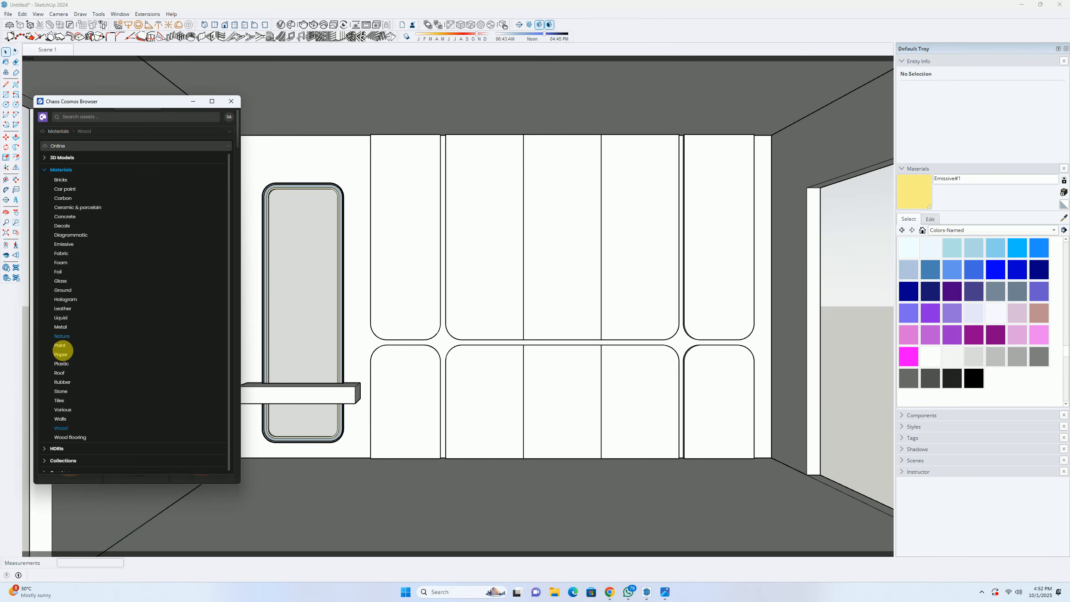
click(61, 364)
drag(238, 141, 227, 405)
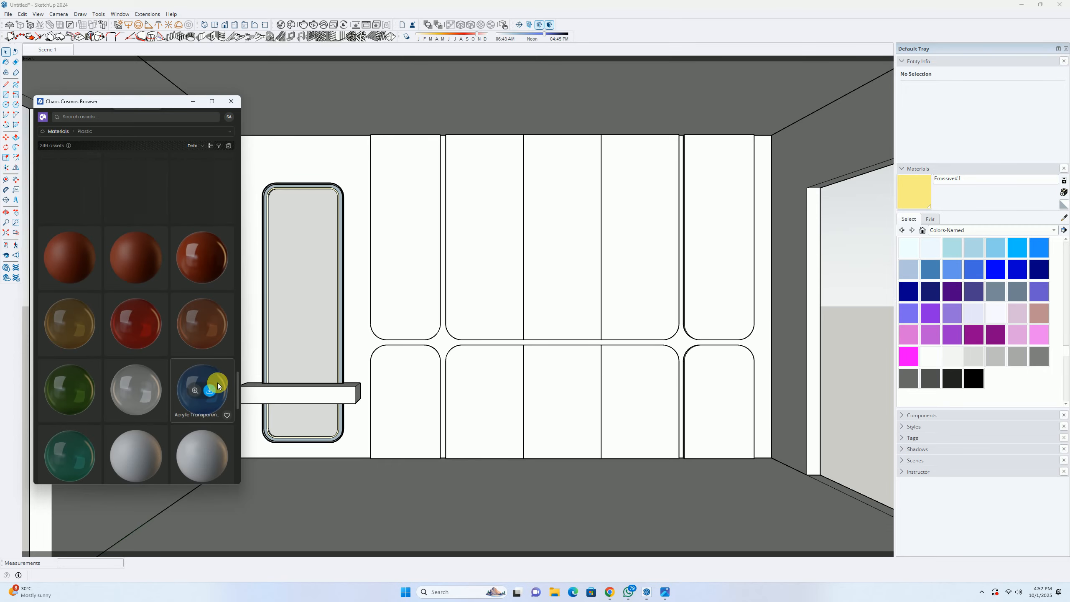
scroll(207, 362, down, 5)
scroll(206, 357, down, 10)
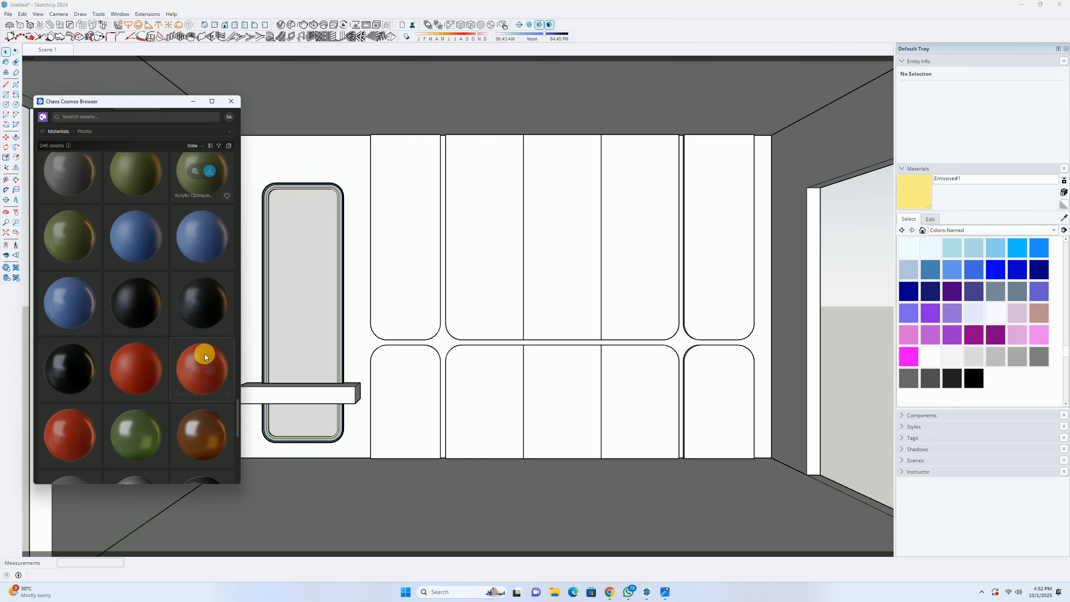
scroll(192, 352, up, 20)
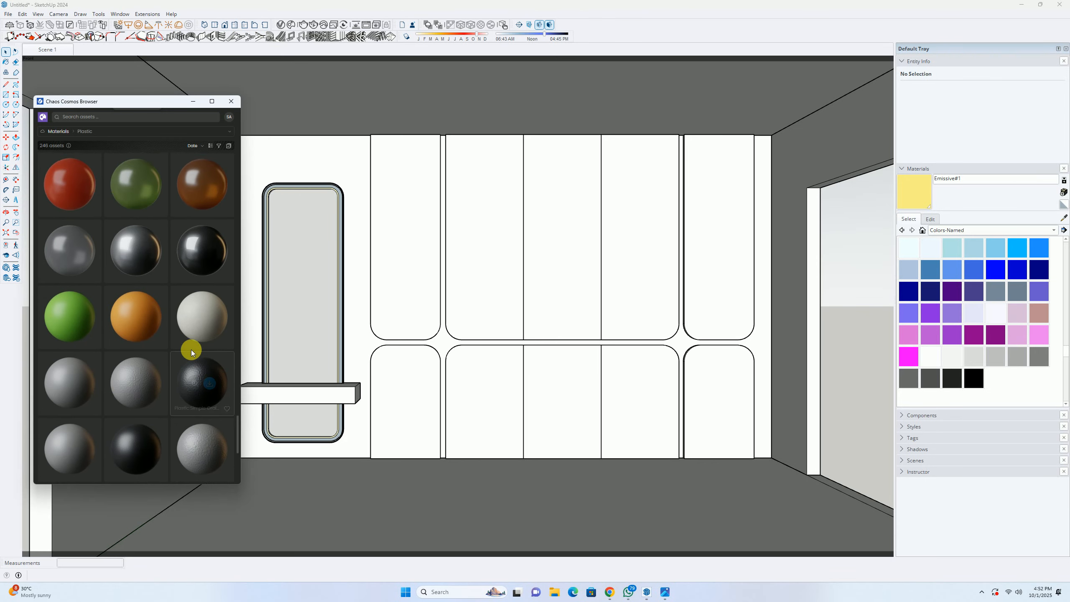
scroll(192, 350, up, 1)
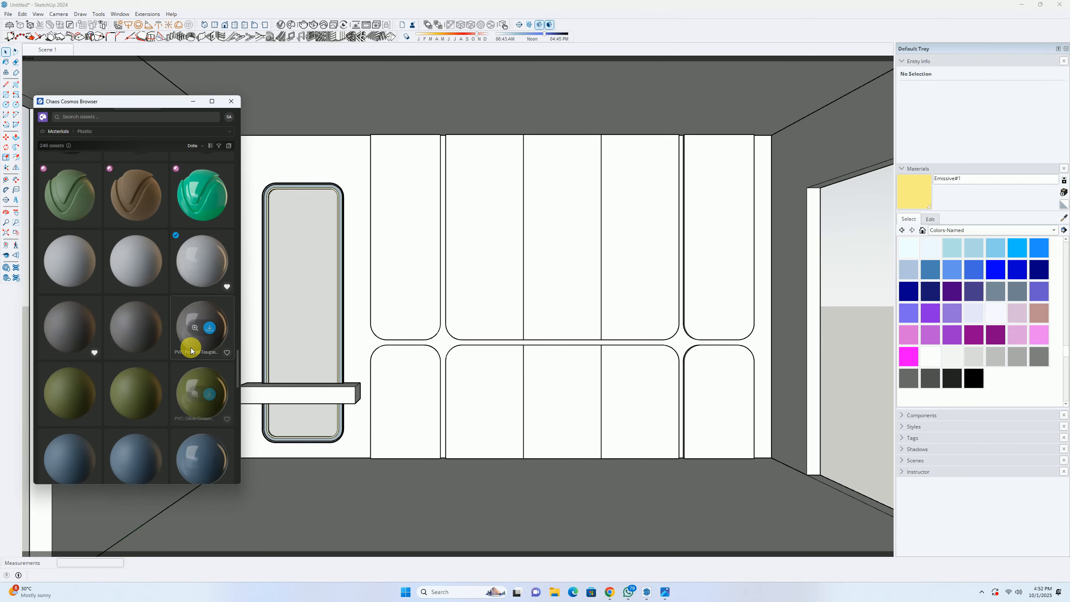
click(209, 262)
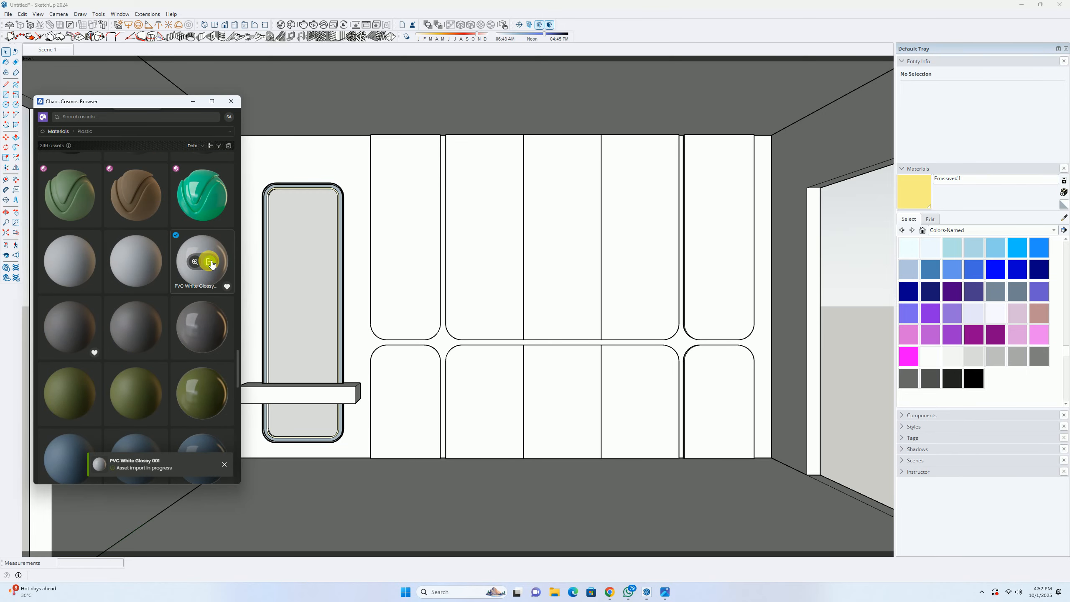
click(233, 102)
Step: Make PVC White Glossy 001 the current material through the V-Ray Asset Editor and close the editor
click(281, 26)
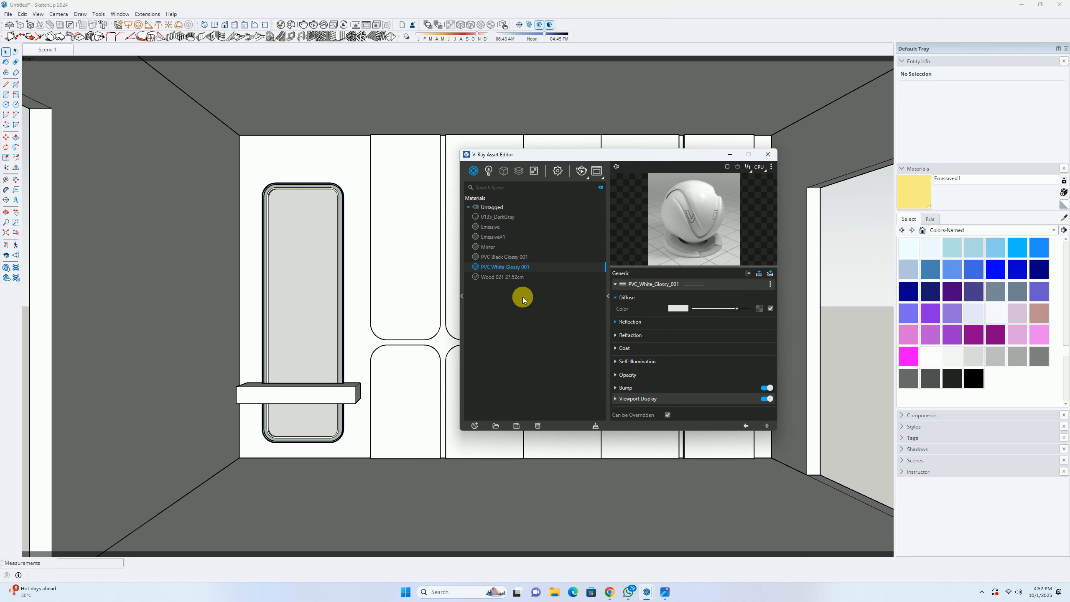
click(505, 268)
click(767, 154)
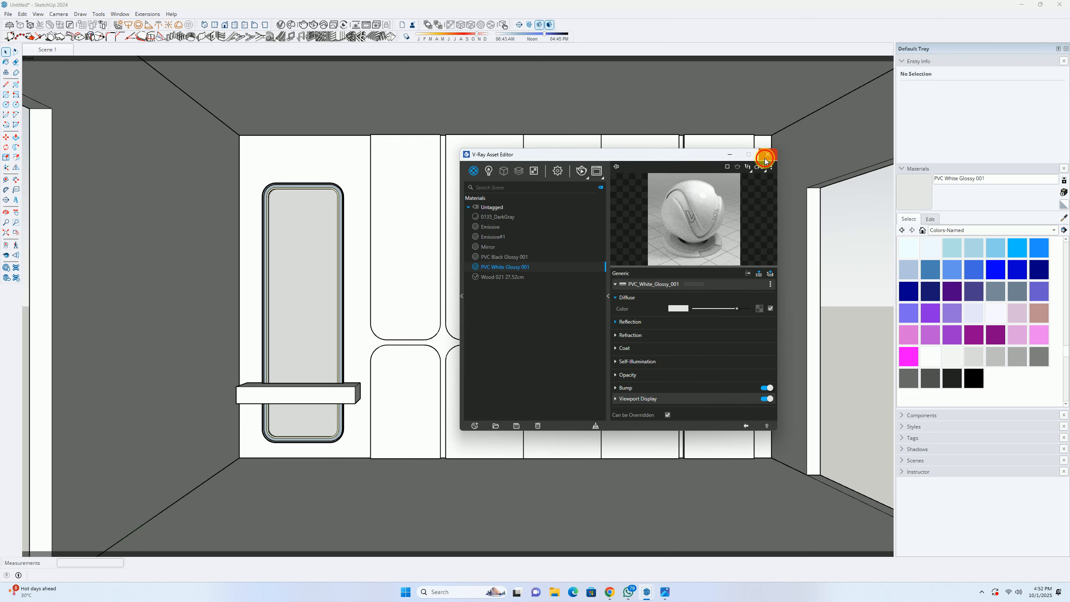
Step: Sample the wood material from the wall surface above the mirror and select the backing wall group
click(908, 206)
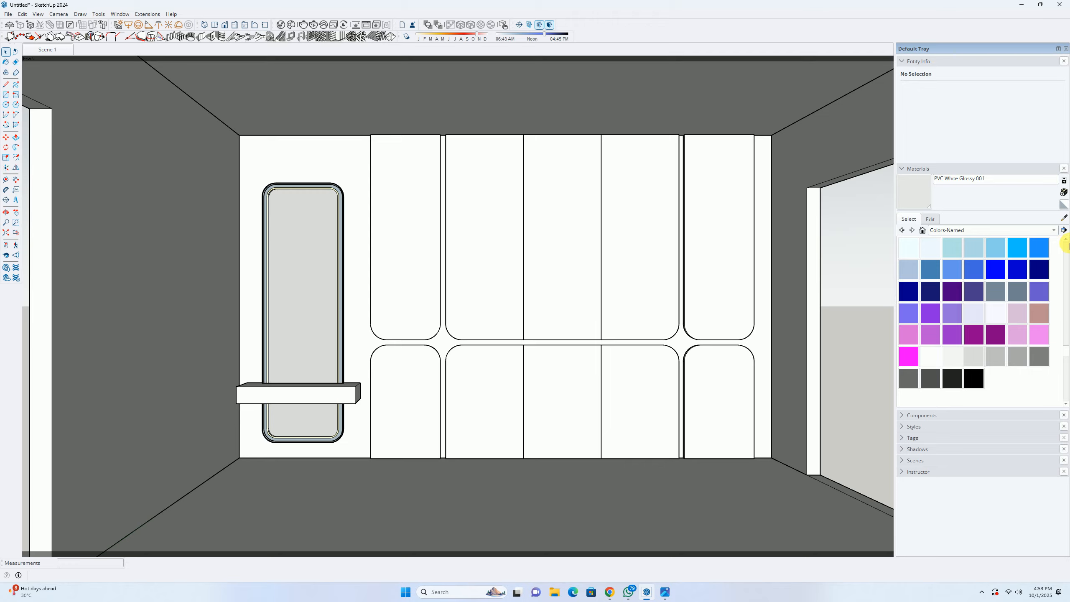
alt+click(333, 160)
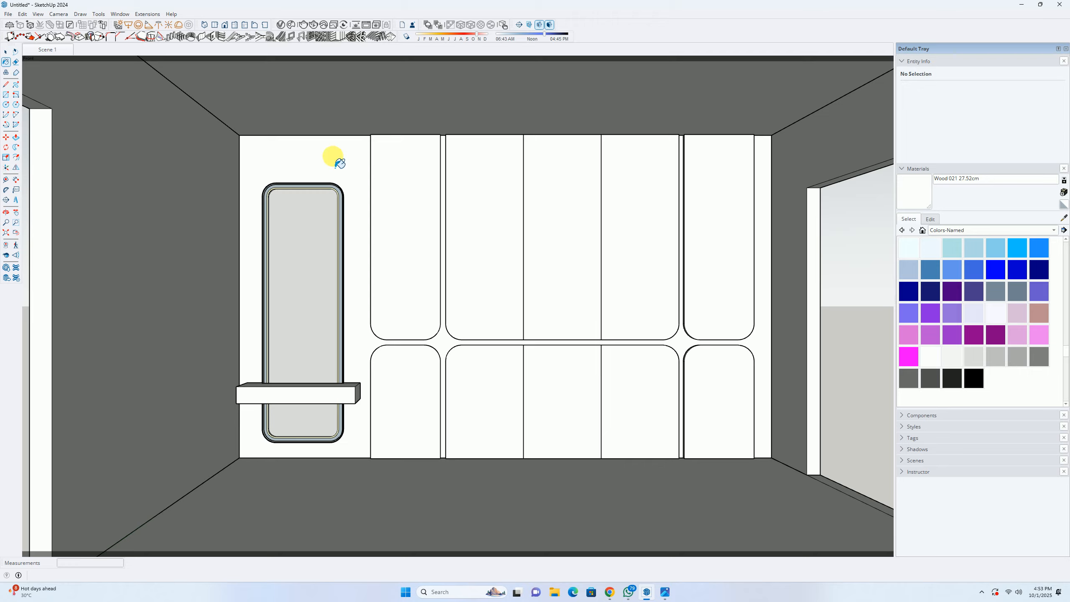
click(311, 170)
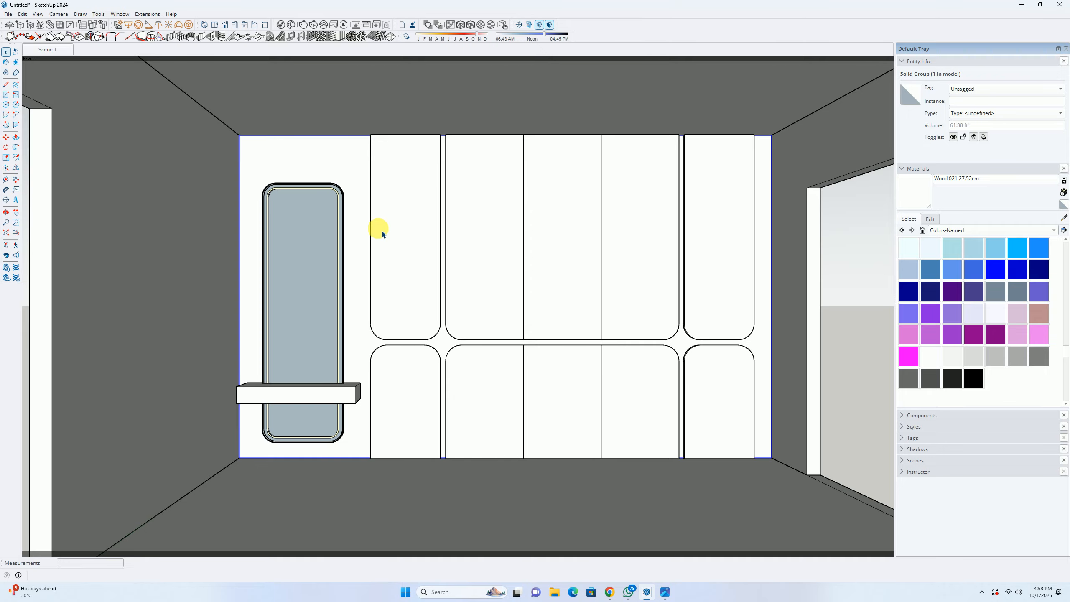
Step: Render the scene, examine the whole panelled wall and mirror glow, and stop and close the render
click(313, 24)
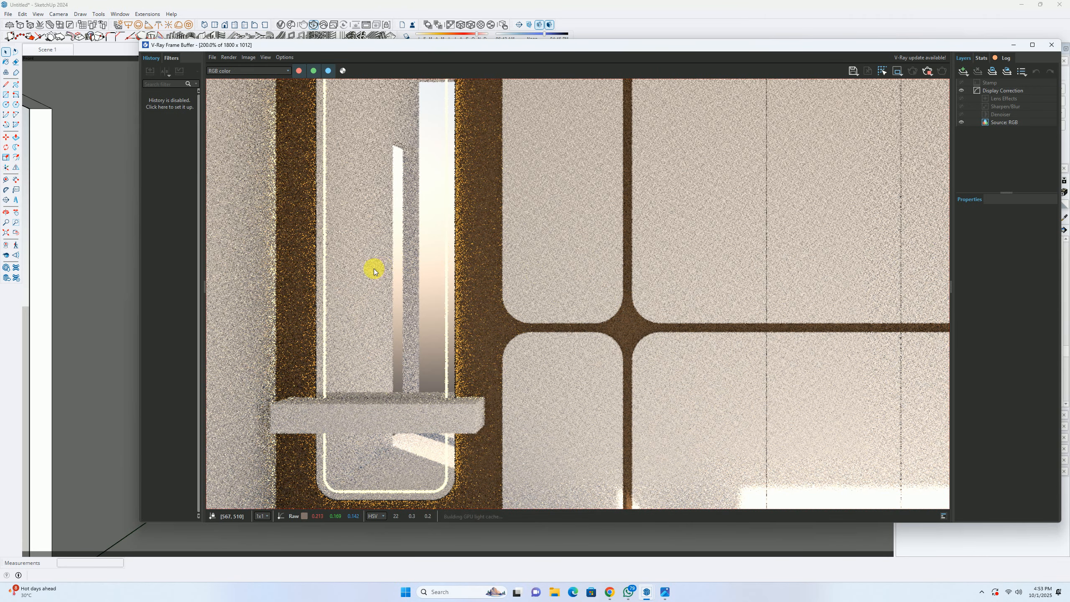
scroll(370, 272, down, 3)
scroll(547, 305, down, 2)
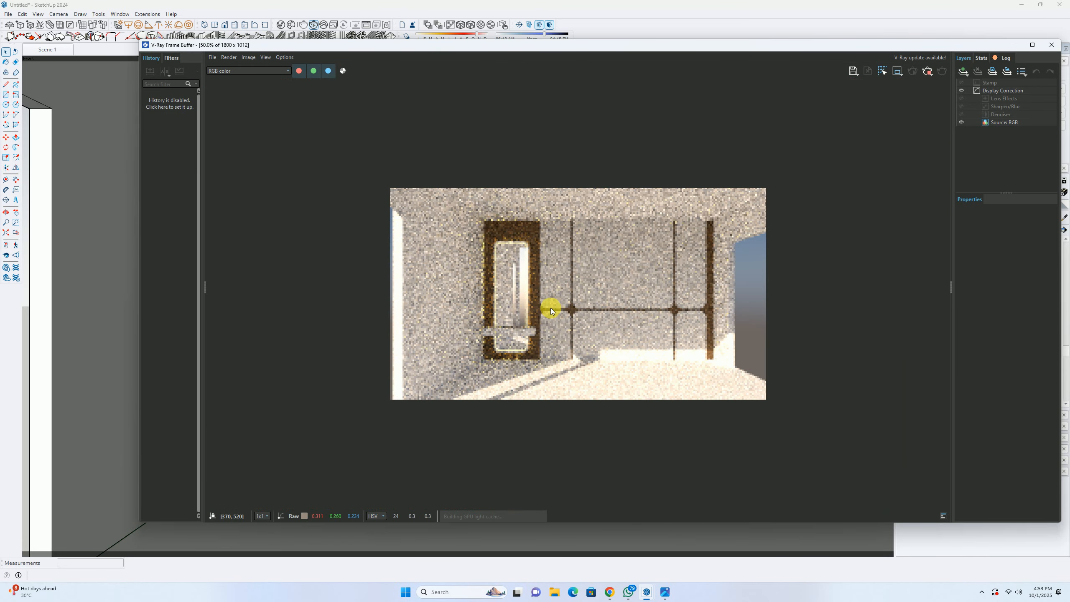
scroll(611, 304, up, 3)
scroll(590, 304, down, 3)
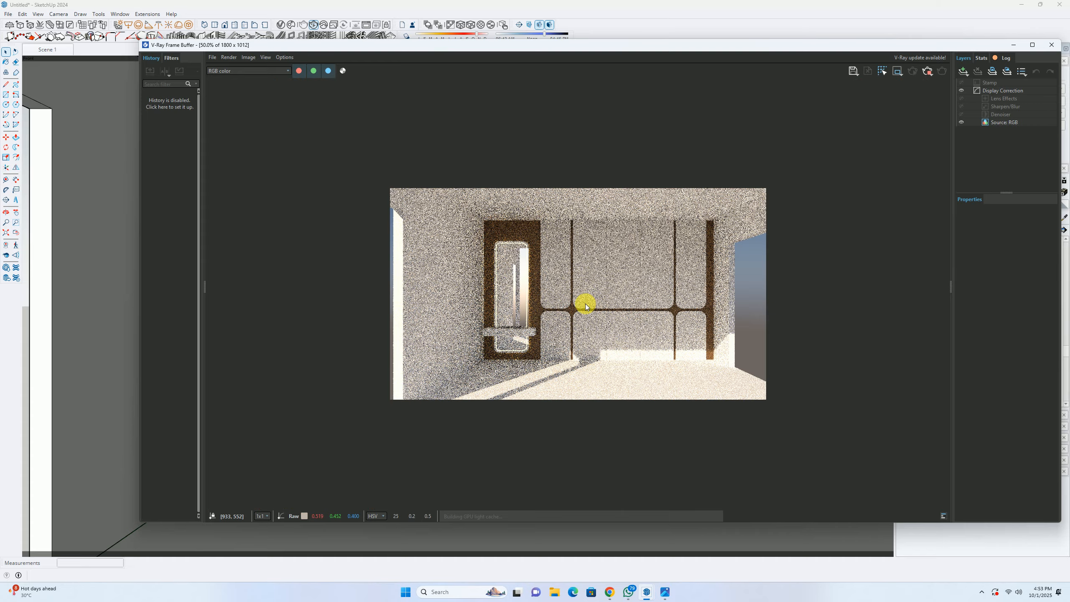
click(928, 70)
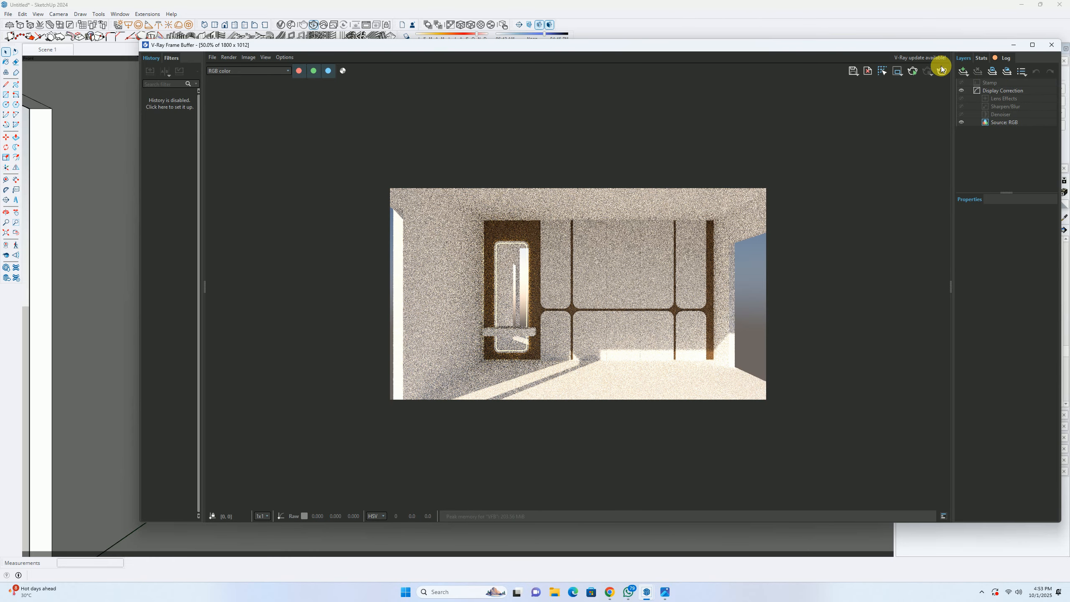
click(1049, 53)
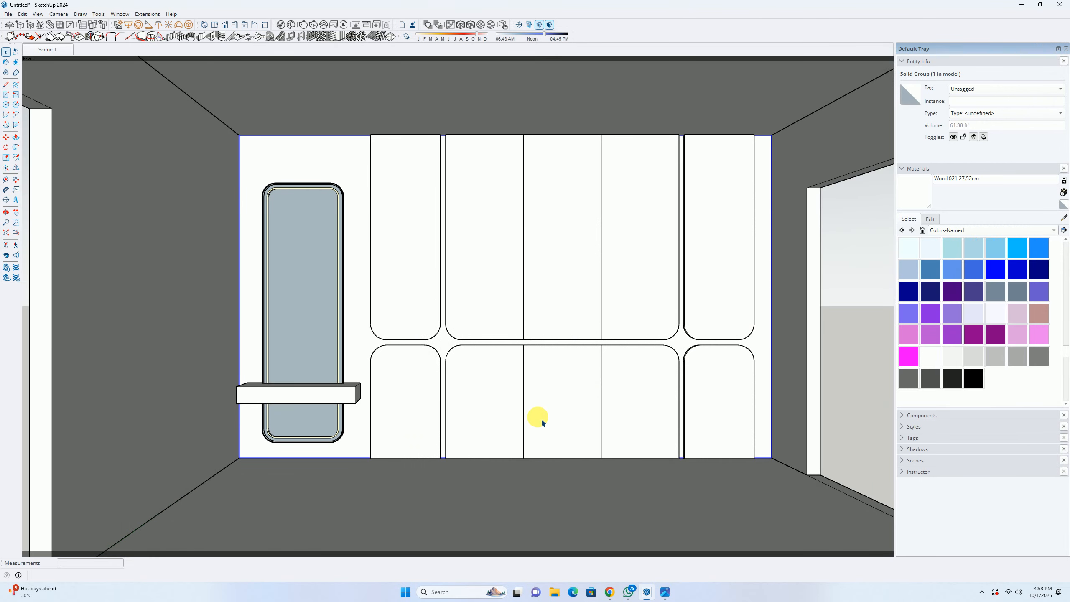
Step: Examine the full reference photo including the bed and furniture, and put the photo away
click(665, 592)
scroll(412, 293, down, 3)
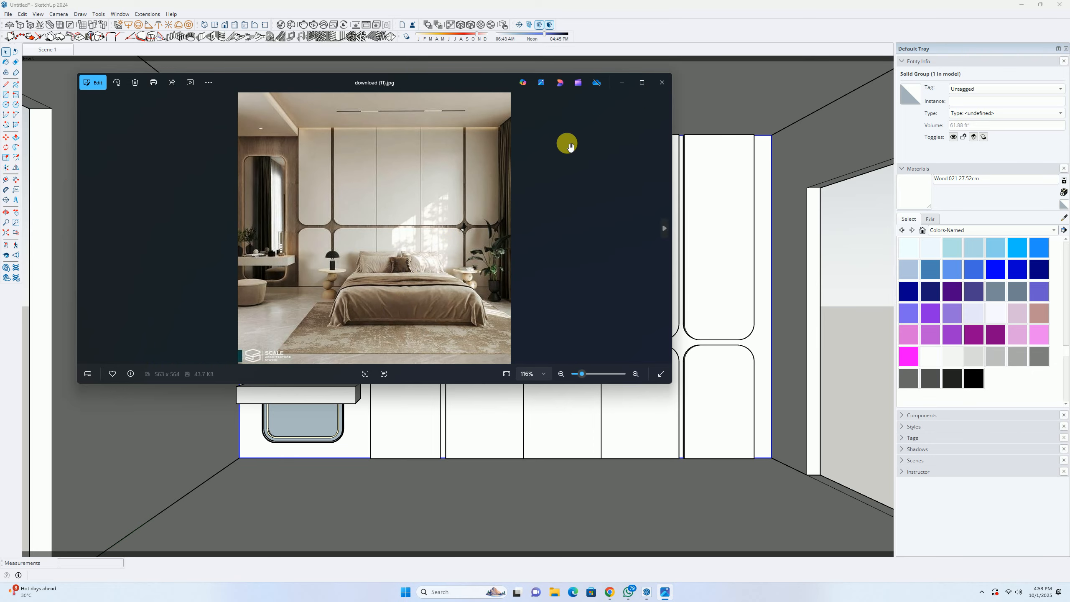
click(623, 82)
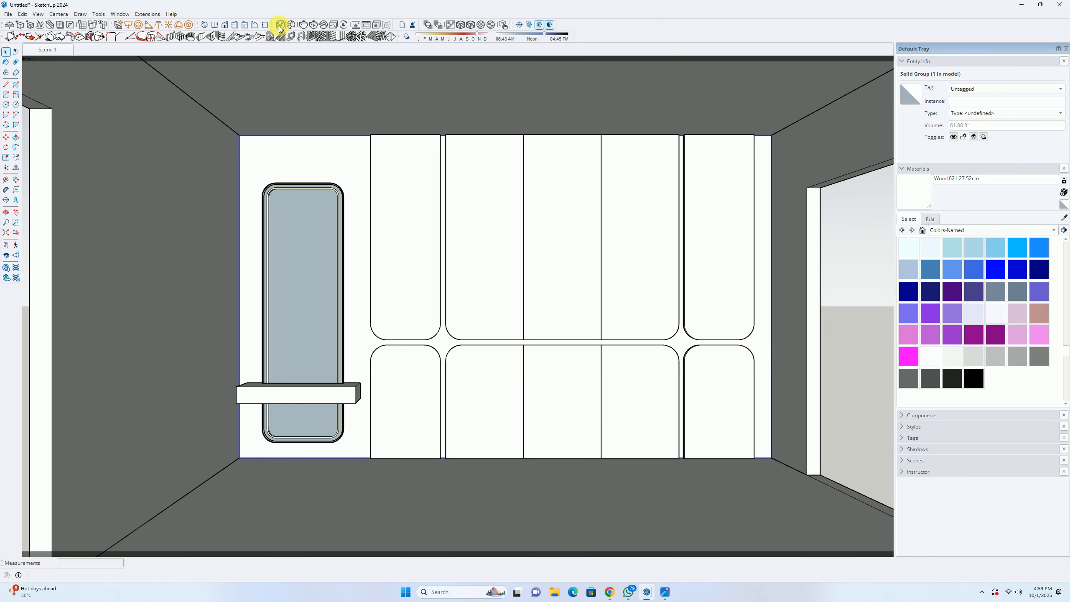
Step: Switch to Chrome and search Google for "3dwarehouse" in a new tab
mouse_move(609, 590)
click(548, 527)
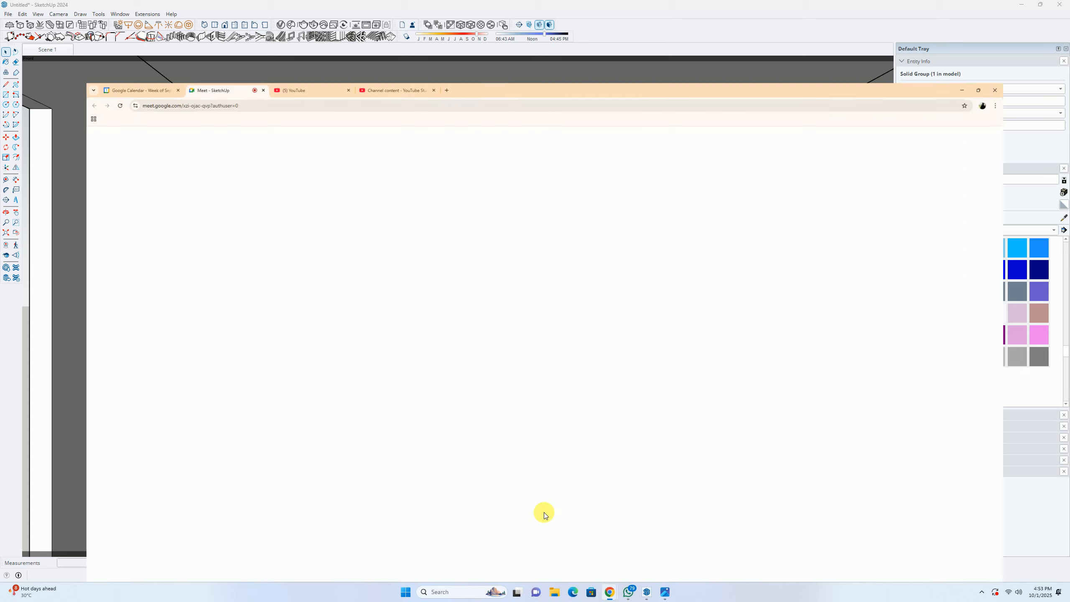
click(424, 9)
click(417, 172)
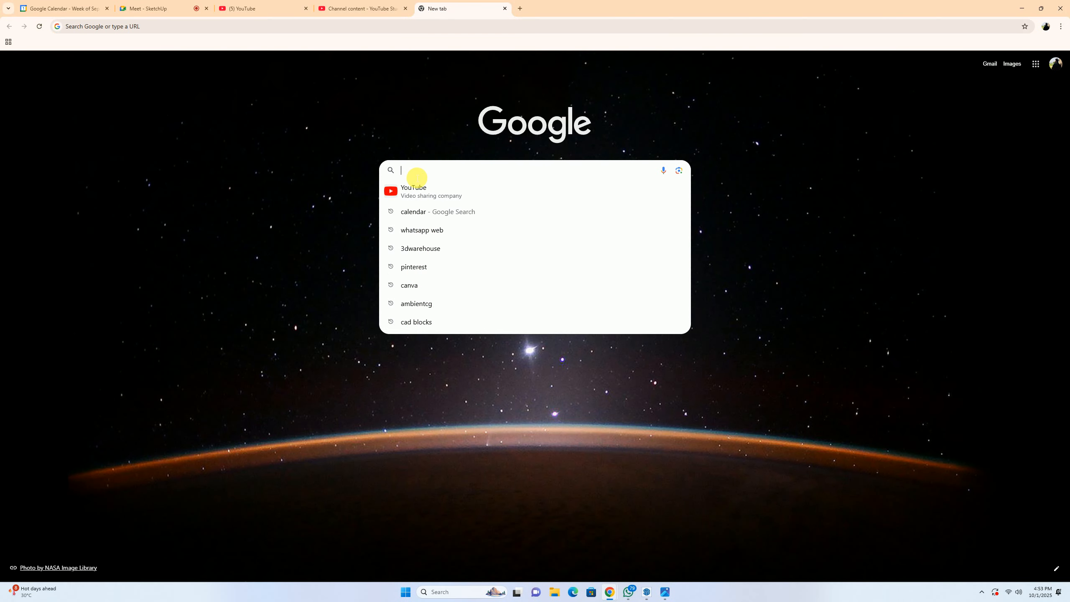
text(3dwa)
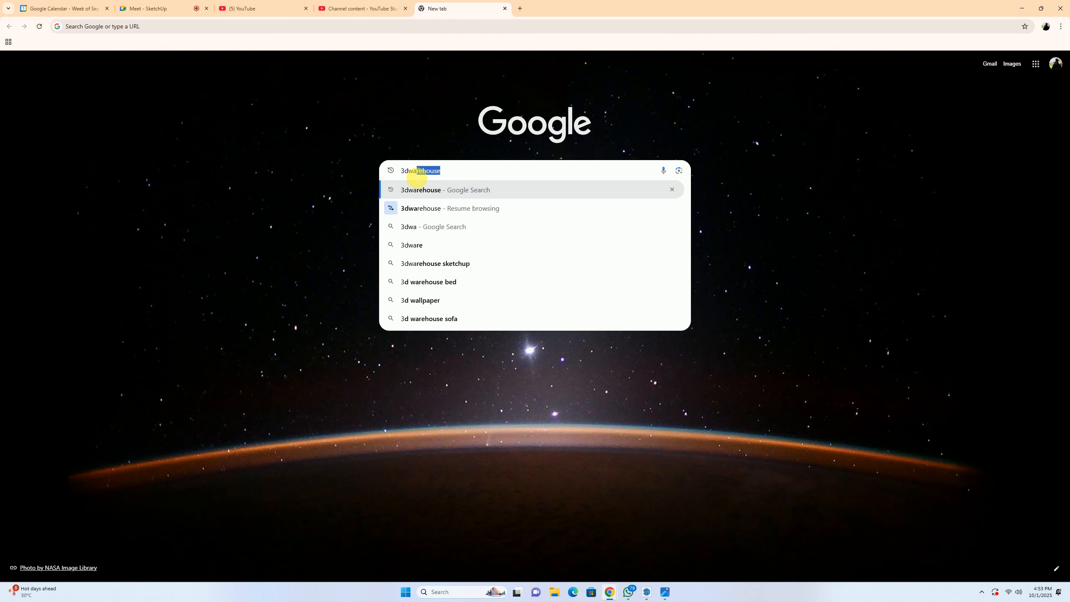
text(rehouse)
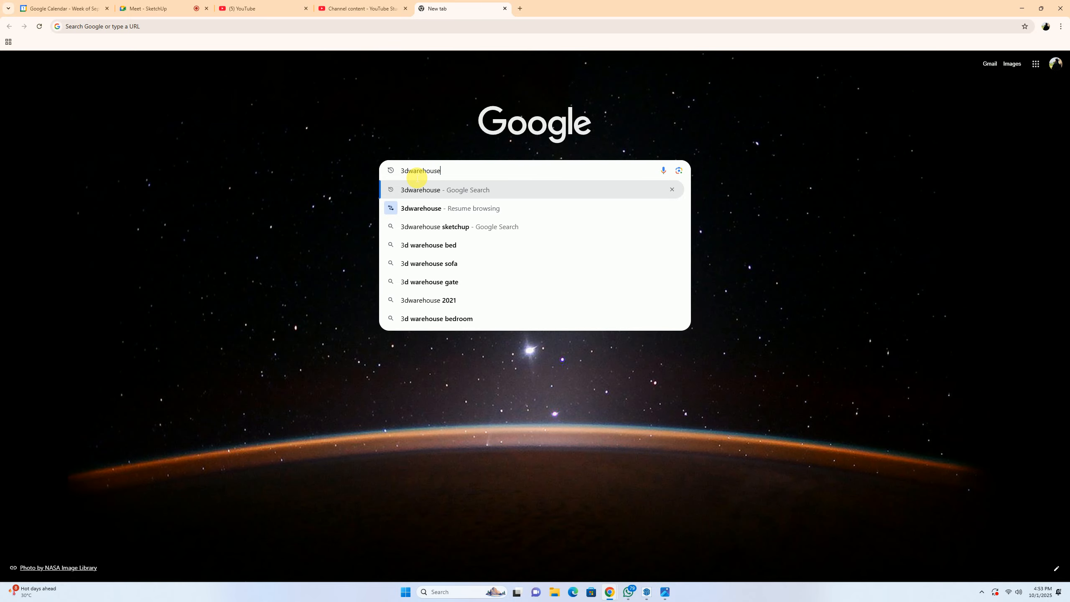
key(Return)
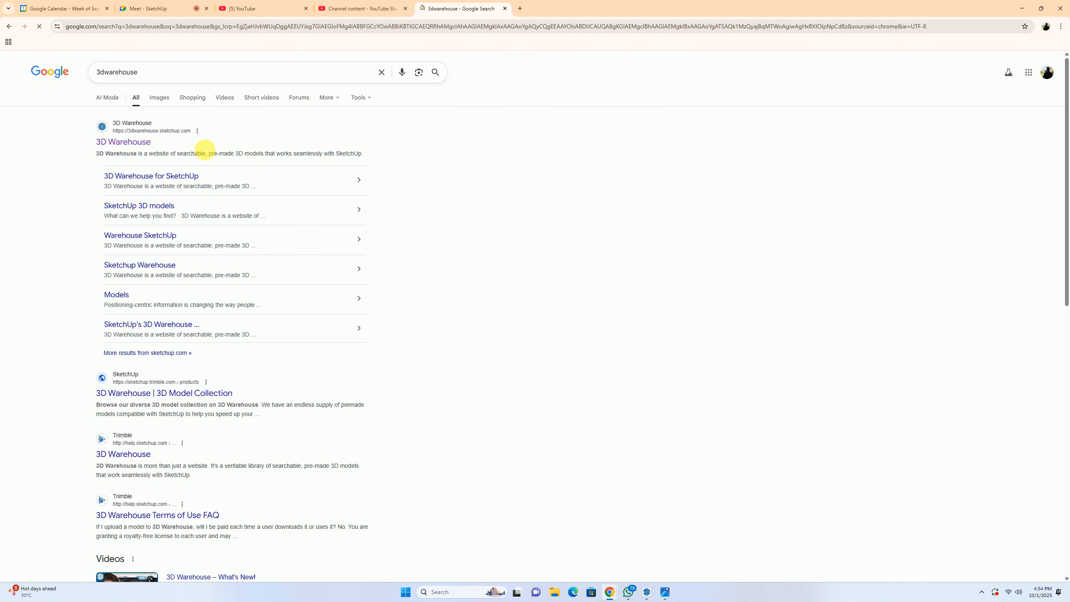
Step: Open the 3D Warehouse site, search it for "bed" and look through the model results
click(136, 141)
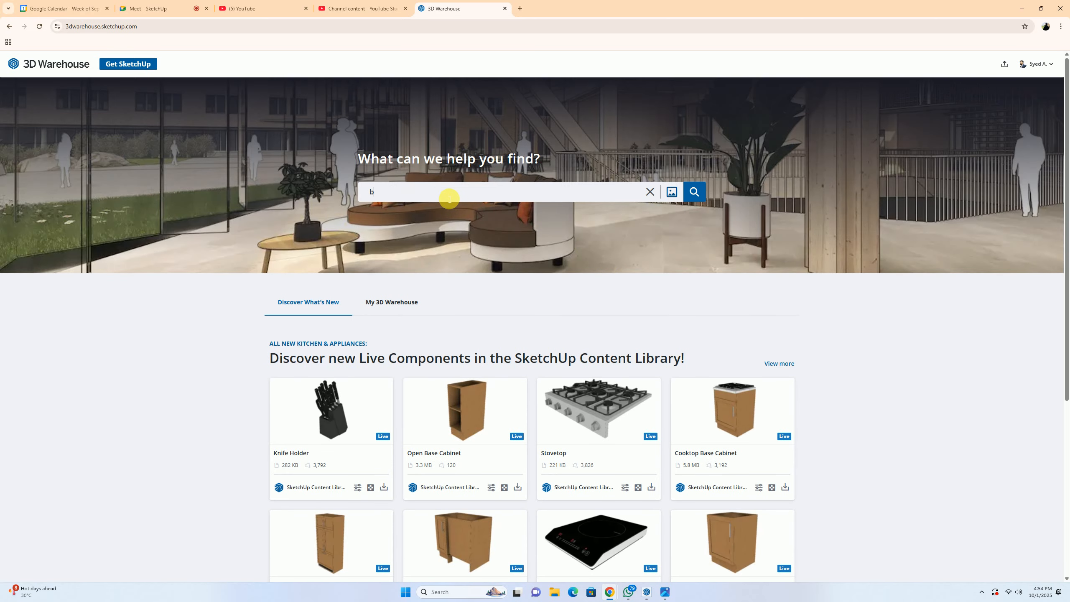
key(Return)
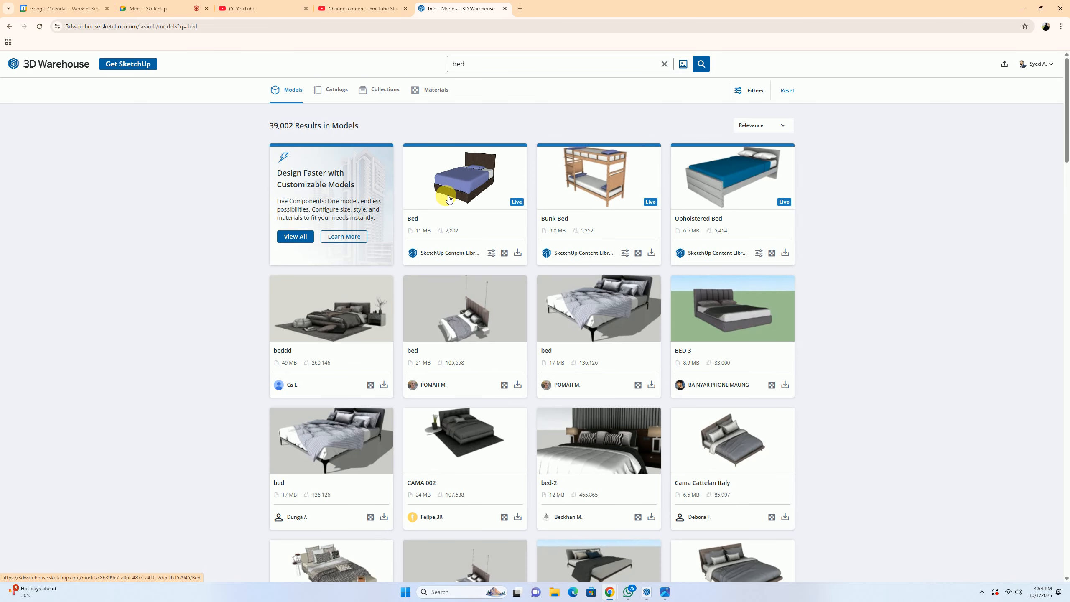
scroll(573, 291, down, 6)
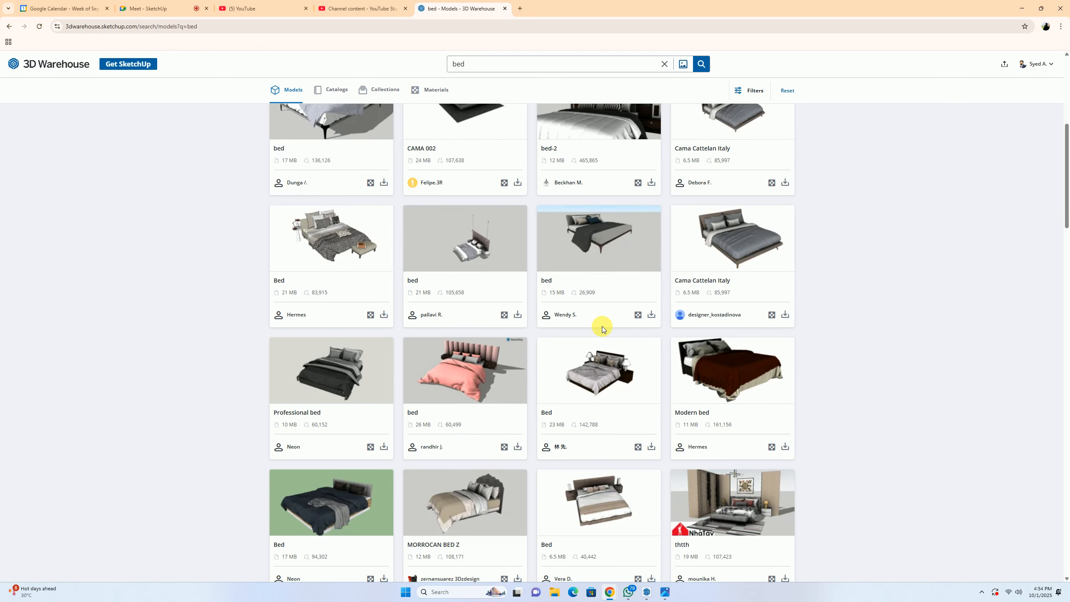
Step: Switch the "bed" search results to collections and look through the first batch for a matching bed
click(387, 93)
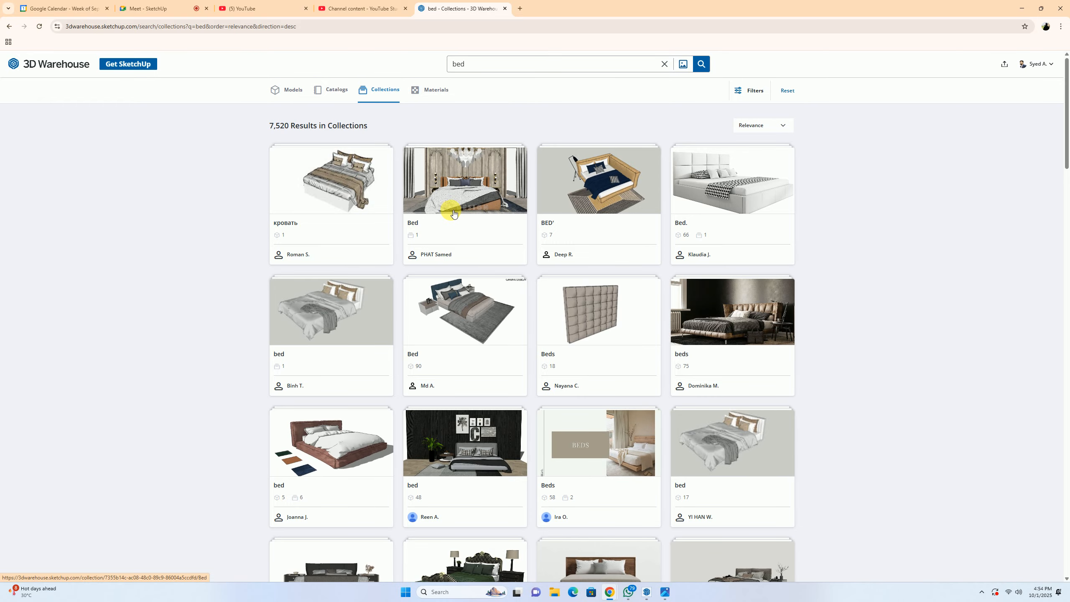
scroll(454, 214, down, 2)
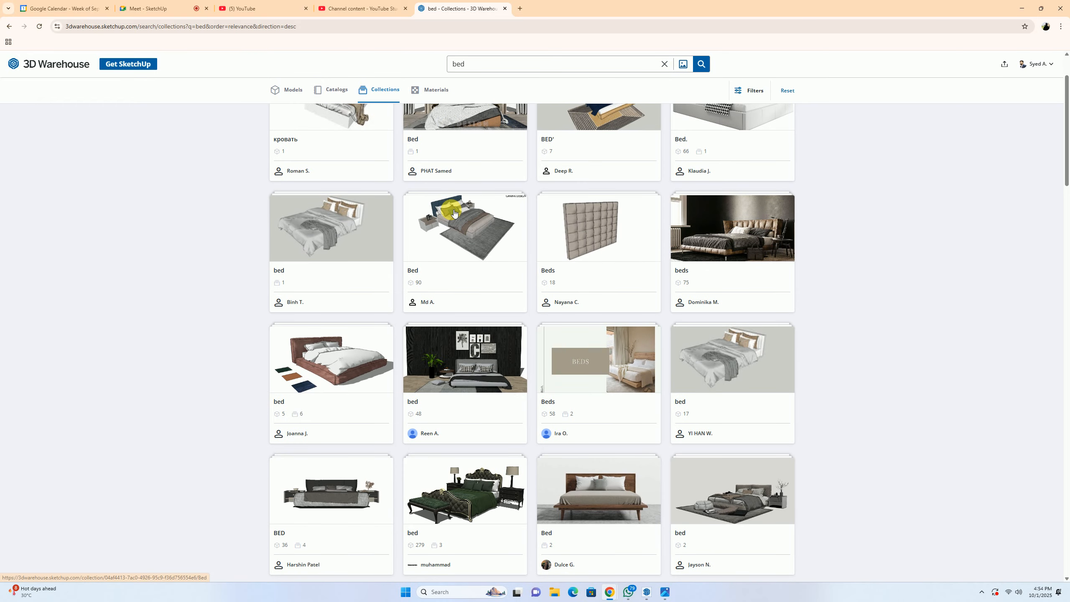
scroll(454, 214, down, 4)
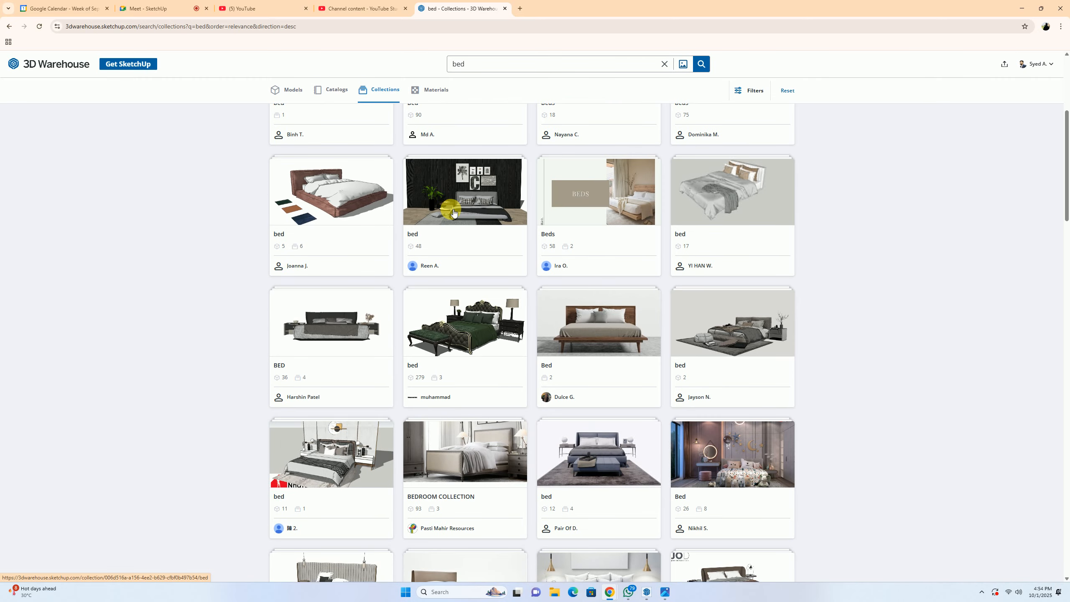
scroll(454, 213, down, 3)
scroll(453, 213, down, 3)
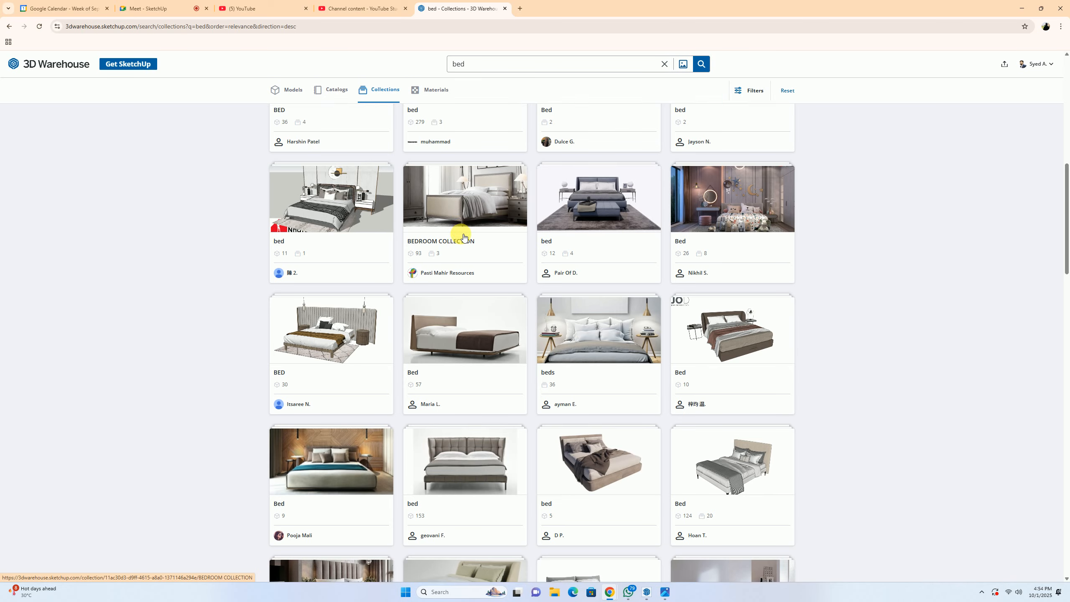
scroll(463, 237, down, 3)
scroll(464, 237, down, 3)
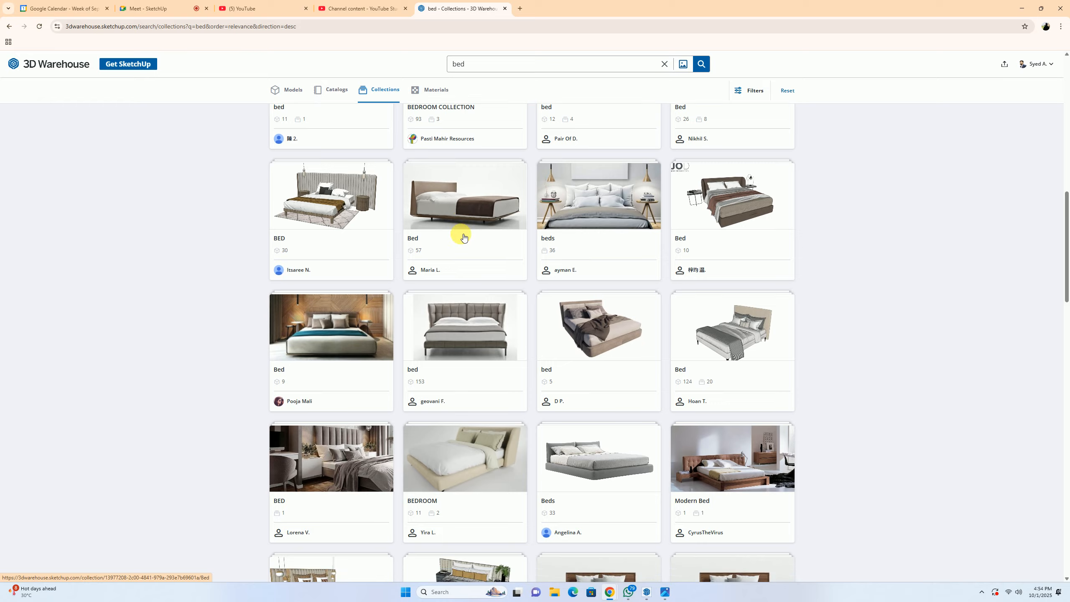
scroll(464, 237, down, 3)
scroll(463, 238, down, 1)
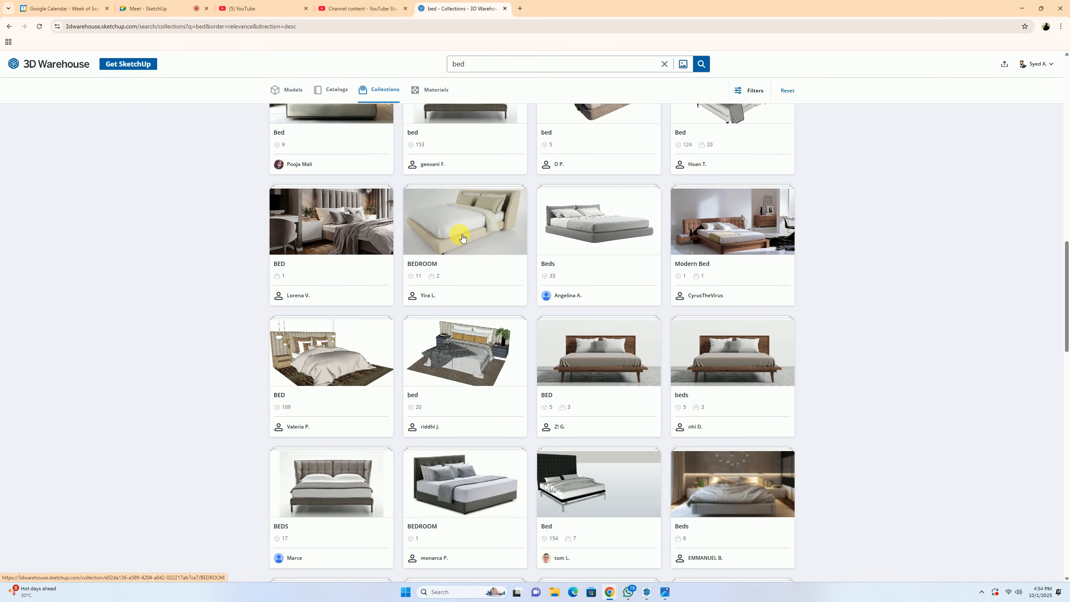
scroll(463, 237, down, 3)
scroll(460, 237, down, 2)
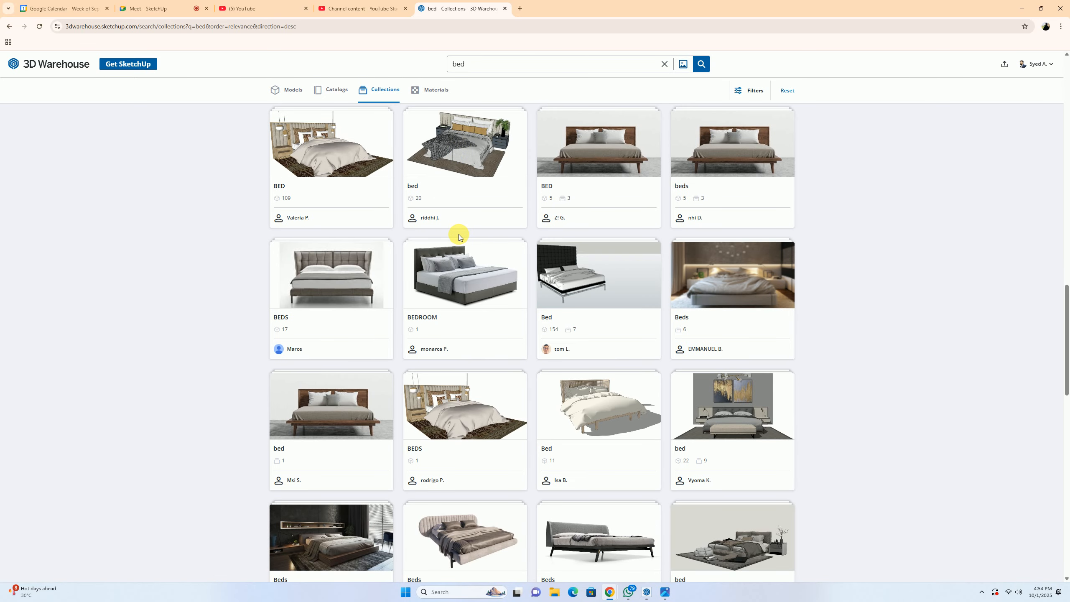
scroll(460, 237, down, 1)
scroll(461, 238, down, 5)
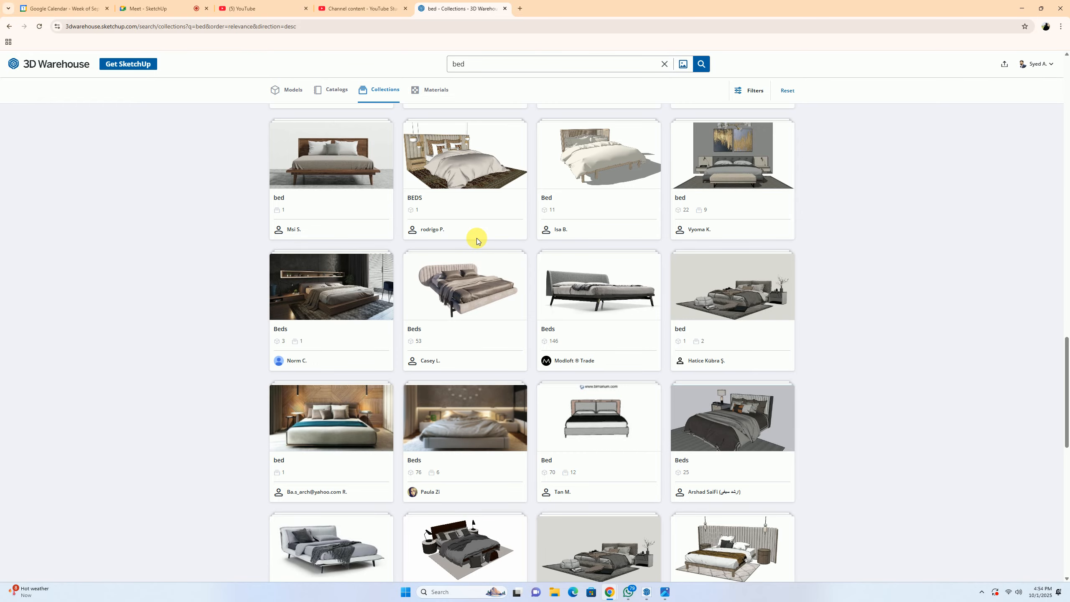
scroll(476, 241, down, 7)
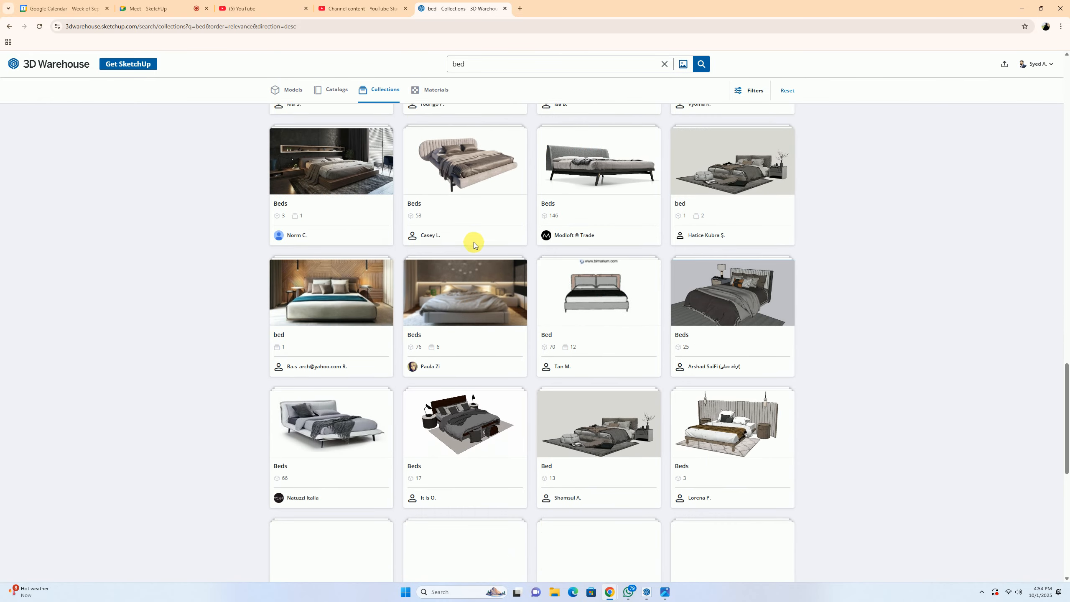
scroll(457, 252, down, 2)
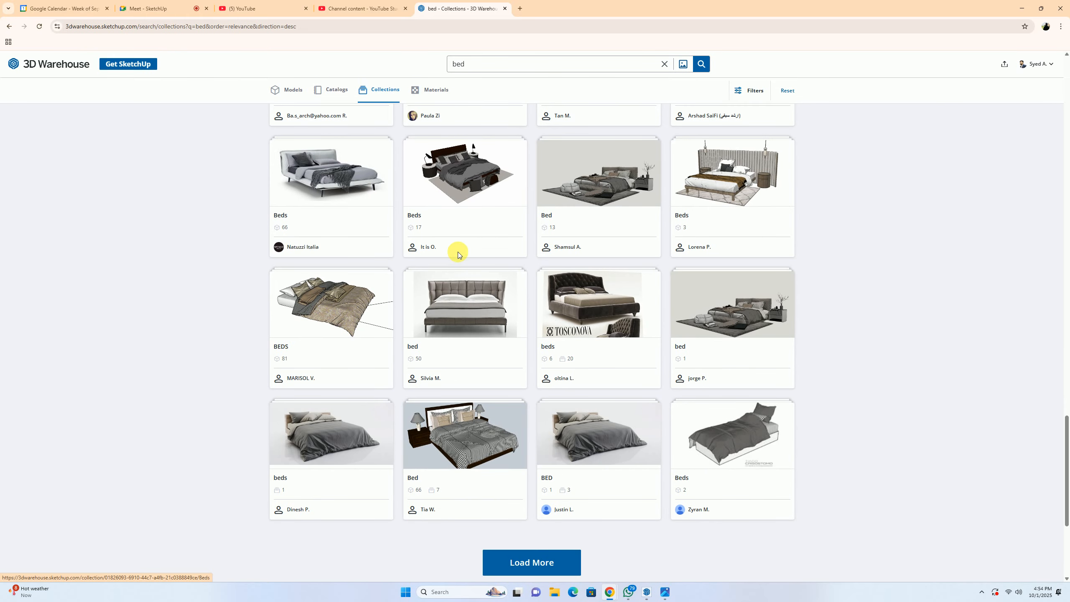
Step: Load more bed collections and open the "BED" collection showing an upholstered bed with a nightstand and lamp
click(537, 561)
scroll(445, 371, down, 7)
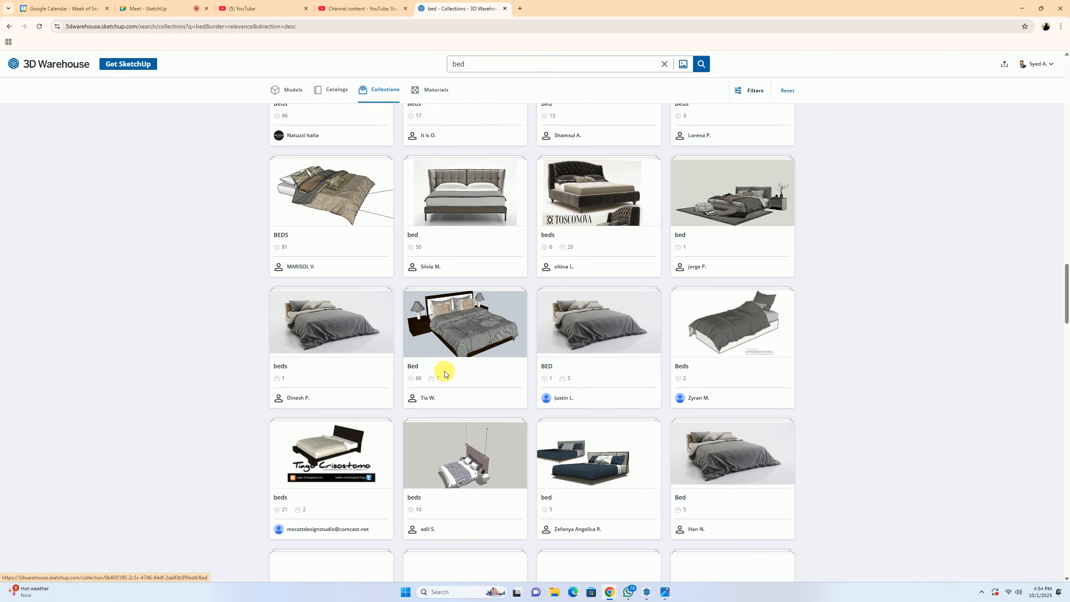
scroll(444, 371, down, 3)
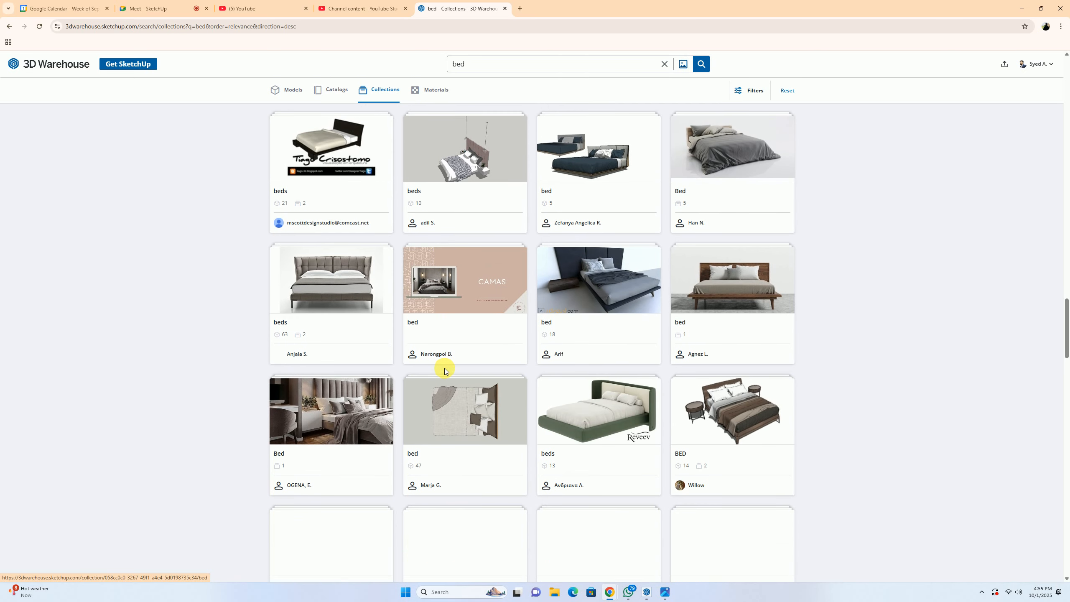
scroll(444, 371, down, 3)
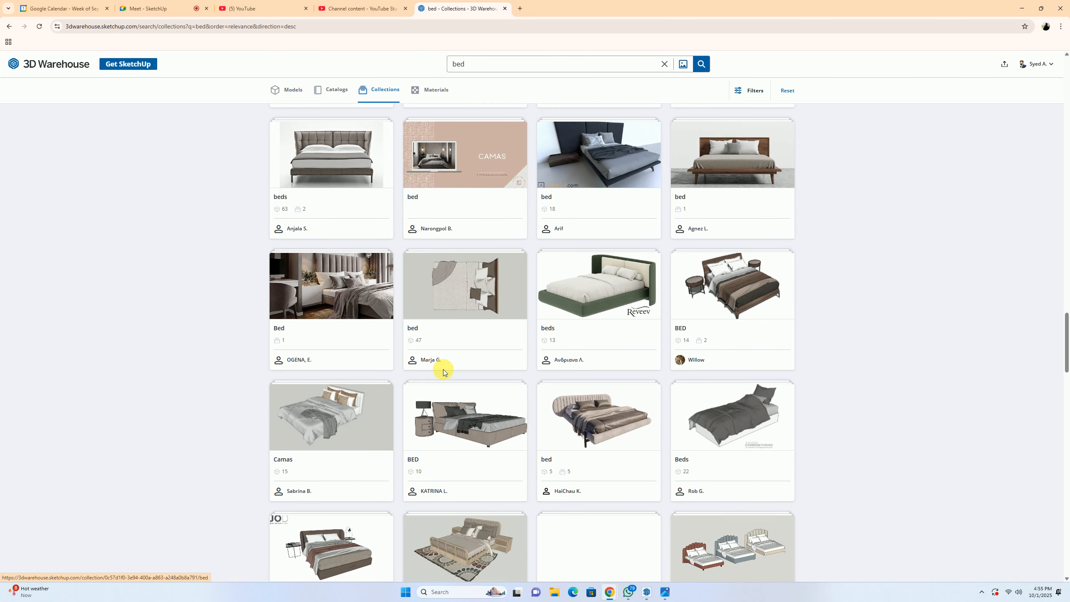
click(466, 413)
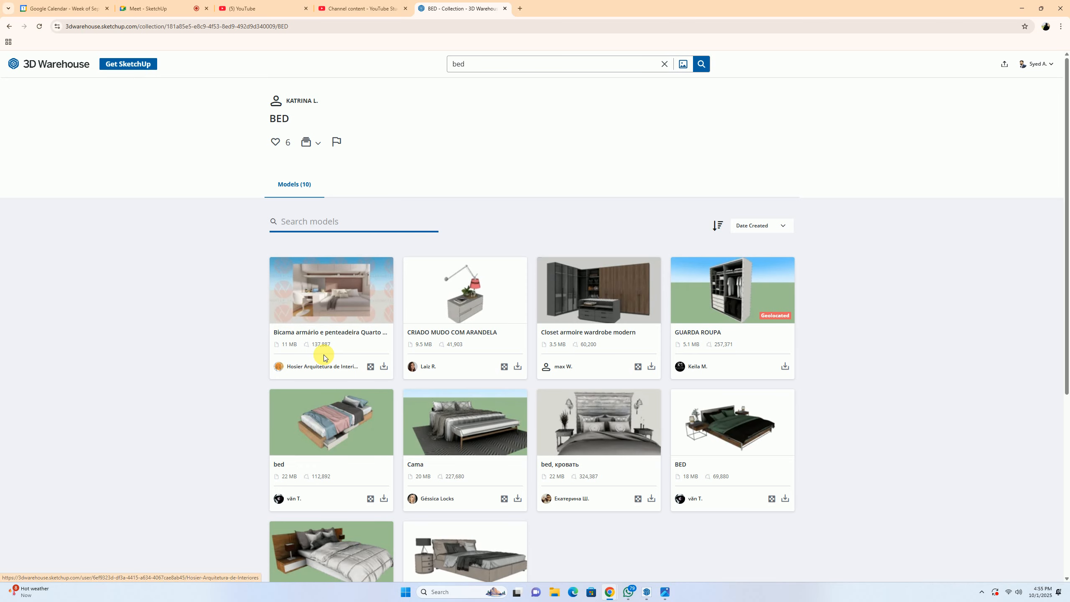
Step: Download the "Giường" bed model from the collection as a SketchUp file
scroll(336, 374, down, 3)
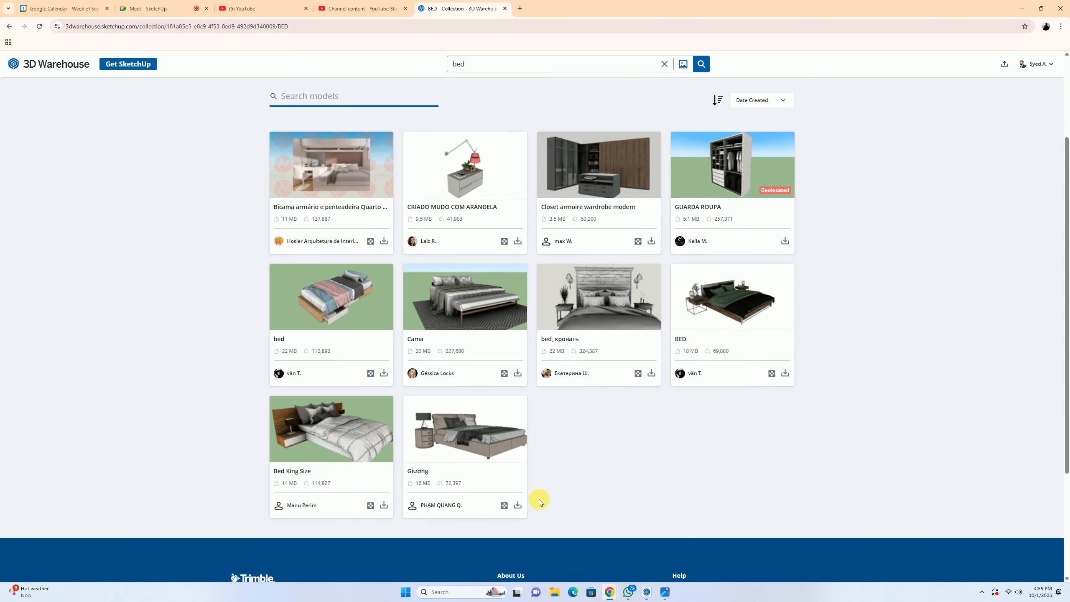
click(518, 505)
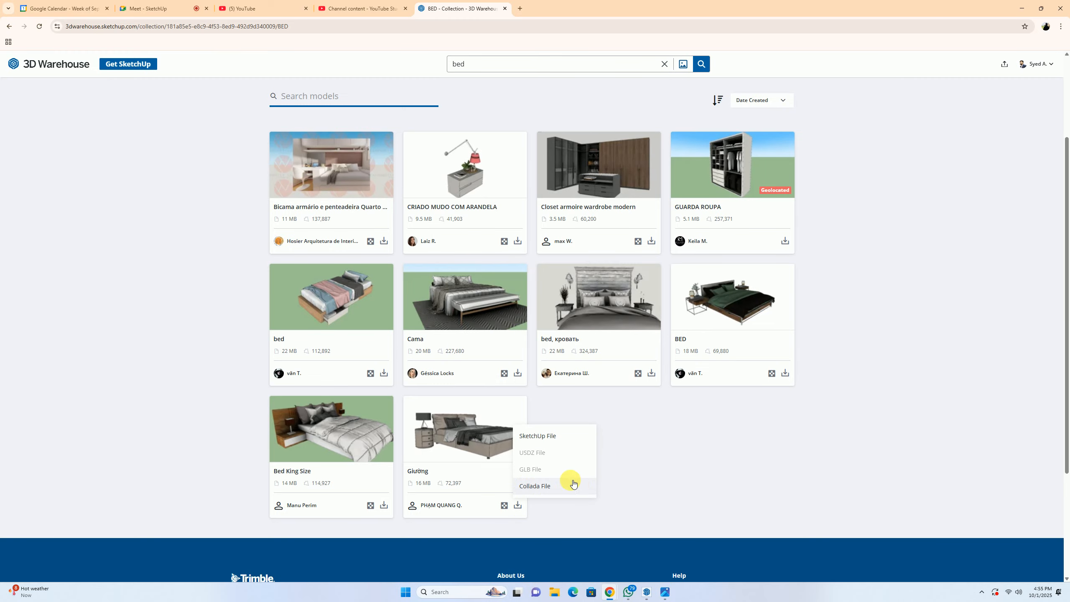
click(534, 436)
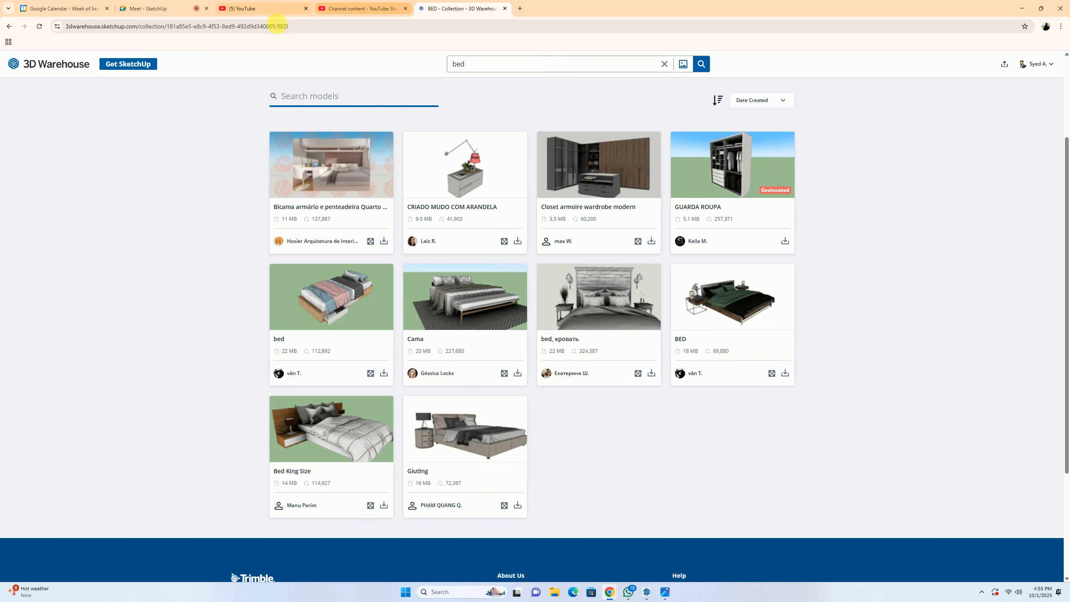
Step: Return to the bed collections, check the reference photo, and look back up through the results for an alternative bed
click(11, 26)
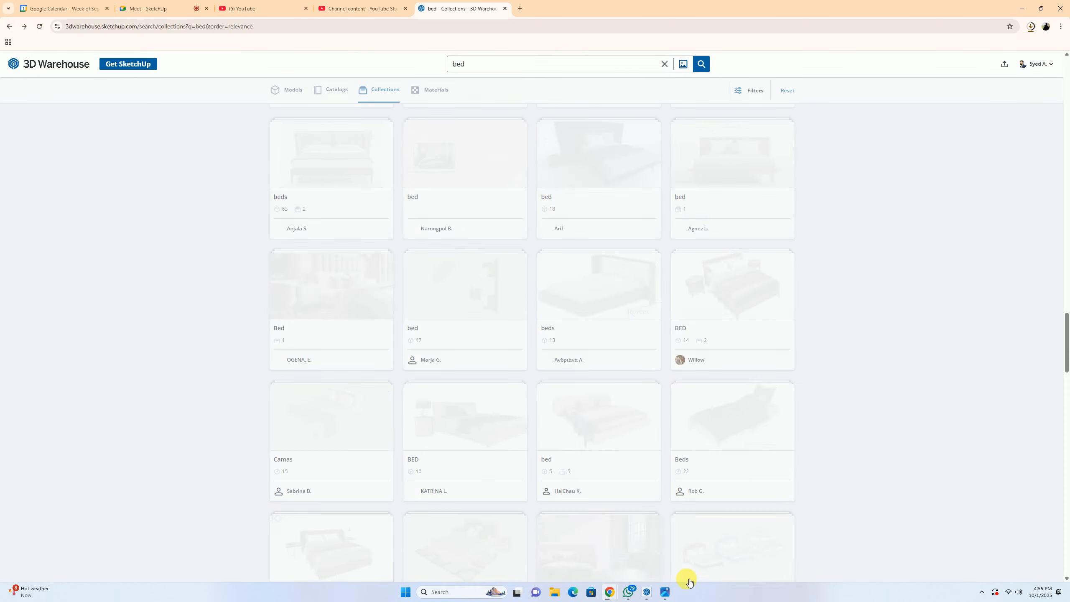
click(665, 593)
click(664, 595)
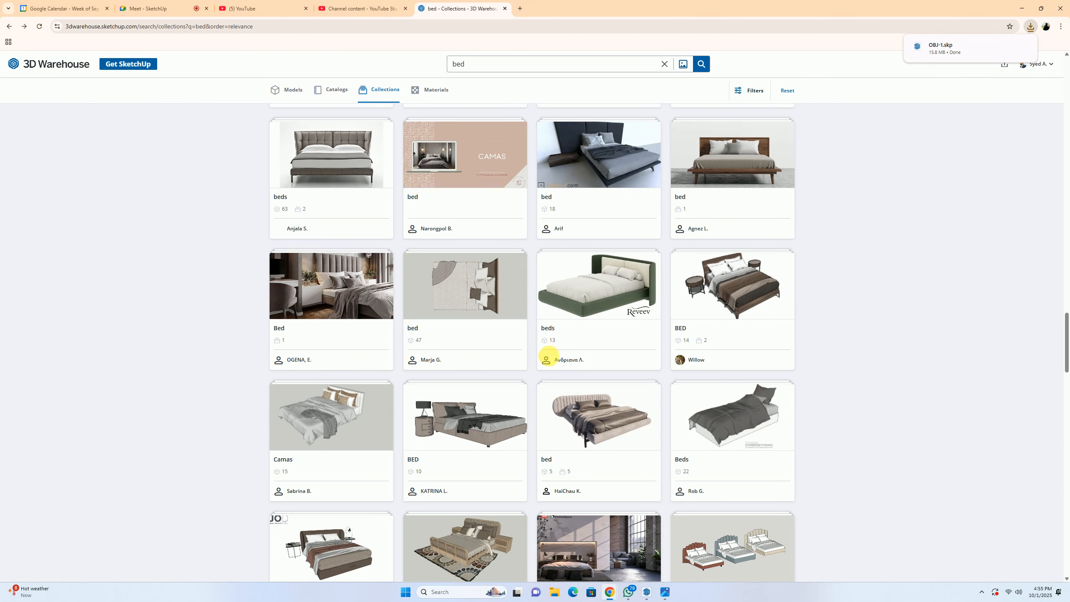
scroll(615, 403, up, 6)
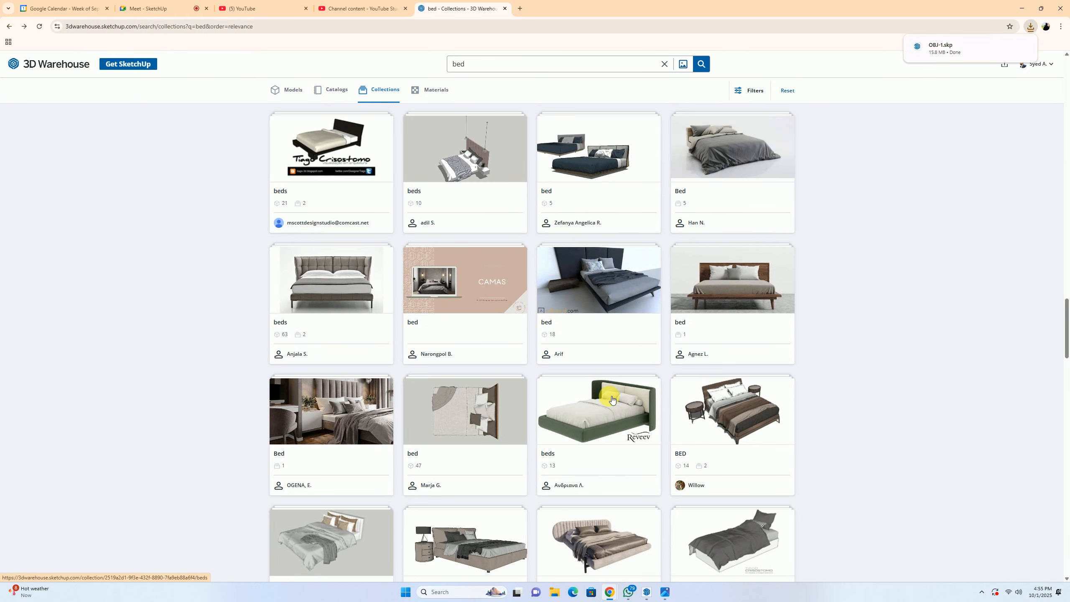
scroll(607, 391, up, 6)
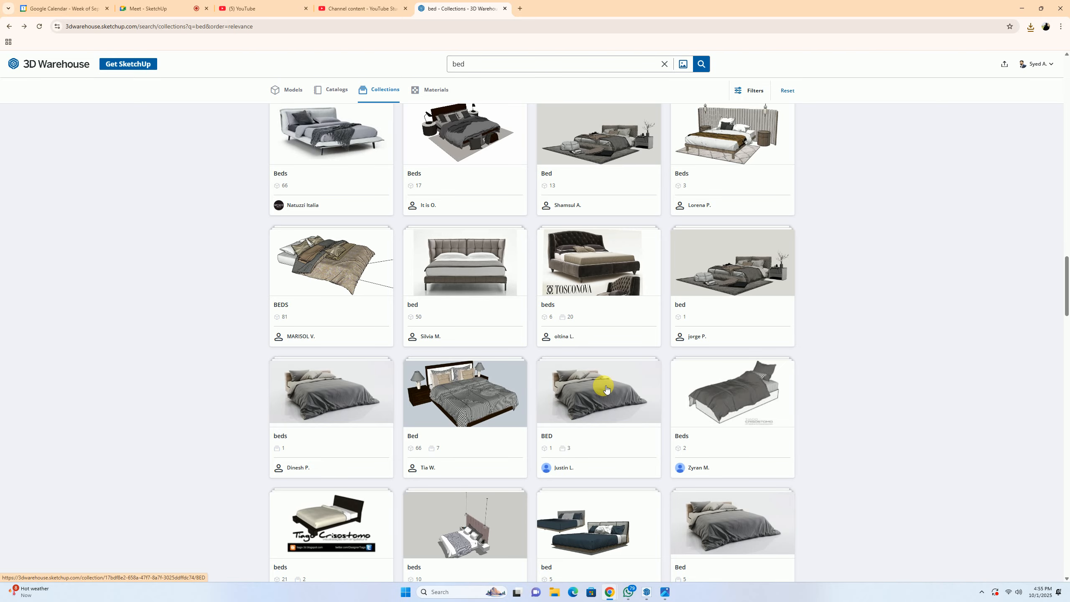
scroll(606, 389, up, 6)
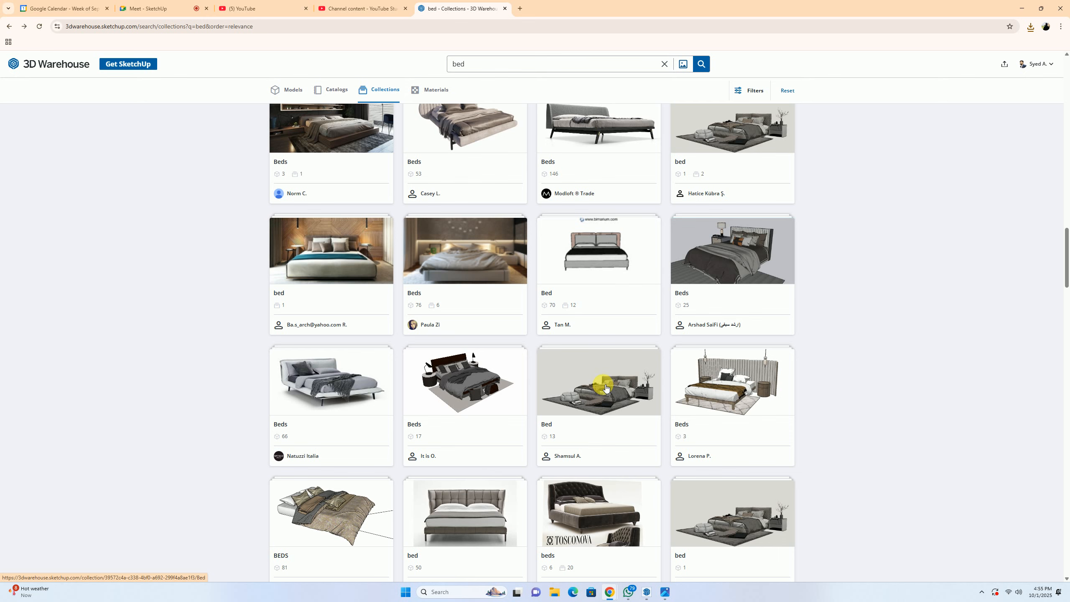
scroll(586, 383, up, 3)
Step: Open Modloft's "Beds" collection and look through its bed models
click(595, 314)
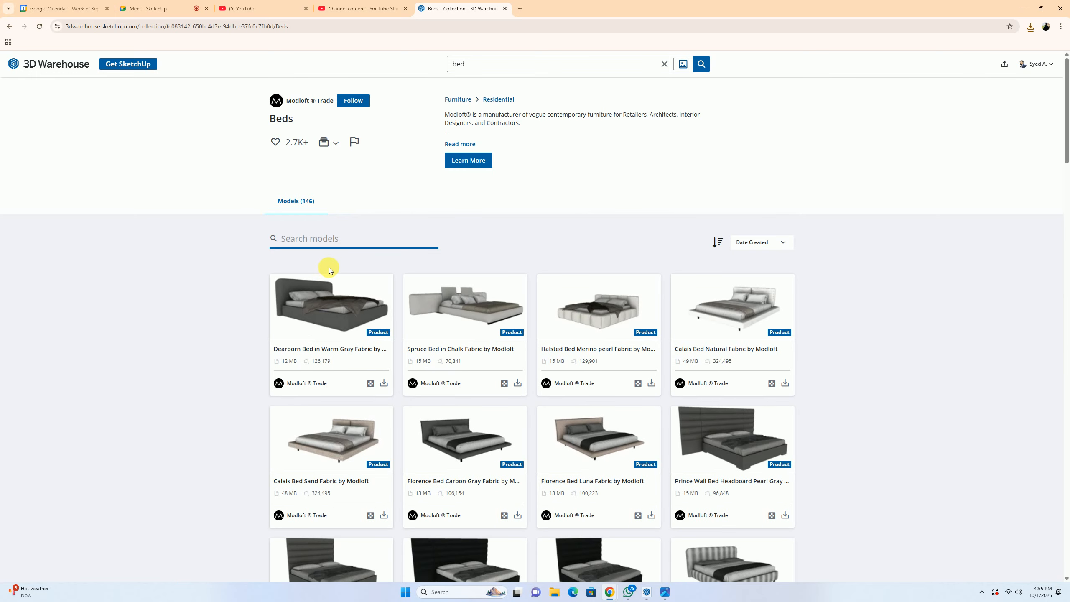
scroll(453, 306, down, 2)
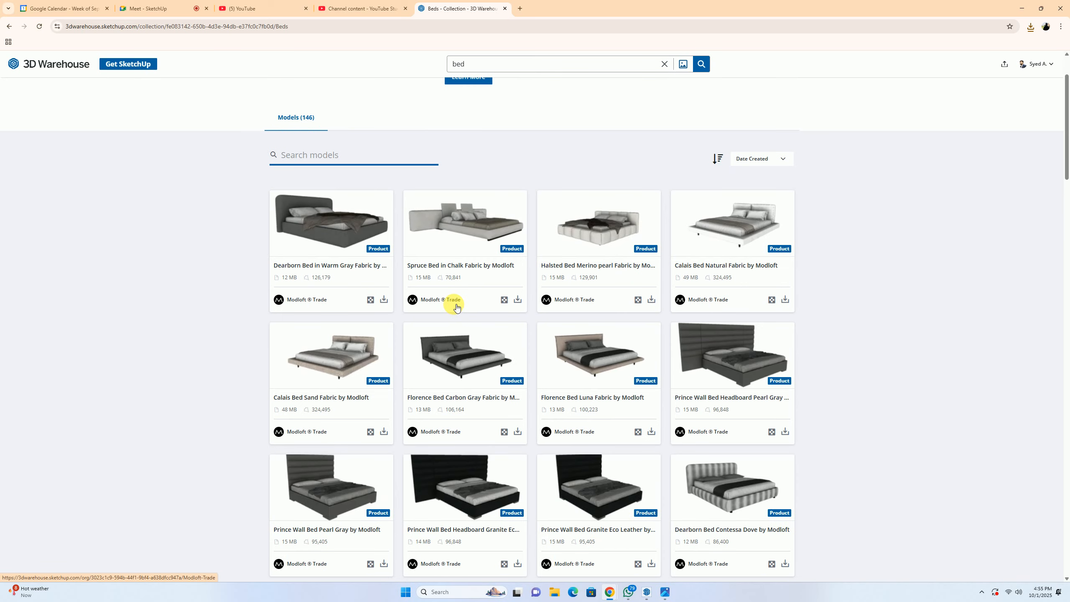
scroll(509, 353, down, 5)
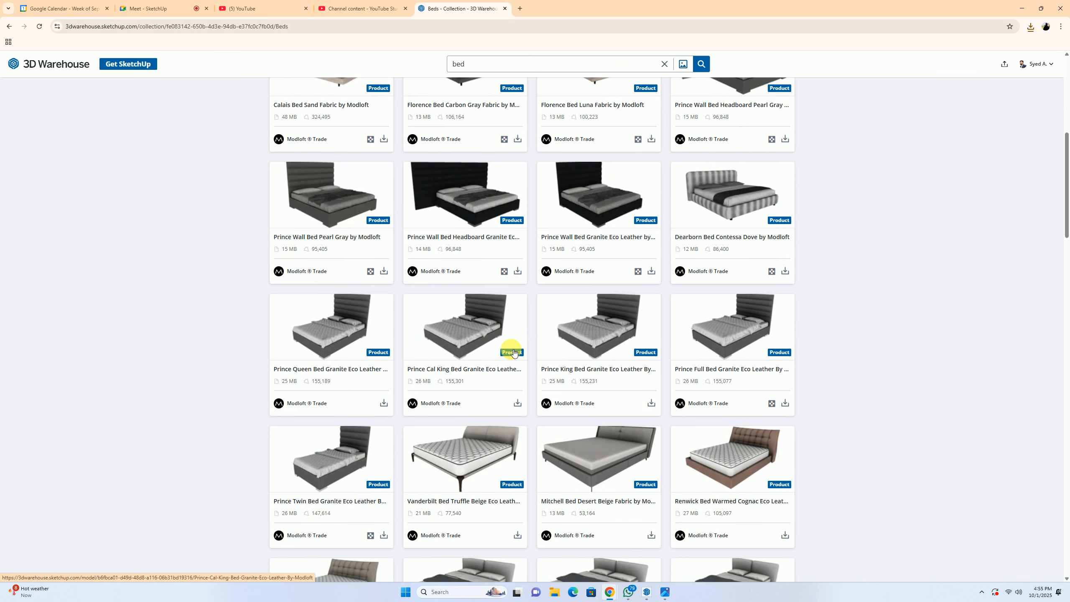
scroll(513, 353, down, 4)
scroll(512, 353, down, 6)
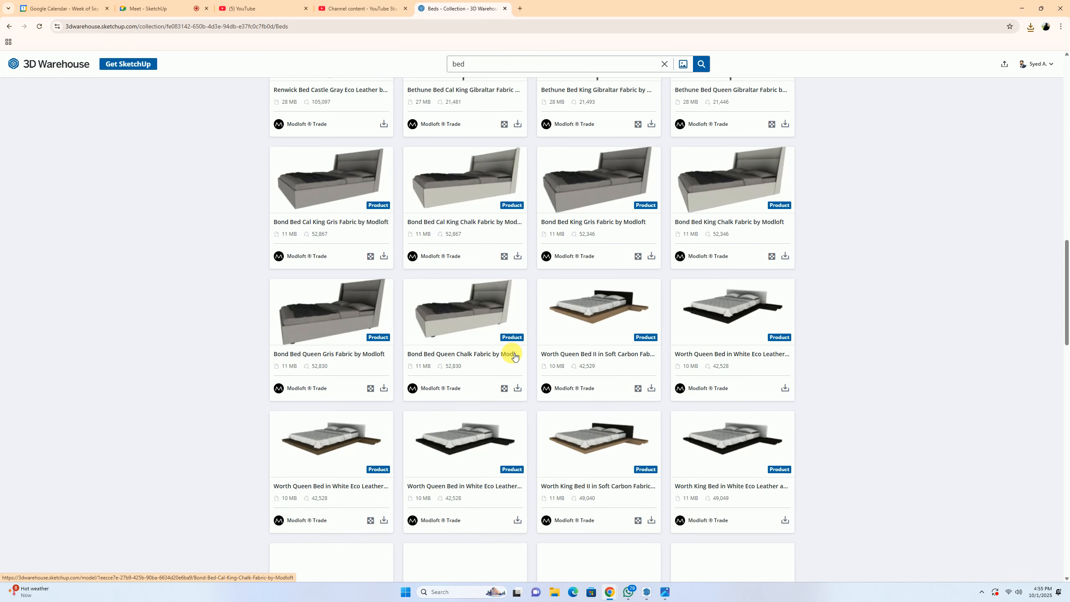
scroll(514, 356, down, 4)
scroll(514, 354, down, 1)
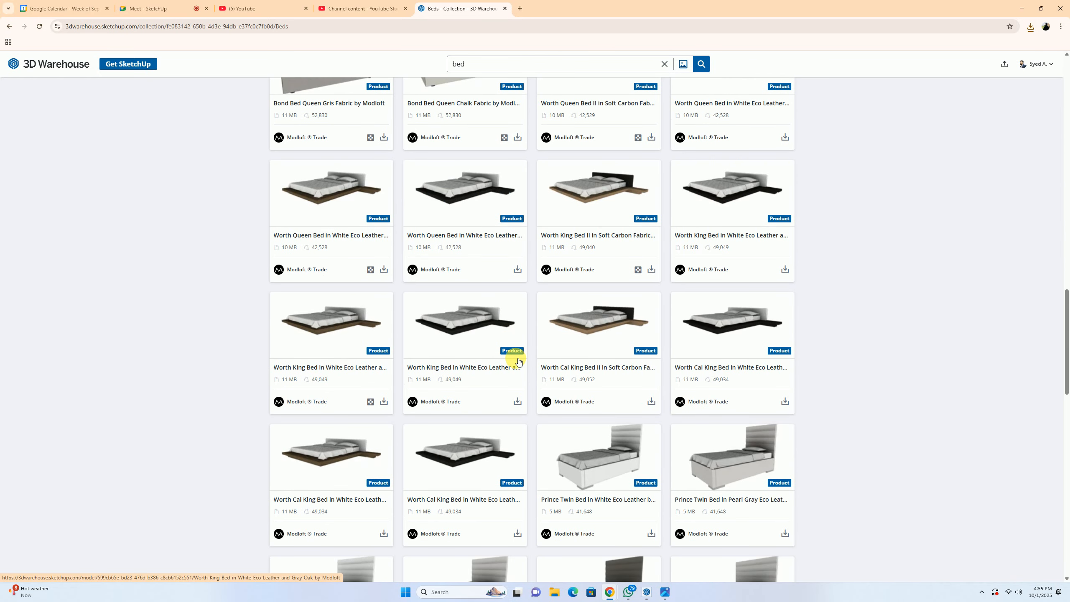
scroll(514, 353, up, 1)
scroll(514, 354, up, 20)
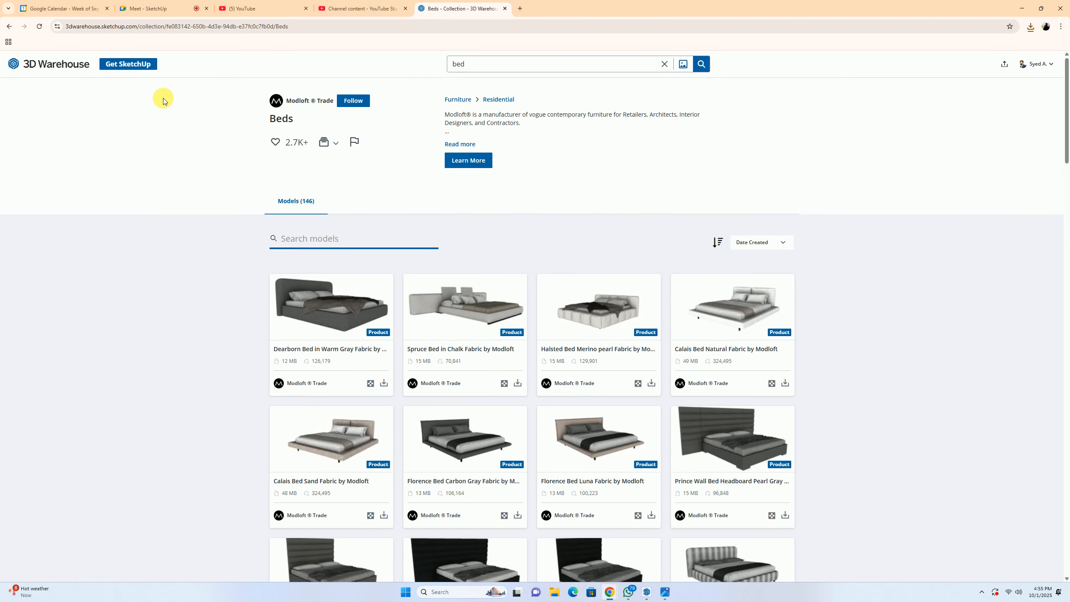
Step: Return to the bed collections and open the "Bed" collection with a brown bed and side tables to examine its models
click(8, 26)
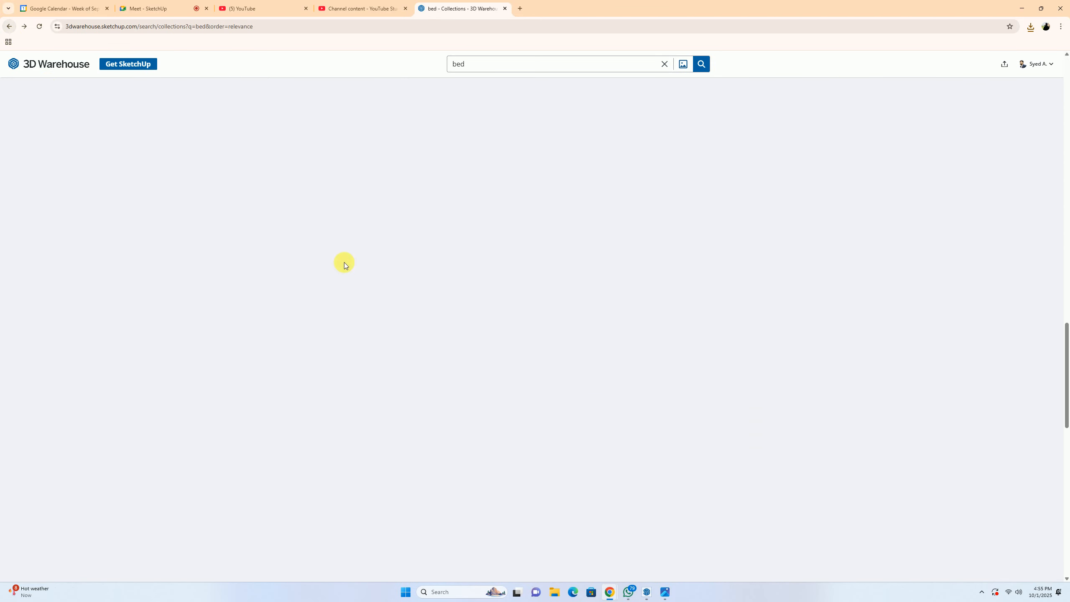
scroll(508, 357, up, 3)
scroll(507, 357, up, 6)
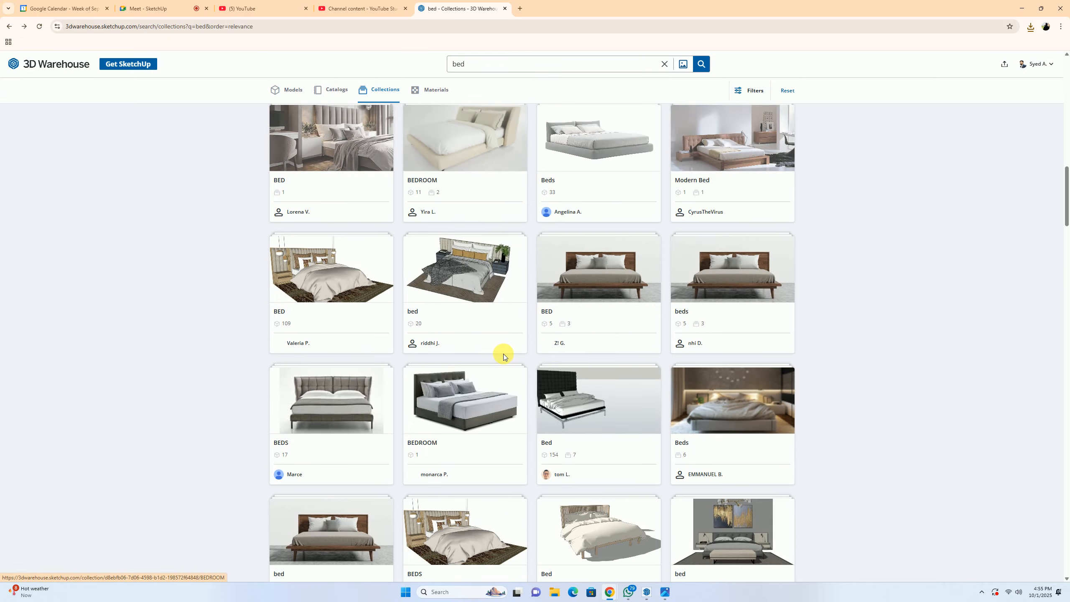
scroll(494, 352, up, 5)
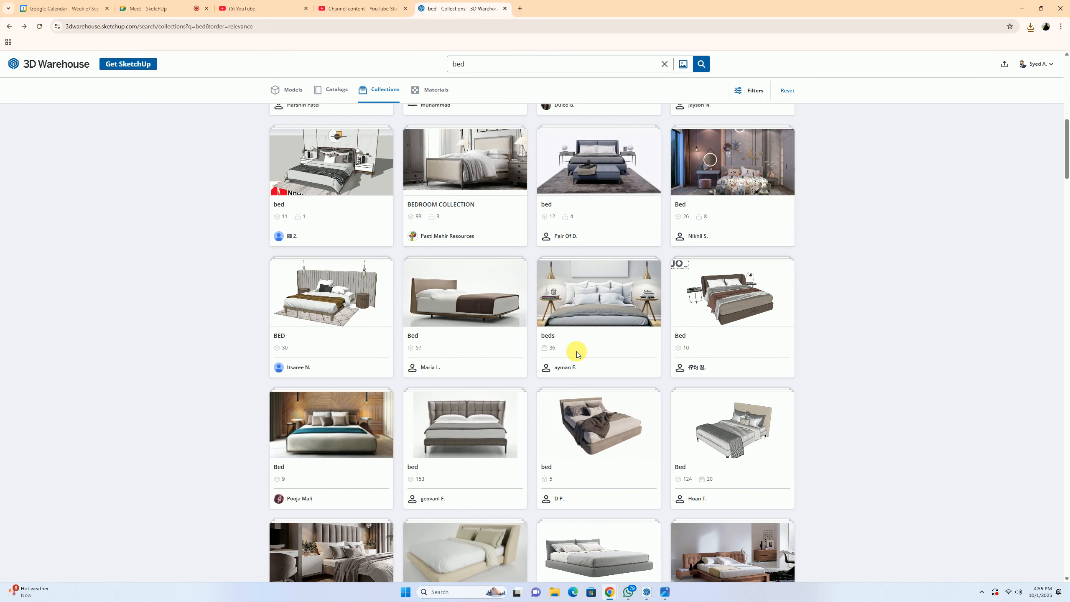
click(695, 302)
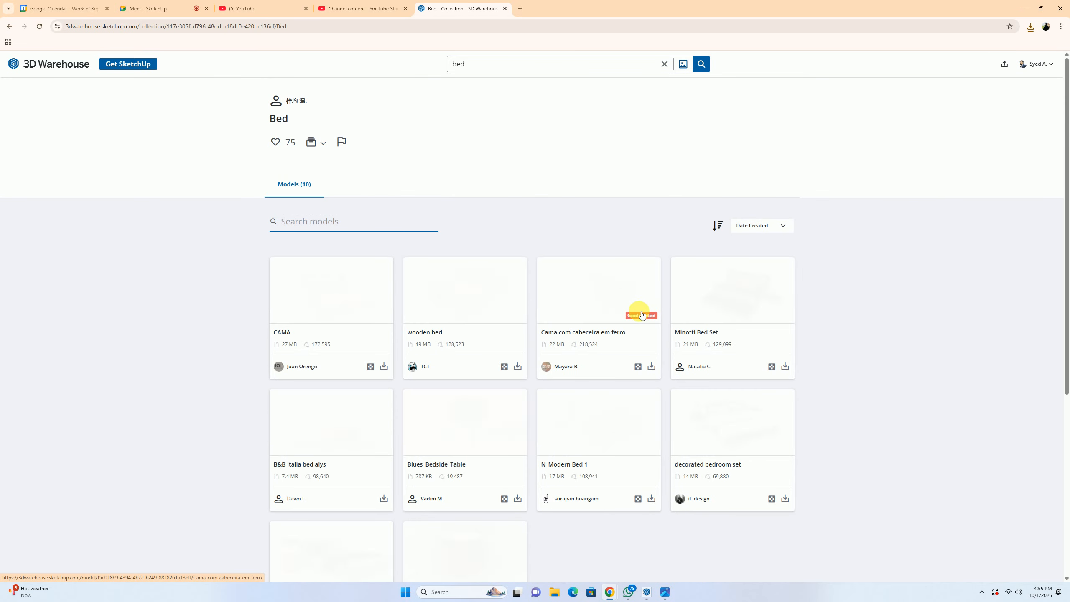
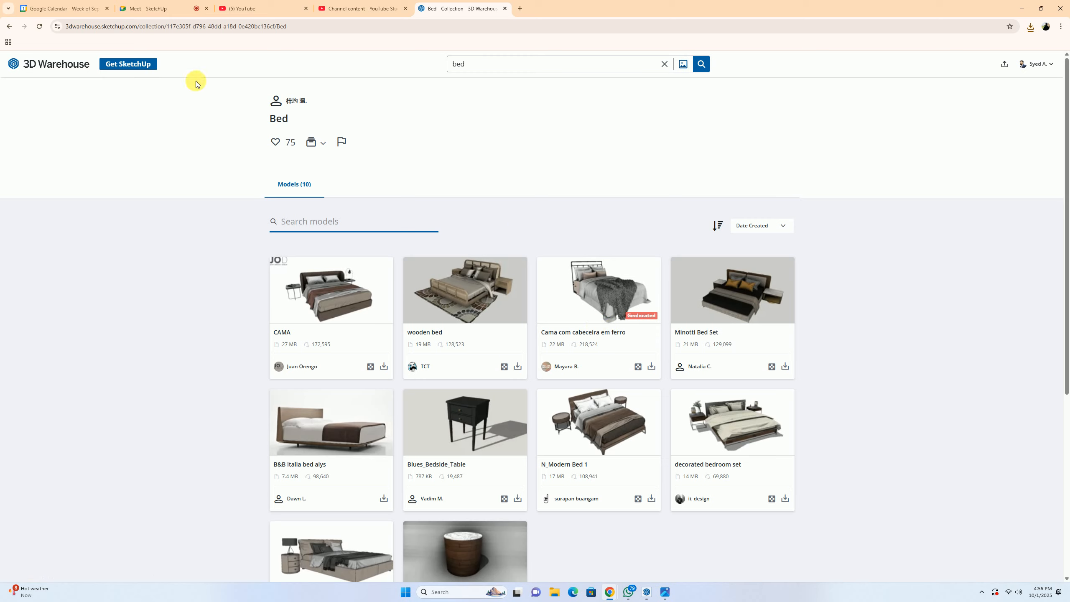
Step: Switch to SketchUp and import the downloaded bed model
click(1021, 8)
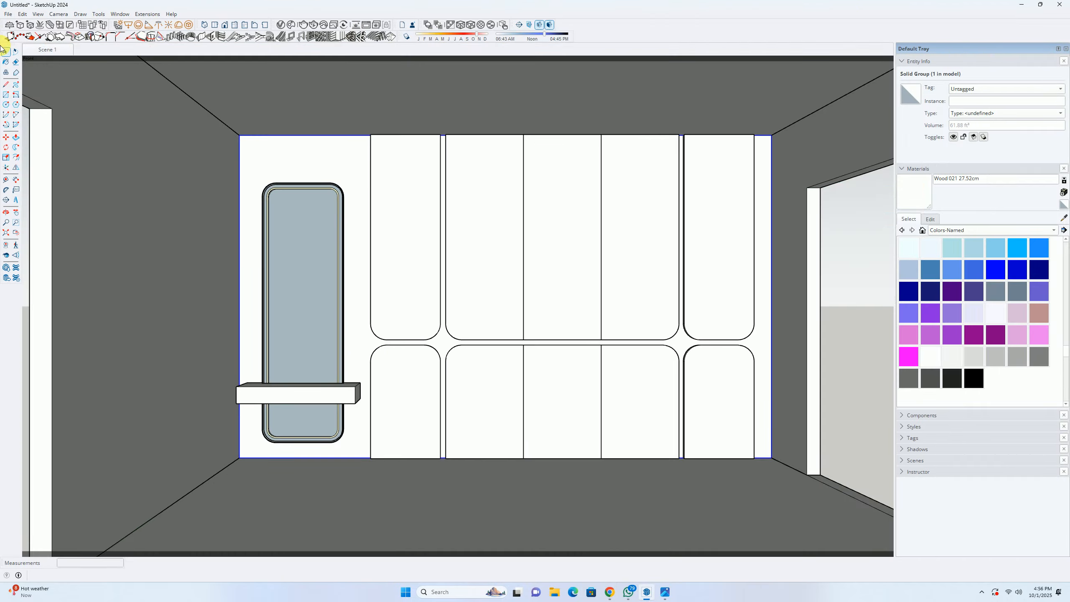
click(7, 14)
click(36, 137)
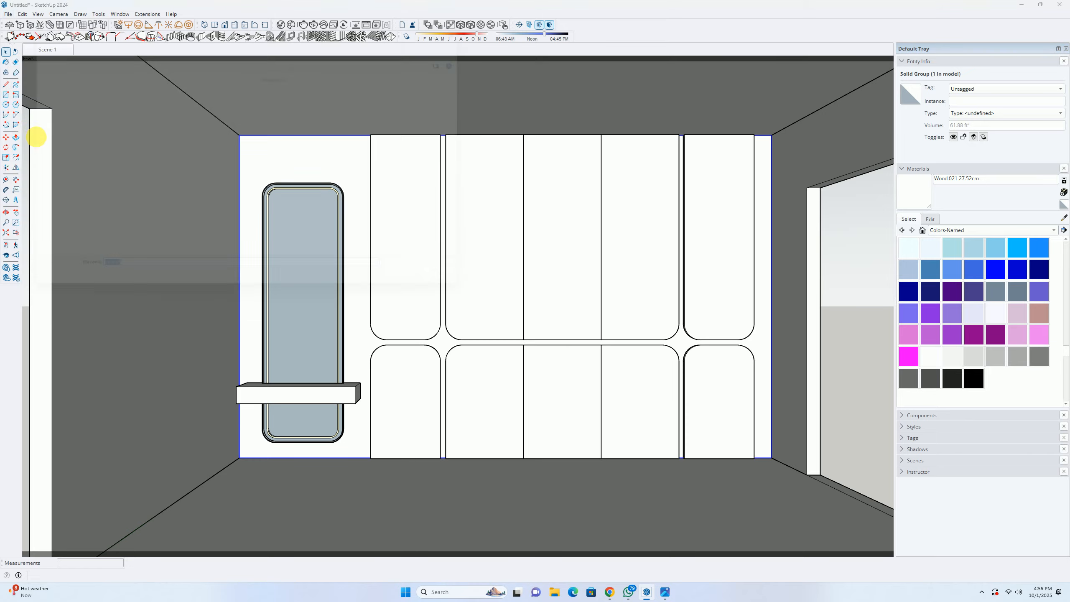
click(98, 95)
click(438, 295)
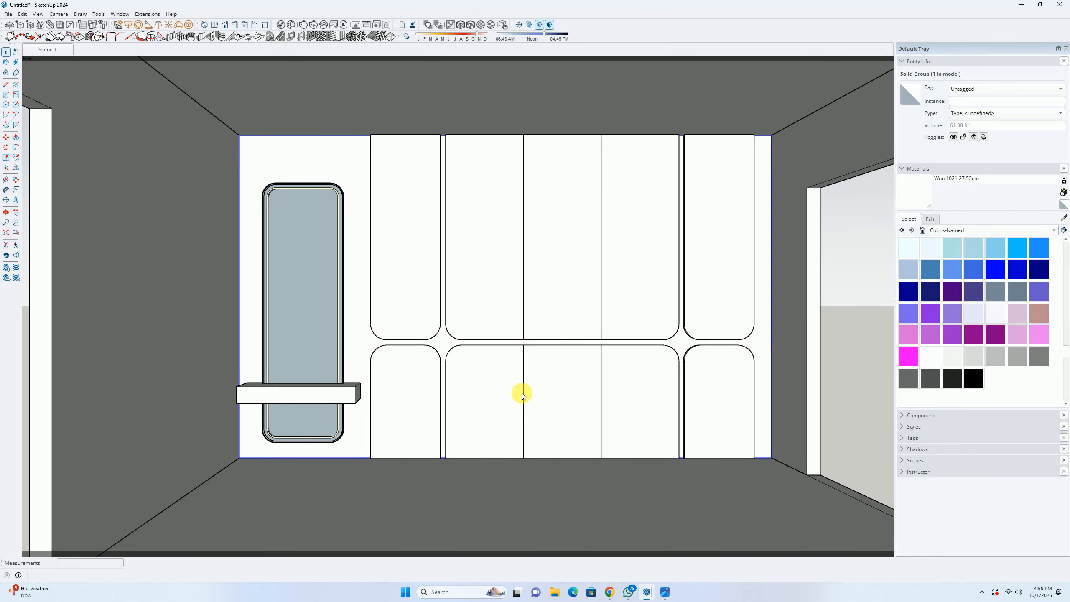
Step: Place the imported bed model next to the room
scroll(528, 447, down, 5)
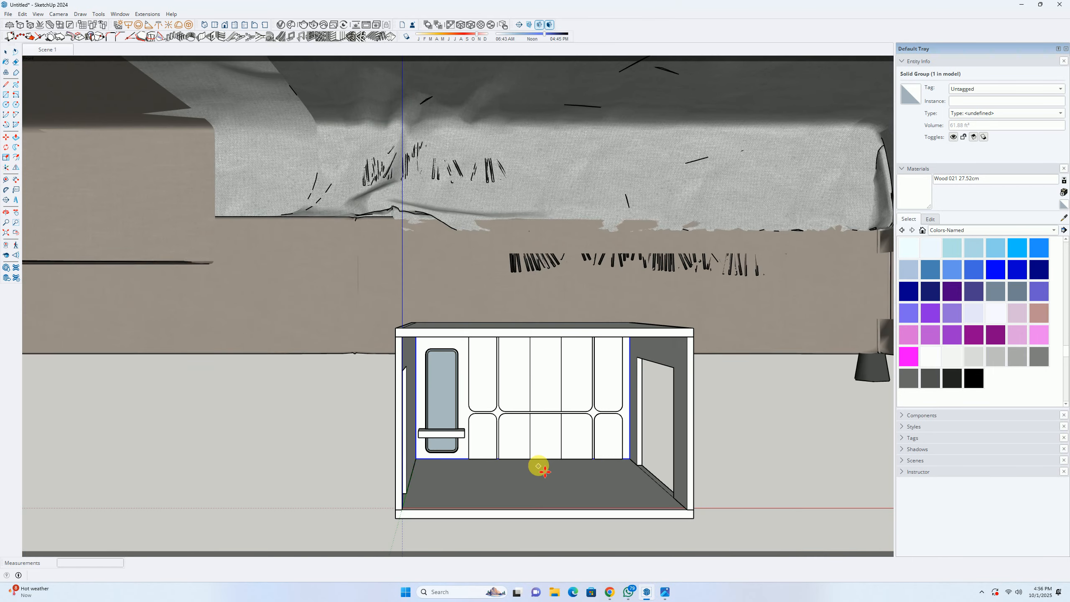
scroll(539, 466, down, 2)
middle_drag(528, 454, 420, 404)
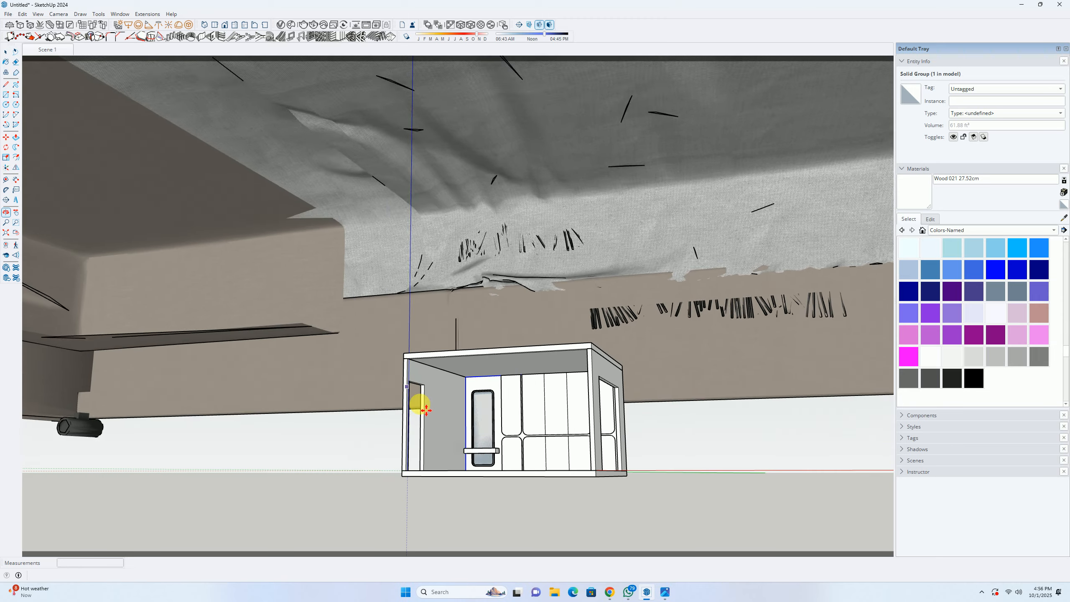
middle_drag(507, 466, 442, 497)
scroll(488, 476, down, 1)
click(489, 468)
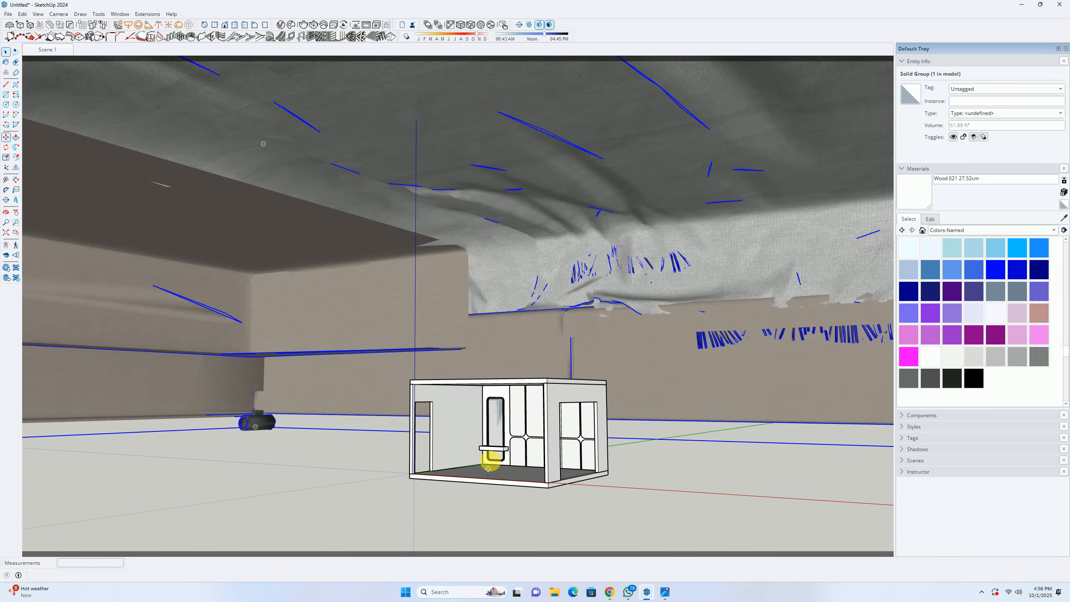
Step: Scale the oversized bed component down uniformly to about the size of the room
click(6, 232)
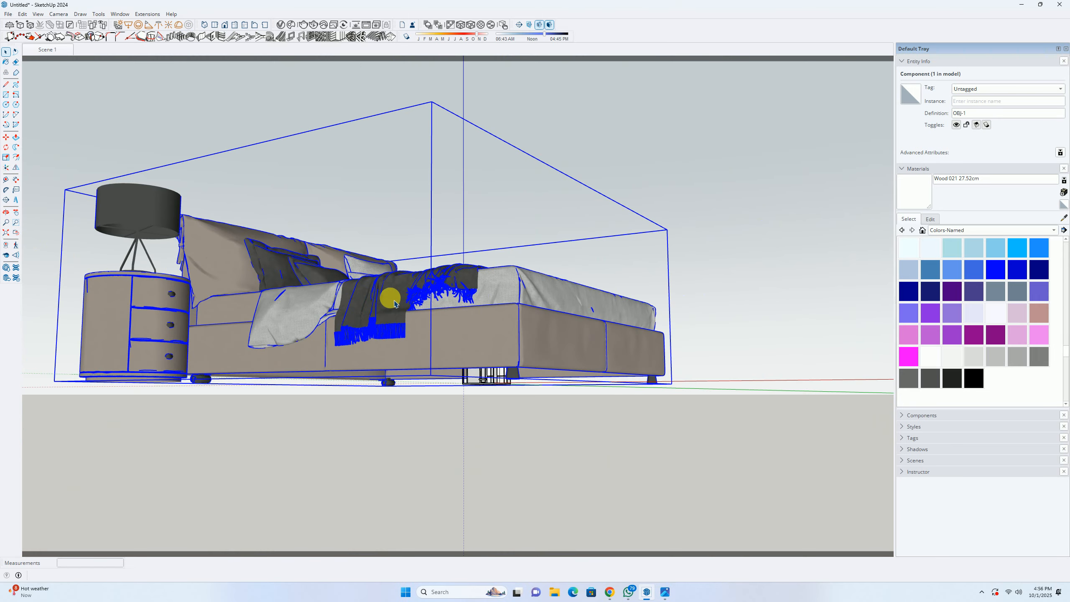
middle_drag(390, 364, 607, 447)
key(s)
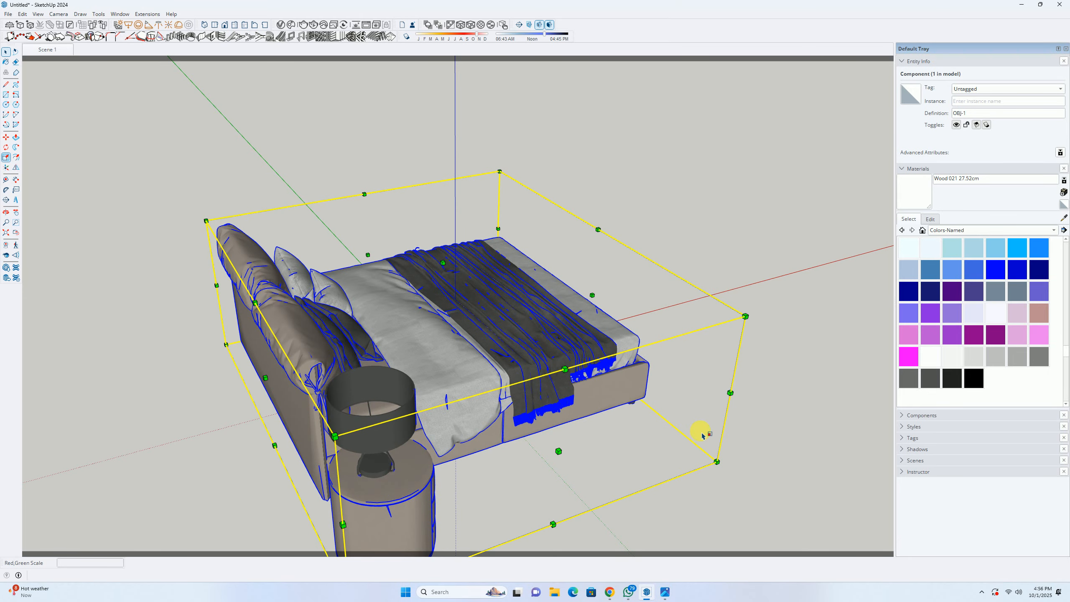
drag(744, 315, 263, 355)
scroll(261, 357, up, 3)
scroll(258, 374, up, 1)
Step: Move the bed by its lower bounding-box corner onto the room's floor near the open front edge
key(m)
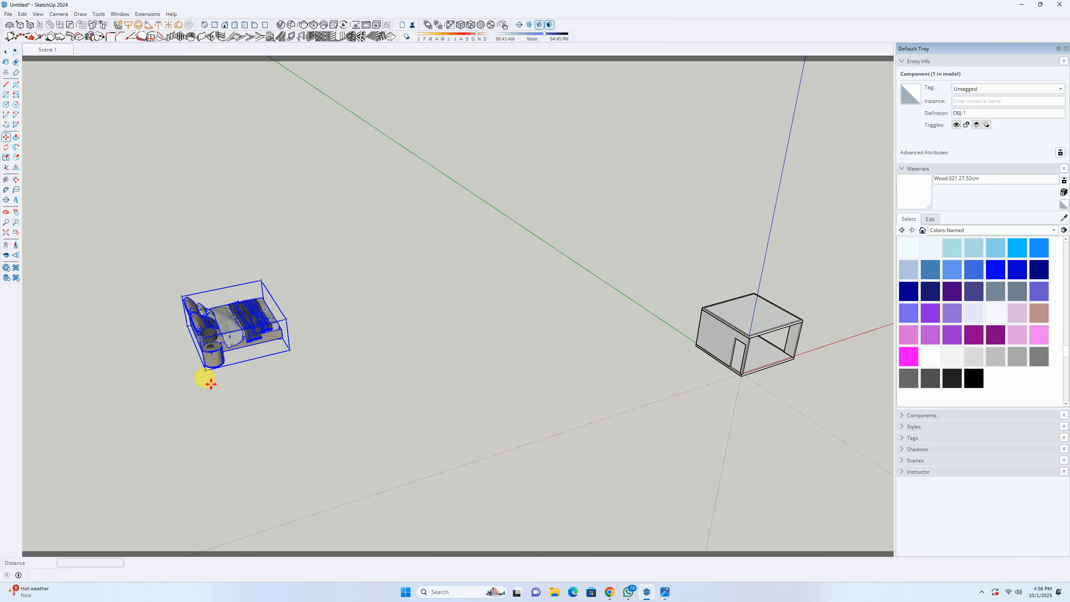
click(206, 373)
shift+middle_drag(639, 443, 295, 394)
scroll(367, 311, up, 6)
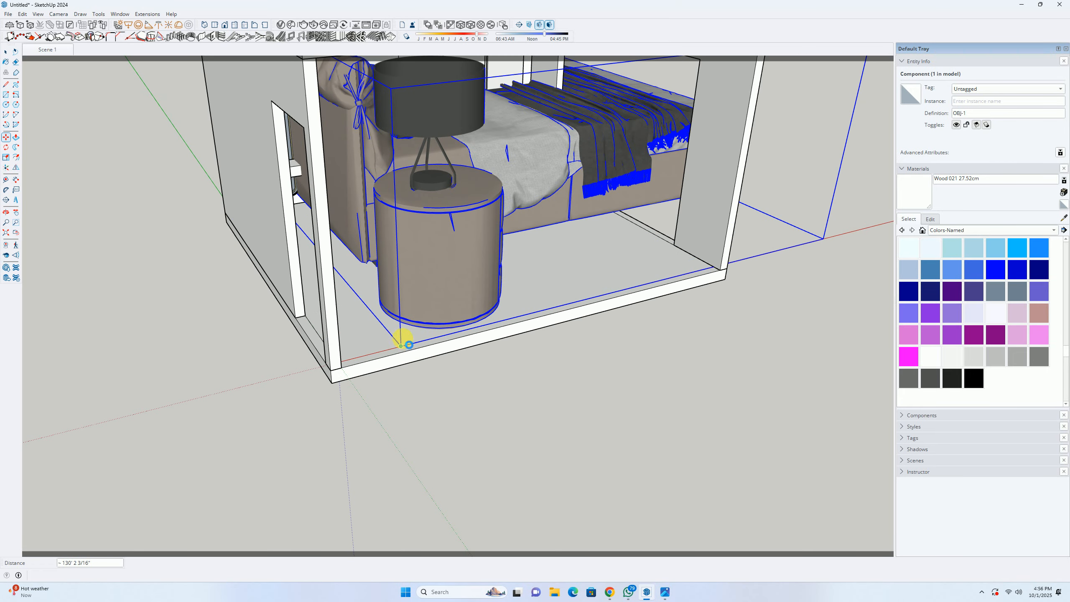
click(404, 402)
scroll(422, 319, down, 4)
Step: Scale the bed component uniformly by about 0.34 so it fits inside the room
key(s)
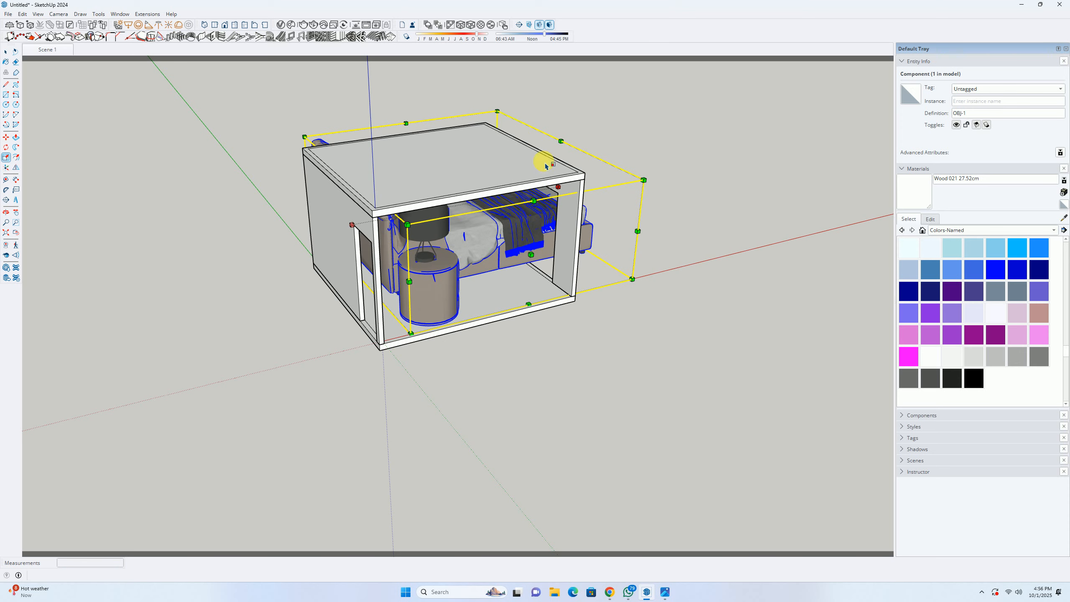
drag(498, 111, 478, 251)
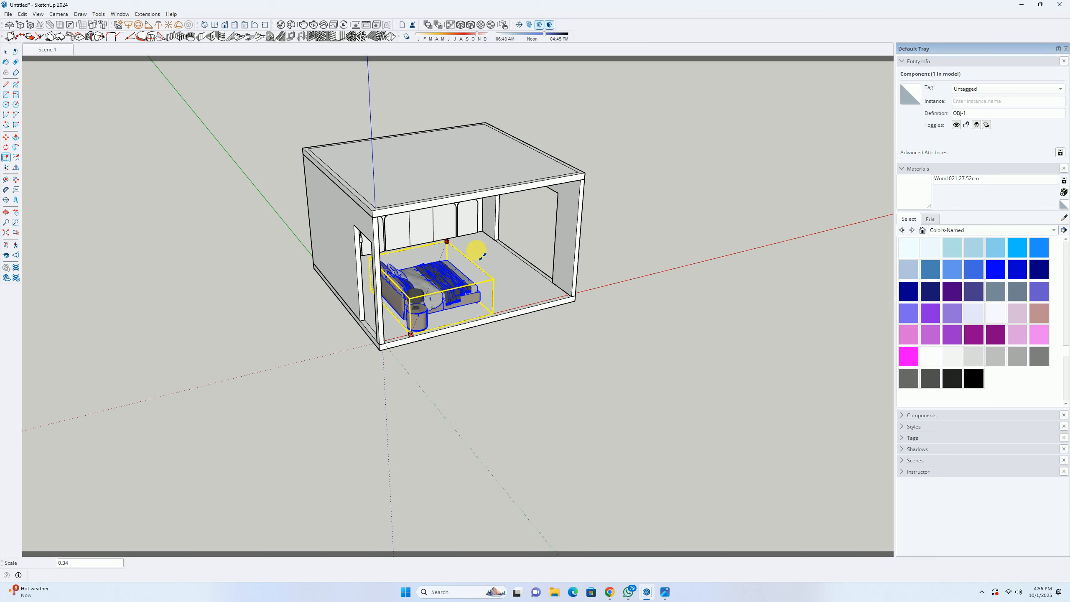
scroll(450, 296, up, 6)
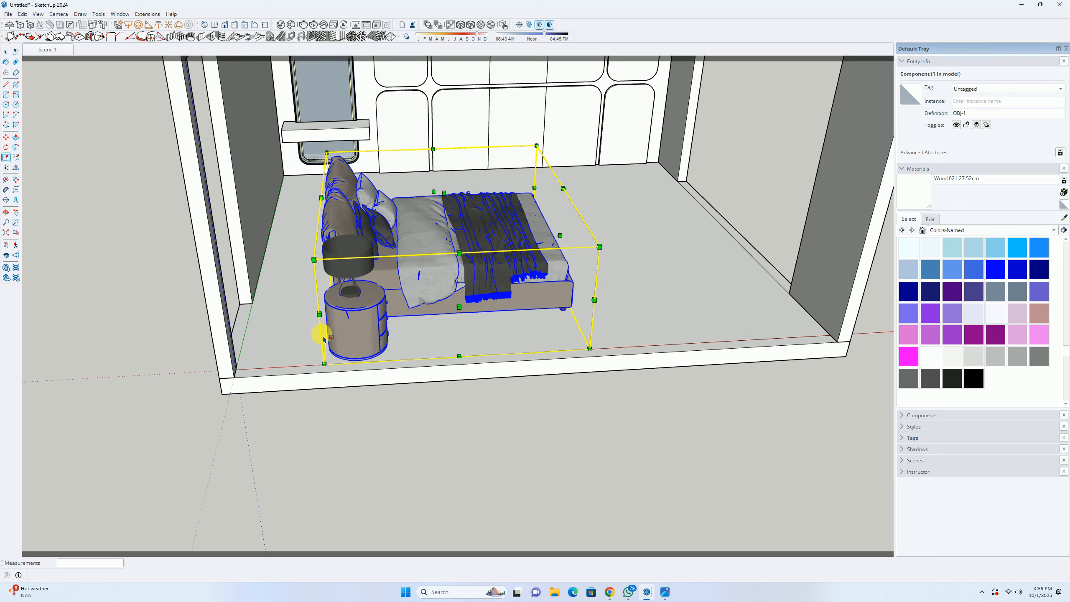
Step: Measure the length of the bed component along its lower edge
key(t)
scroll(350, 331, up, 2)
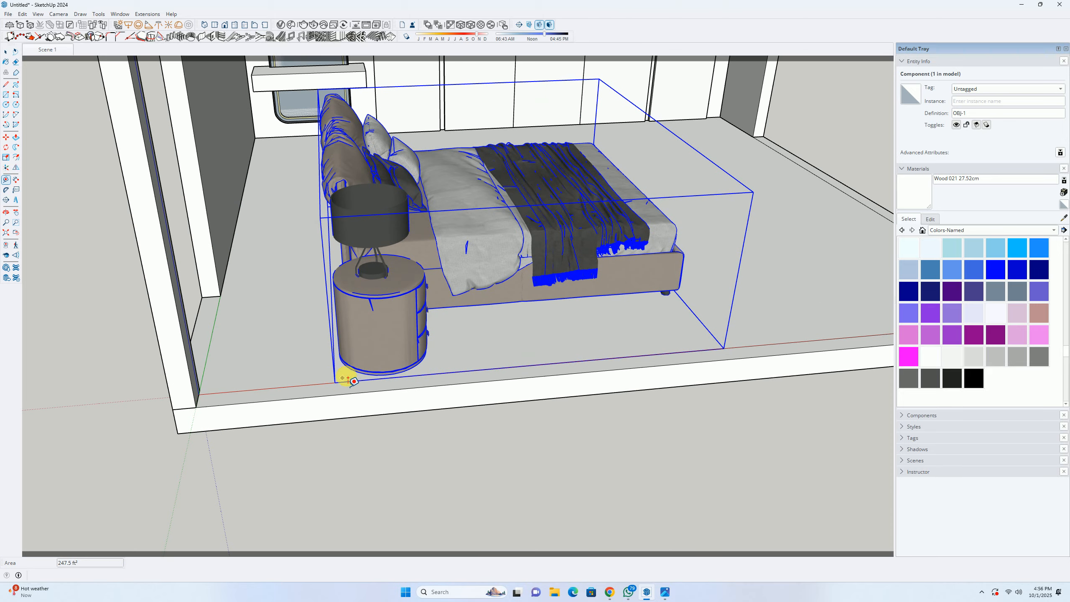
middle_drag(353, 381, 270, 318)
scroll(263, 307, up, 2)
click(258, 295)
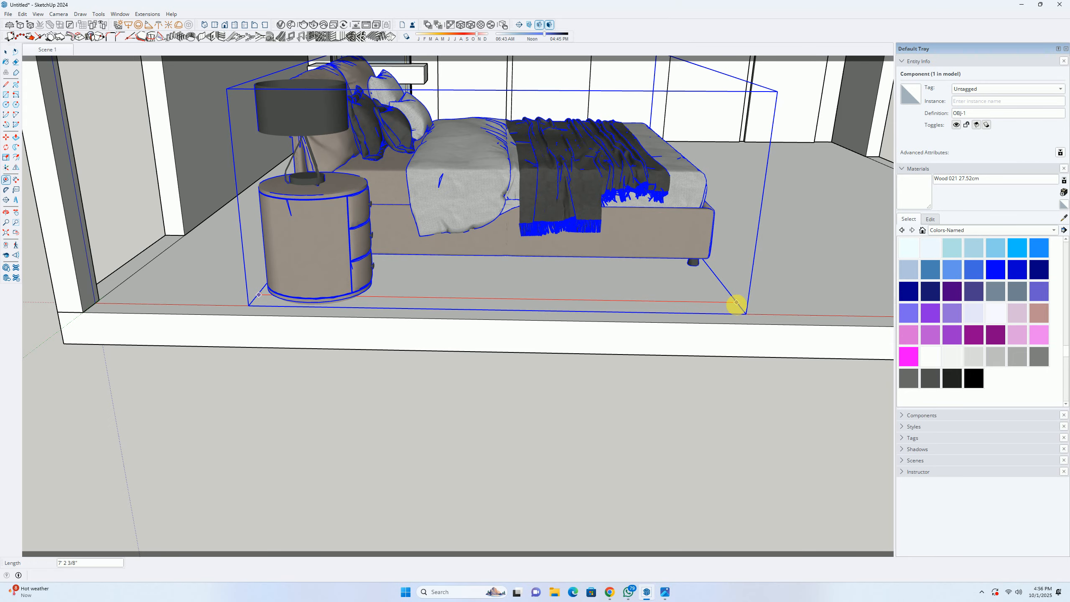
middle_drag(736, 303, 499, 277)
middle_drag(656, 308, 465, 340)
Step: Measure the width of the bed frame across its foot end
key(space)
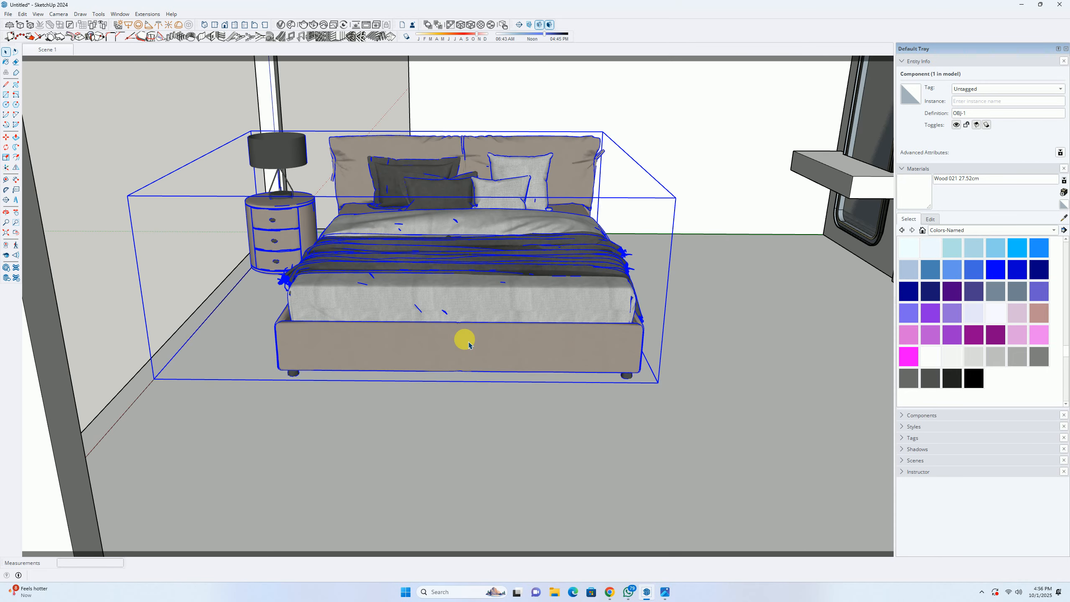
middle_drag(552, 344, 512, 348)
key(t)
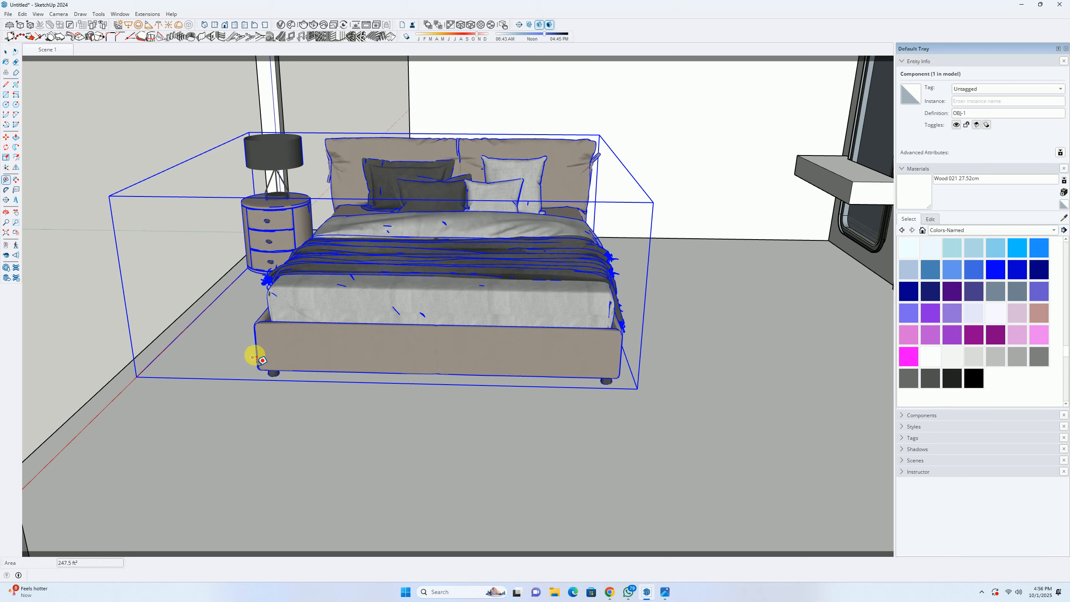
click(257, 348)
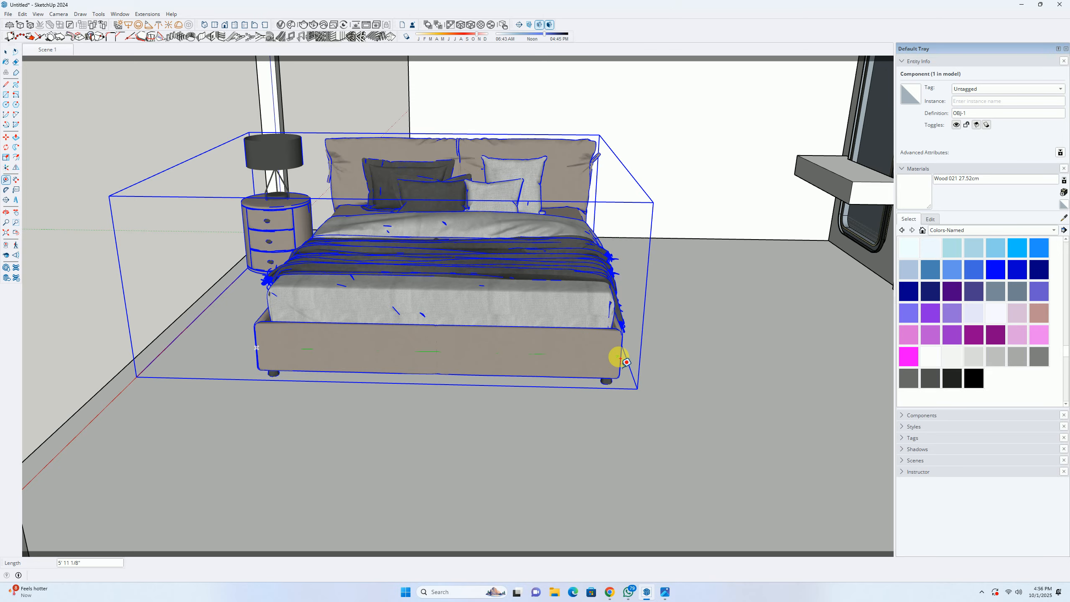
key(space)
scroll(623, 360, down, 2)
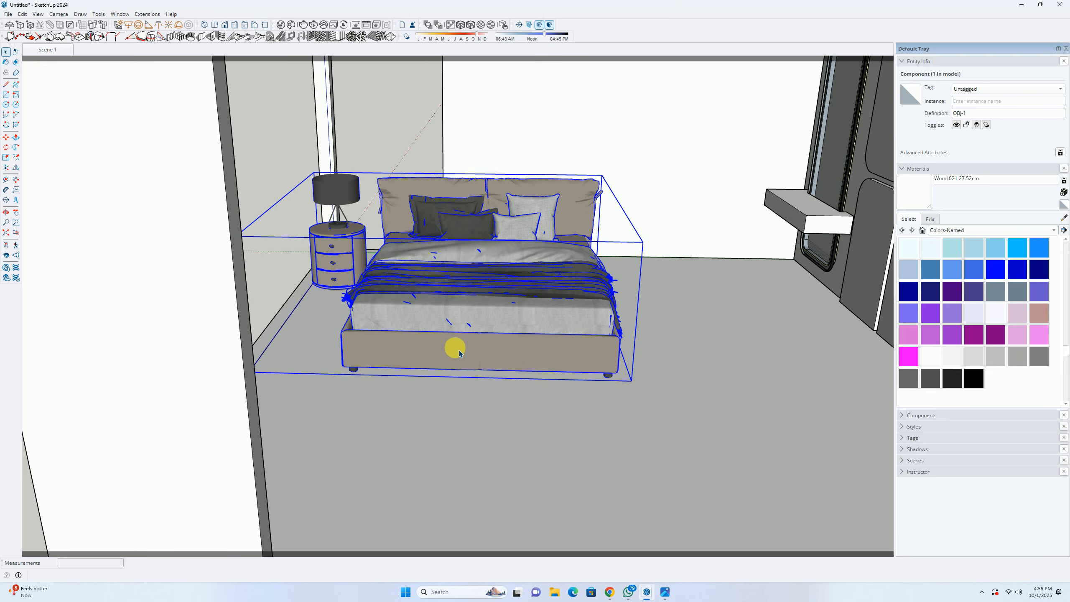
Step: Delete the round nightstand and its lamp from inside the bed component
middle_drag(459, 349, 933, 357)
click(547, 292)
double_click(551, 295)
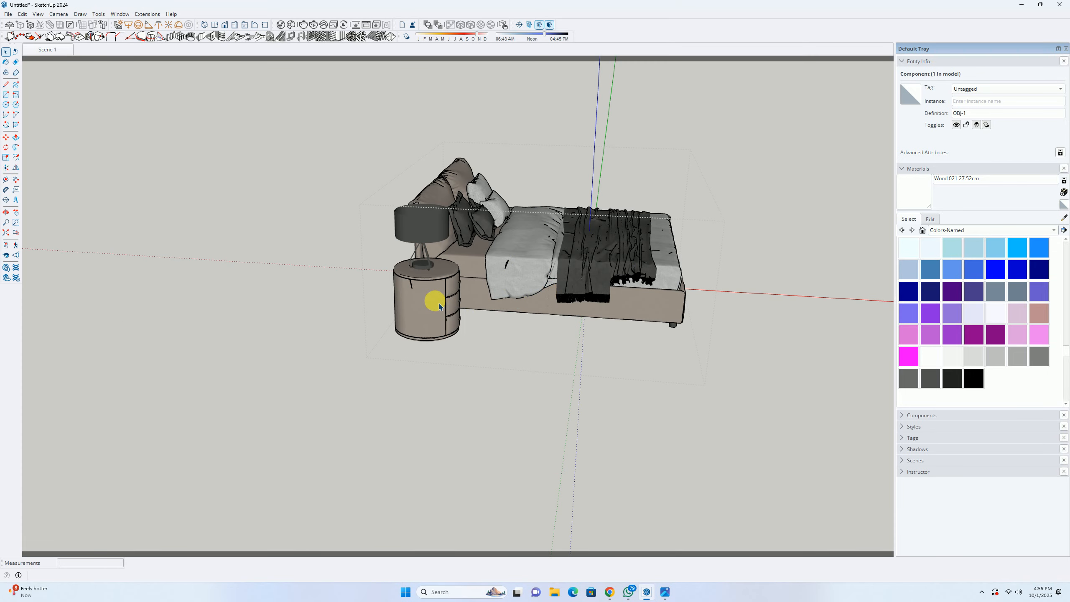
middle_drag(321, 304, 431, 332)
click(461, 326)
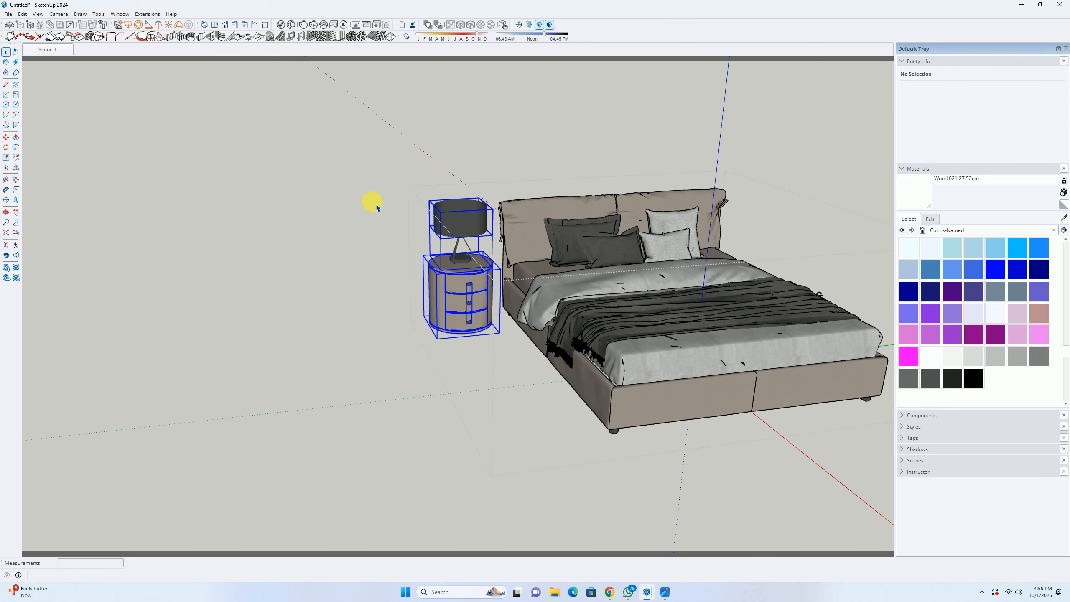
key(Delete)
key(Escape)
Step: Rotate the bed about its lower headboard corner so the headboard faces the paneled wall
scroll(578, 325, down, 1)
scroll(560, 331, down, 3)
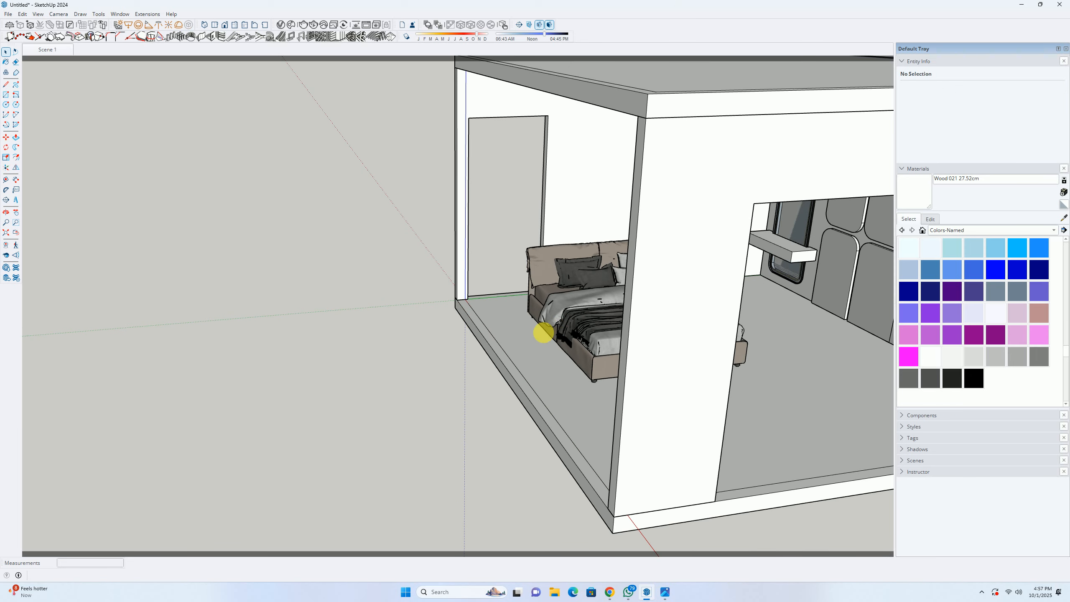
scroll(602, 297, down, 2)
click(573, 298)
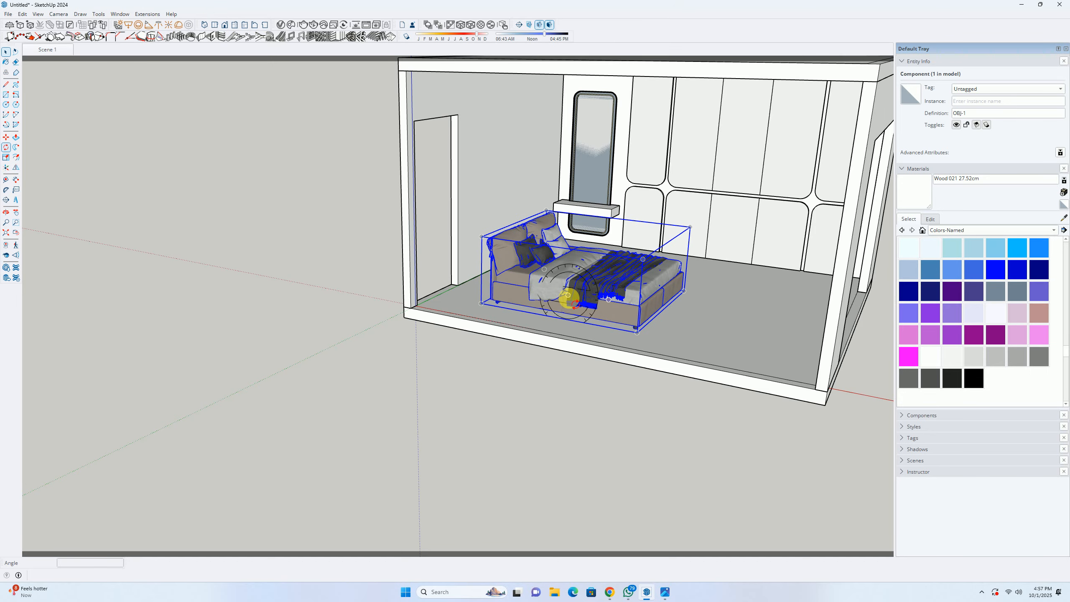
key(q)
scroll(473, 298, up, 2)
click(480, 301)
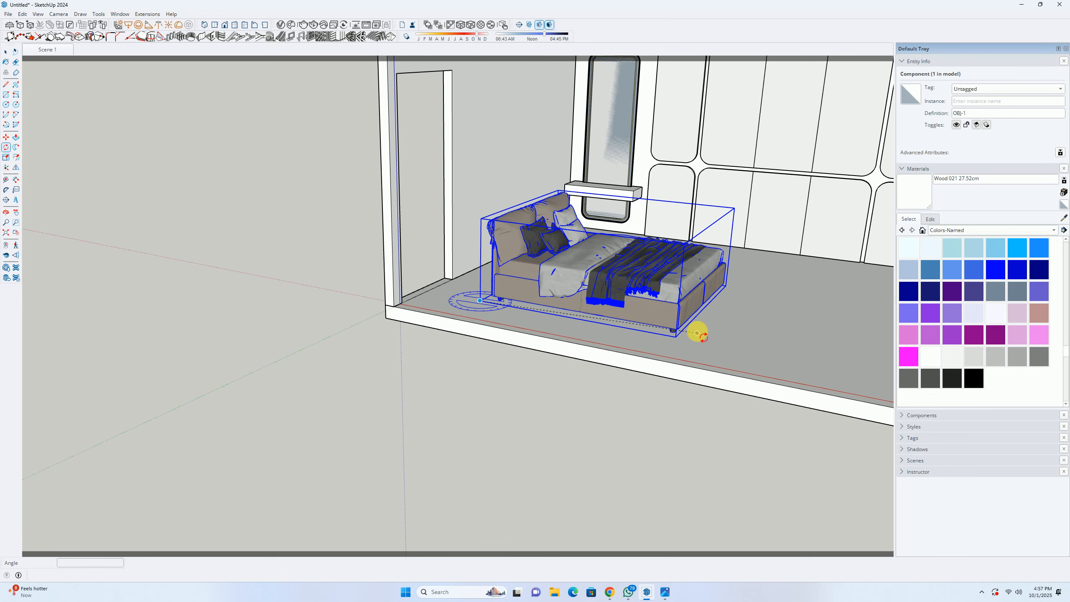
click(663, 335)
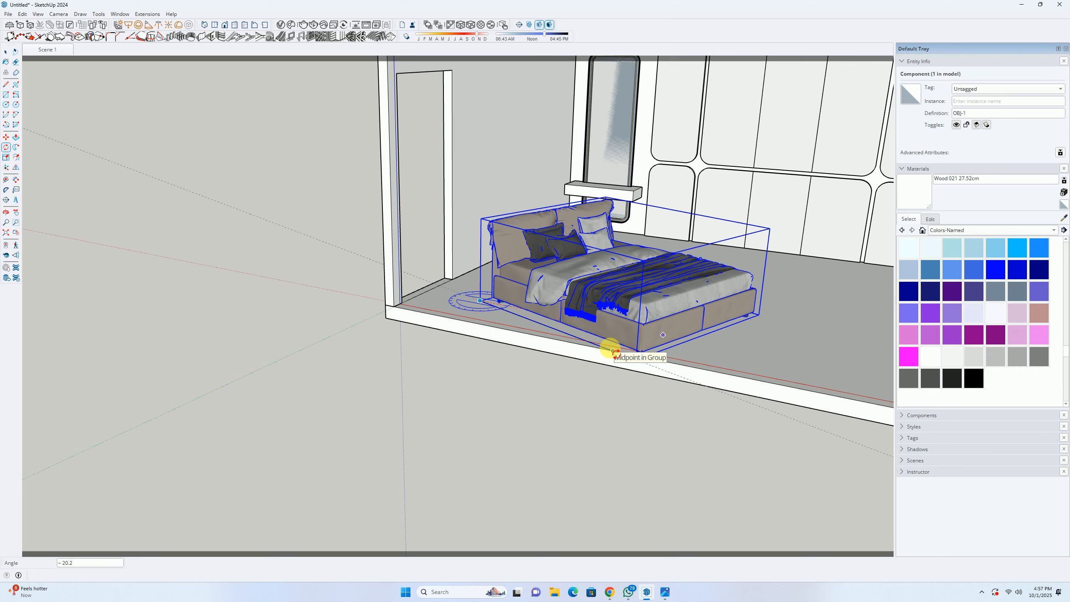
key(Return)
Step: Move the bed from the midpoint of its headboard edge against the middle of the paneled wall
middle_drag(676, 343, 297, 290)
scroll(296, 289, up, 3)
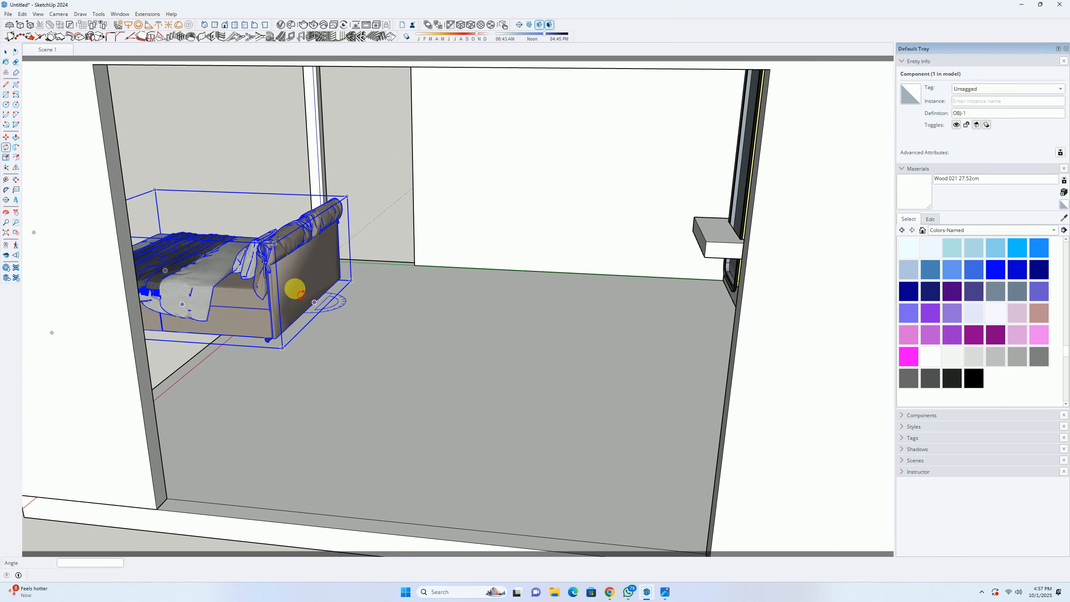
key(m)
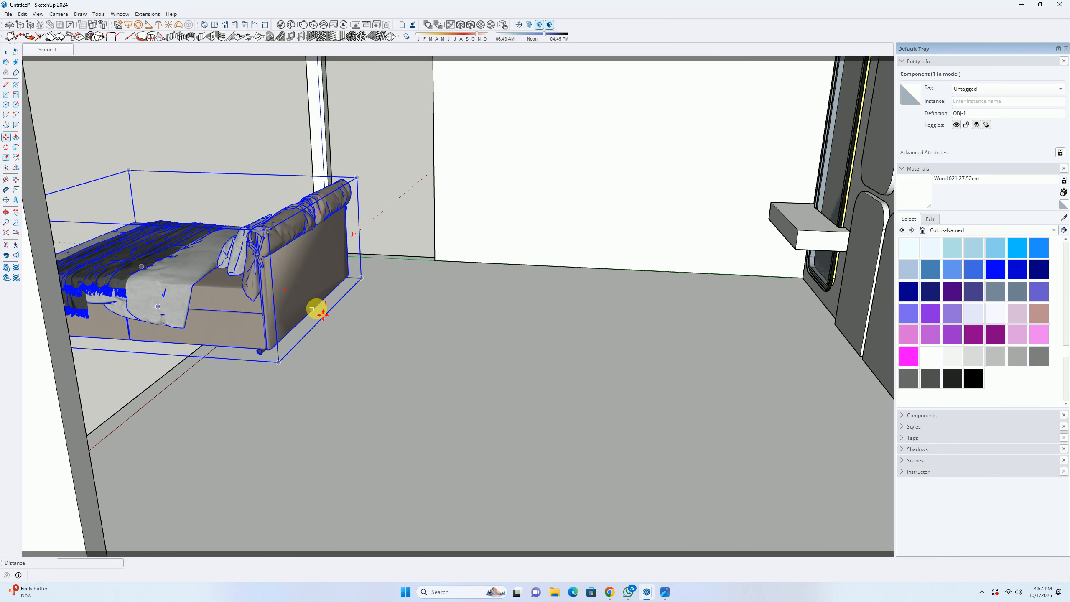
click(318, 304)
middle_drag(399, 322, 884, 353)
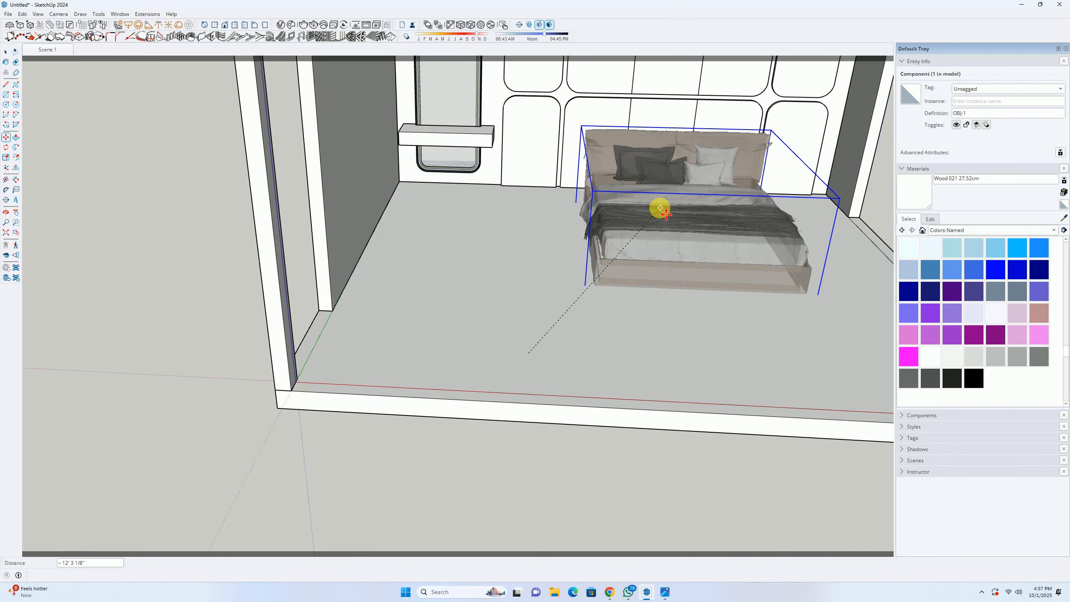
scroll(657, 273, up, 2)
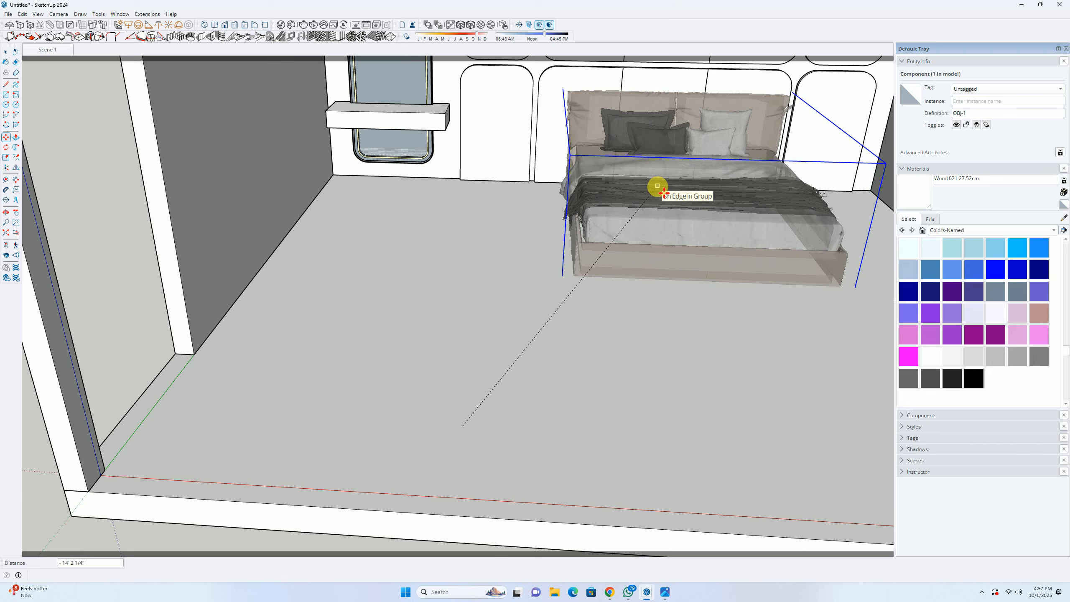
scroll(645, 169, up, 5)
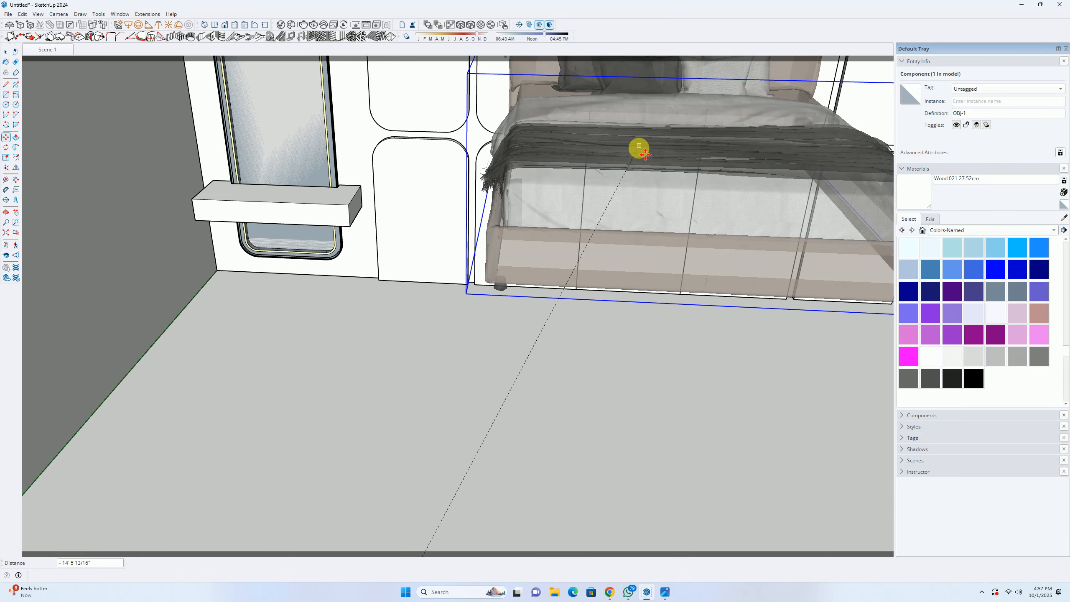
click(646, 148)
Step: Lower the bed by its bottom corner onto the room's floor
scroll(652, 200, down, 2)
middle_drag(652, 200, 465, 137)
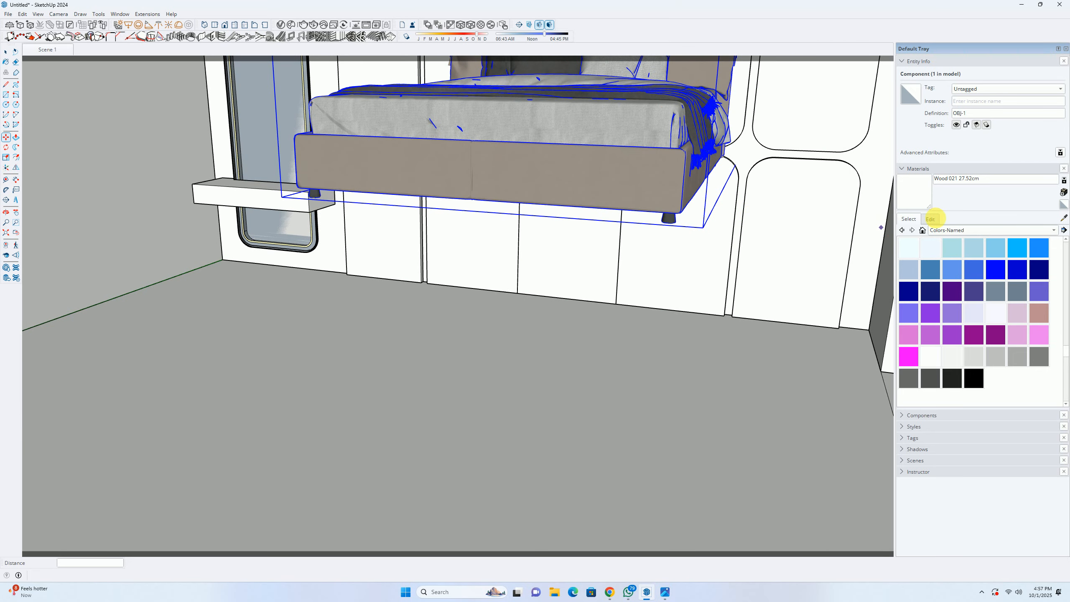
click(703, 228)
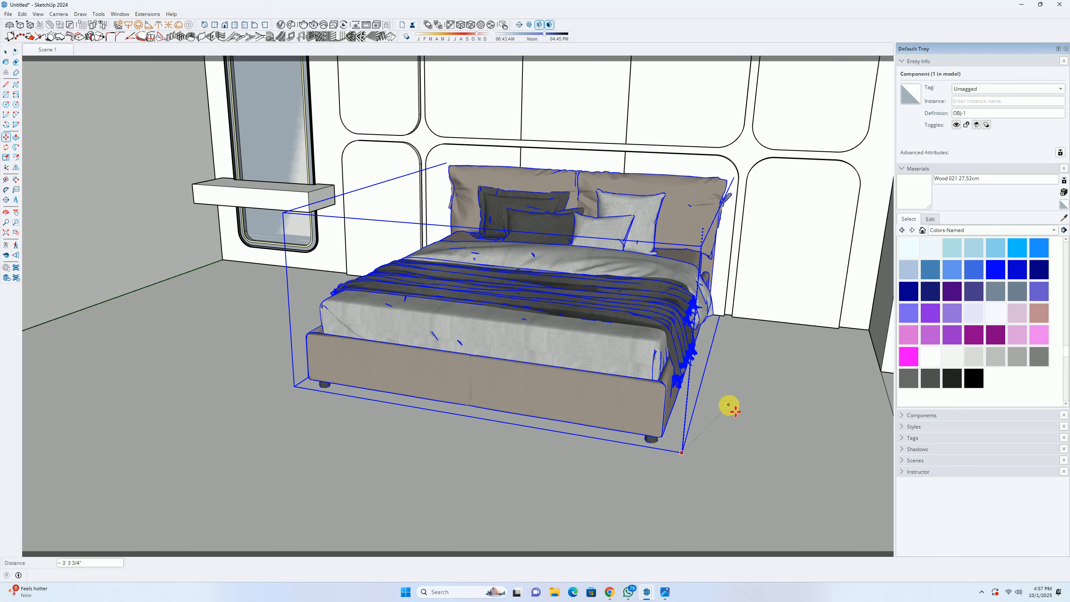
middle_drag(720, 344, 487, 291)
Step: Move the bed a short distance away from the paneled wall, along the direction of its side rail
scroll(572, 311, up, 1)
click(636, 352)
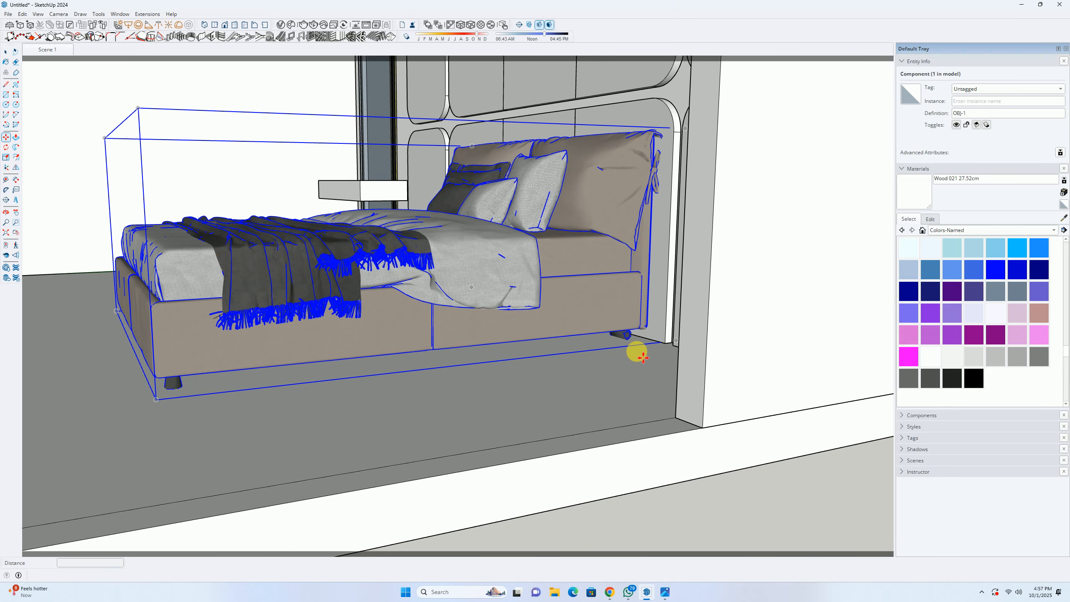
click(643, 357)
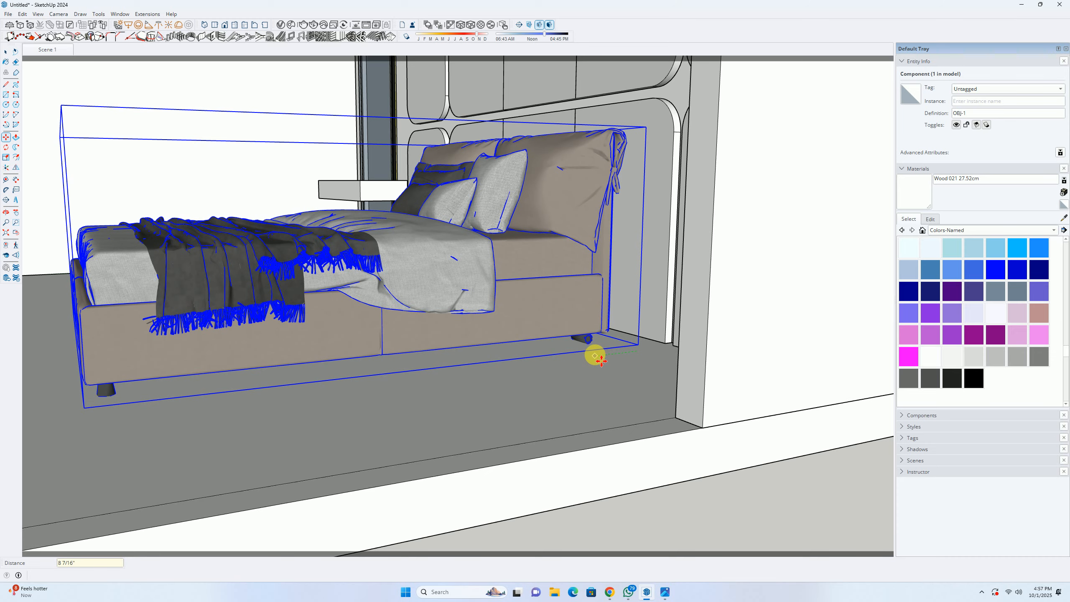
text(25)
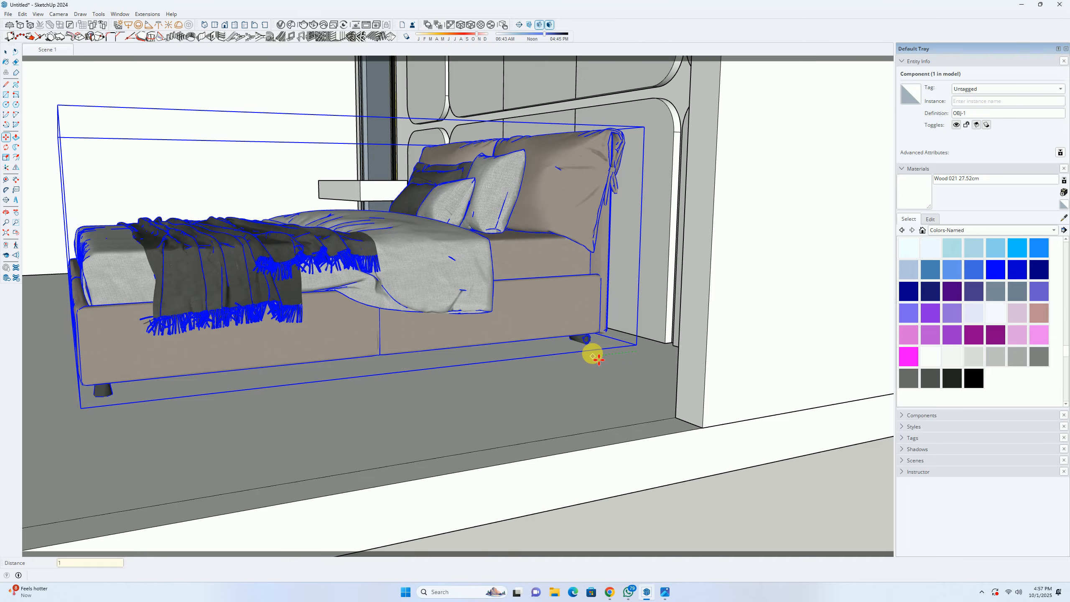
key(Return)
Step: Deselect the bed and compare its placement in the front view of the room with the reference bedroom image
middle_drag(593, 292, 521, 270)
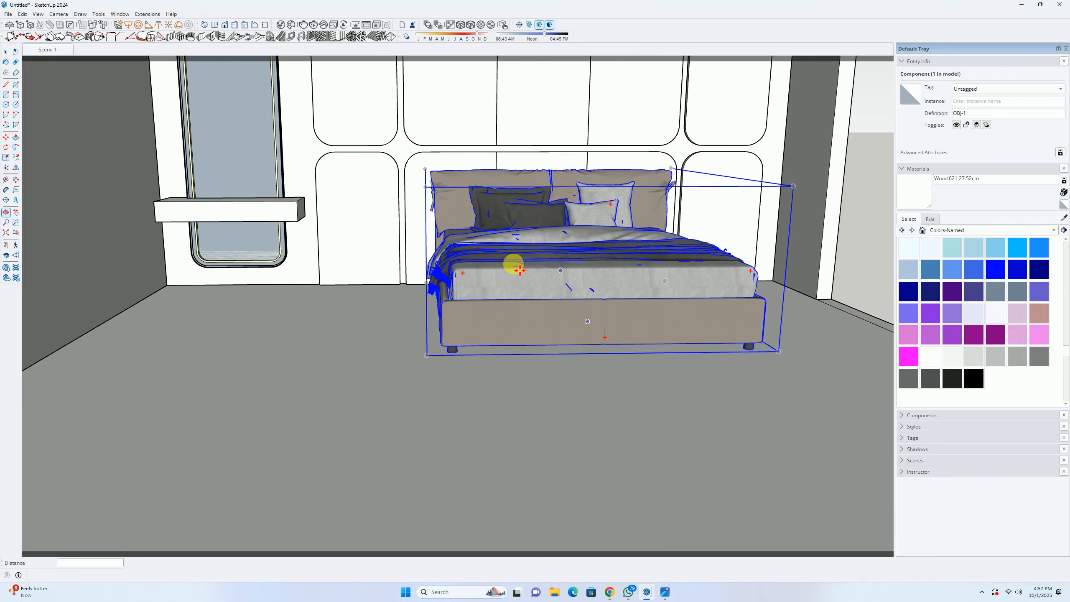
key(space)
scroll(520, 270, down, 6)
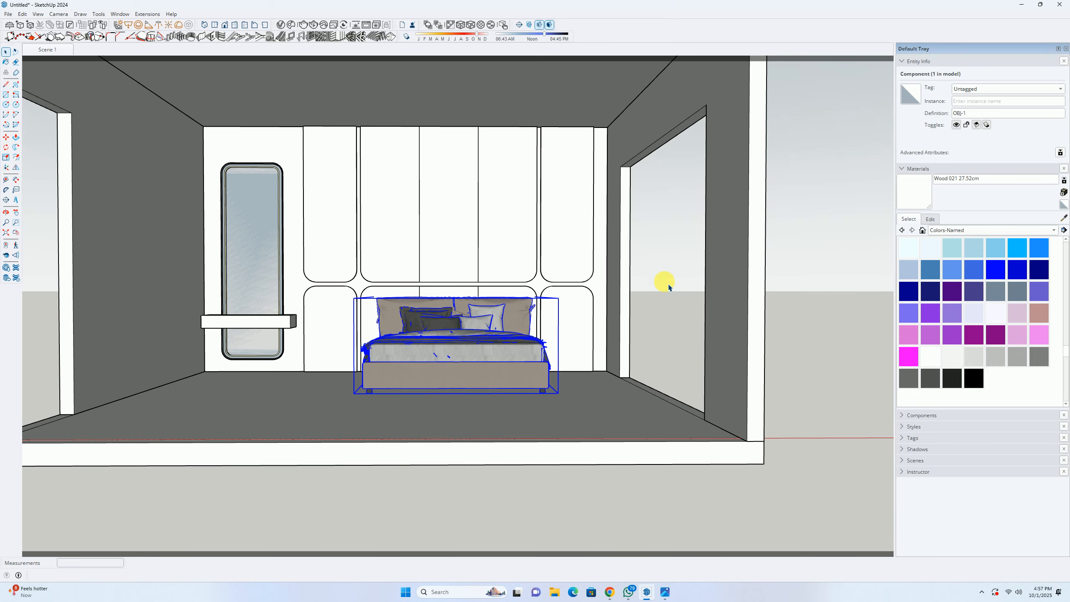
click(669, 287)
scroll(489, 354, up, 4)
shift+middle_drag(436, 330, 509, 354)
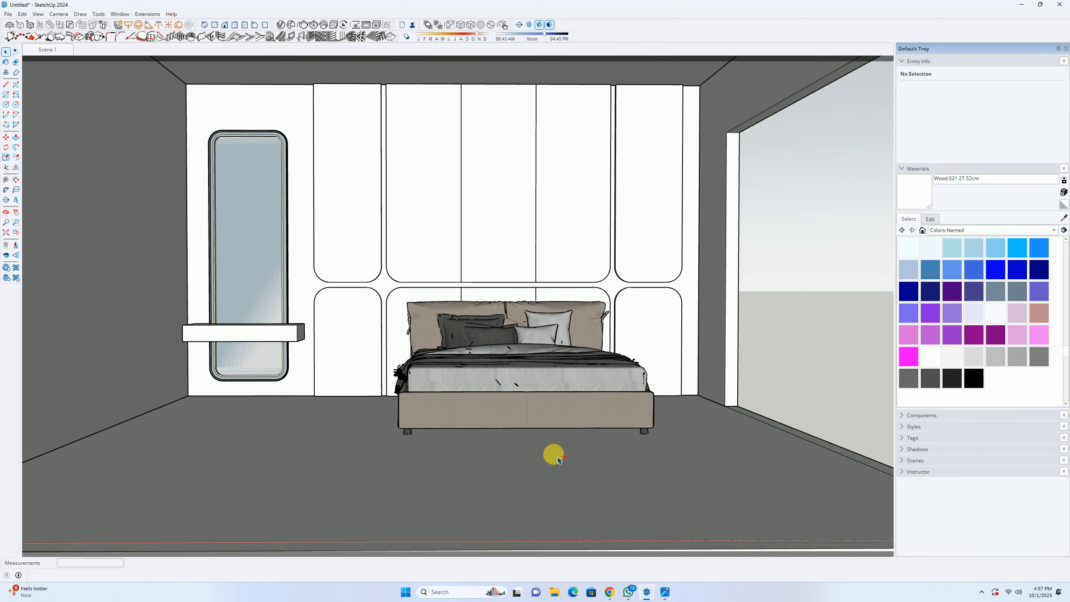
click(665, 592)
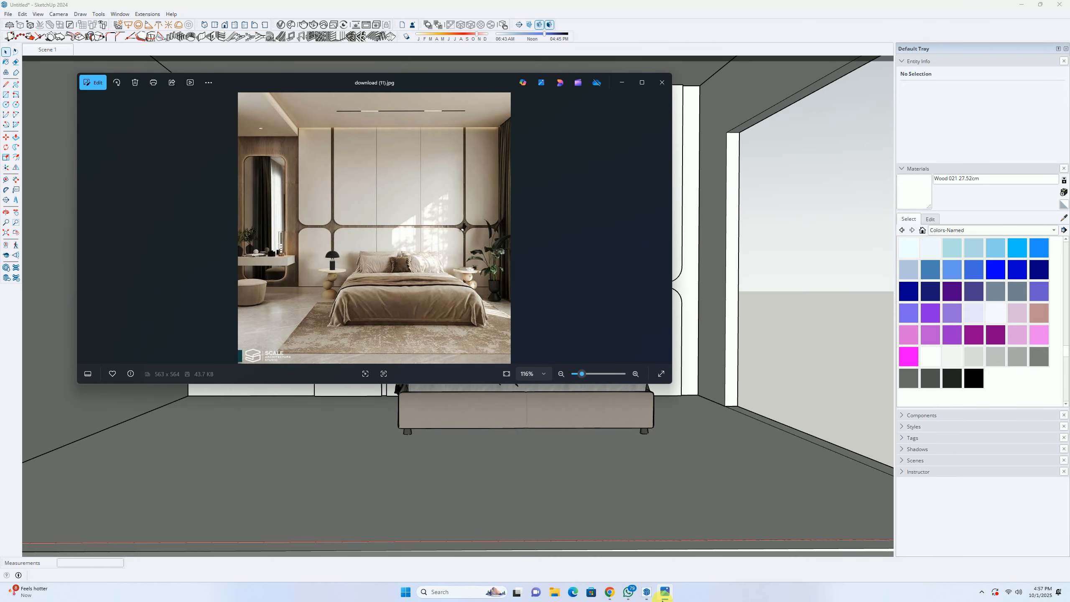
click(664, 593)
Step: Try shifting the bed 6" sideways along the paneled wall toward the mirror
click(495, 391)
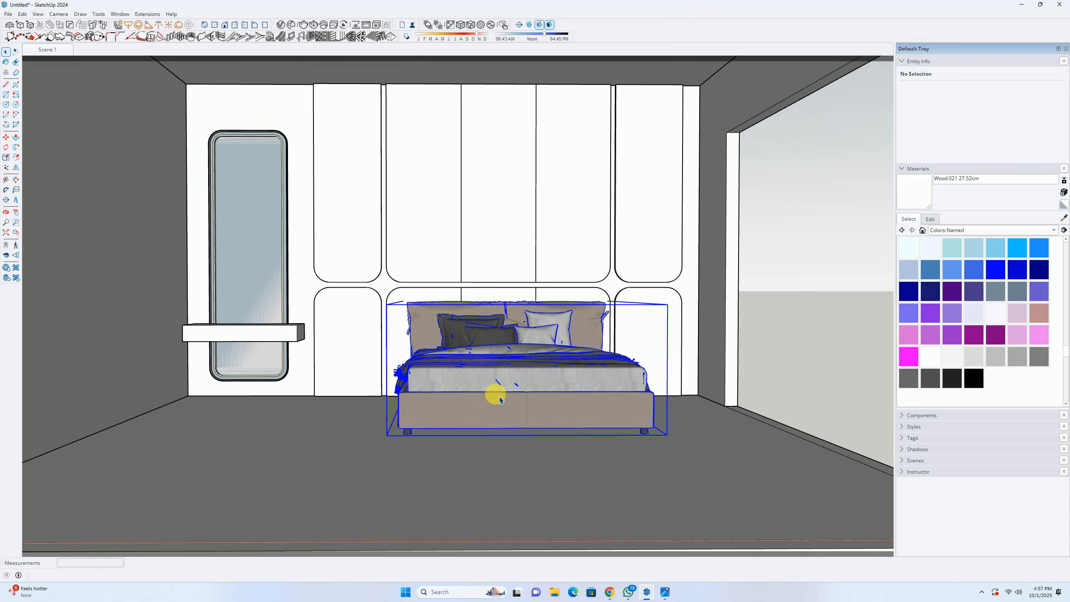
middle_drag(533, 439, 504, 511)
scroll(439, 329, up, 3)
key(m)
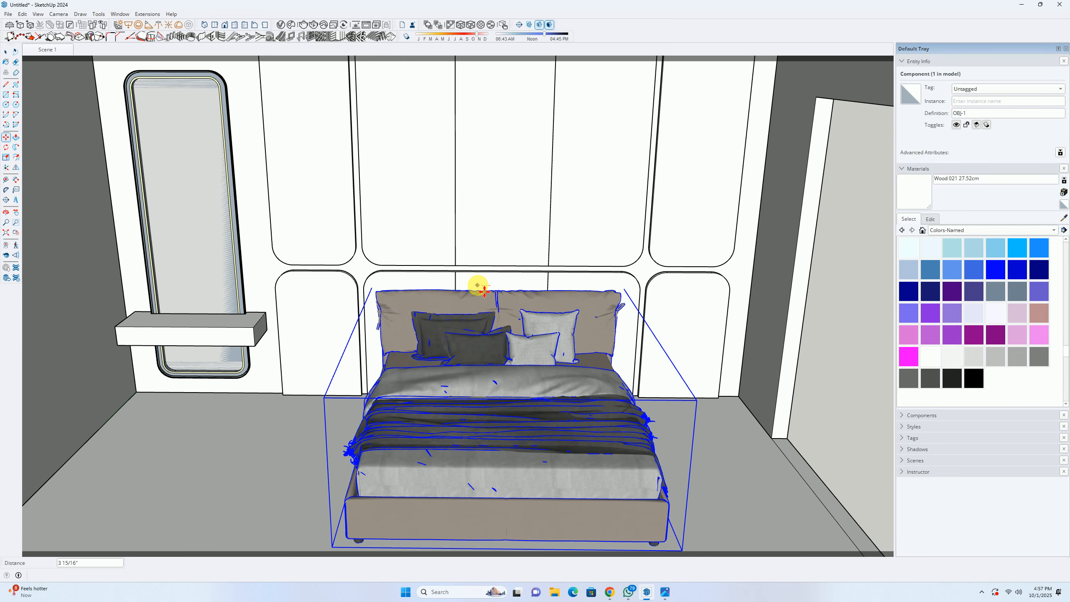
key(Return)
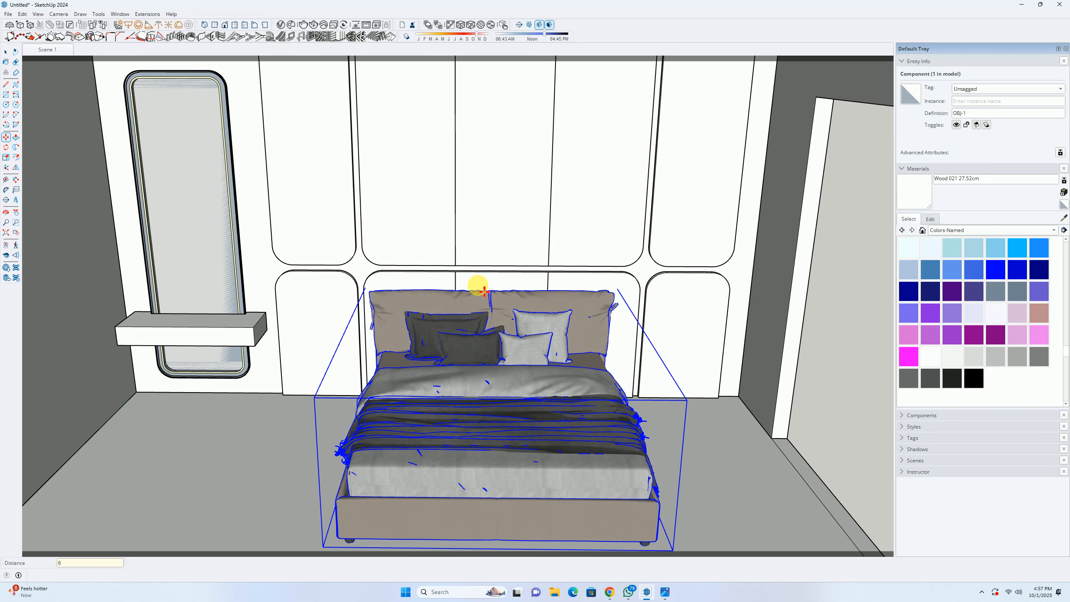
middle_drag(442, 294, 429, 254)
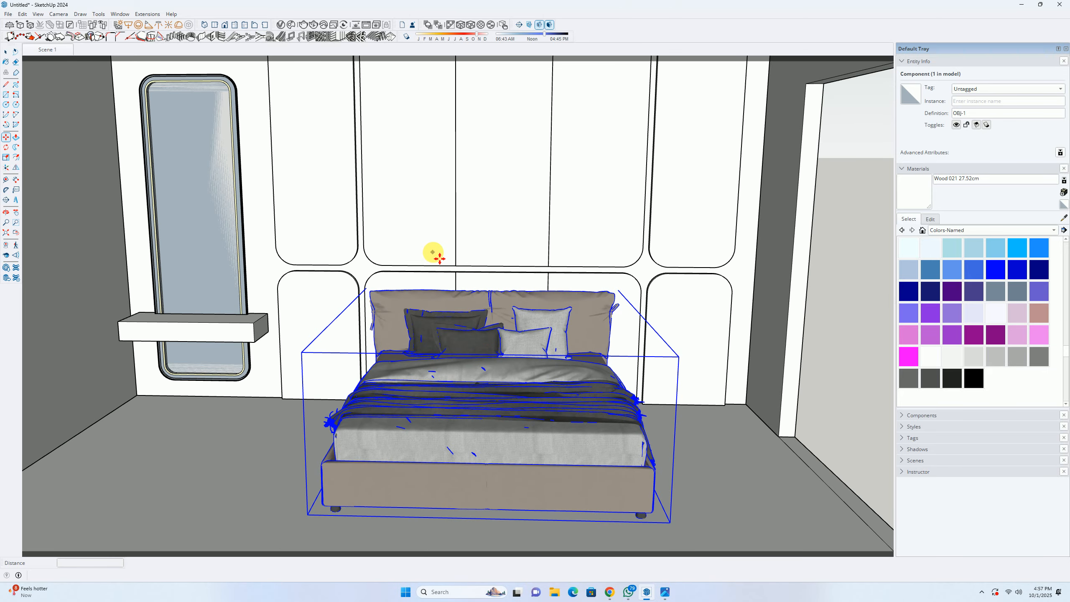
key(ctrl+z)
key(space)
click(813, 223)
click(817, 210)
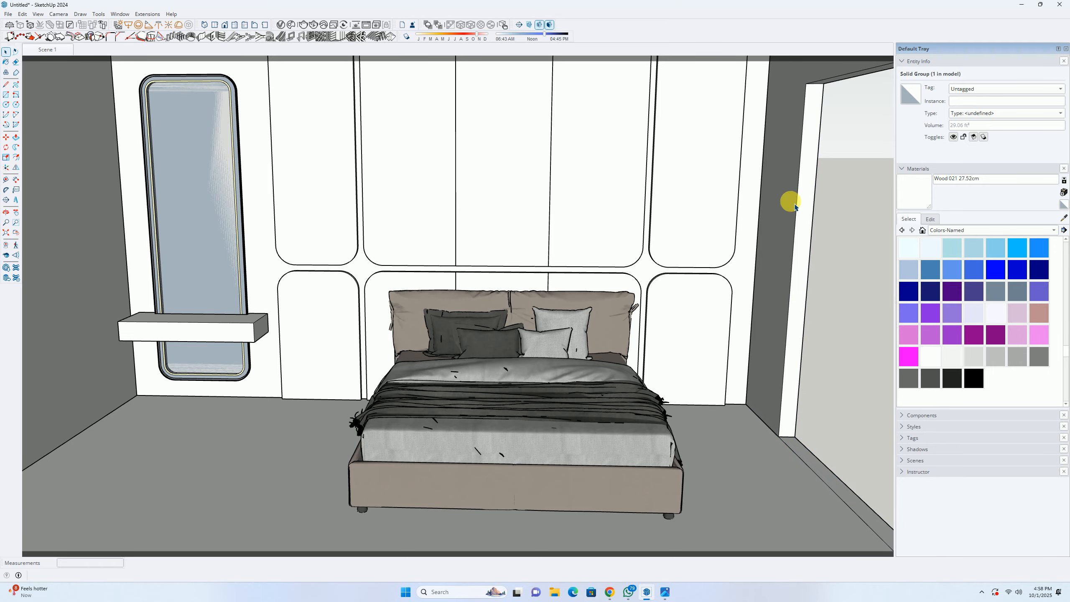
Step: Switch to 3D Warehouse in the browser and search for "side table"
mouse_move(609, 592)
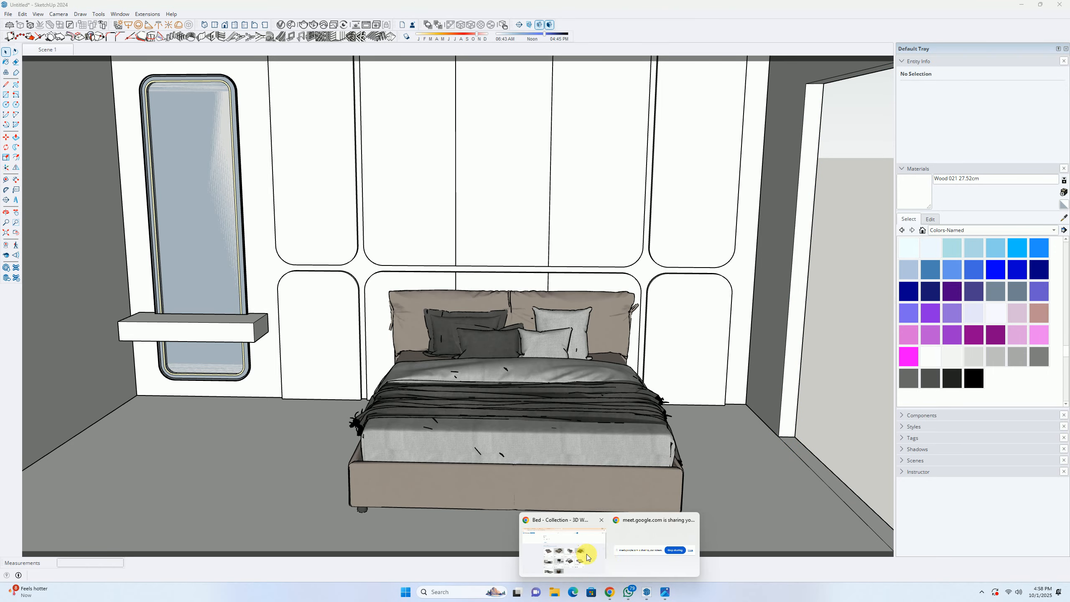
click(581, 554)
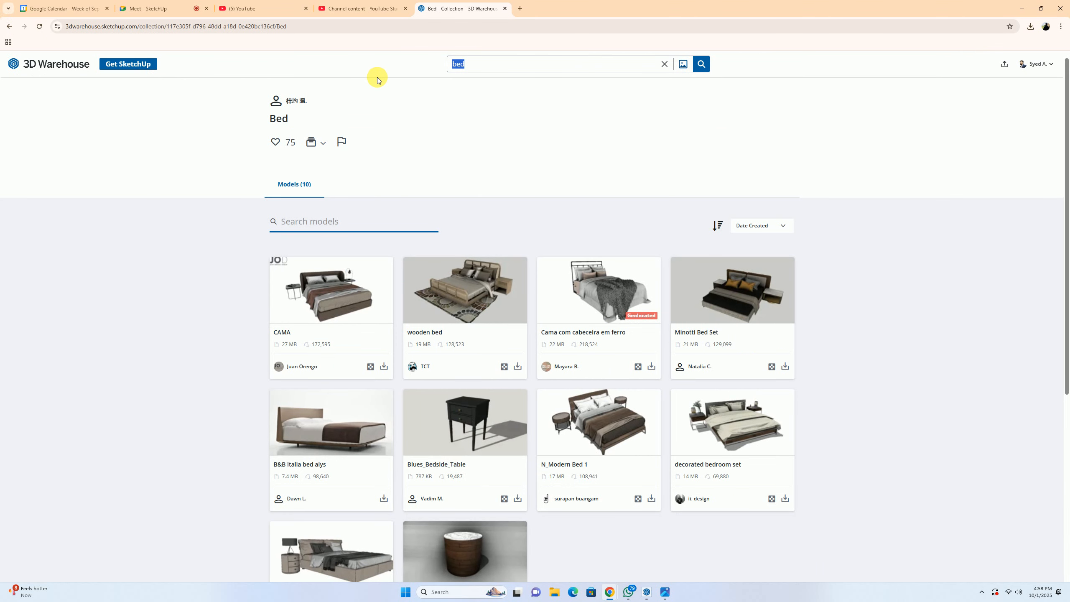
text(side table)
key(Return)
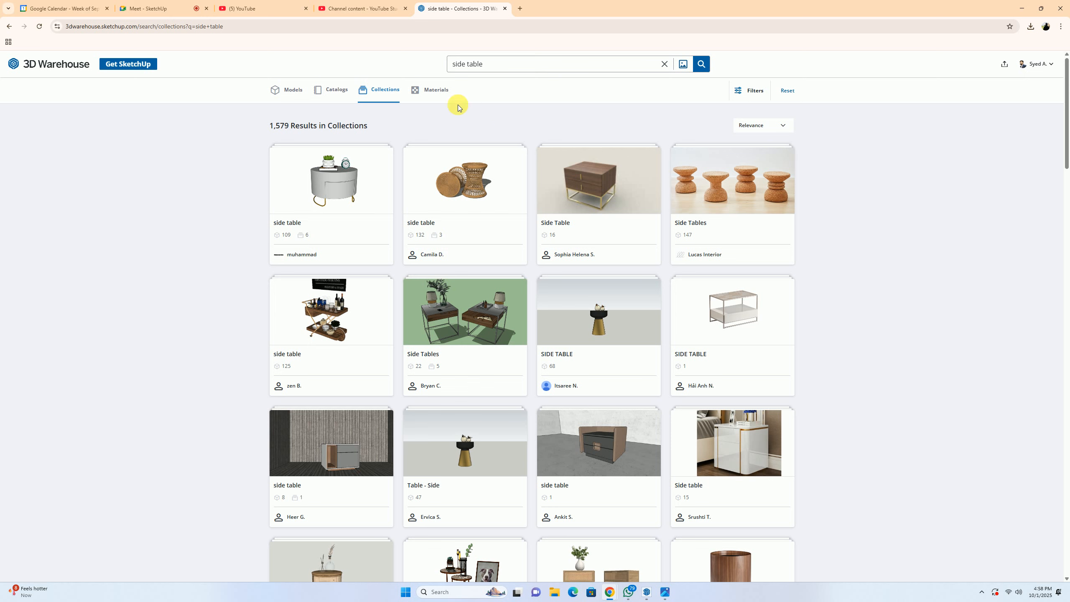
Step: Examine the side table collections in the search results for a design matching the reference bedroom
scroll(443, 200, down, 4)
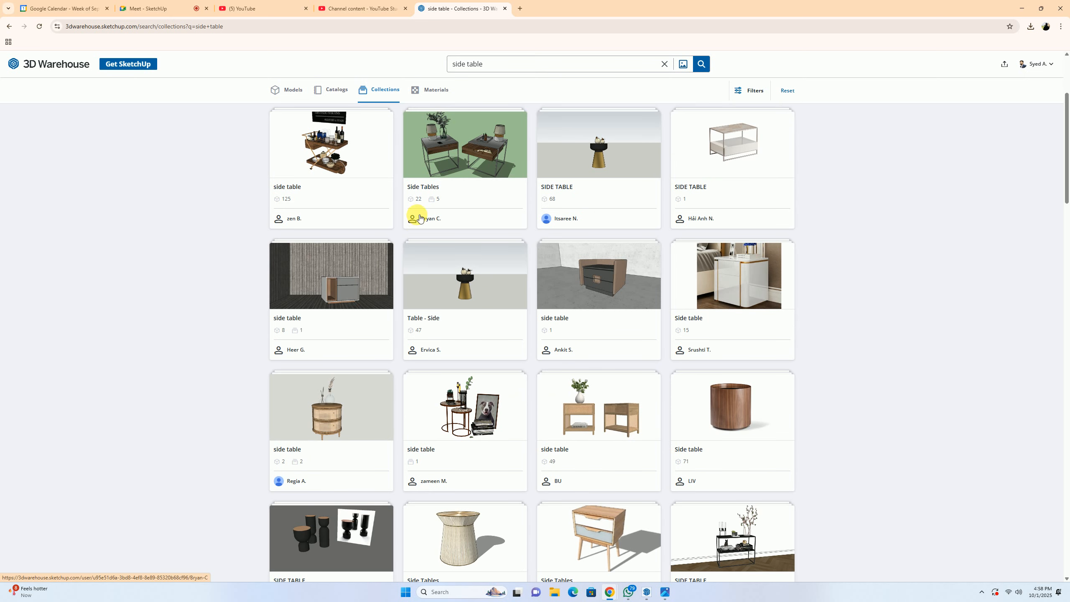
scroll(424, 214, down, 4)
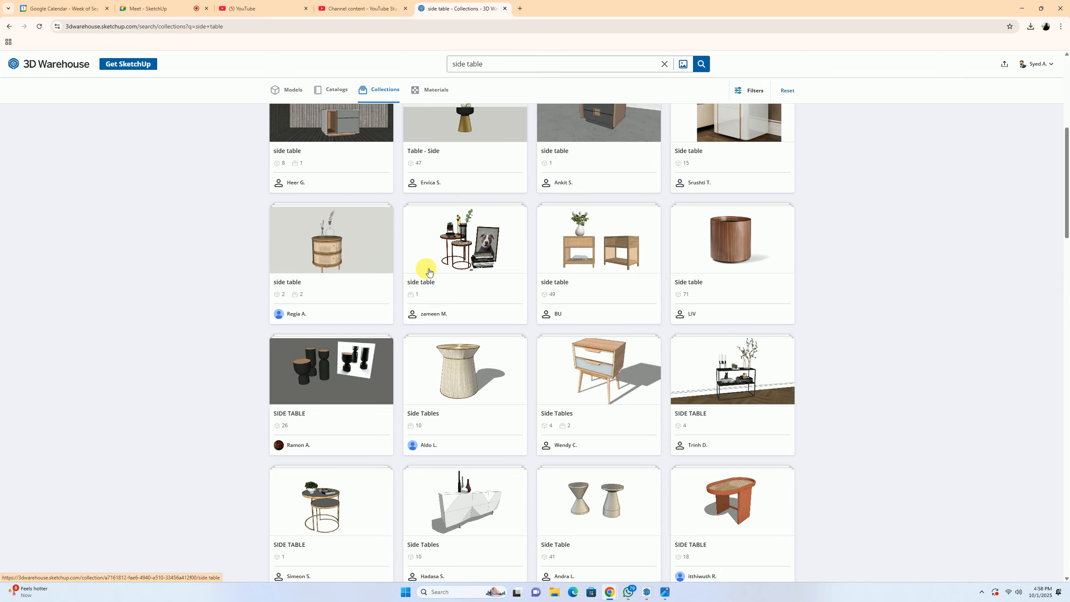
scroll(429, 274, down, 4)
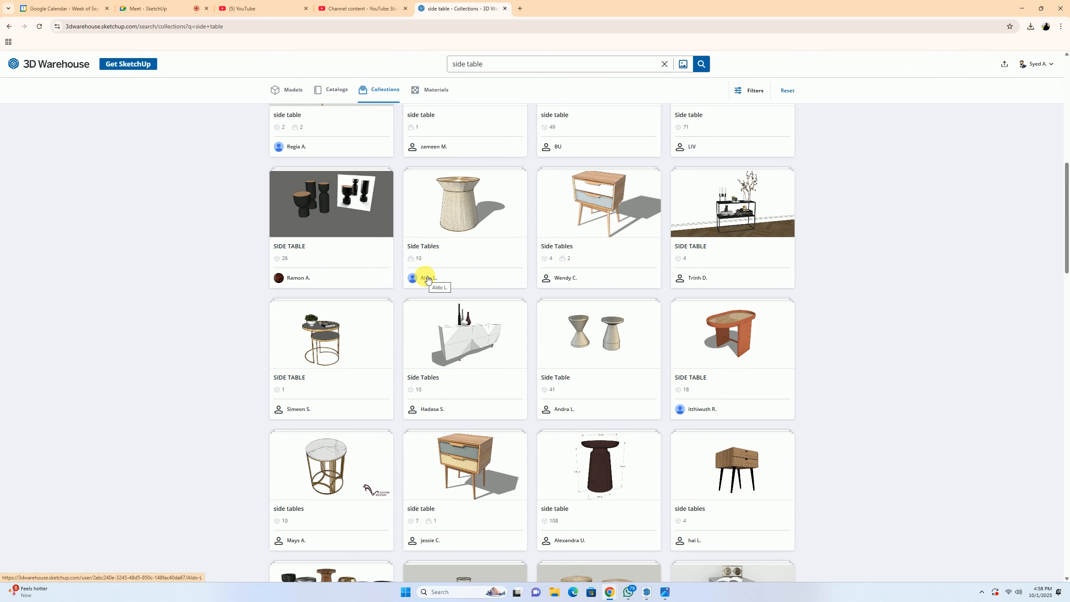
scroll(428, 279, down, 3)
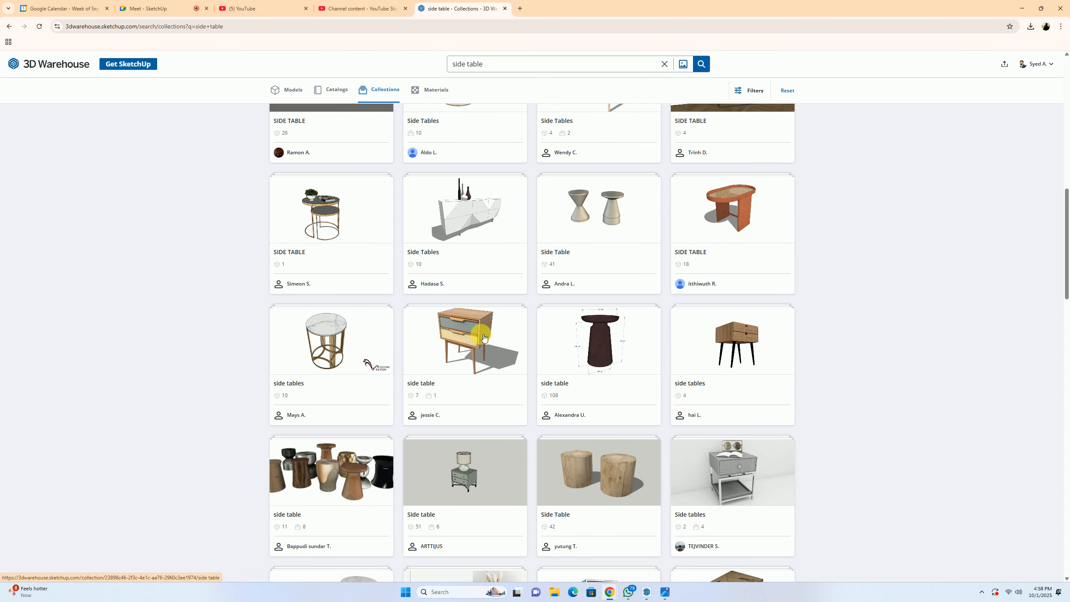
scroll(483, 337, down, 5)
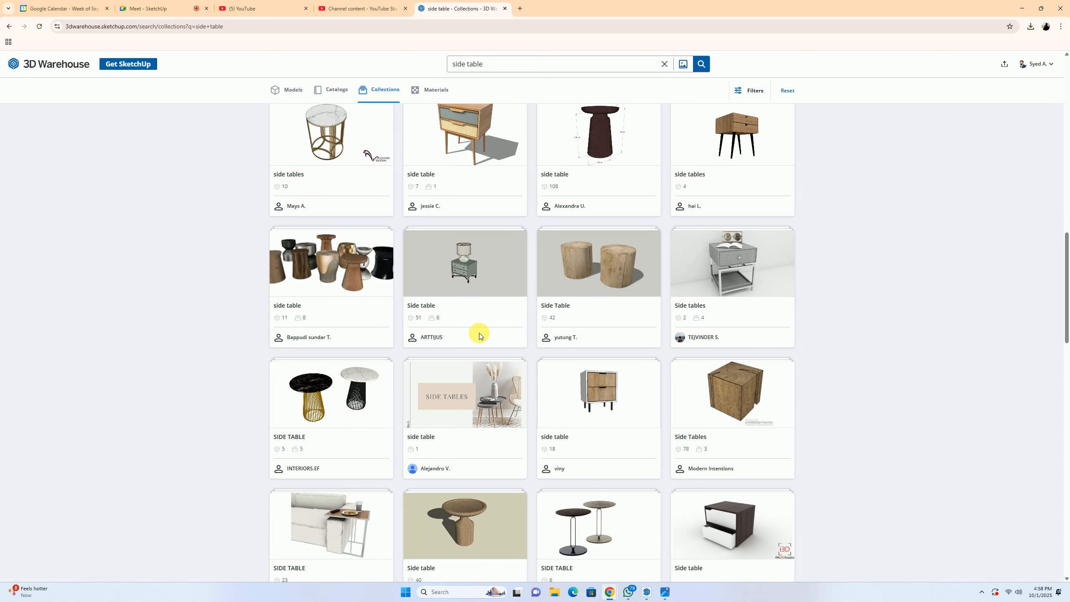
scroll(476, 353, down, 10)
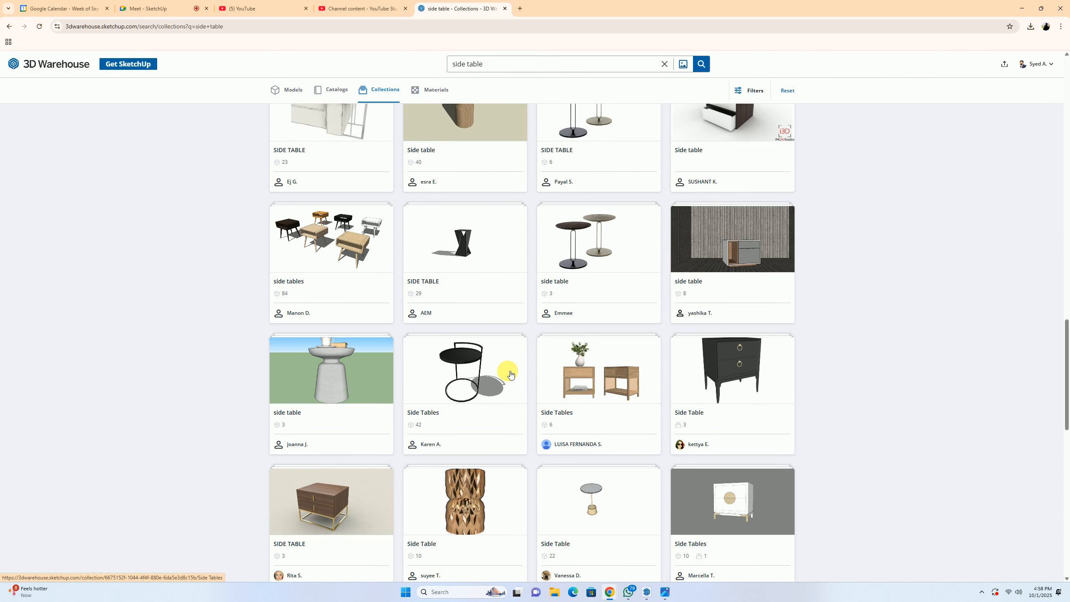
scroll(509, 375, down, 4)
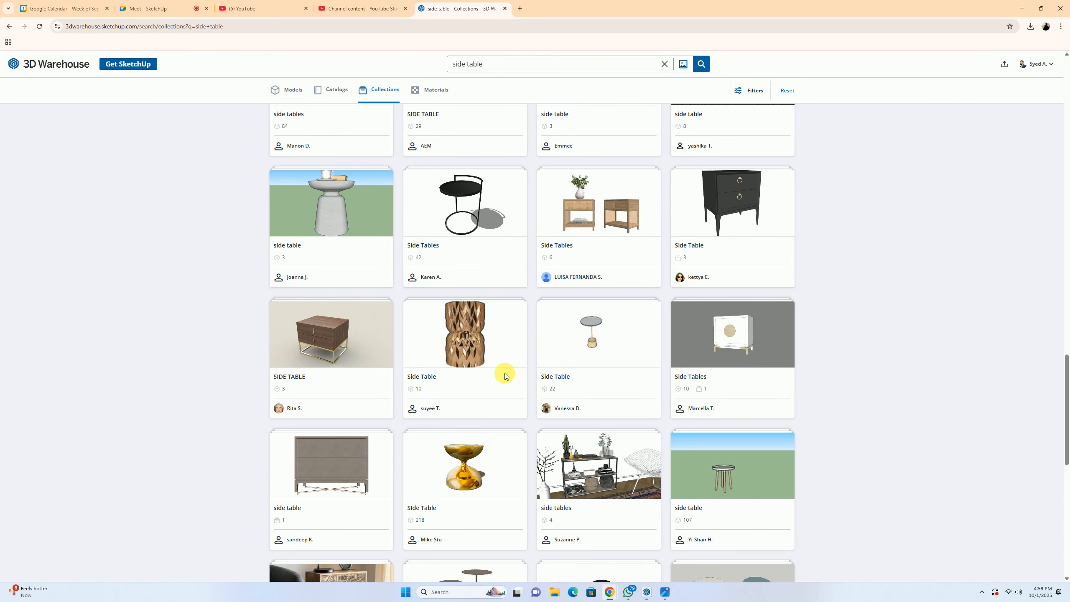
scroll(504, 375, down, 4)
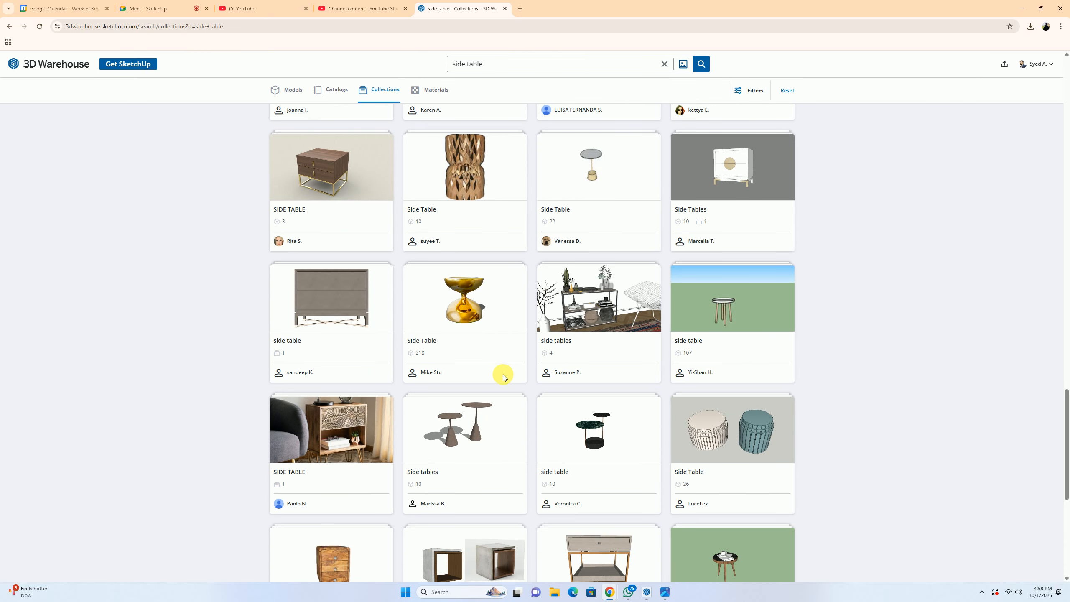
scroll(504, 377, down, 4)
scroll(499, 412, up, 20)
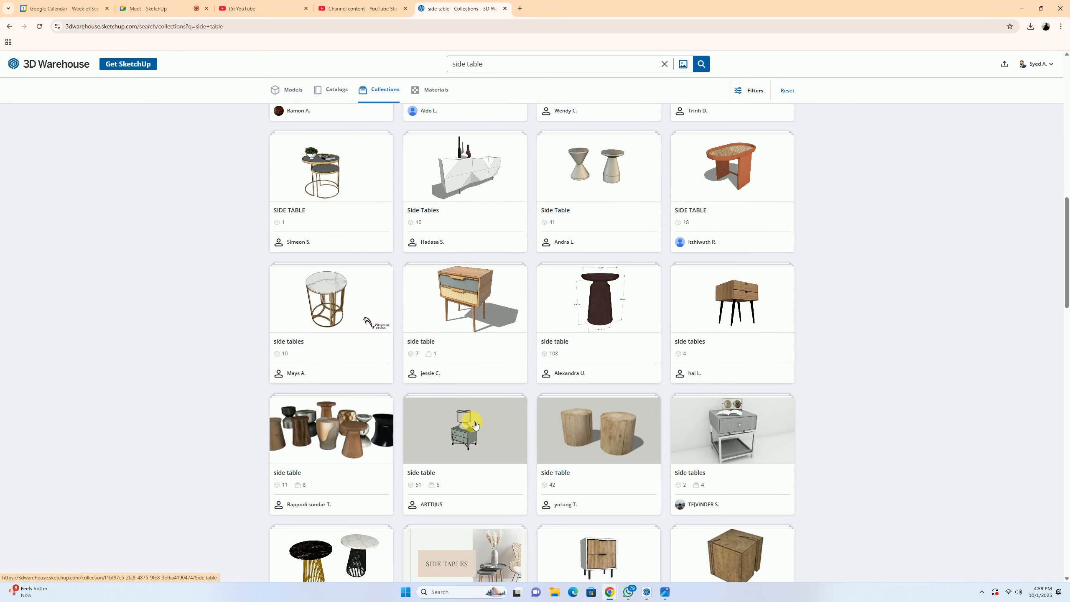
scroll(481, 413, up, 8)
scroll(444, 423, up, 1)
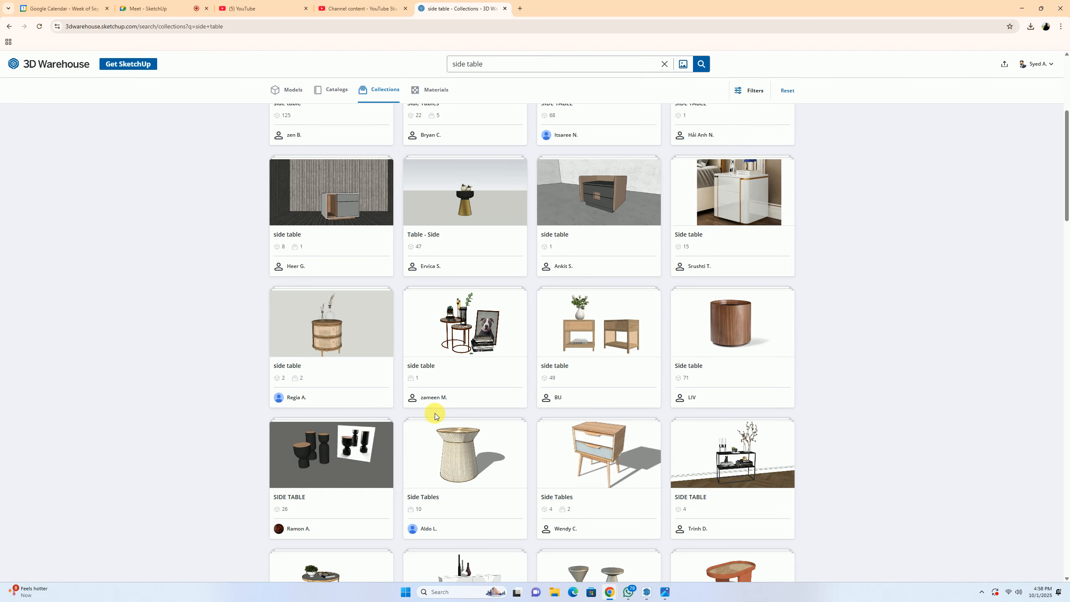
scroll(436, 416, up, 4)
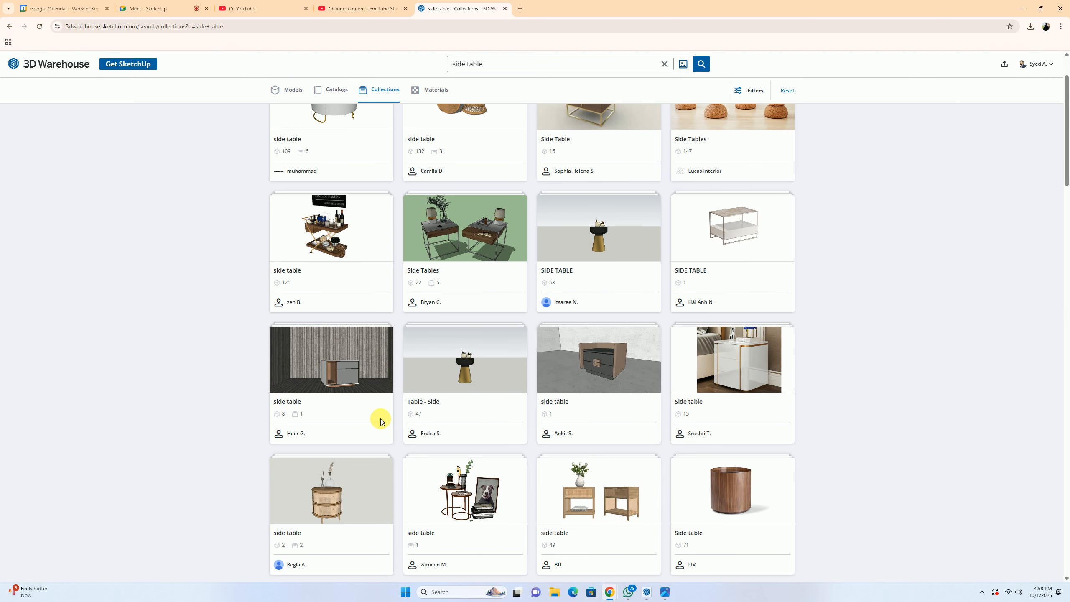
scroll(381, 421, up, 2)
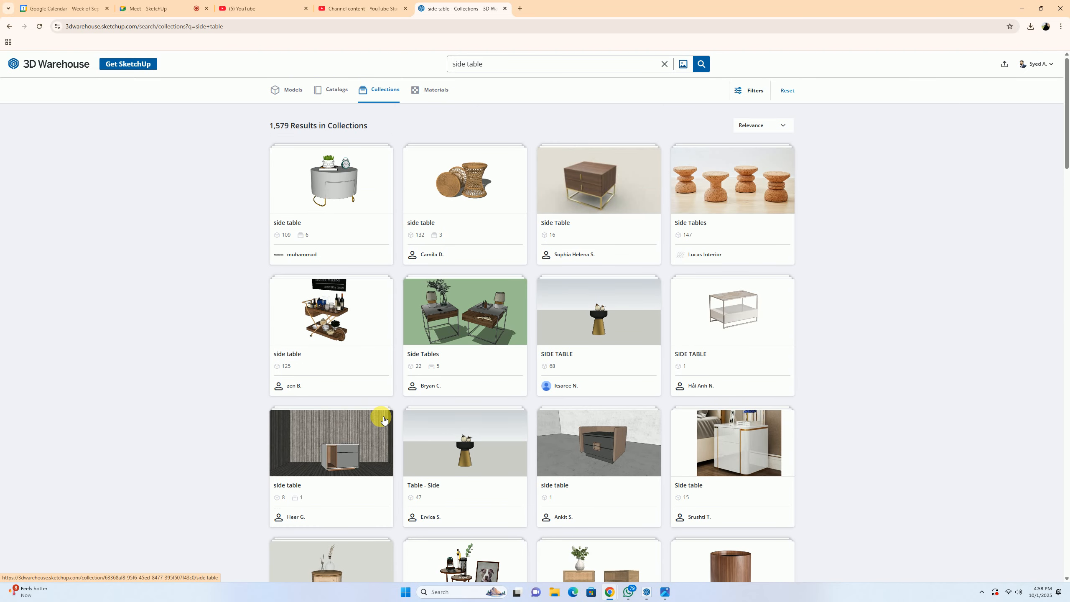
Step: Open the side table collection with the round grey nightstand cover and examine its models for a design matching the reference bedroom
click(353, 211)
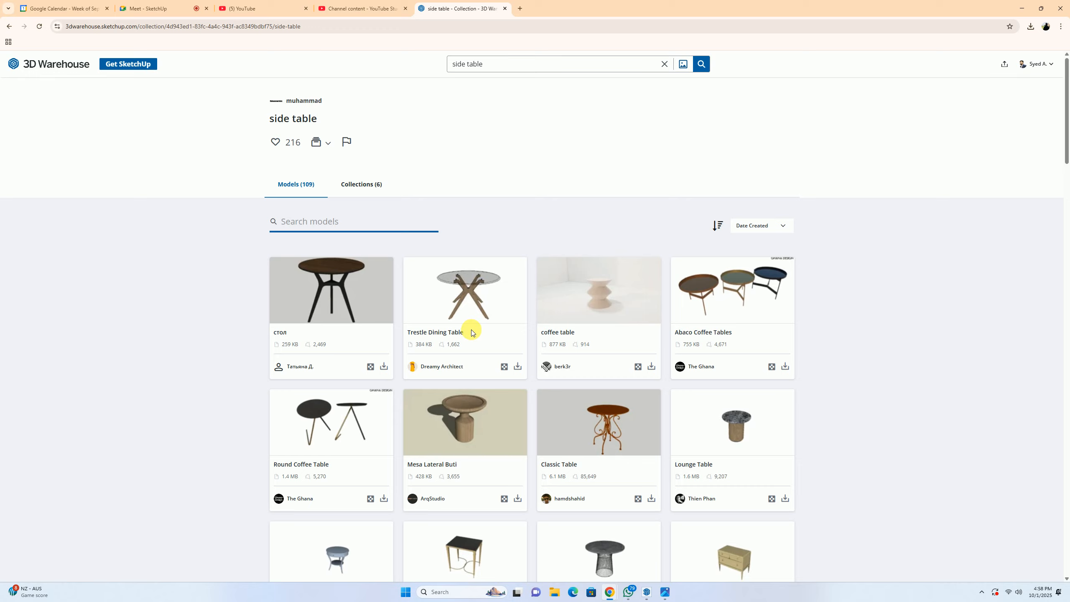
scroll(472, 332, down, 4)
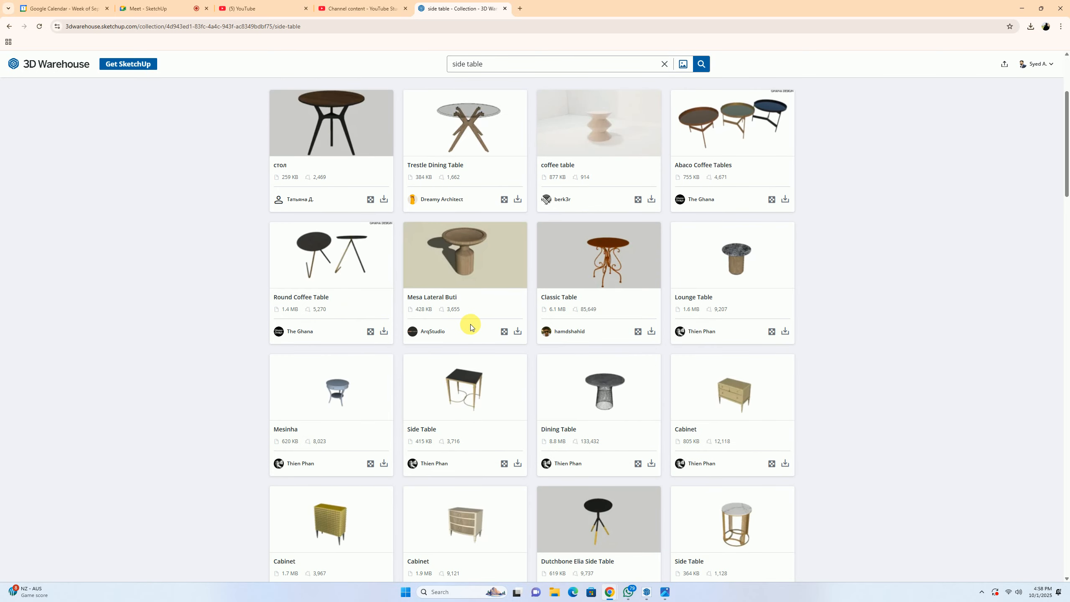
scroll(470, 325, down, 4)
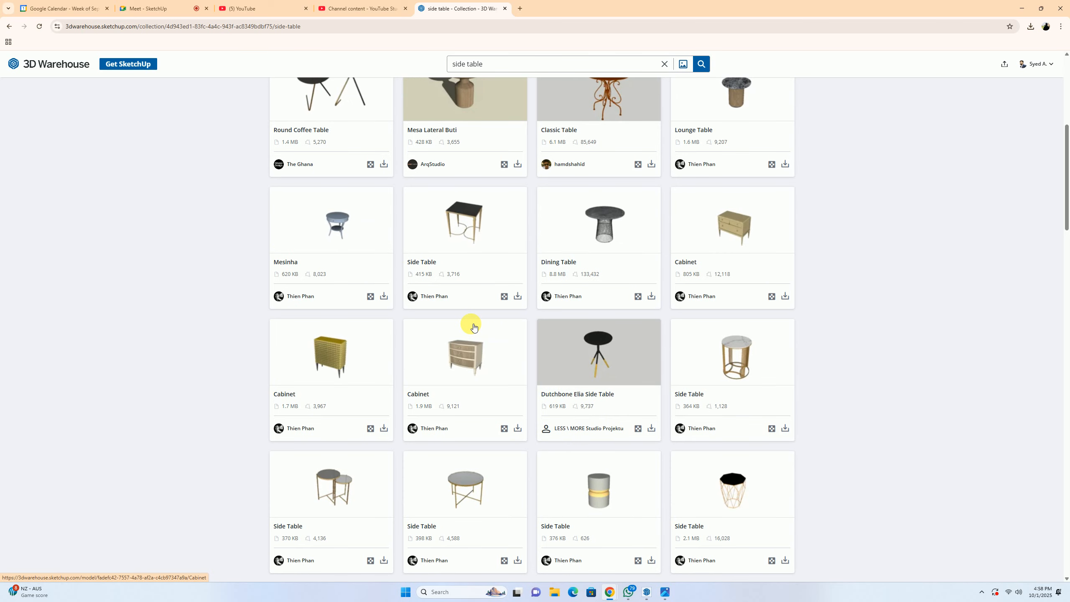
scroll(474, 327, down, 4)
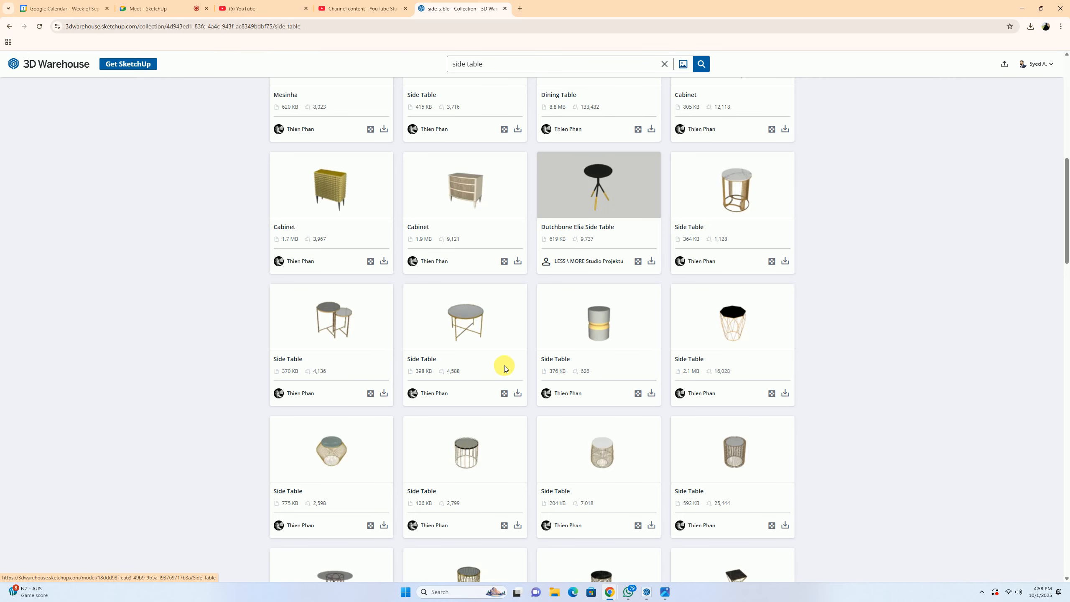
scroll(505, 368, down, 4)
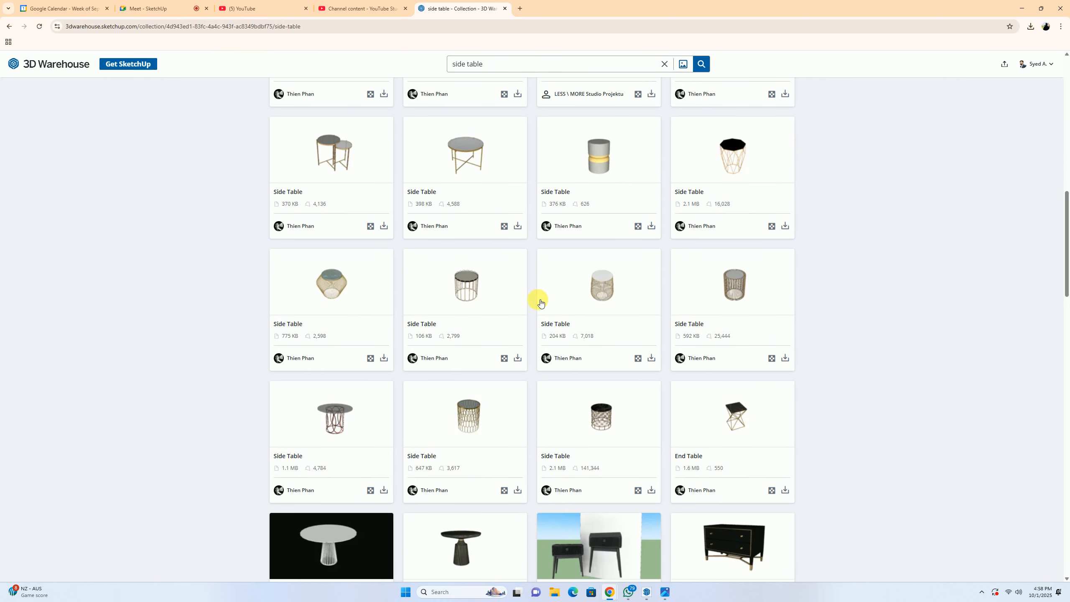
scroll(541, 303, down, 3)
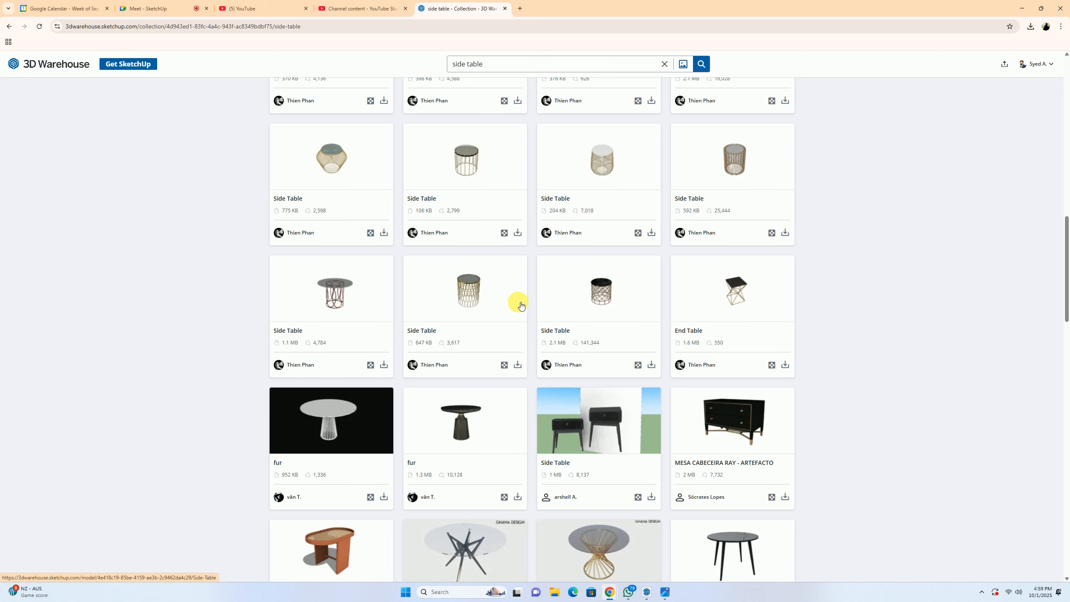
scroll(521, 305, down, 3)
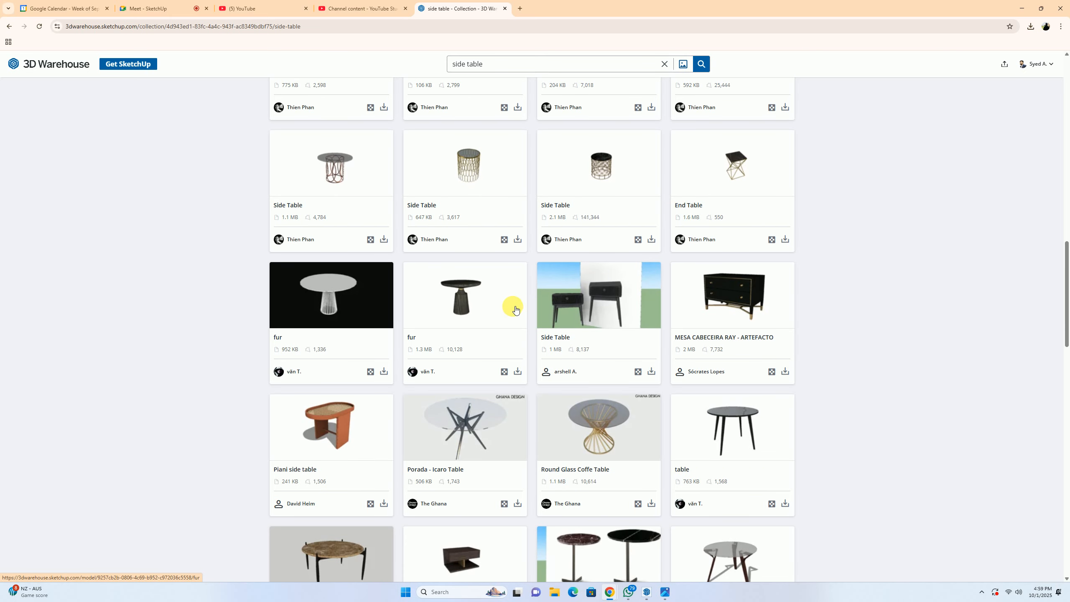
scroll(515, 309, down, 6)
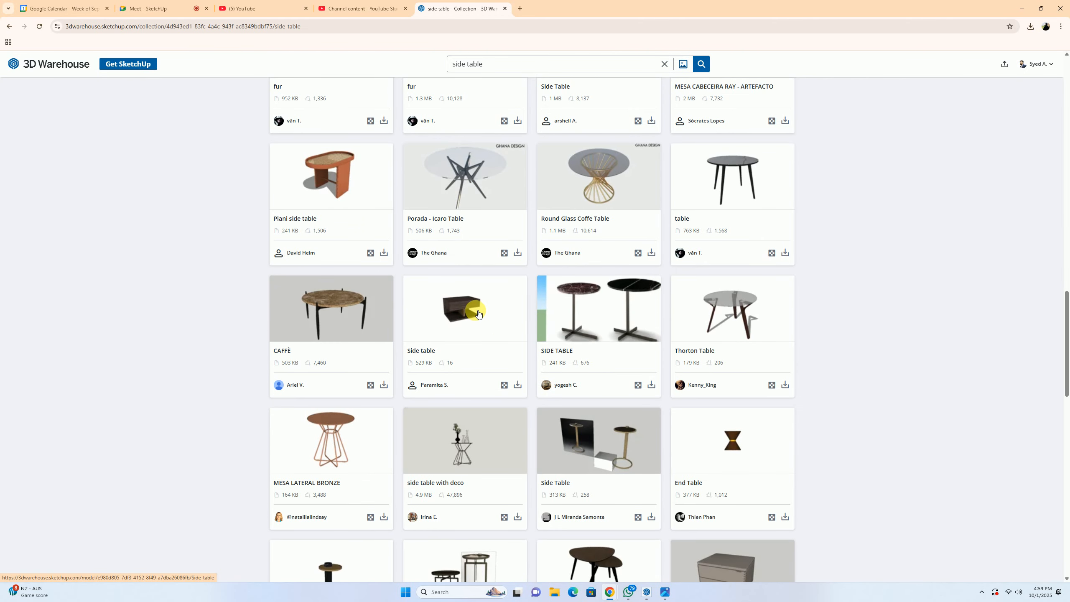
scroll(479, 313, down, 4)
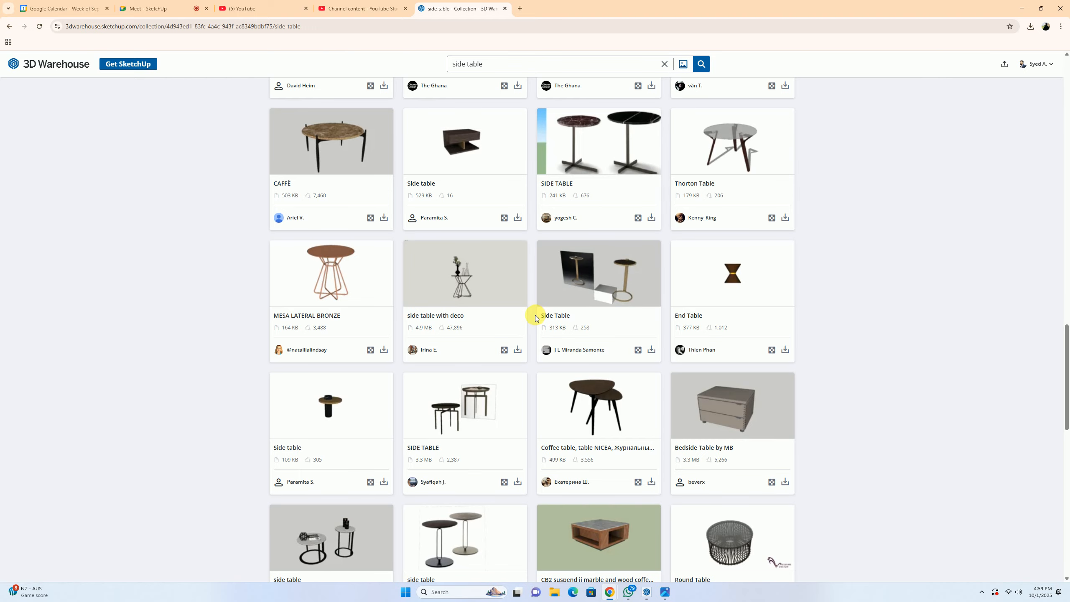
scroll(535, 316, down, 8)
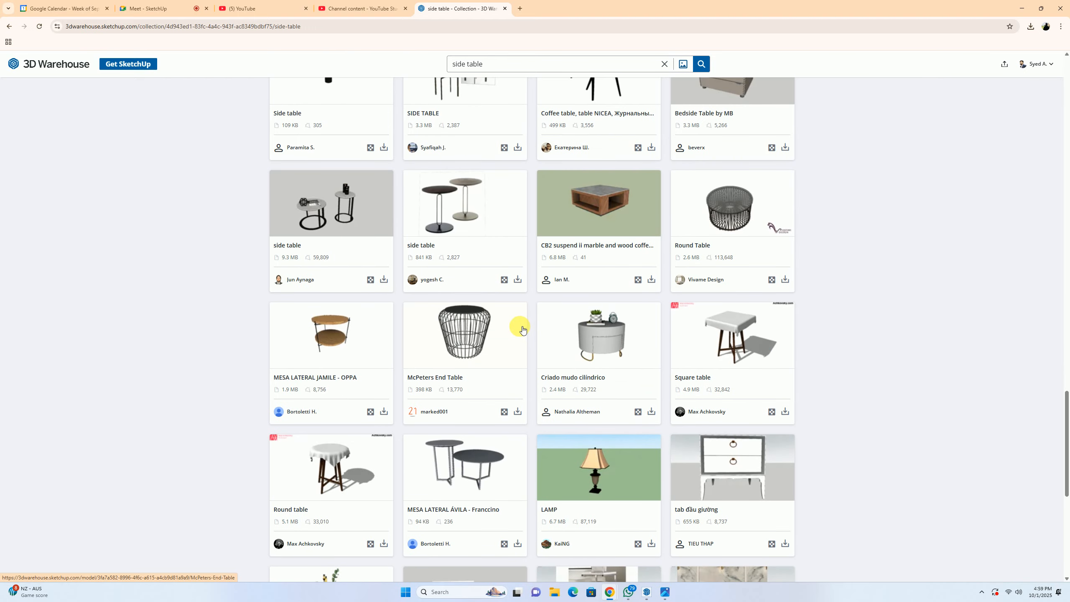
scroll(522, 323, down, 5)
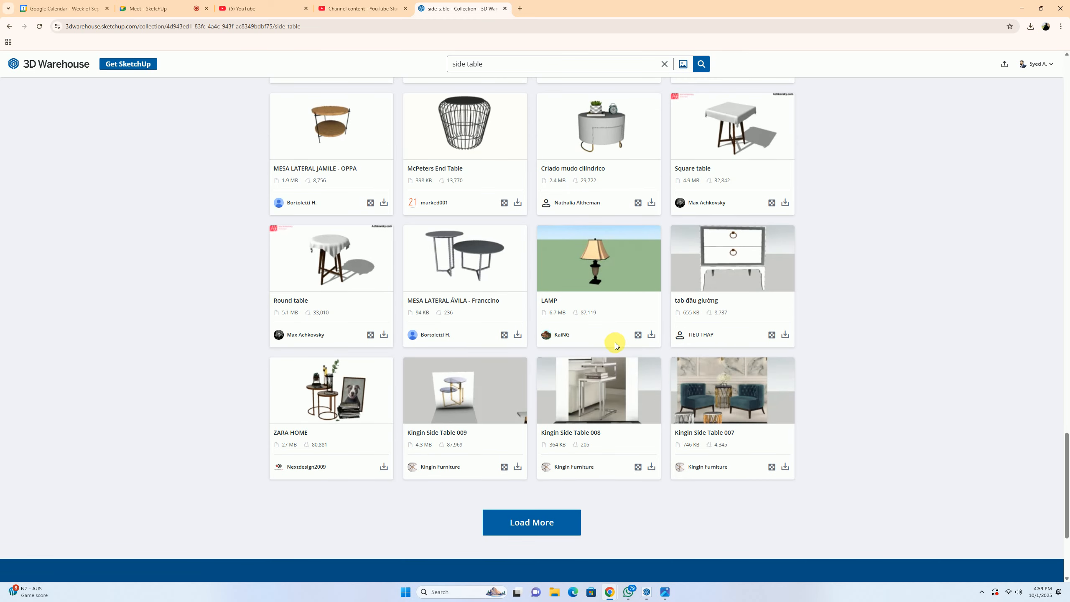
Step: Load more models in the side table collection and compare the additional designs with the earlier ones for a suitable bedside table
click(564, 518)
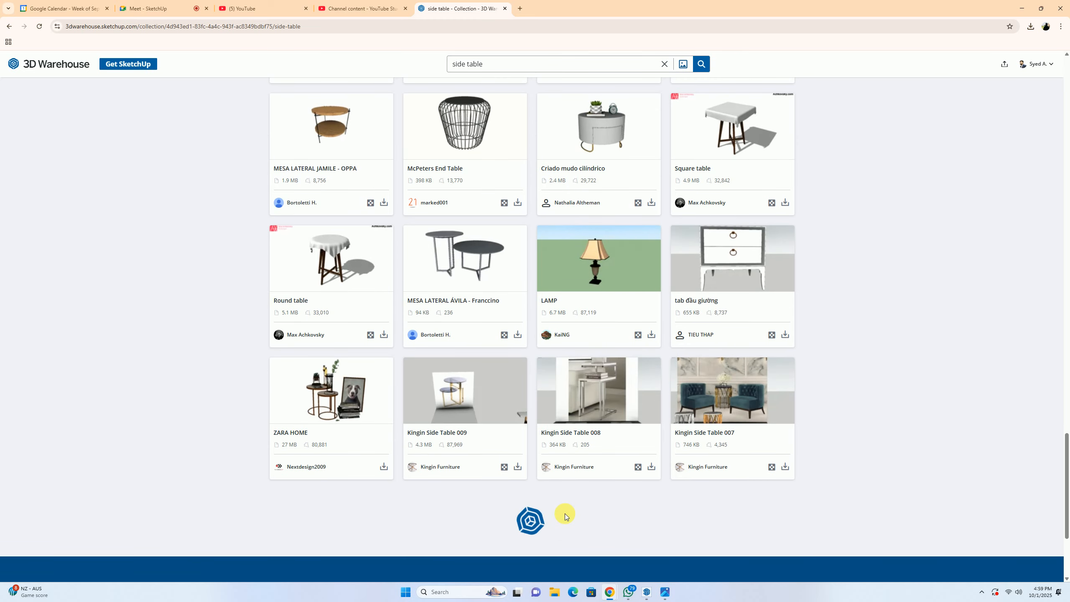
scroll(434, 322, down, 5)
scroll(423, 348, down, 8)
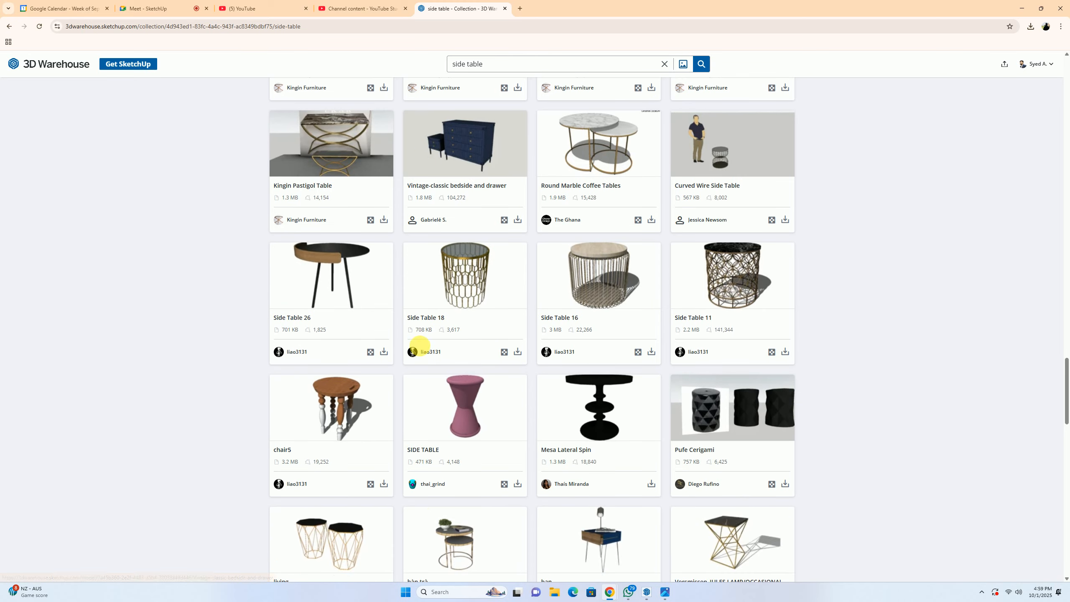
scroll(421, 353, down, 3)
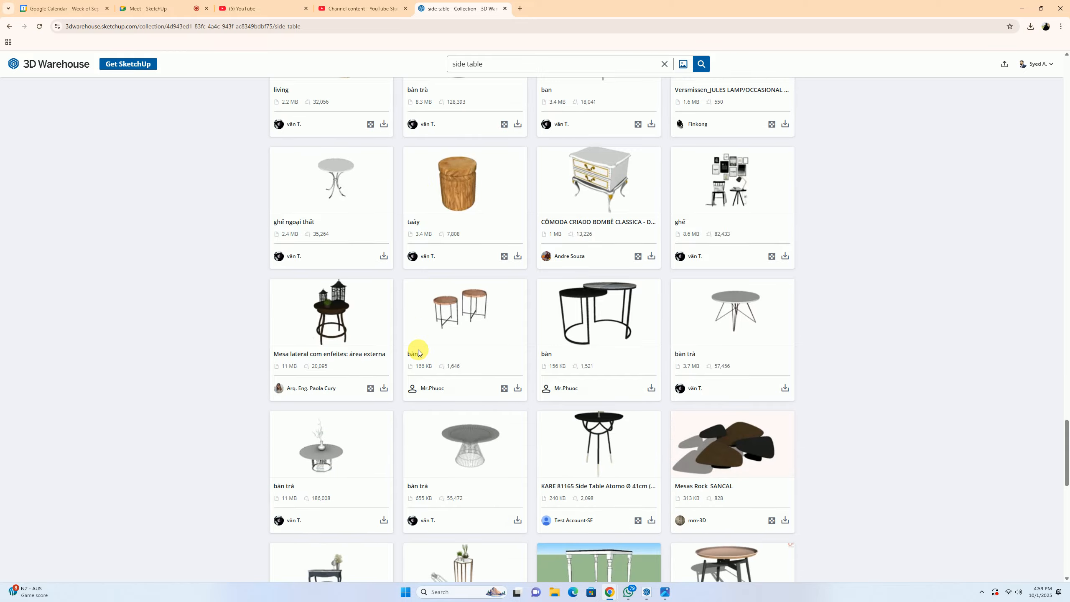
scroll(419, 353, down, 7)
scroll(423, 342, down, 4)
scroll(363, 361, up, 12)
scroll(368, 361, up, 20)
scroll(368, 361, up, 12)
scroll(560, 439, up, 1)
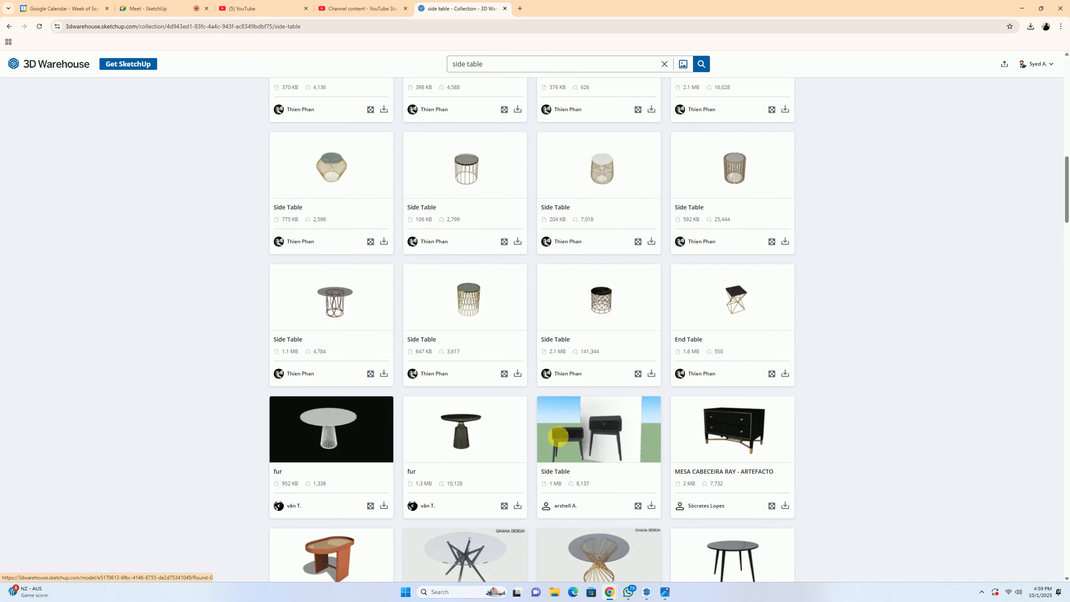
scroll(533, 424, down, 10)
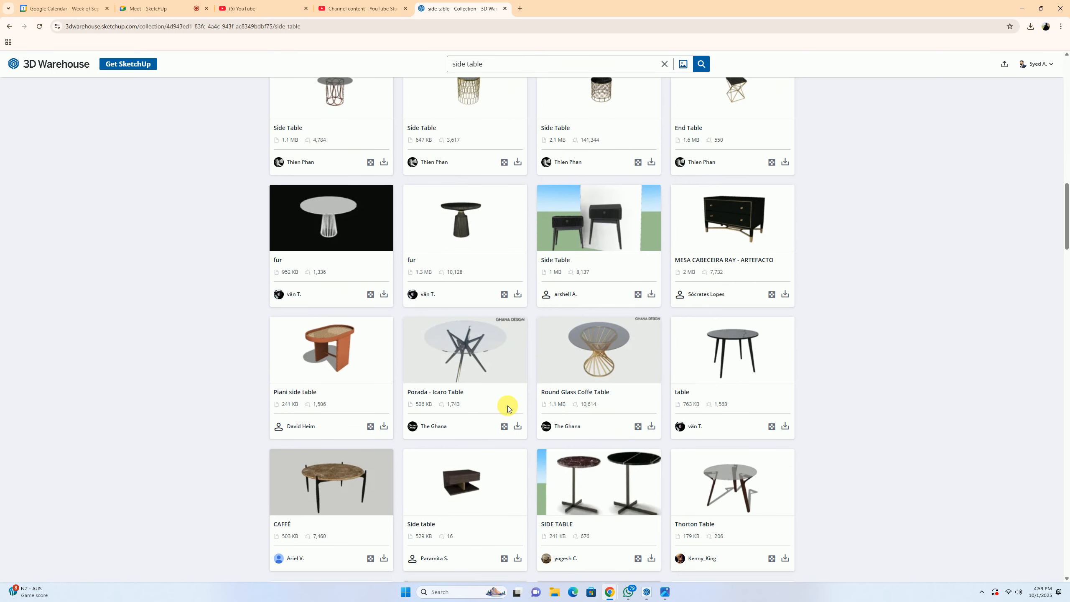
scroll(473, 385, up, 20)
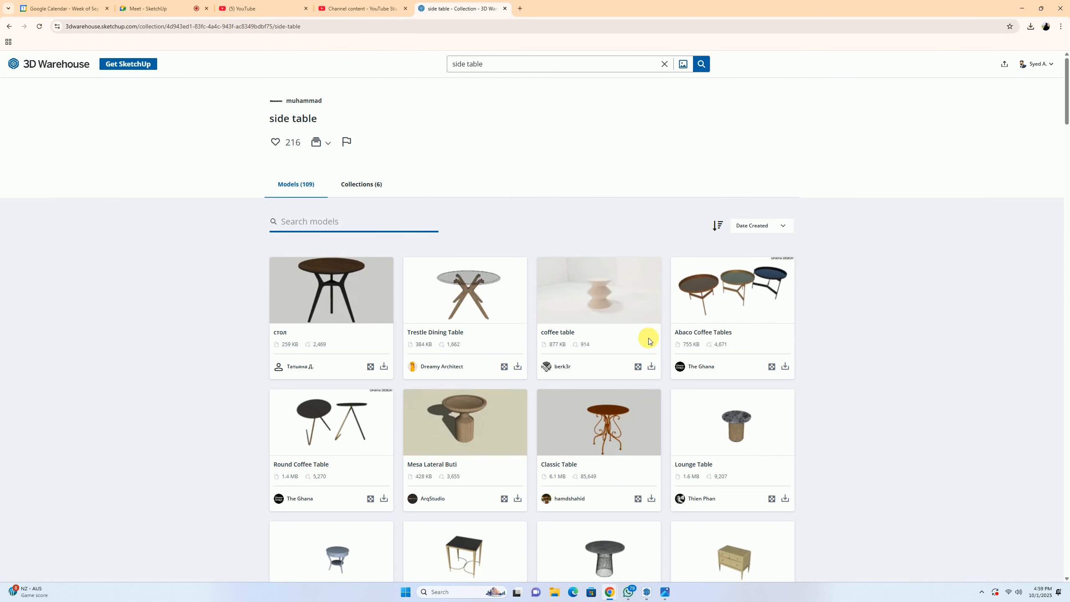
scroll(552, 324, down, 4)
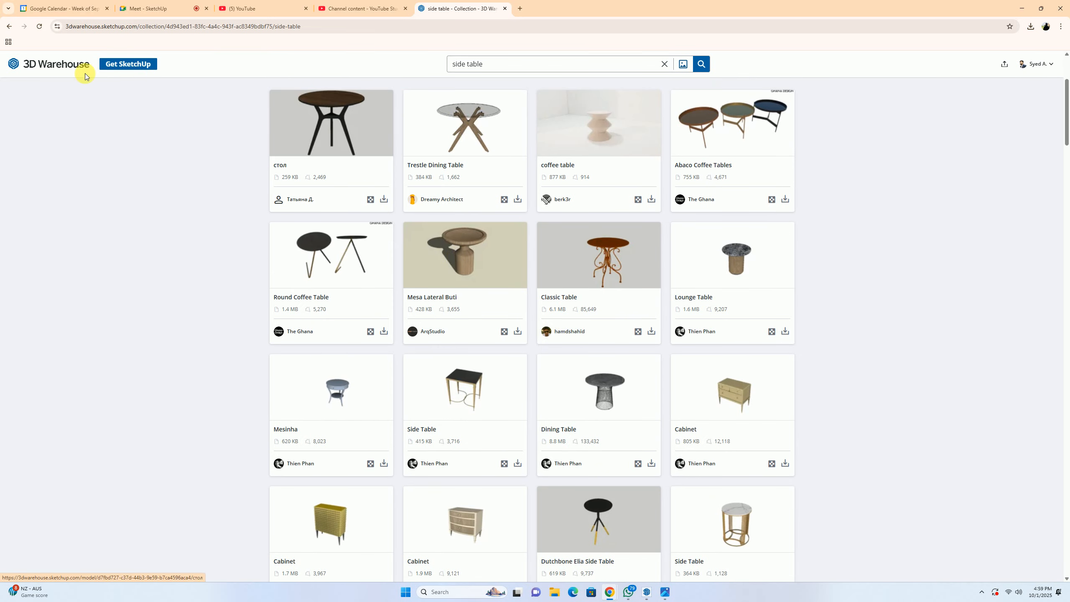
Step: Return to the collection results, reopen the collection with the round grey nightstand cover, and look through its models again
click(10, 26)
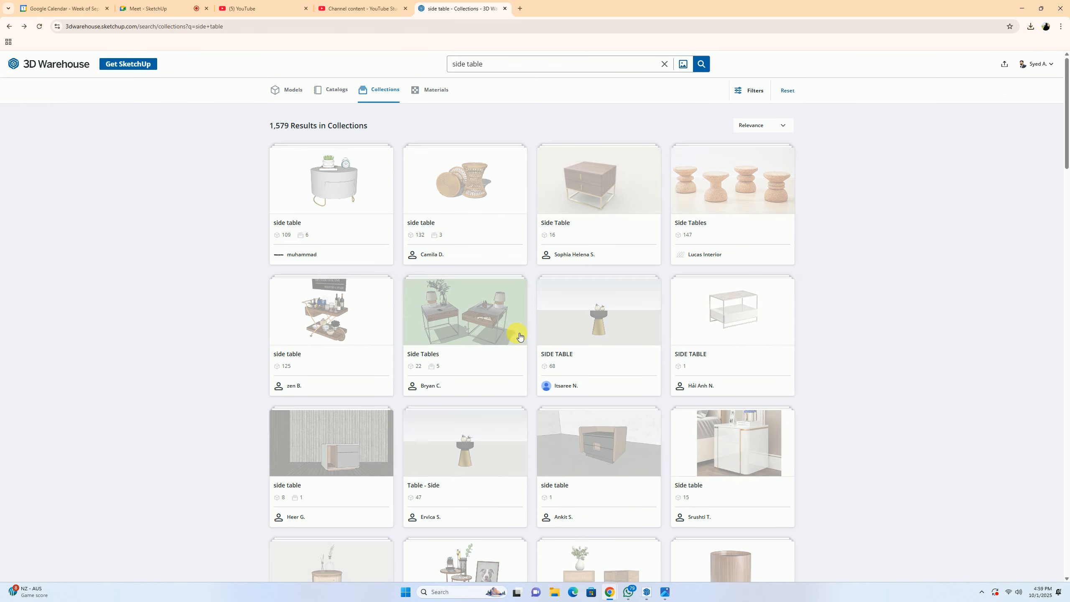
click(330, 194)
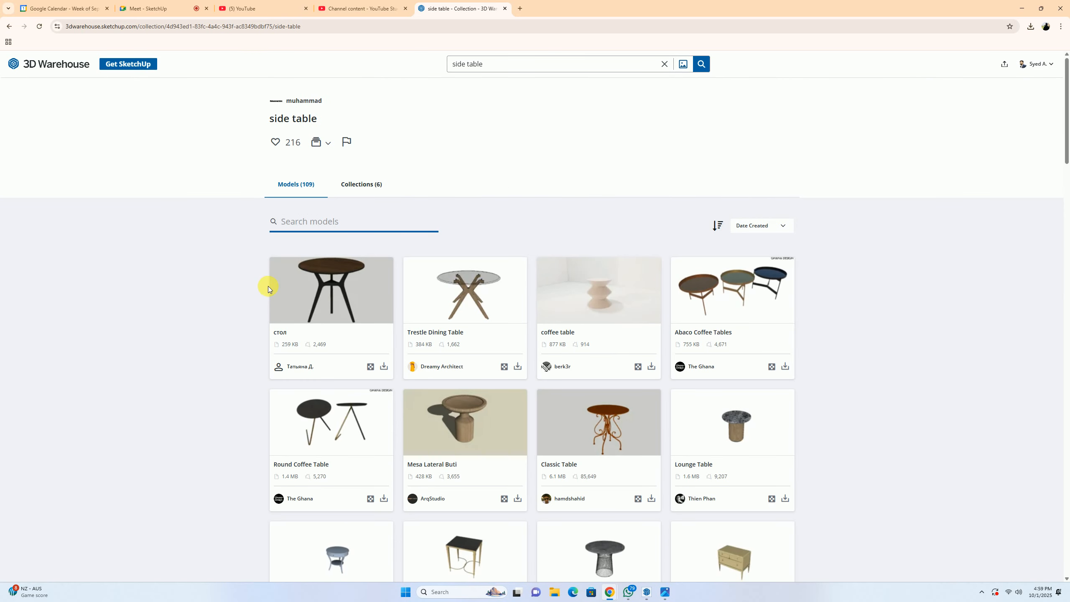
scroll(268, 288, down, 3)
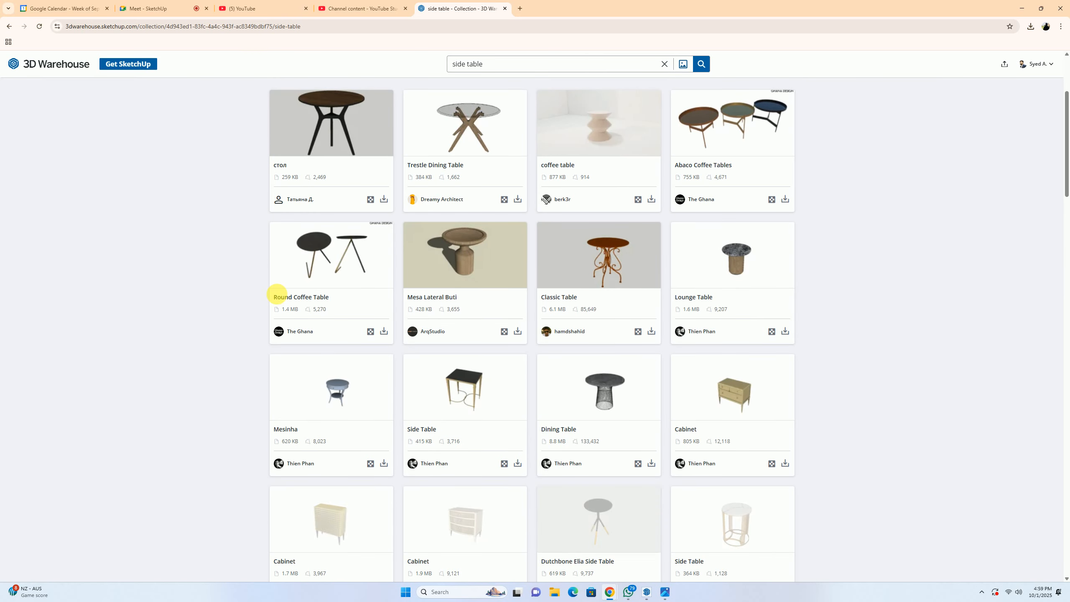
Step: Download the Mesa Lateral Buti side table as a SketchUp file and browse the remaining side tables in the collection
click(518, 332)
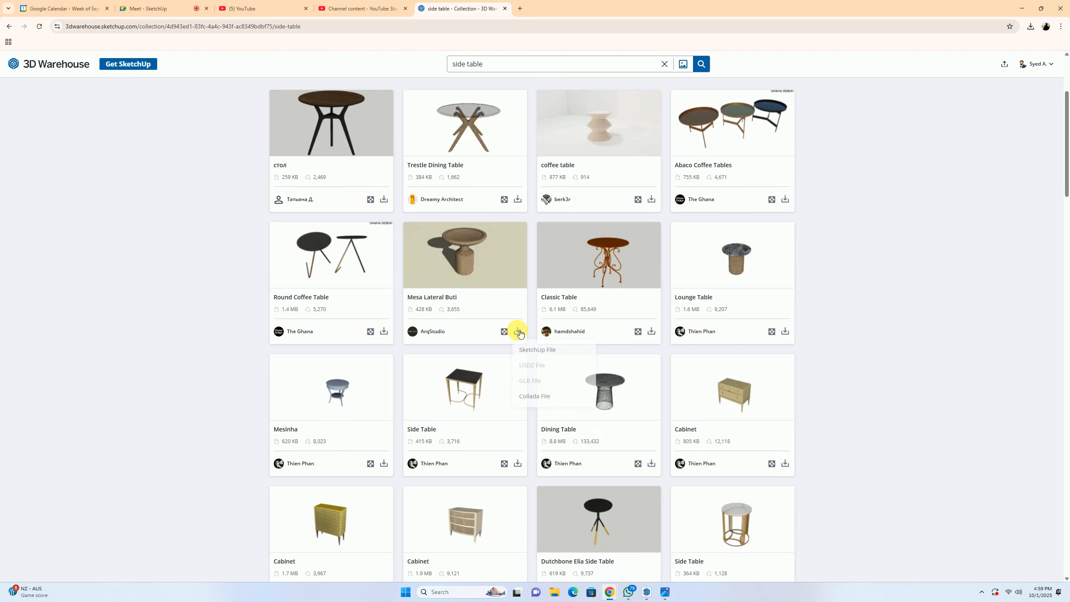
click(530, 371)
scroll(463, 304, down, 3)
scroll(423, 303, down, 8)
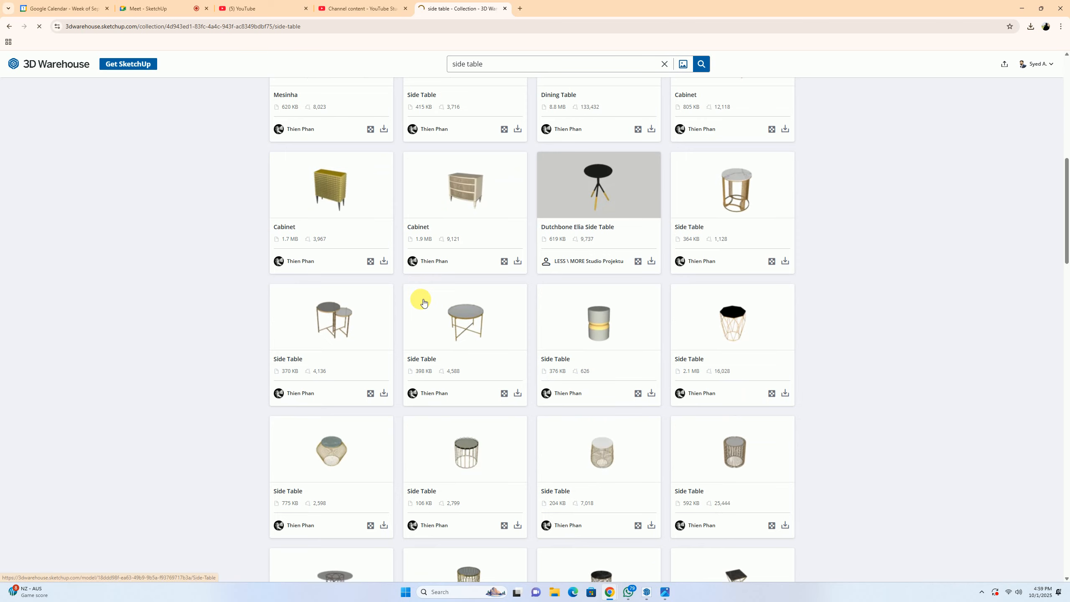
scroll(423, 303, down, 3)
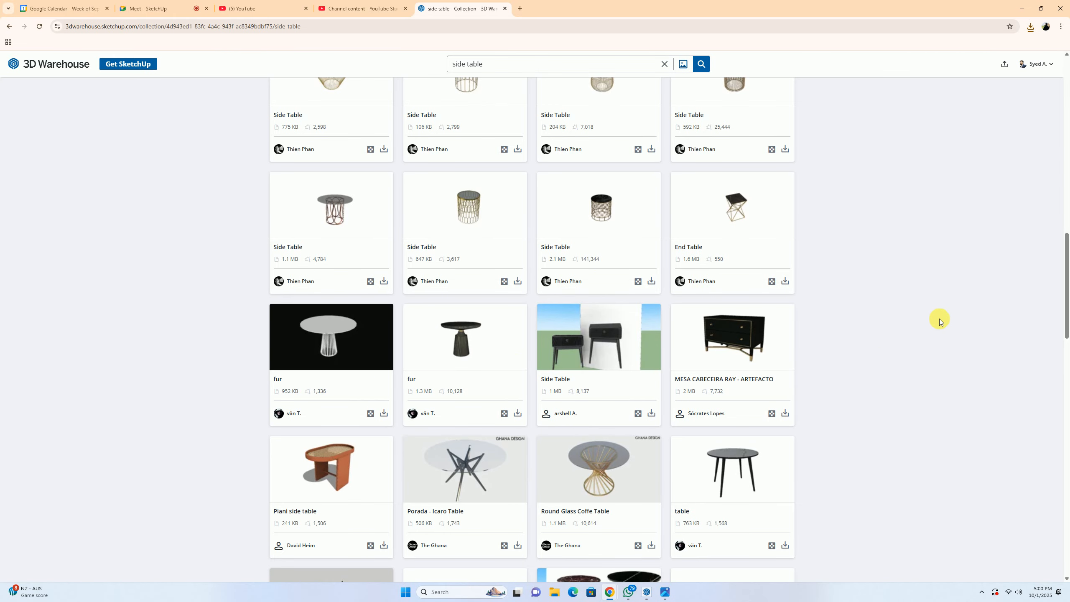
scroll(918, 324, down, 8)
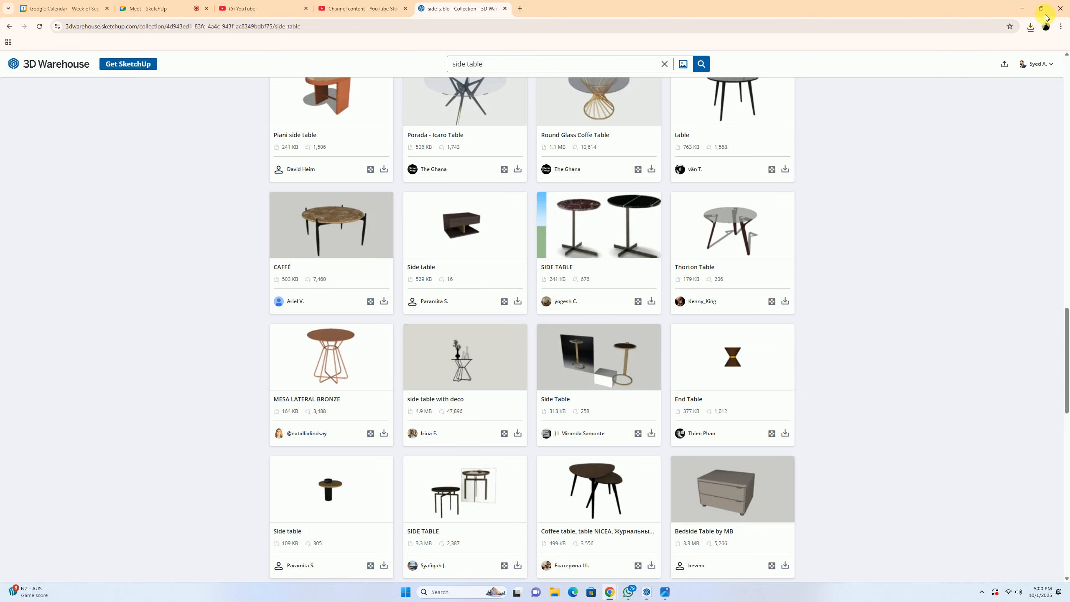
Step: Switch to SketchUp, import MESA+LATERAL+BUTI+JADER+ALMEIDA+DPOT from Downloads, and place it on the floor between the mirror and the bed
click(1026, 9)
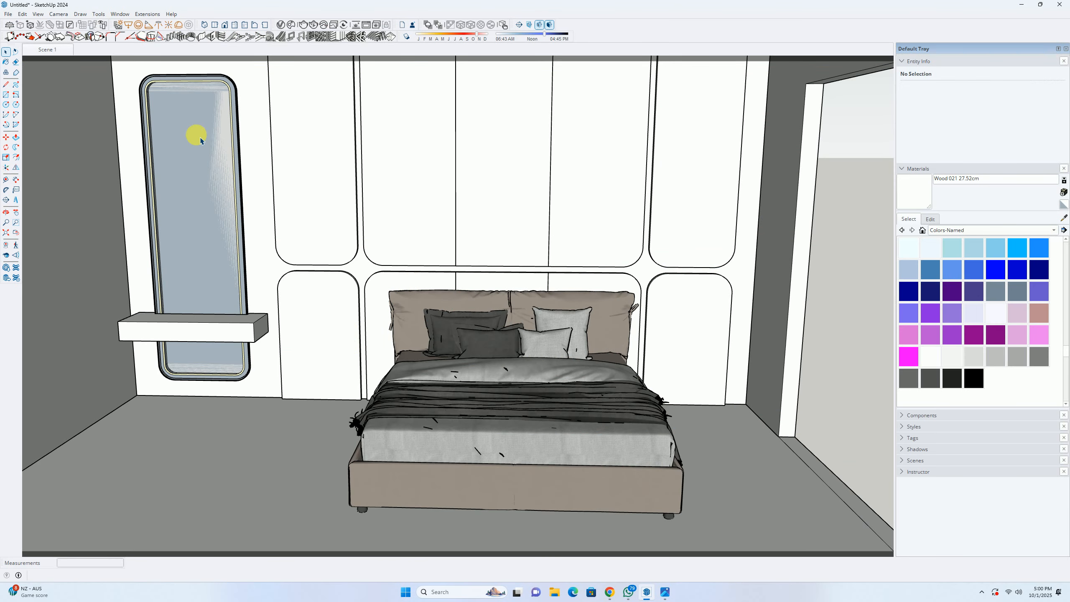
click(7, 14)
click(19, 133)
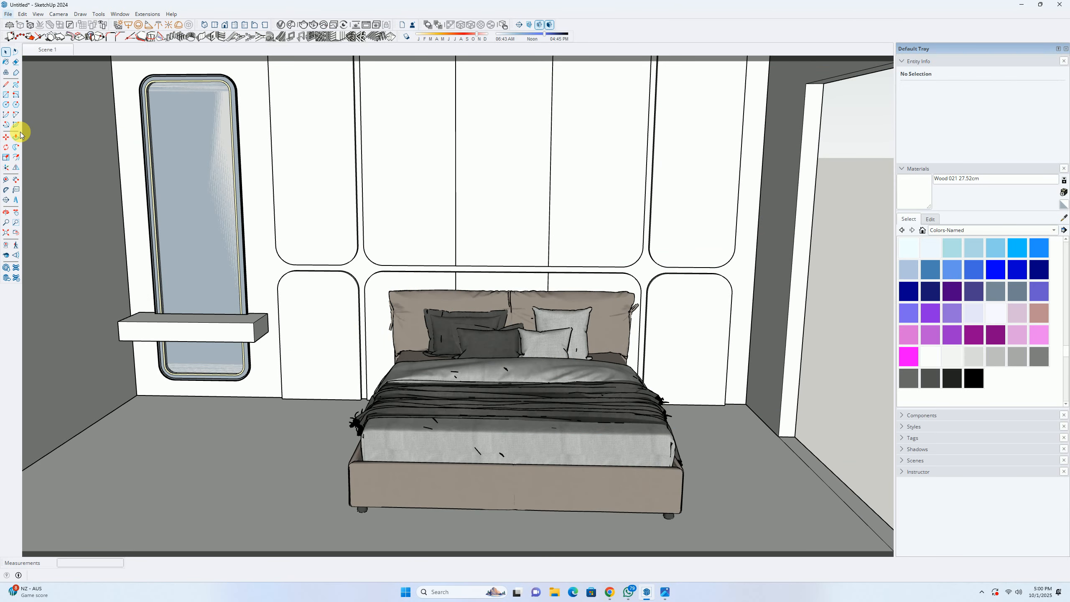
click(111, 107)
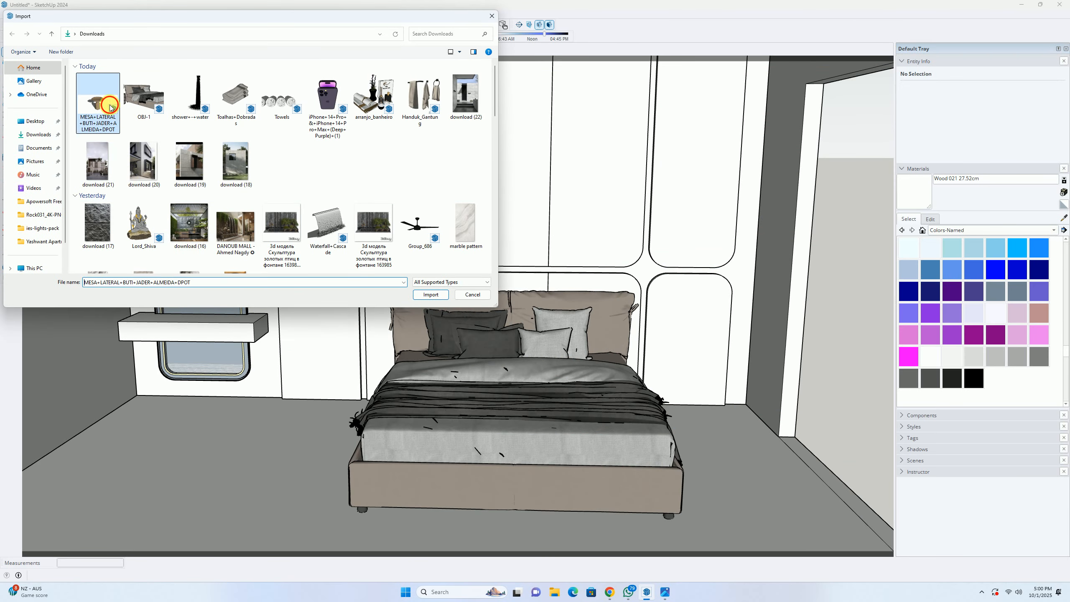
click(422, 294)
middle_drag(322, 411, 358, 430)
scroll(358, 430, up, 3)
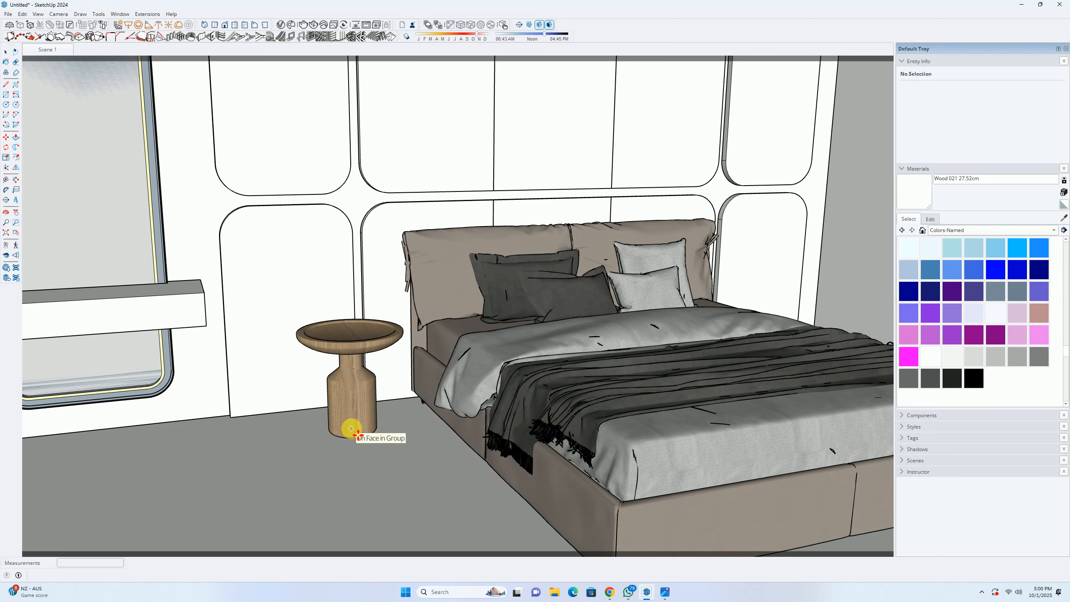
click(354, 430)
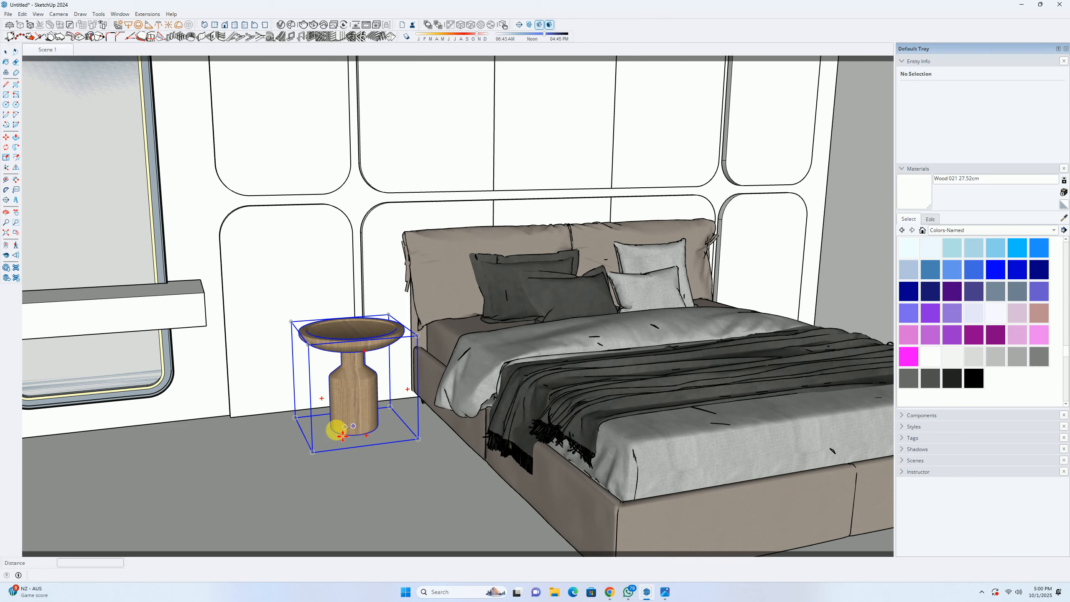
Step: Try to mirror the side table across the bed with the Flip tool, and undo it
middle_drag(341, 430, 295, 411)
scroll(301, 415, down, 6)
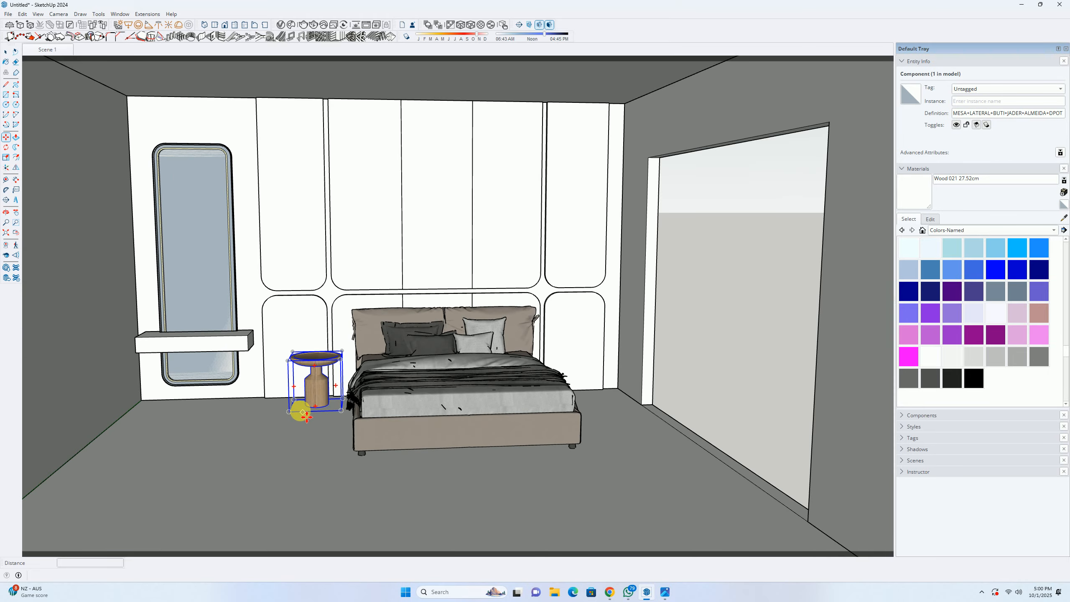
click(17, 167)
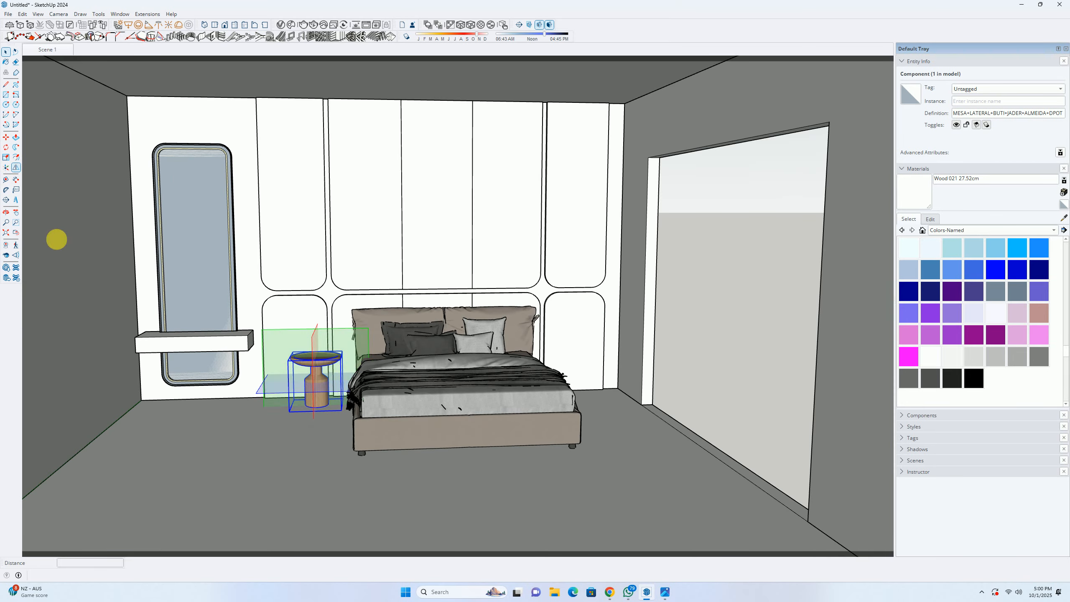
middle_drag(307, 430, 335, 422)
drag(335, 421, 521, 434)
middle_drag(521, 435, 416, 441)
key(ctrl+z)
key(space)
Step: Try a mirrored copy of the side table on the window side of the bed, and delete the copy
middle_drag(316, 390, 344, 403)
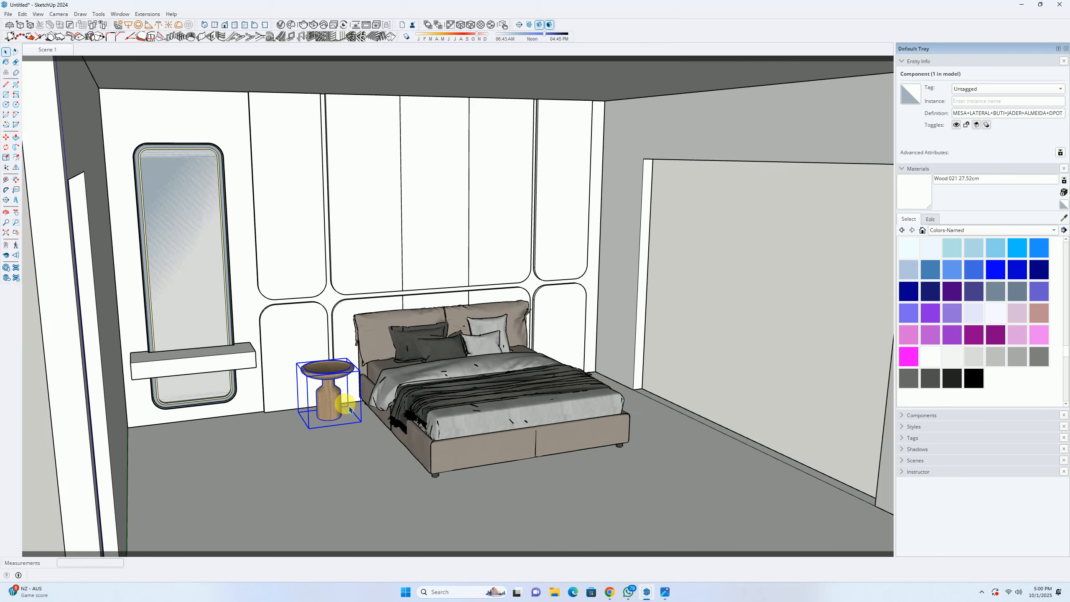
scroll(331, 407, up, 2)
click(16, 169)
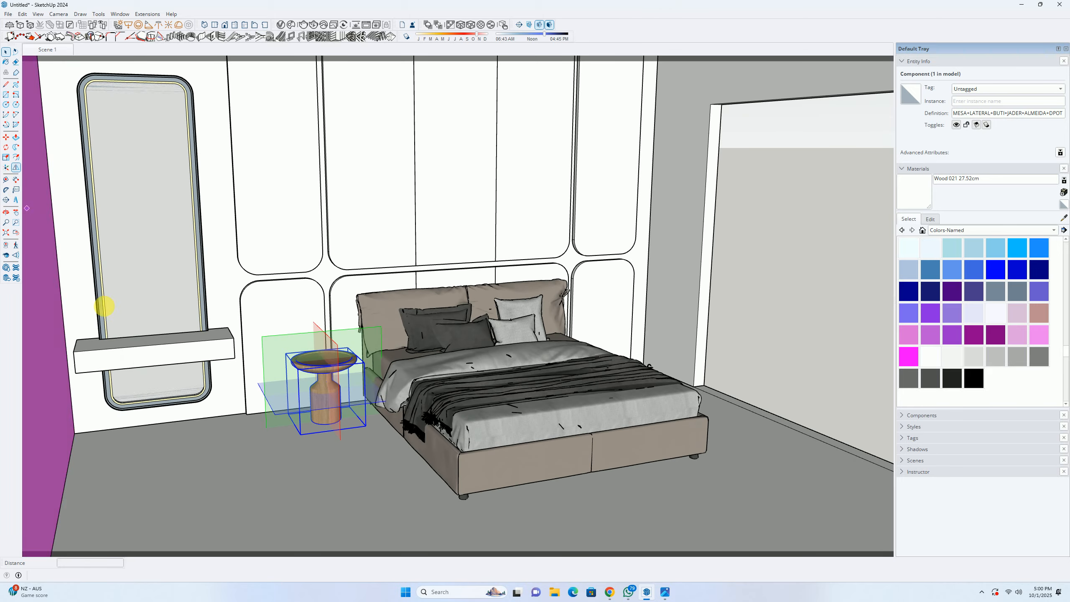
drag(347, 439, 312, 495)
middle_drag(312, 494, 515, 442)
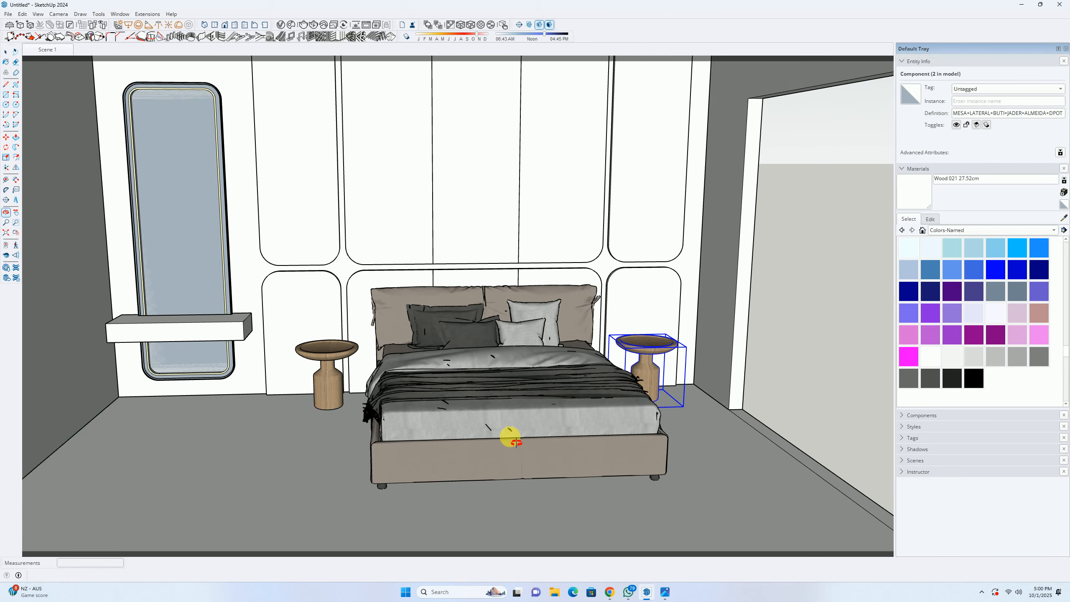
key(Delete)
Step: Mirror the side table about the middle of the bed as a copy, keeping one table on each side
click(325, 358)
middle_drag(340, 371, 354, 368)
scroll(357, 370, up, 3)
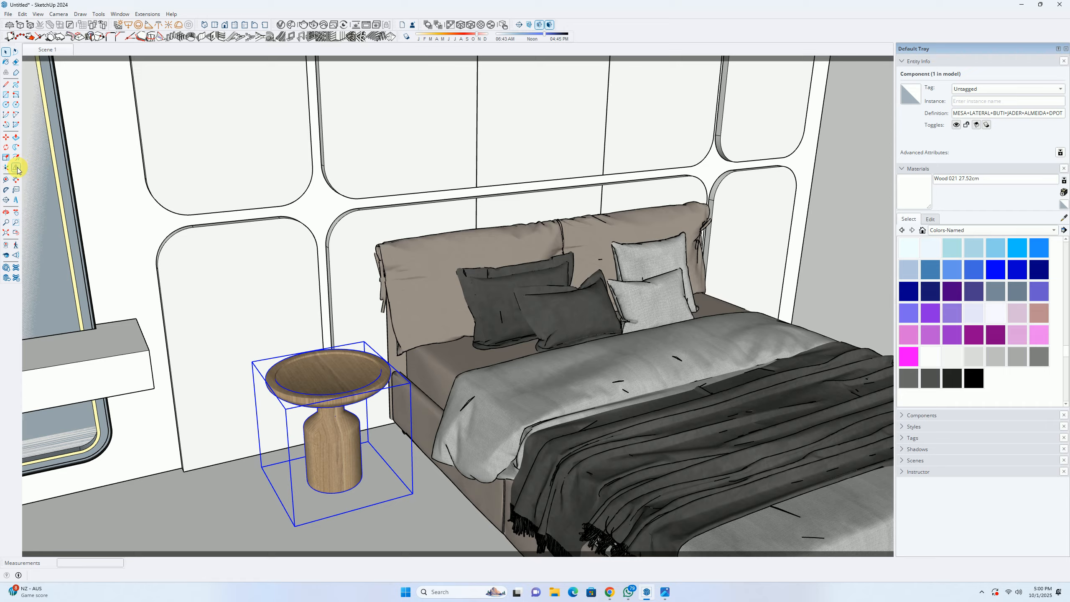
click(16, 167)
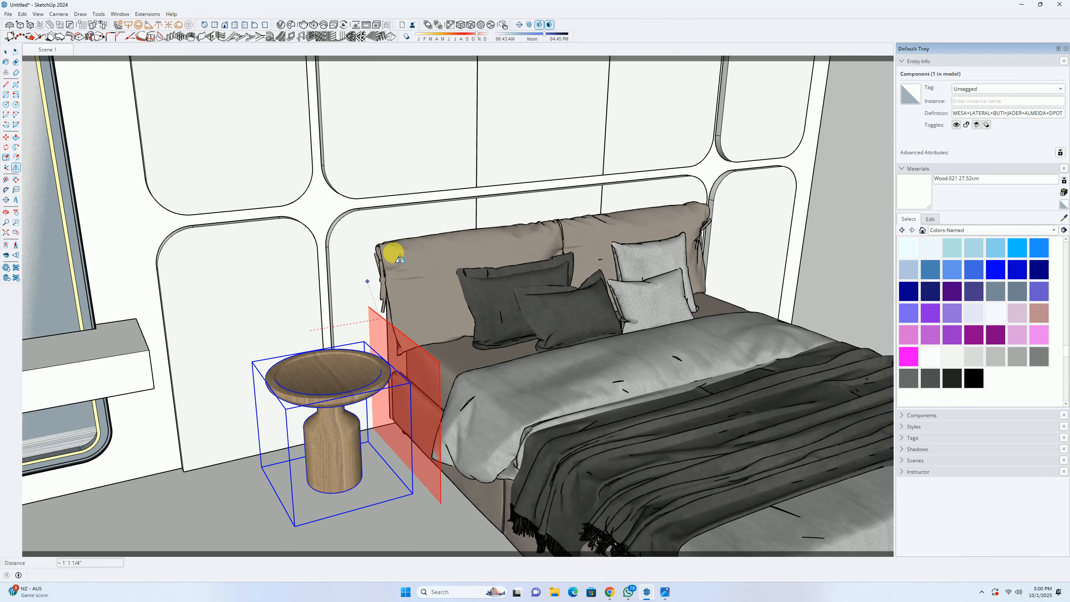
click(544, 194)
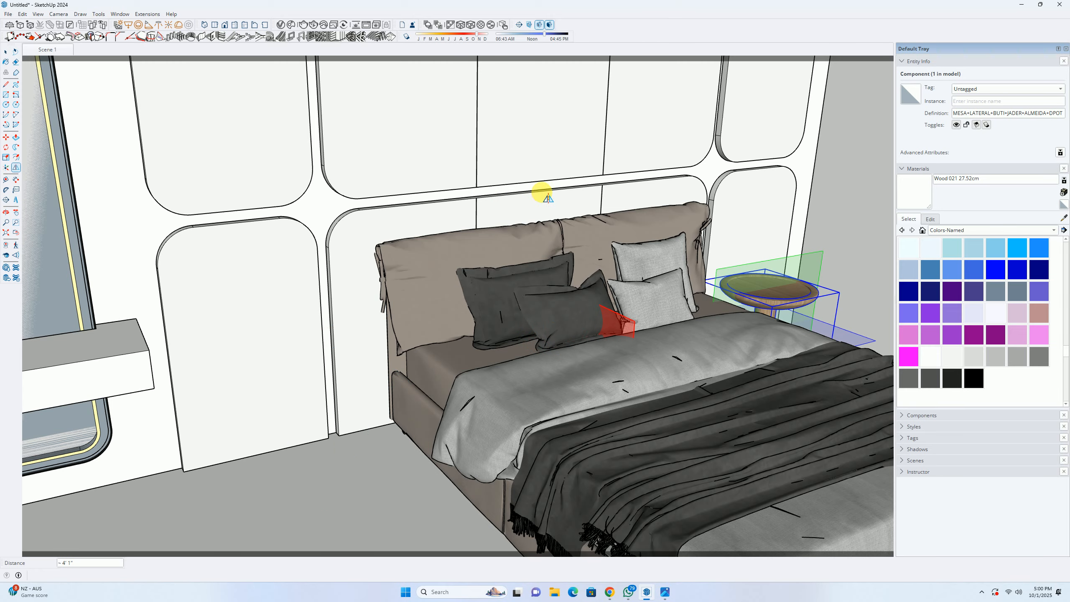
key(ctrl)
key(space)
Step: Select the bed together with both side tables and move them 6" along the wall toward the mirror
middle_drag(553, 266, 616, 362)
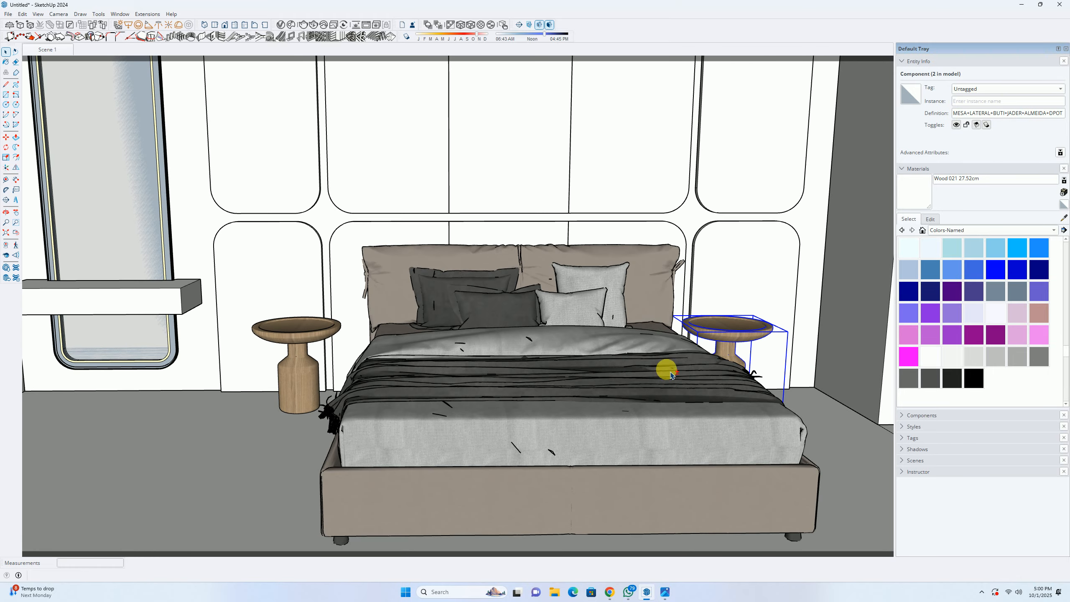
ctrl+click(298, 347)
ctrl+click(510, 340)
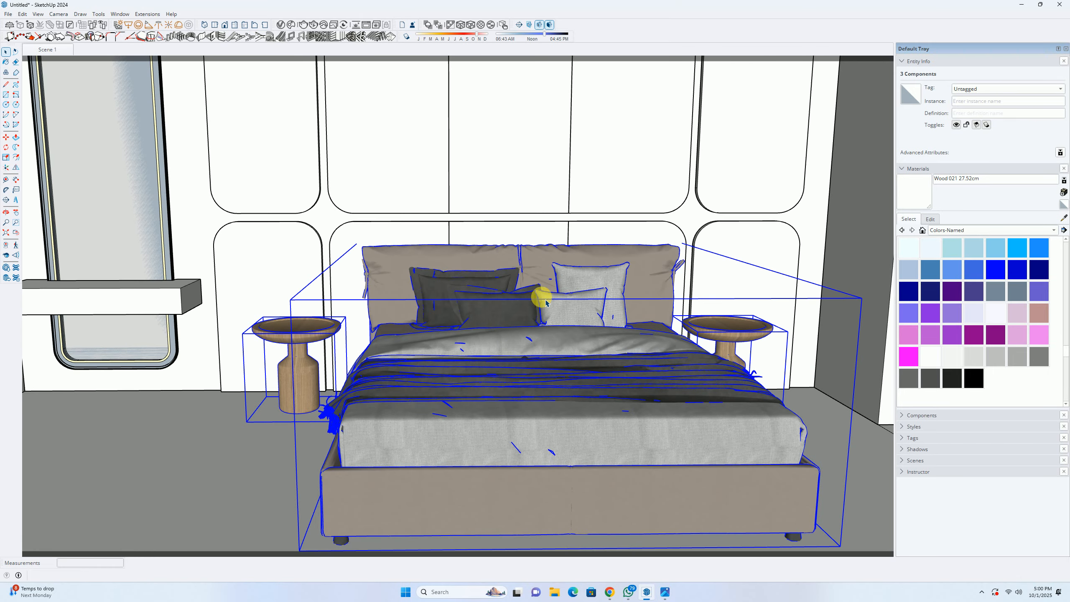
drag(540, 292, 509, 239)
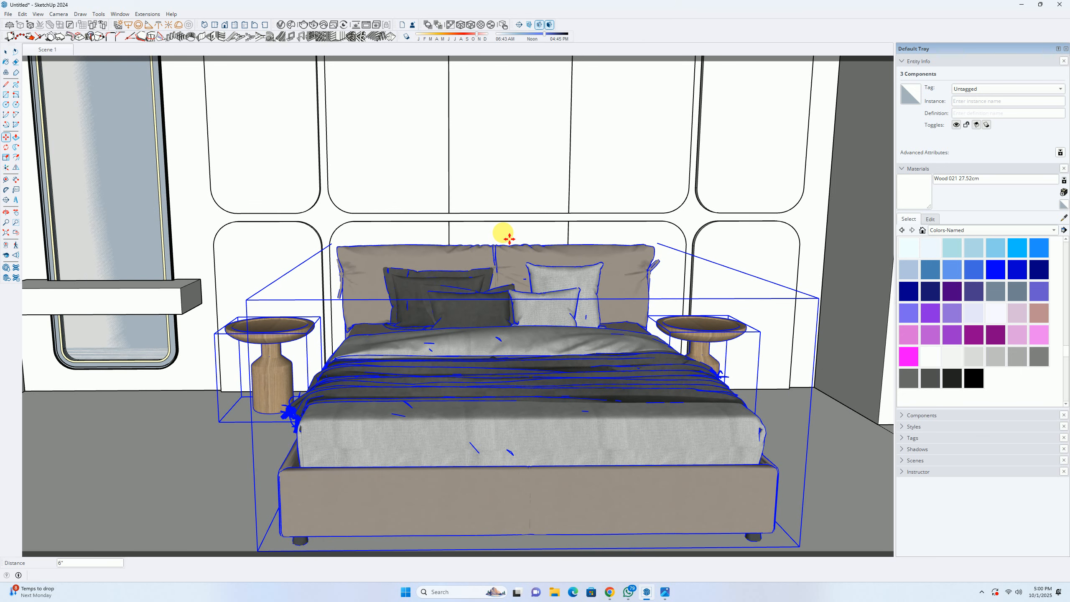
mouse_move(501, 268)
middle_down()
mouse_move(512, 246)
mouse_move(495, 276)
middle_up()
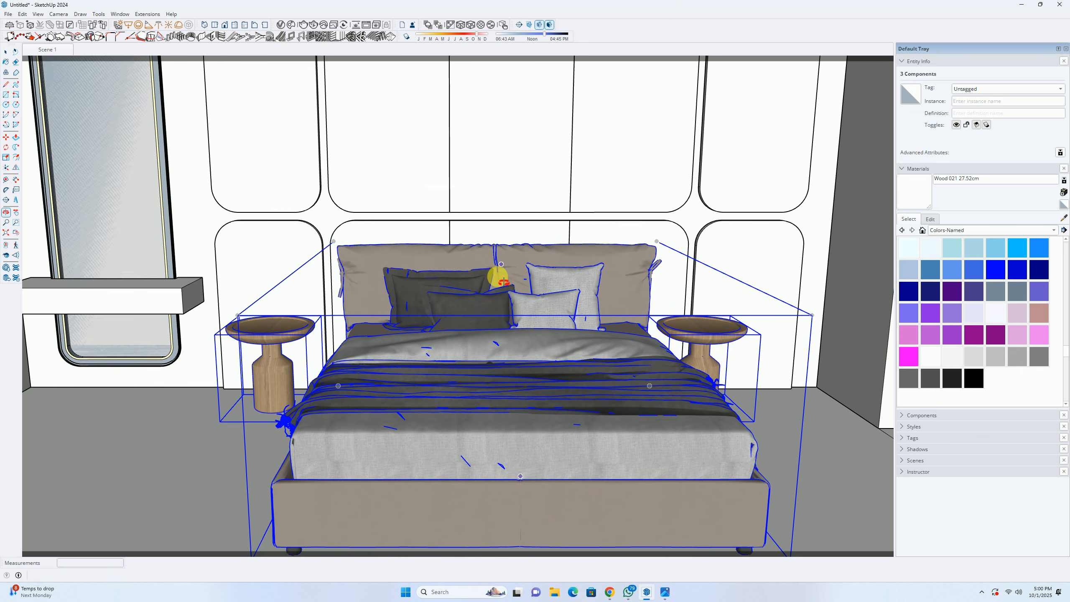
Step: Move the bed and both side tables 3" back toward the window side, and clear the selection
drag(501, 239, 525, 242)
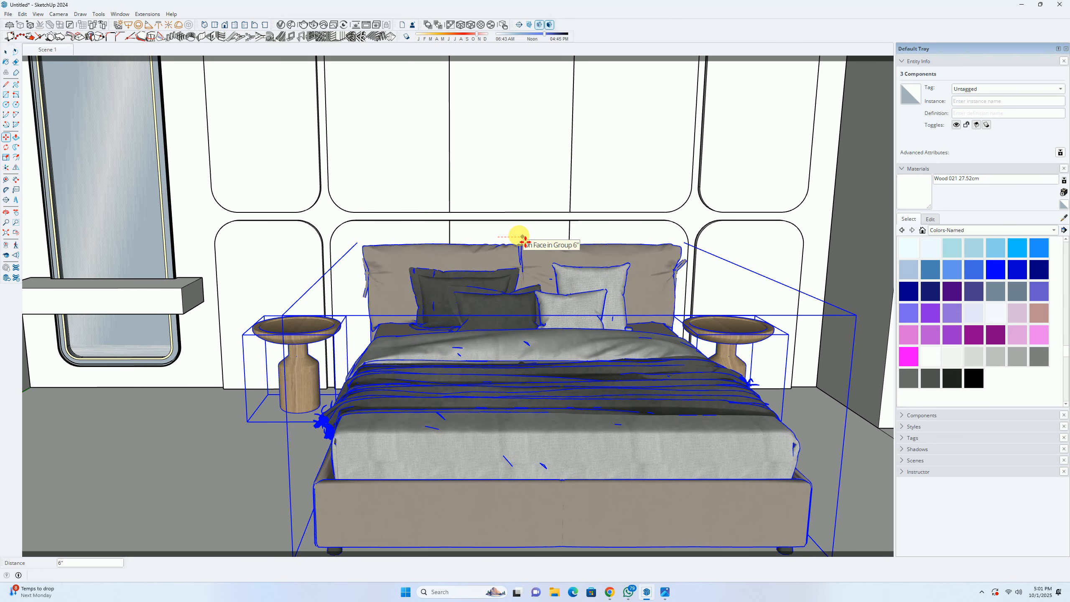
key(Return)
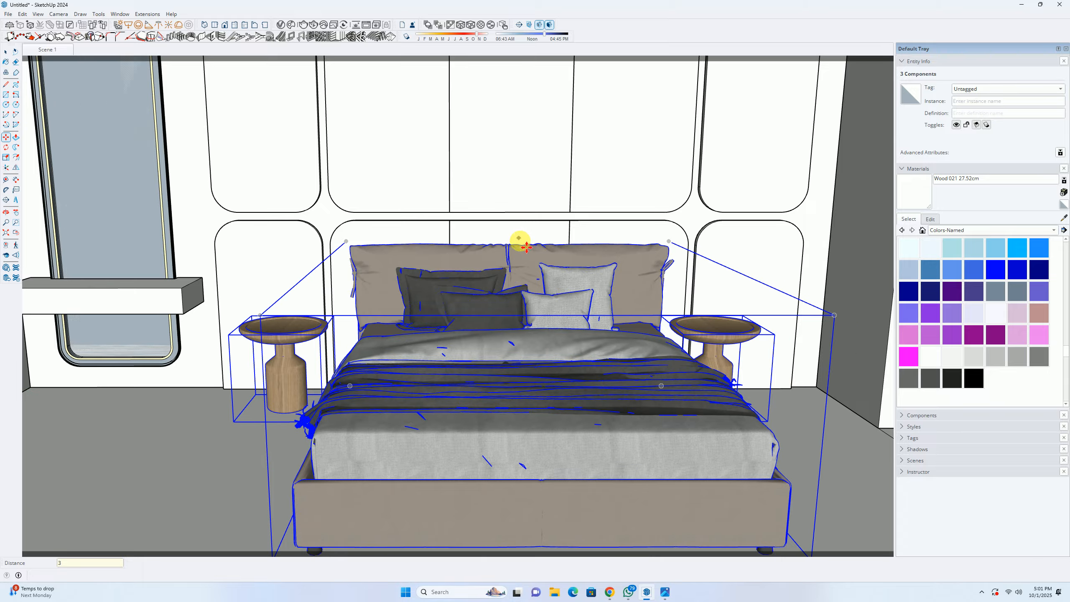
scroll(510, 265, down, 4)
key(space)
click(722, 250)
middle_drag(726, 296, 716, 338)
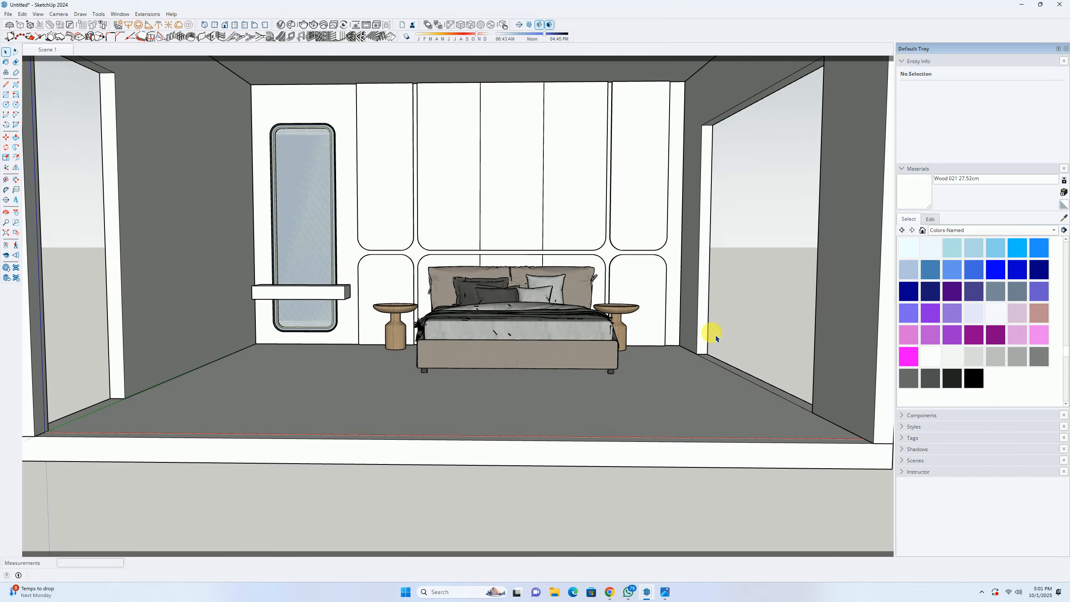
Step: Examine the bedroom reference image download (11).jpg, comparing its furniture, lamp, plant, rug and wall panels with the model
click(665, 592)
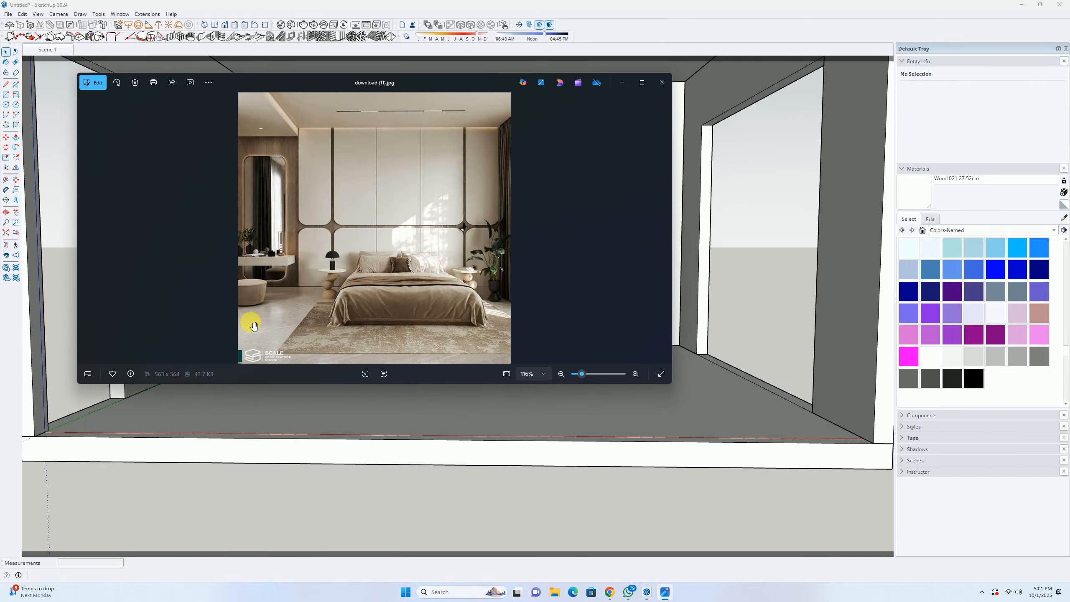
scroll(253, 325, up, 8)
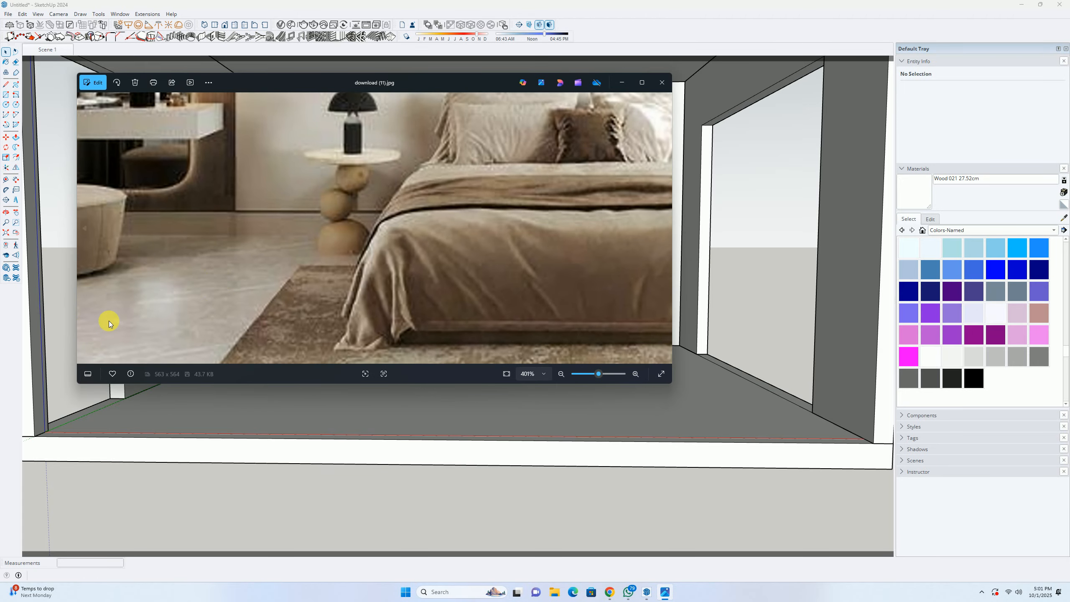
scroll(171, 288, down, 8)
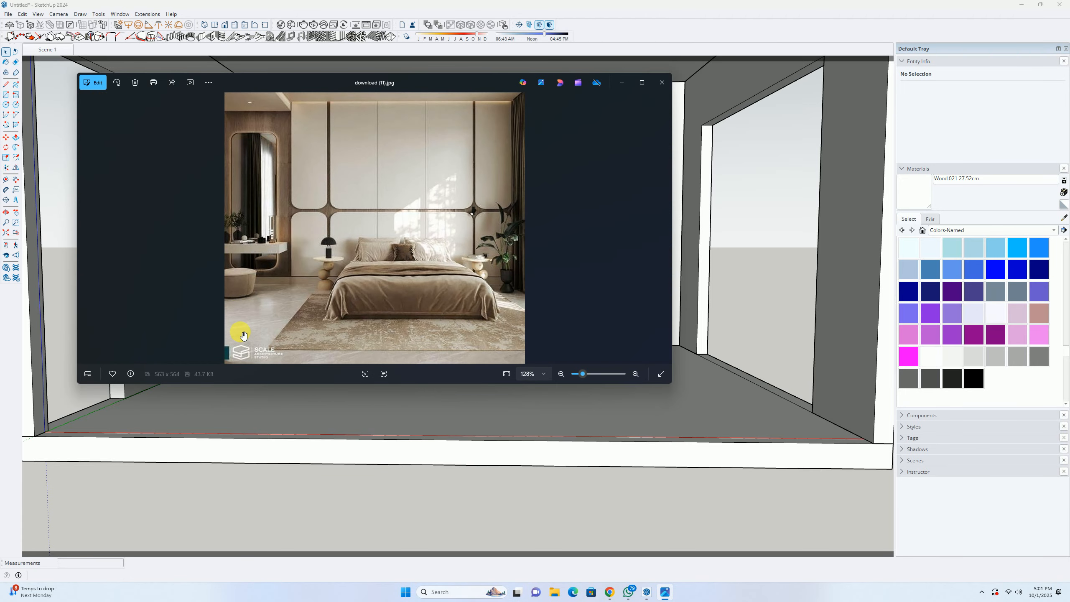
scroll(242, 335, up, 4)
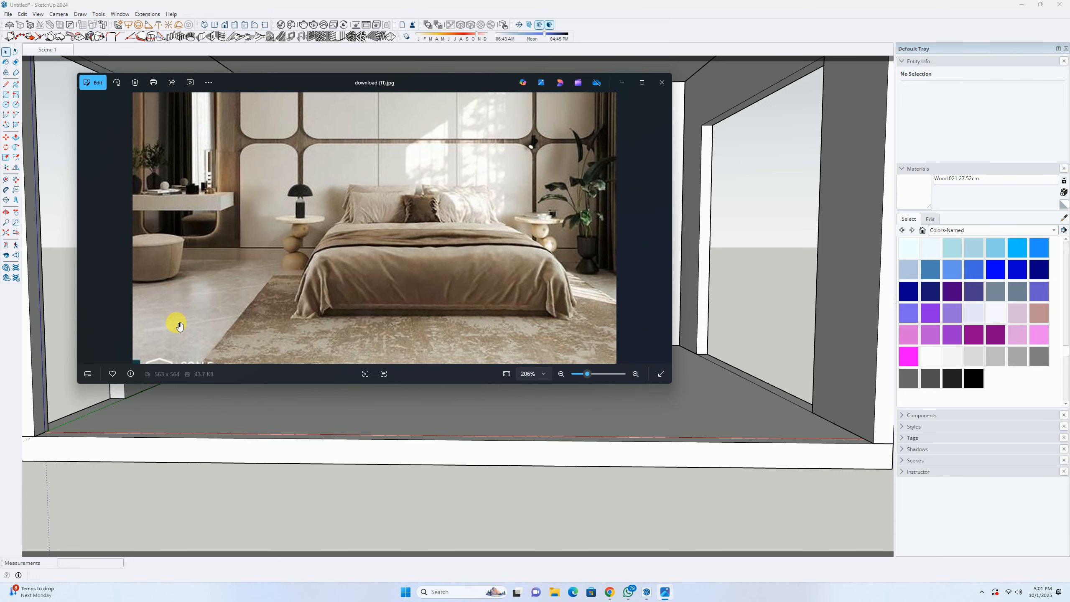
click(640, 83)
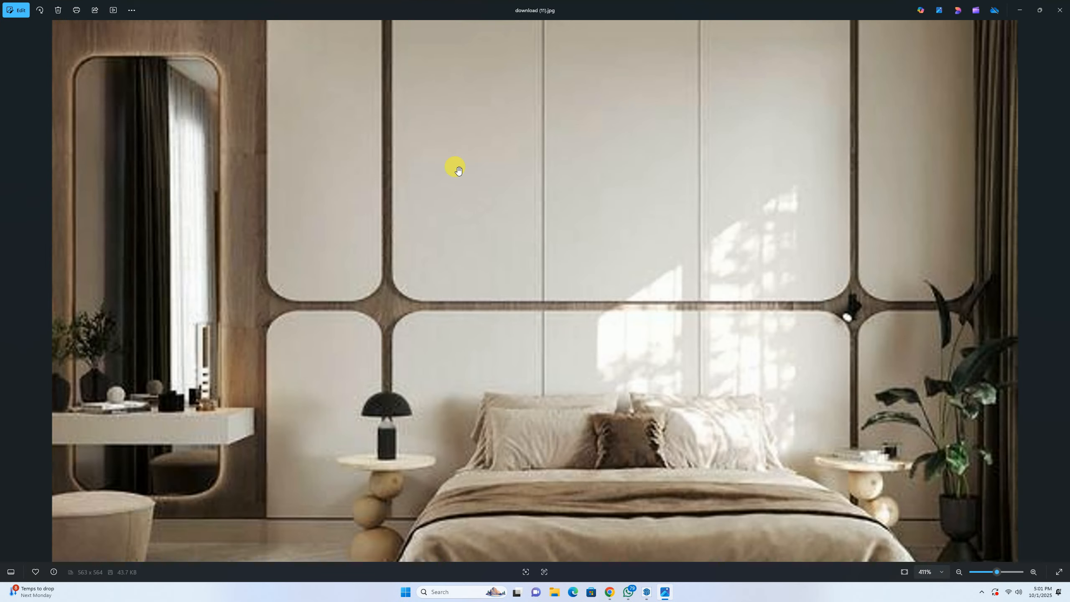
scroll(274, 440, down, 3)
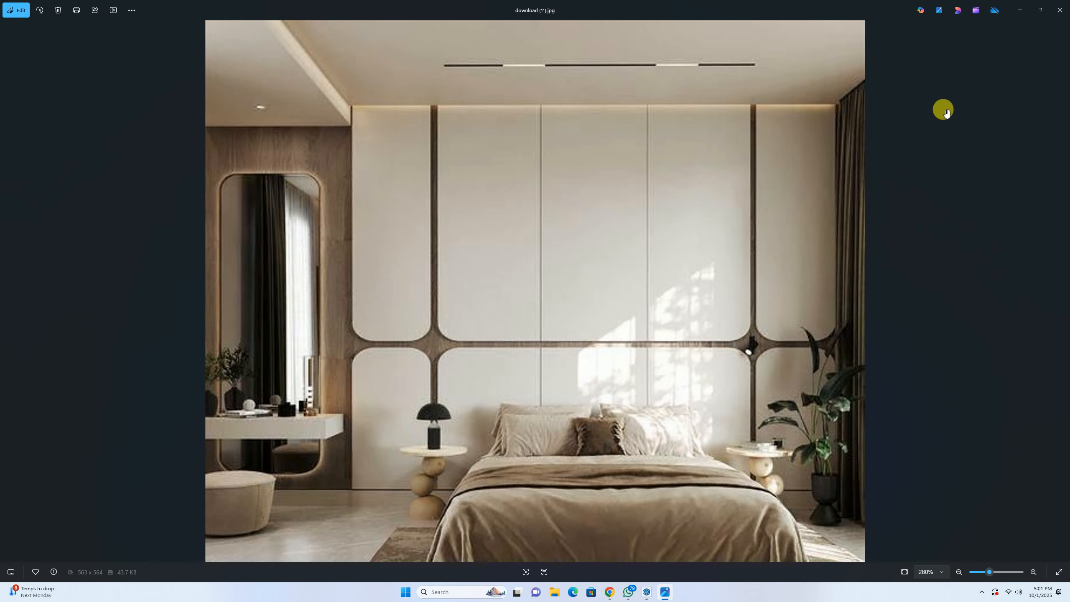
click(1015, 10)
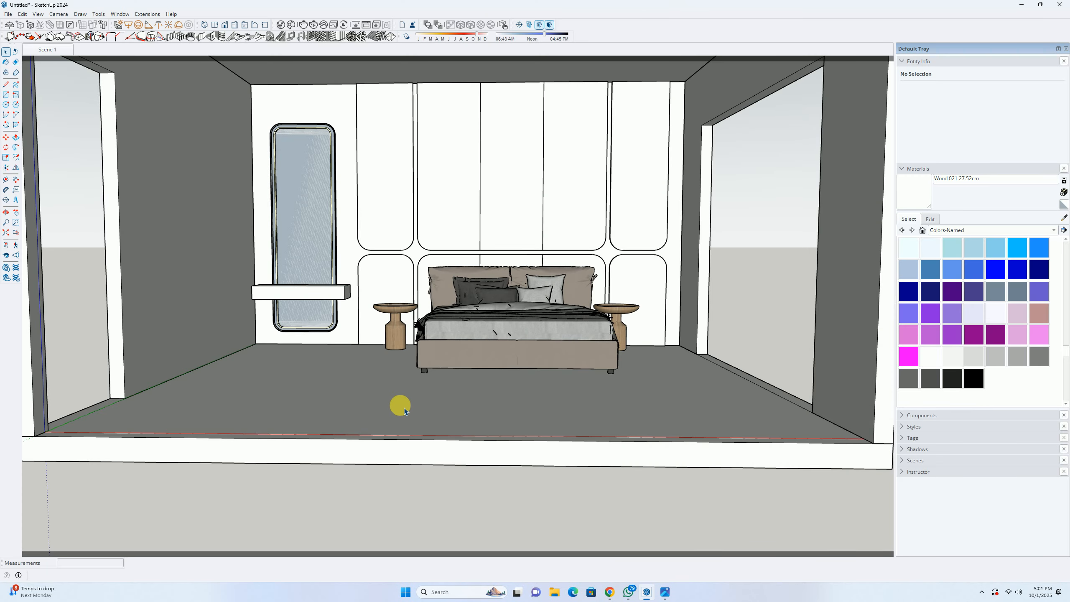
Step: Switch to Chrome and open Pinterest in a new tab
scroll(406, 426, up, 3)
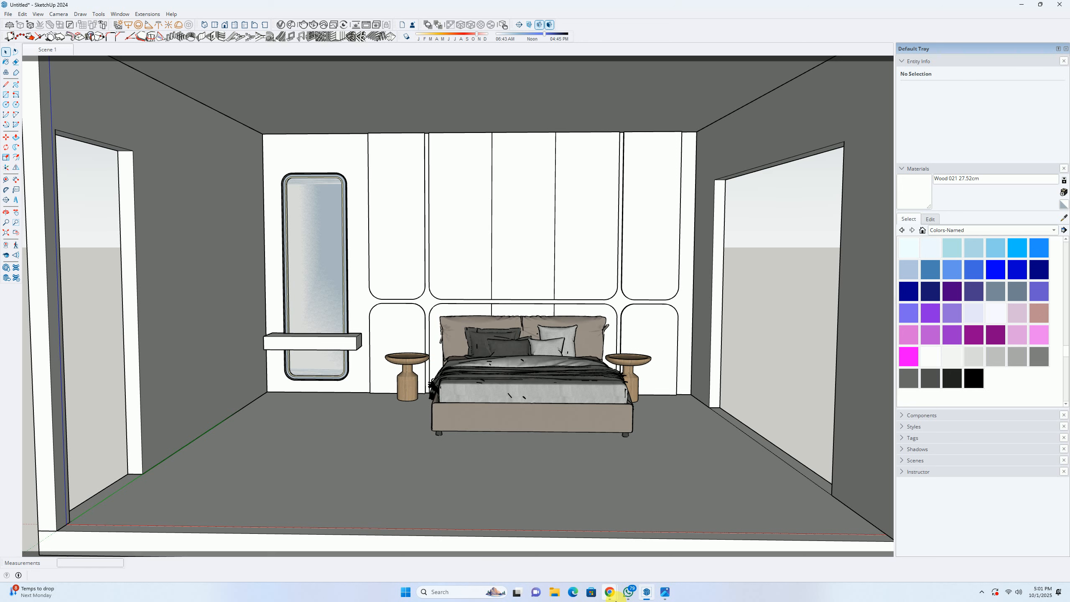
mouse_move(610, 592)
click(565, 557)
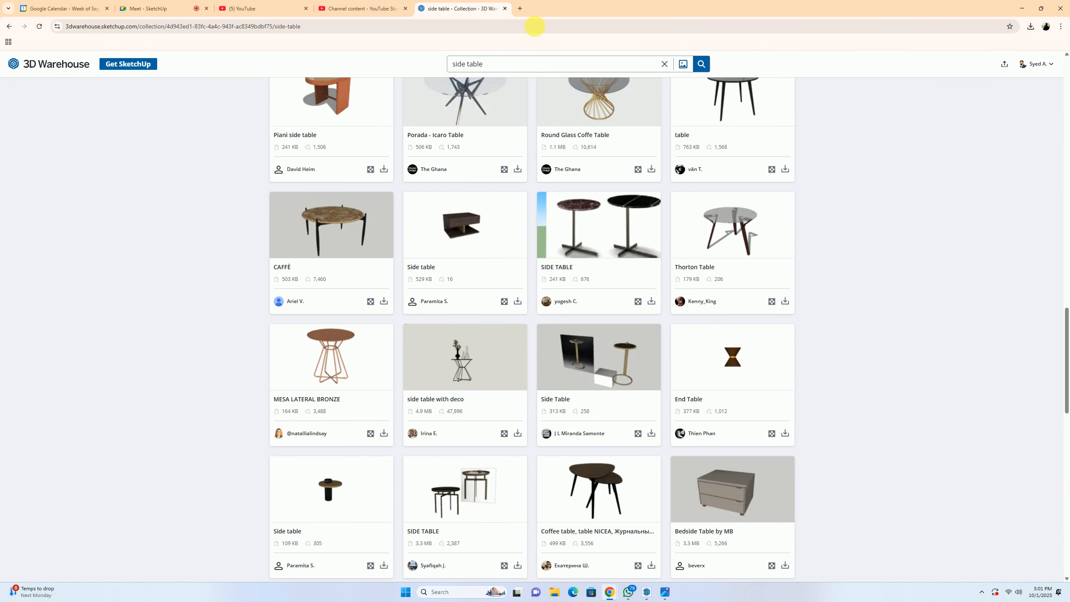
click(521, 8)
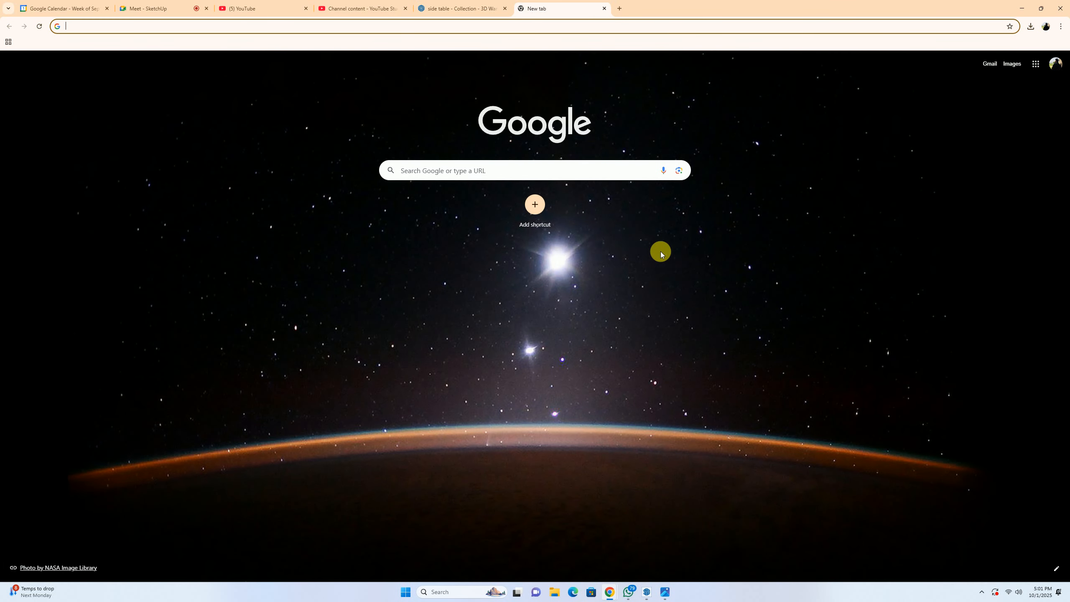
click(522, 172)
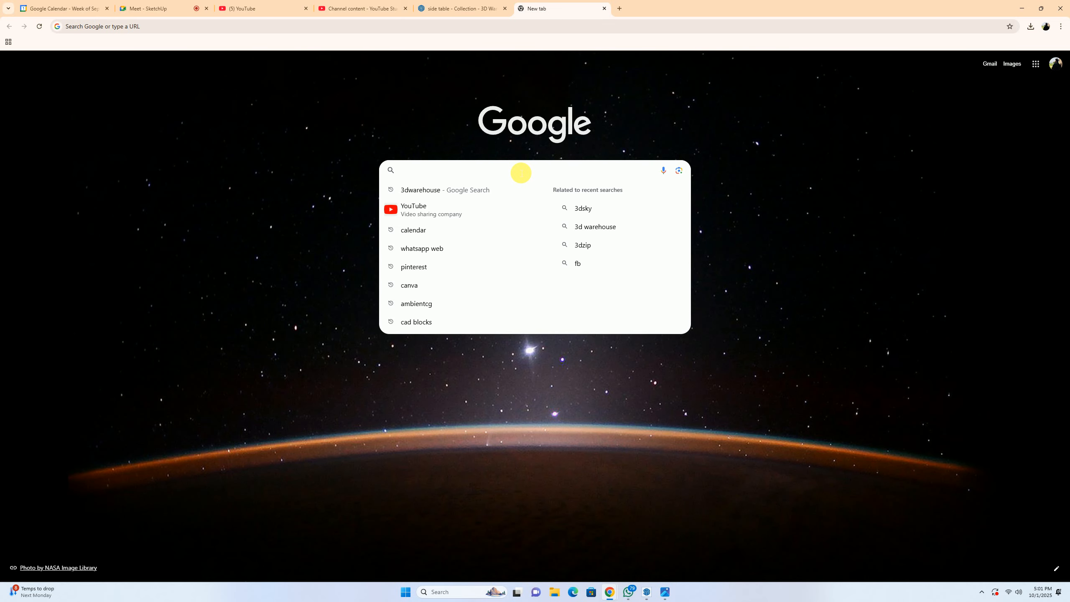
text(pintere)
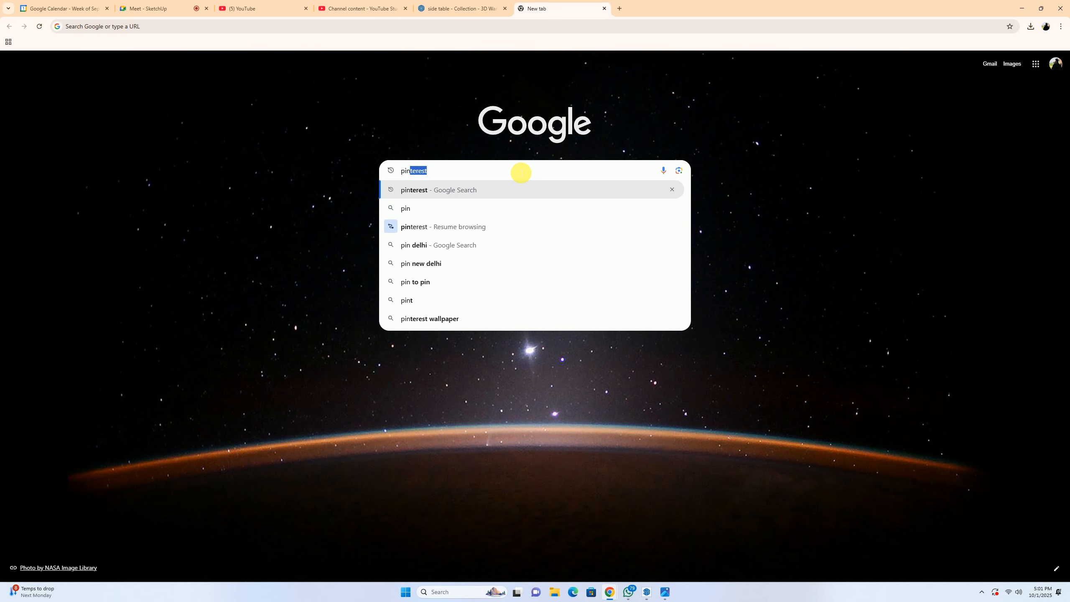
text(st)
key(Return)
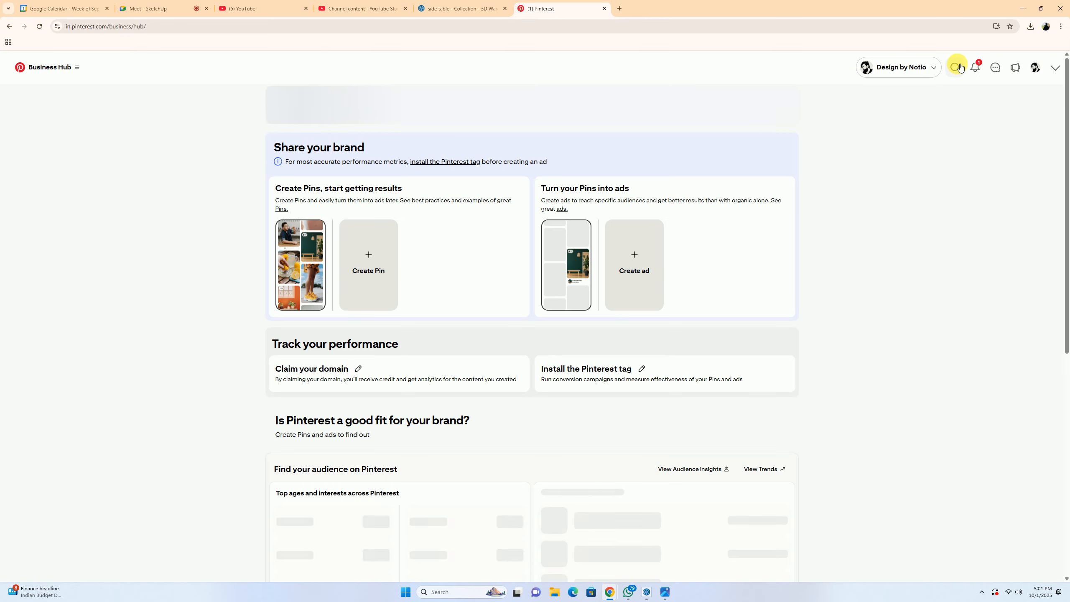
Step: Search Pinterest for "floor stone texture" and open the beige "Marble | High Resolution Texture Images" pin
click(955, 67)
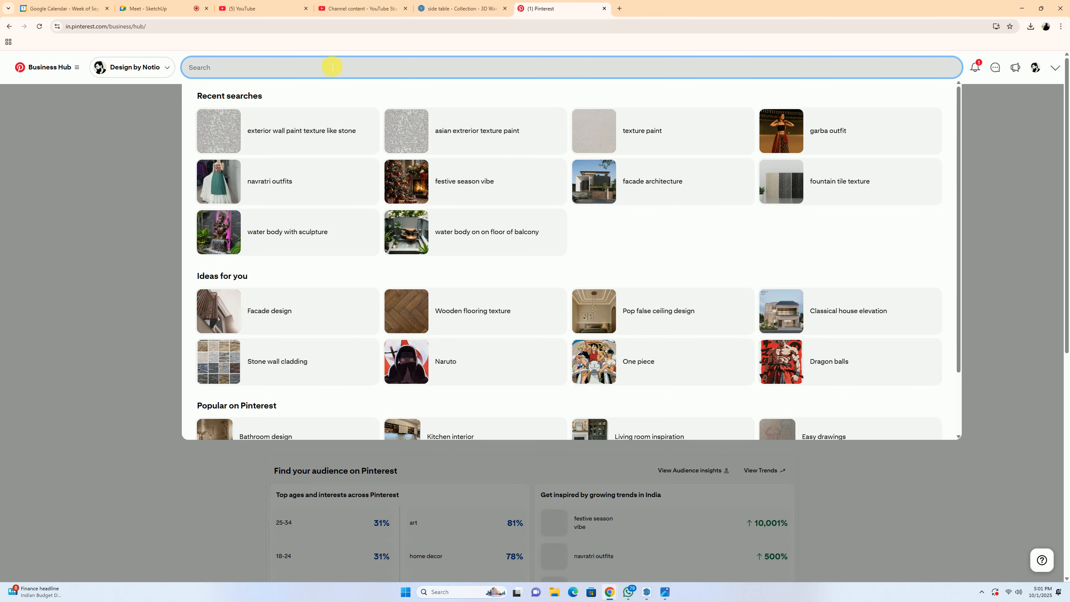
text(flo)
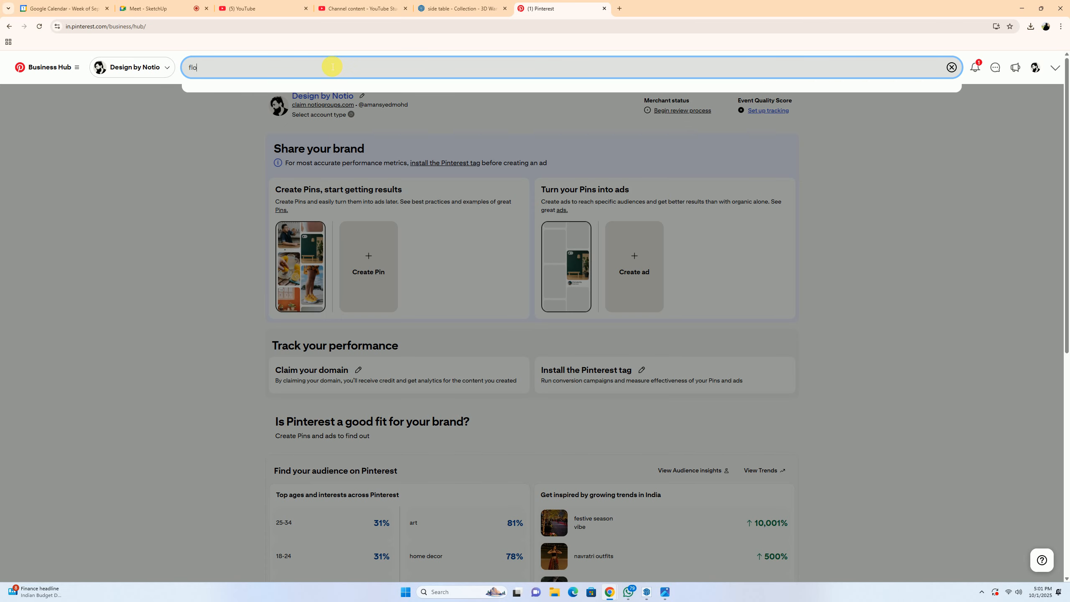
text(or tiless)
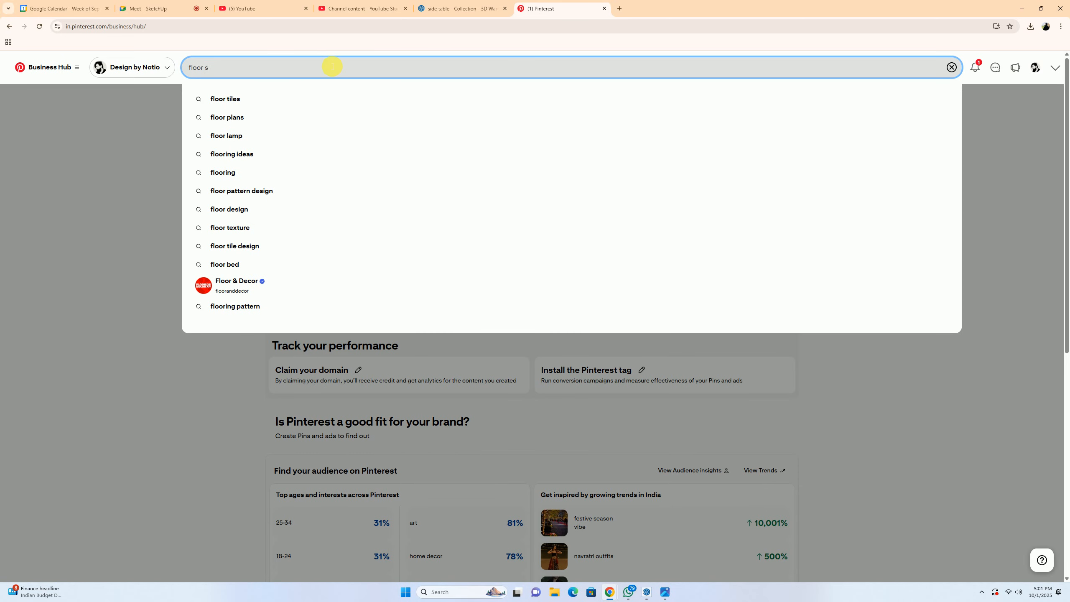
text(tone texture)
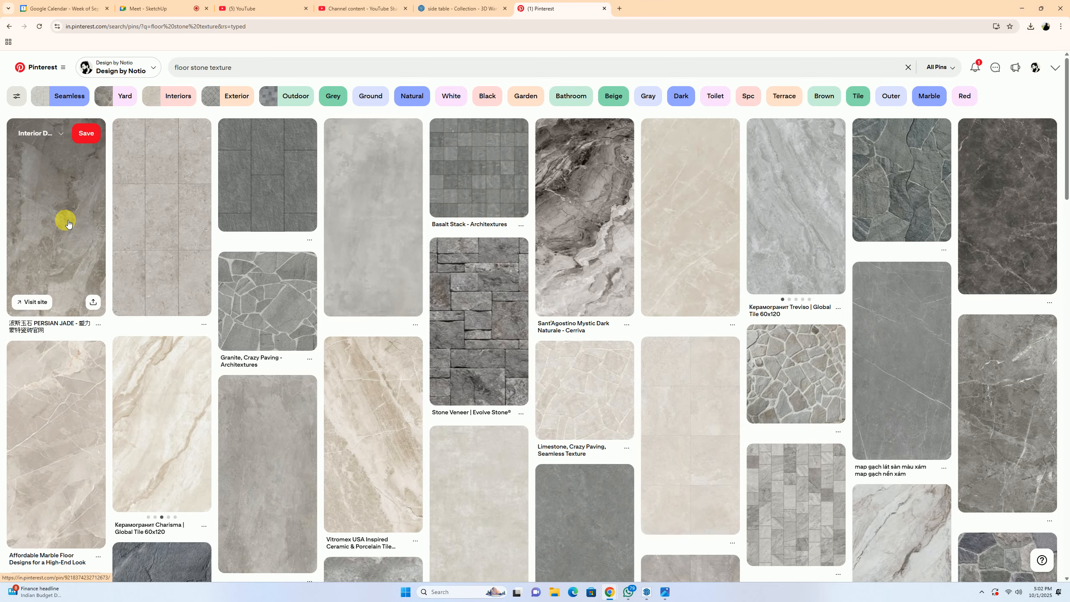
scroll(167, 256, down, 8)
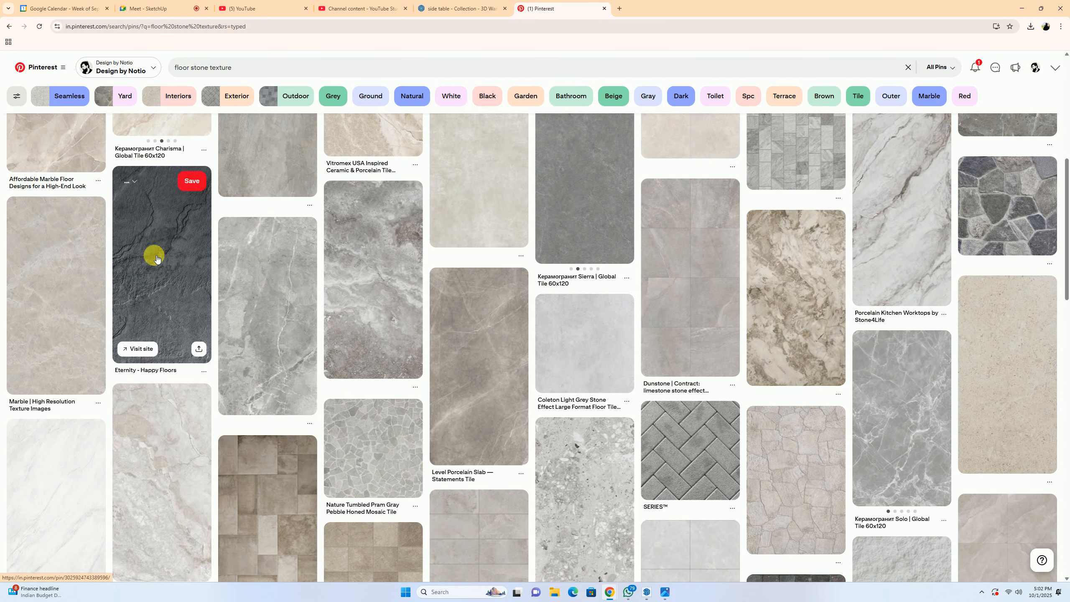
click(65, 287)
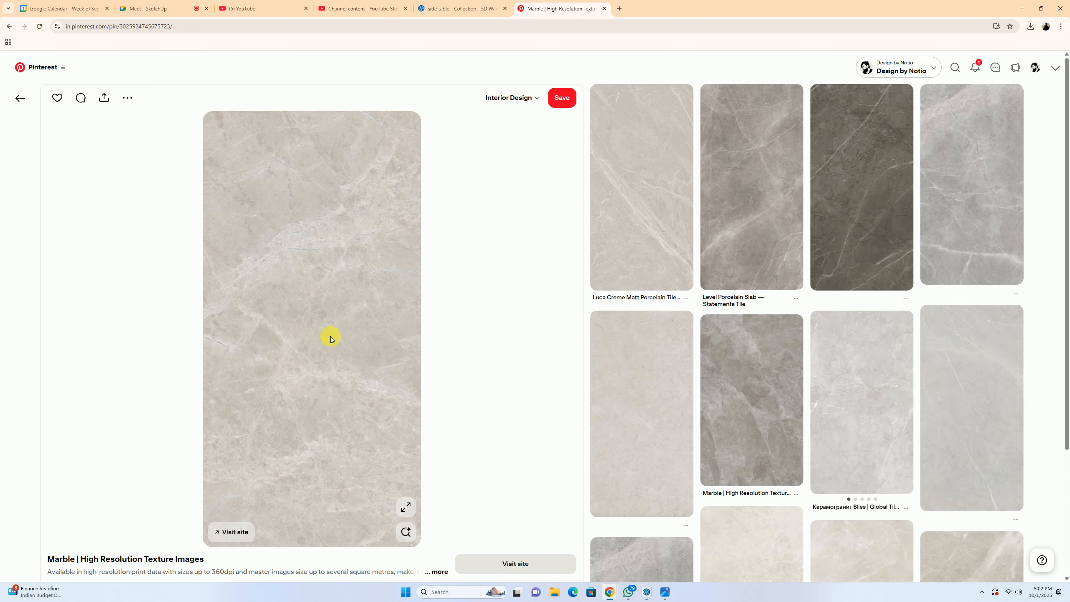
Step: Compare the marble pin with the floor in the bedroom reference image download (11).jpg, shown in a smaller window over the browser
click(647, 556)
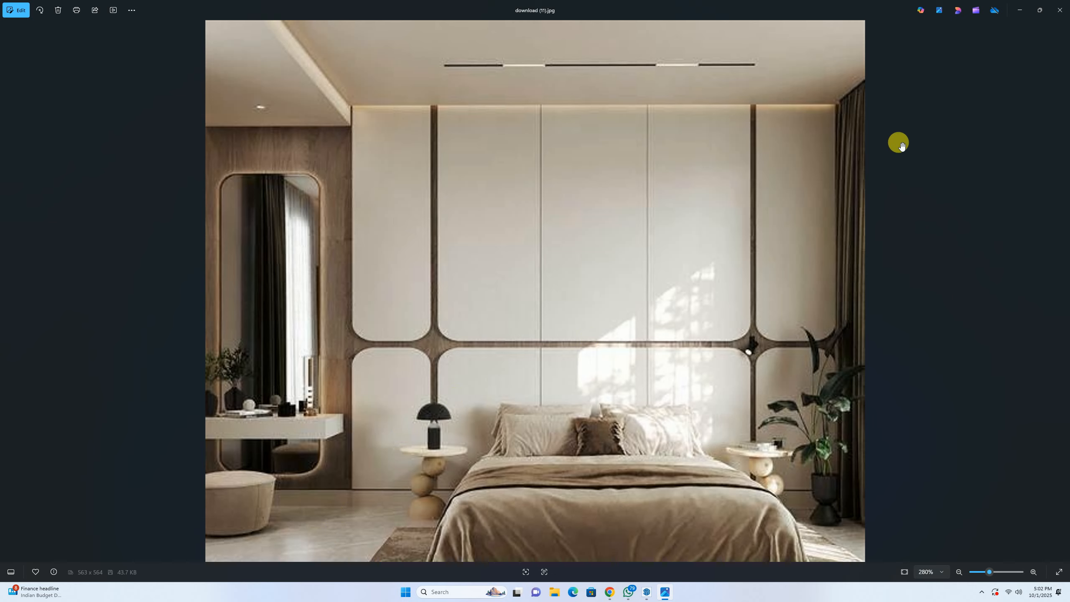
double_click(762, 12)
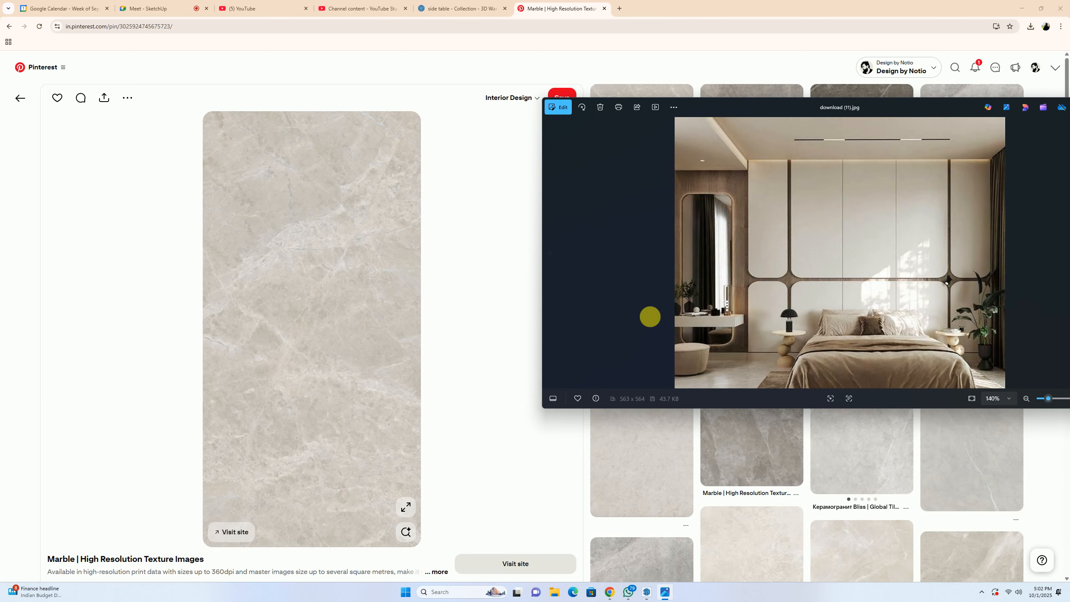
drag(1030, 108, 831, 135)
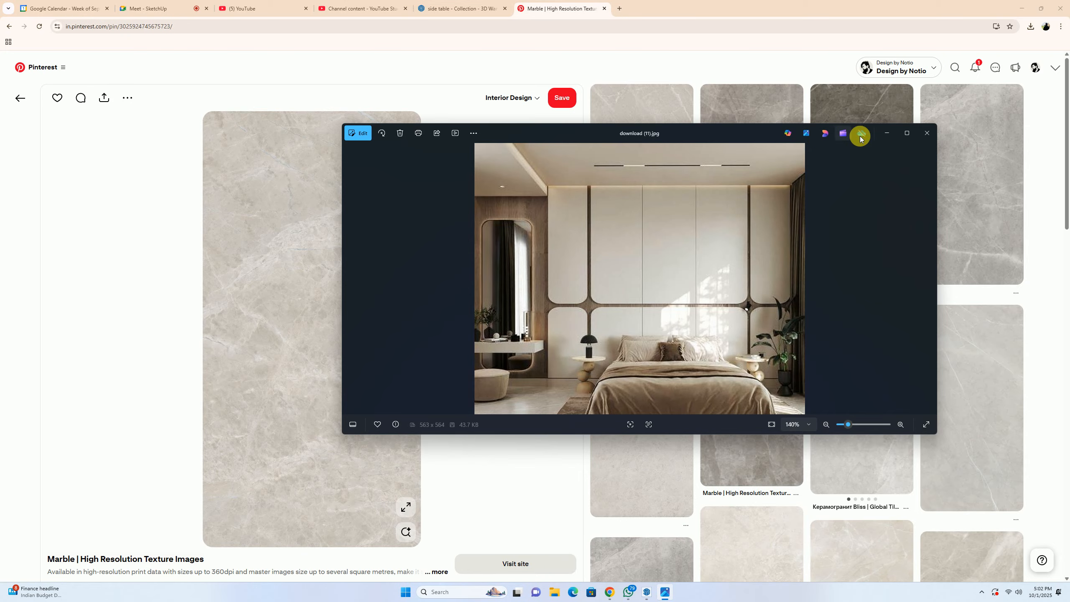
click(889, 135)
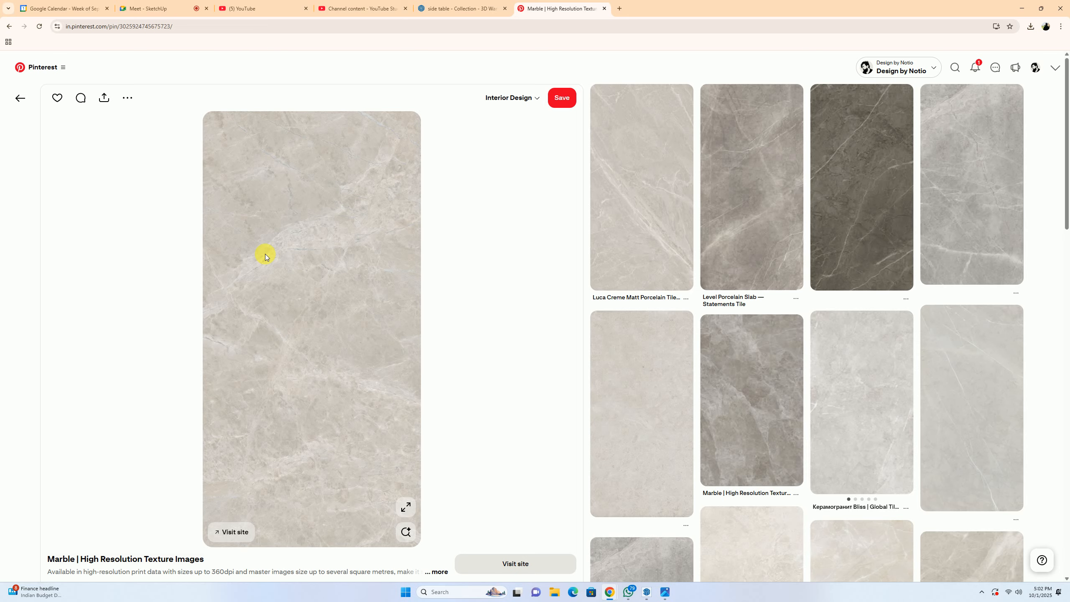
Step: Download the image of the related pin "zellige bathroom floor tiles 120x60 tiles bathroom floor" and return to the SketchUp model
scroll(268, 257, down, 7)
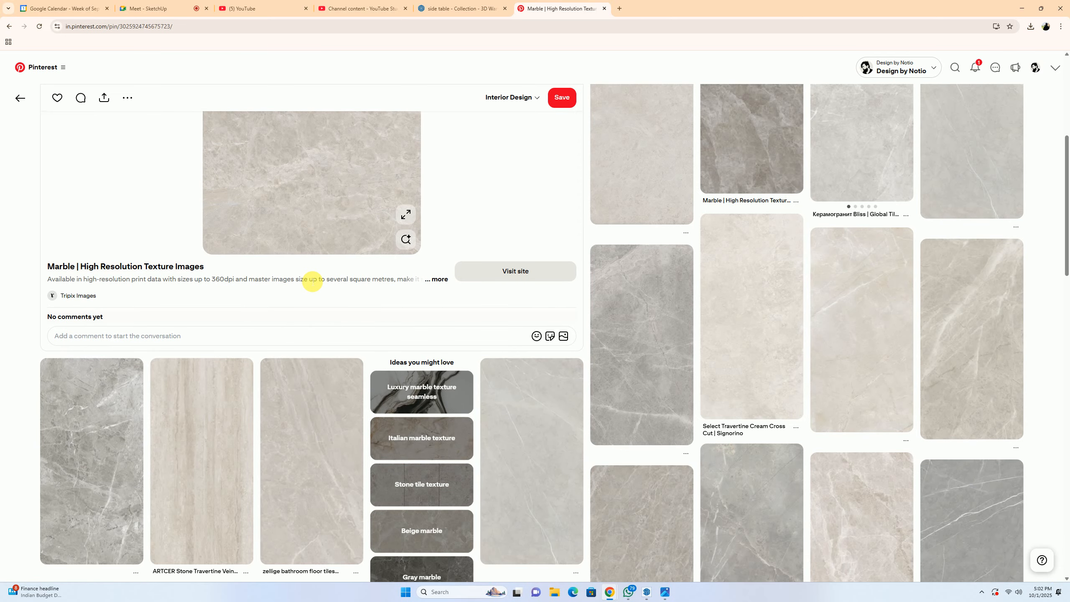
click(310, 457)
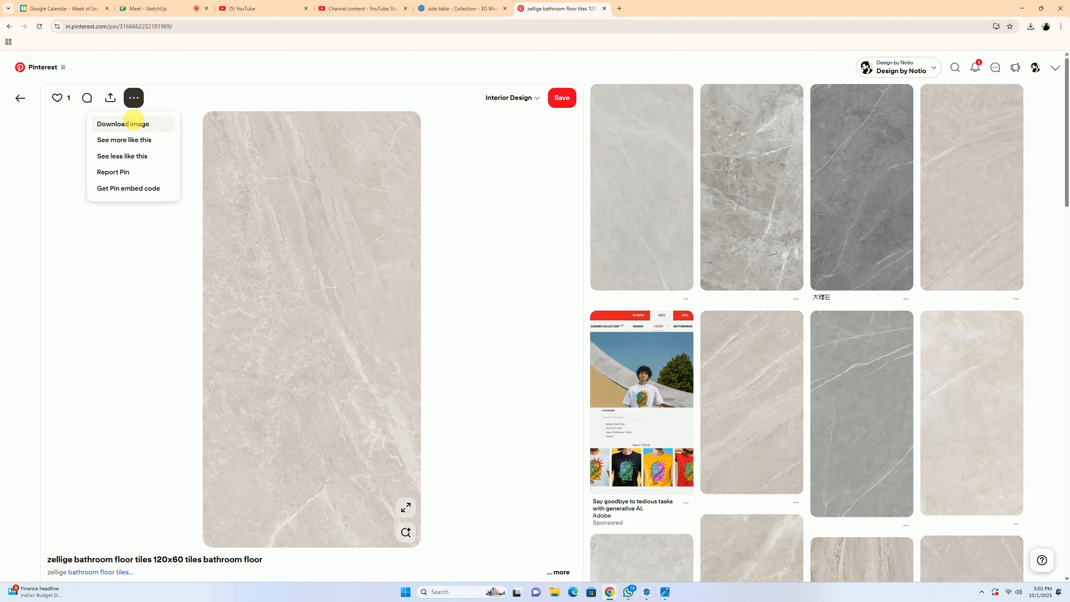
click(134, 101)
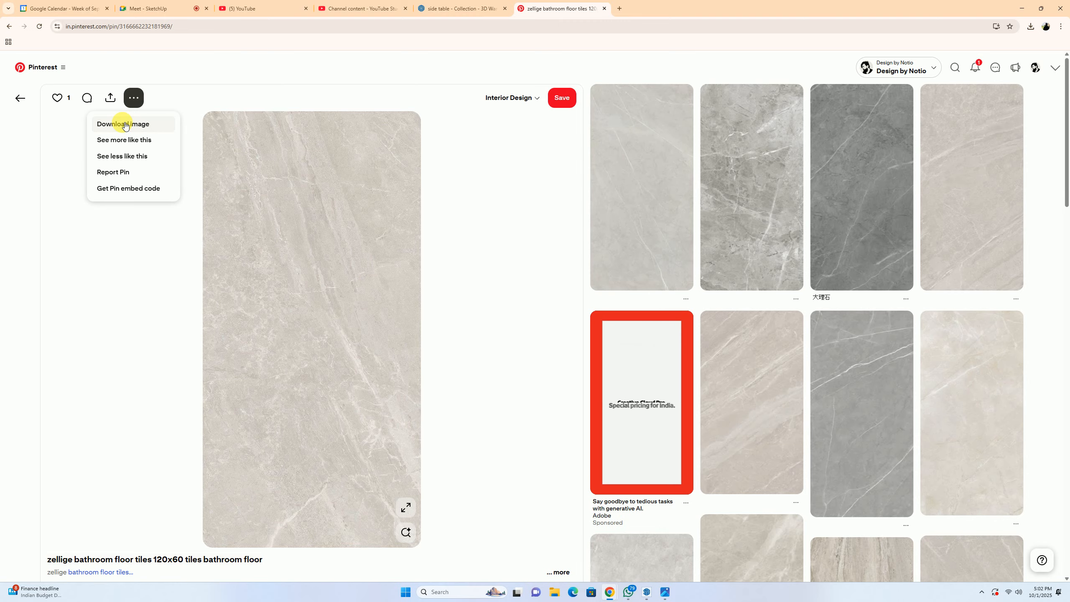
click(1021, 8)
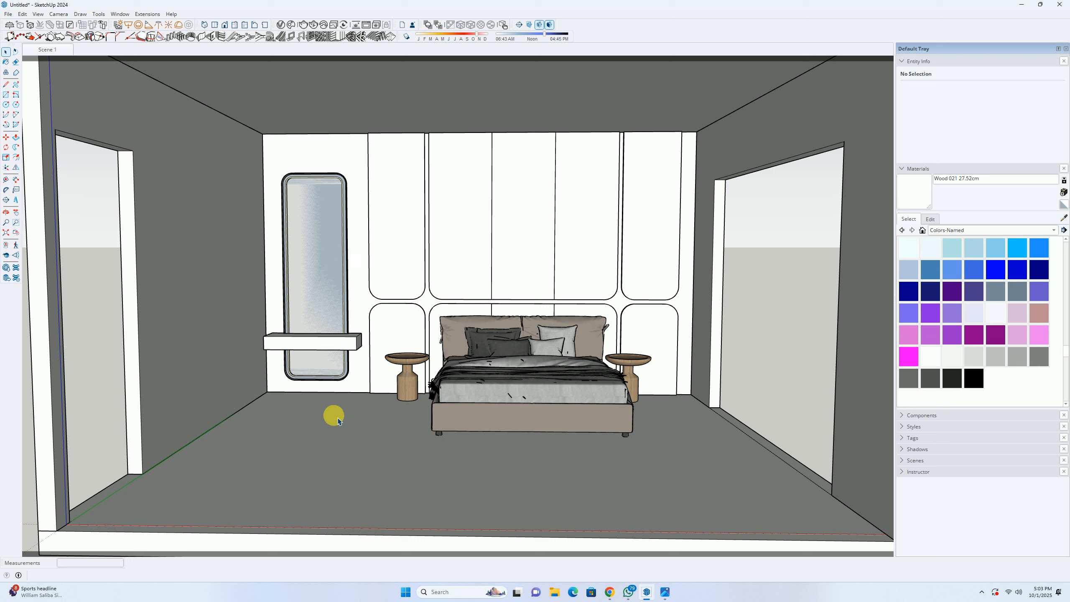
Step: Create a Generic V-Ray material with the downloaded zellige floor tile image as its diffuse texture, and preview it as Floor
click(10, 15)
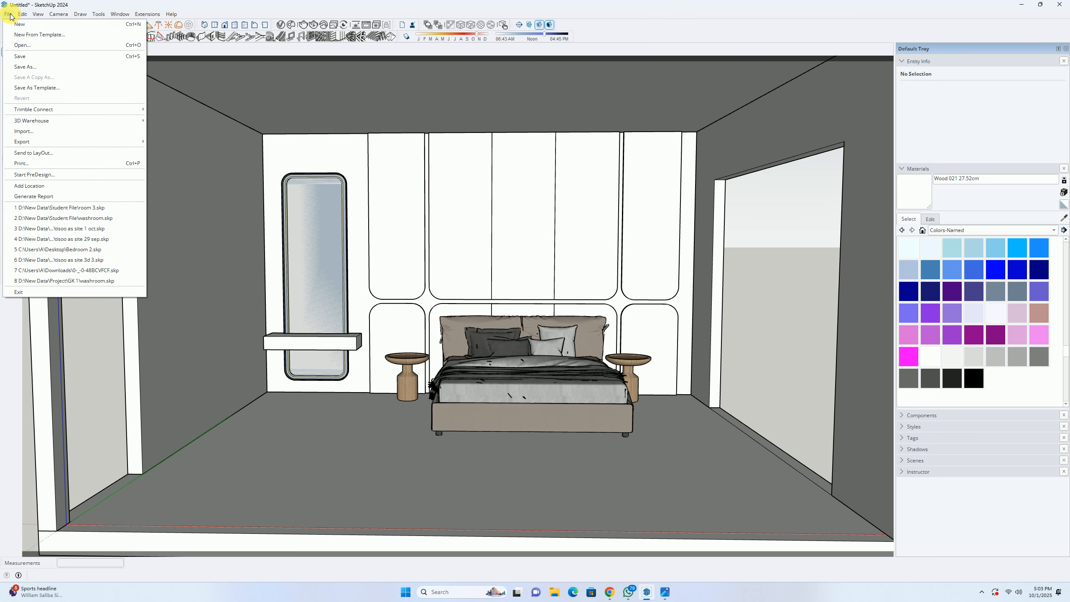
click(760, 247)
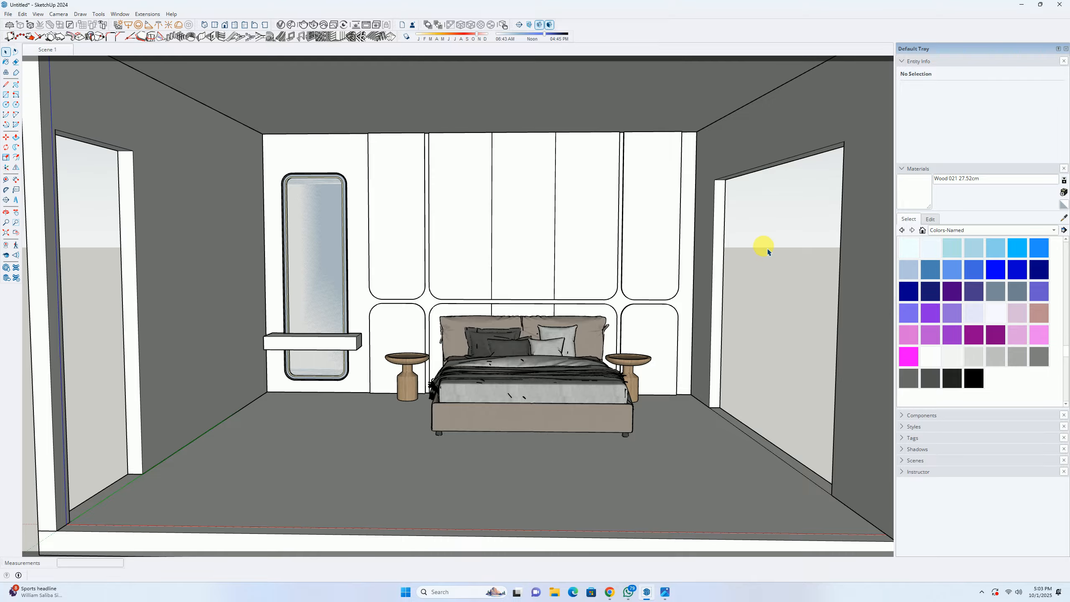
click(279, 24)
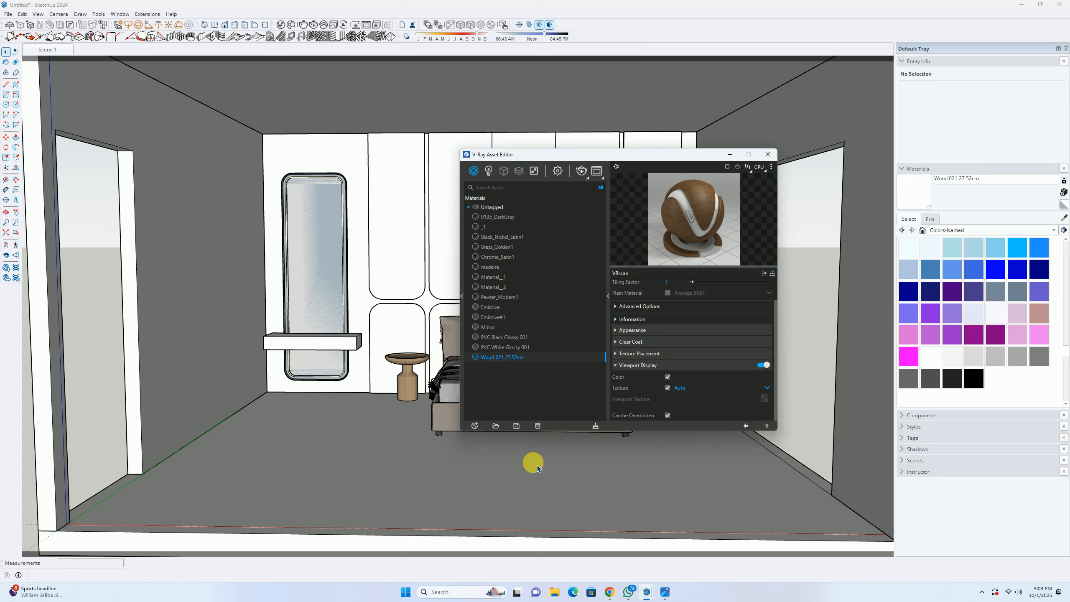
click(475, 427)
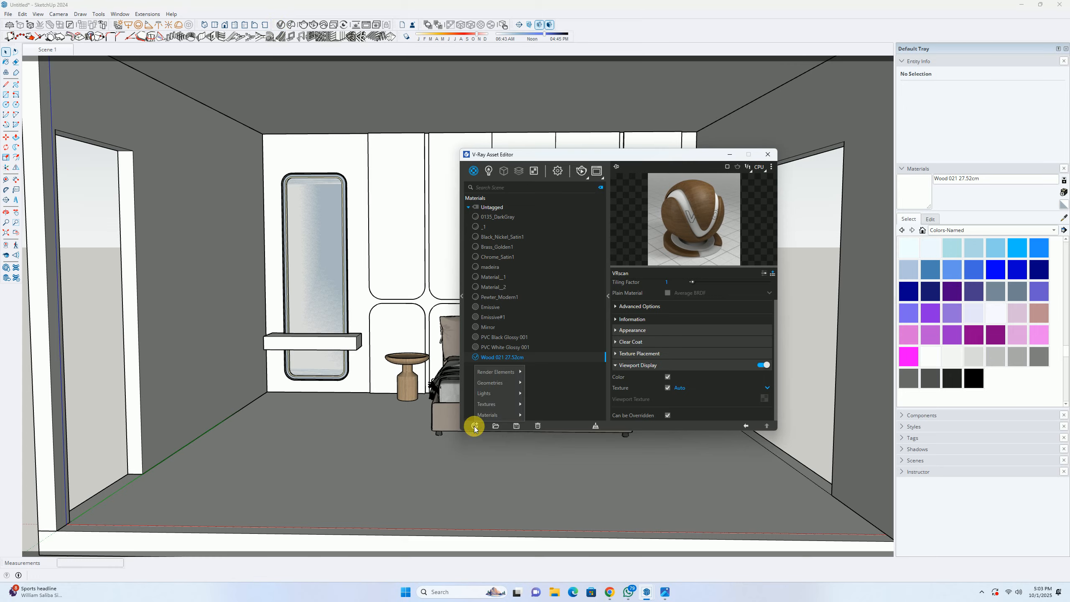
mouse_move(482, 415)
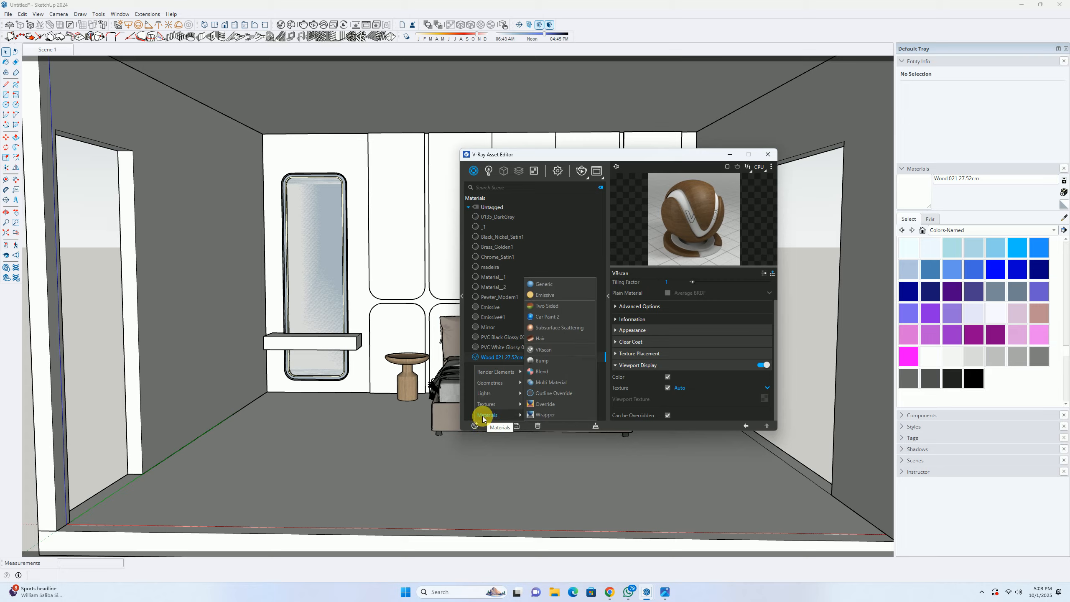
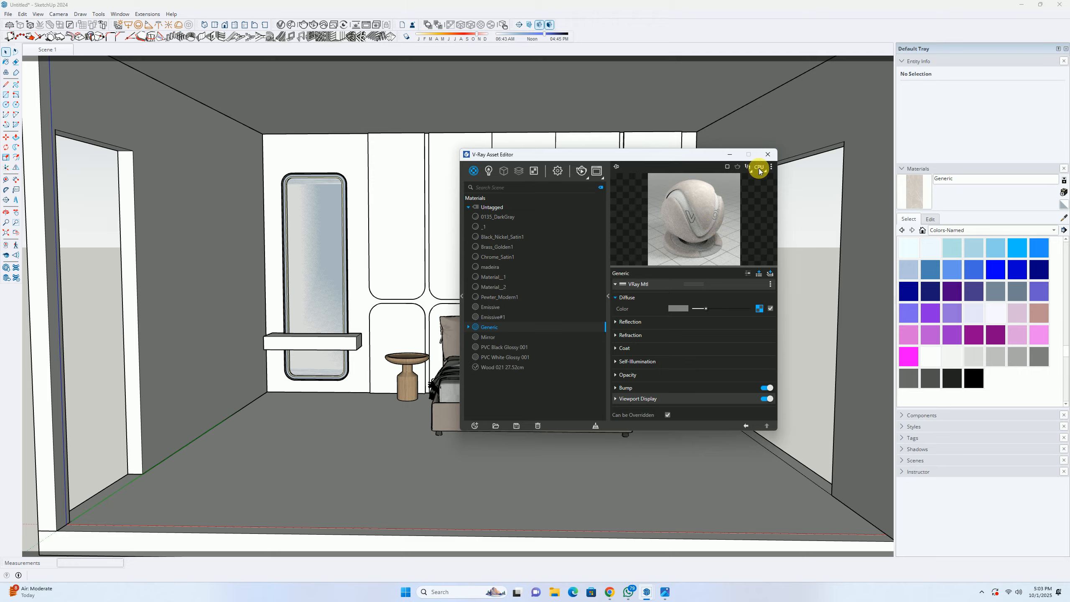
click(771, 167)
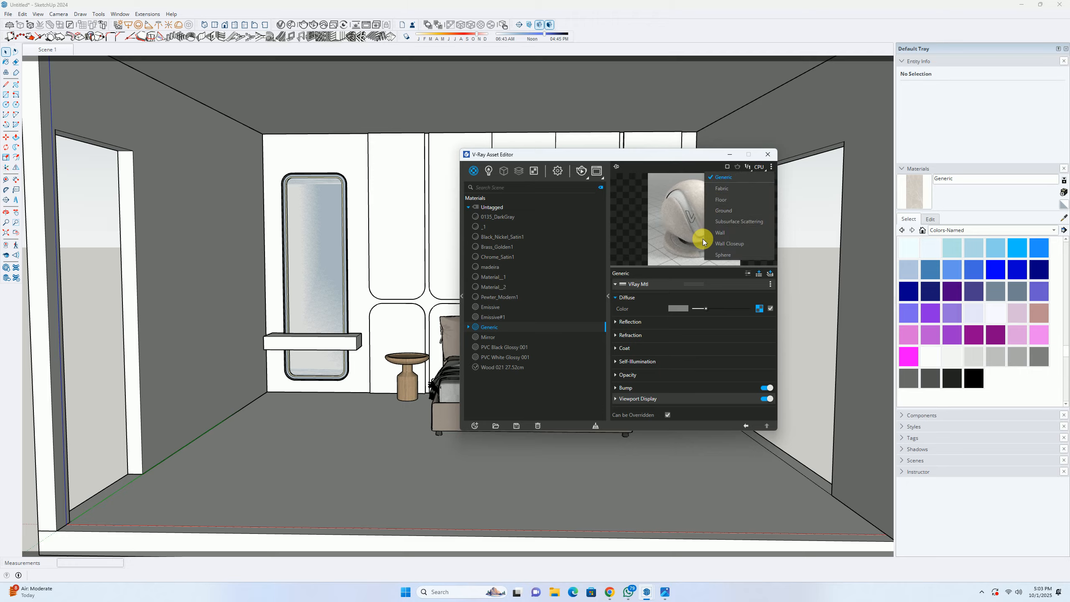
click(725, 200)
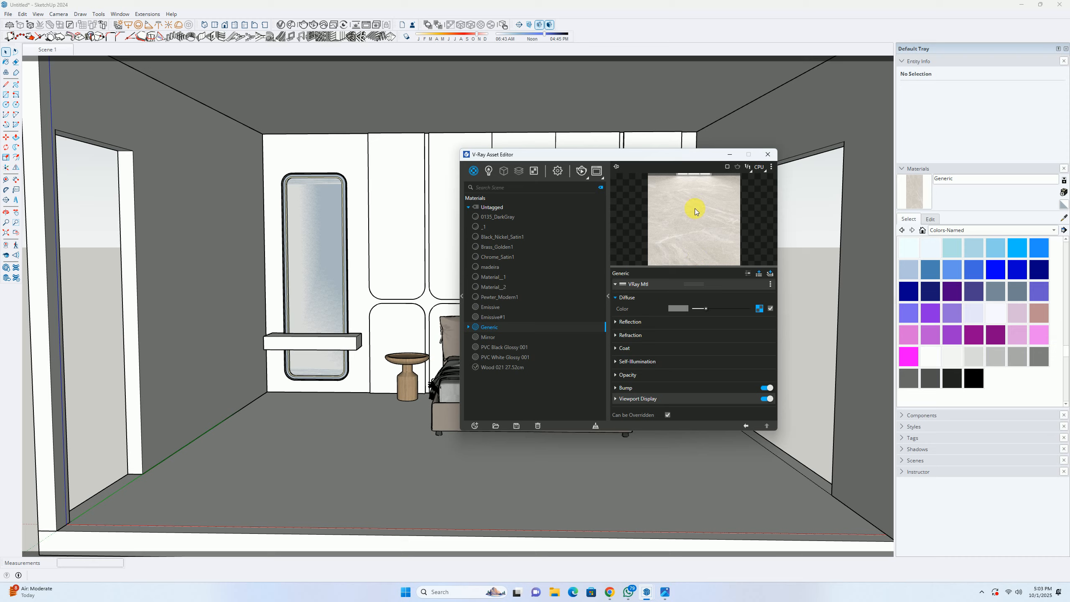
Step: Assign the zellige bathroom floor tiles image as a bitmap to the Generic material's reflection glossiness
click(630, 322)
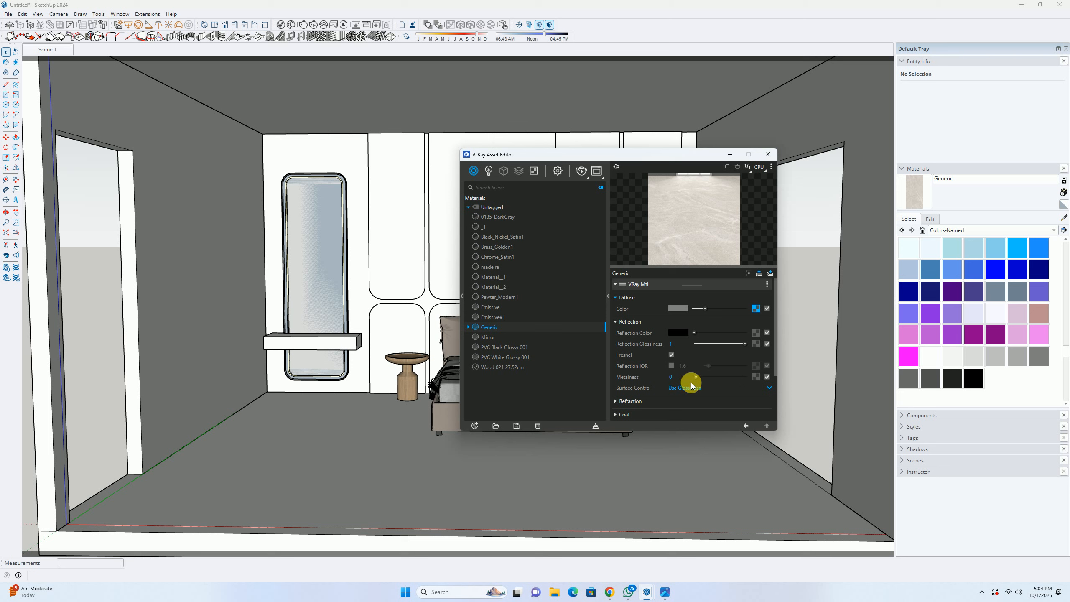
click(756, 345)
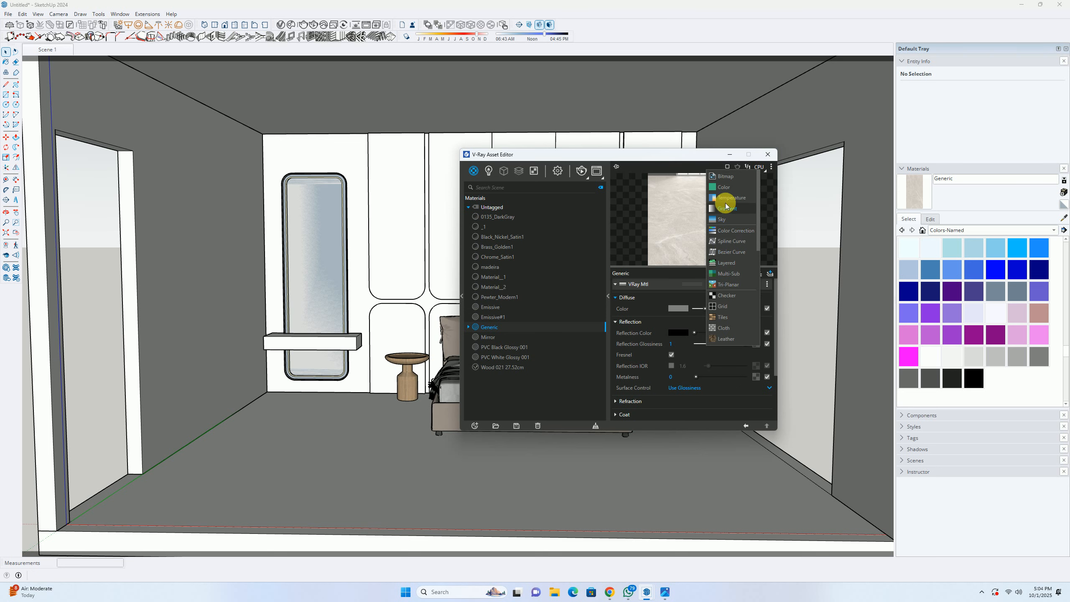
click(726, 178)
click(557, 251)
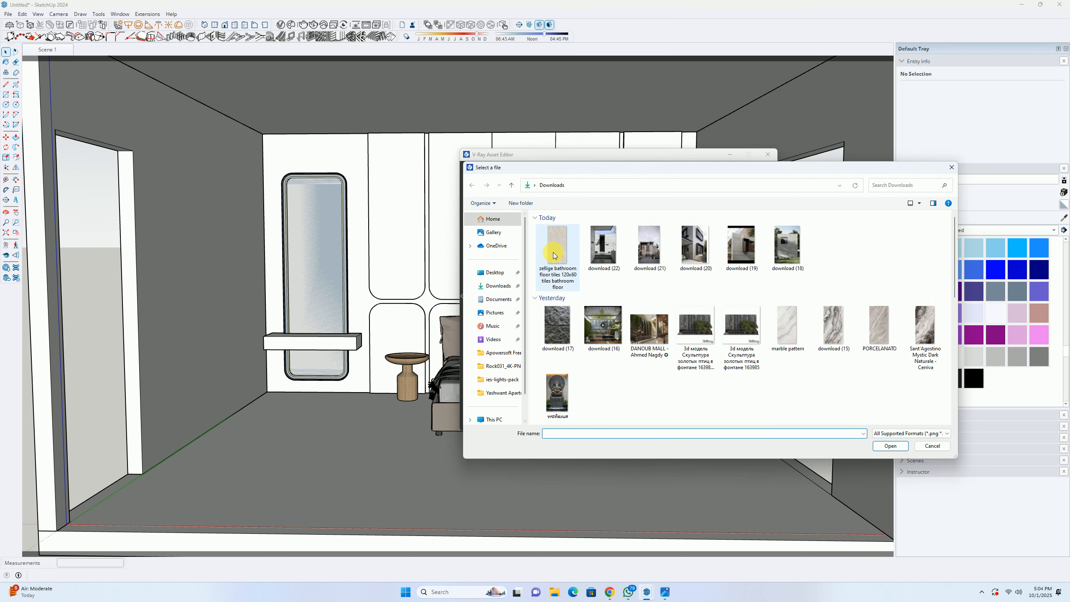
click(905, 449)
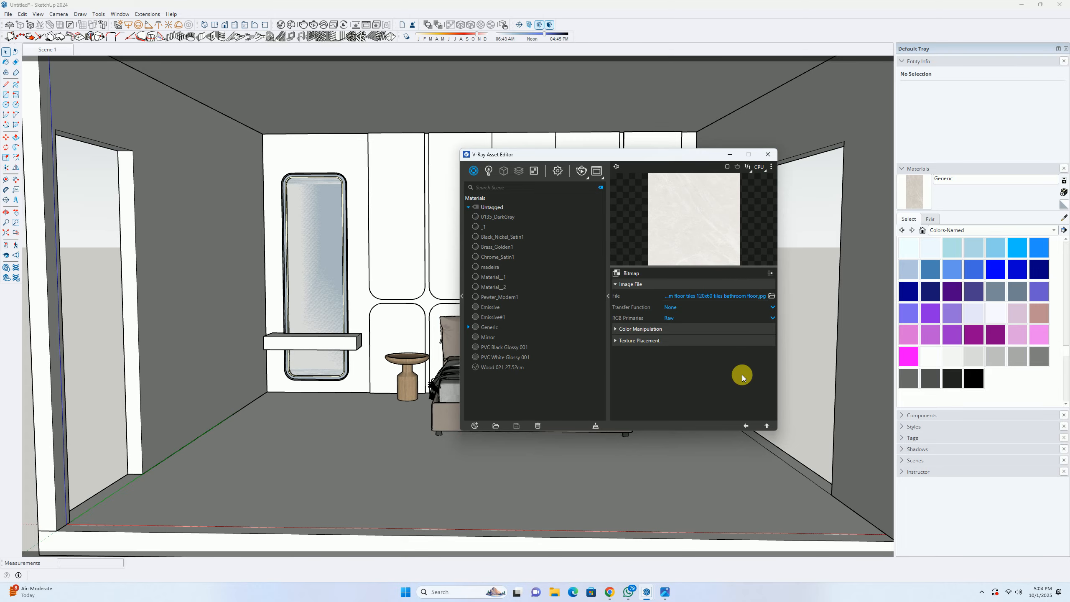
click(746, 426)
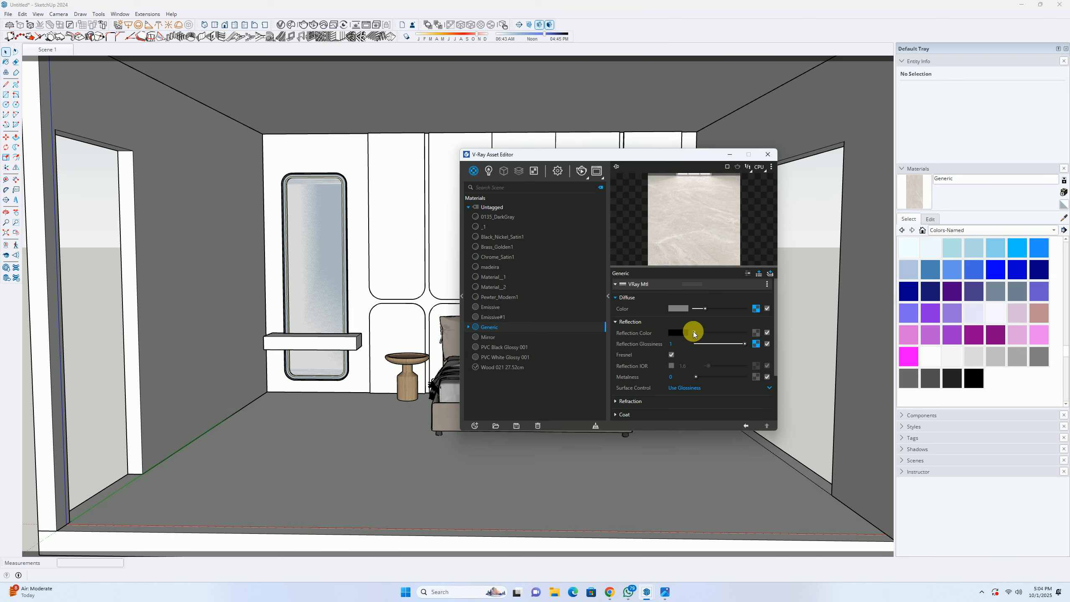
Step: Raise the Generic material's reflection color to a light gray and set its reflection glossiness to 0.95
drag(693, 332, 716, 334)
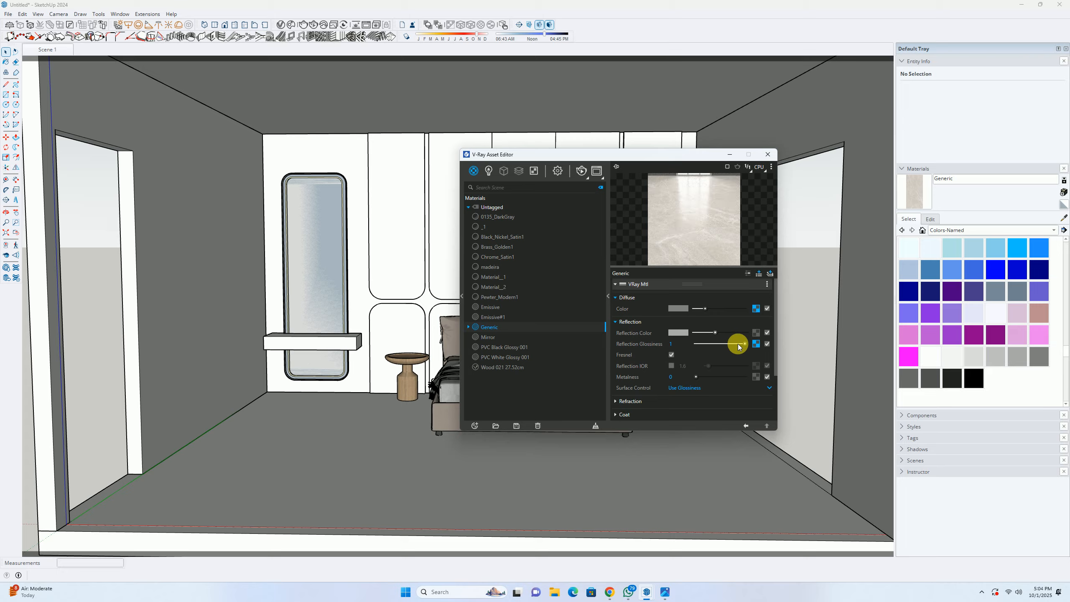
mouse_move(744, 344)
mouse_down()
mouse_move(693, 345)
mouse_move(701, 356)
mouse_move(701, 347)
mouse_move(742, 344)
mouse_up()
click(689, 348)
drag(715, 333, 729, 334)
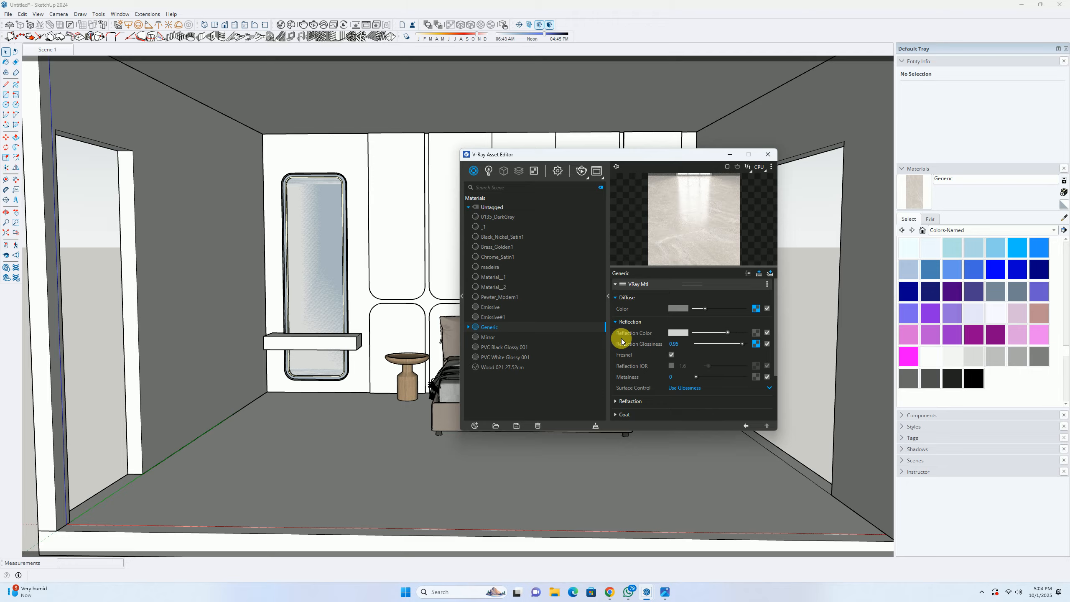
Step: Assign the zellige bathroom floor tiles image as a bitmap bump map on the Generic material and set the bump amount to 0.25
click(623, 322)
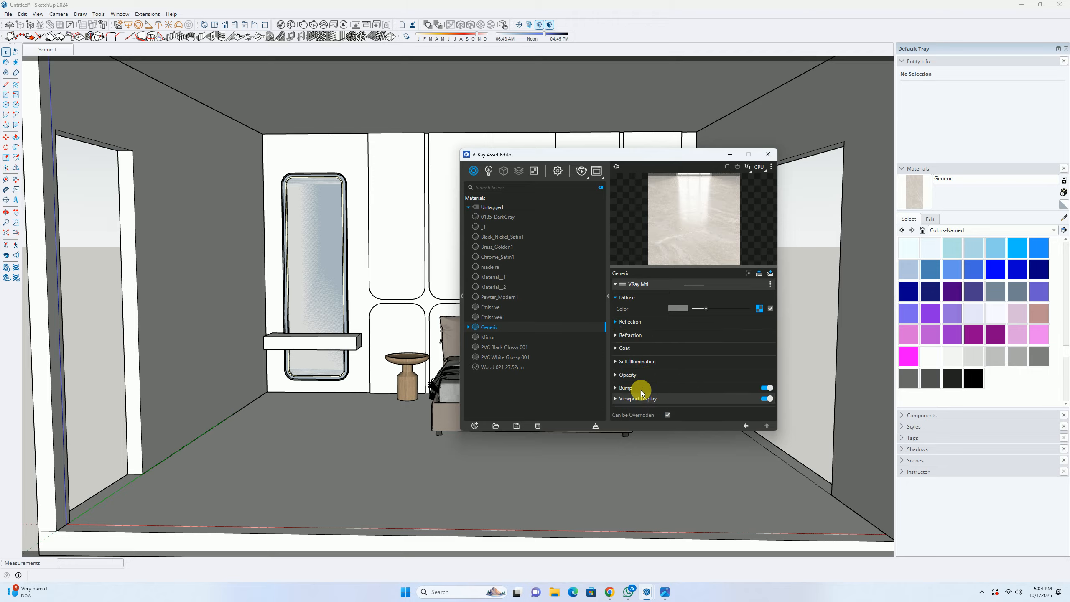
click(626, 388)
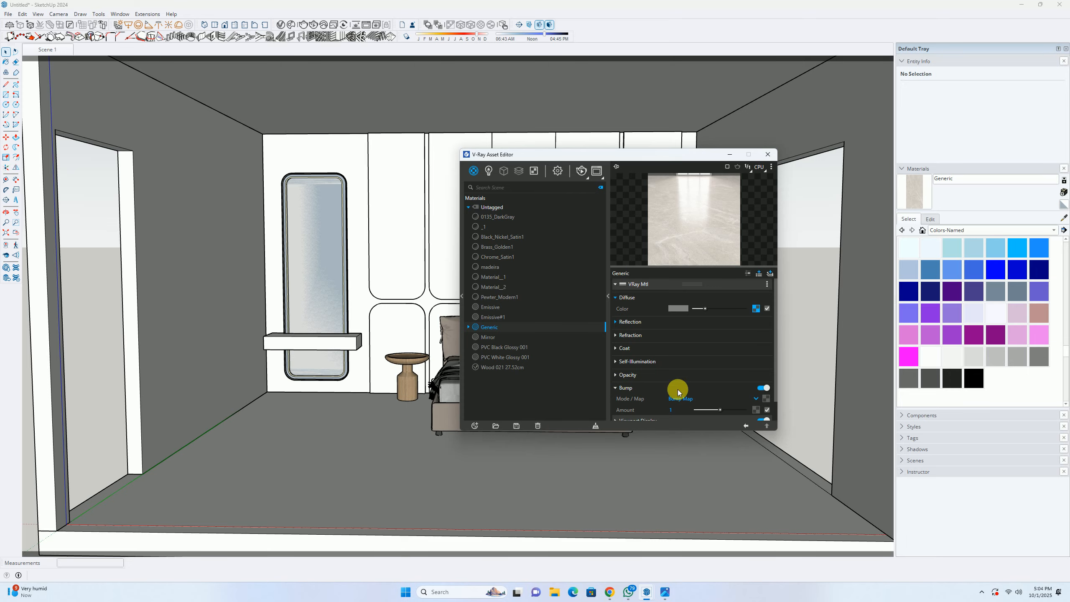
click(765, 399)
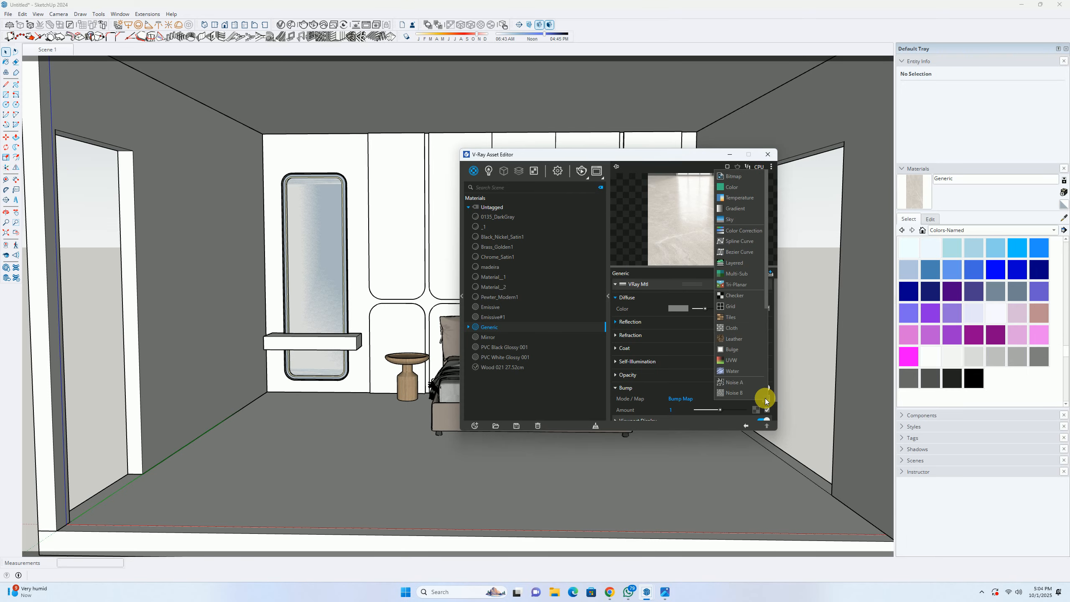
click(733, 177)
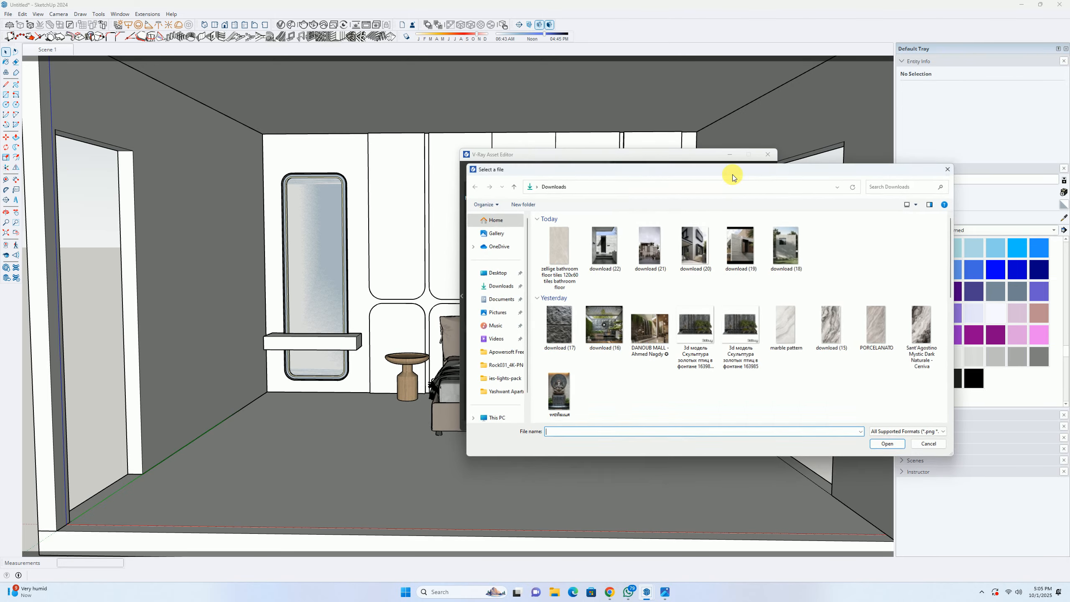
click(553, 249)
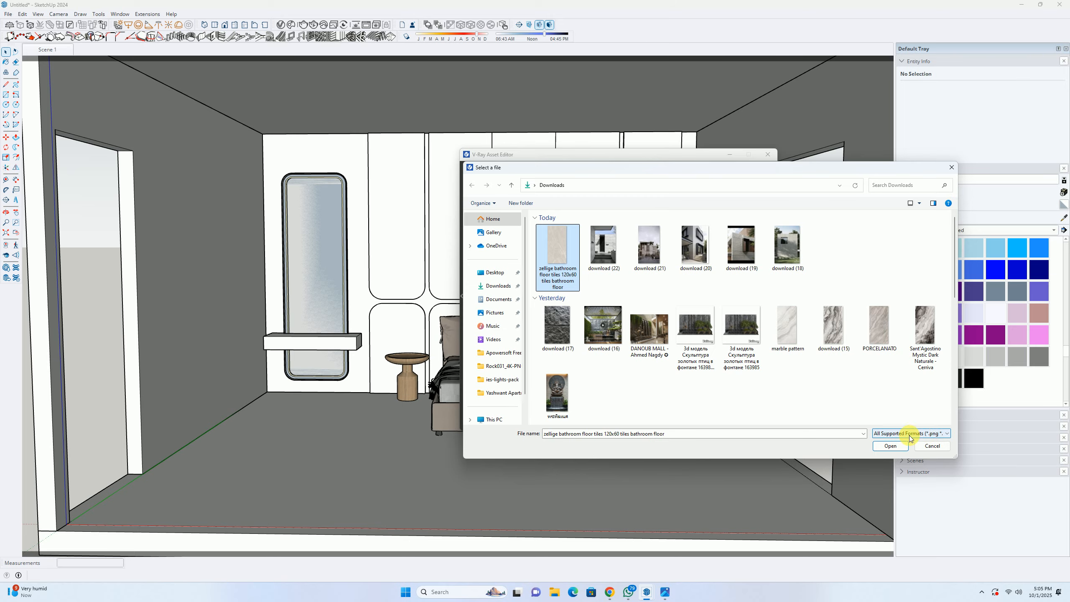
click(892, 446)
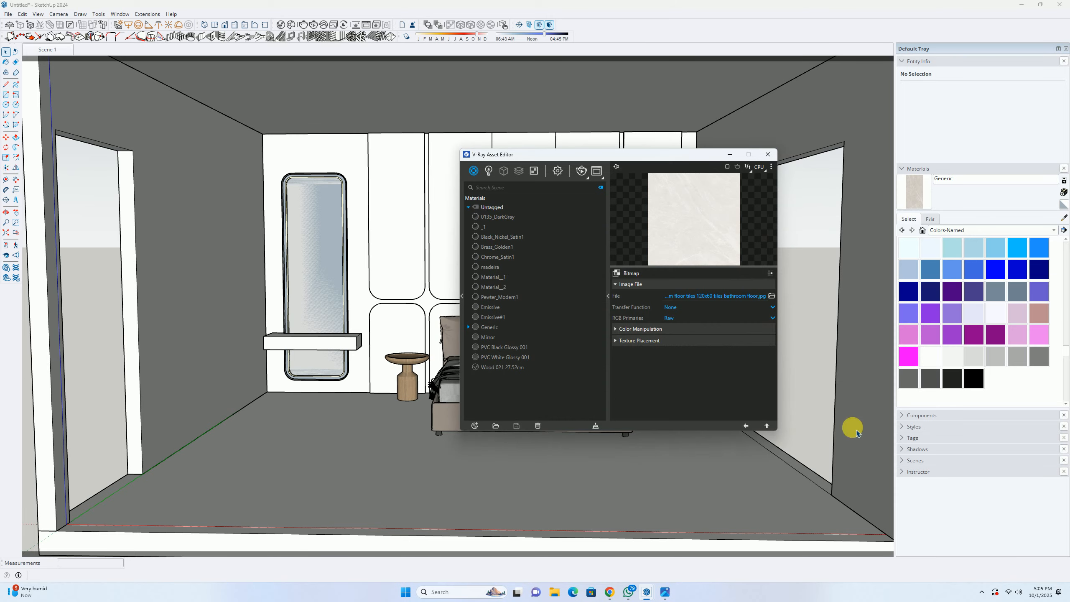
click(746, 425)
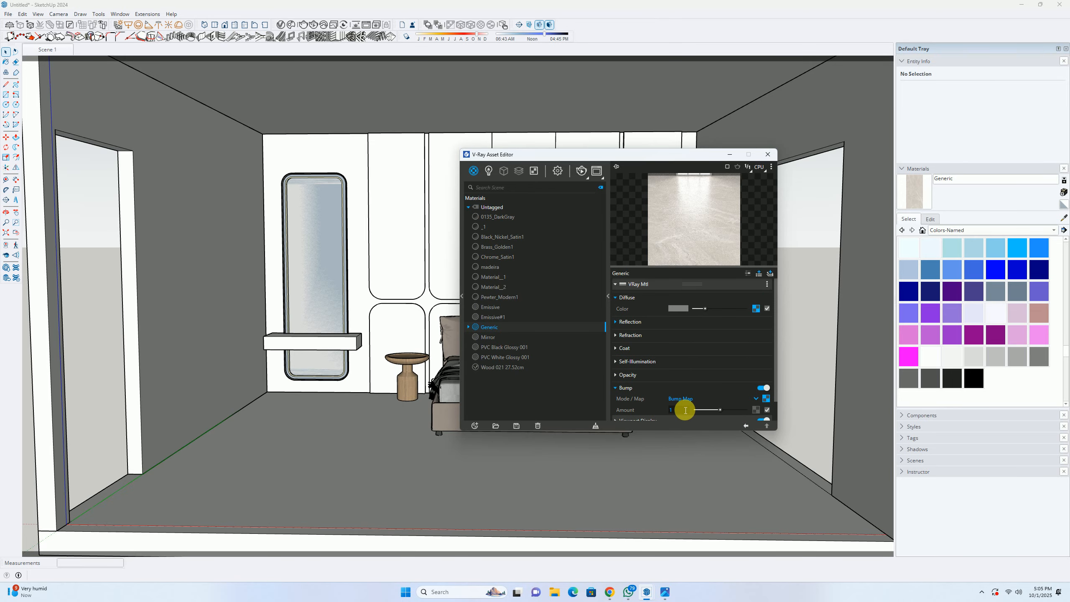
click(685, 410)
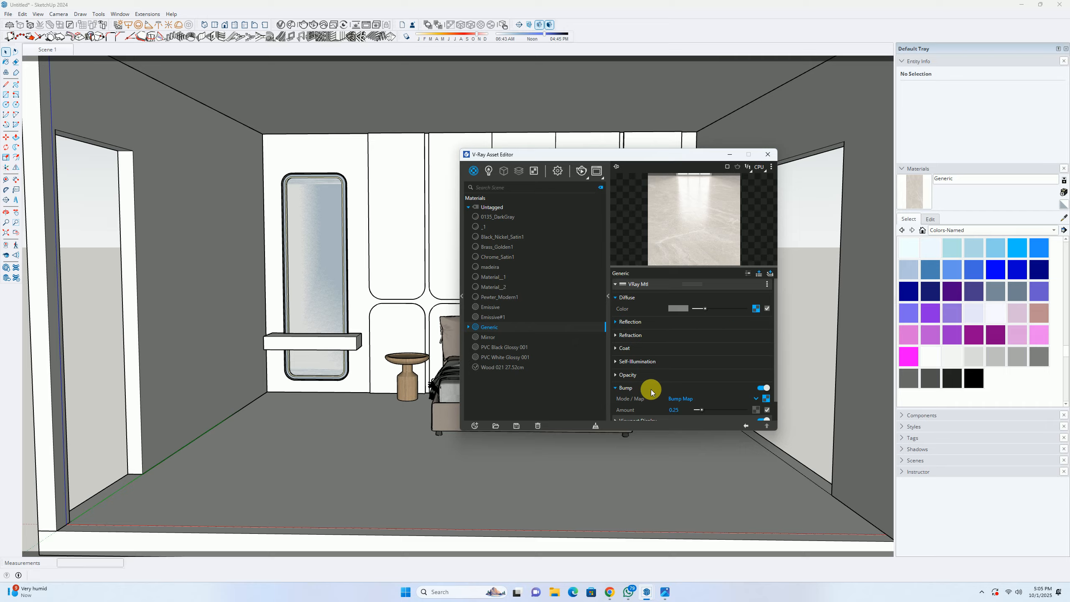
click(769, 155)
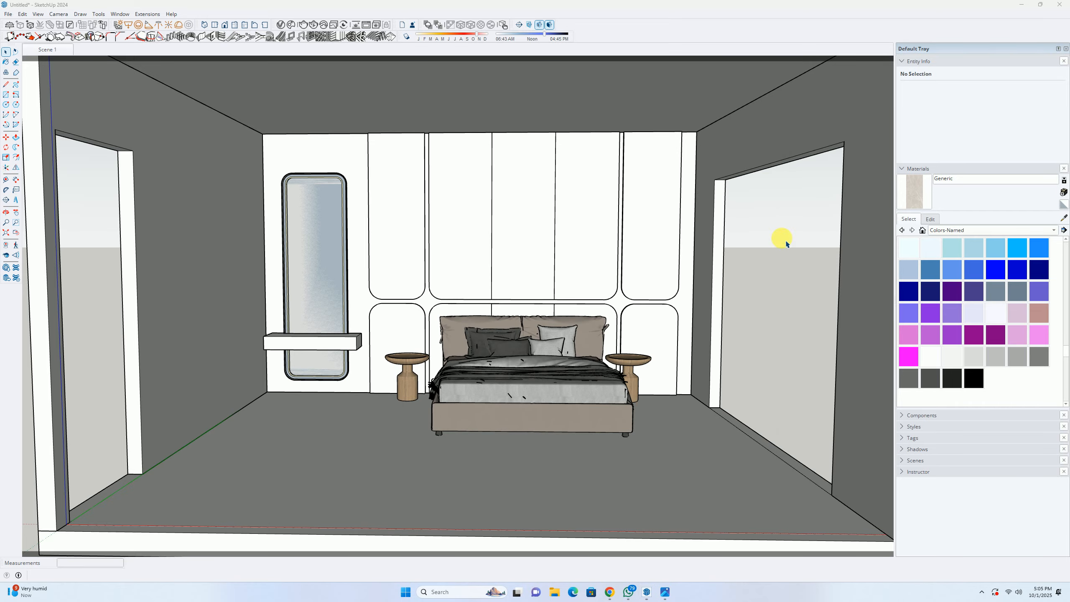
Step: Rename the Generic V-Ray material to Floor Stone
click(281, 26)
click(487, 337)
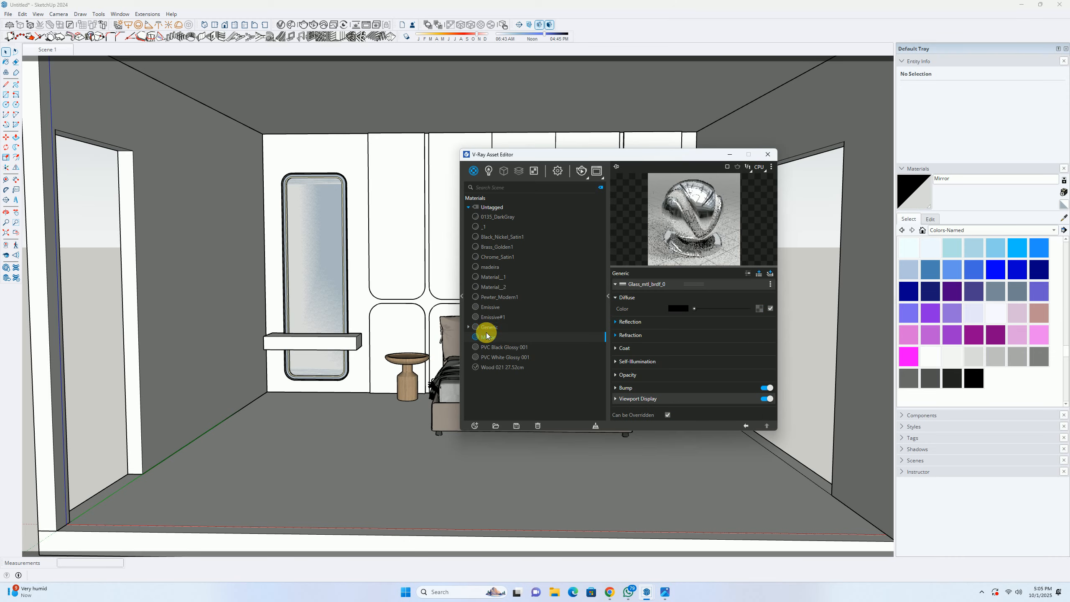
click(488, 328)
right_click(489, 327)
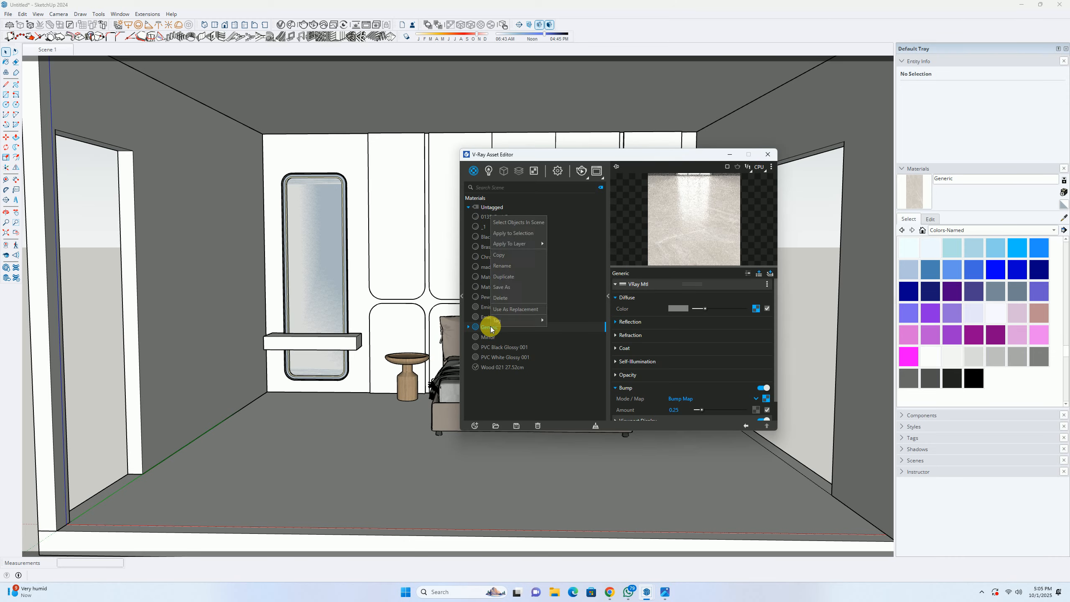
click(503, 267)
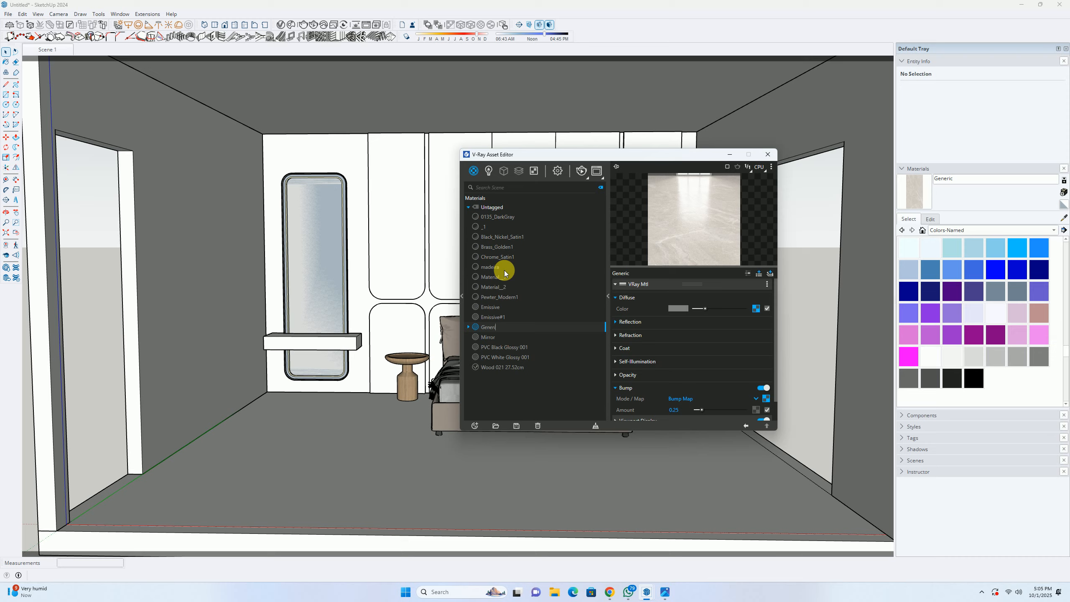
key(BackSpace)
text(Floor Stone)
key(Return)
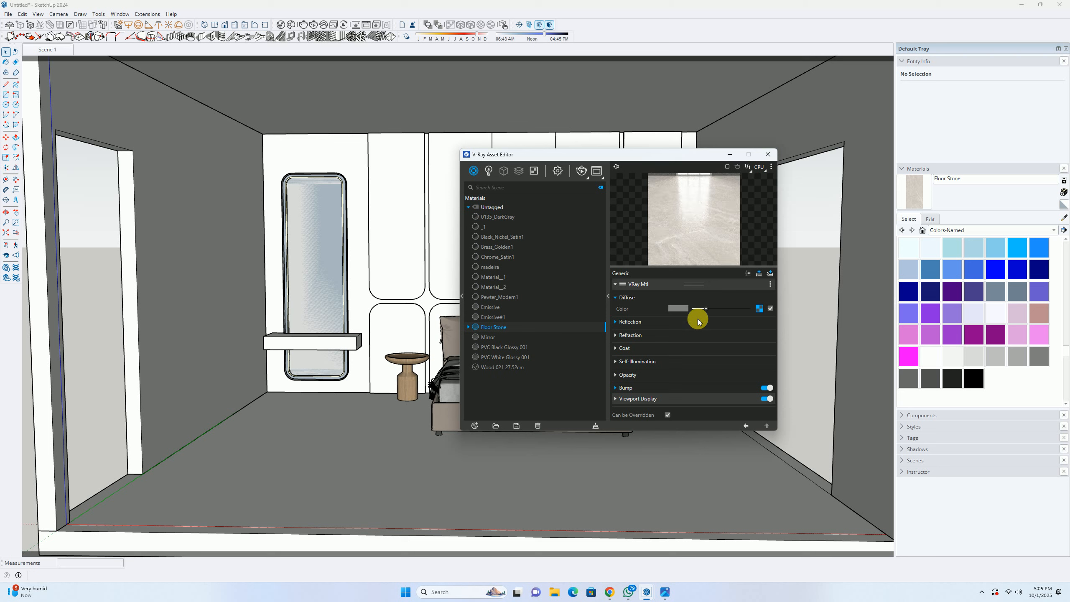
Step: Set the Floor Stone texture width to 4', keeping its proportions, and close the V-Ray Asset Editor
click(929, 220)
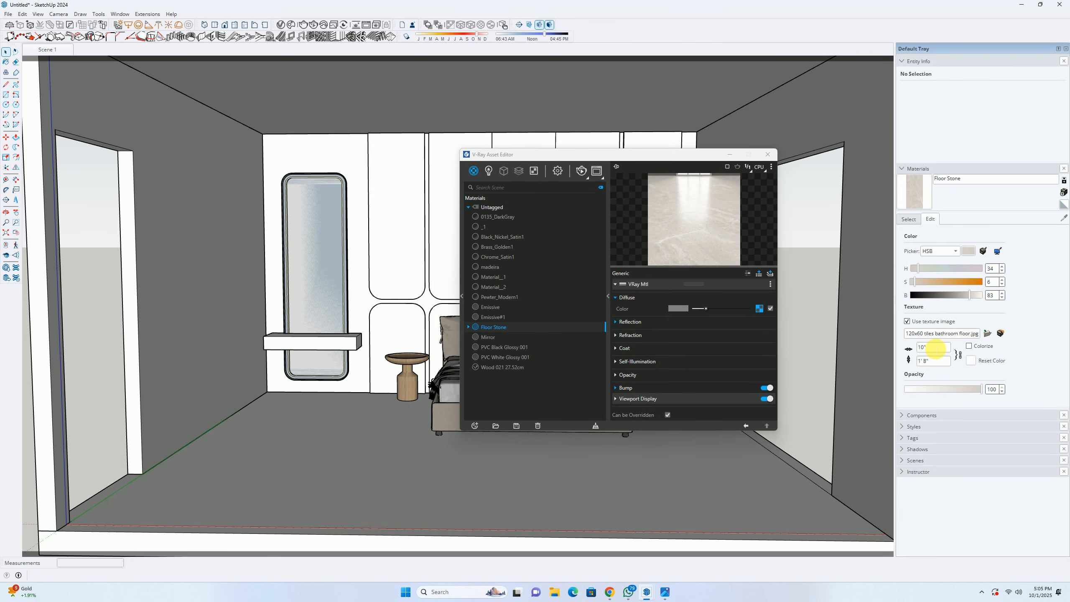
click(933, 349)
click(768, 154)
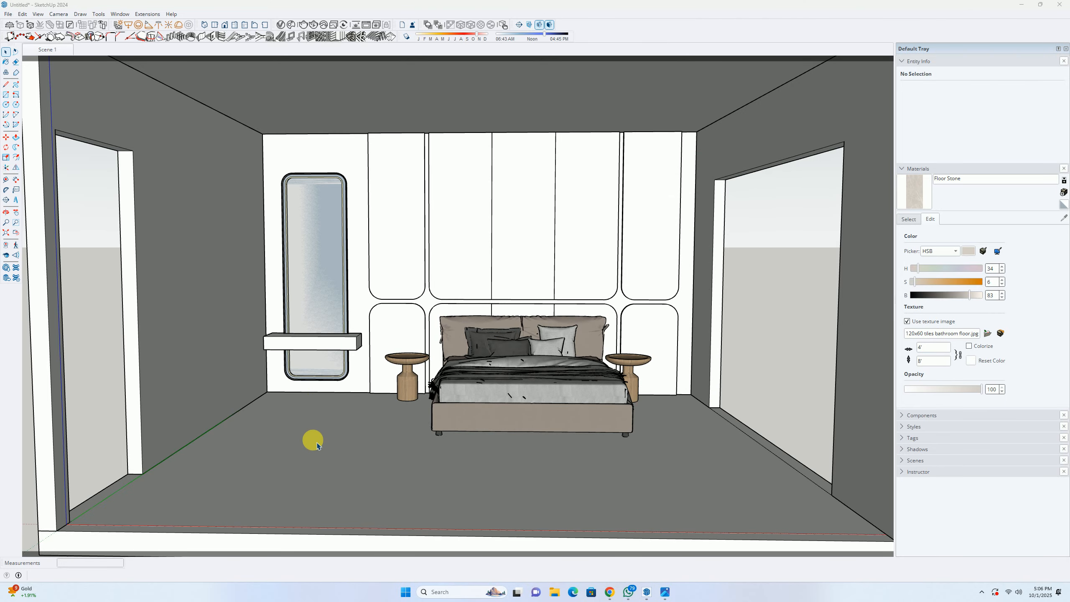
Step: Paint the room's floor face with the Floor Stone material
mouse_move(314, 419)
middle_down()
mouse_move(359, 375)
mouse_move(257, 453)
middle_up()
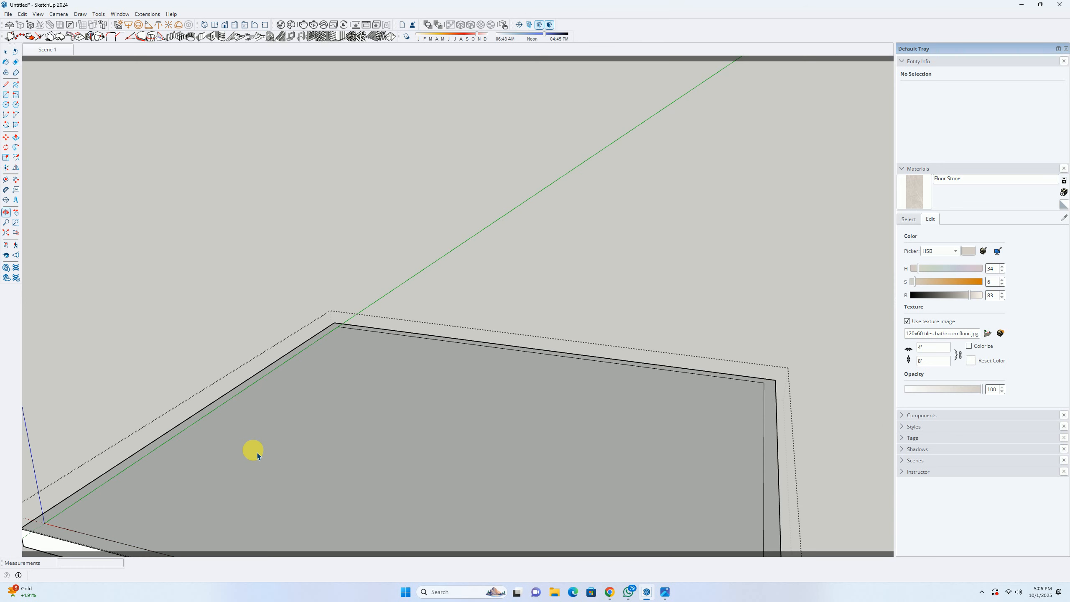
click(911, 194)
click(372, 387)
Step: Start positioning the floor face's texture and move its origin pin to the floor's back corner
mouse_move(358, 378)
middle_down()
mouse_move(320, 426)
mouse_move(418, 418)
mouse_move(419, 383)
mouse_move(394, 354)
middle_up()
key(space)
right_click(395, 352)
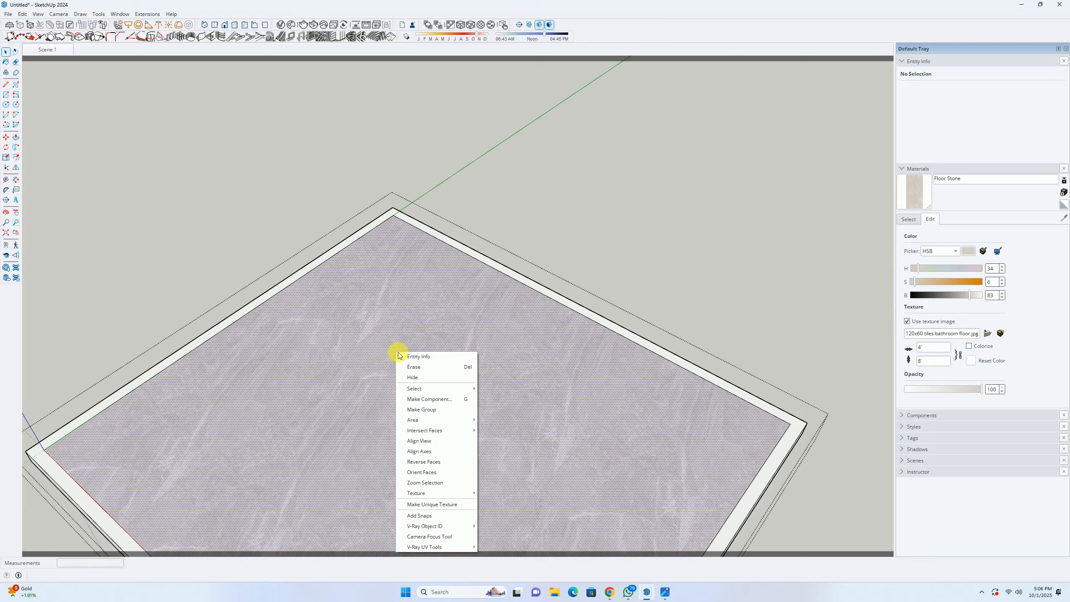
mouse_move(438, 493)
click(498, 493)
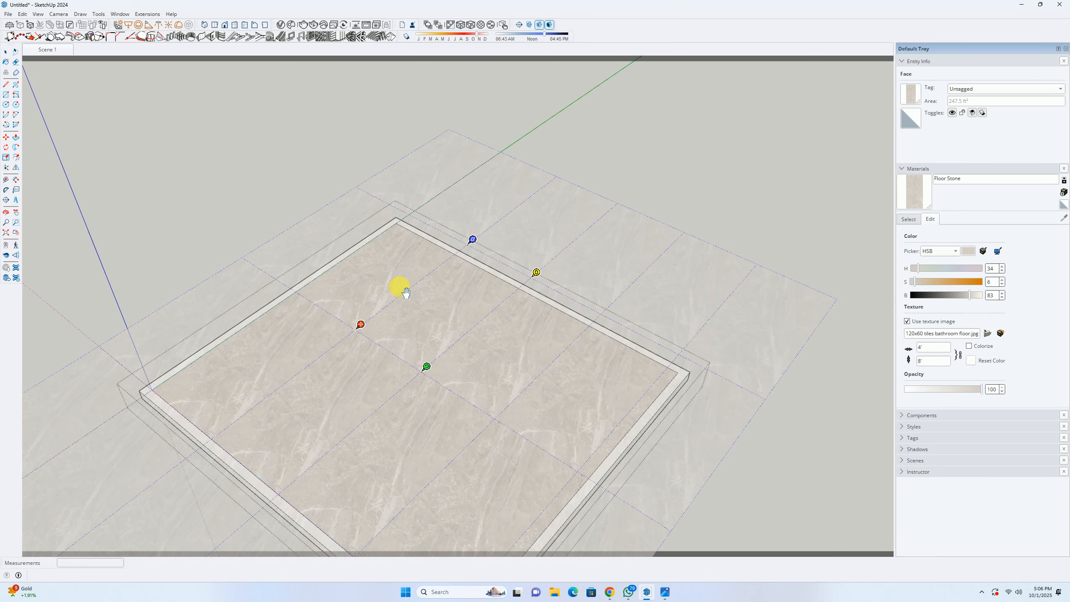
drag(361, 322, 409, 235)
scroll(408, 234, up, 2)
Step: Rotate the floor texture 90 degrees, flip it in both directions so the tiles start at the corner, and finish positioning
right_click(397, 222)
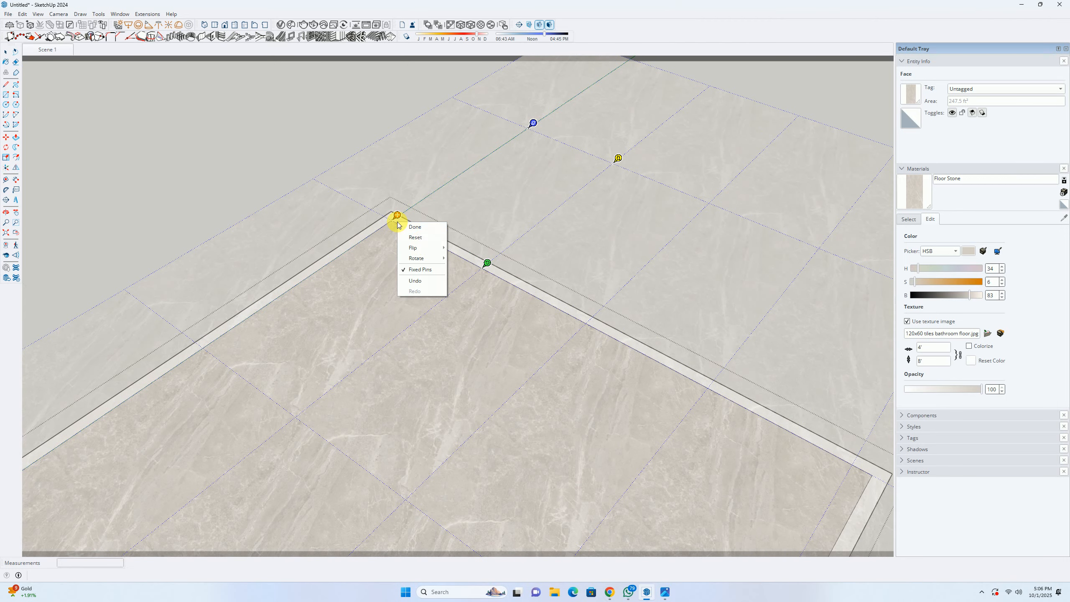
mouse_move(424, 253)
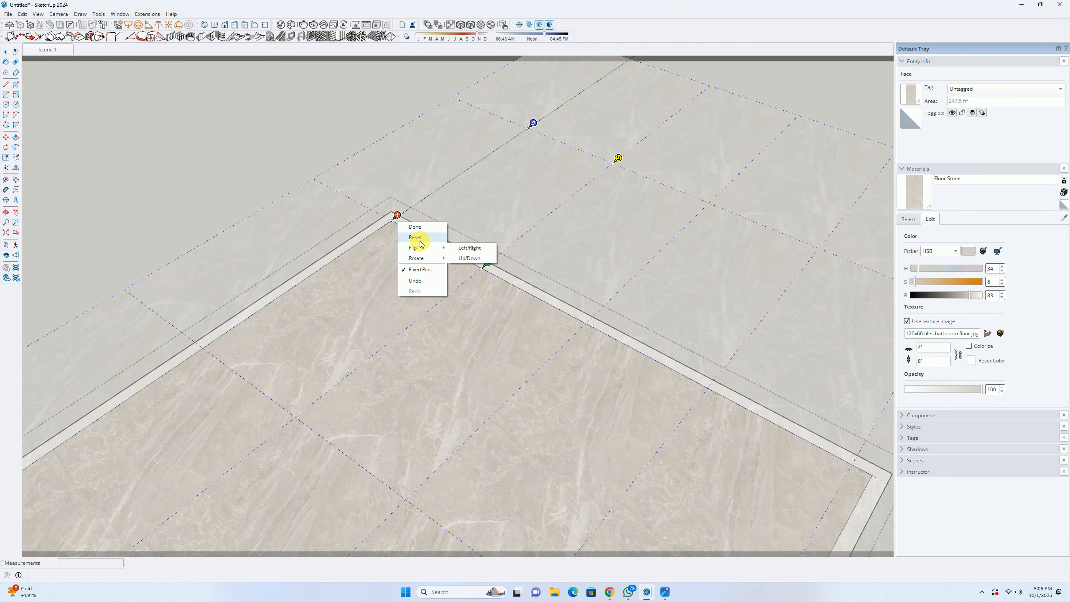
click(461, 265)
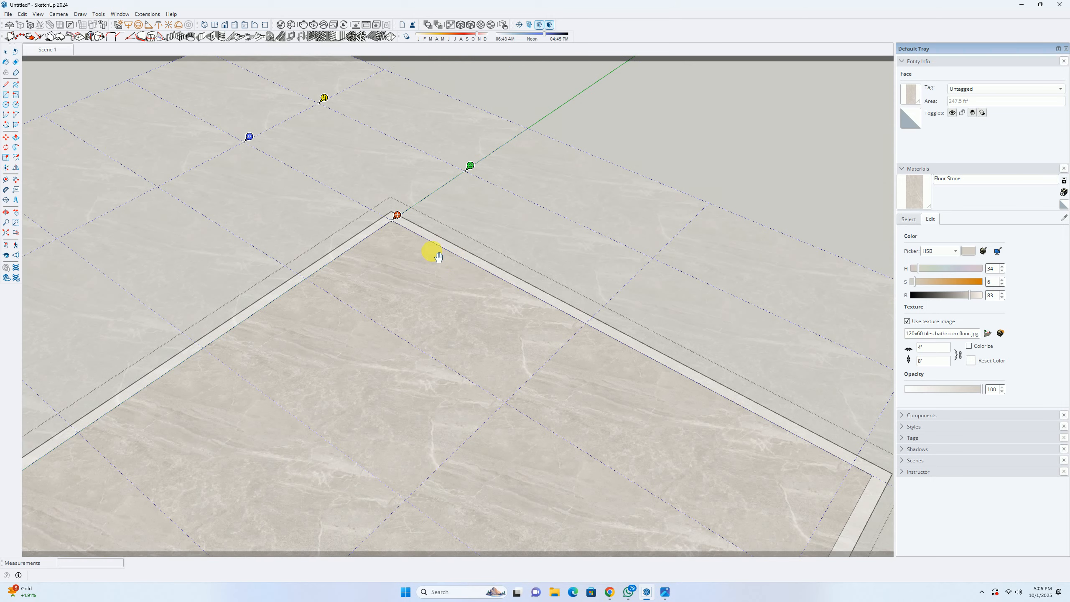
right_click(396, 222)
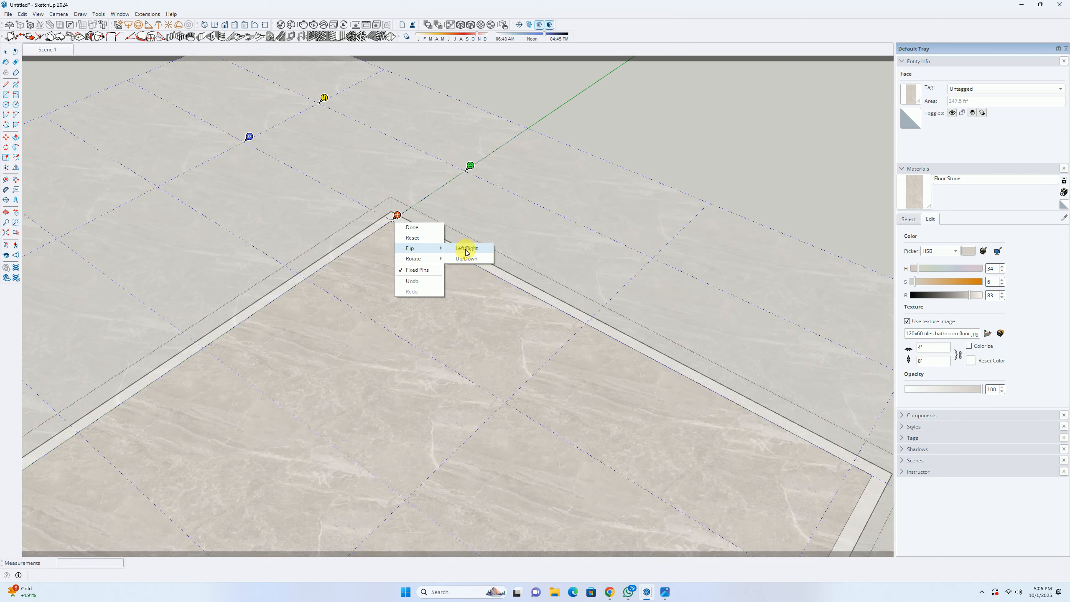
click(464, 248)
right_click(395, 220)
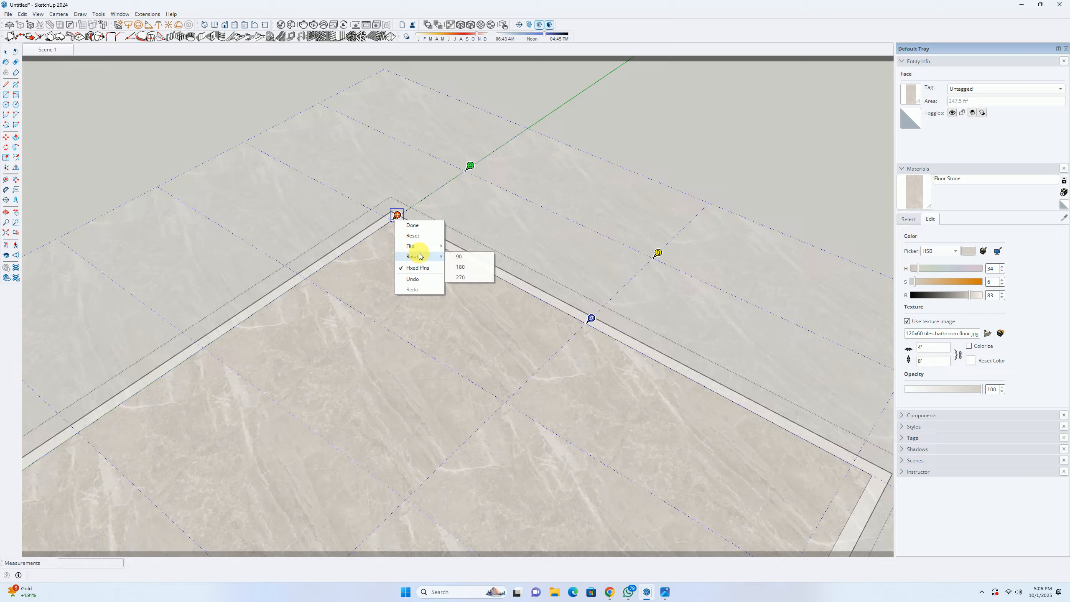
click(458, 258)
right_click(419, 282)
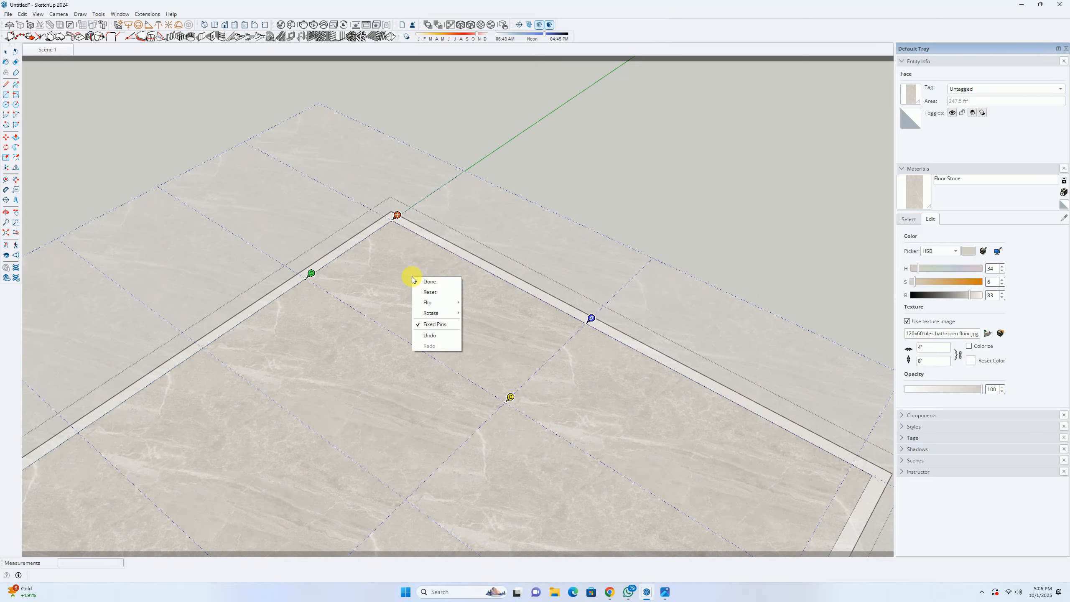
click(421, 284)
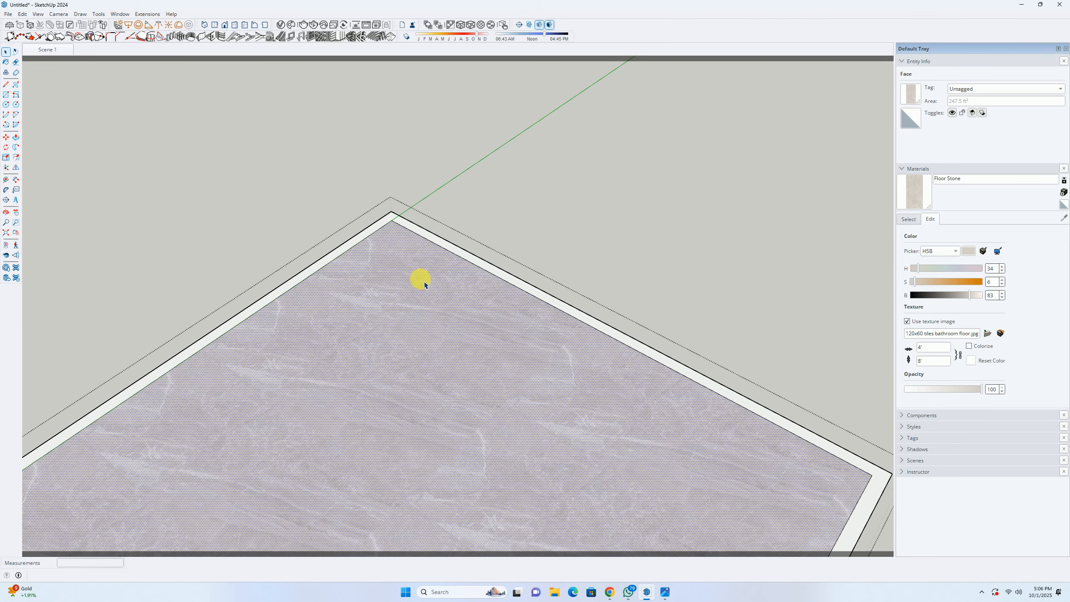
Step: Render the Scene 1 view with V-Ray to examine the stone floor, stop the render, and close the frame buffer
click(552, 219)
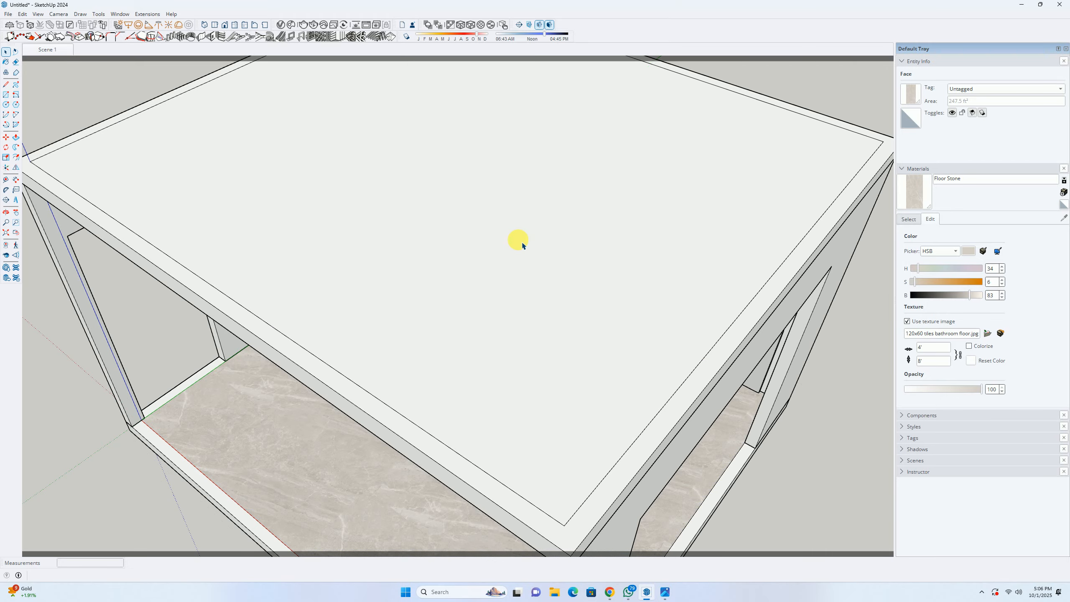
middle_drag(522, 242, 593, 167)
click(48, 49)
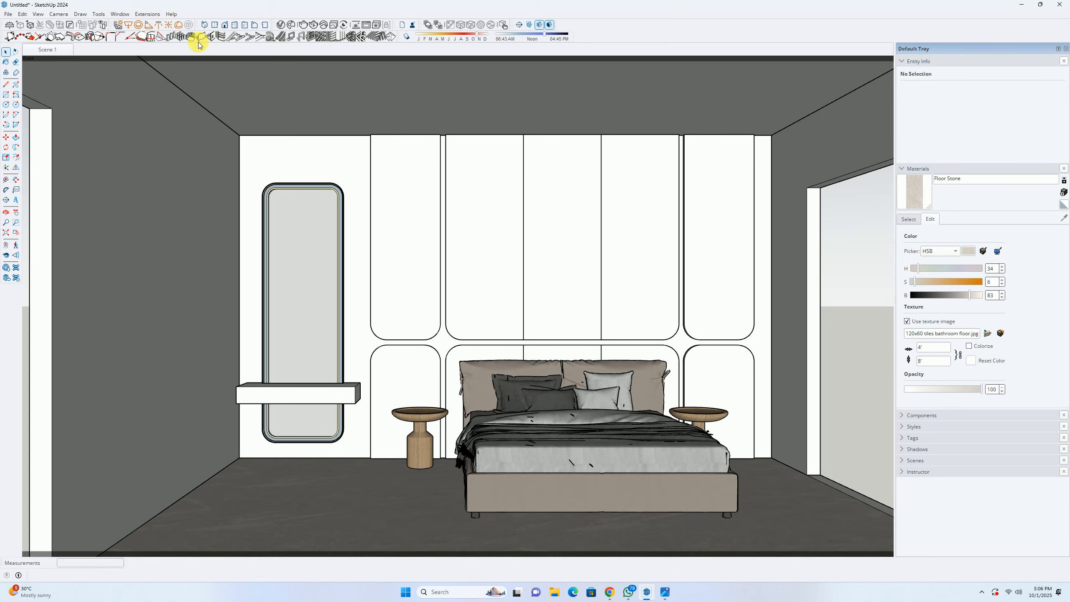
click(316, 26)
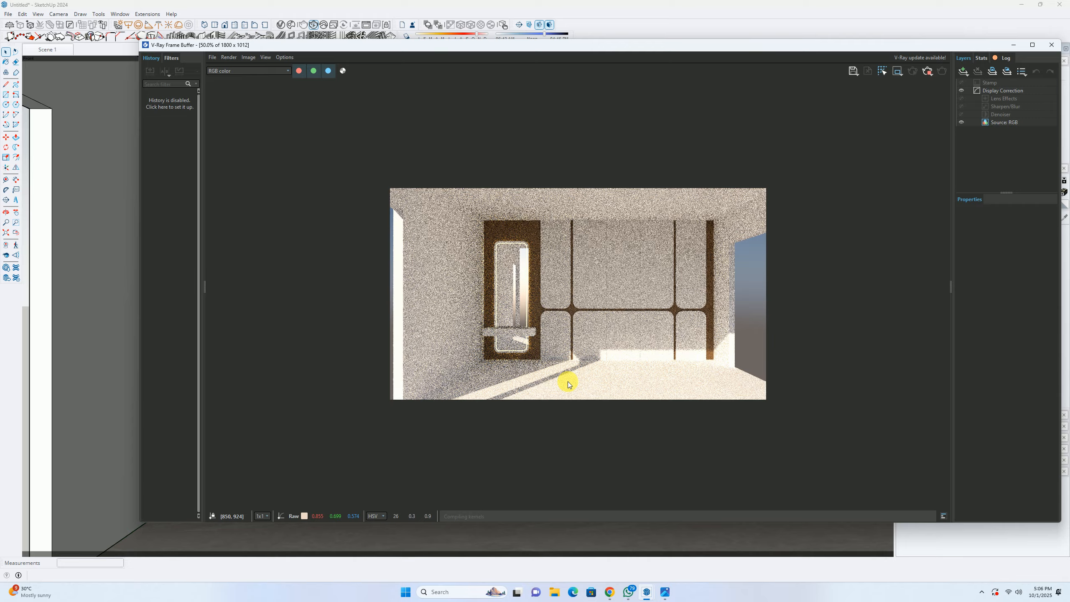
scroll(557, 397, up, 1)
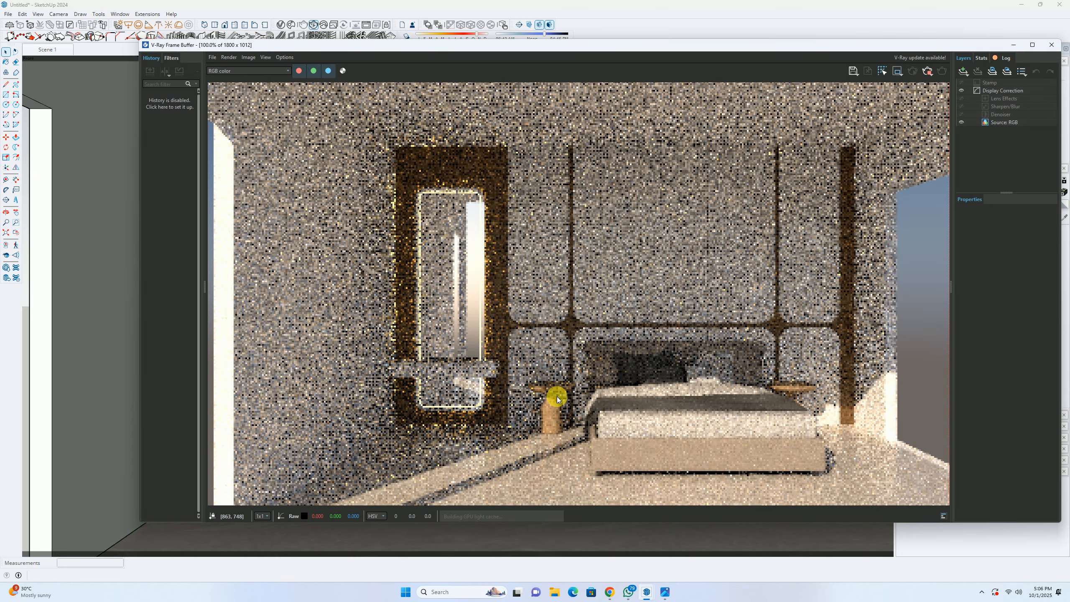
middle_drag(538, 366, 504, 449)
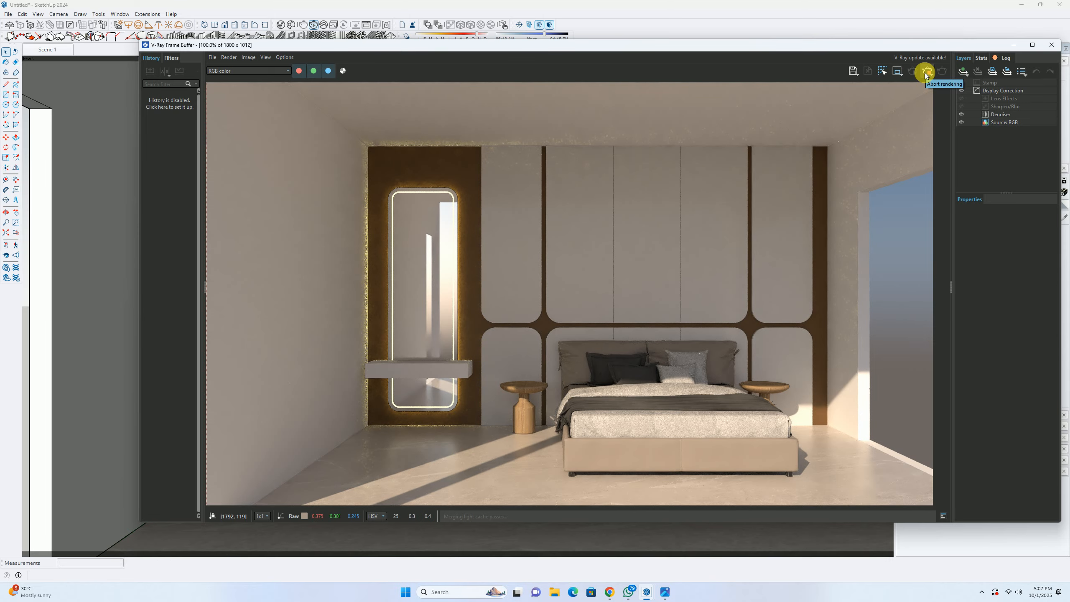
click(926, 73)
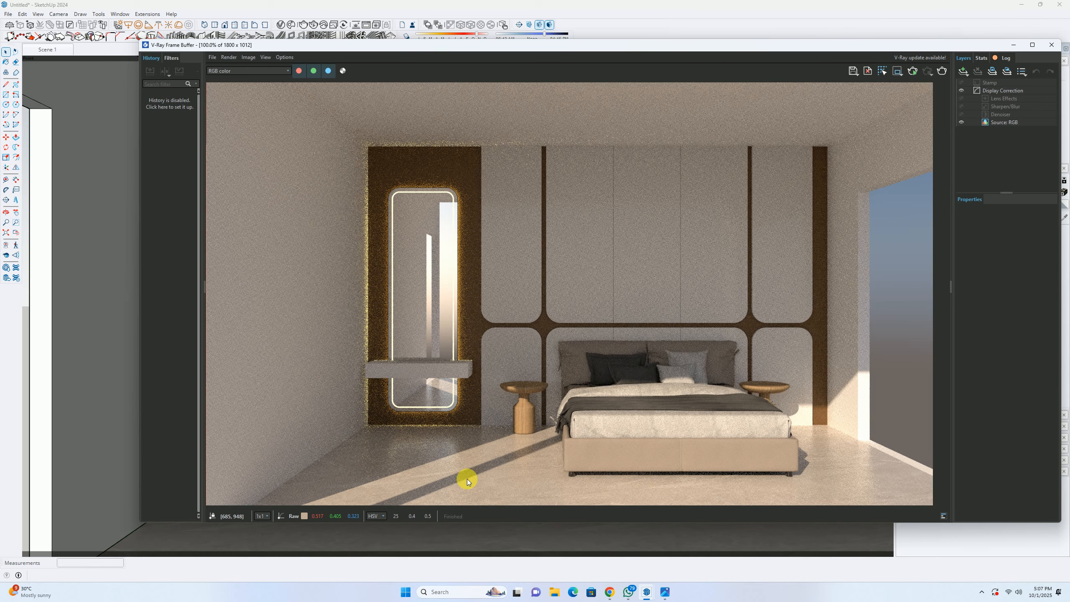
click(1032, 45)
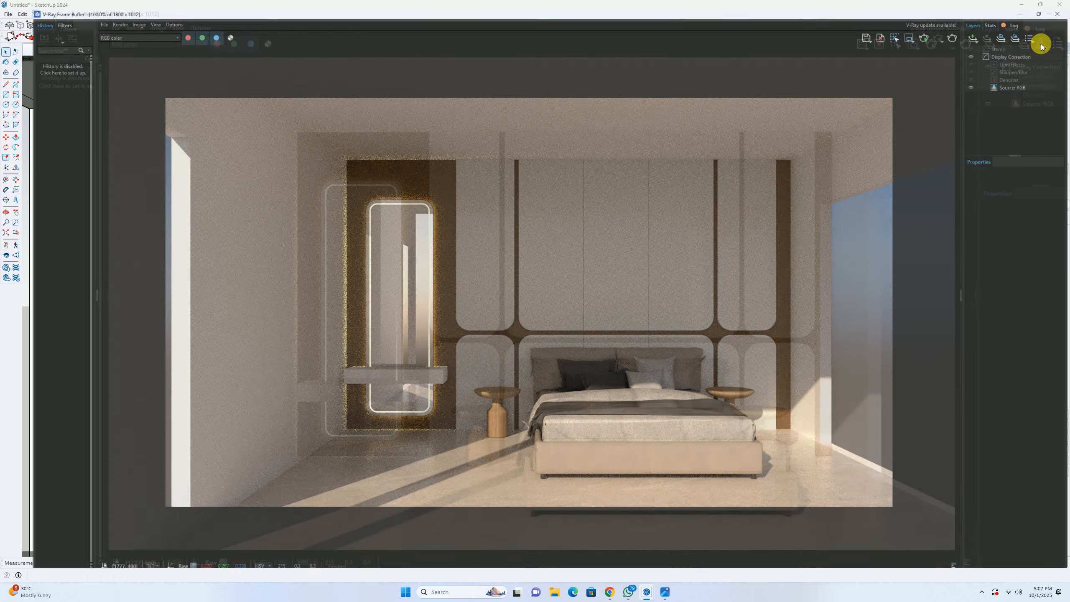
click(1059, 5)
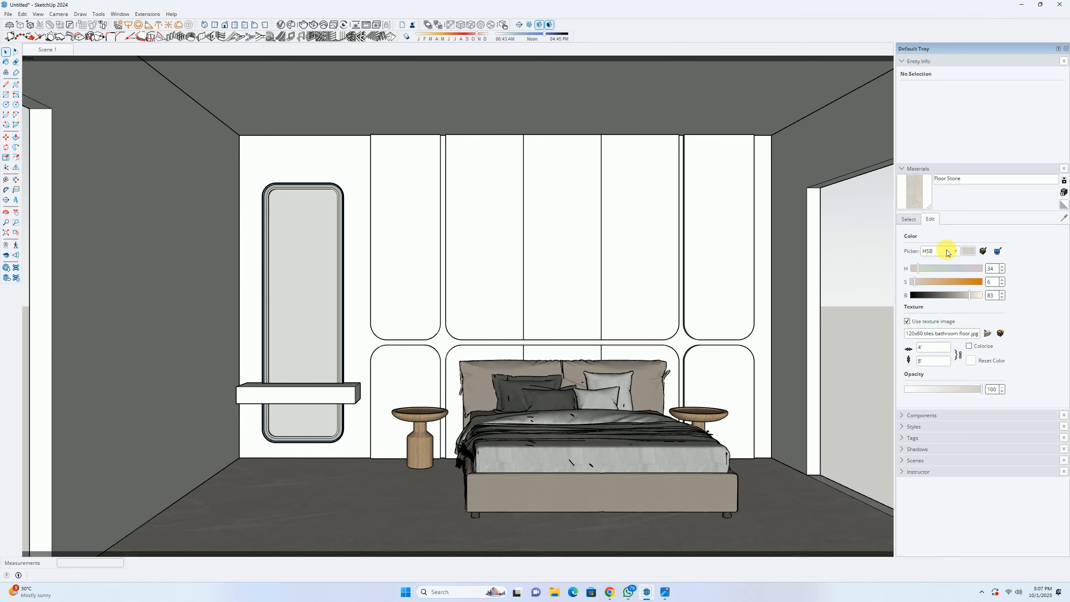
click(1035, 322)
click(951, 252)
click(938, 232)
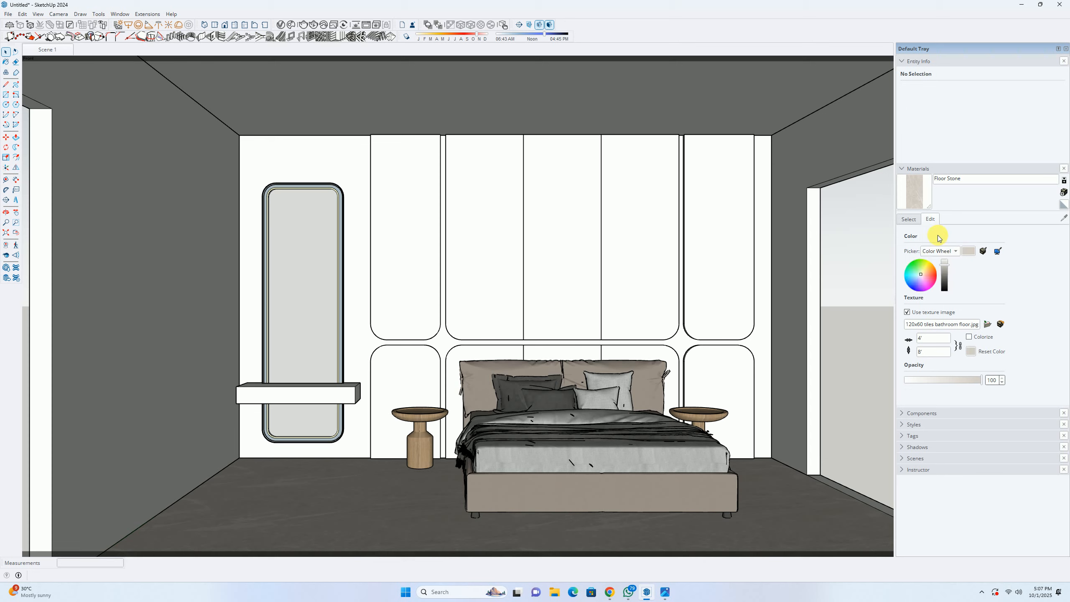
click(948, 252)
click(933, 271)
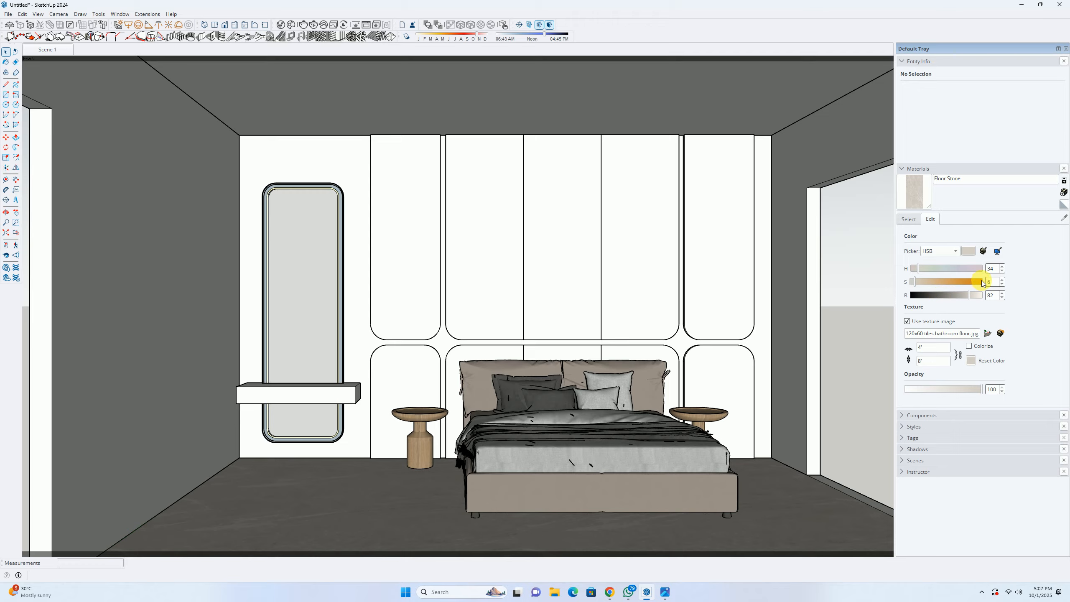
Step: Set the Floor Stone material's HSB saturation to 3 and brightness to 85
drag(994, 283, 971, 286)
key(Tab)
text(85)
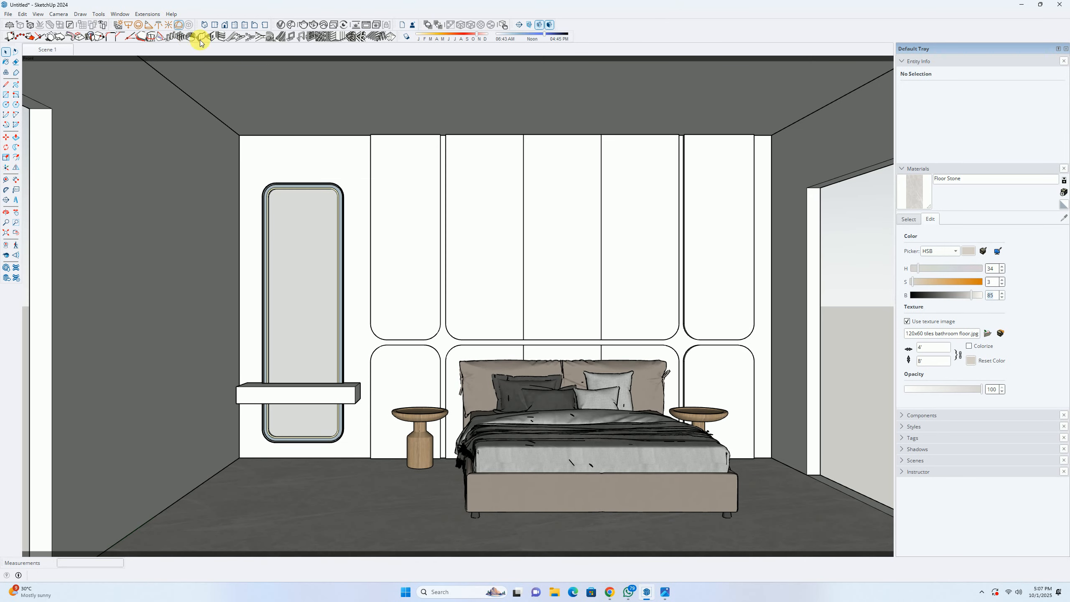
Step: Render the bedroom with V-Ray and examine the recolored floor close up beside the mirror and bed
click(315, 24)
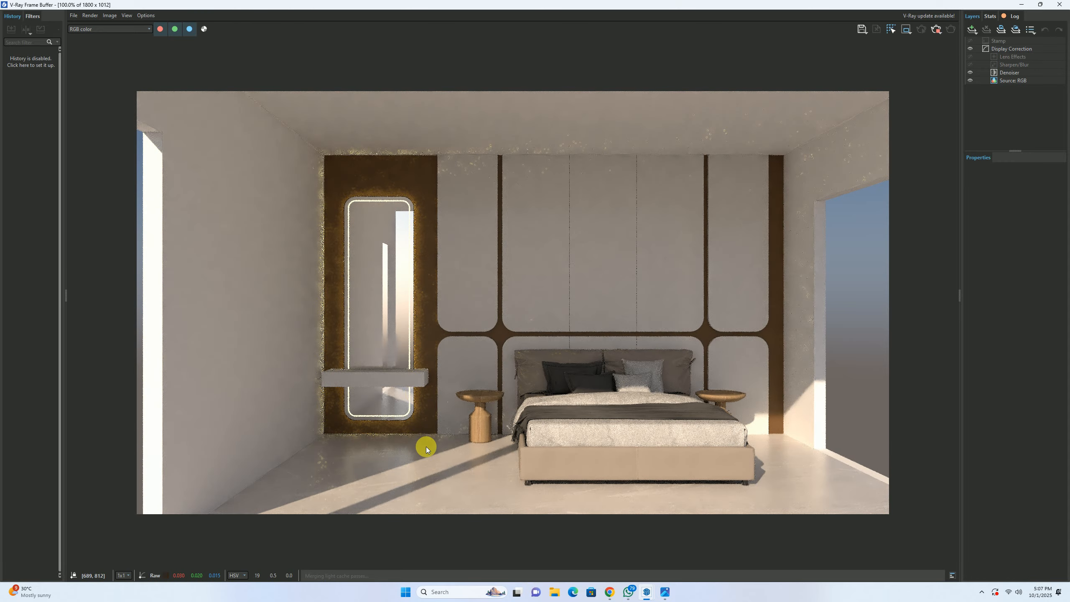
scroll(419, 453, up, 2)
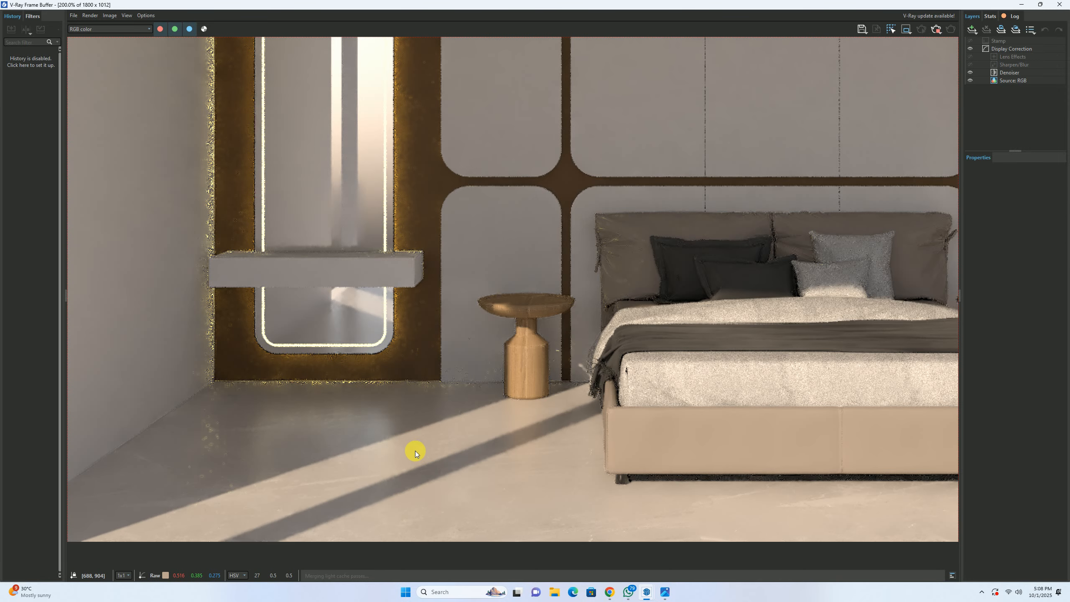
scroll(382, 441, up, 1)
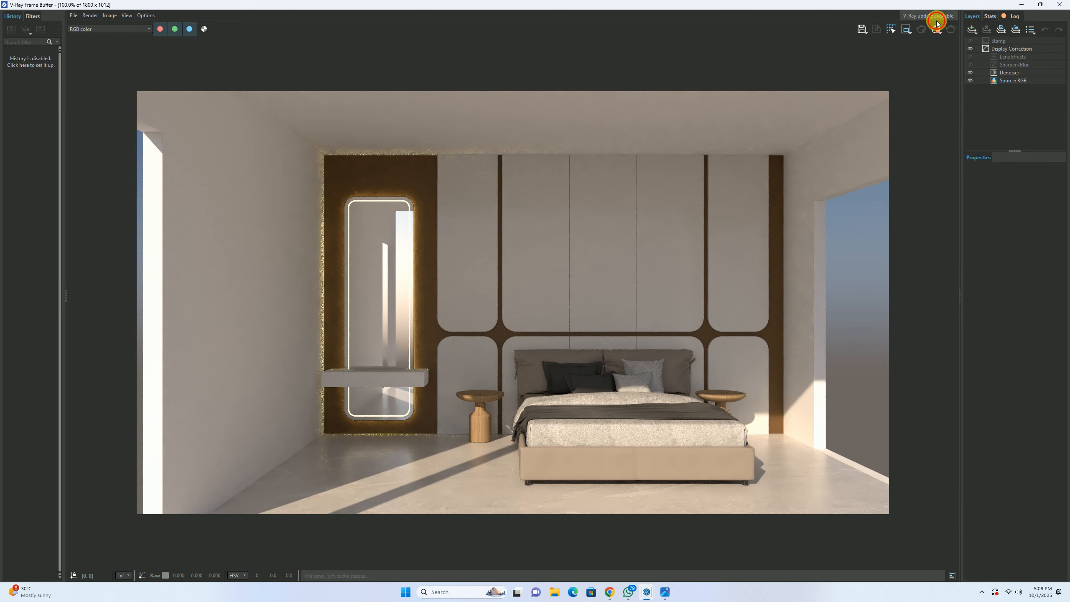
click(931, 16)
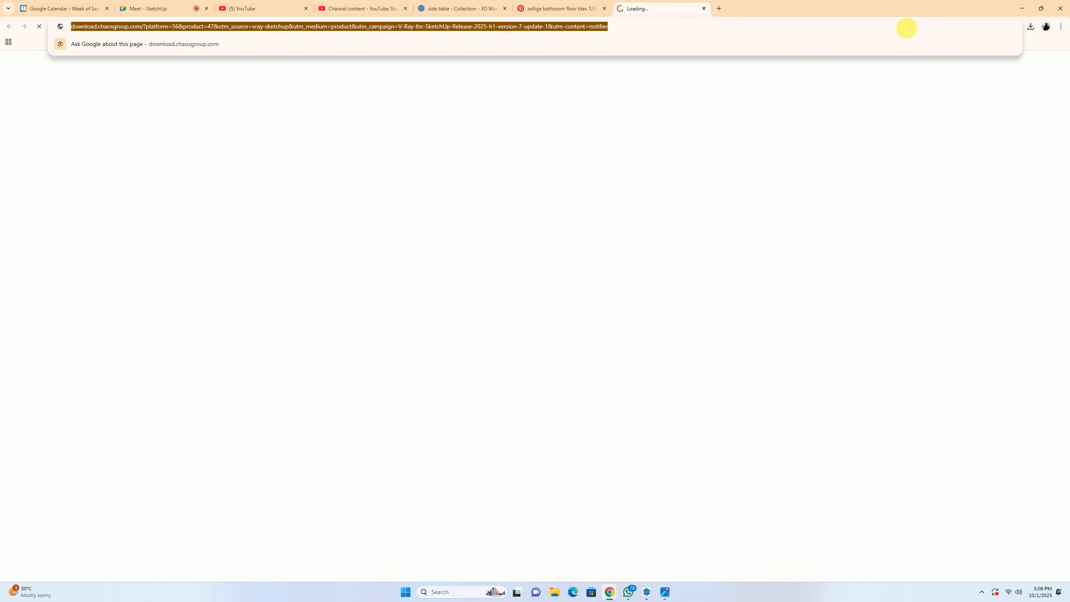
click(704, 8)
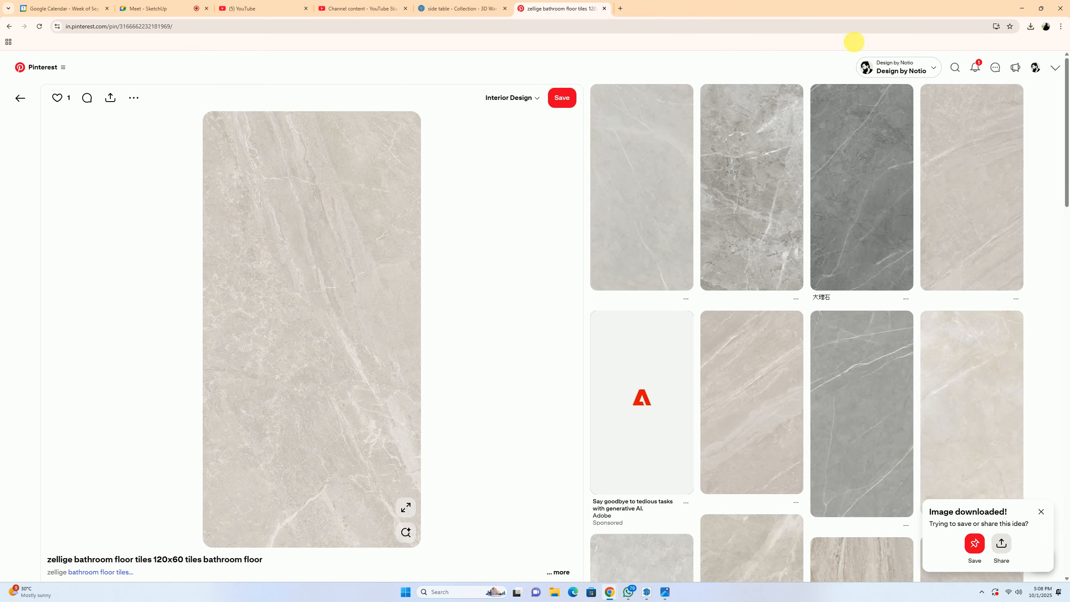
click(1028, 9)
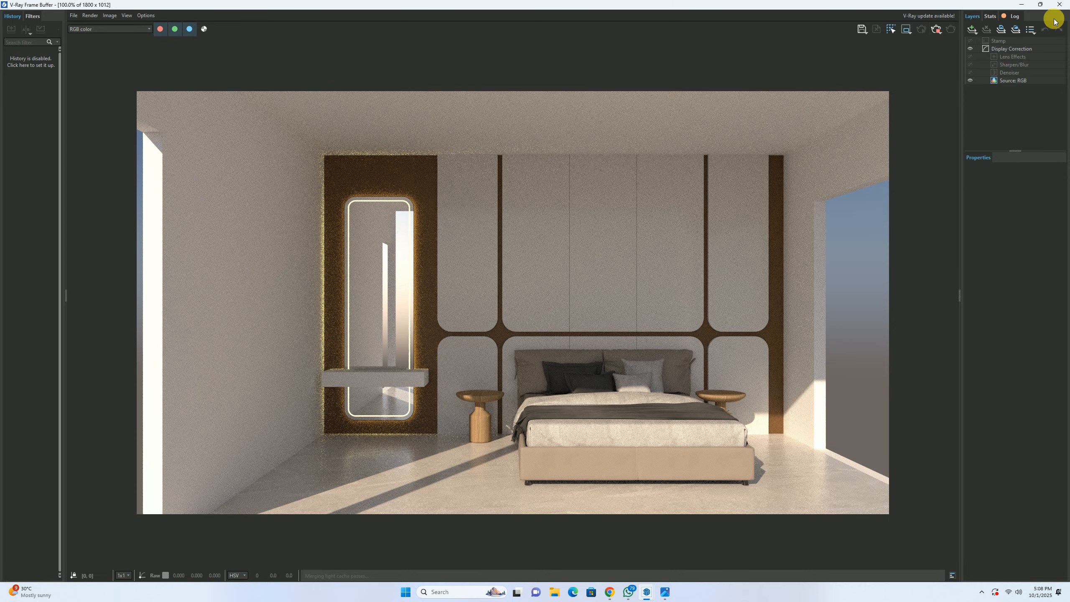
Step: Close the frame buffer and raise the Floor Stone color's brightness close to maximum with the Color Wheel picker
click(1060, 4)
click(910, 219)
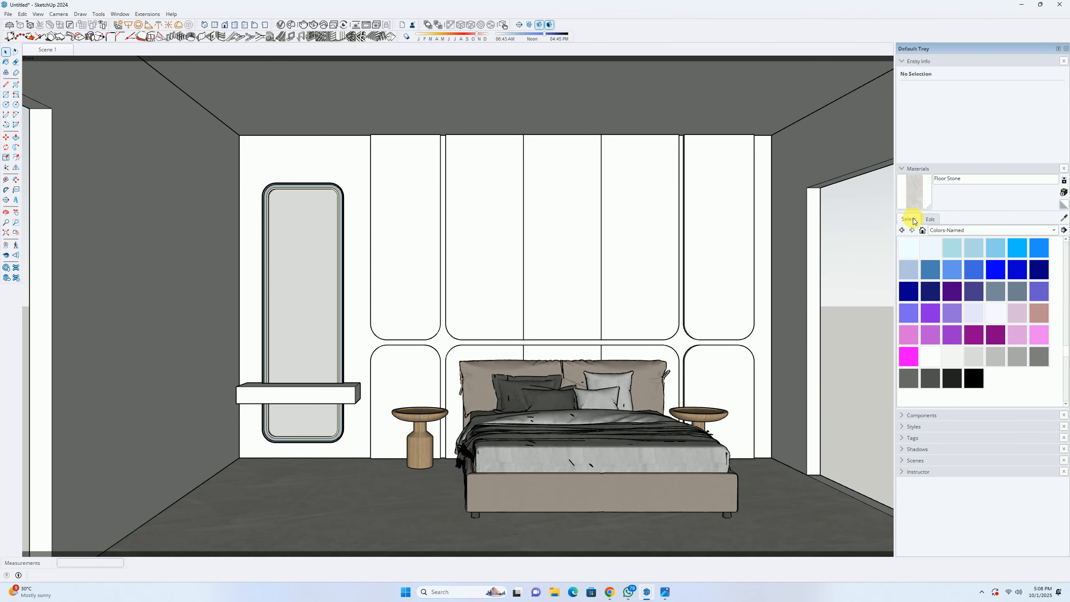
click(929, 220)
click(937, 231)
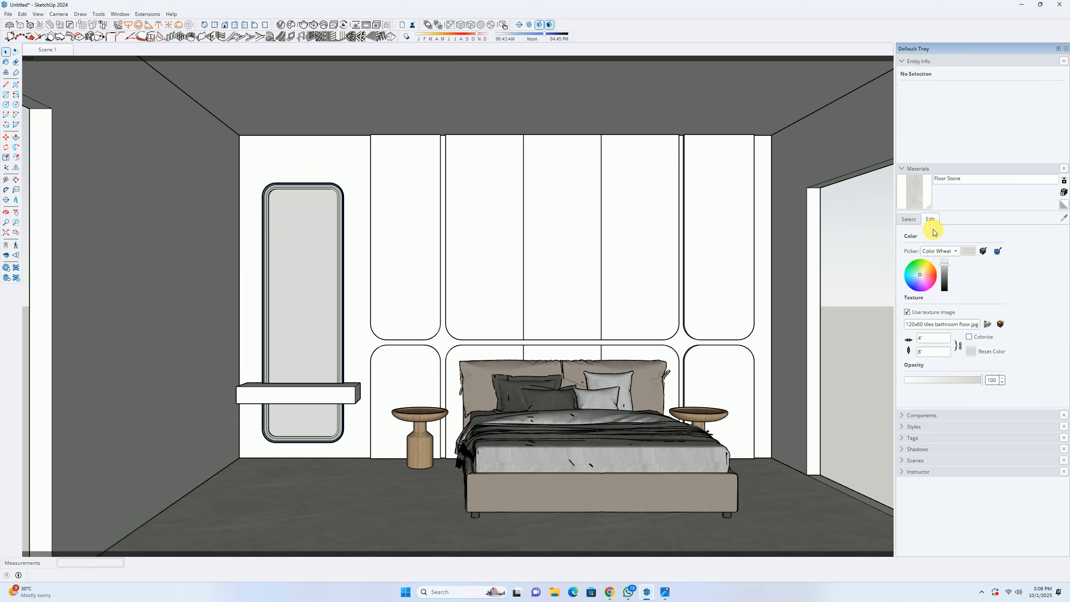
click(944, 263)
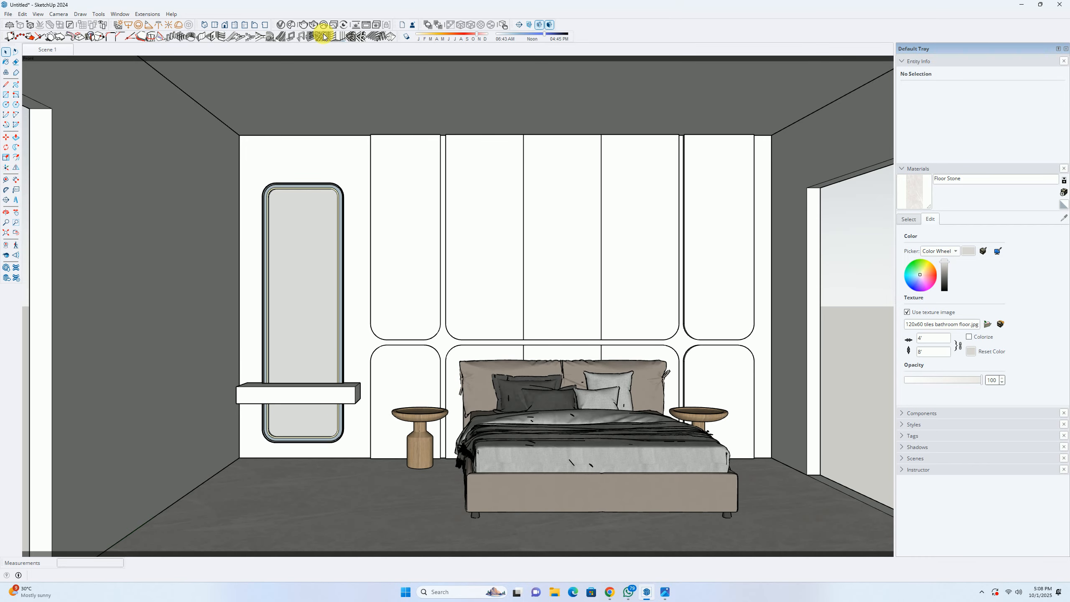
Step: Render the room again to examine the brightened floor's reflections, stop the render, and close the frame buffer
click(313, 27)
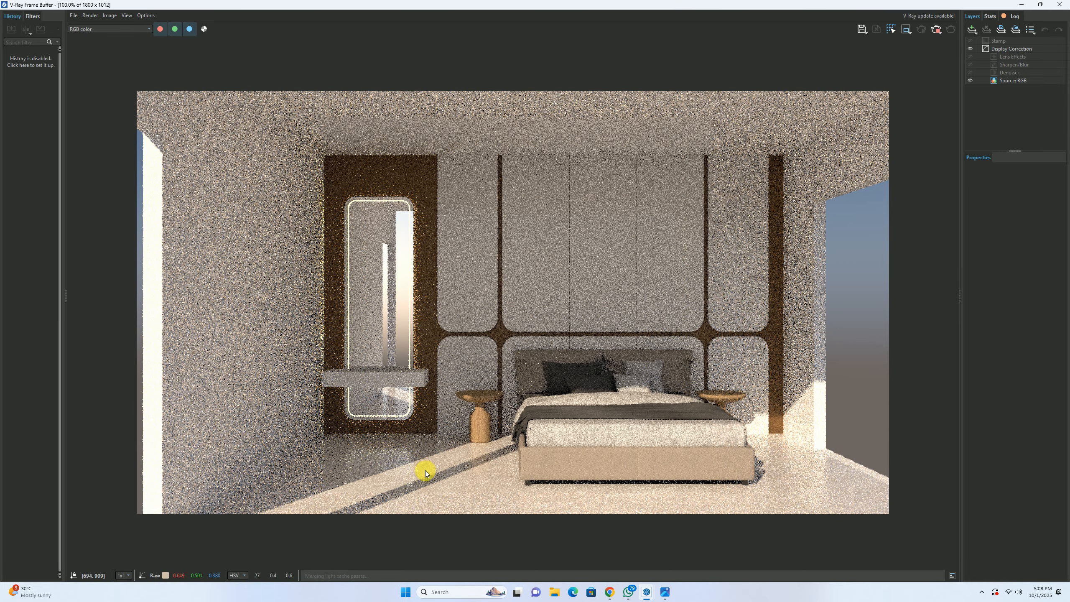
scroll(381, 480, up, 2)
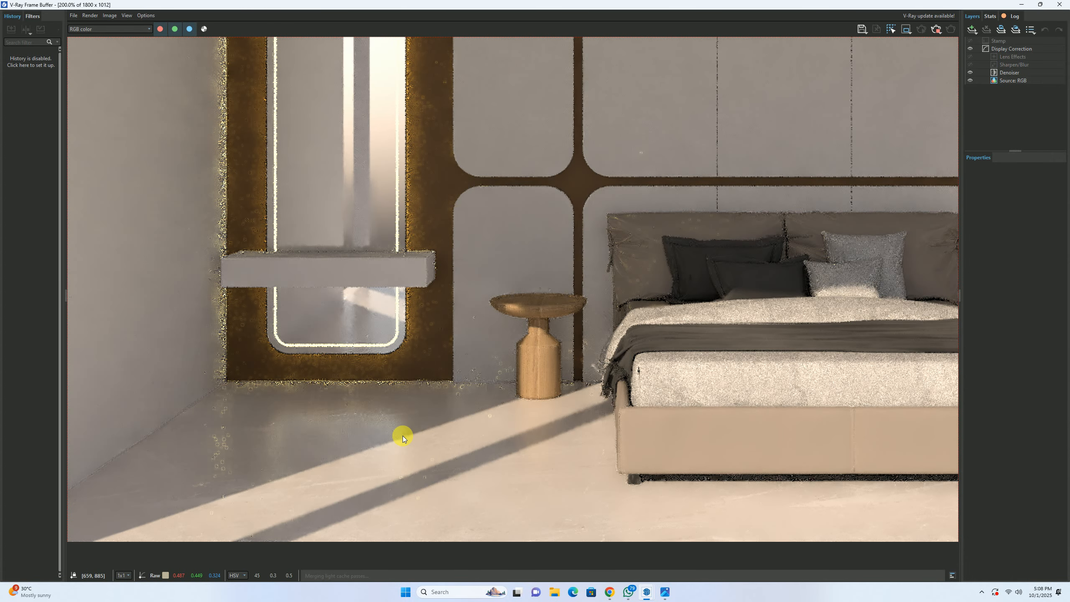
scroll(403, 436, down, 2)
scroll(431, 469, up, 2)
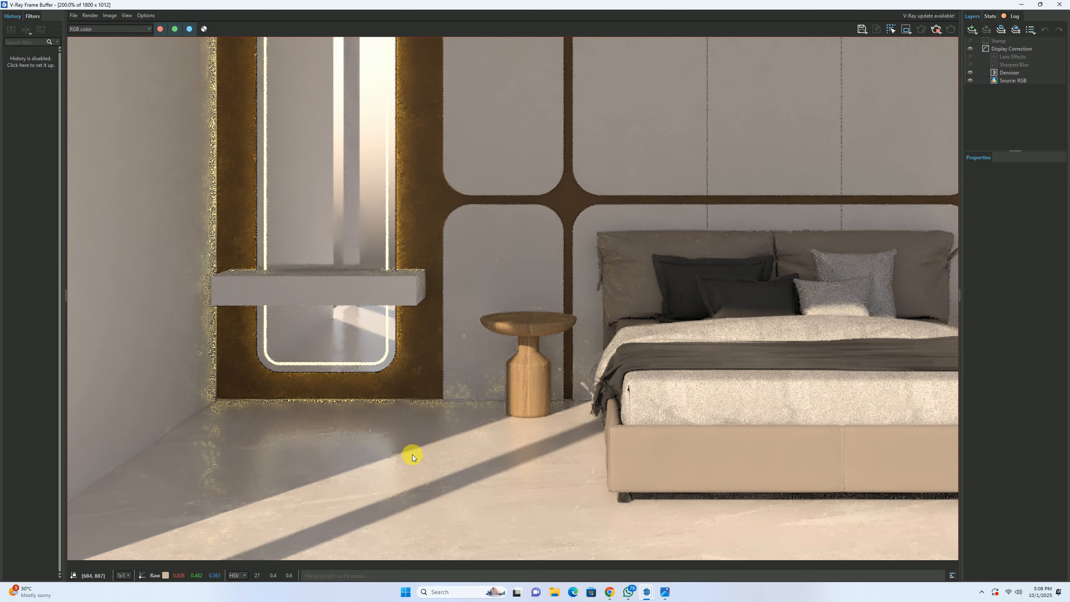
scroll(418, 317, down, 1)
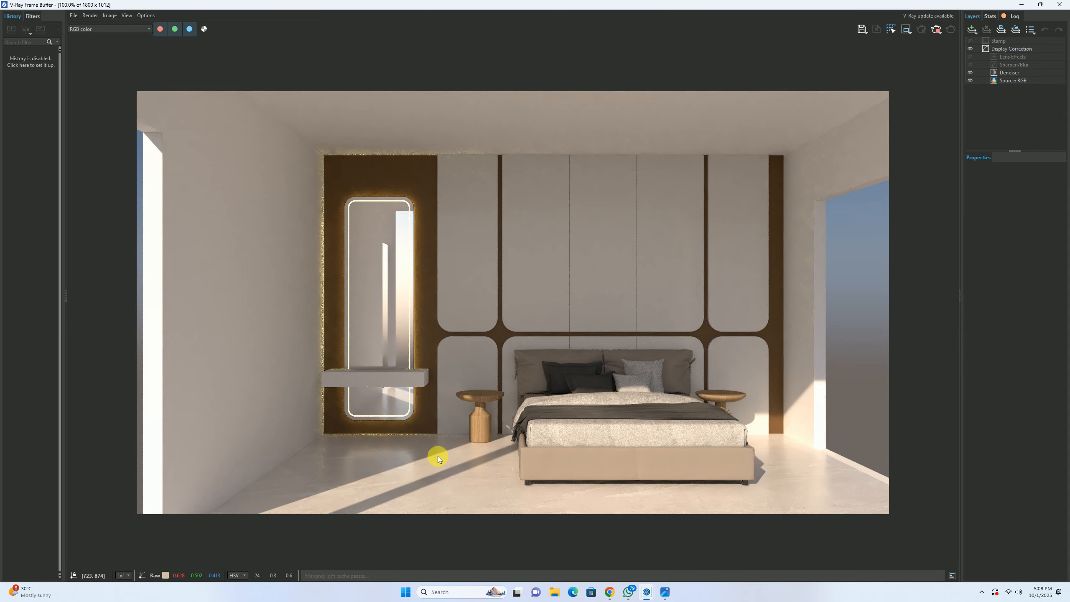
click(933, 28)
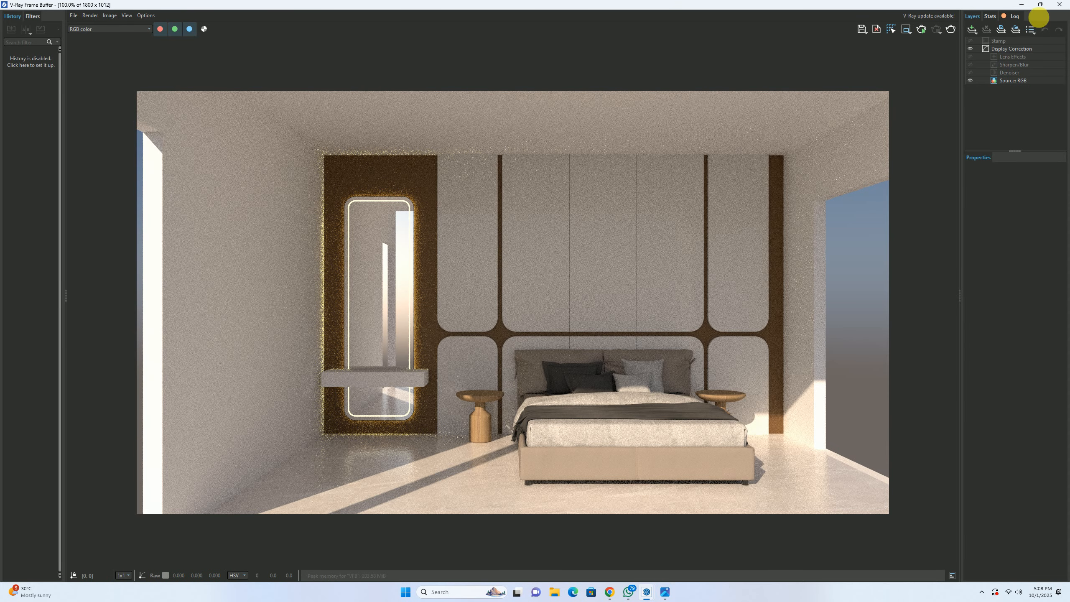
click(1060, 4)
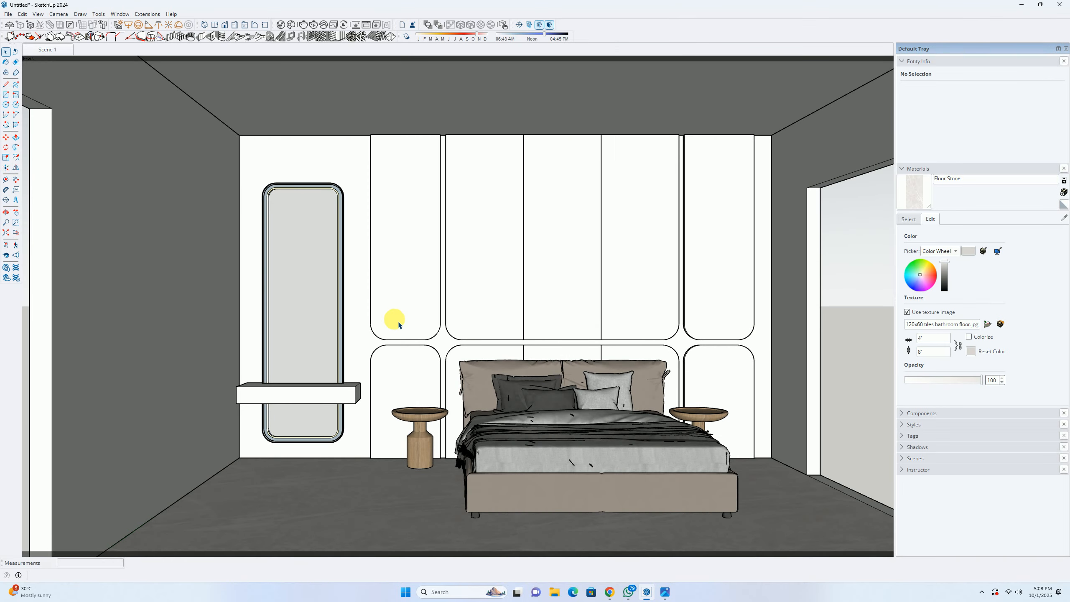
Step: Browse the Paint materials in the Chaos Cosmos Browser and dismiss its update notice
click(291, 25)
click(43, 132)
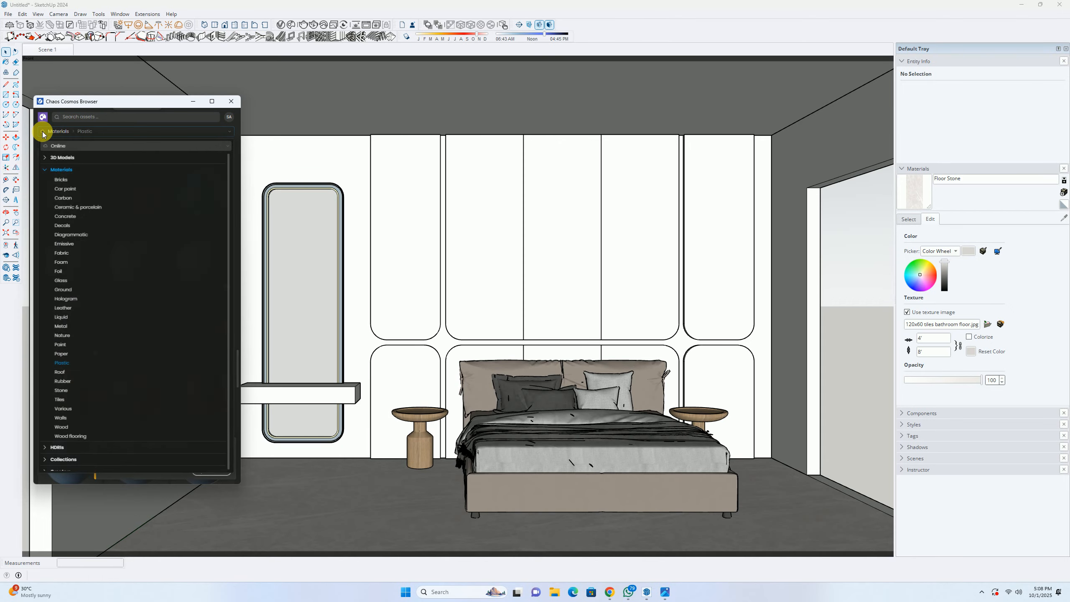
click(67, 345)
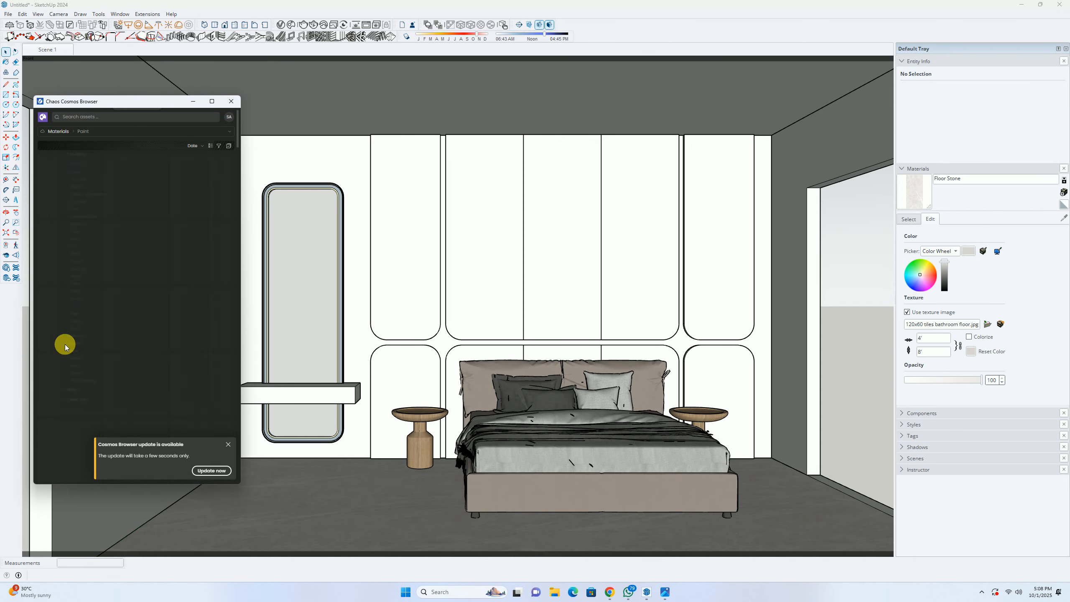
drag(238, 303, 232, 442)
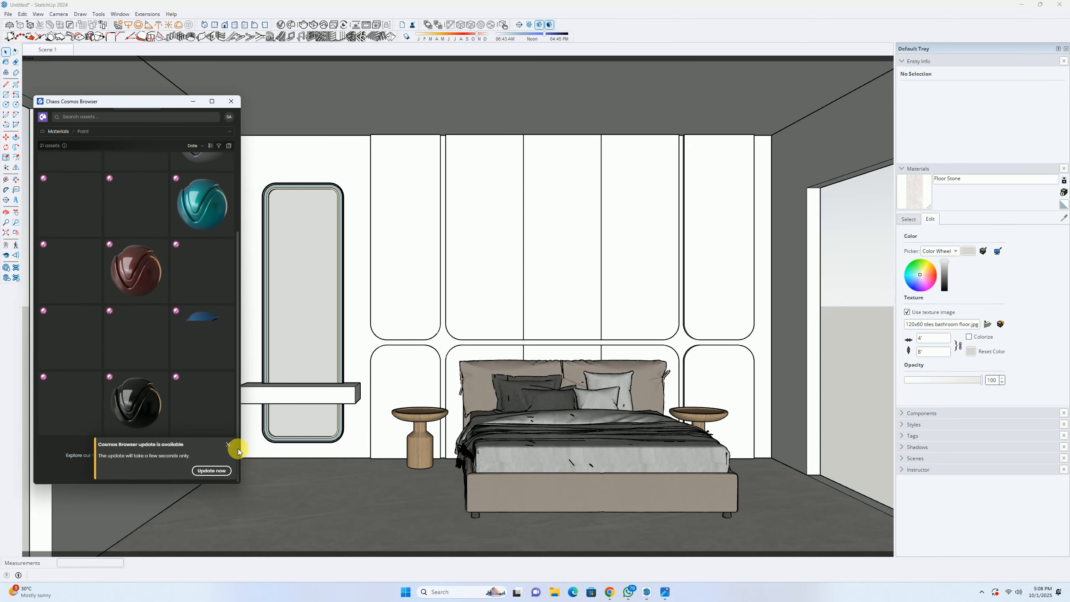
click(228, 445)
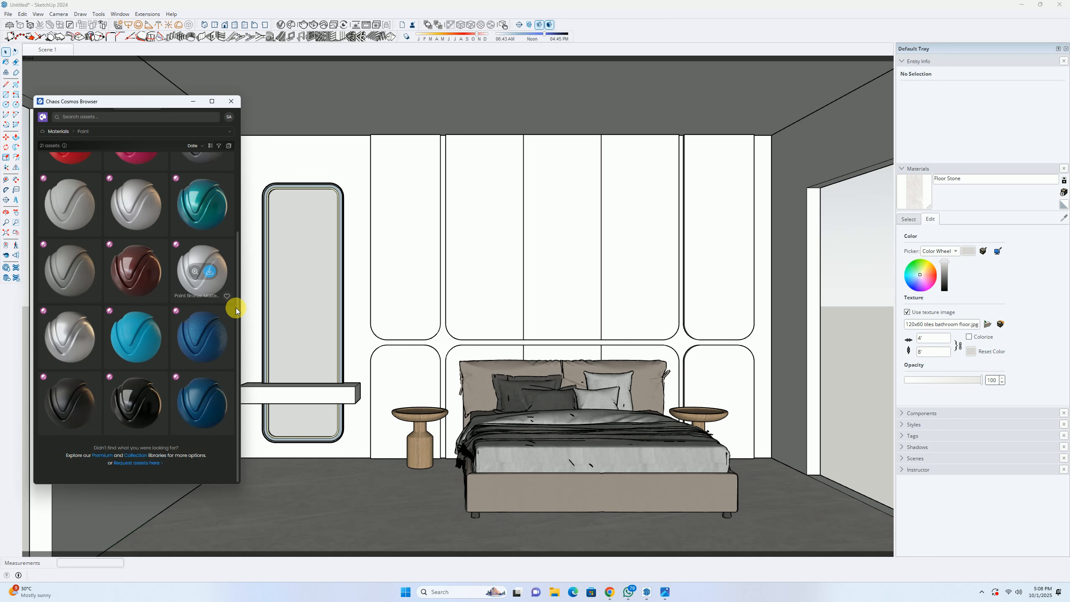
mouse_move(238, 305)
mouse_down()
mouse_move(234, 180)
mouse_move(224, 379)
mouse_up()
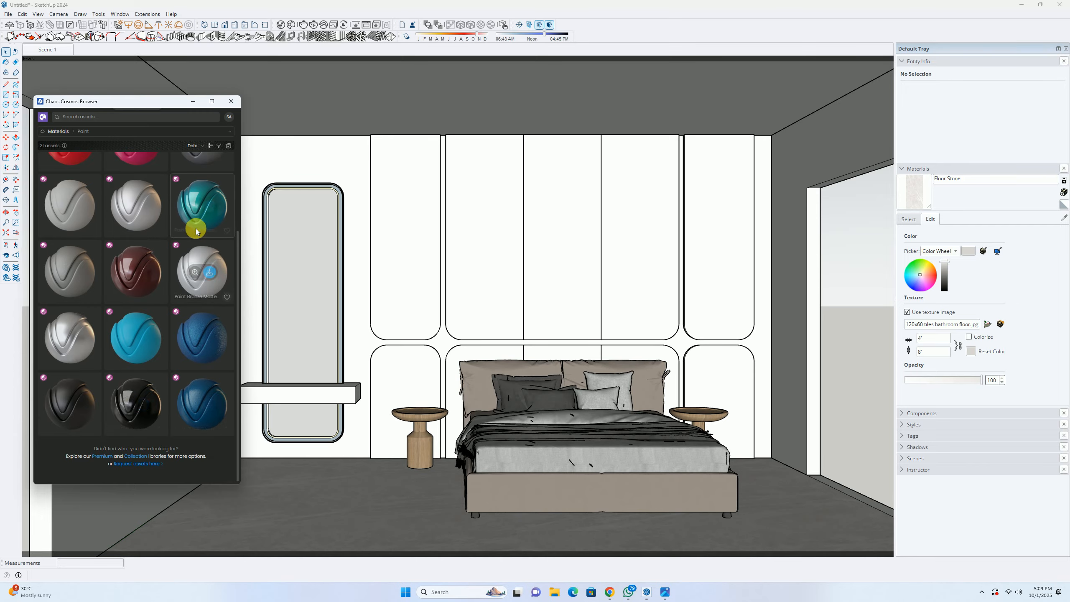
scroll(199, 228, up, 3)
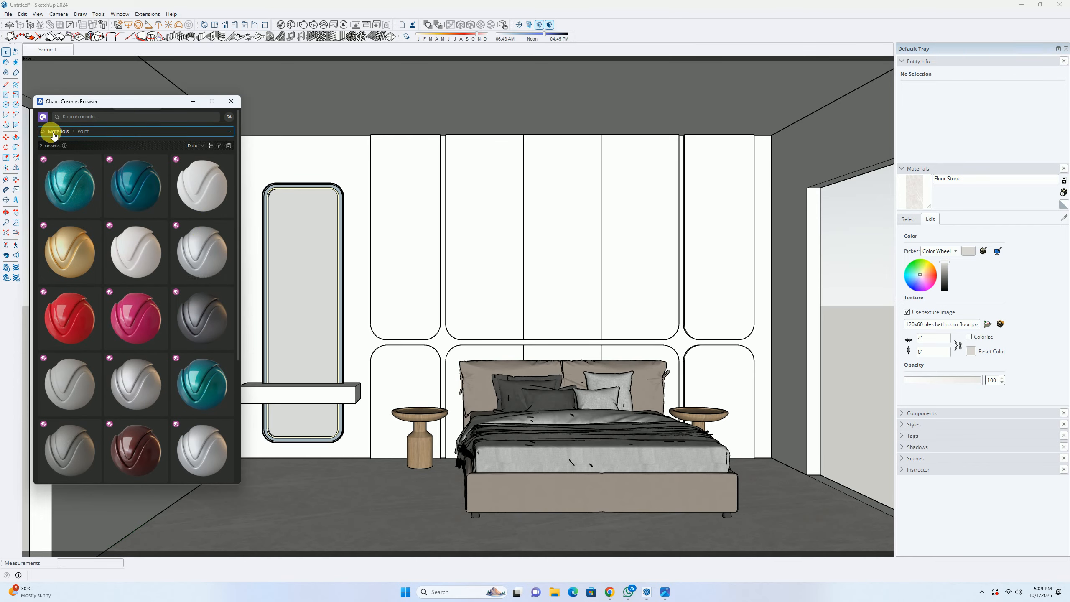
Step: Import Wall Paint Fine Grain 01 White 100cm from the Cosmos Walls materials and close the Cosmos browser
click(43, 119)
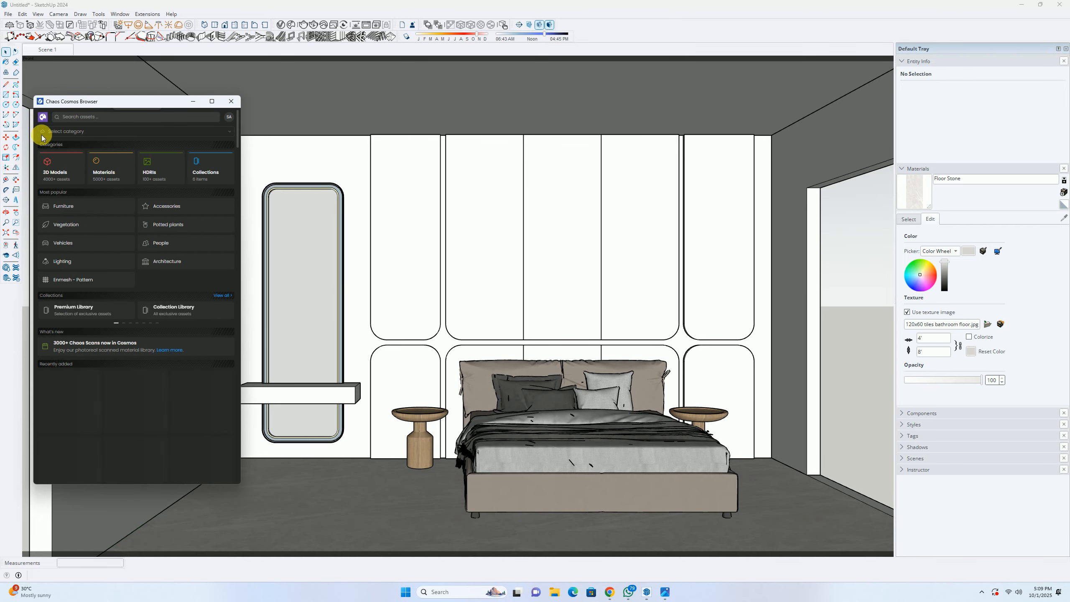
click(42, 132)
click(58, 172)
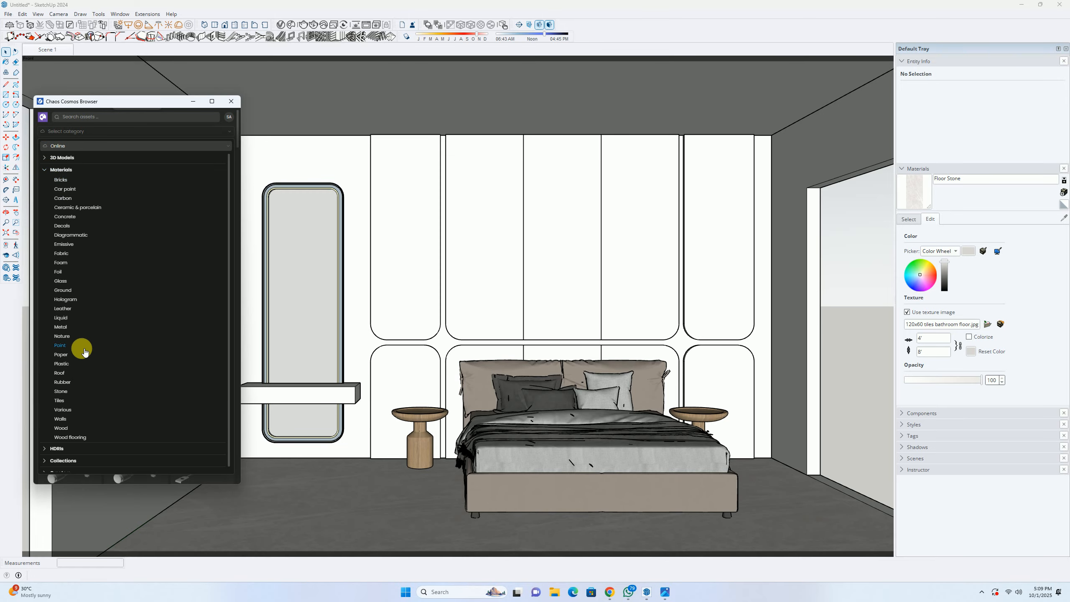
click(61, 419)
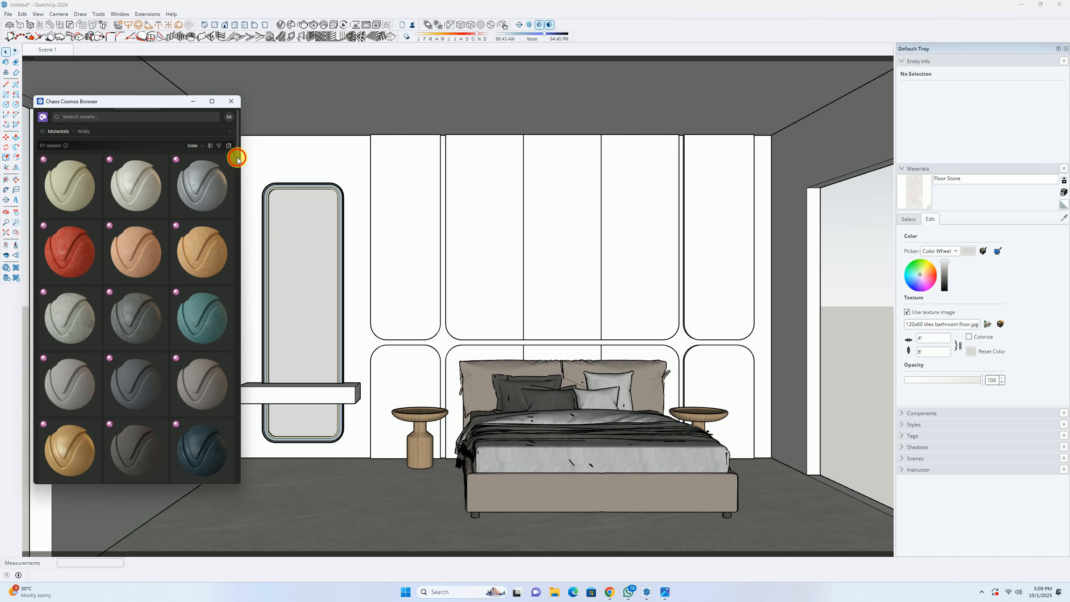
drag(237, 159, 232, 470)
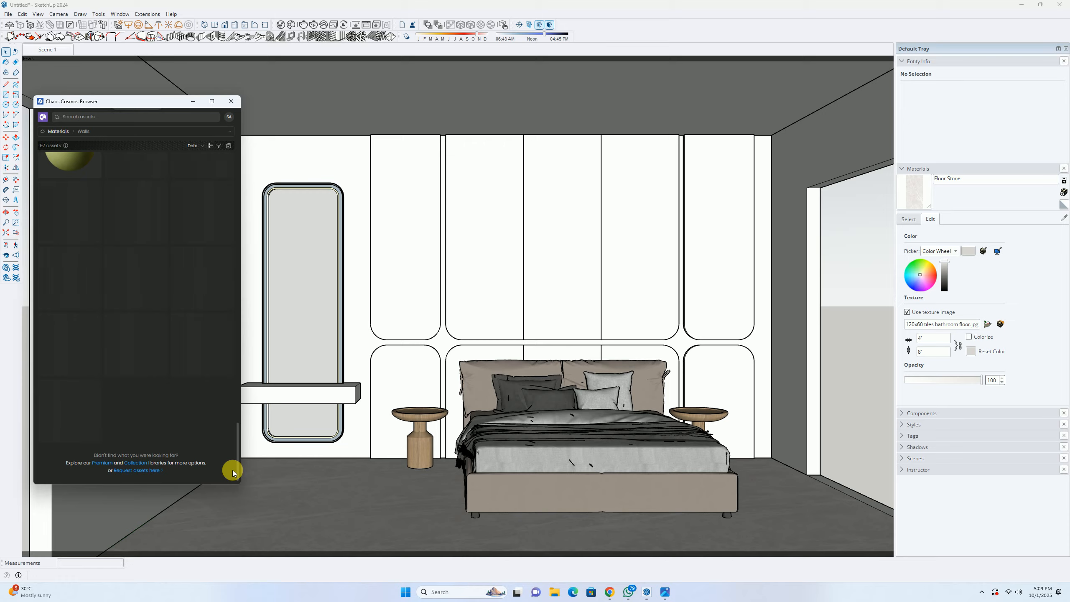
scroll(160, 355, up, 5)
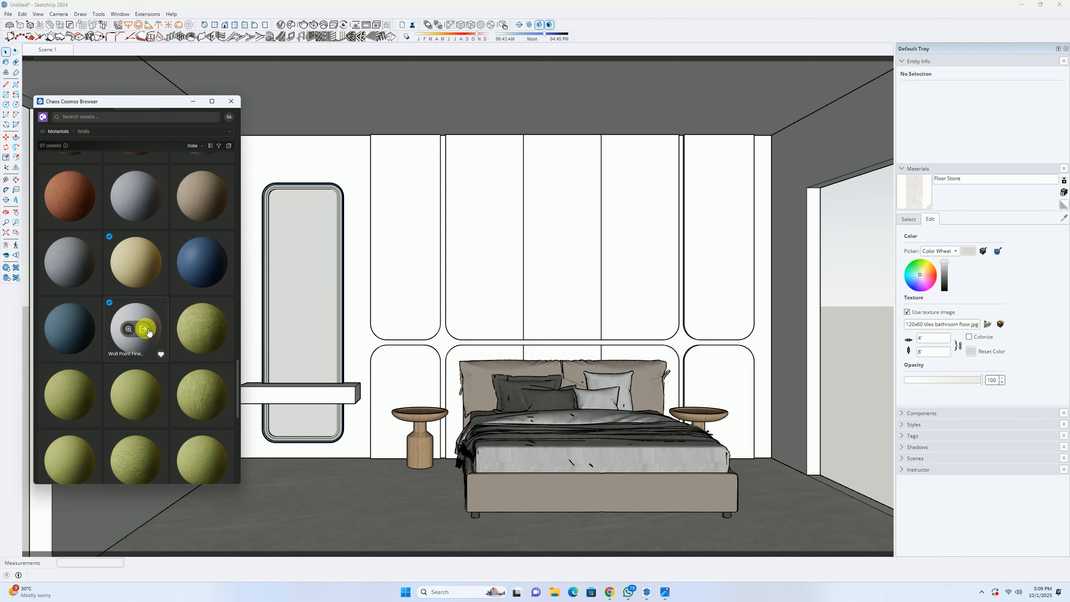
click(148, 331)
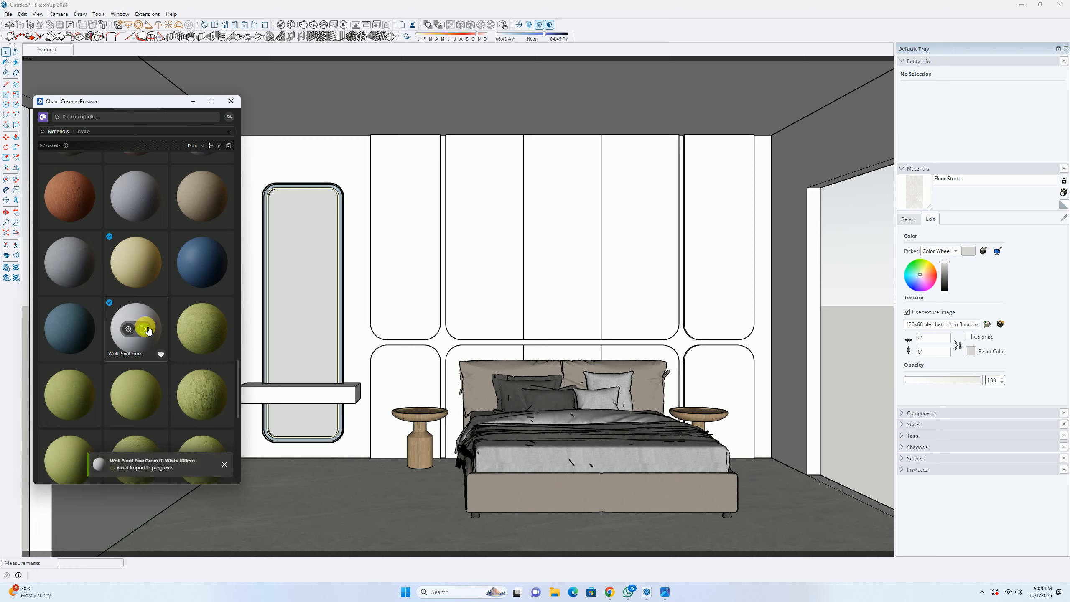
click(232, 101)
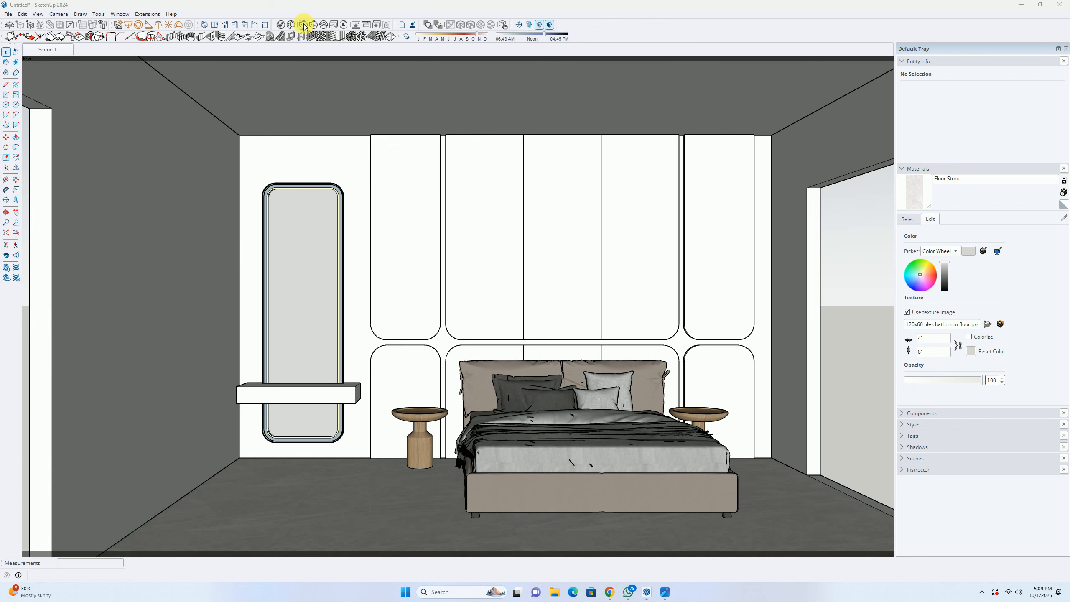
Step: Examine the wall panels and mirror surround in the reference image download (11).jpg, and close the image
click(664, 592)
scroll(538, 179, up, 5)
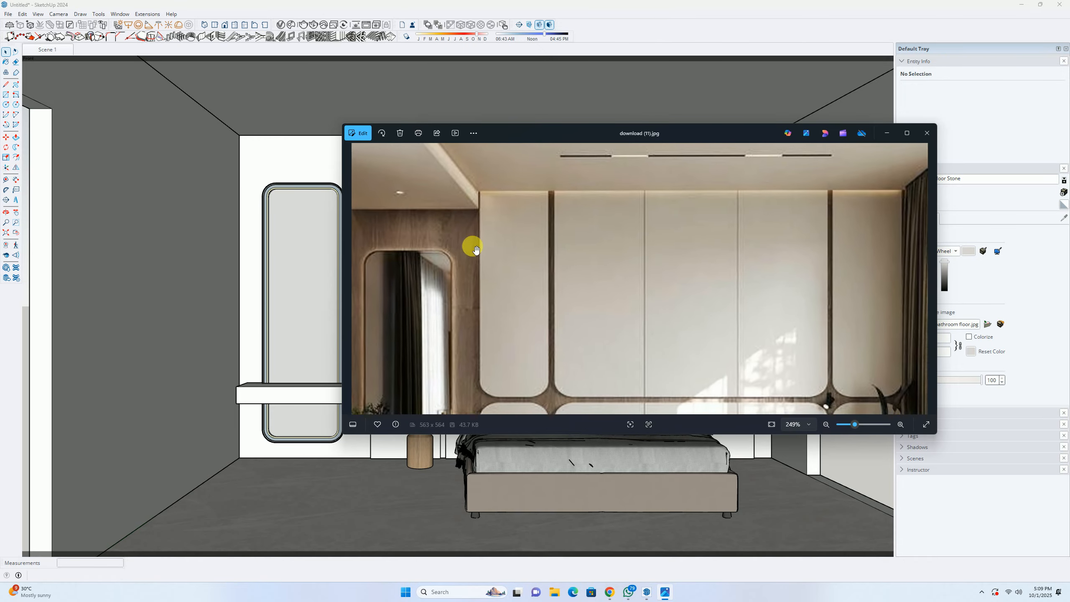
scroll(475, 249, down, 5)
scroll(544, 257, up, 2)
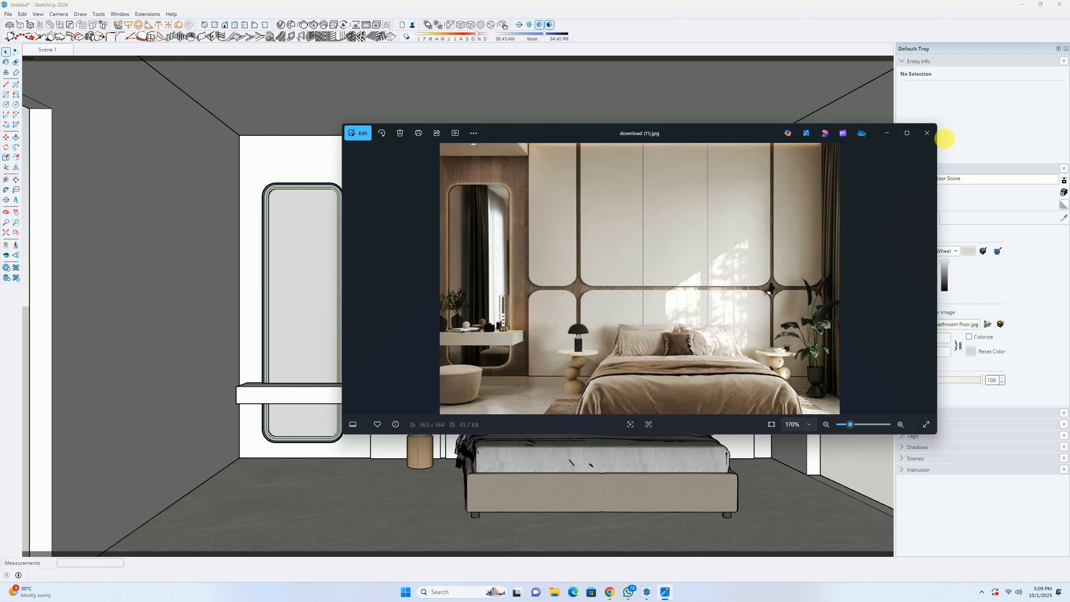
click(927, 133)
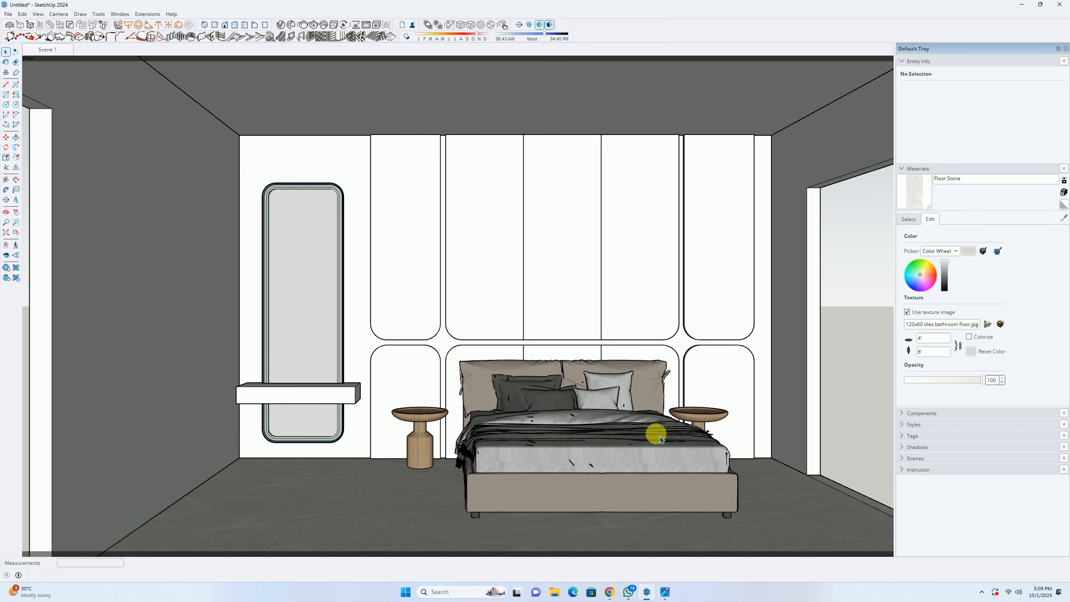
Step: Switch to Chrome and browse Pinterest for stone textures related to the zellige bathroom floor tiles pin
mouse_move(610, 592)
click(563, 540)
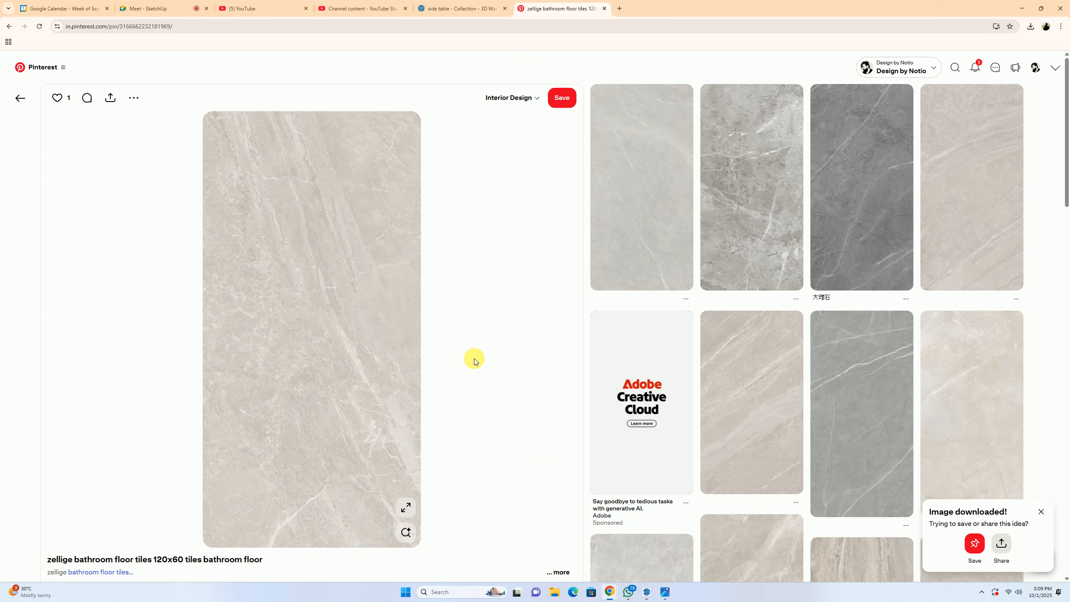
scroll(706, 314, down, 5)
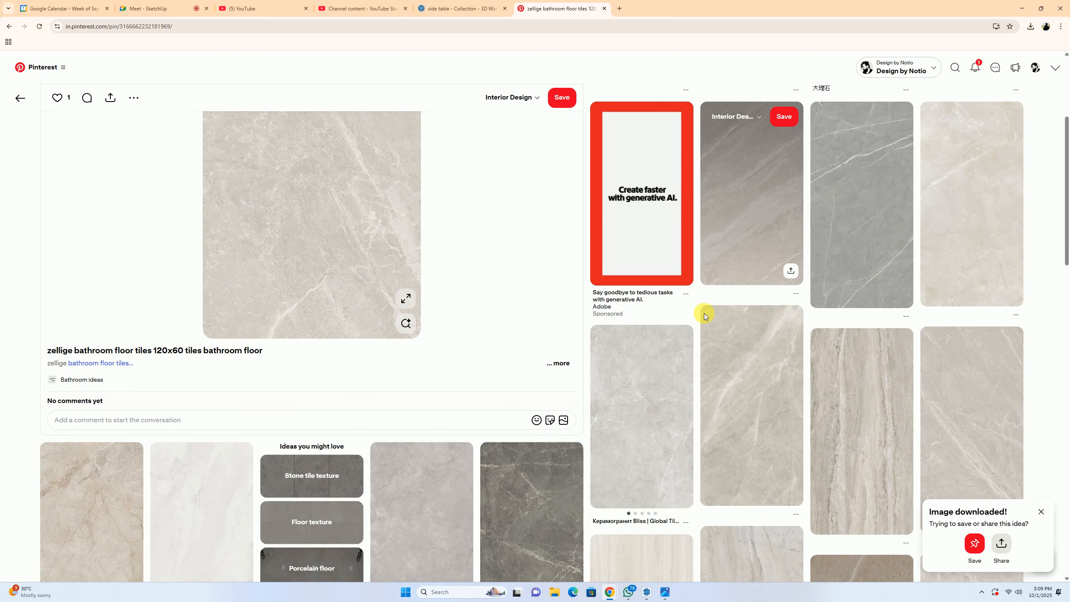
scroll(704, 313, down, 5)
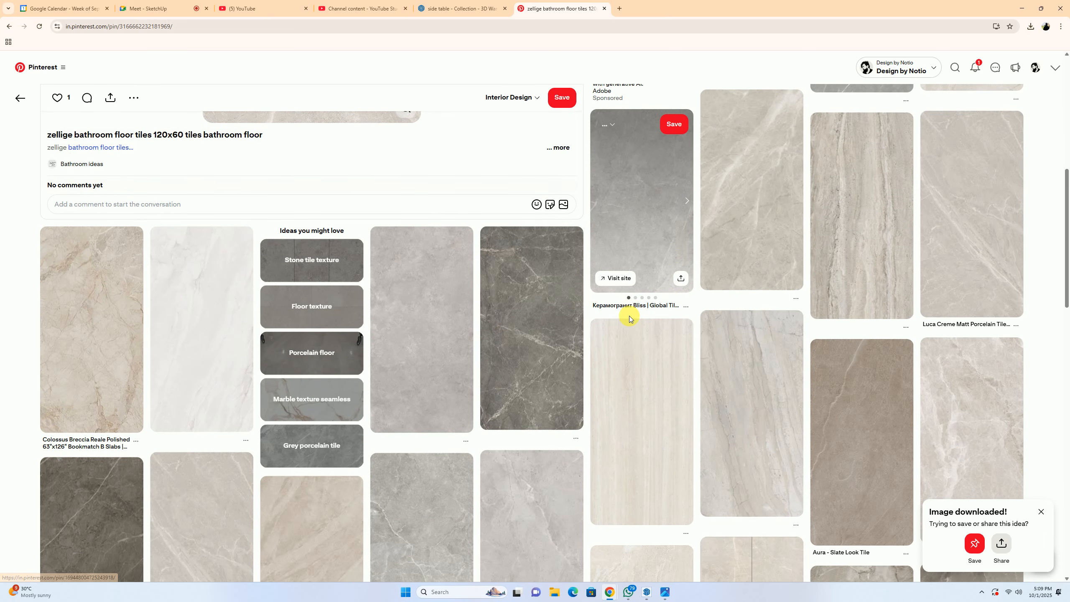
scroll(365, 389, down, 3)
scroll(434, 397, down, 3)
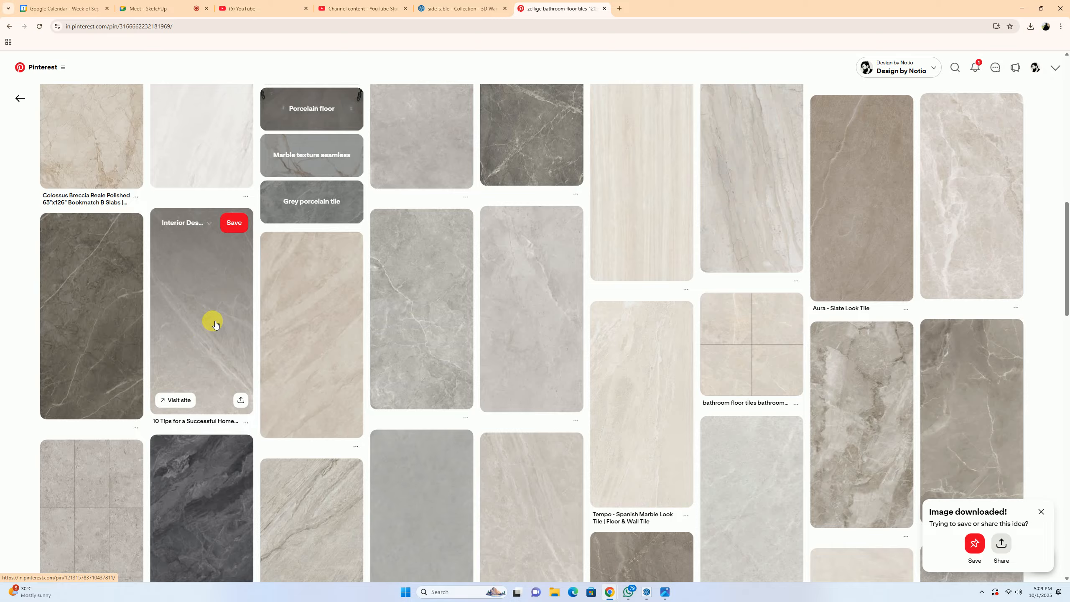
scroll(743, 432, down, 4)
Step: Browse textures related to the Baño Marvela Gris and Dante Salt Matt tile pins, and return to SketchUp
click(760, 354)
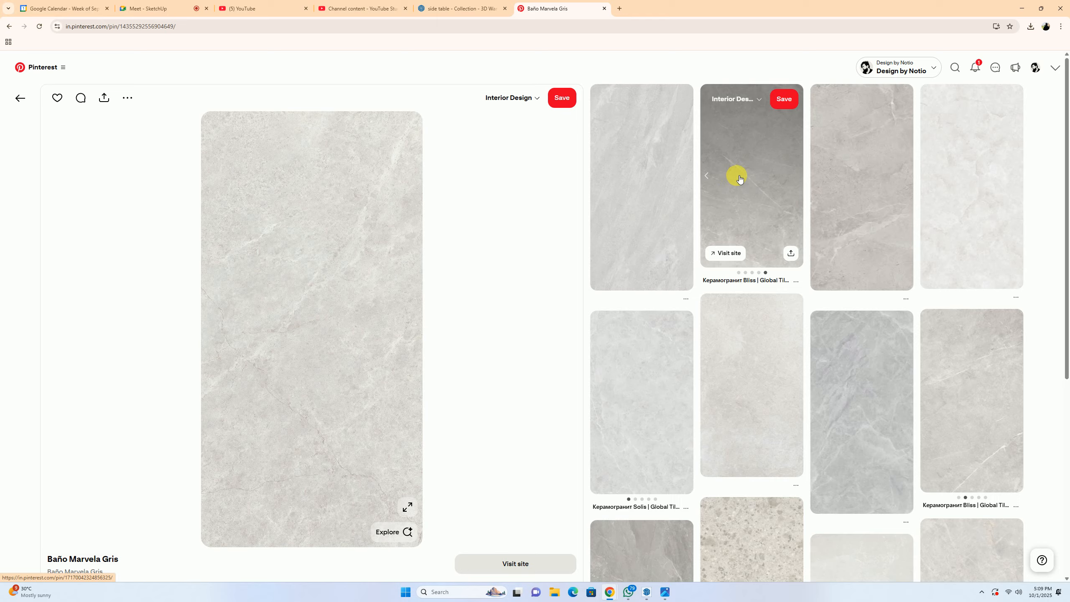
scroll(740, 179, down, 6)
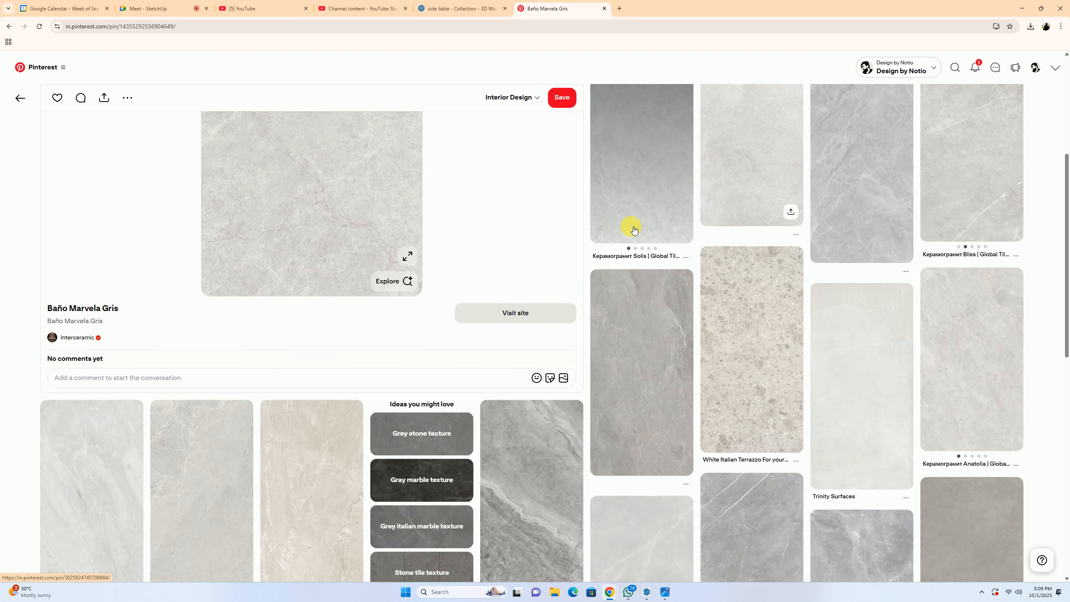
scroll(621, 250, down, 1)
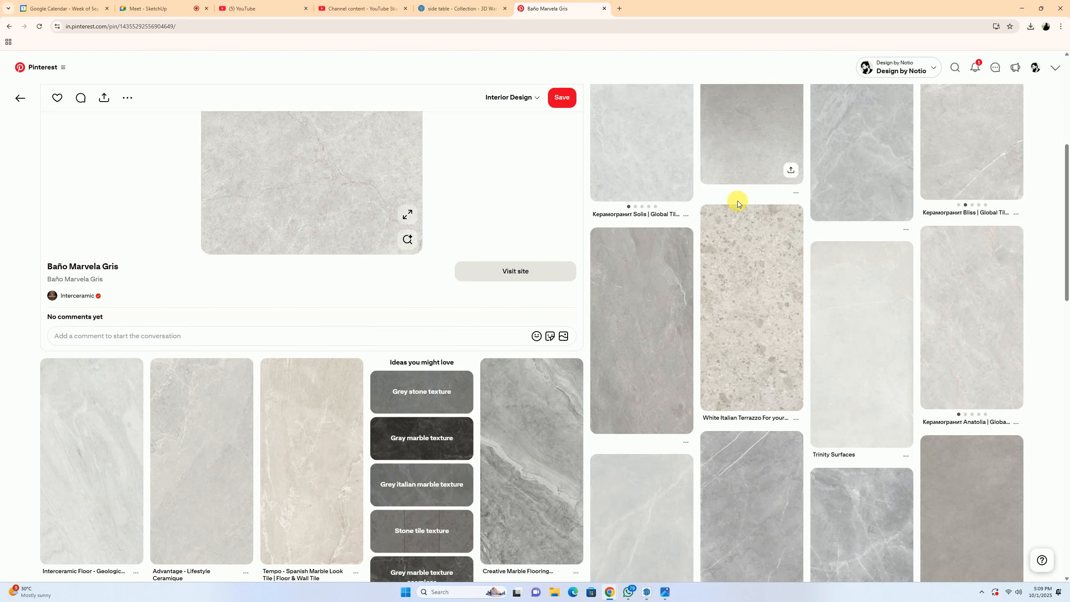
scroll(736, 262, down, 7)
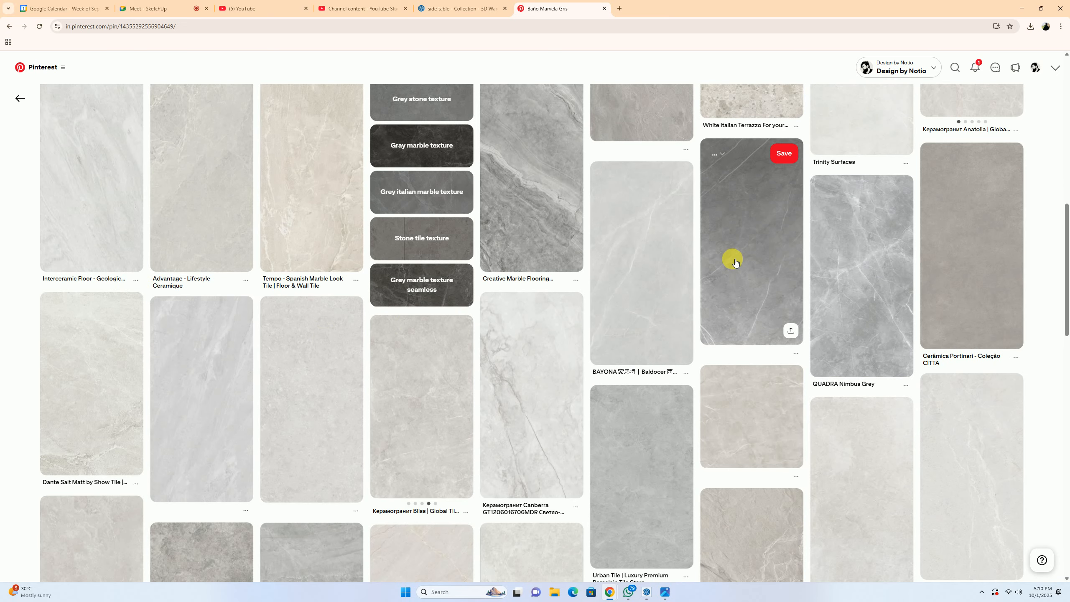
click(108, 406)
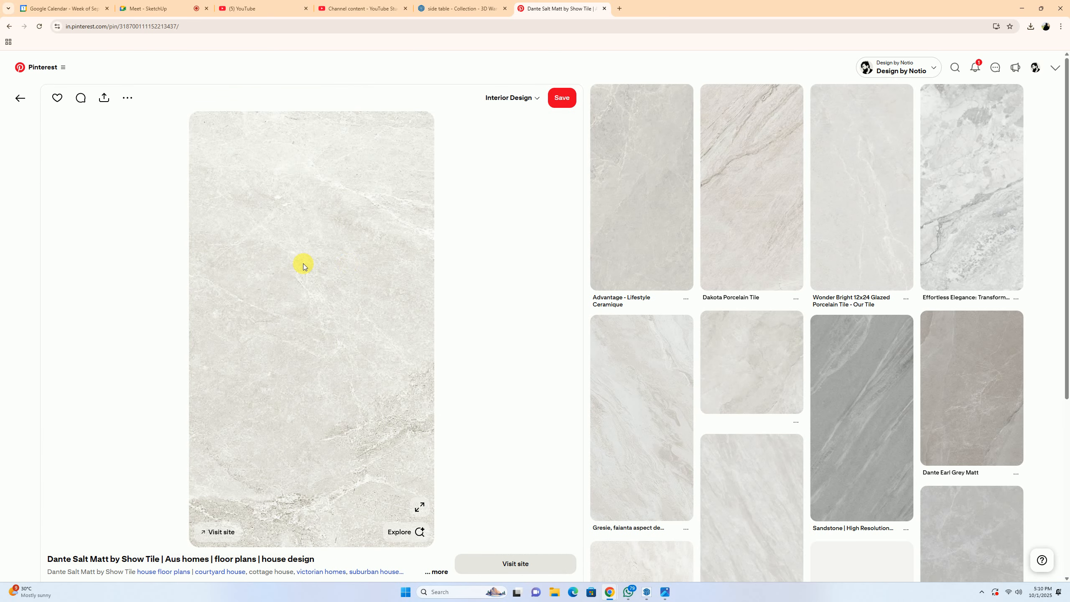
scroll(754, 253, down, 7)
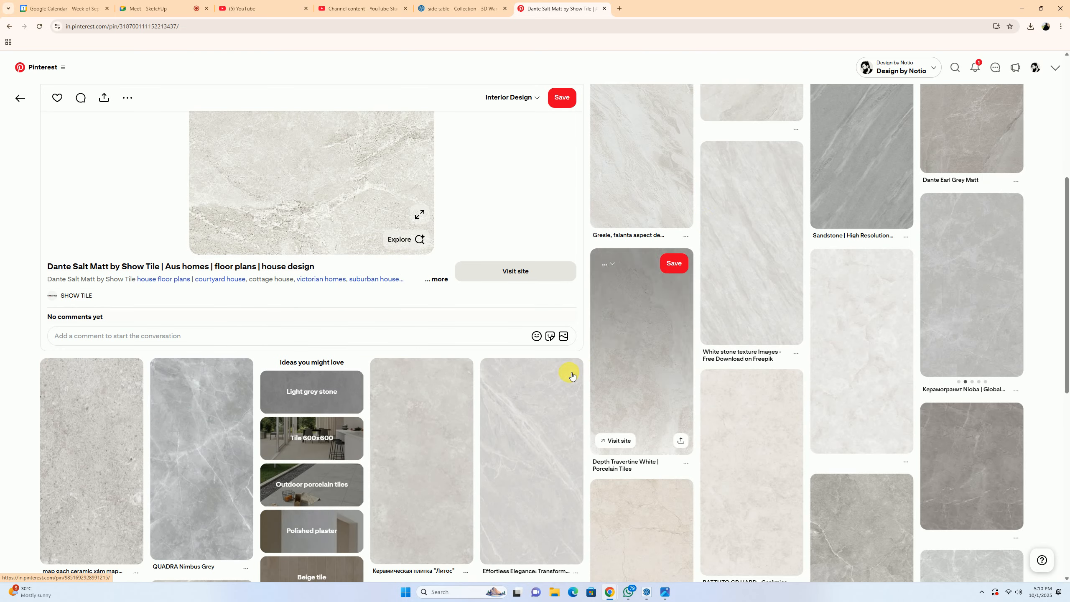
click(1022, 8)
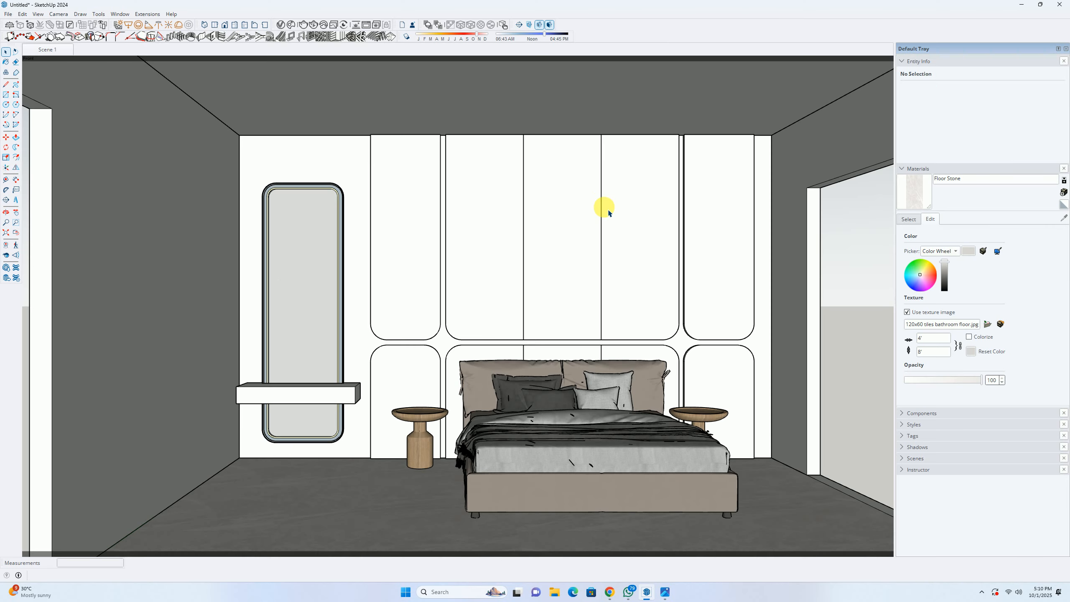
Step: Set the V-Ray diffuse color of Wall Paint Fine Grain 01 White 100cm to warm off-white: hue 0.122, saturation 0.048, value 0.948
click(280, 25)
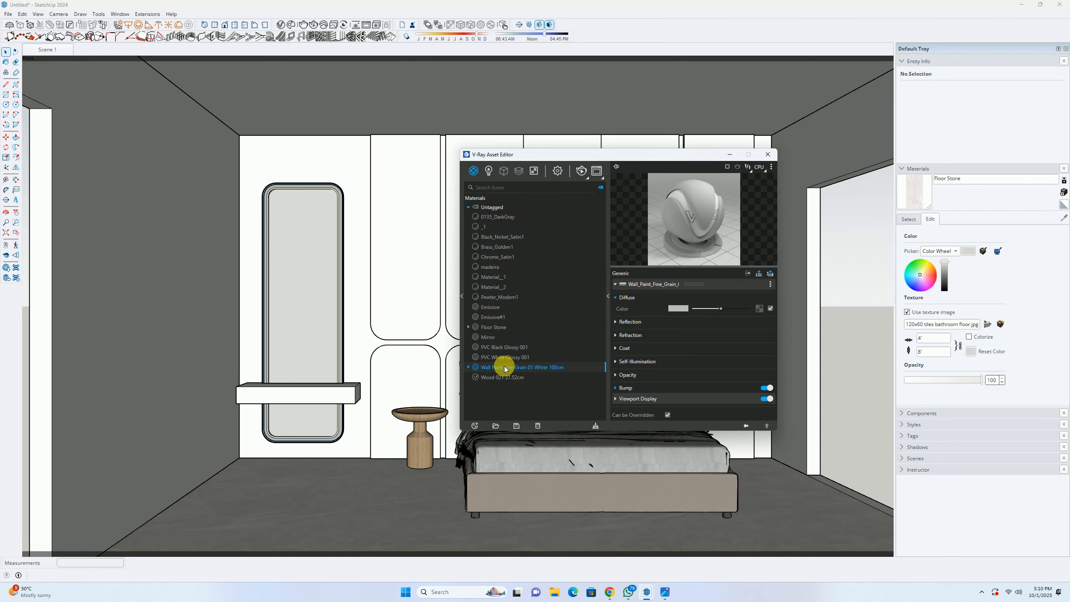
click(500, 374)
click(502, 367)
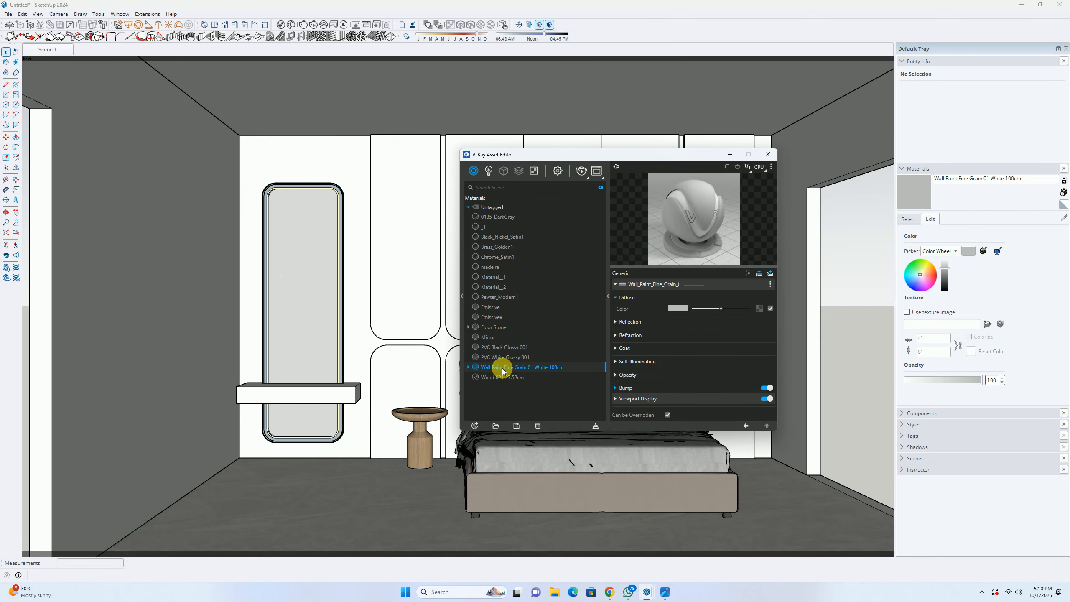
click(679, 308)
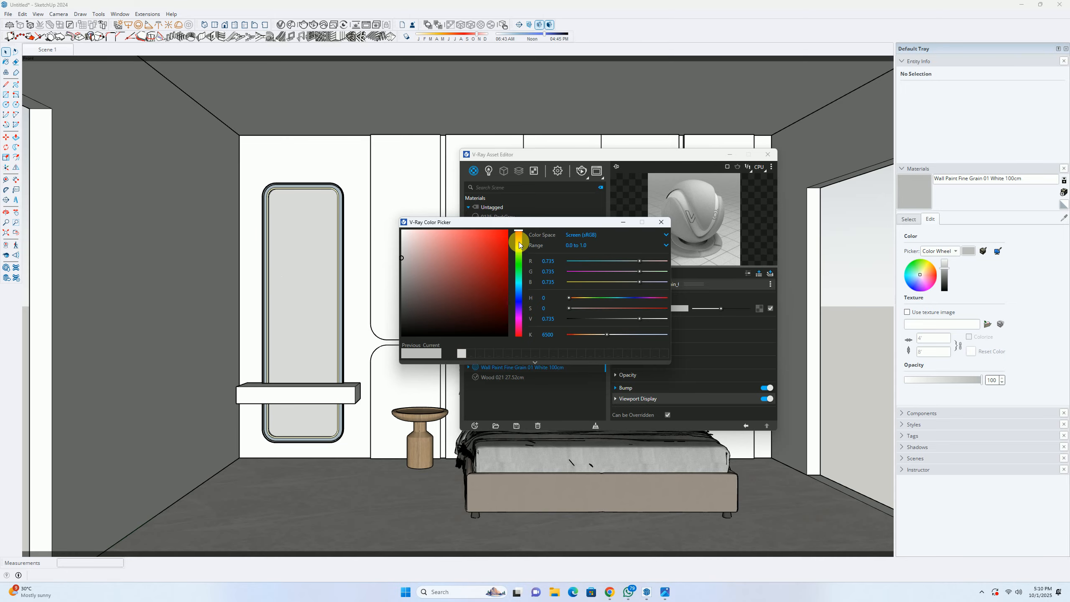
drag(520, 244, 518, 239)
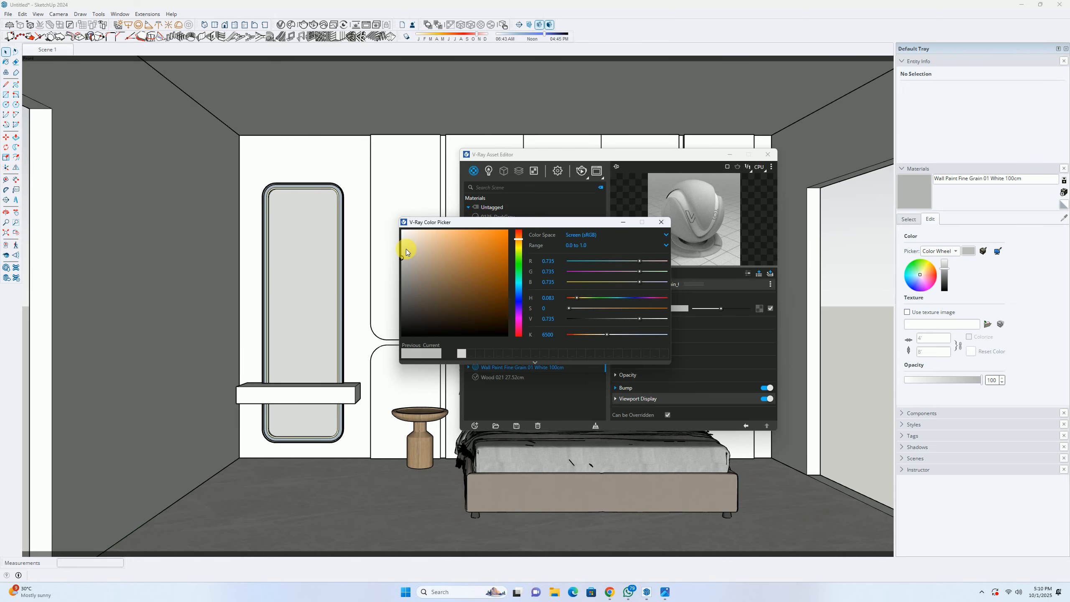
drag(406, 246, 404, 238)
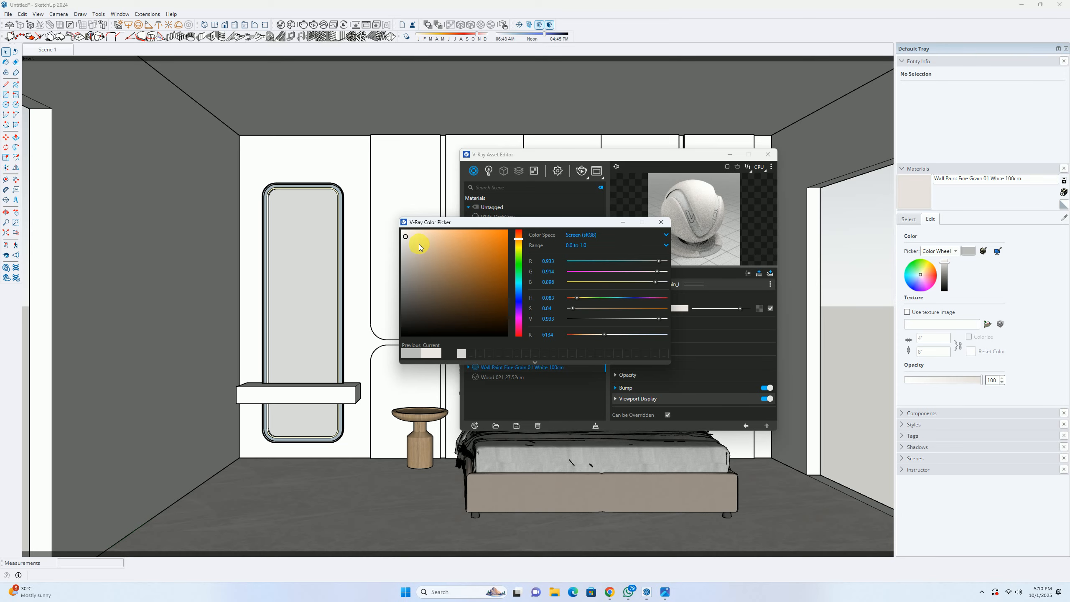
drag(519, 238, 520, 244)
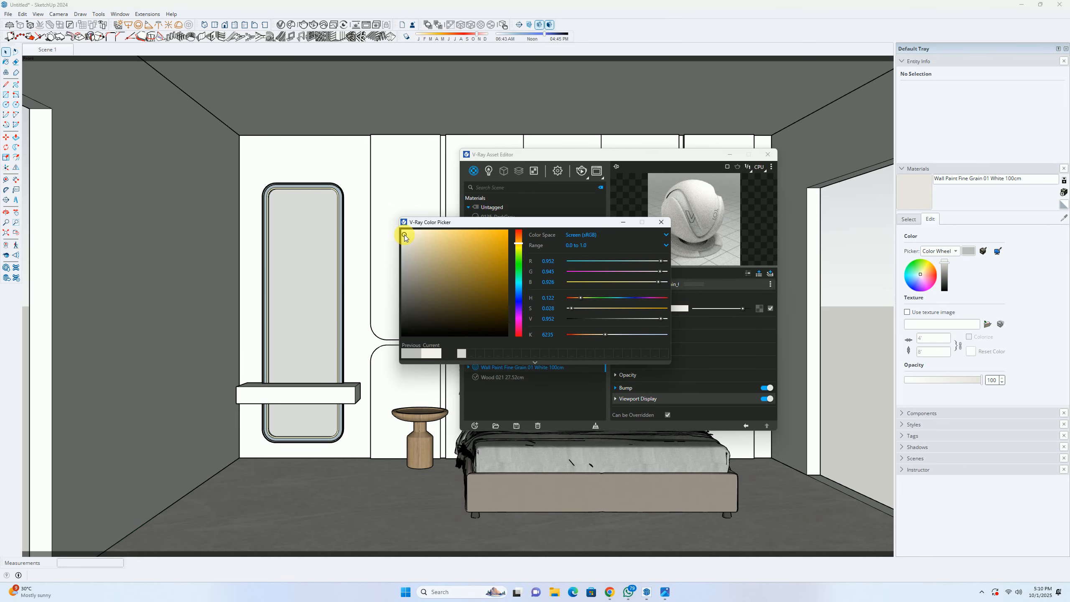
drag(405, 235, 407, 236)
drag(406, 236, 406, 235)
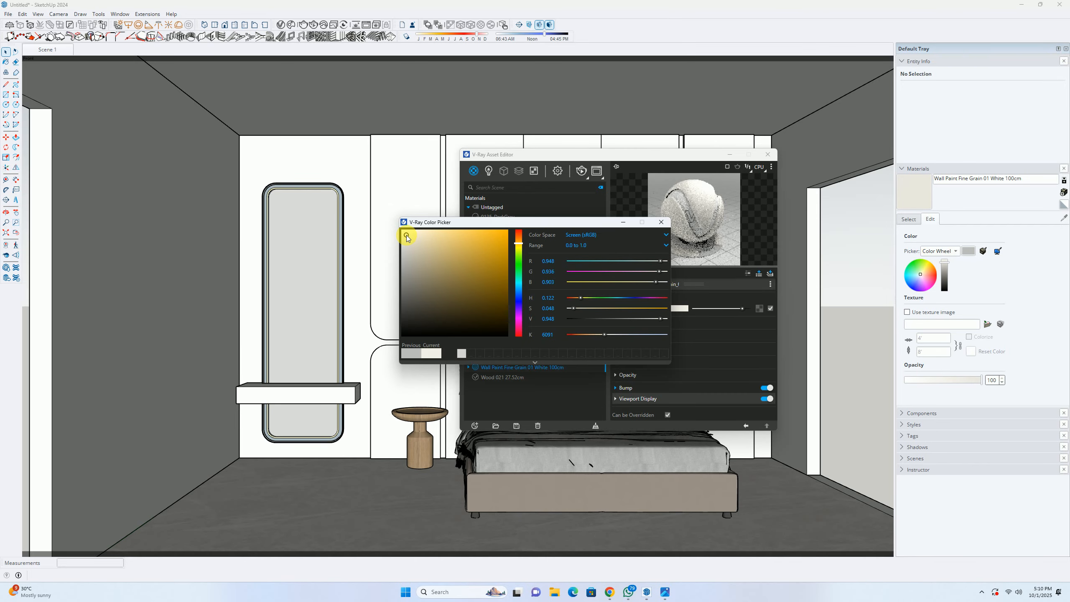
click(661, 222)
click(768, 154)
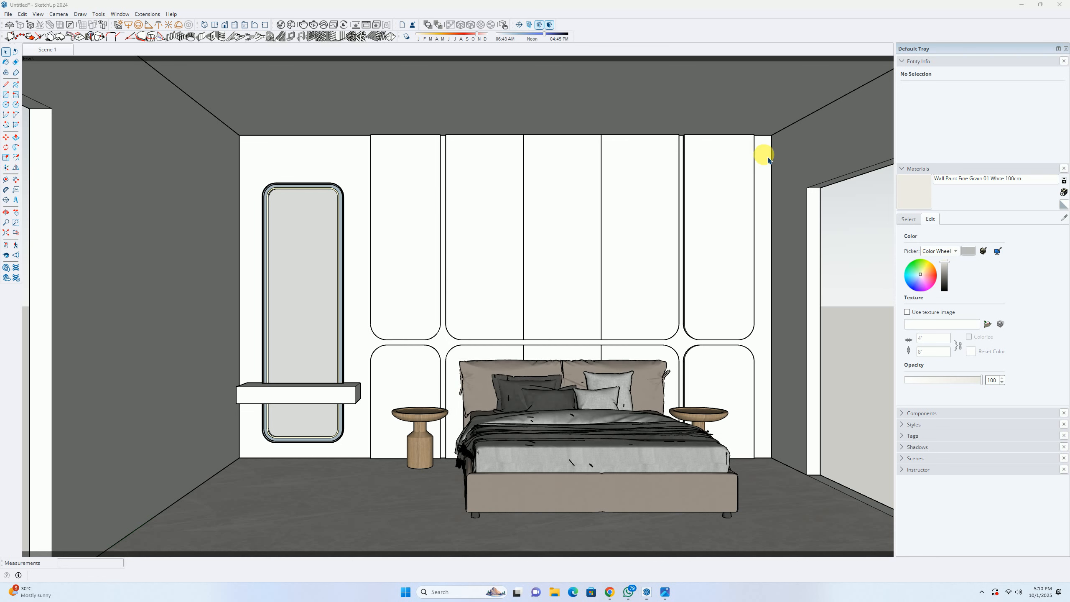
Step: Paint the room's wall shell with Wall Paint Fine Grain 01 White 100cm, and return to the Scene 1 view
click(912, 199)
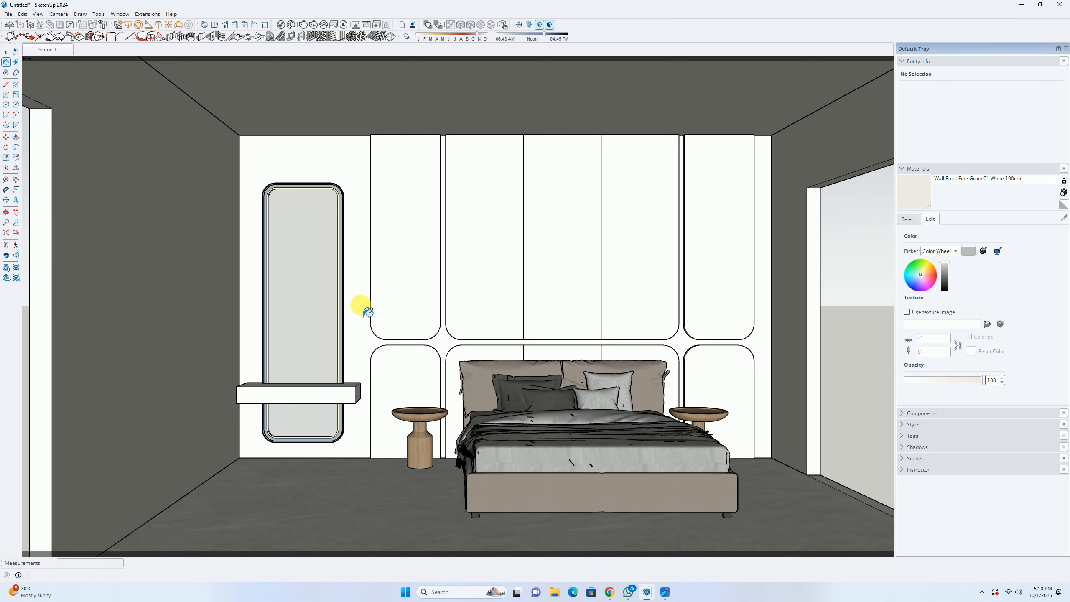
scroll(364, 304, down, 6)
mouse_move(352, 339)
middle_down()
mouse_move(555, 354)
mouse_move(613, 291)
mouse_move(98, 317)
middle_up()
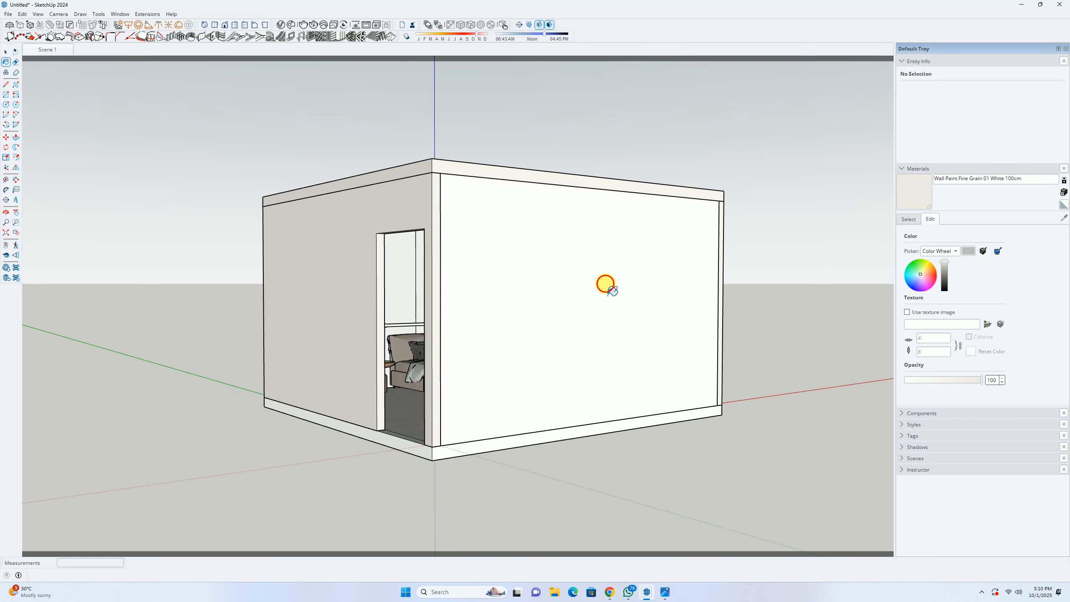
click(606, 291)
key(space)
scroll(496, 358, up, 3)
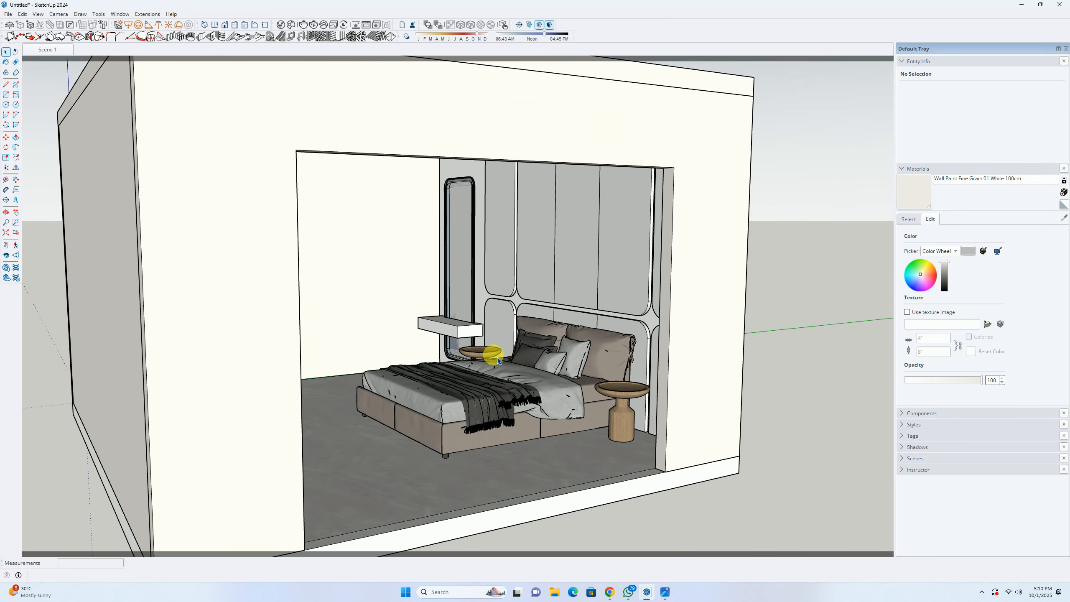
scroll(523, 317, up, 1)
click(64, 51)
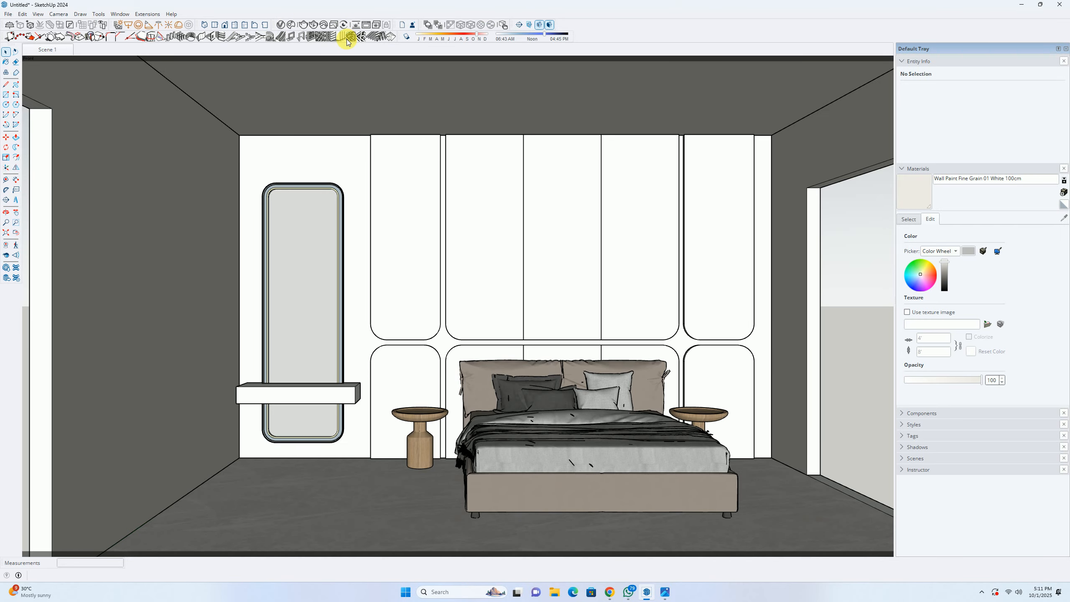
Step: Draw a rectangle covering the room's ceiling, starting from its back corner on the mirror side
key(r)
scroll(299, 148, down, 1)
middle_drag(258, 142, 296, 207)
click(301, 231)
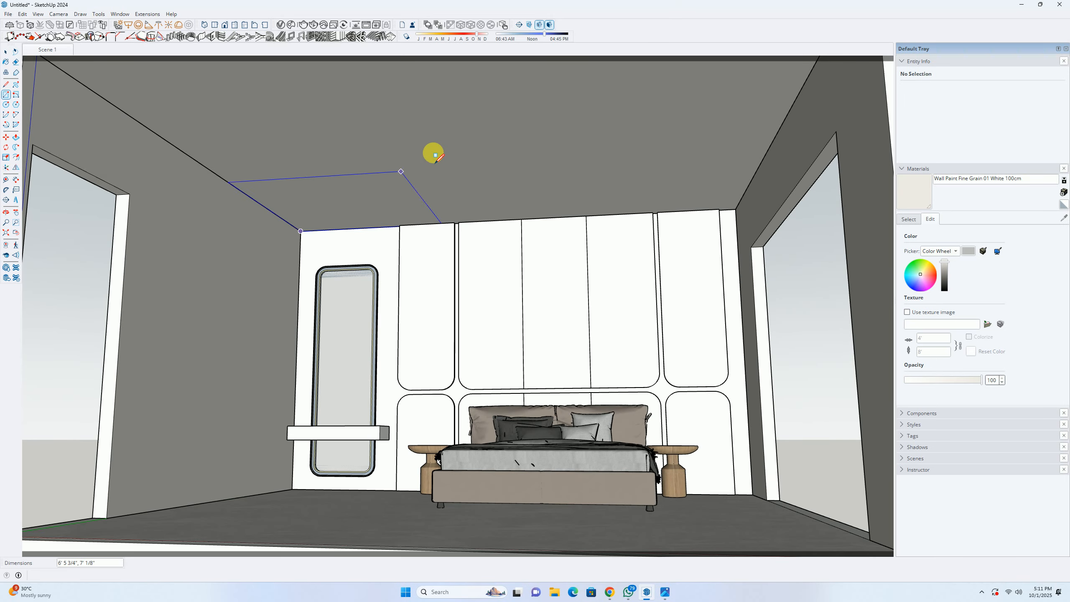
scroll(463, 147, down, 3)
middle_drag(693, 101, 663, 173)
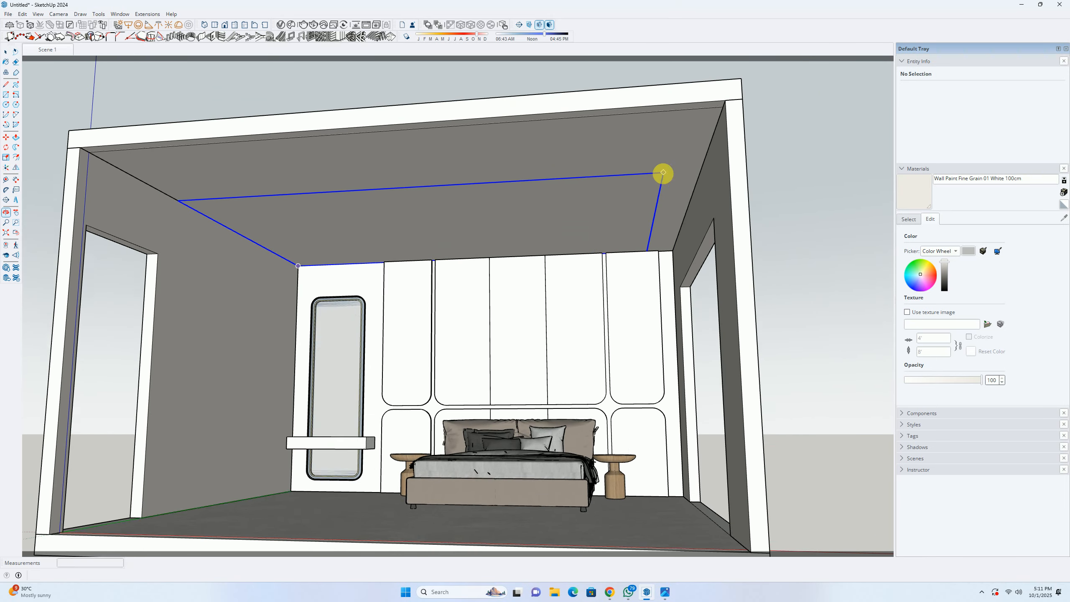
key(space)
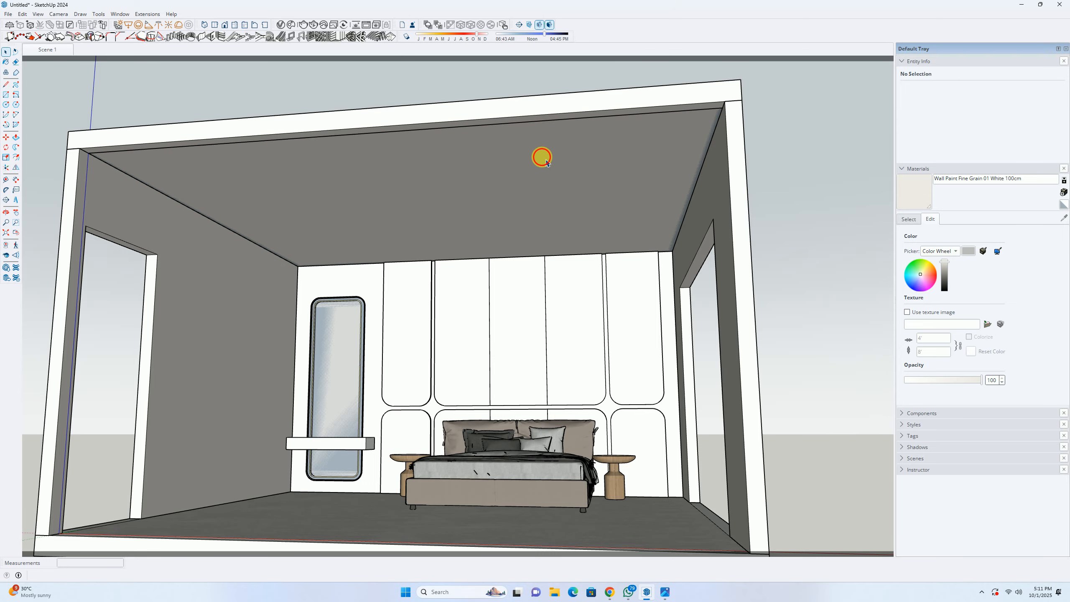
Step: Make the ceiling rectangle and its bounding edges a group
double_click(546, 163)
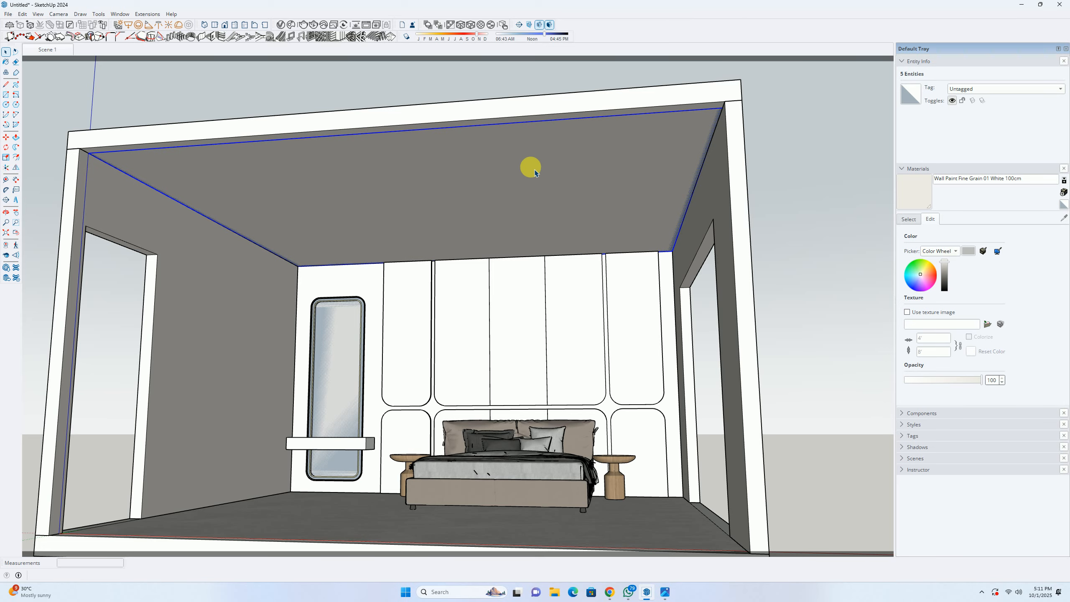
right_click(547, 187)
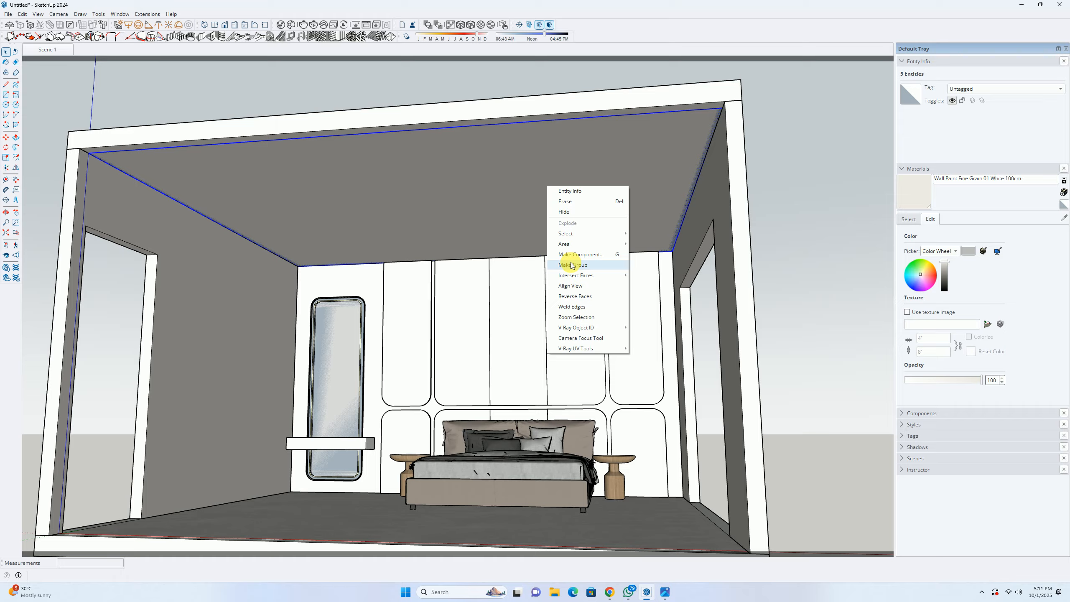
click(572, 266)
Step: Inside the ceiling group, push the face downward 12 inches to form a ceiling slab
double_click(501, 177)
key(p)
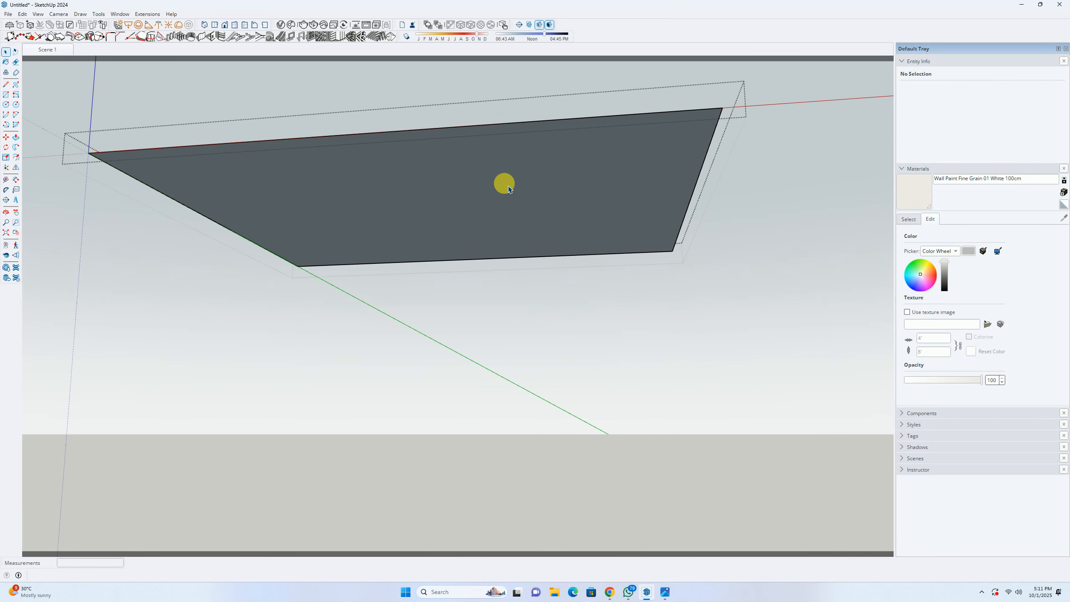
click(500, 191)
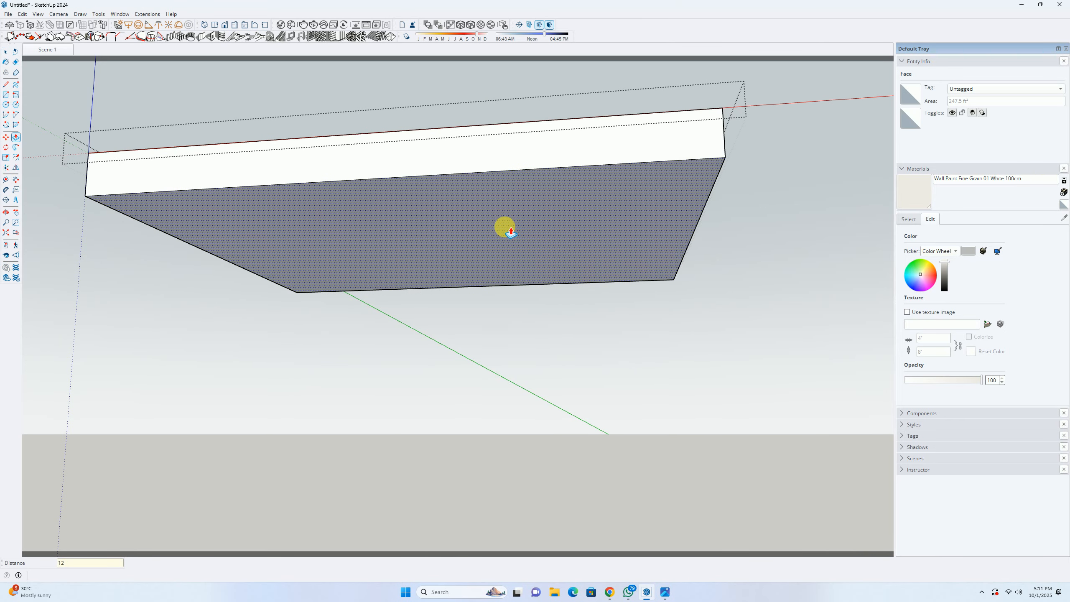
key(Return)
middle_drag(419, 194, 474, 187)
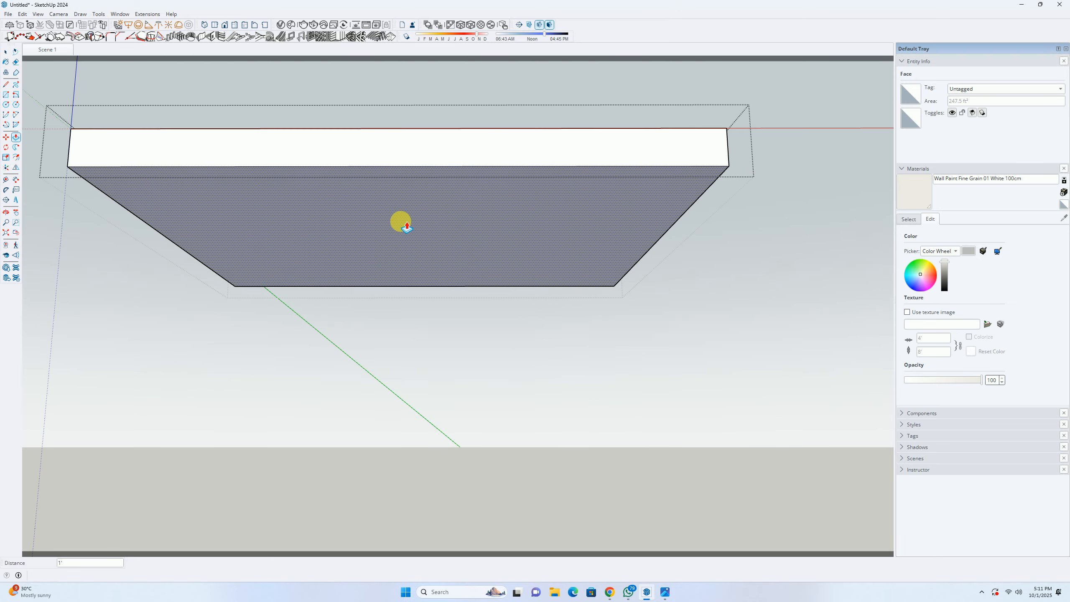
scroll(400, 222, down, 2)
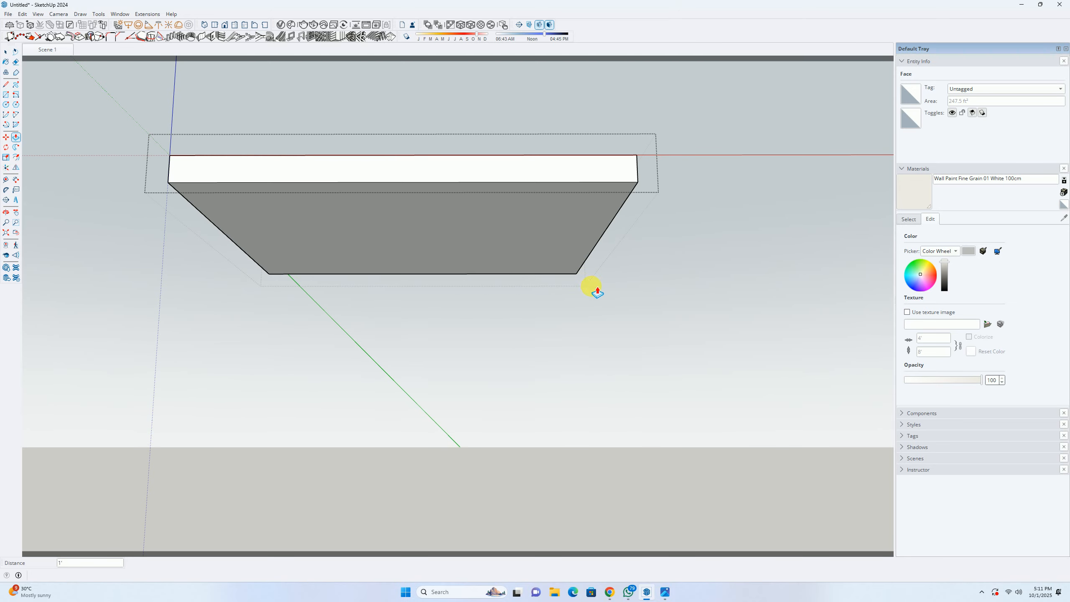
Step: Examine the false ceiling design in the reference image download (11).jpg, and minimize the image
click(663, 598)
scroll(527, 214, down, 3)
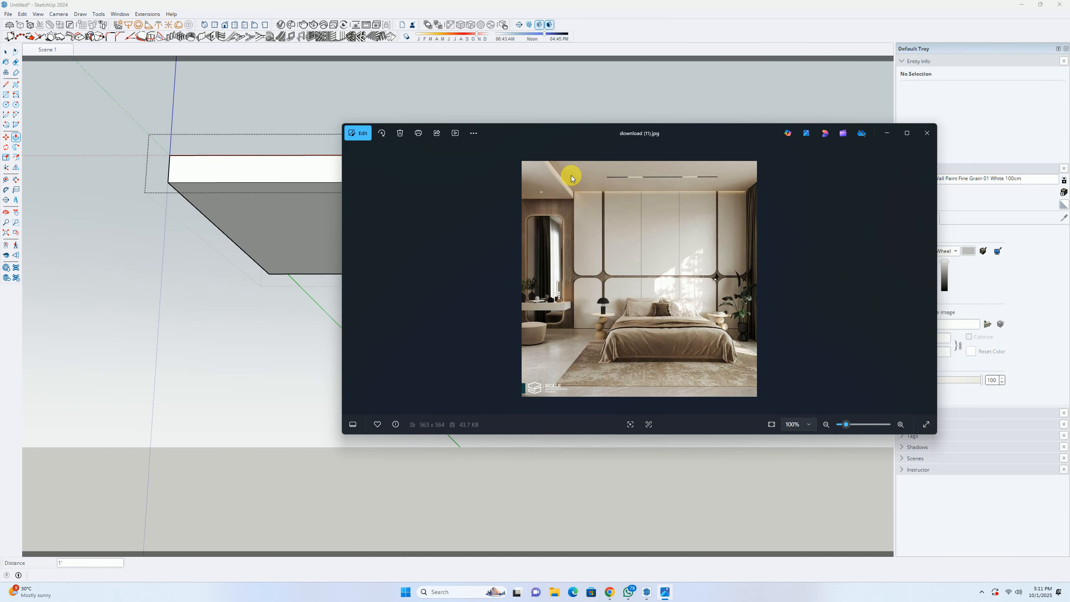
click(890, 133)
Step: Copy the ceiling slab's lower side edge on the mirror side 4' inward across its underside
shift+middle_drag(298, 236, 384, 241)
key(space)
click(307, 229)
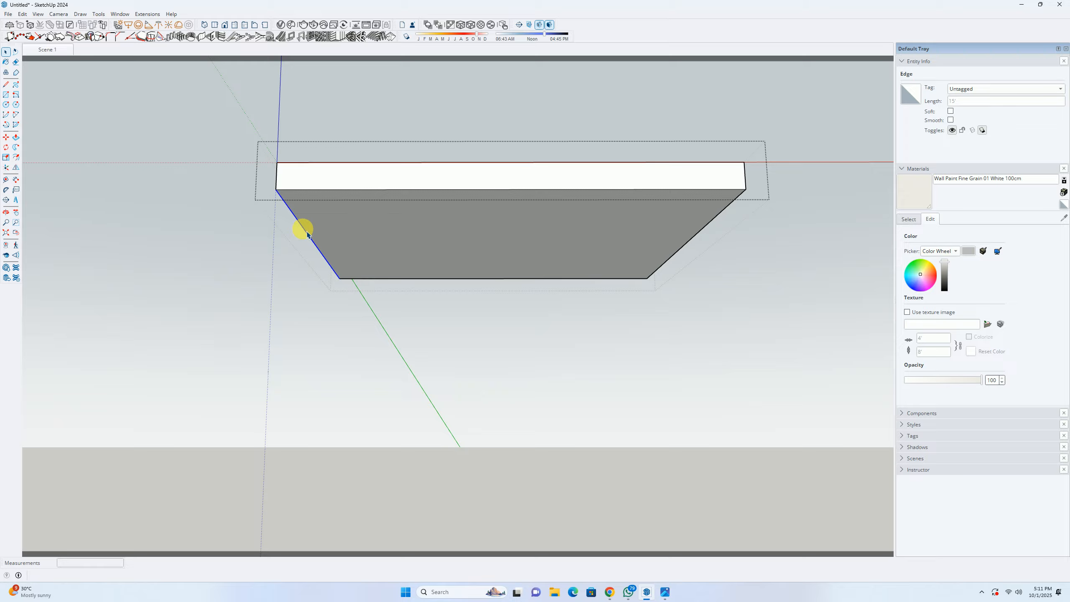
click(276, 190)
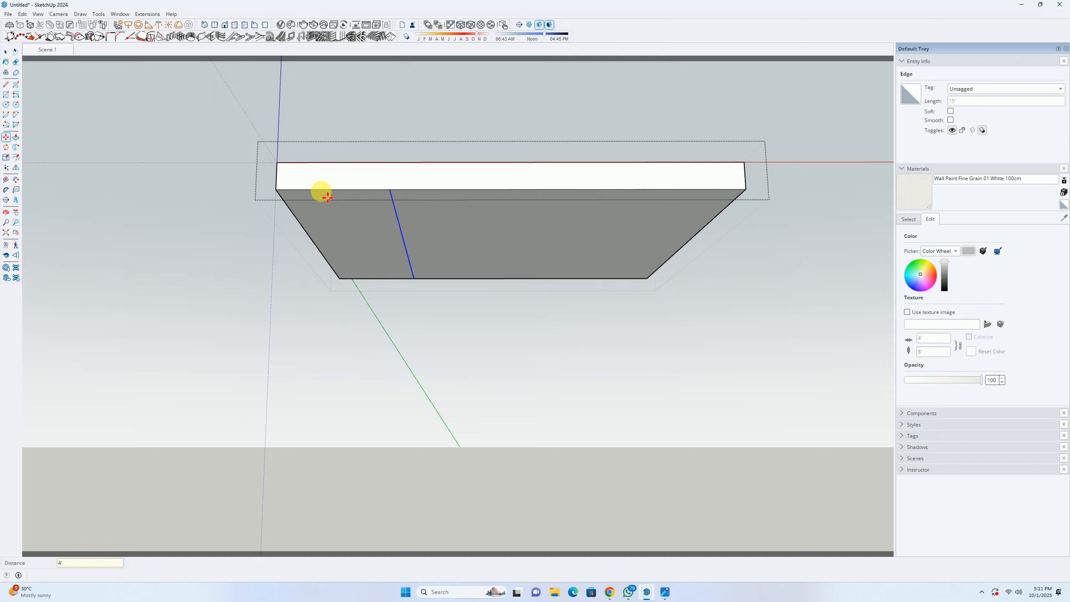
Step: Push the larger part of the ceiling underside, beyond the 4' strip, upward 6 inches
key(p)
click(487, 244)
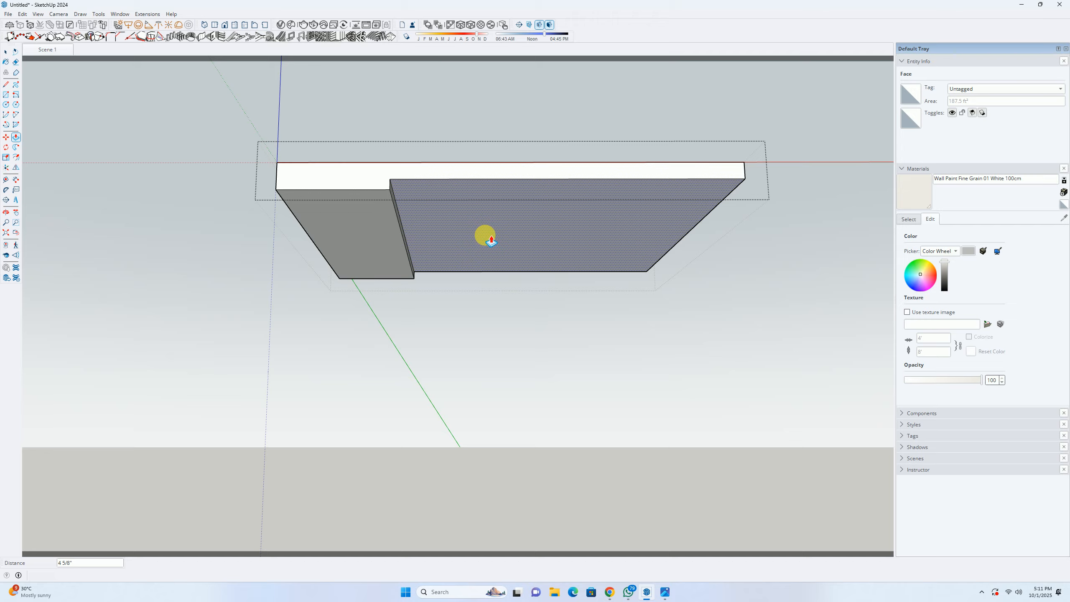
text(6)
key(Return)
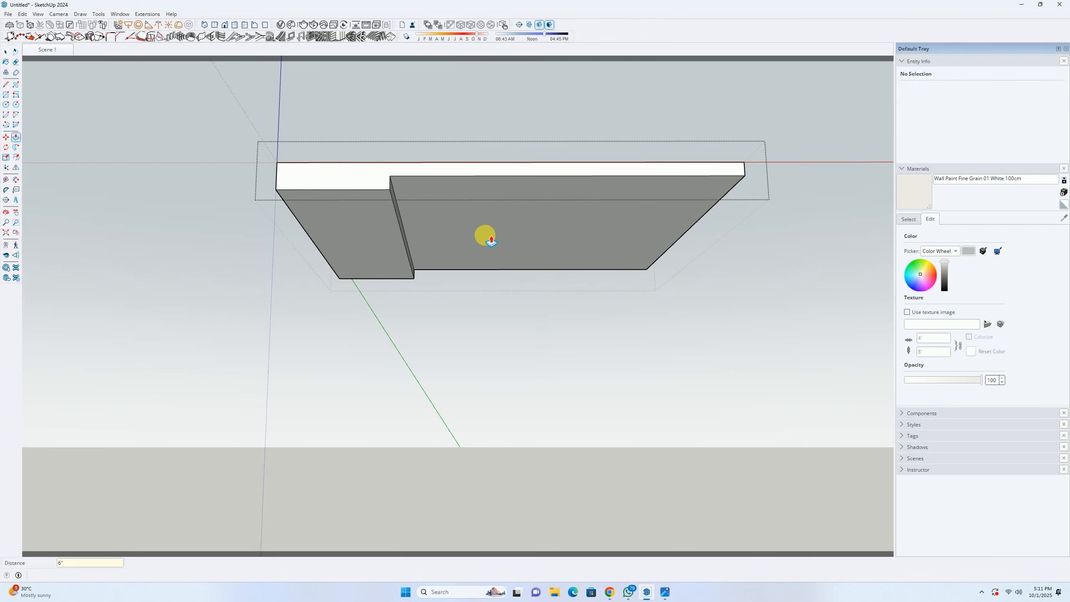
Step: Check the ceiling detail in the reference image, and push the raised ceiling part's headboard-side end face inward 6 inches
middle_drag(530, 286, 489, 297)
scroll(640, 228, up, 5)
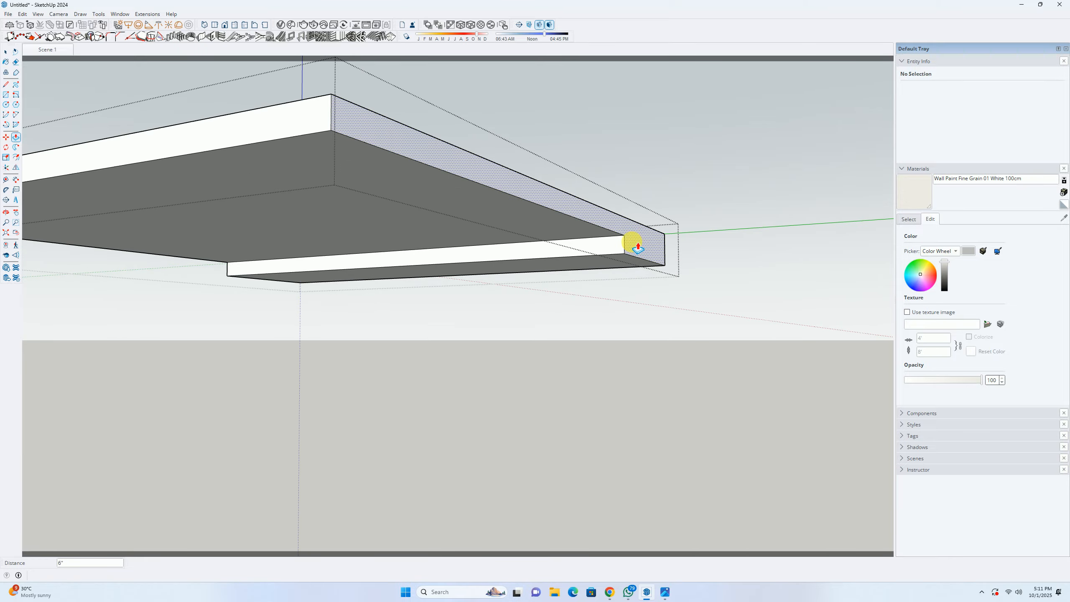
key(l)
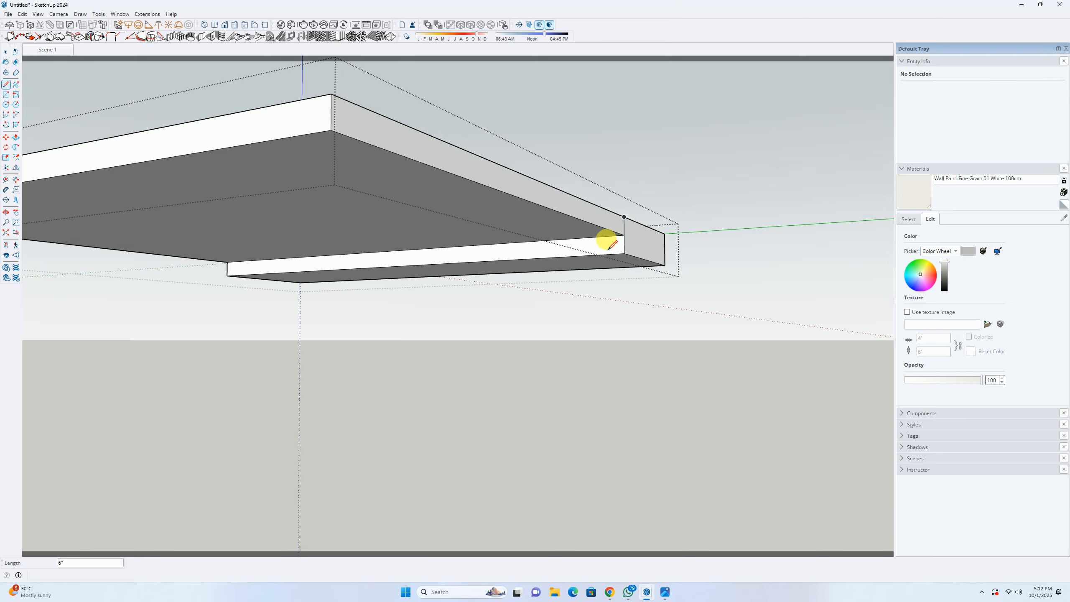
click(665, 592)
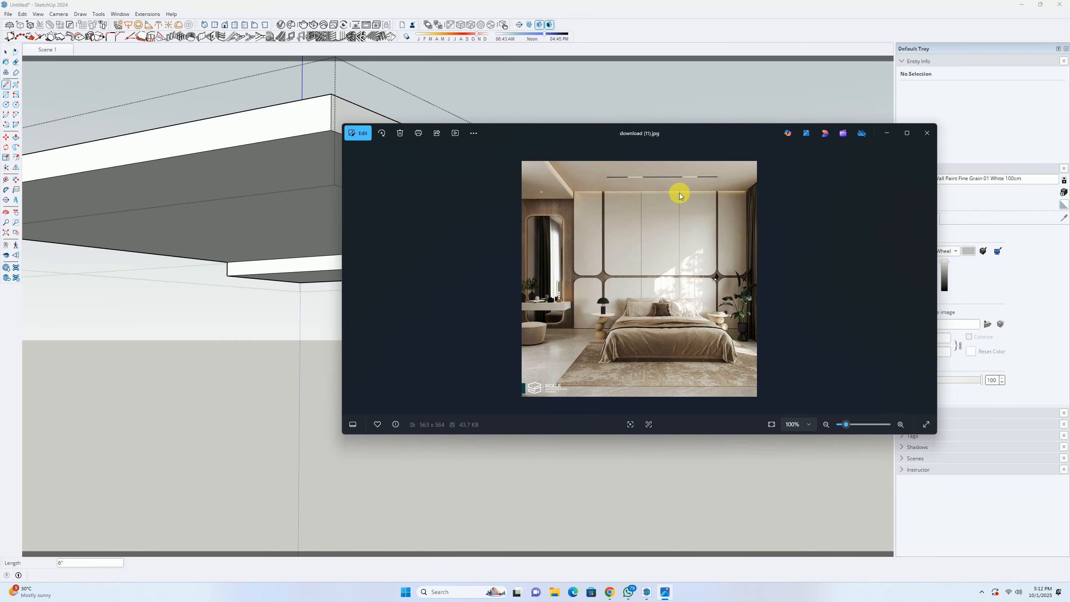
click(887, 133)
mouse_move(497, 228)
middle_down()
mouse_move(423, 251)
mouse_move(488, 249)
mouse_move(525, 217)
middle_up()
key(p)
click(541, 200)
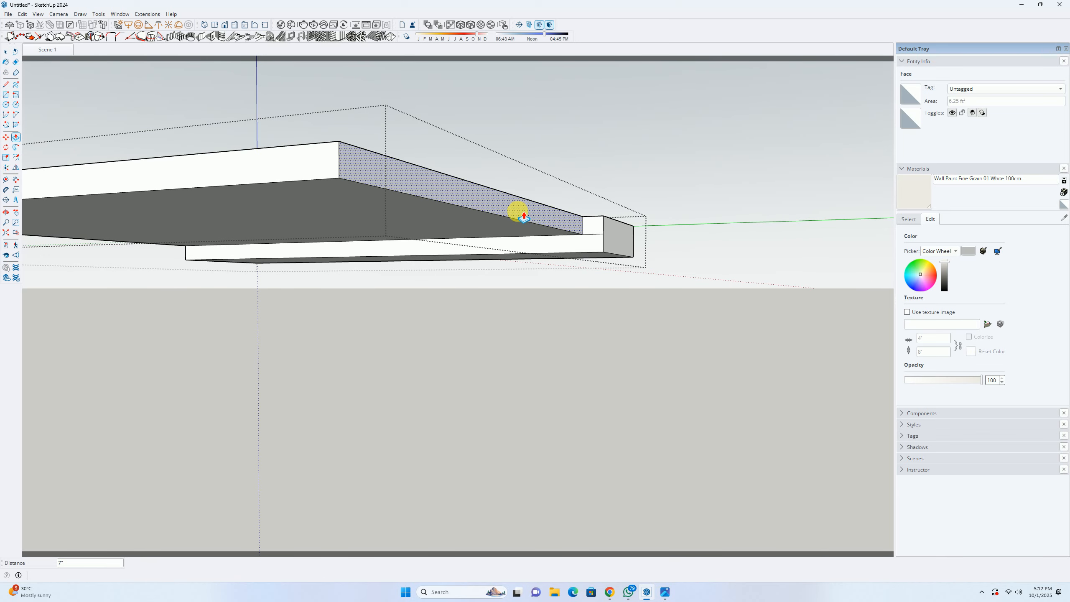
key(Return)
middle_drag(509, 215, 504, 227)
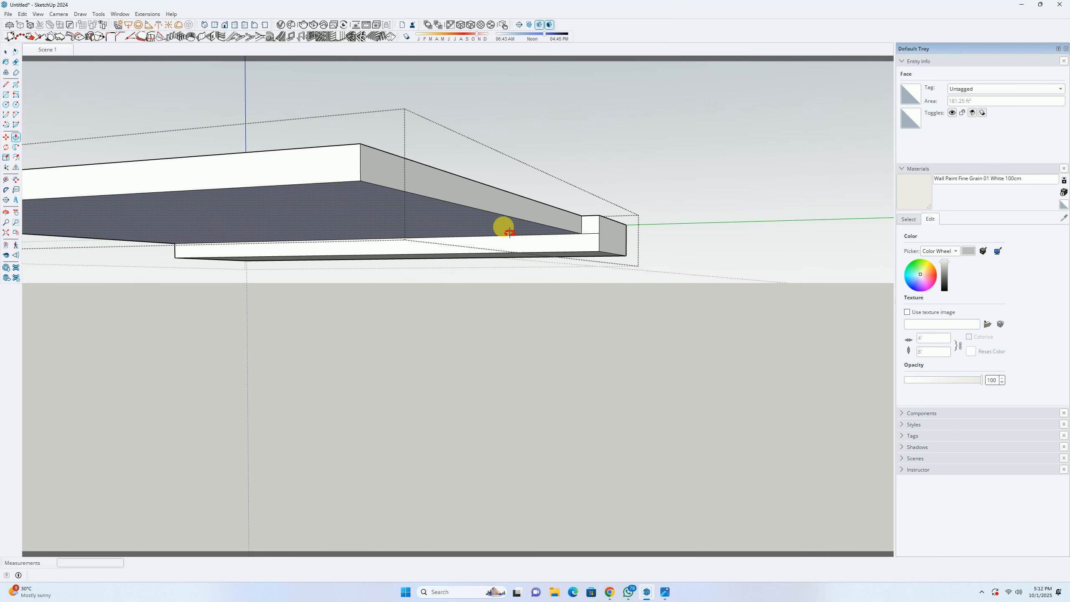
Step: Copy the lower edge of that pushed-in end face 2 inches upward to divide the face into two strips
key(space)
scroll(514, 214, up, 2)
click(521, 222)
shift+middle_drag(604, 243, 570, 246)
scroll(588, 289, up, 2)
scroll(573, 261, up, 1)
key(m)
click(580, 278)
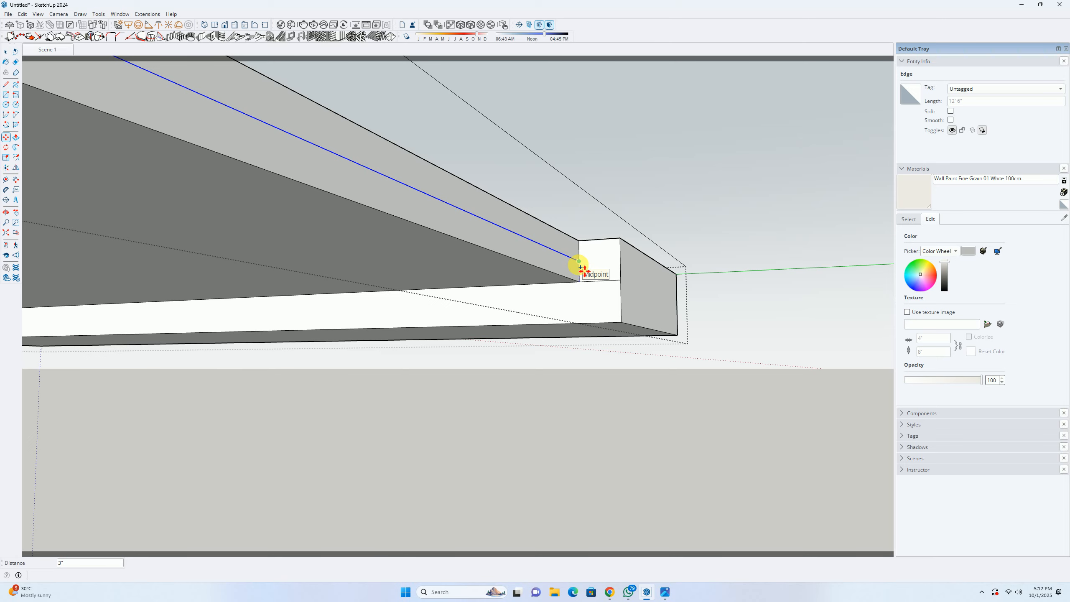
key(Return)
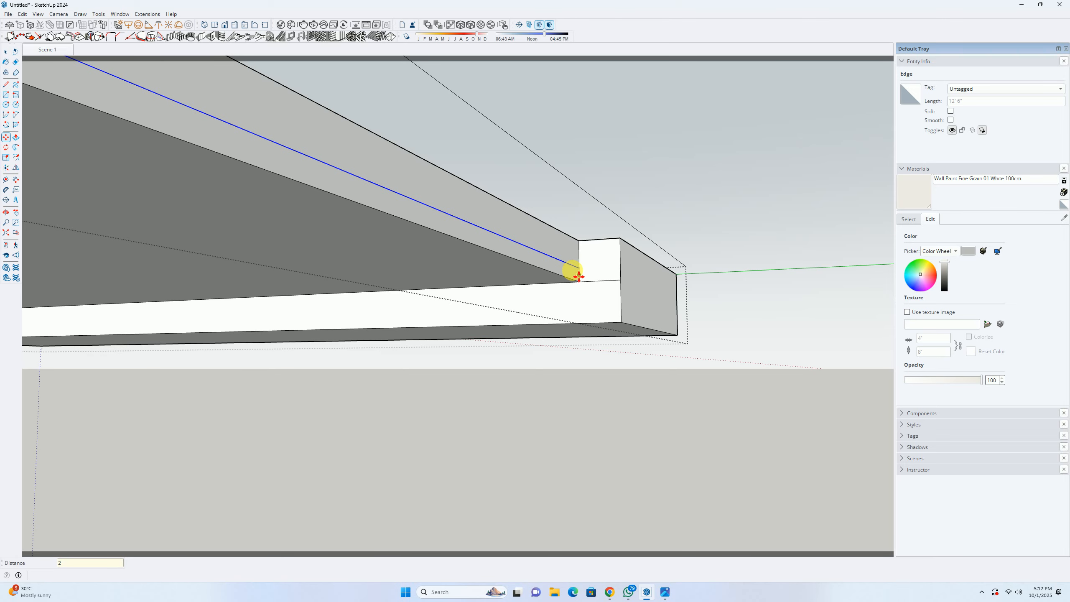
Step: Push the upper strip of the end face inward 1.5 inches to leave a lower ledge
key(p)
click(570, 258)
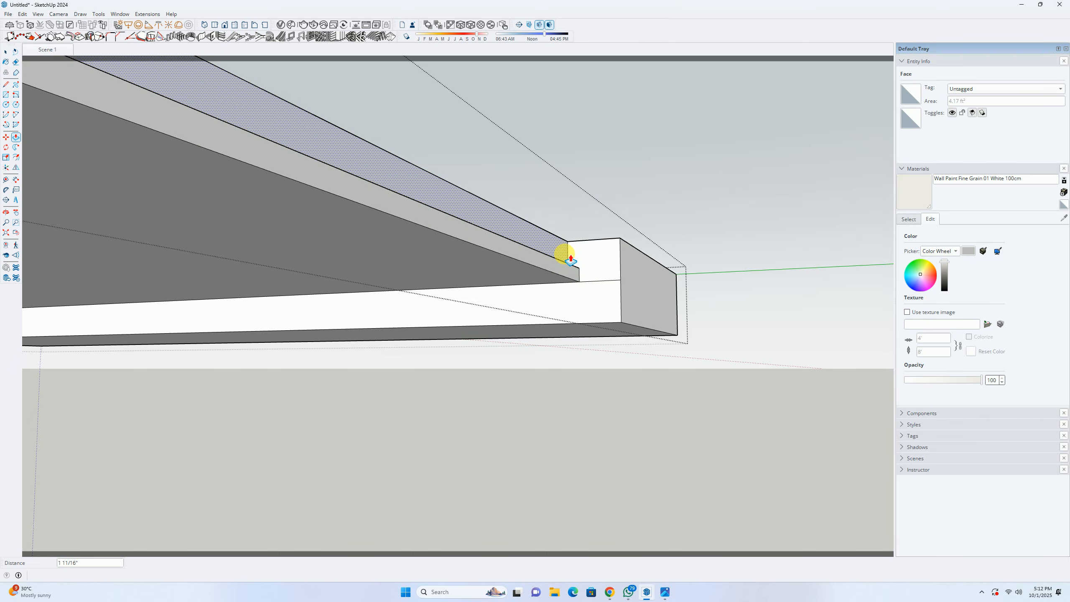
text(1.5)
key(Return)
Step: Pull the ledge's front strip outward toward the headboard wall, and repeat the same extension on the recessed strip above it
middle_drag(564, 253, 583, 280)
click(570, 284)
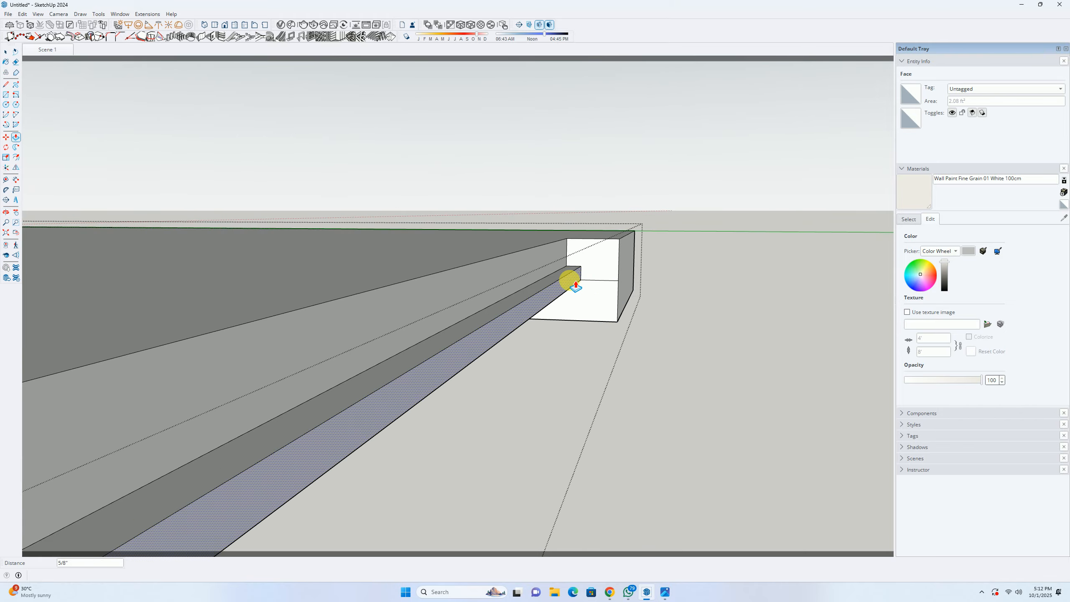
key(Return)
double_click(551, 265)
middle_drag(556, 288, 543, 383)
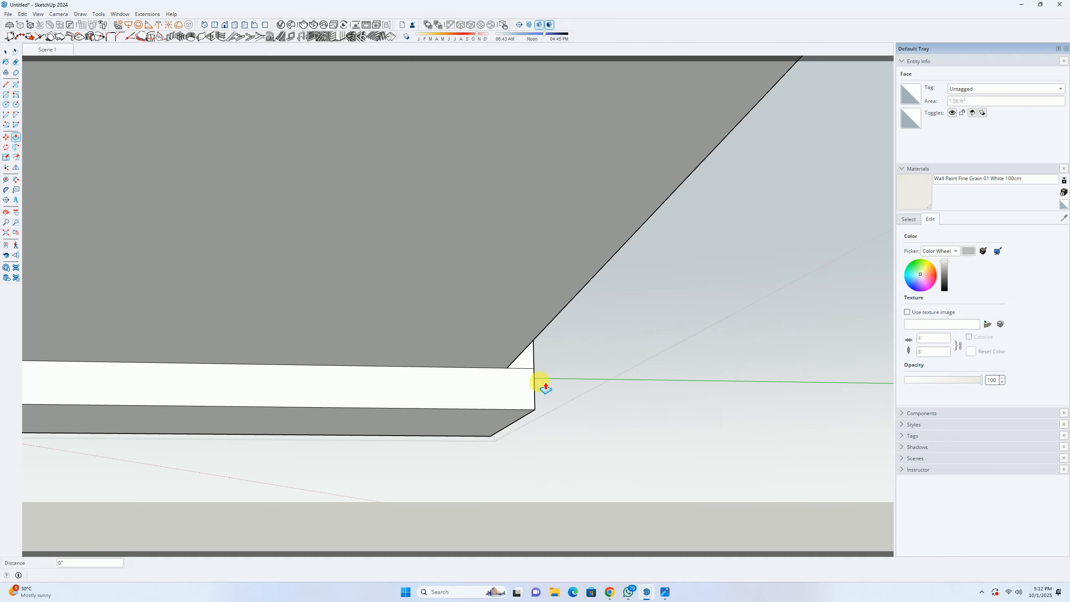
middle_drag(533, 302, 428, 393)
key(space)
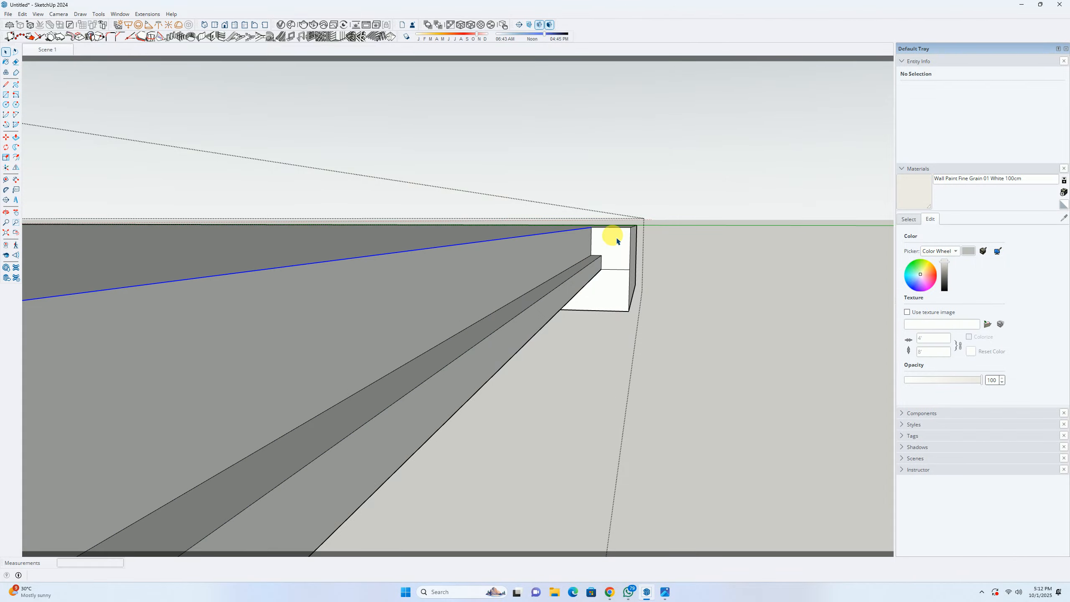
click(590, 231)
mouse_move(605, 238)
middle_down()
mouse_move(606, 223)
mouse_move(598, 248)
middle_up()
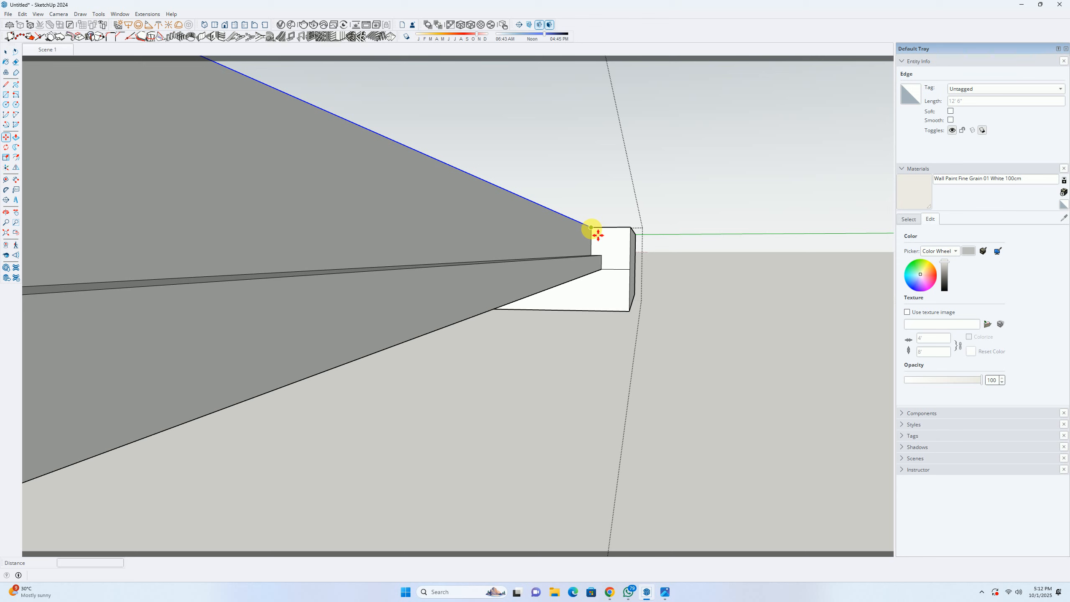
key(space)
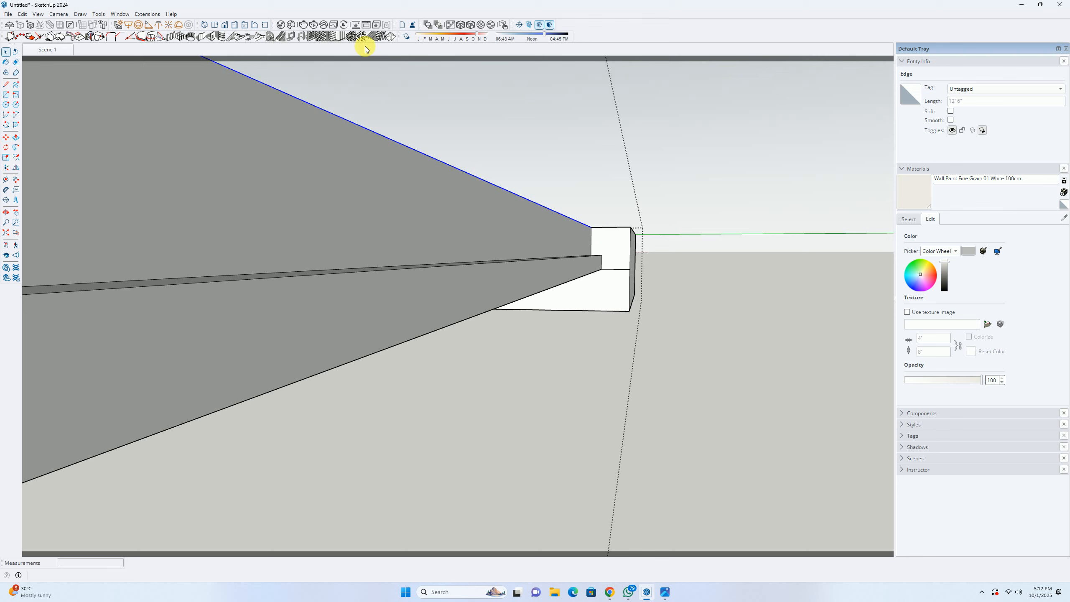
Step: Pick the Emissive material from the V-Ray materials and paint the recessed cove face and its ledge with it
click(290, 25)
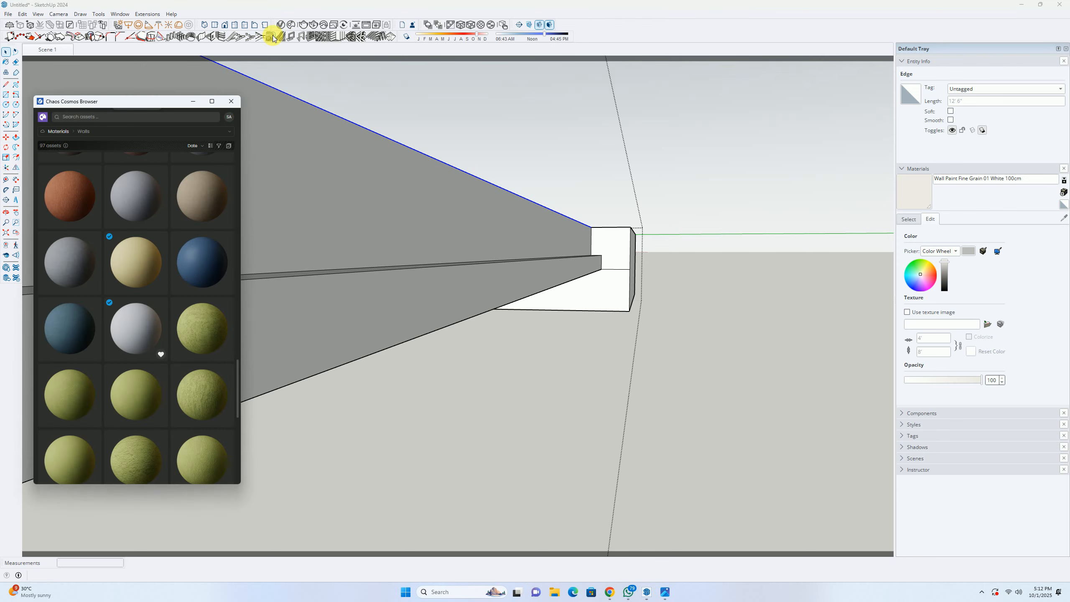
click(272, 37)
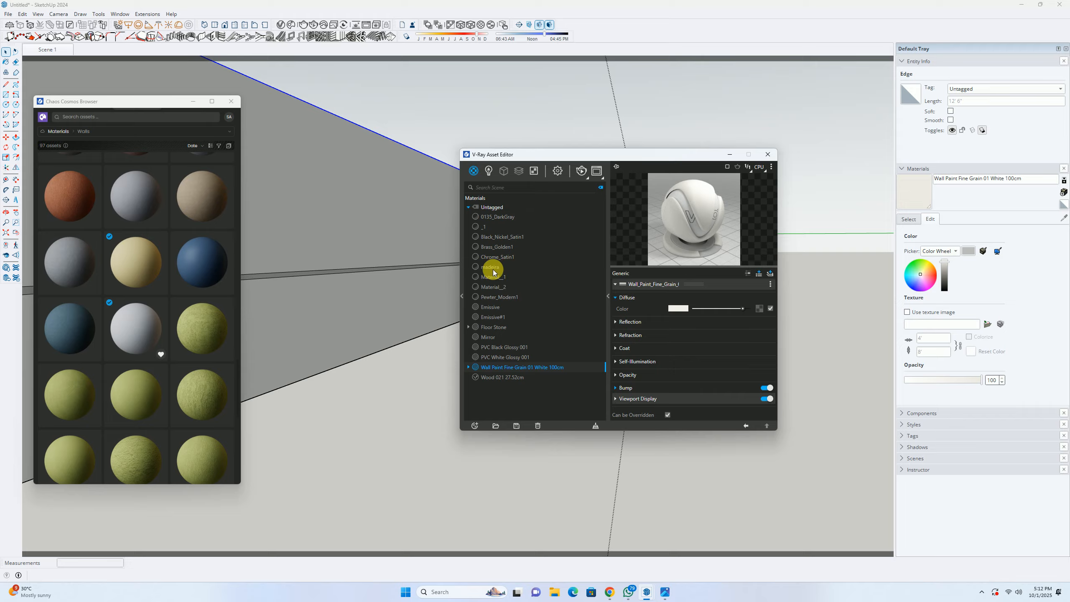
click(484, 307)
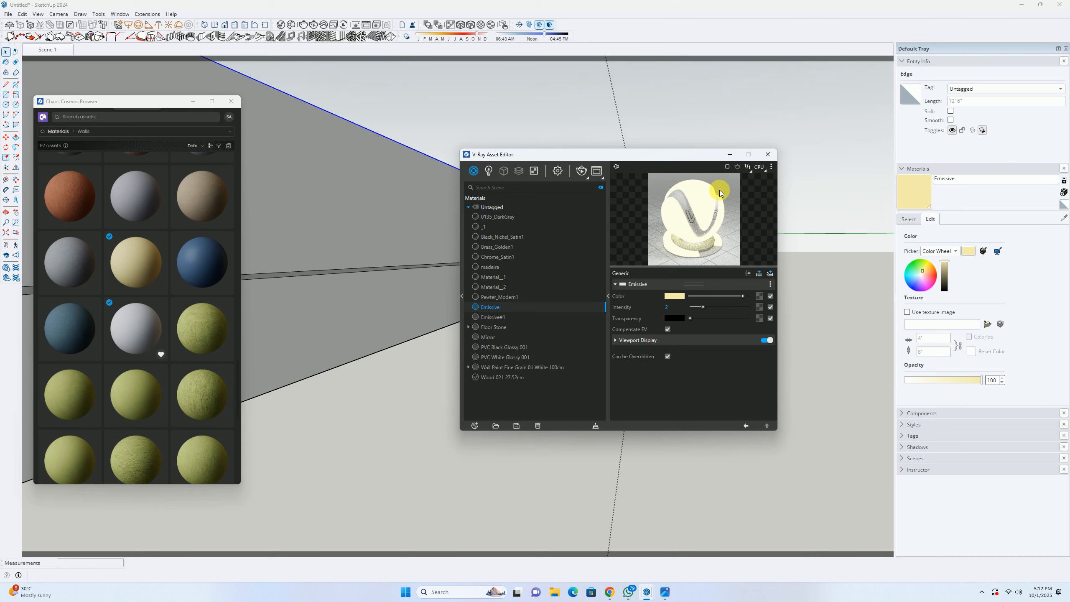
click(767, 154)
click(914, 192)
click(453, 227)
mouse_move(454, 228)
middle_down()
mouse_move(499, 292)
mouse_move(514, 278)
mouse_move(518, 232)
middle_up()
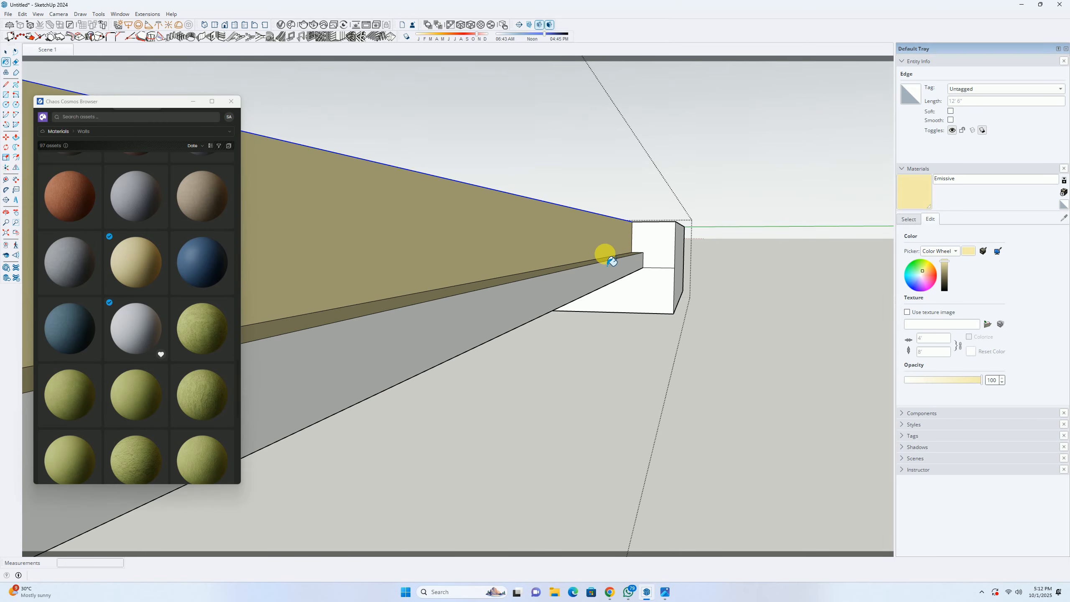
middle_drag(605, 255, 670, 175)
key(space)
Step: Sample the headboard panels' PVC White Glossy 001 material, slightly darken its reflection color, and set Surface Control to Use Glossiness with glossiness 0.96
click(48, 50)
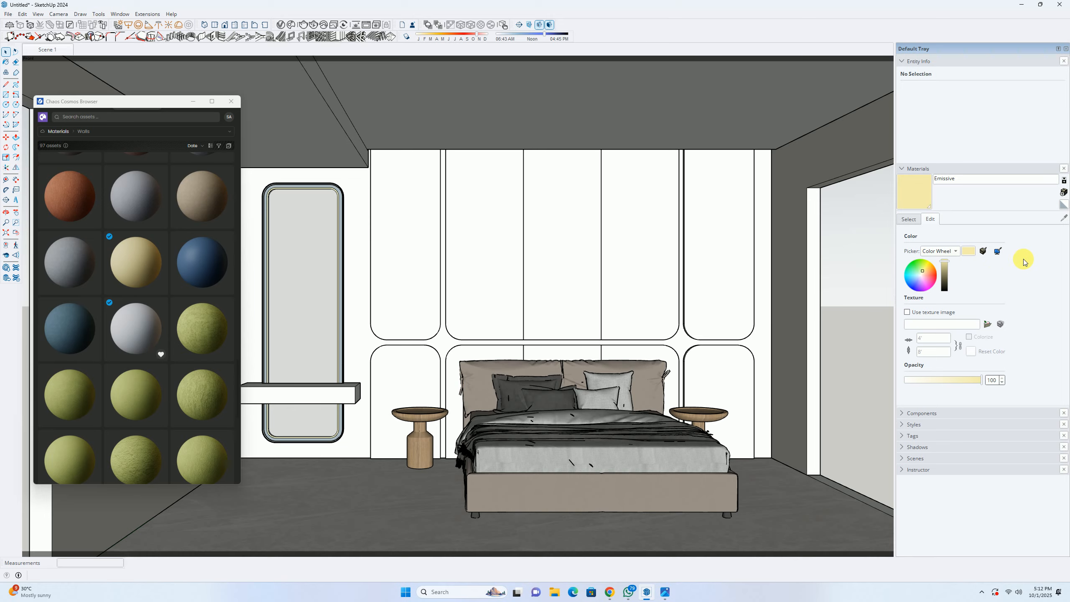
click(909, 220)
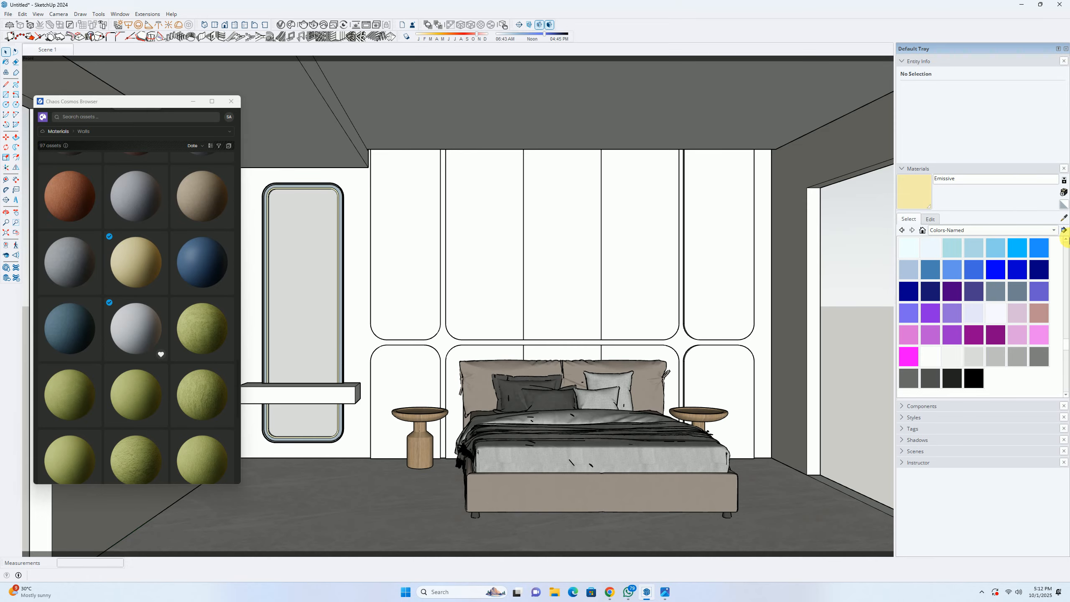
click(732, 214)
click(1065, 217)
click(717, 228)
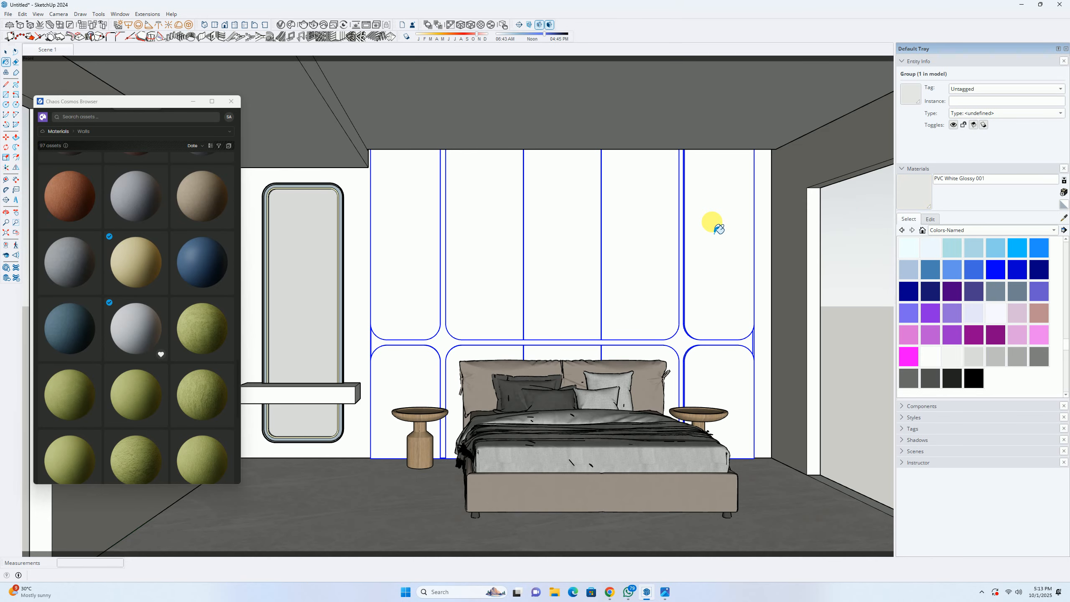
click(281, 25)
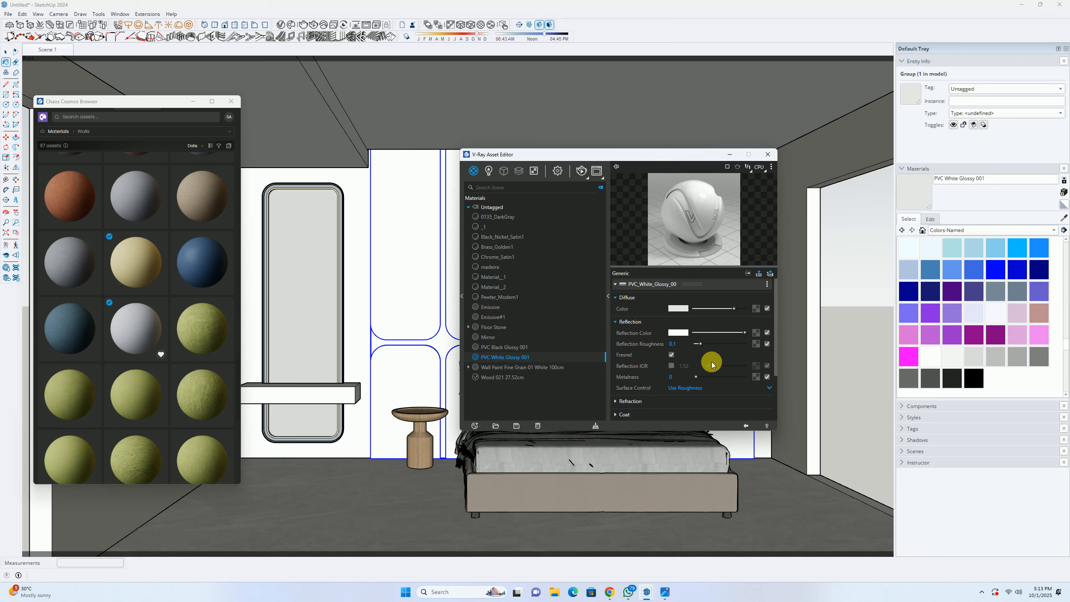
click(698, 388)
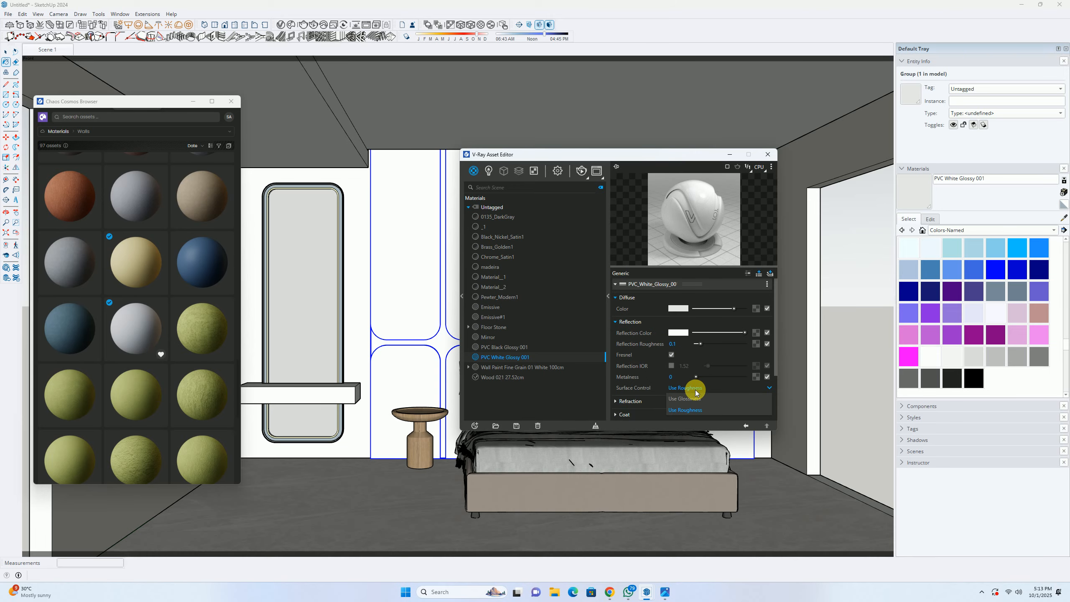
click(694, 399)
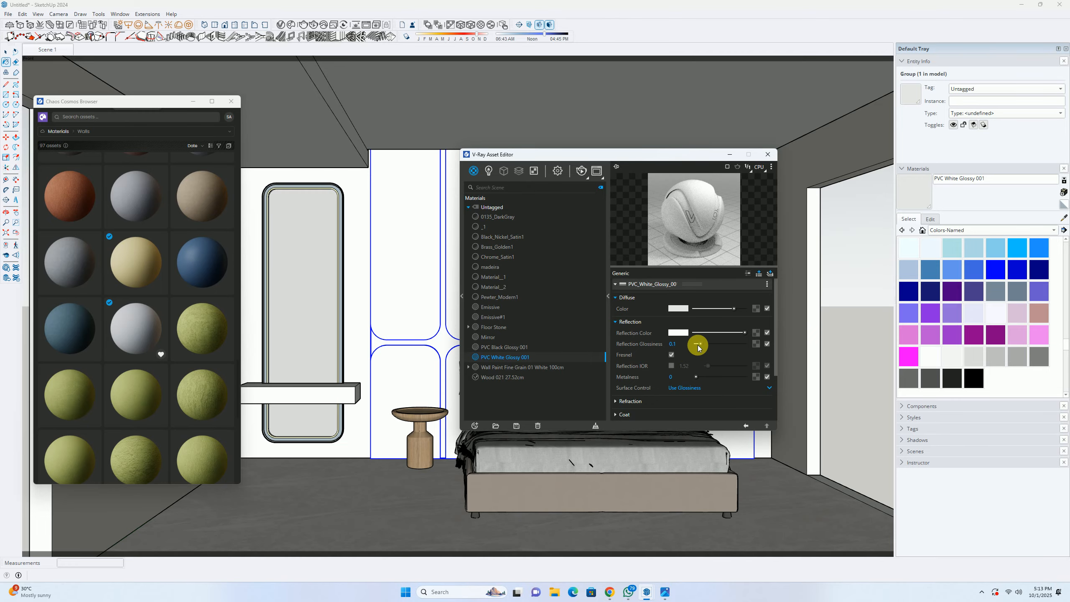
drag(701, 347, 738, 334)
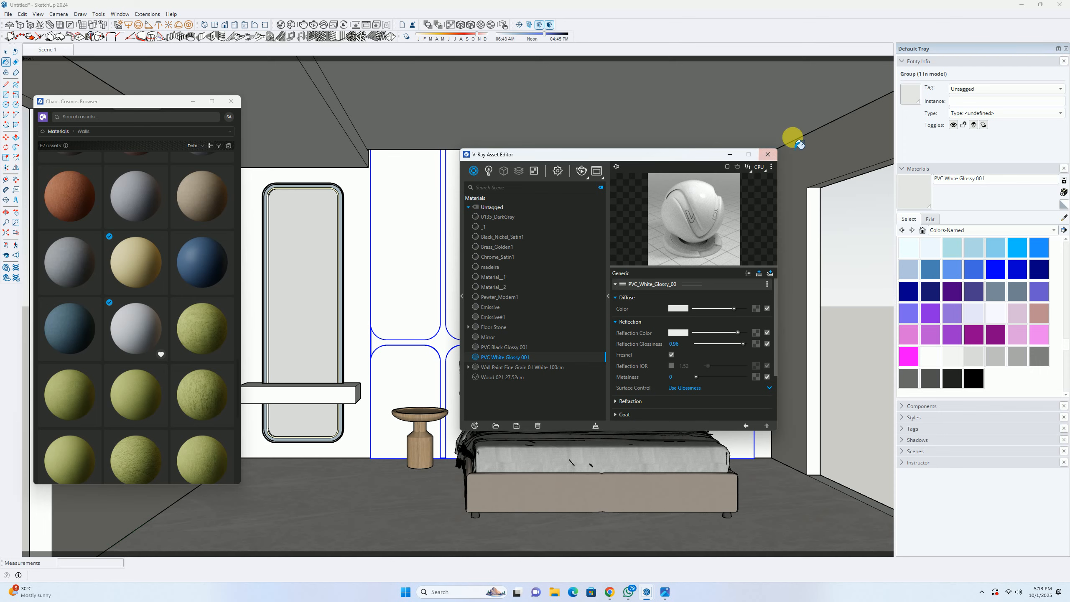
click(768, 154)
click(230, 102)
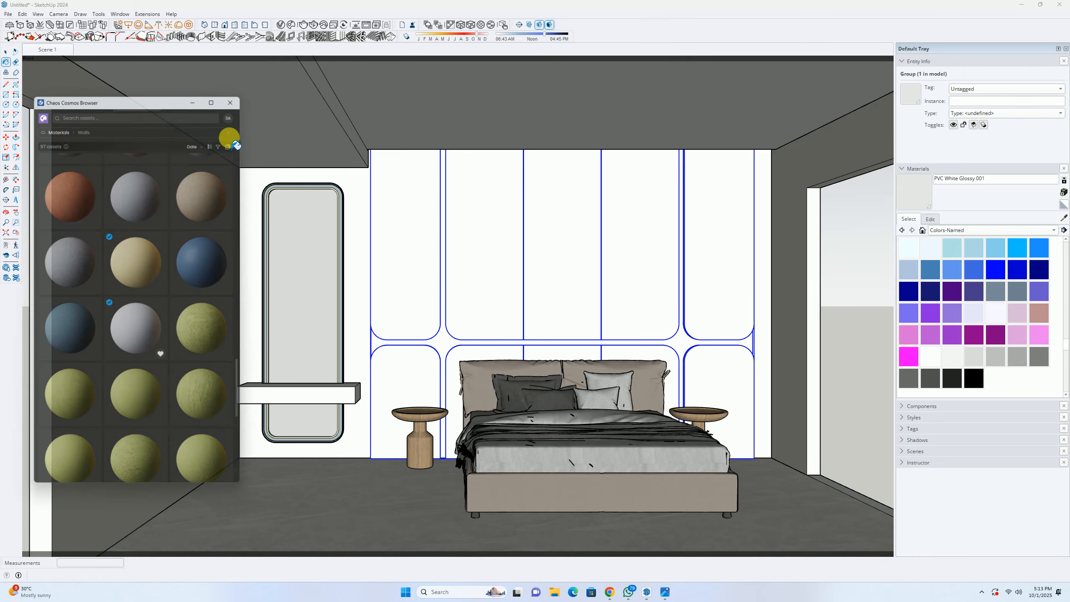
Step: Check the room against the reference image, restore the Scene 1 view and render it with V-Ray
scroll(525, 375, down, 4)
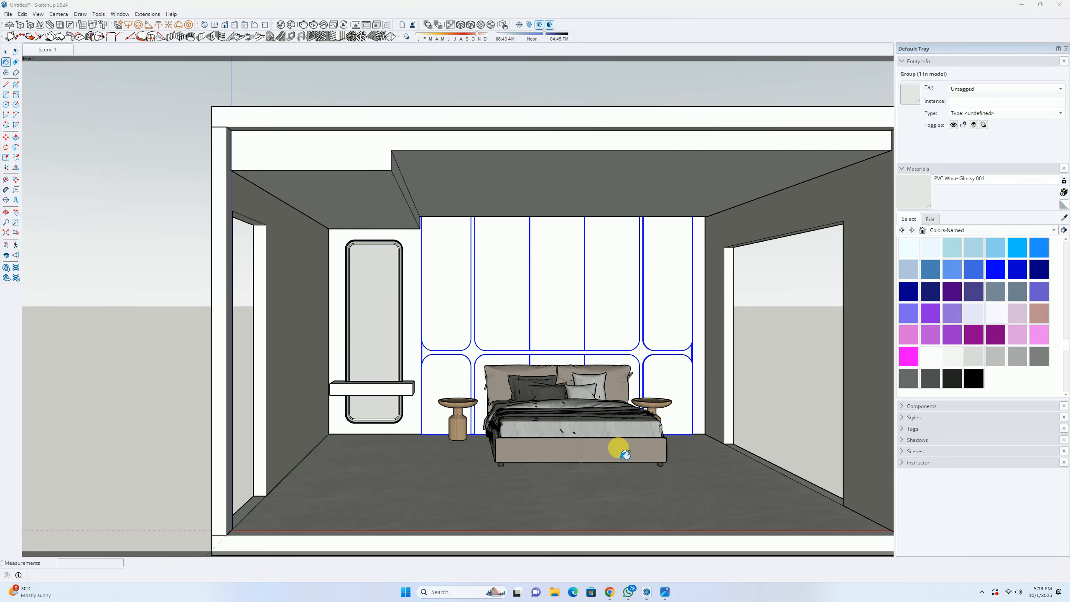
scroll(626, 454, down, 2)
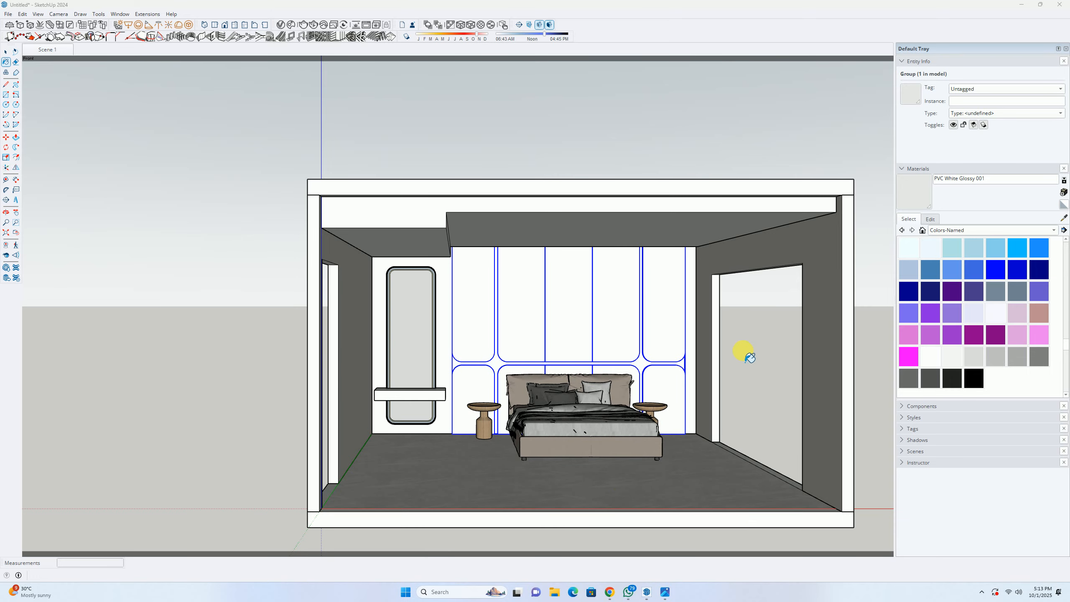
click(8, 52)
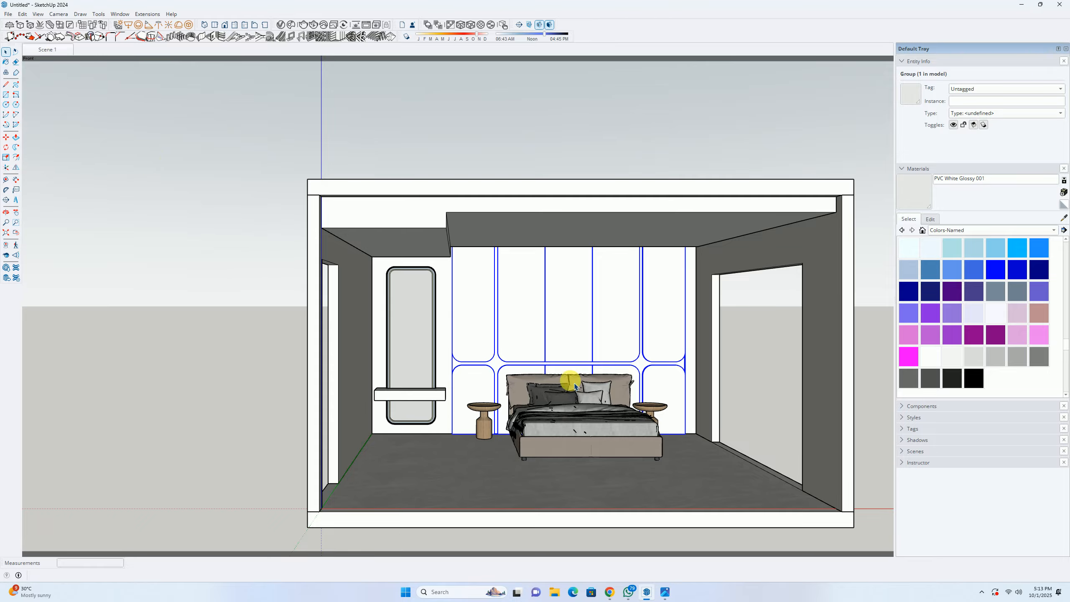
scroll(574, 386, up, 3)
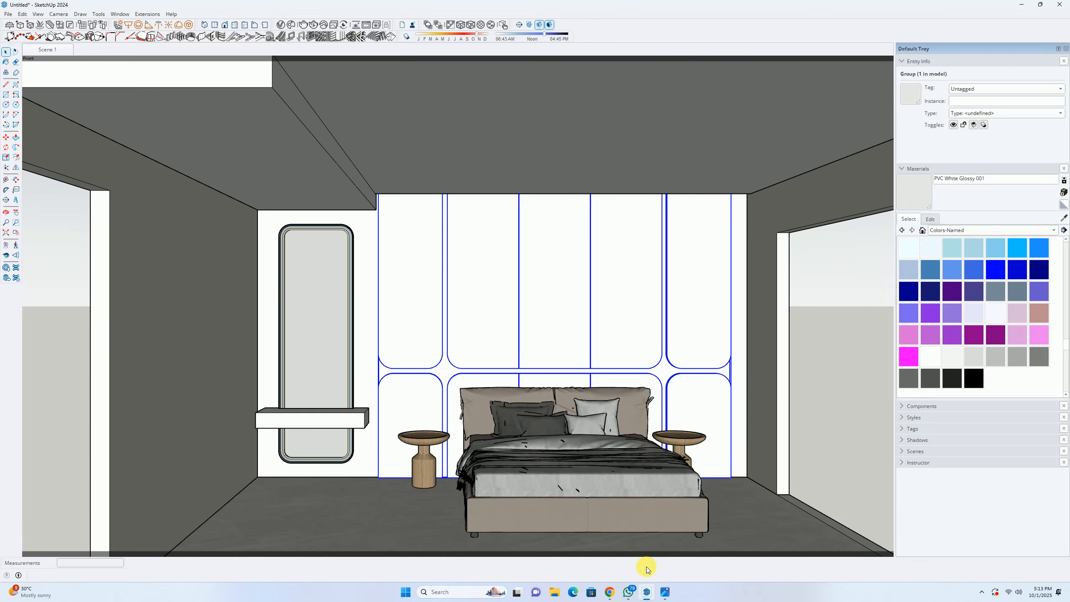
click(665, 592)
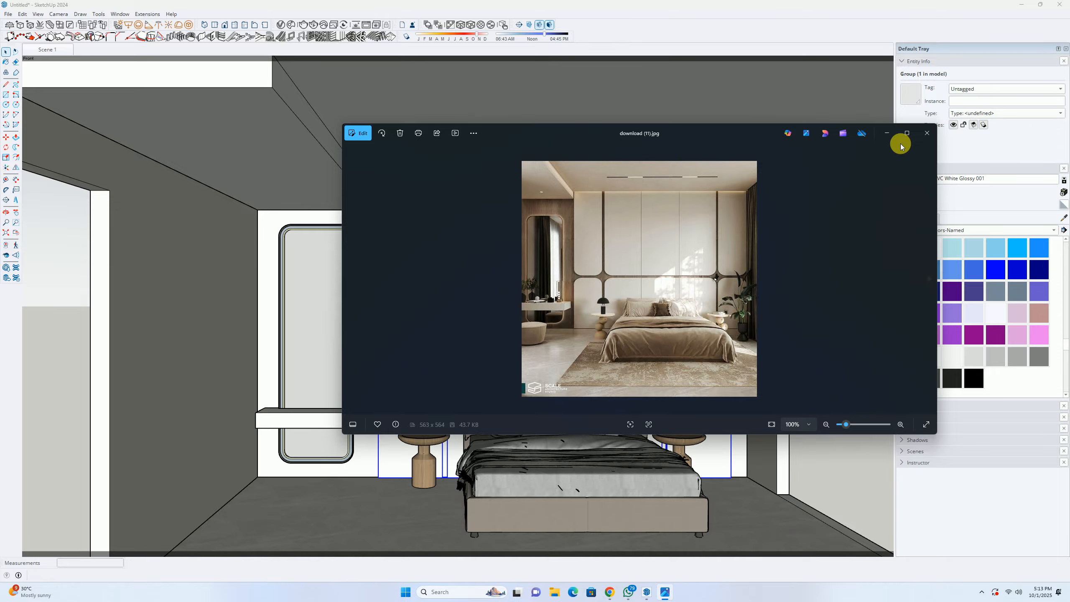
click(889, 133)
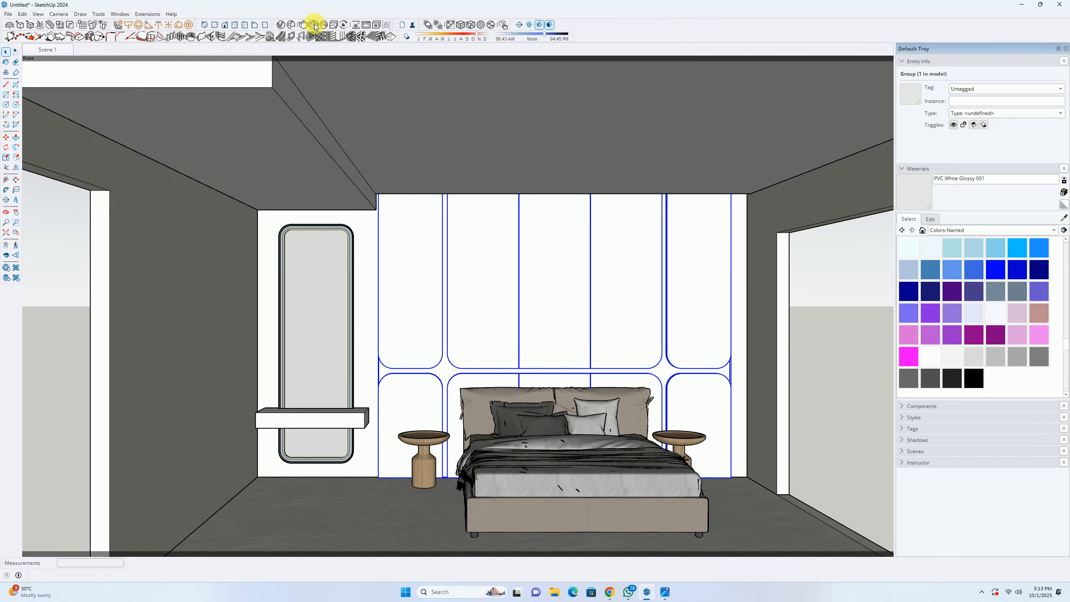
click(39, 51)
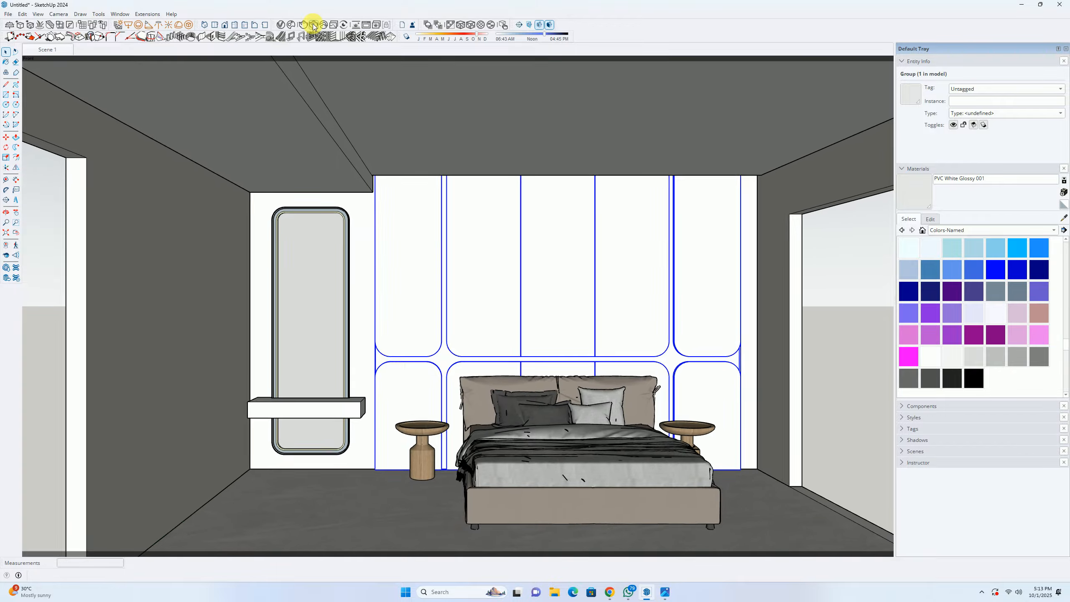
click(312, 25)
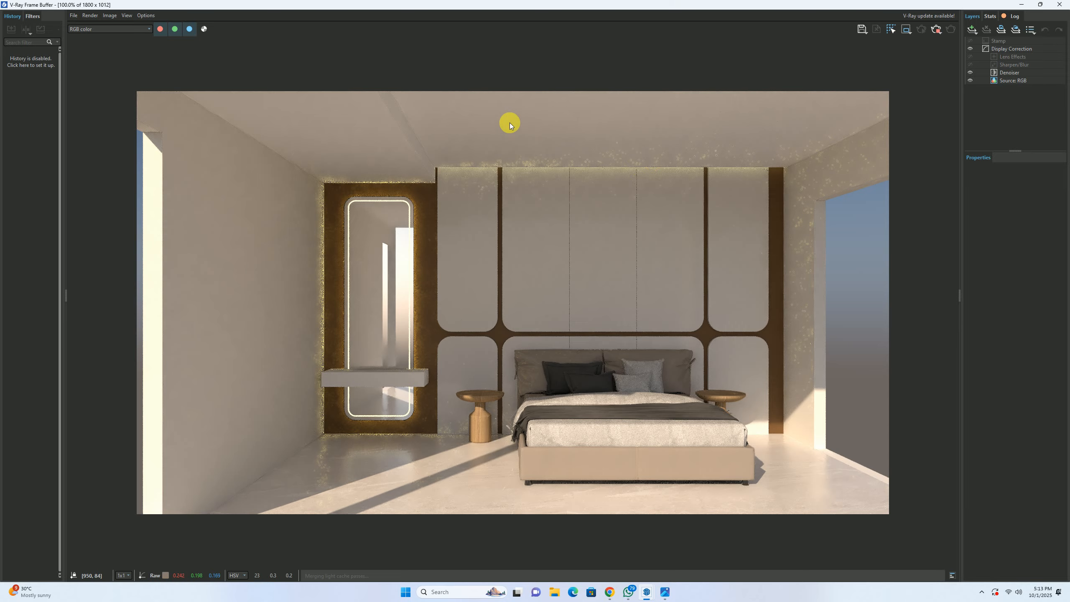
Step: Compare the V-Ray render with the ceiling lighting in the reference image, and return to the SketchUp model
click(664, 592)
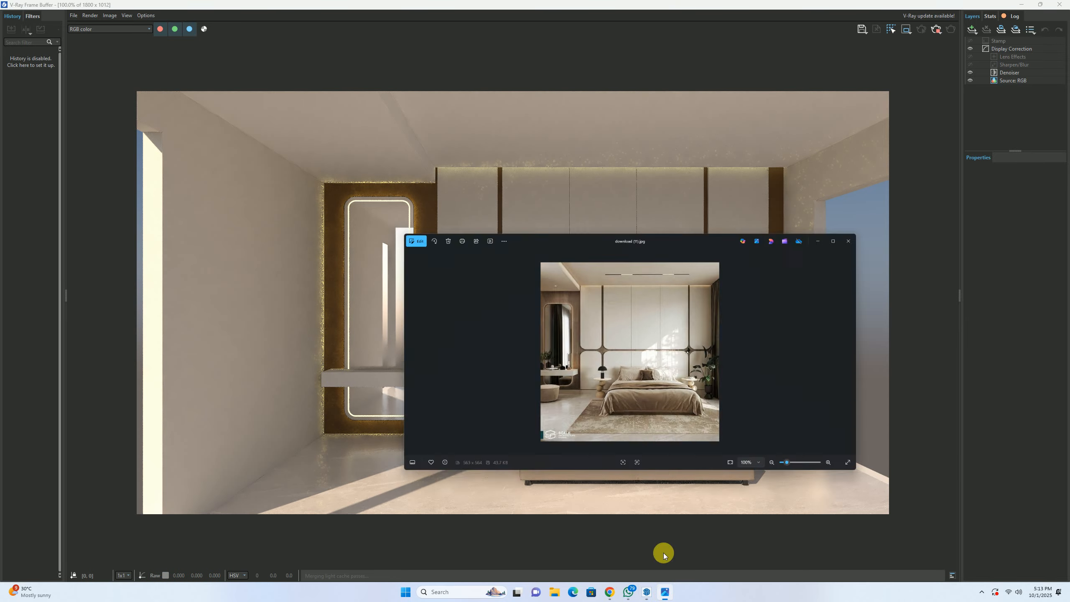
scroll(693, 172, up, 5)
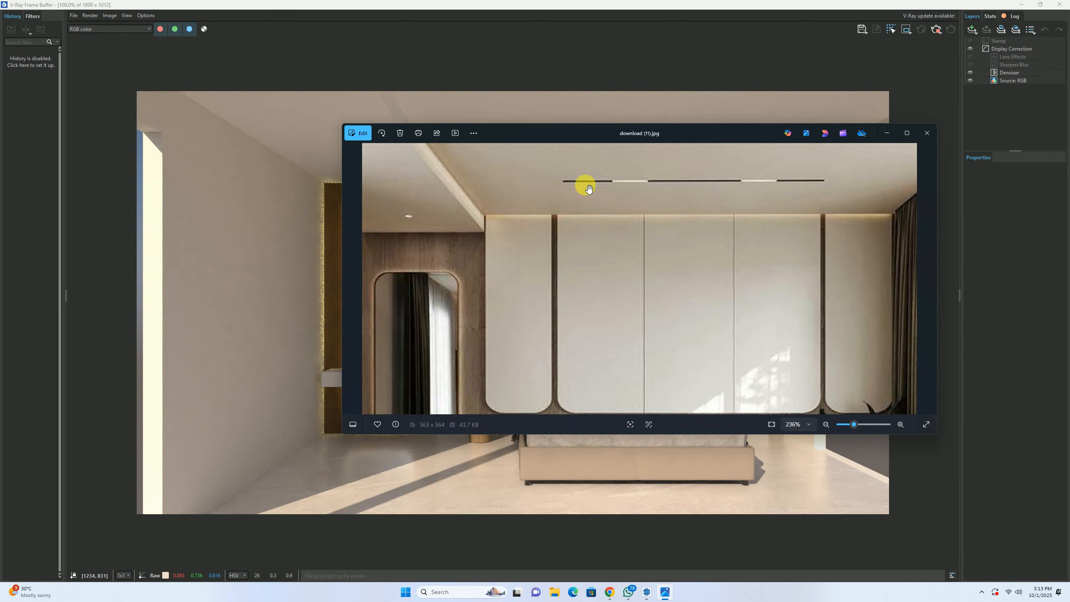
click(884, 133)
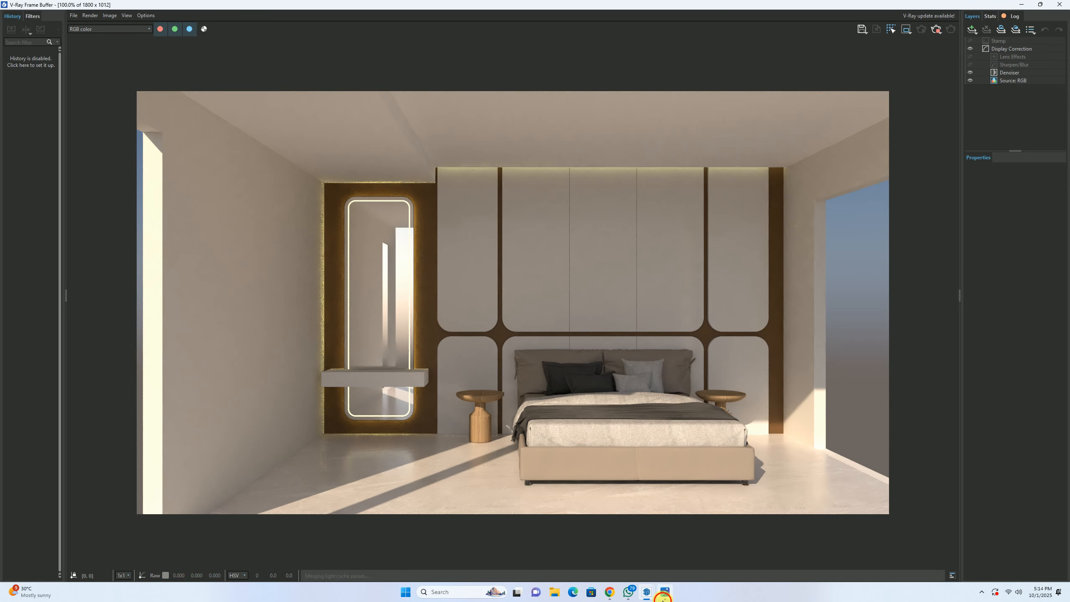
click(664, 592)
scroll(375, 220, down, 5)
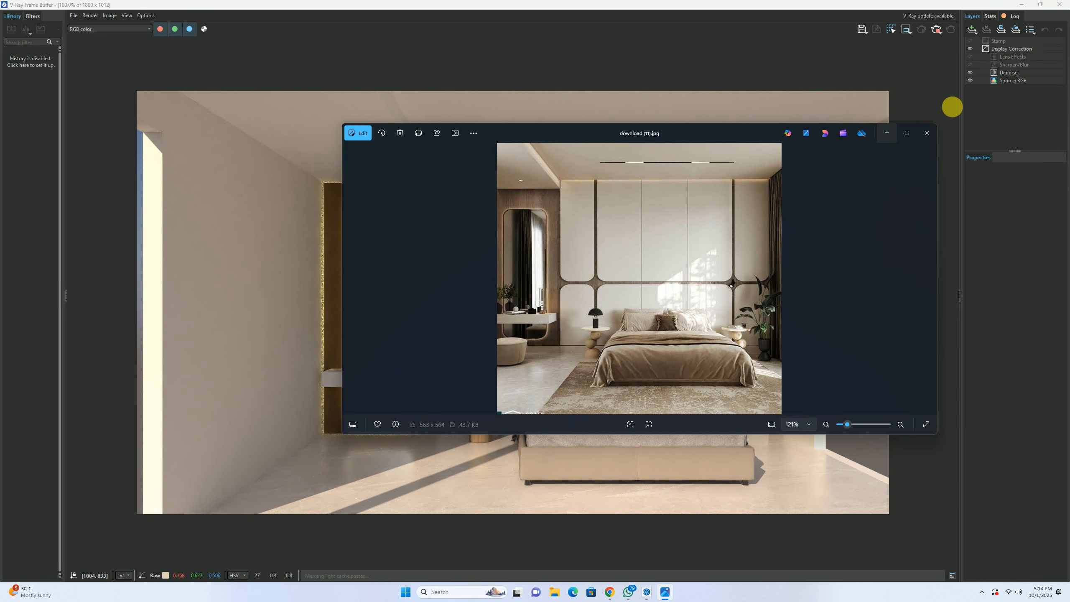
click(887, 133)
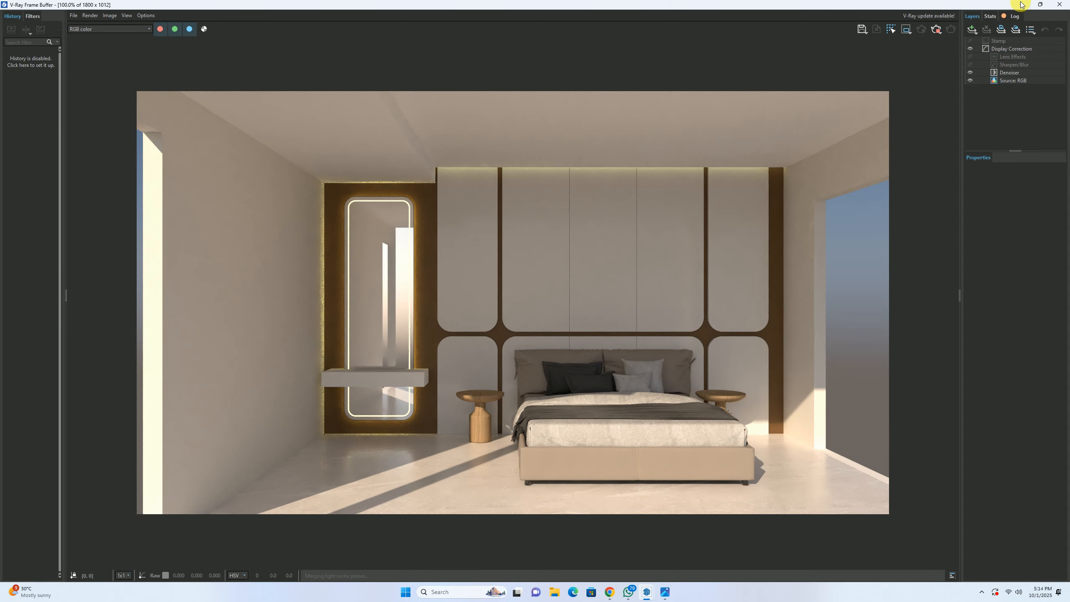
click(1056, 5)
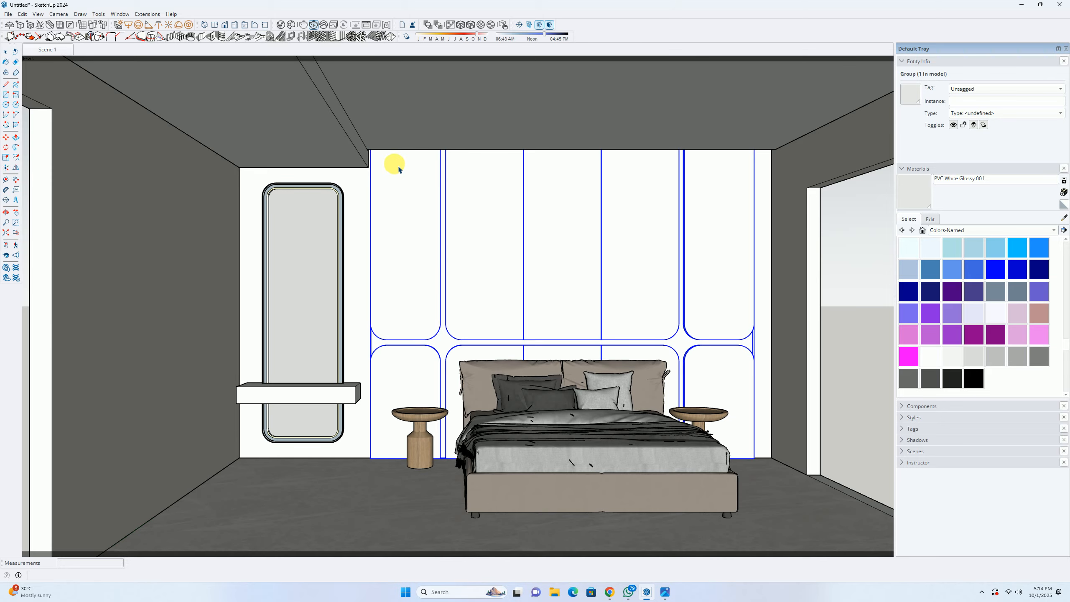
Step: Place two crossing guides on the lowered ceiling strip, one along its length and one 24 inches from the mirror wall
scroll(464, 295, down, 2)
click(720, 246)
middle_drag(581, 188, 554, 269)
scroll(541, 220, up, 3)
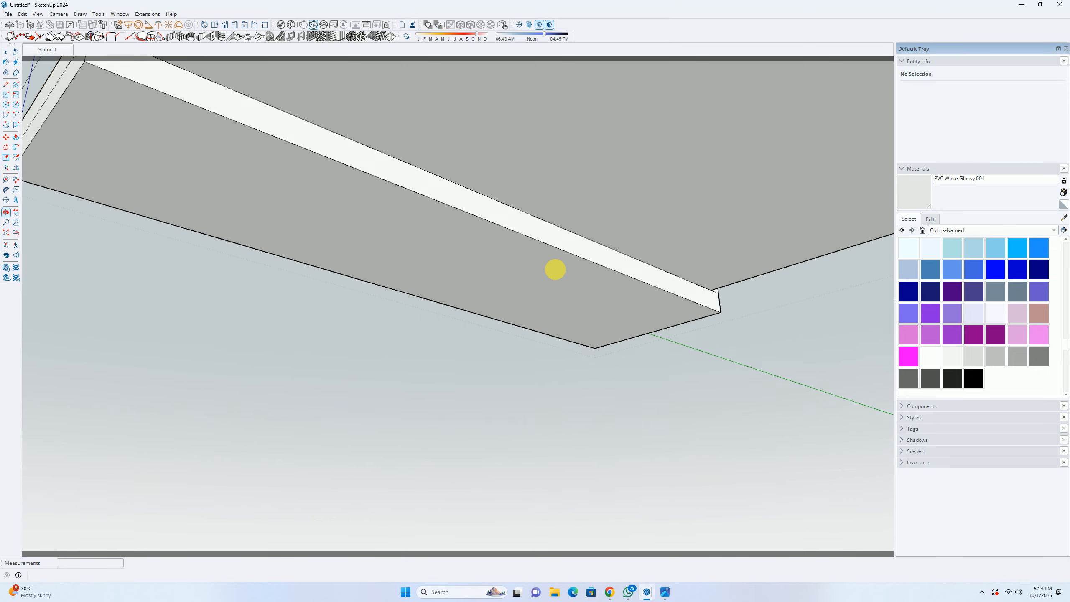
scroll(567, 291, up, 2)
key(t)
middle_drag(579, 346, 554, 347)
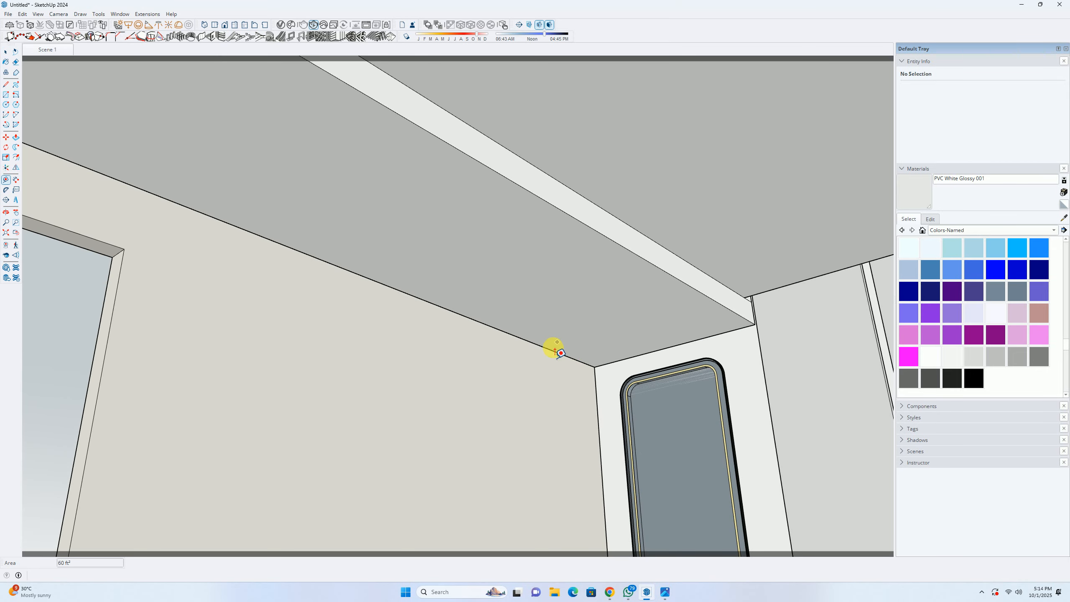
click(550, 349)
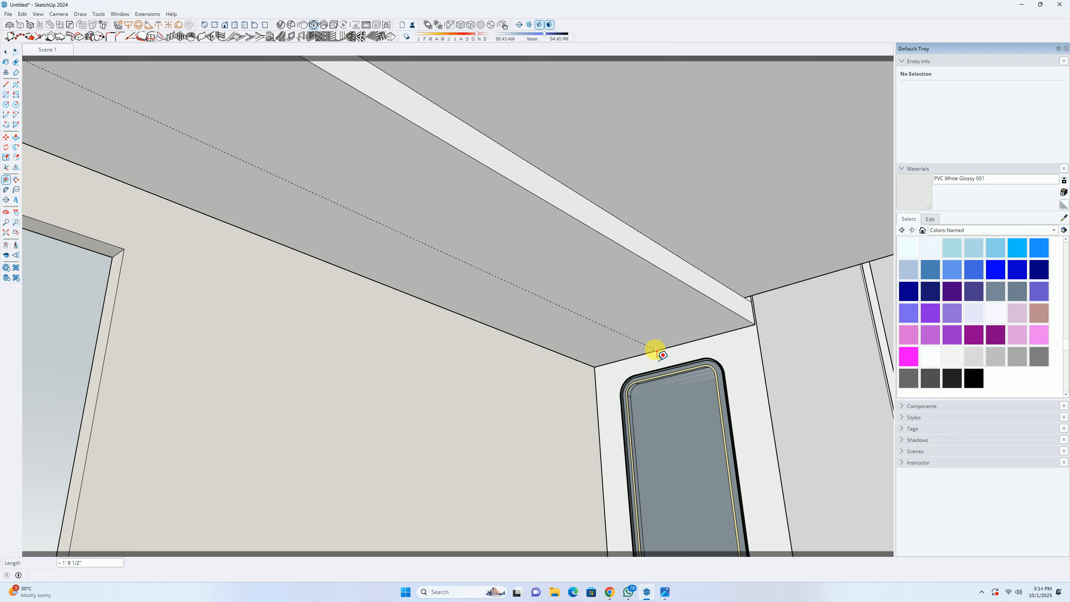
click(681, 344)
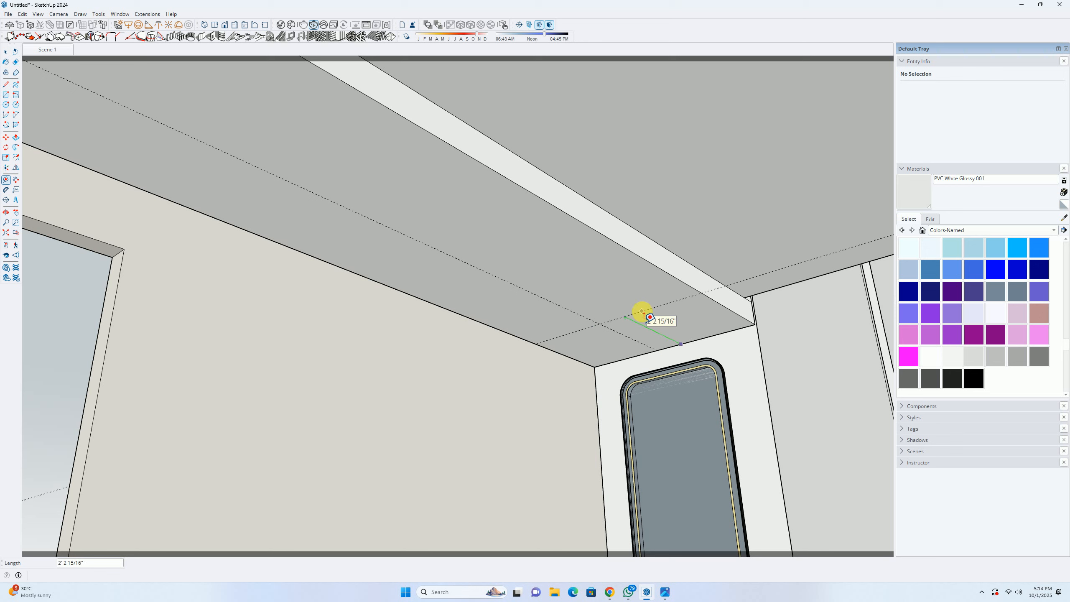
text(24c)
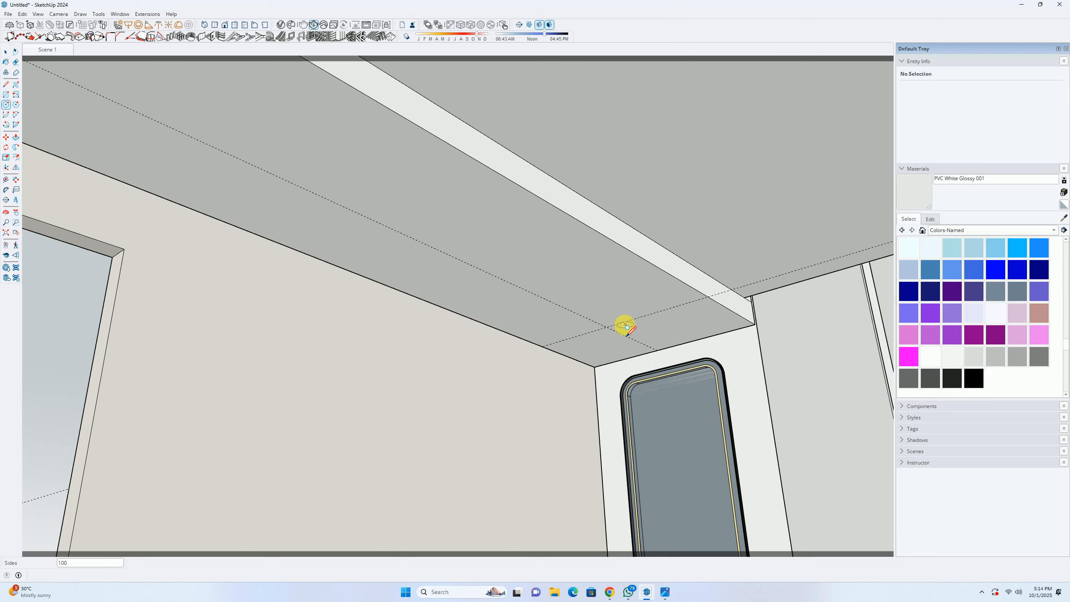
Step: Draw a circle of 2.5-inch radius on the lowered ceiling, centered where the two guides cross
scroll(625, 321, up, 1)
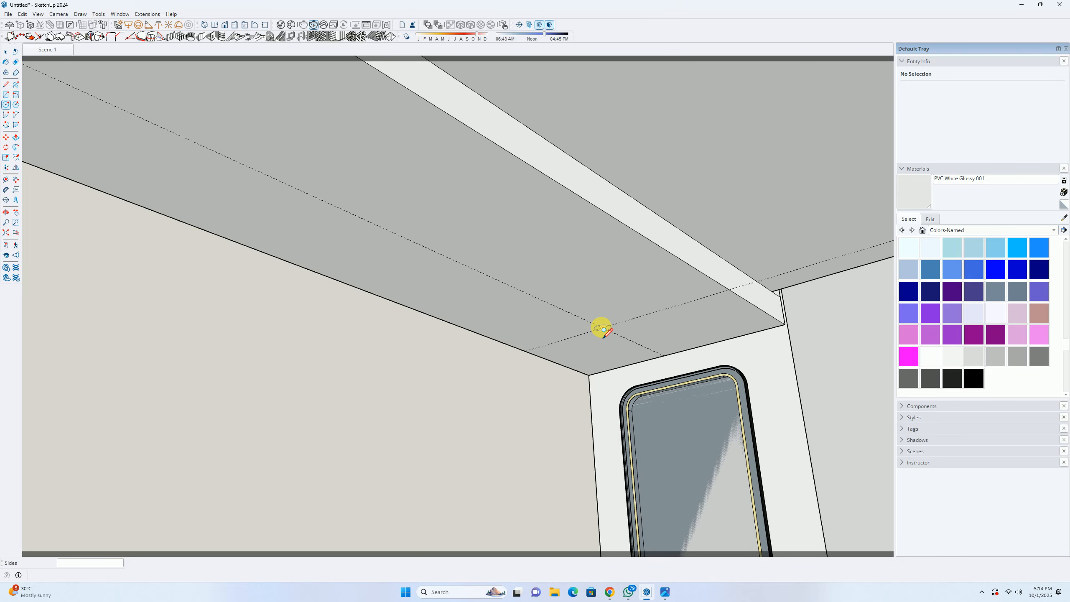
click(604, 329)
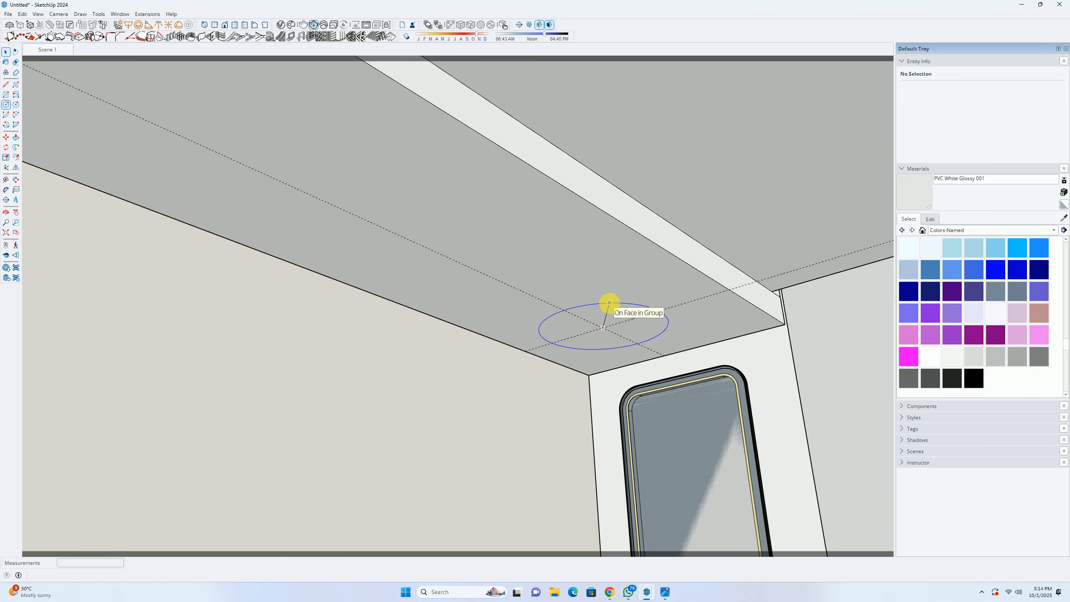
key(space)
key(c)
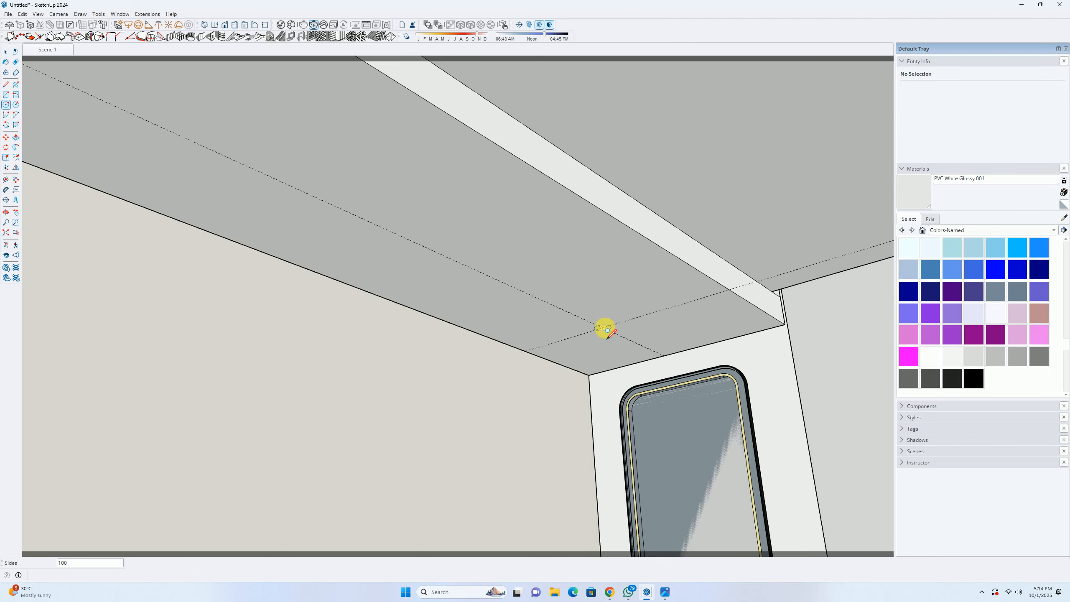
click(604, 328)
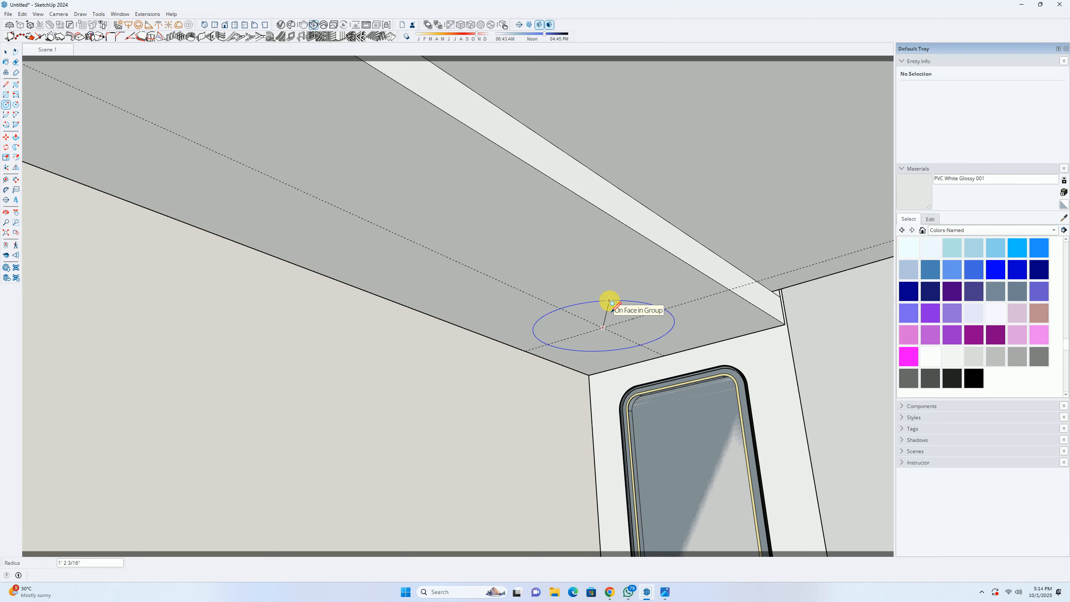
text(2.5)
key(Return)
key(space)
scroll(598, 335, up, 3)
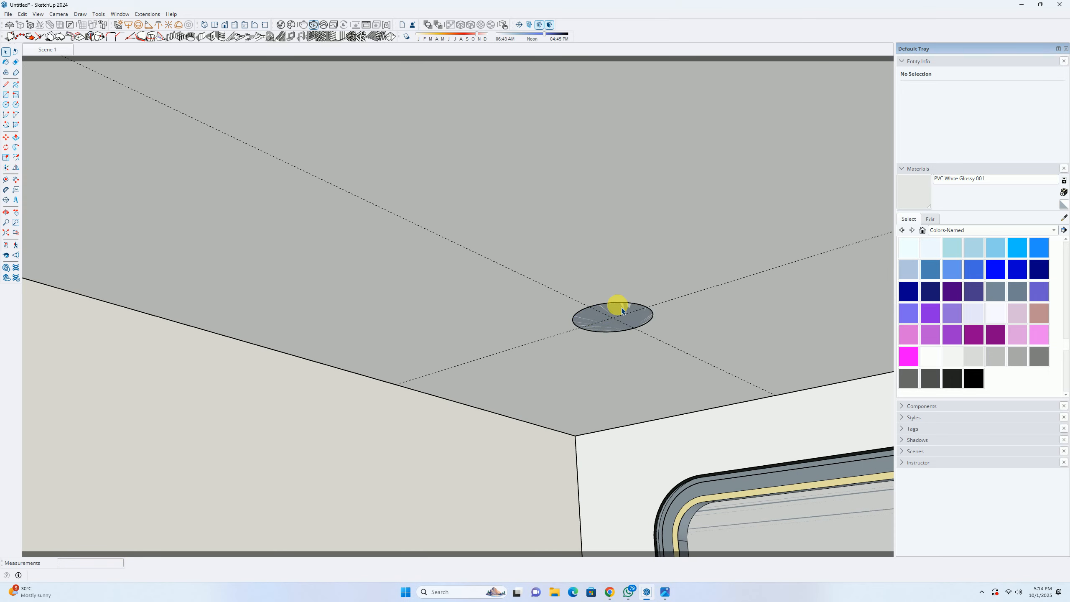
click(628, 307)
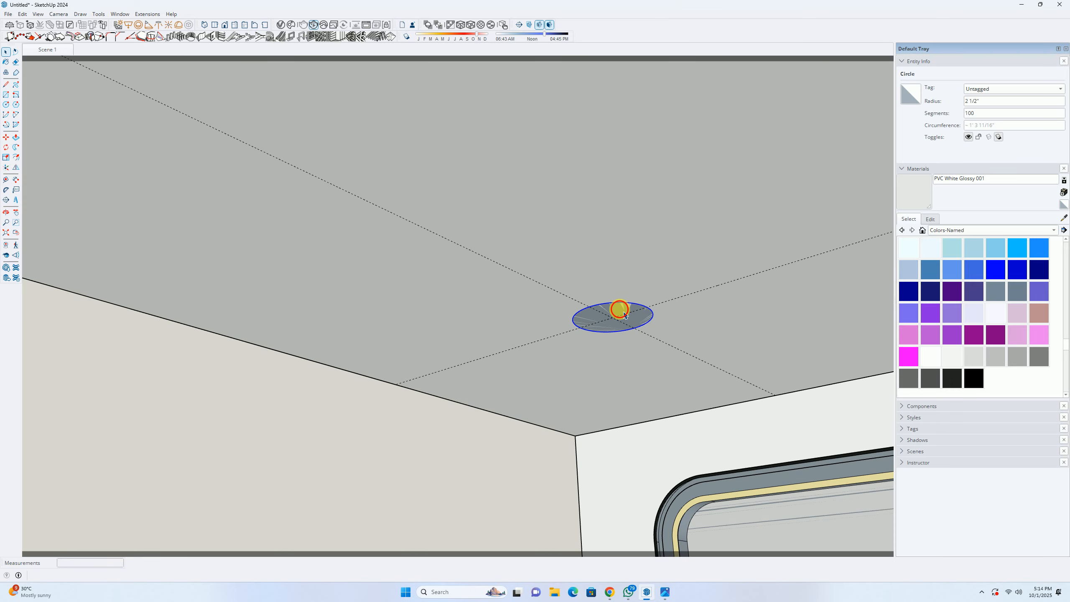
right_click(618, 308)
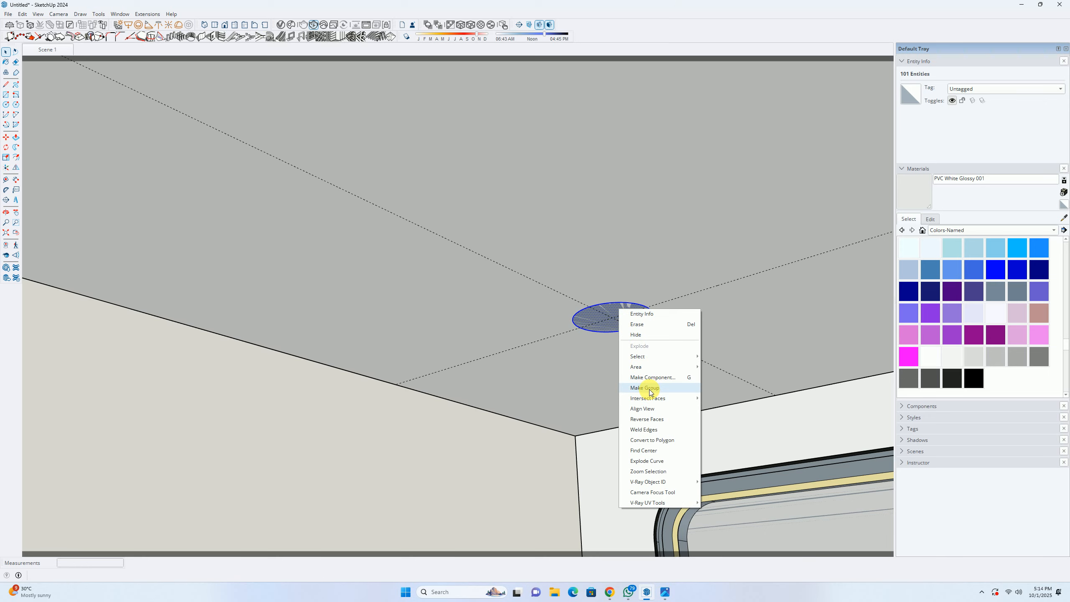
mouse_move(624, 357)
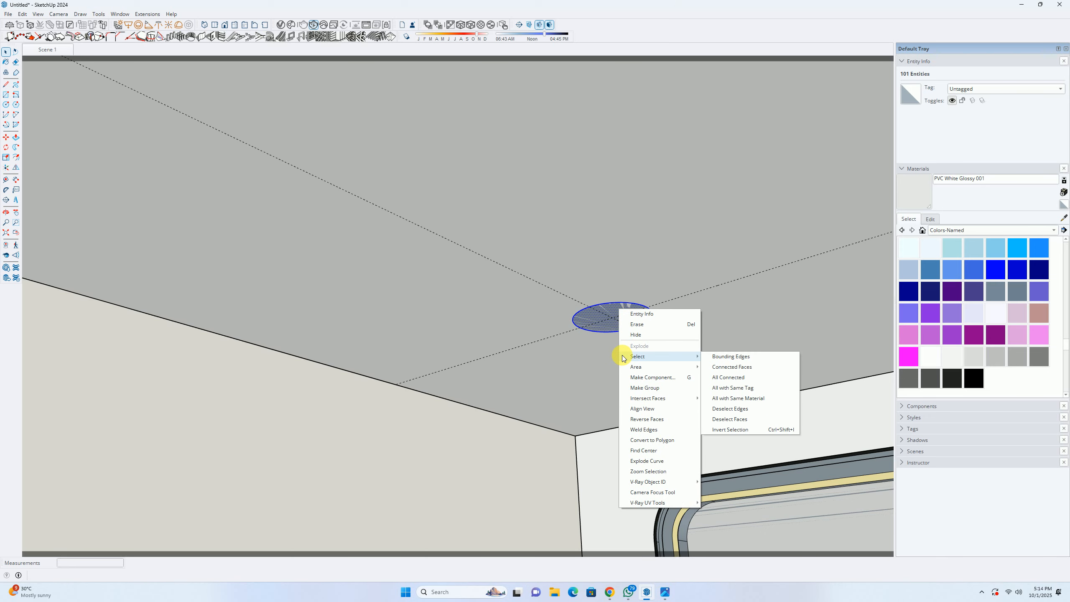
click(608, 327)
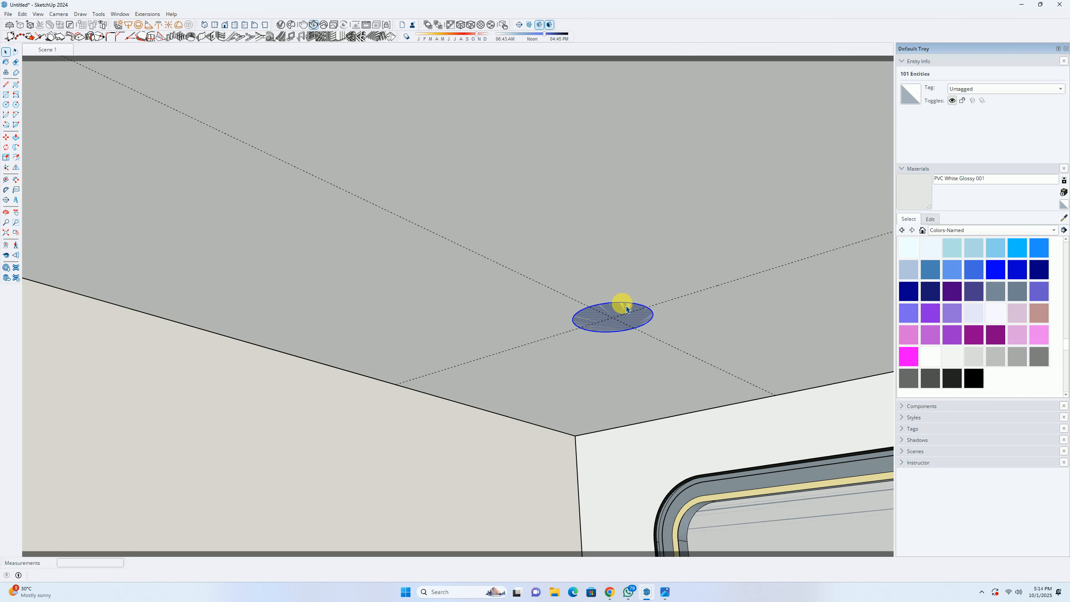
double_click(650, 283)
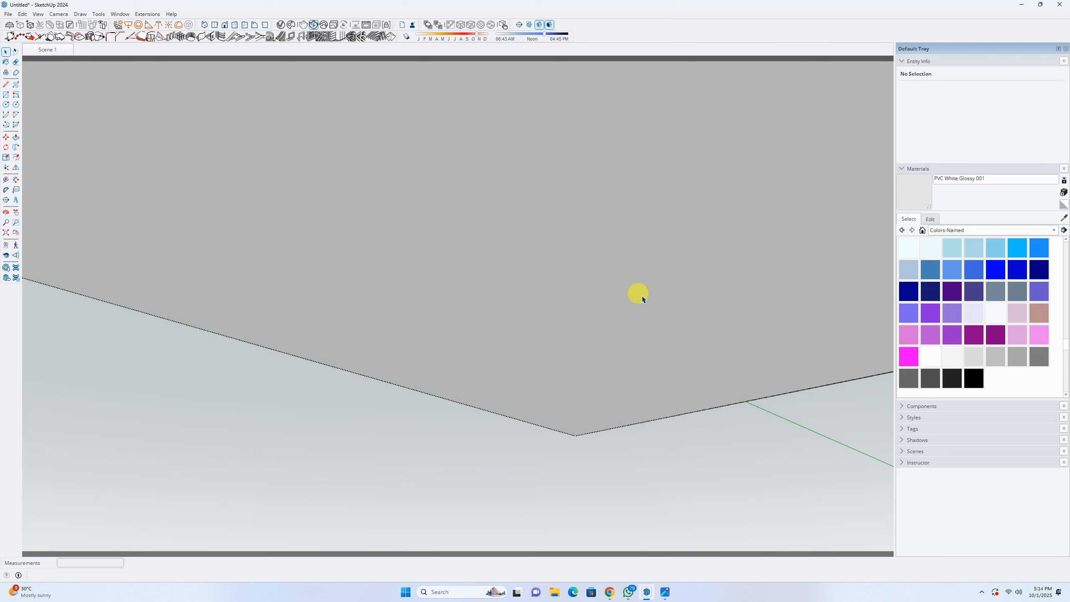
scroll(606, 253, down, 3)
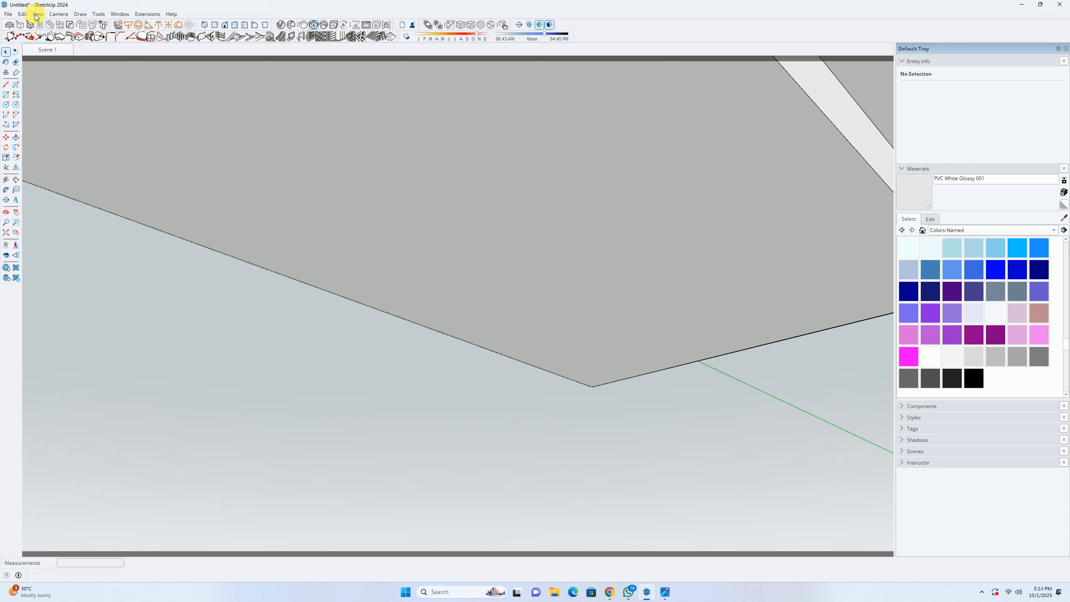
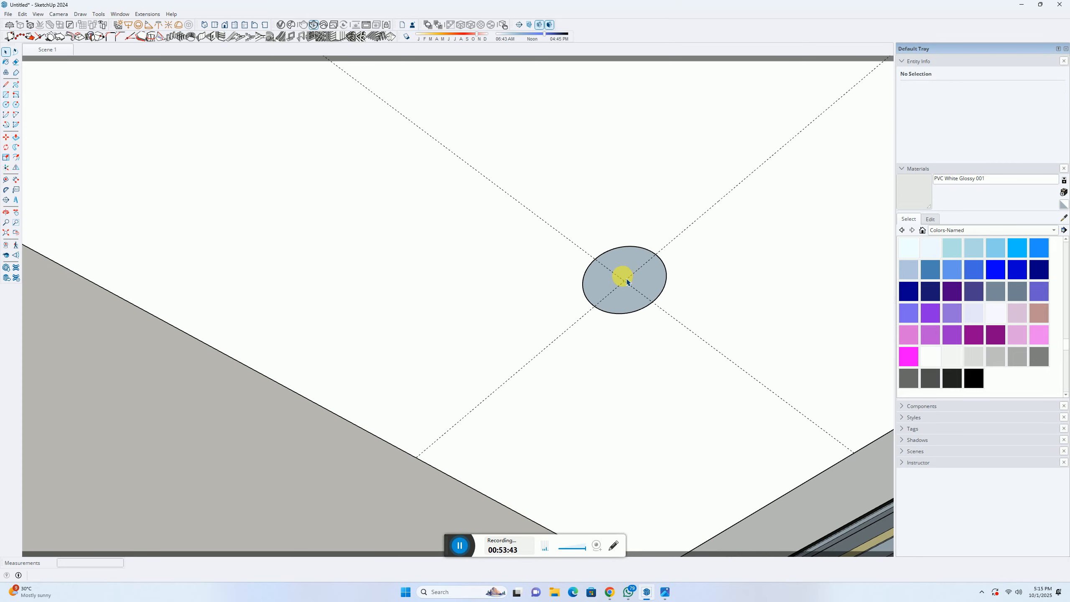
Step: Turn the ceiling circle's face and edge into a component named Light
double_click(624, 299)
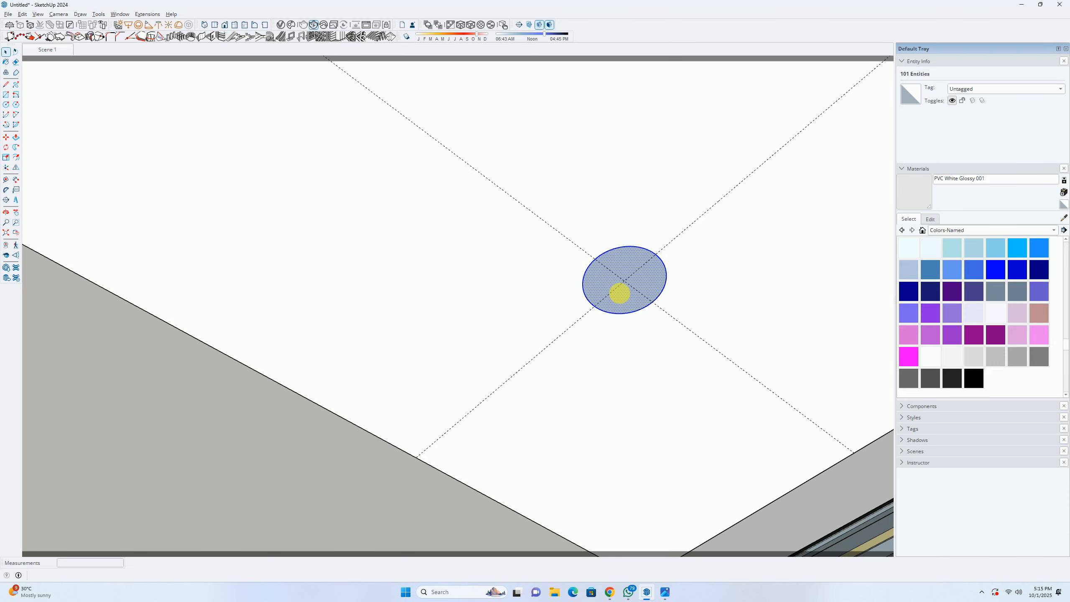
right_click(622, 294)
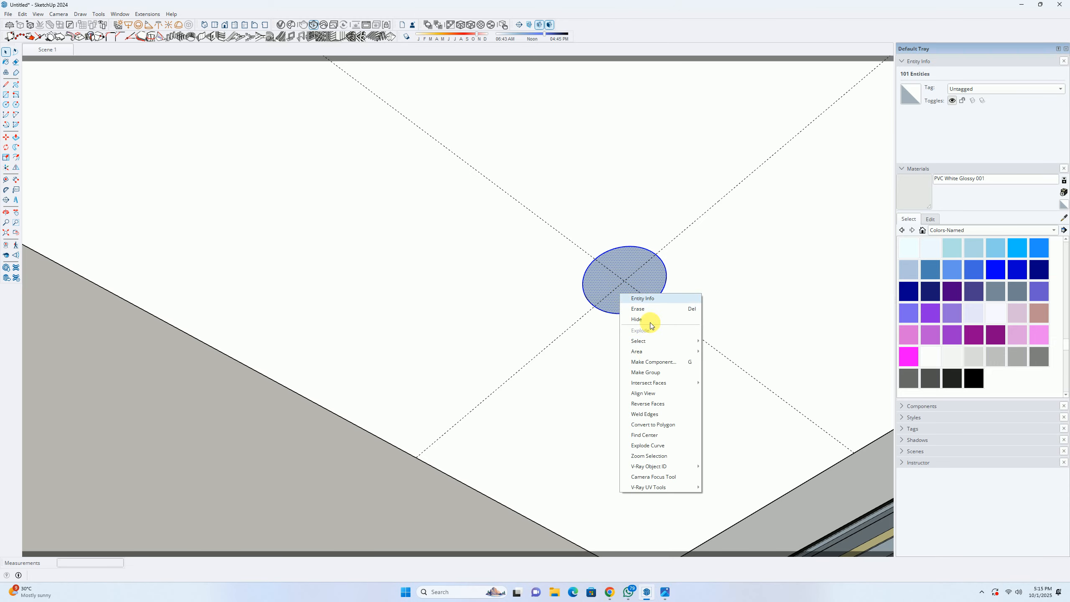
click(649, 362)
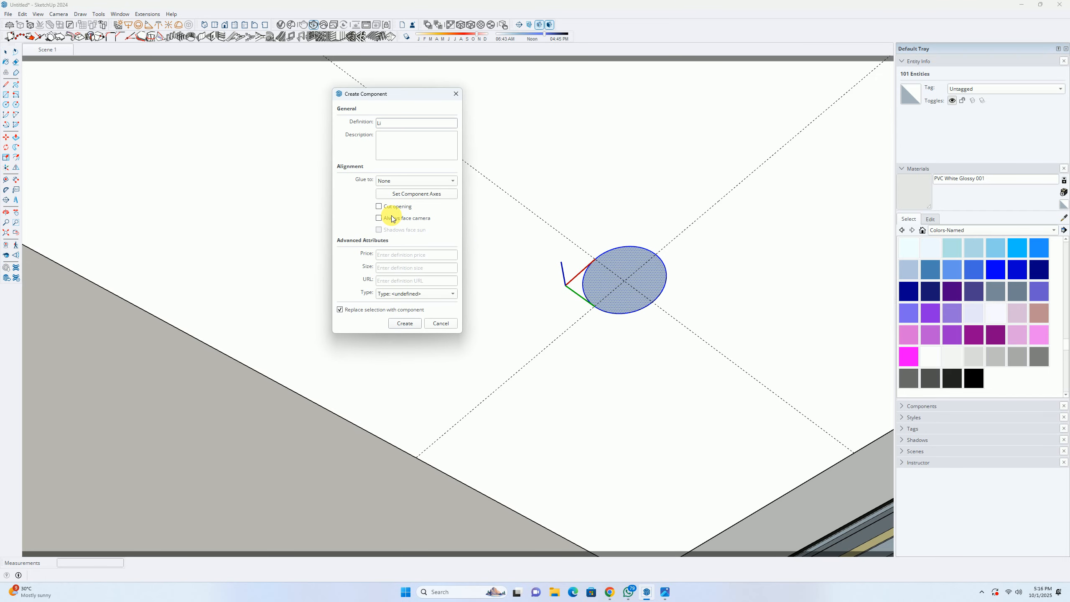
text(Light)
key(Return)
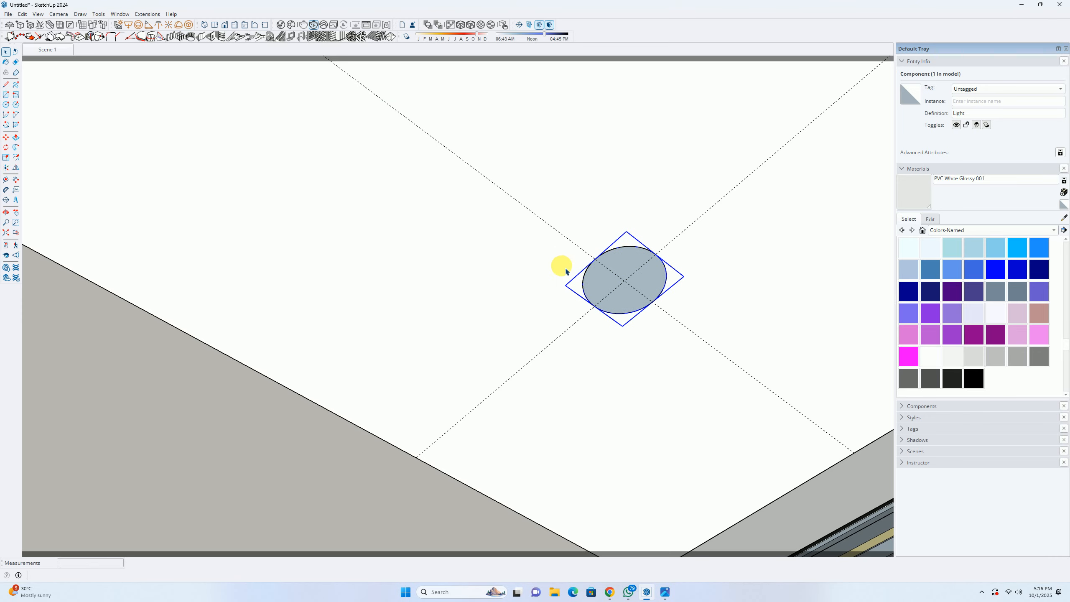
Step: Open the Light component for editing and Push/Pull its circular face downward 5 mm
double_click(636, 268)
key(p)
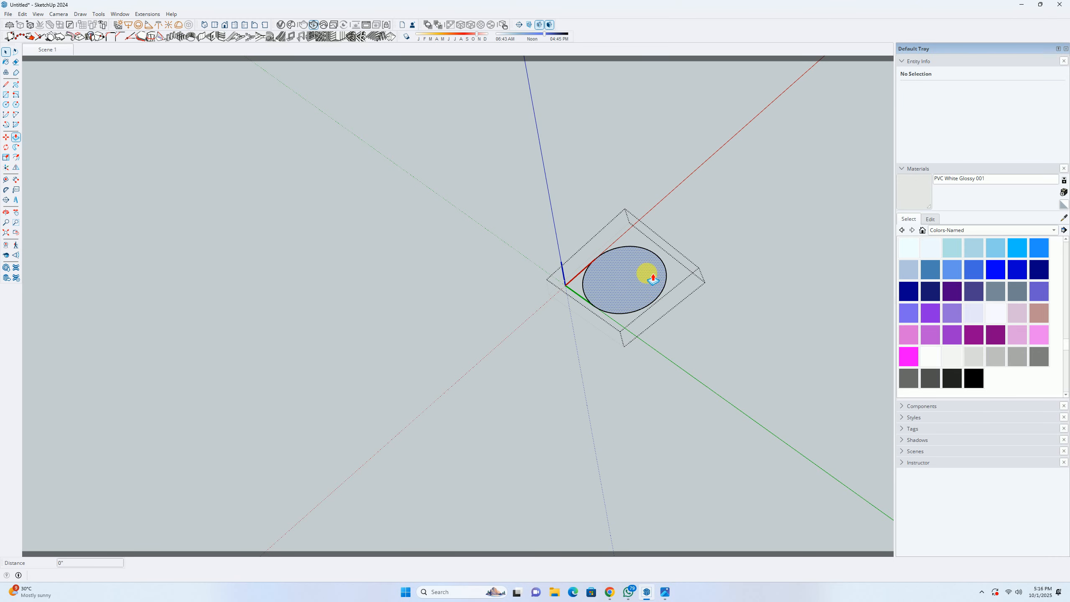
drag(638, 269, 651, 294)
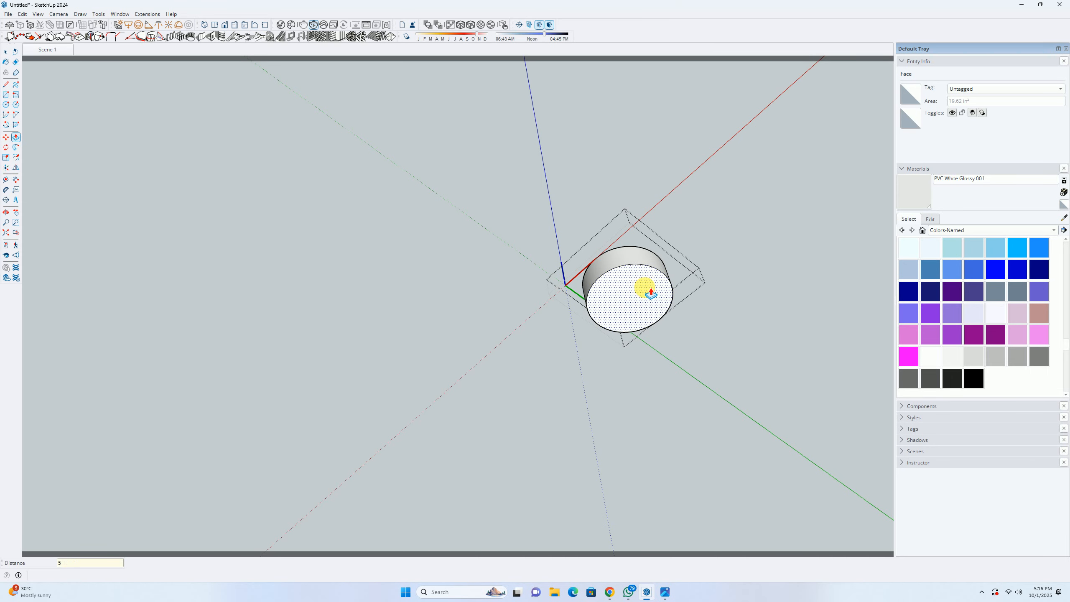
key(Return)
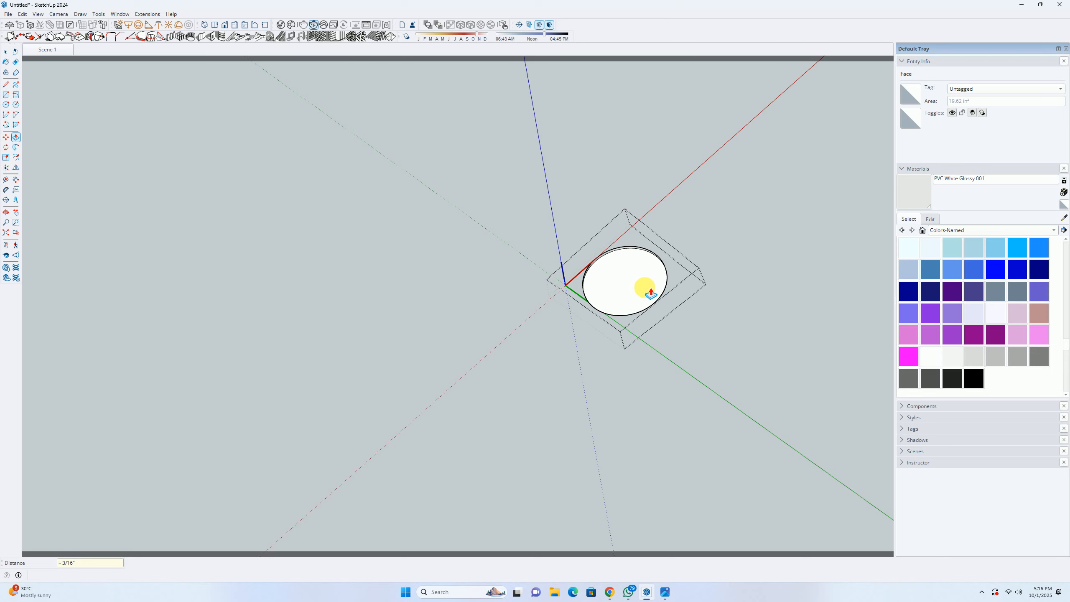
Step: Try to offset the disc's upper face inward by a distance of 10, and undo back to the flat circle
middle_drag(638, 270, 599, 433)
scroll(605, 272, up, 2)
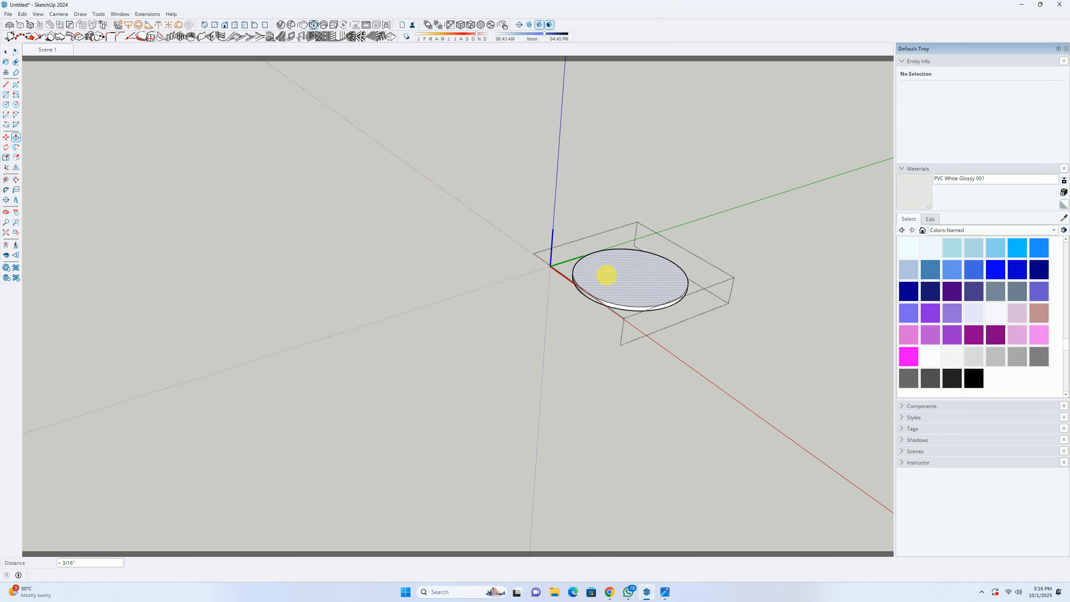
middle_drag(607, 275, 581, 327)
scroll(585, 316, up, 2)
key(f)
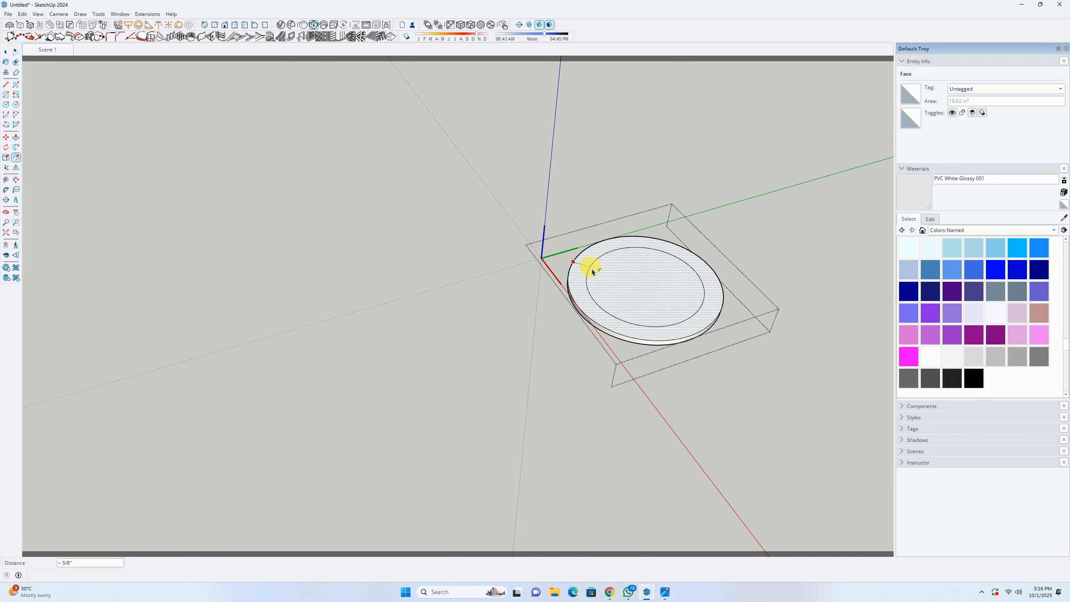
key(Escape)
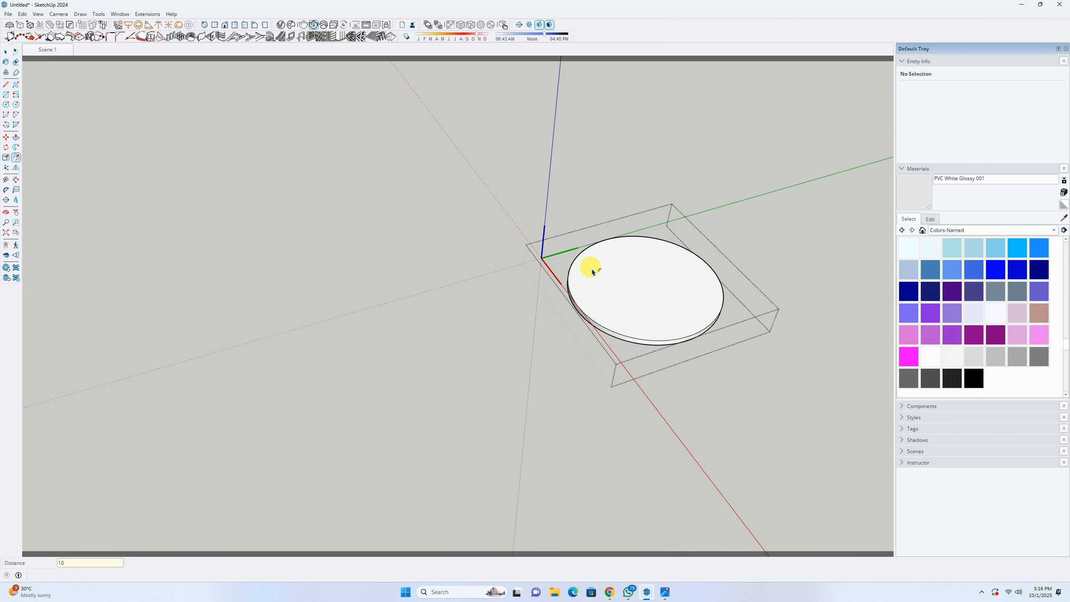
key(ctrl+z)
click(585, 262)
middle_drag(620, 282, 620, 193)
key(Escape)
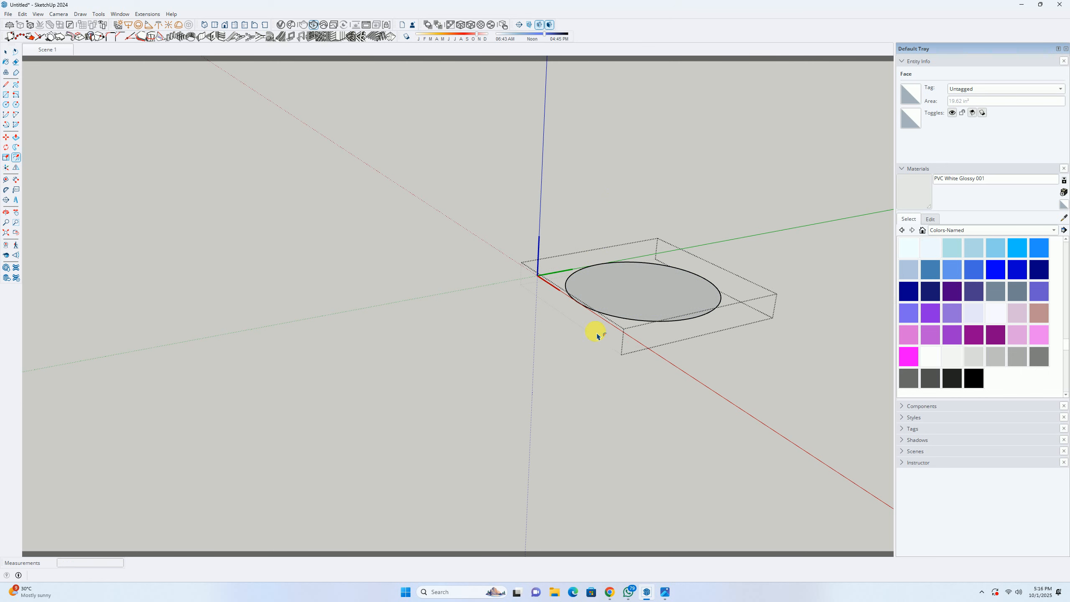
Step: Push/Pull the Light component's flat circular face downward 5 mm
middle_drag(598, 336, 597, 194)
key(p)
click(616, 287)
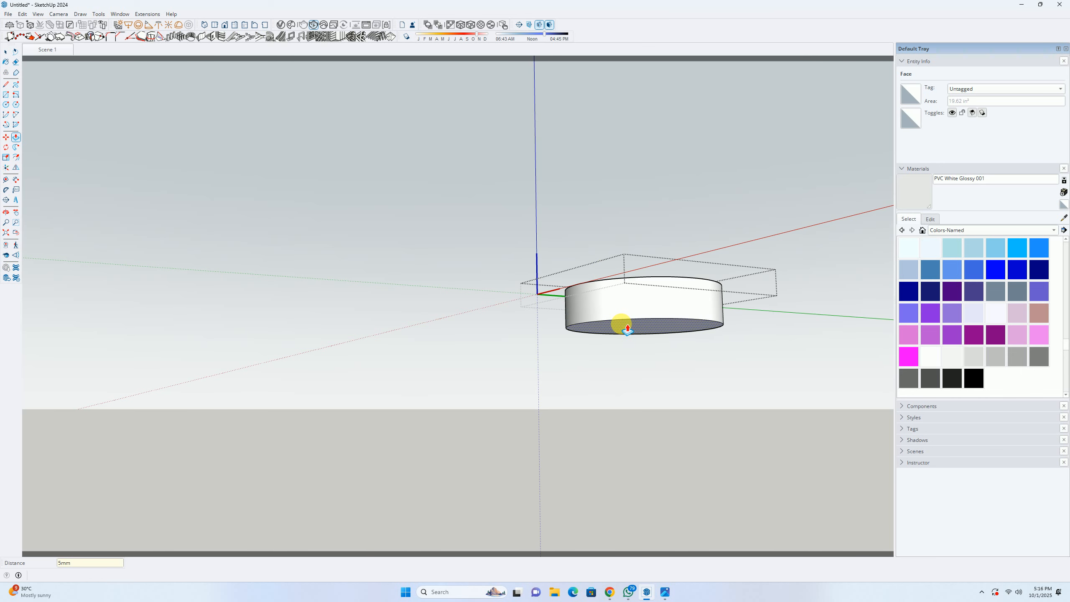
text(5mm)
key(Return)
middle_drag(621, 322, 614, 287)
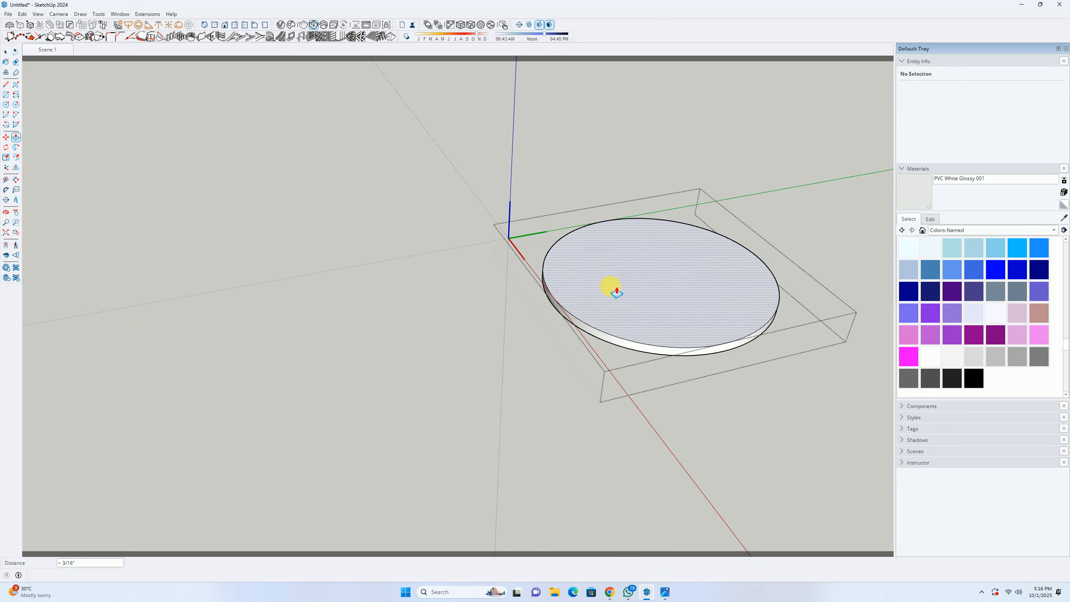
Step: Offset the disc's upper face inward 10 mm and Push/Pull the inner circle upward 3 inches
key(f)
click(549, 249)
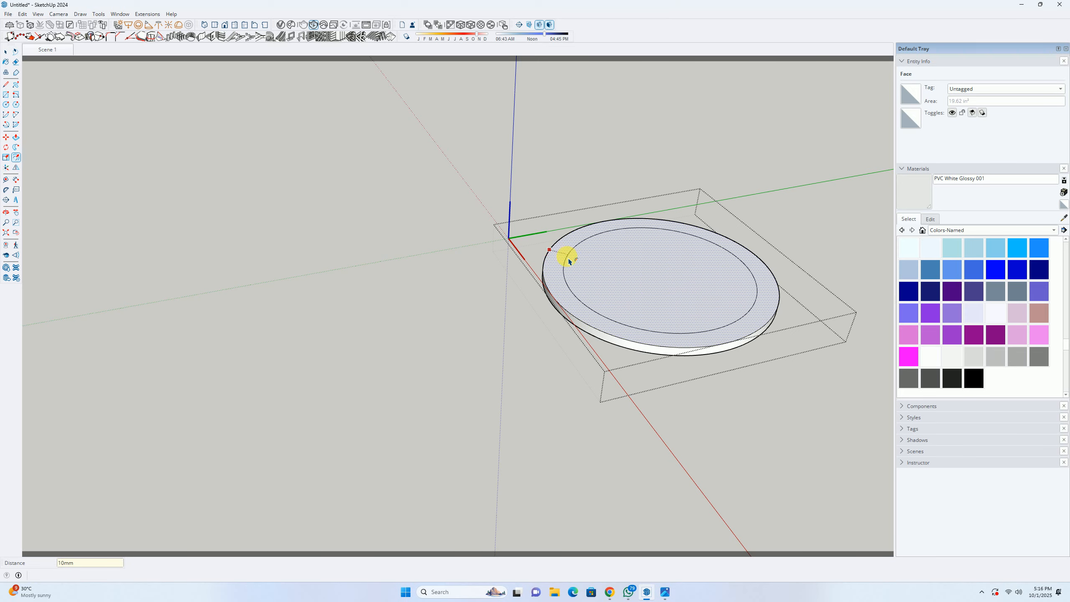
key(Return)
key(p)
click(614, 290)
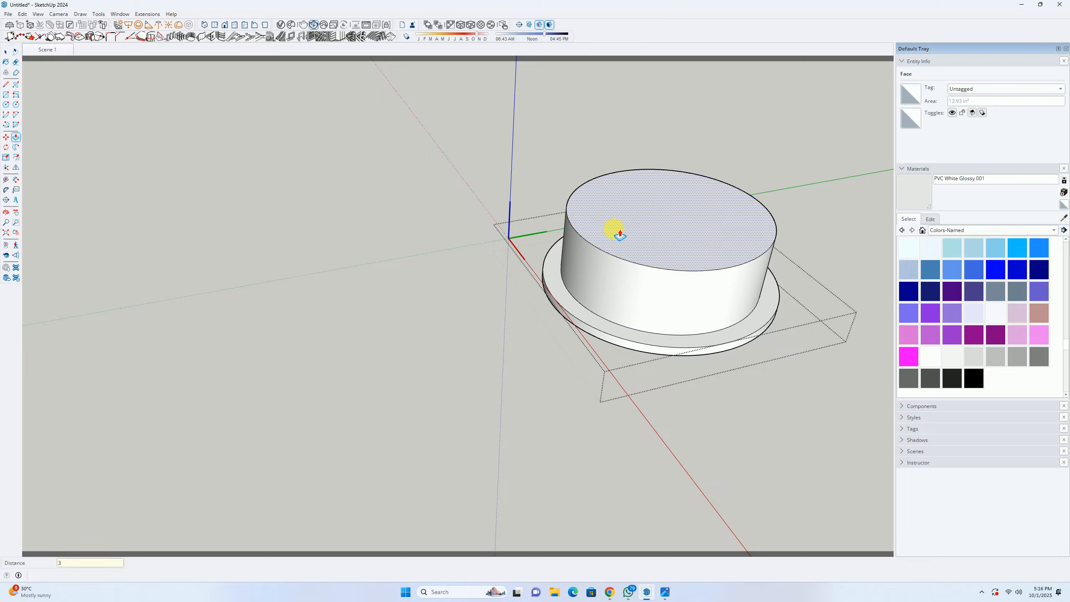
key(Return)
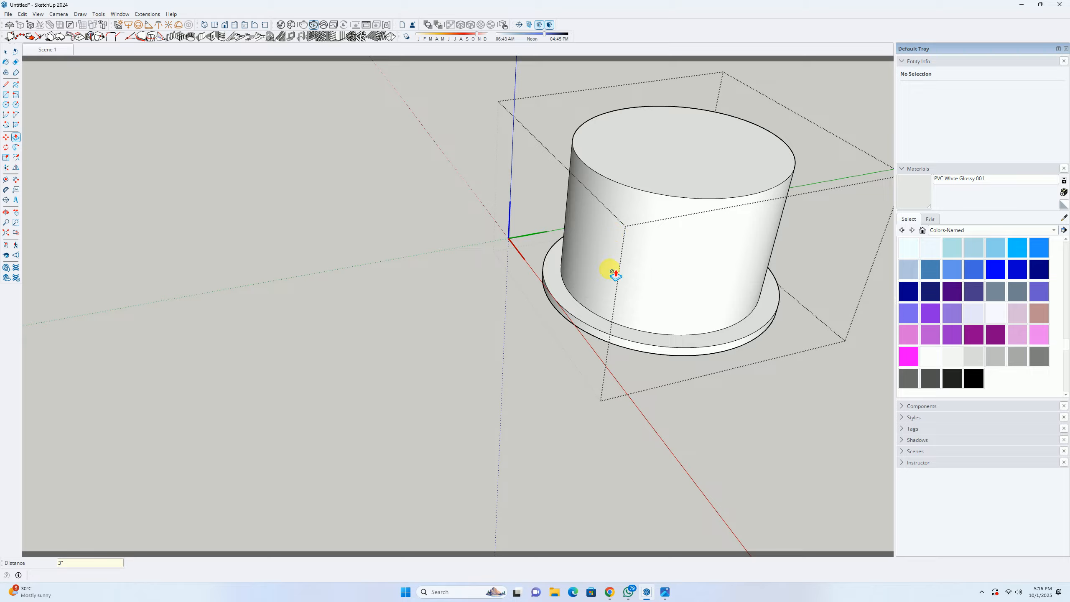
middle_drag(614, 267, 558, 298)
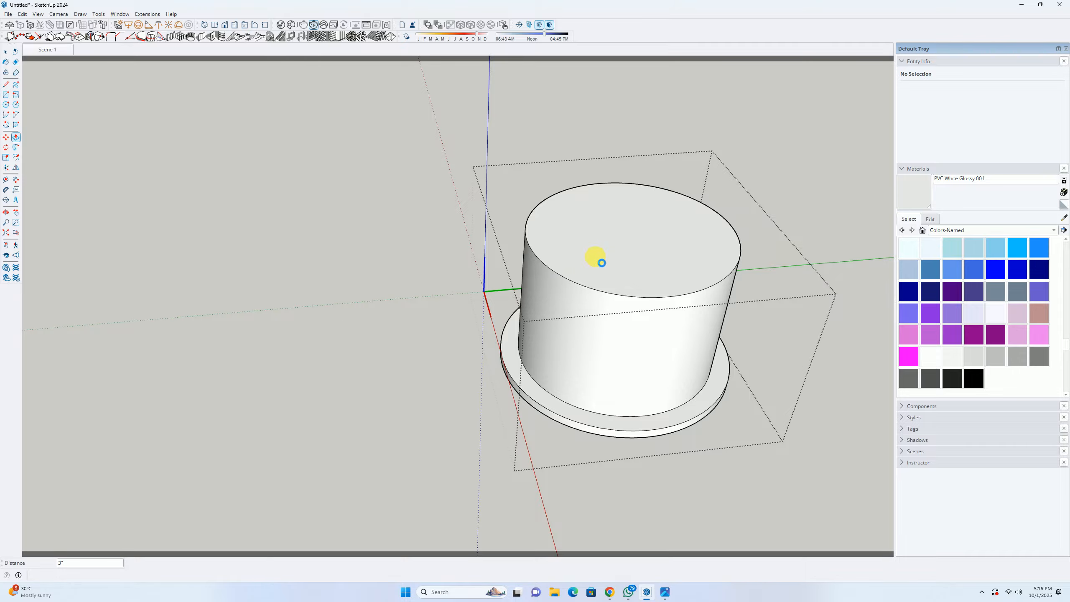
key(c)
click(631, 234)
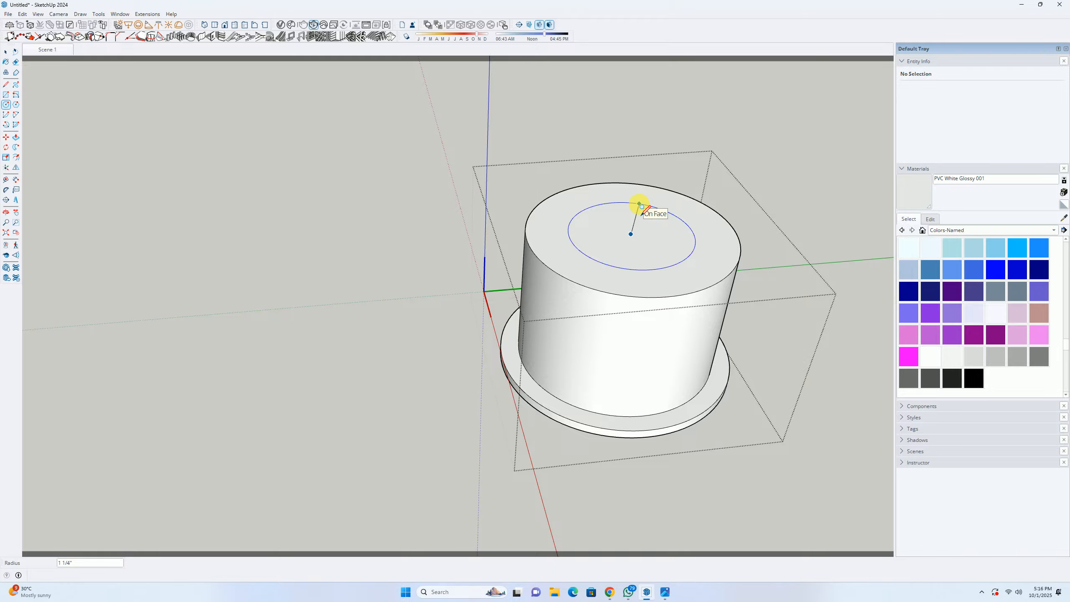
key(o)
Step: Try to offset the disc's underside face inward, and undo the resulting inner circle
drag(633, 390, 556, 252)
key(f)
click(571, 259)
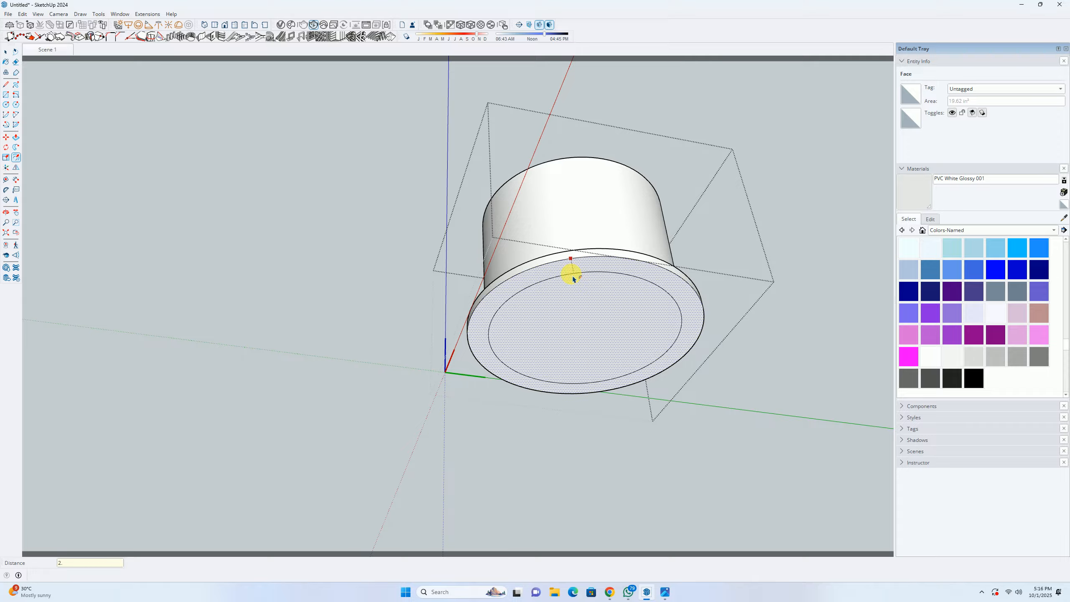
key(Escape)
double_click(609, 299)
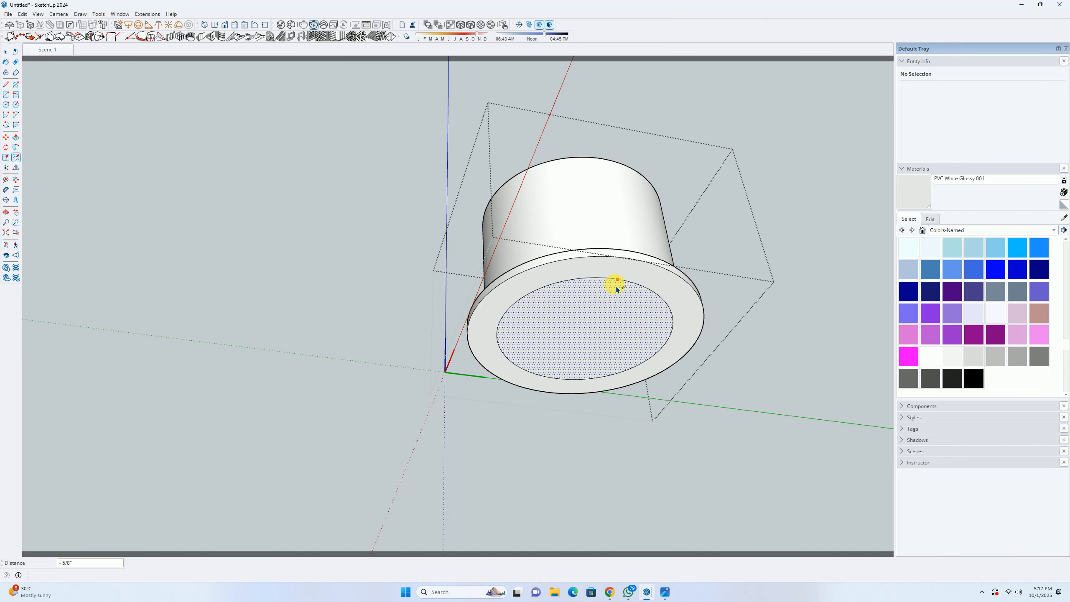
click(603, 301)
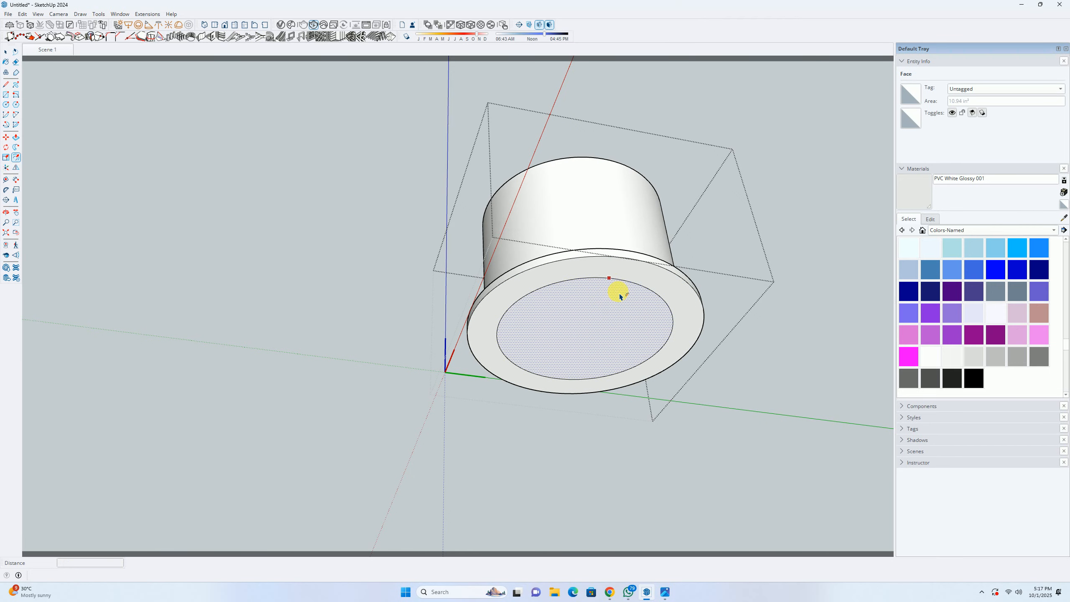
key(ctrl+z)
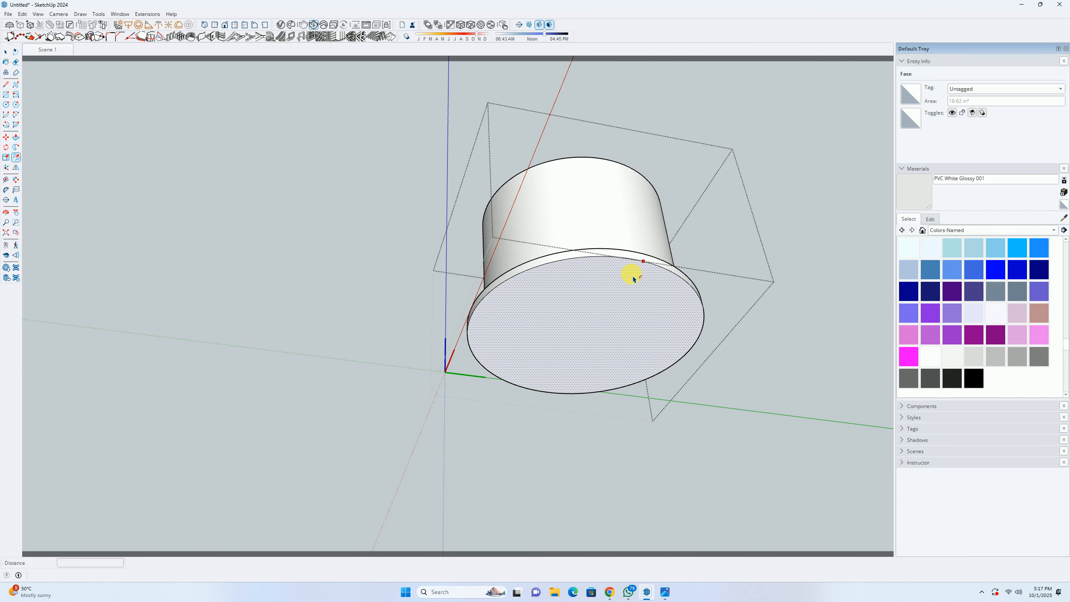
double_click(626, 283)
key(ctrl+z)
Step: Offset the disc's underside face inward 0.75 inch and Push/Pull the inner circle 2.5 inches up into the body
click(629, 270)
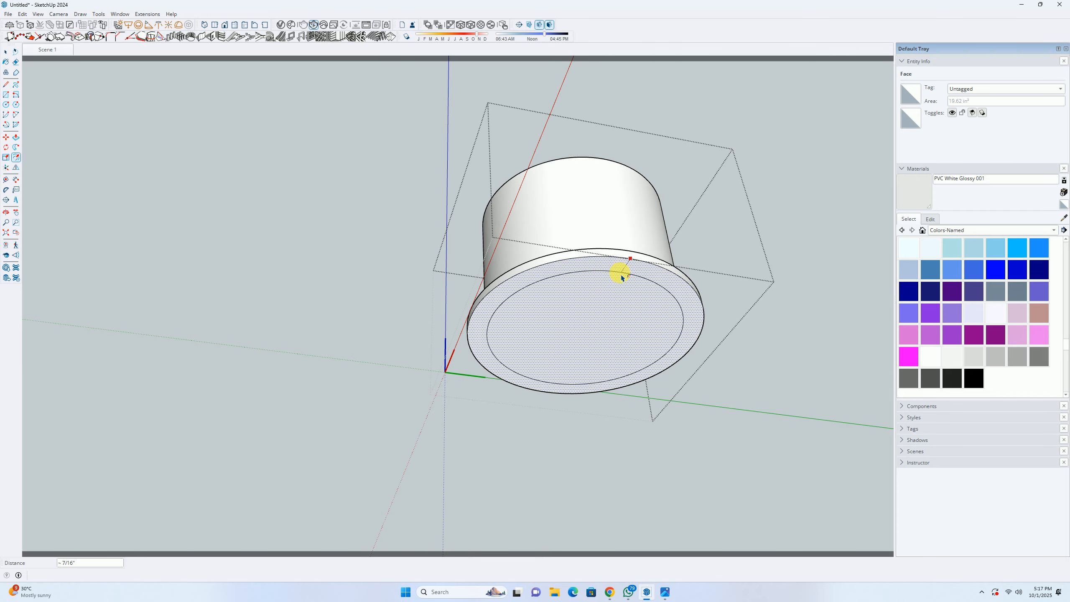
text(.75)
key(Return)
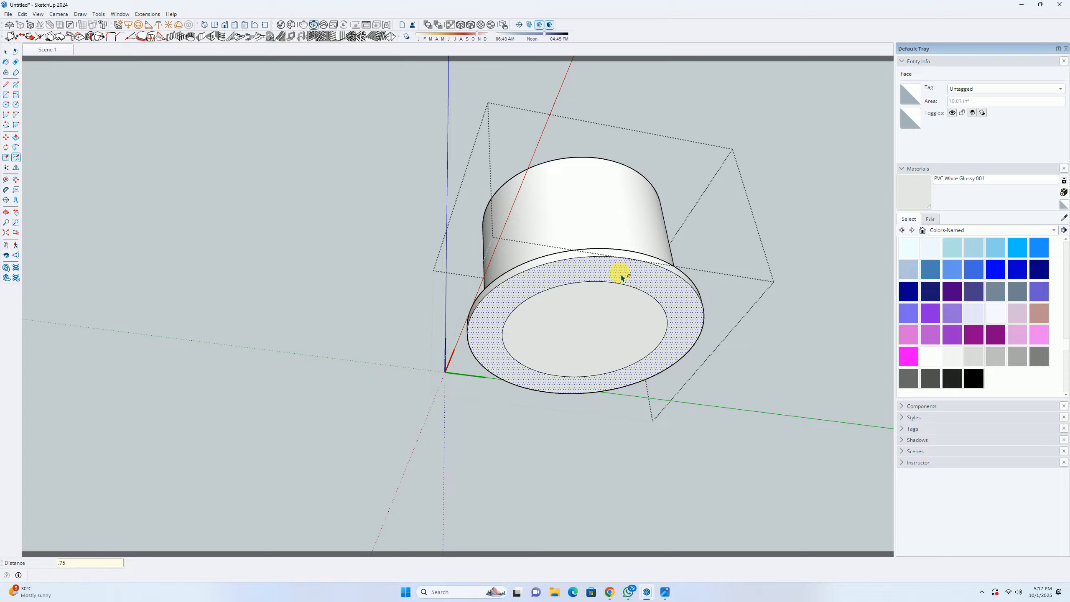
key(p)
click(592, 317)
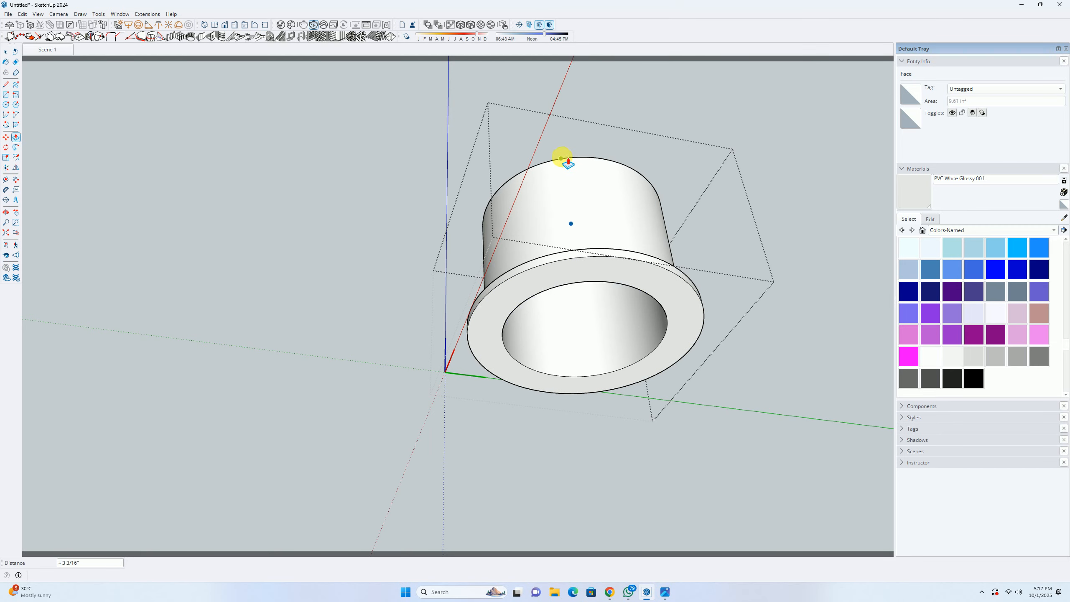
text(2.5)
key(Return)
Step: Paint the inner wall and end face of the light's recess with the V-Ray Emissive material
middle_drag(516, 358, 543, 268)
key(space)
click(550, 246)
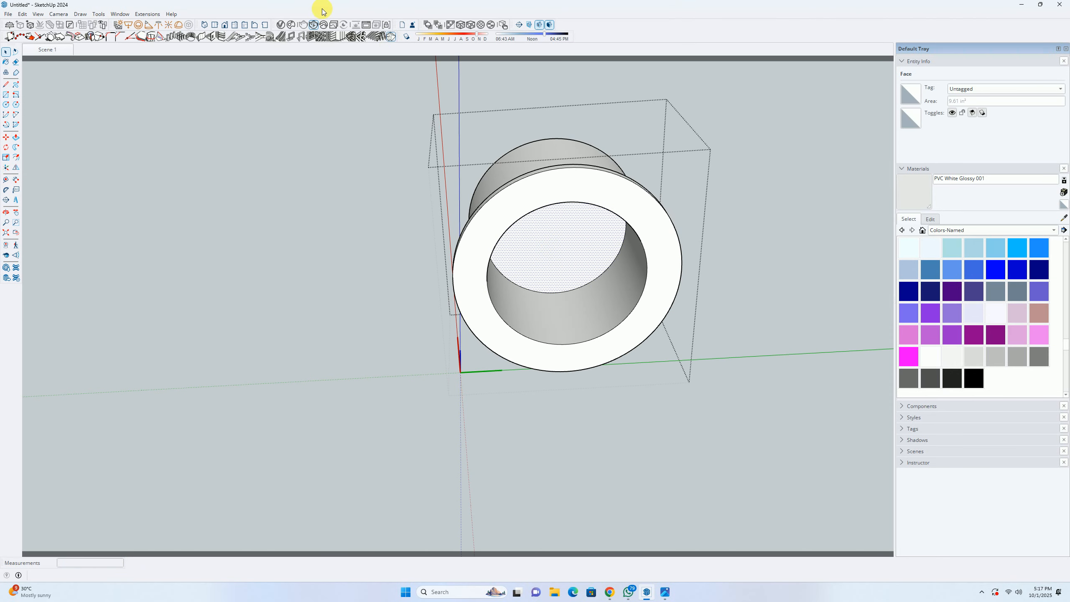
click(281, 24)
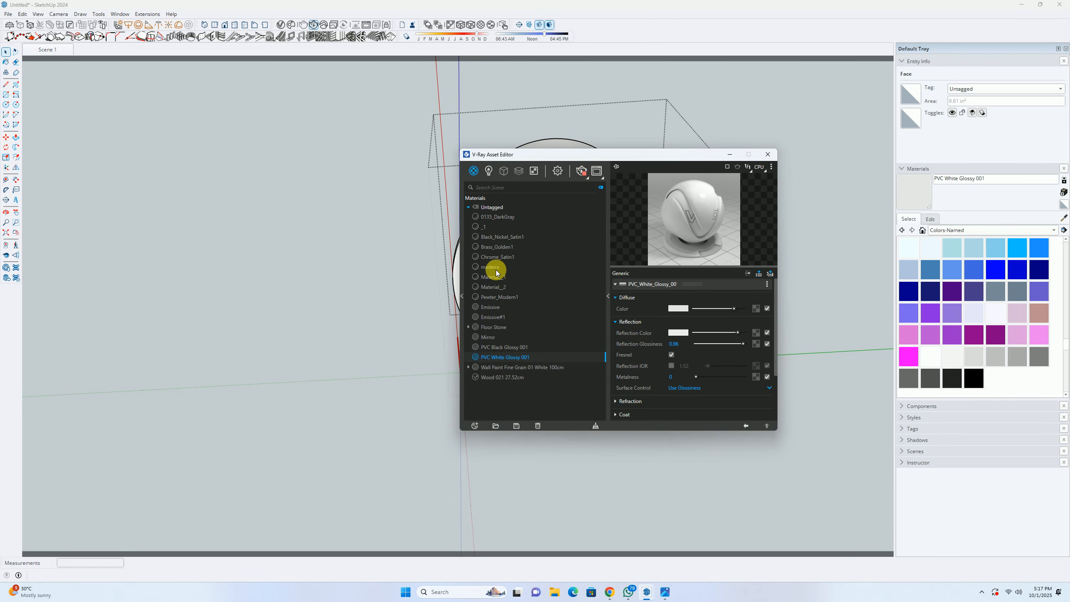
click(490, 308)
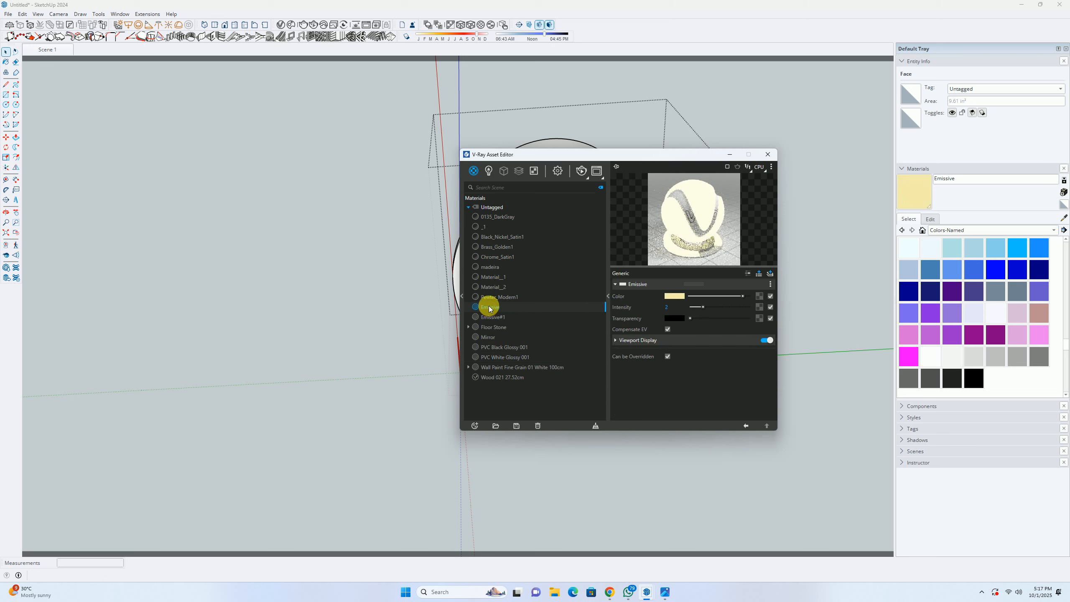
click(768, 155)
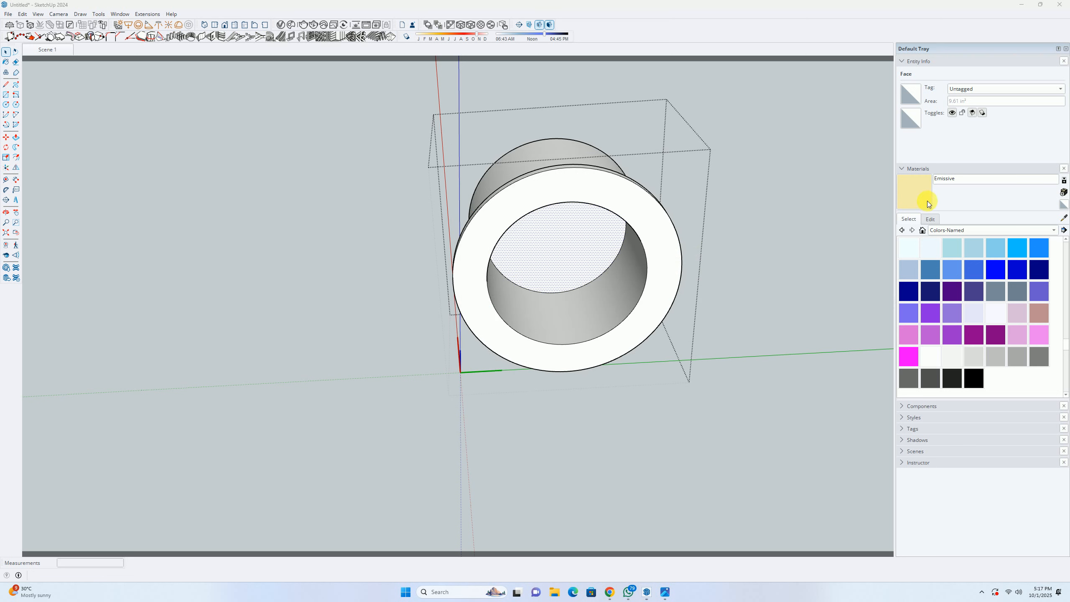
key(b)
click(599, 315)
Step: Copy the recess's opening edge 5 mm upward along the inner wall to split off a narrow band
mouse_move(538, 322)
middle_down()
mouse_move(604, 447)
mouse_move(608, 386)
middle_up()
key(space)
click(590, 383)
key(m)
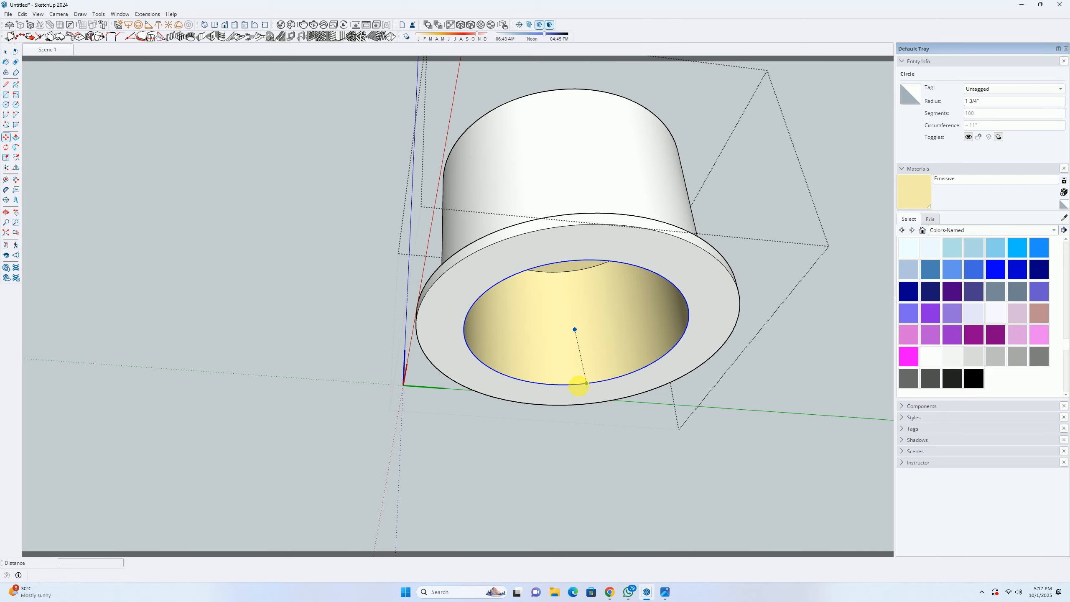
drag(585, 391, 585, 376)
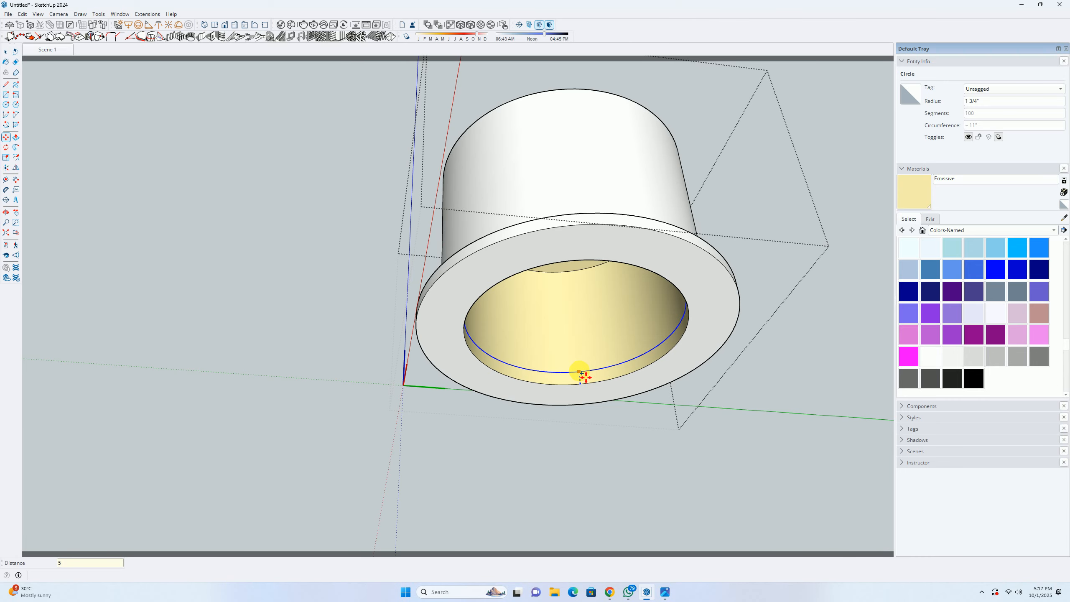
key(Return)
key(space)
Step: Paint the light's flat flange face with the PVC White Glossy 001 material
scroll(597, 384, up, 3)
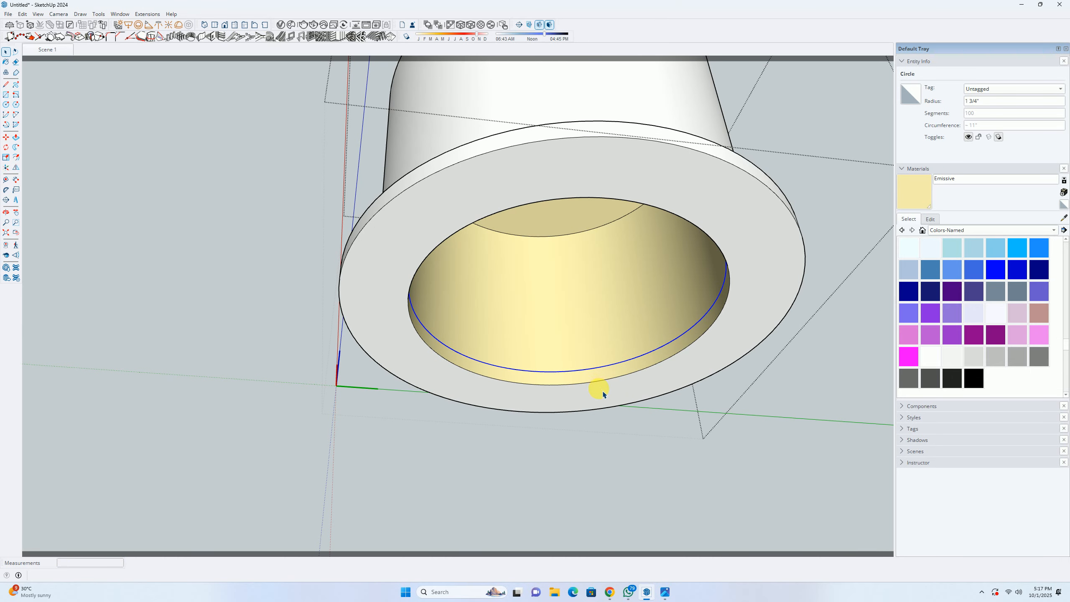
scroll(604, 395, down, 1)
click(292, 26)
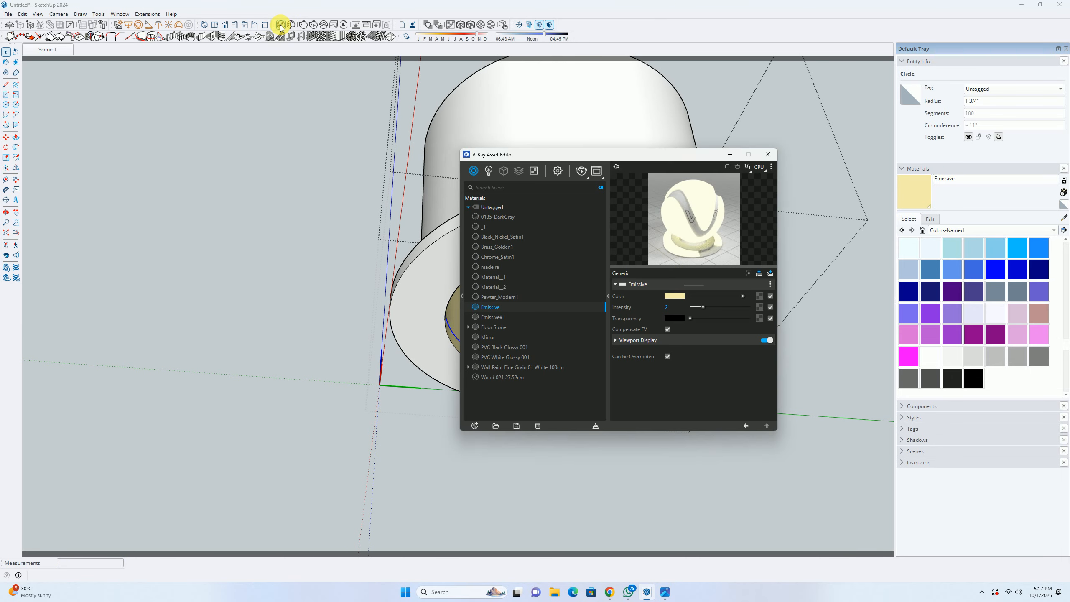
click(509, 357)
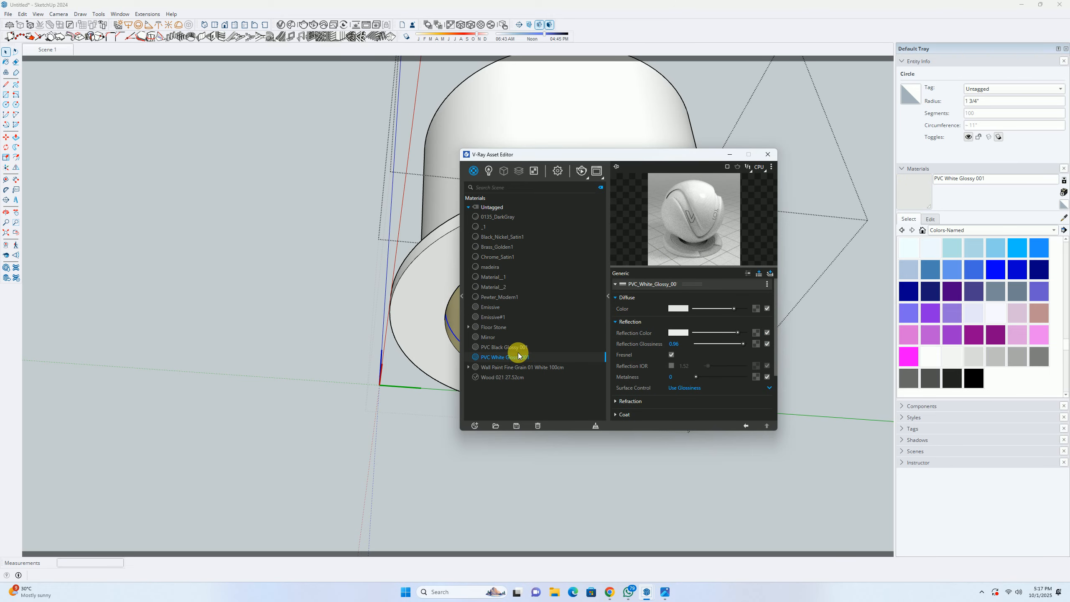
click(511, 349)
click(510, 358)
click(767, 154)
scroll(664, 320, up, 3)
key(b)
click(763, 312)
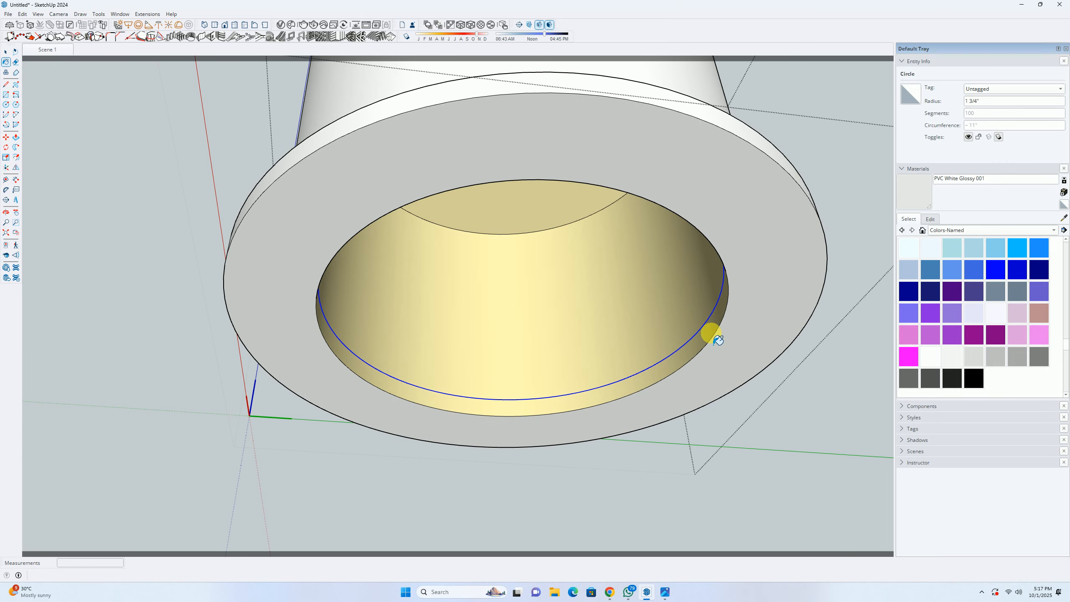
Step: Apply PVC White Glossy 001 to the narrow band inside the light's opening and leave the component
mouse_move(719, 327)
middle_down()
mouse_move(670, 478)
mouse_move(620, 321)
mouse_move(634, 214)
middle_up()
shift+click(610, 312)
scroll(613, 340, down, 1)
key(space)
click(635, 426)
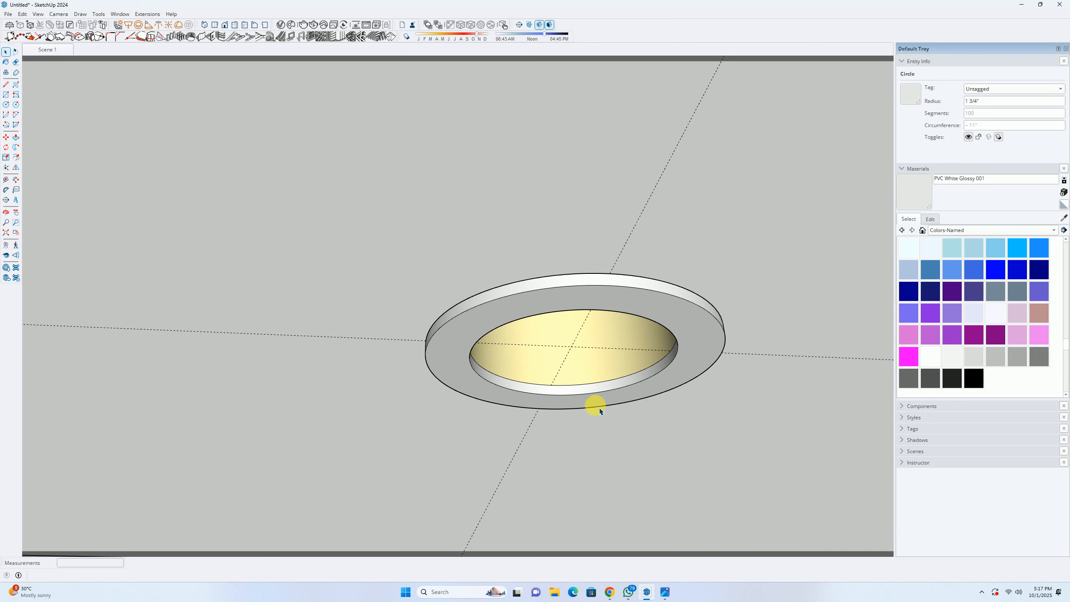
Step: Reopen the Light component and scale the recess's end face to 0.50 about its center, tapering the inner wall
middle_drag(600, 408, 901, 411)
scroll(571, 400, down, 1)
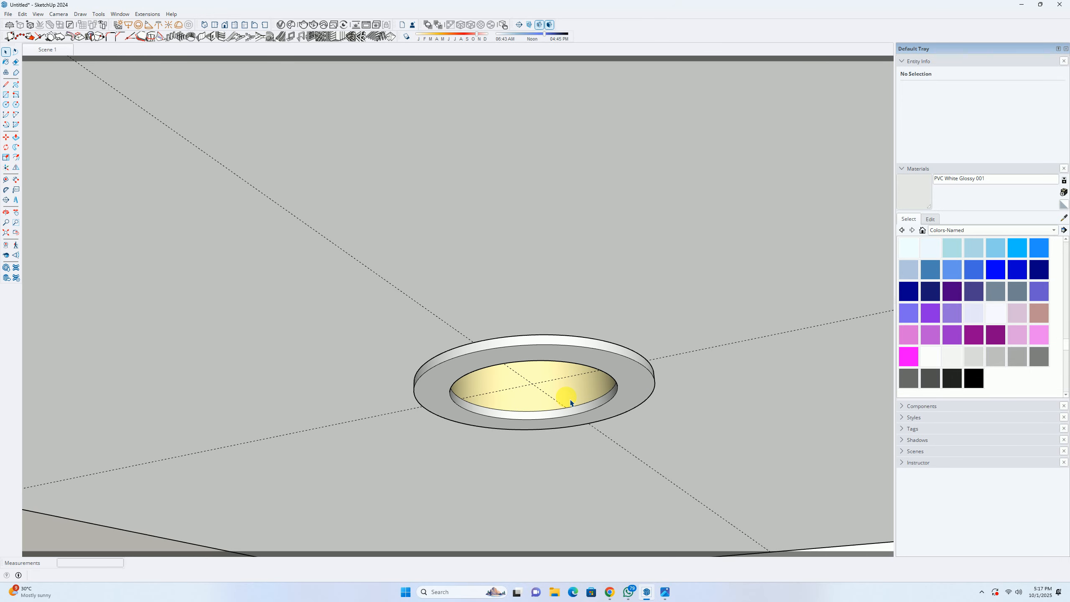
double_click(571, 398)
middle_drag(547, 351, 519, 351)
click(520, 309)
key(s)
click(531, 259)
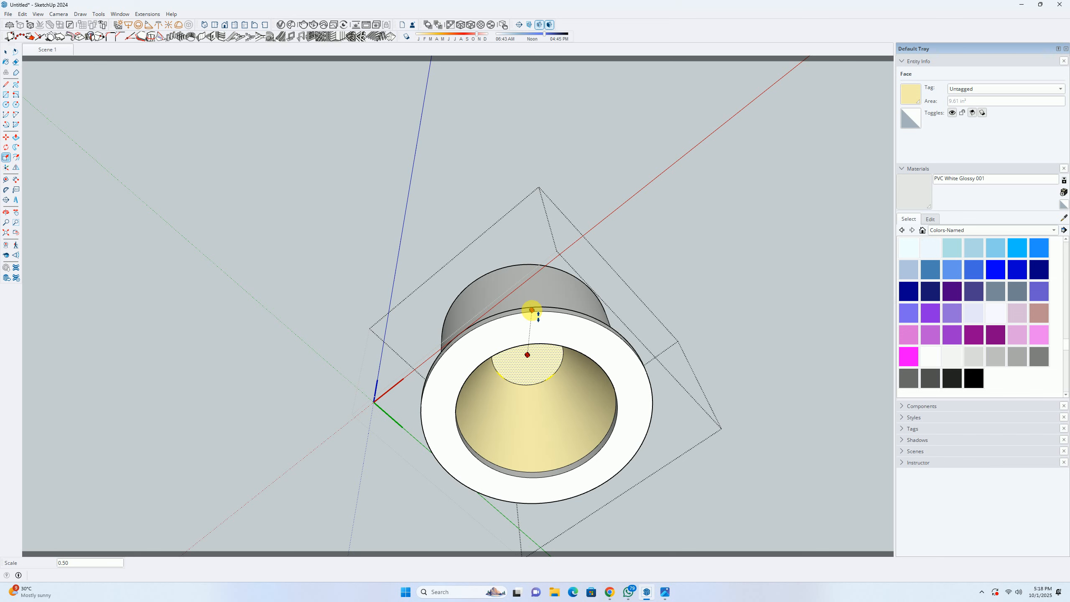
click(532, 311)
middle_drag(535, 337, 552, 409)
key(space)
key(Escape)
Step: Open the lowered ceiling for editing and offset the circular end face of its light hole inward 0.5 inch
scroll(547, 388, down, 4)
double_click(566, 339)
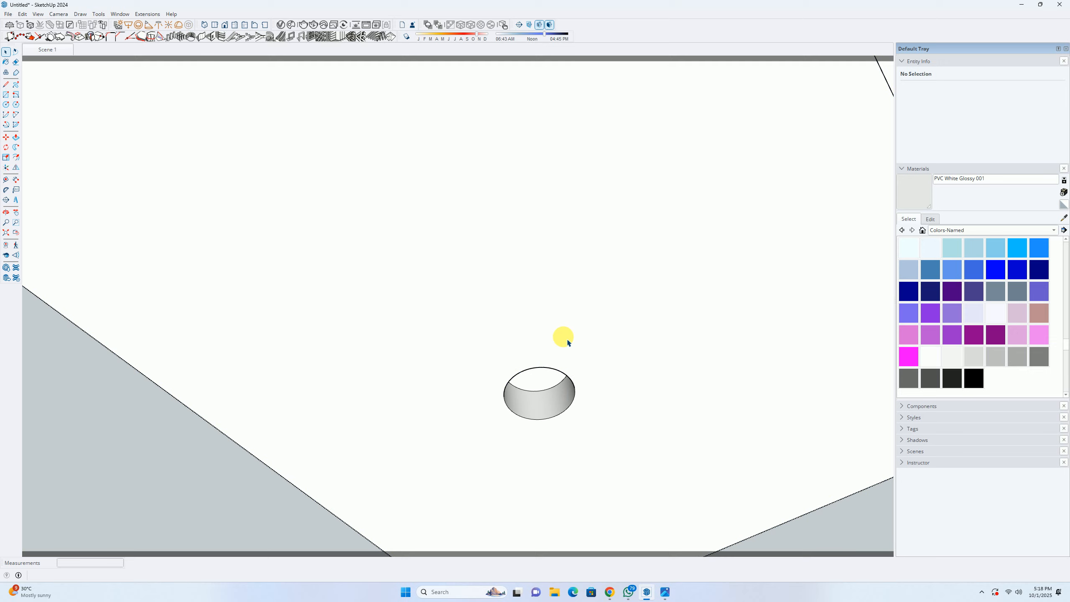
scroll(564, 338, down, 1)
middle_drag(565, 338, 392, 327)
scroll(606, 362, up, 3)
middle_drag(605, 362, 523, 328)
scroll(523, 328, down, 4)
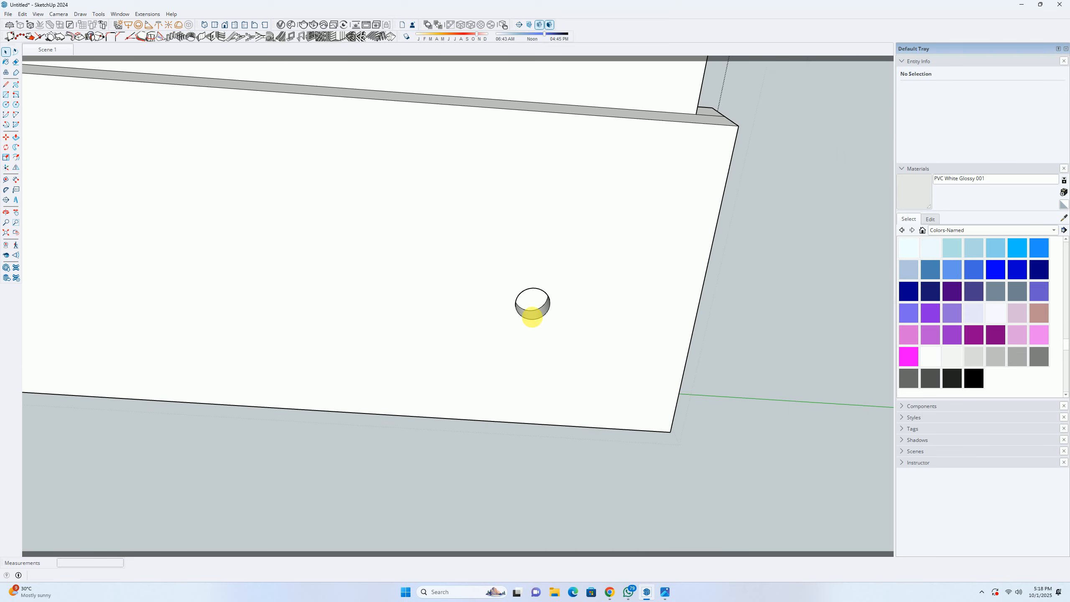
scroll(533, 316, up, 3)
scroll(537, 319, up, 4)
key(c)
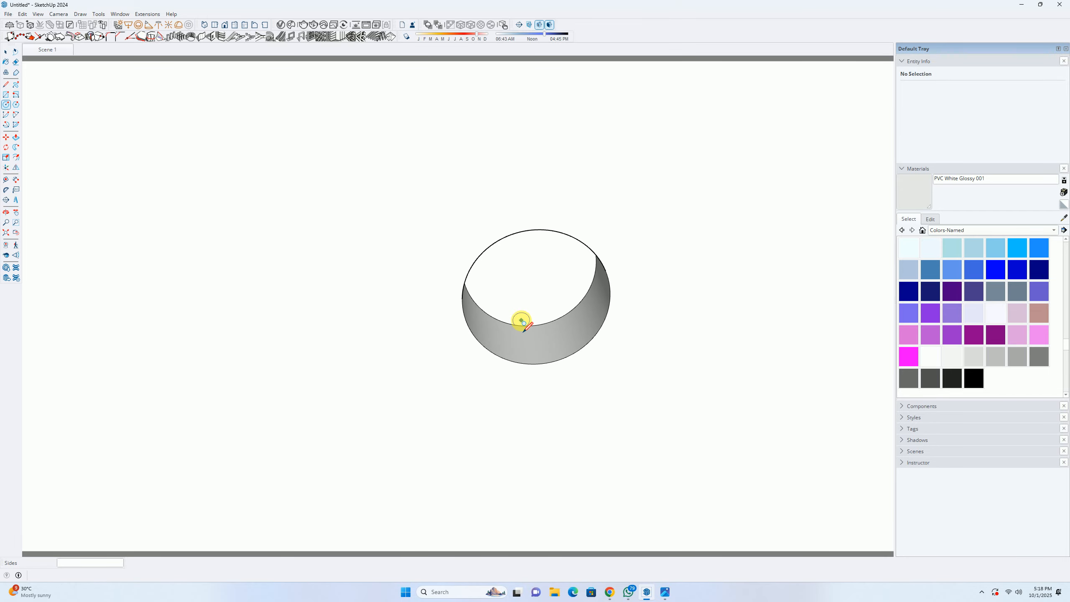
key(f)
click(514, 324)
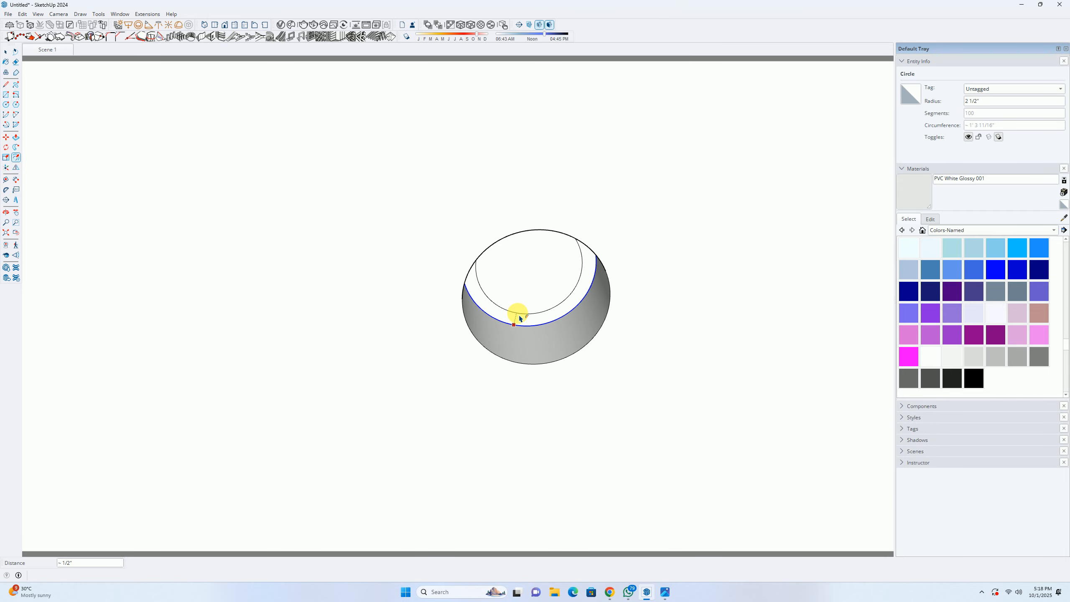
text(.5)
key(Return)
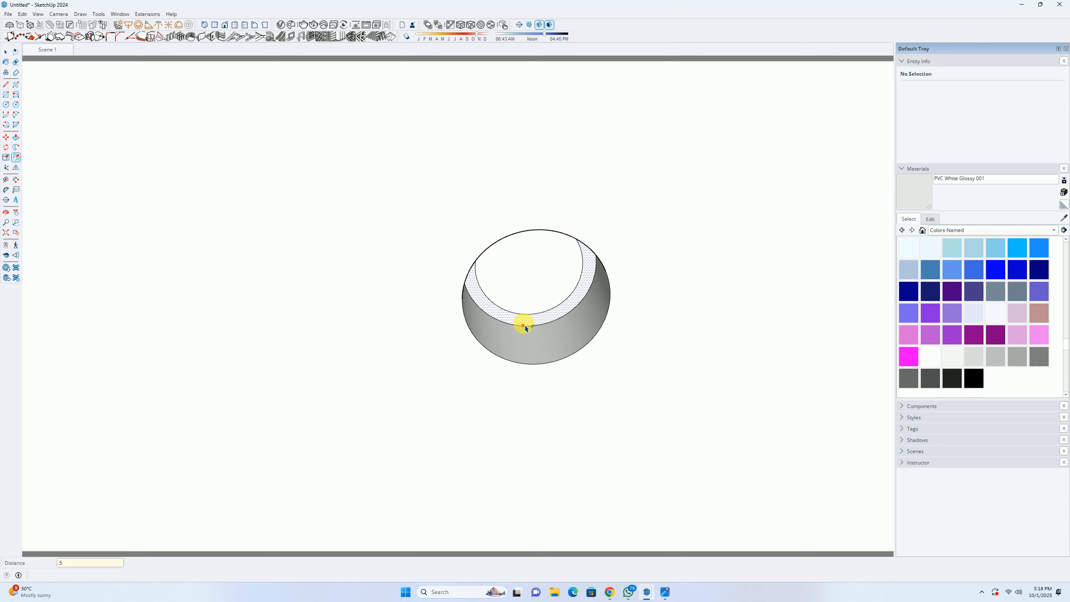
Step: Push/Pull the hole's outer ring down flush with the ceiling surface and leave the ceiling group
click(526, 328)
key(p)
click(559, 318)
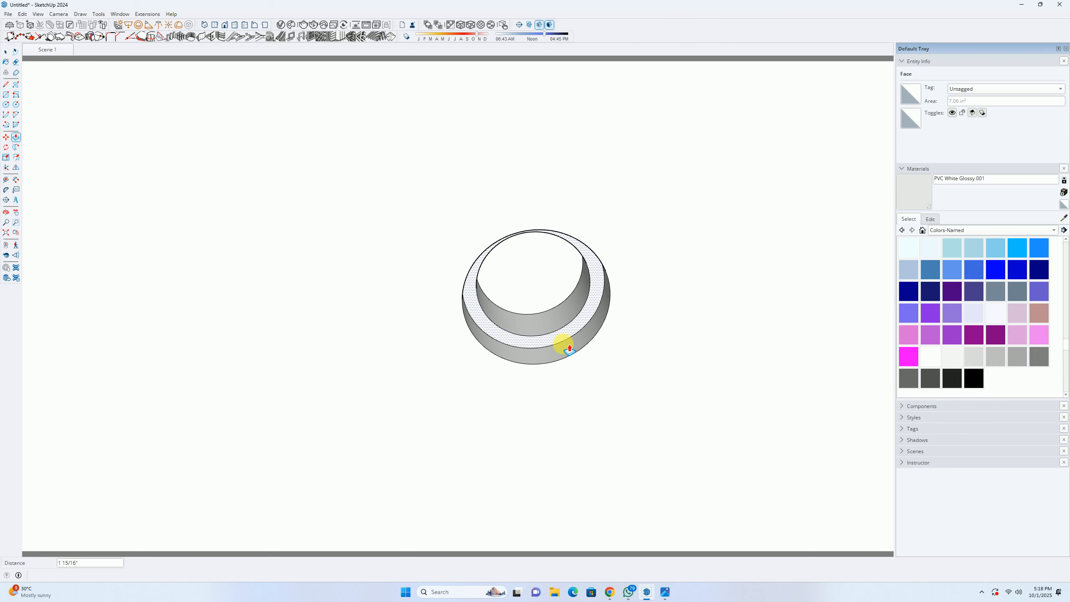
click(547, 368)
key(space)
scroll(523, 318, down, 5)
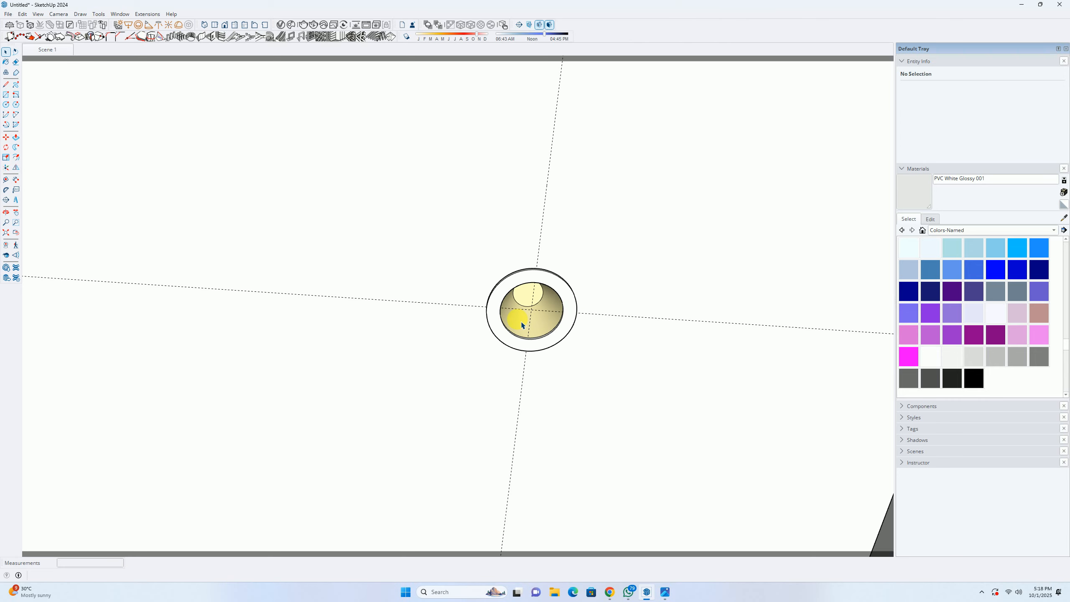
Step: Open the lowered ceiling group for editing and select the faces forming its corner light hole
click(556, 306)
scroll(522, 320, up, 8)
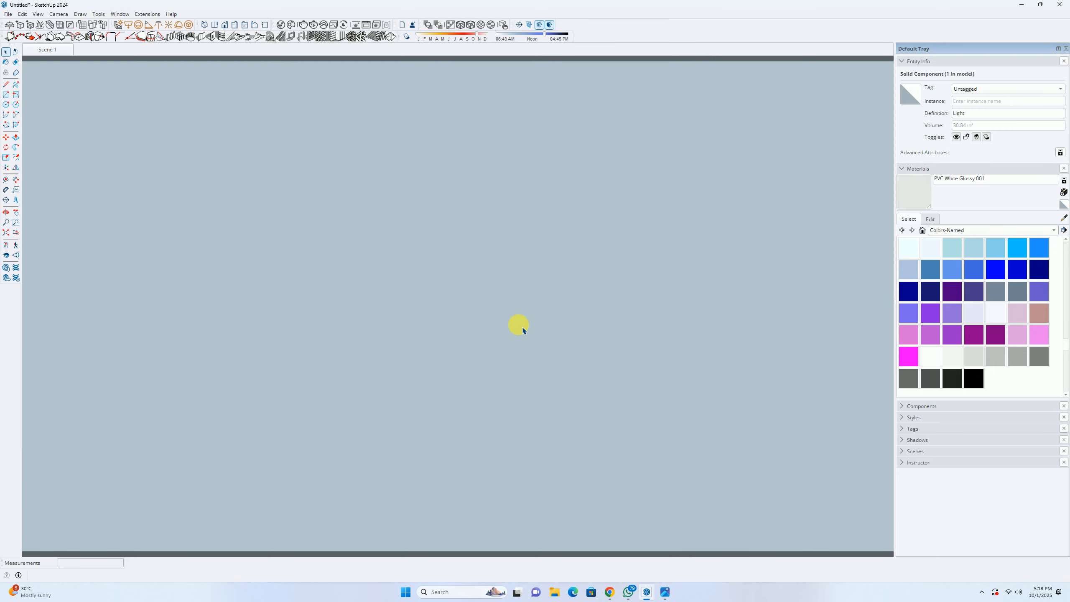
click(6, 232)
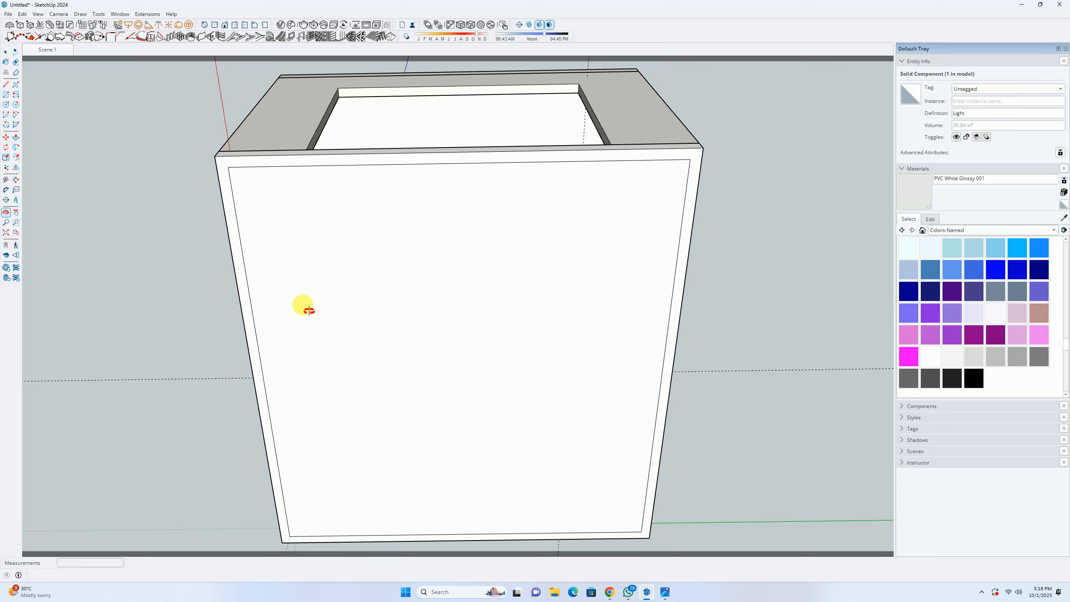
middle_drag(304, 305, 421, 255)
scroll(420, 255, up, 4)
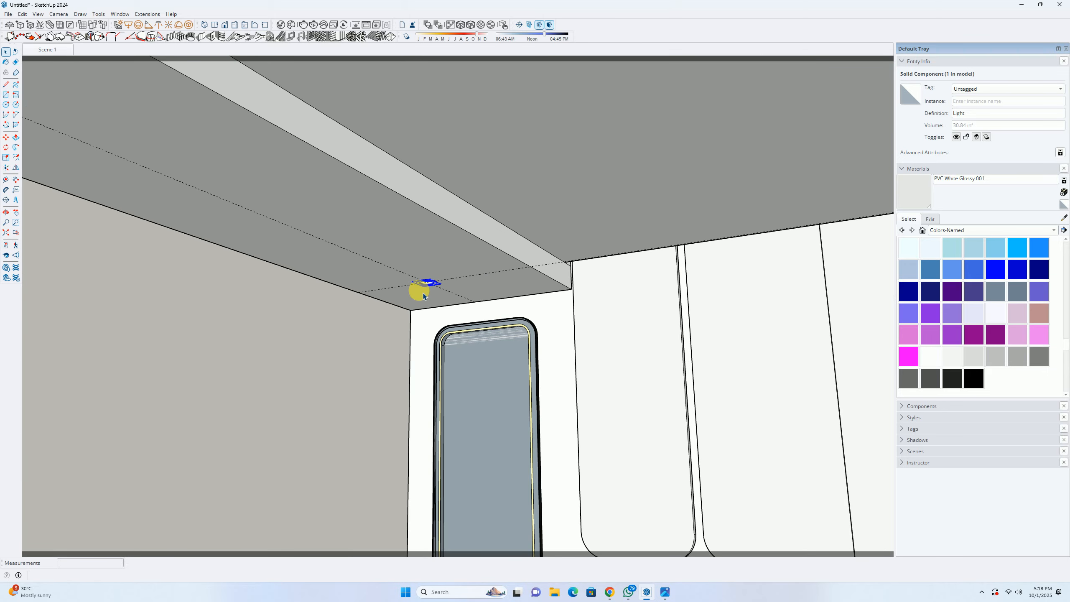
key(ctrl+x)
scroll(426, 294, up, 1)
middle_drag(429, 294, 413, 156)
double_click(455, 252)
scroll(463, 273, up, 4)
click(478, 260)
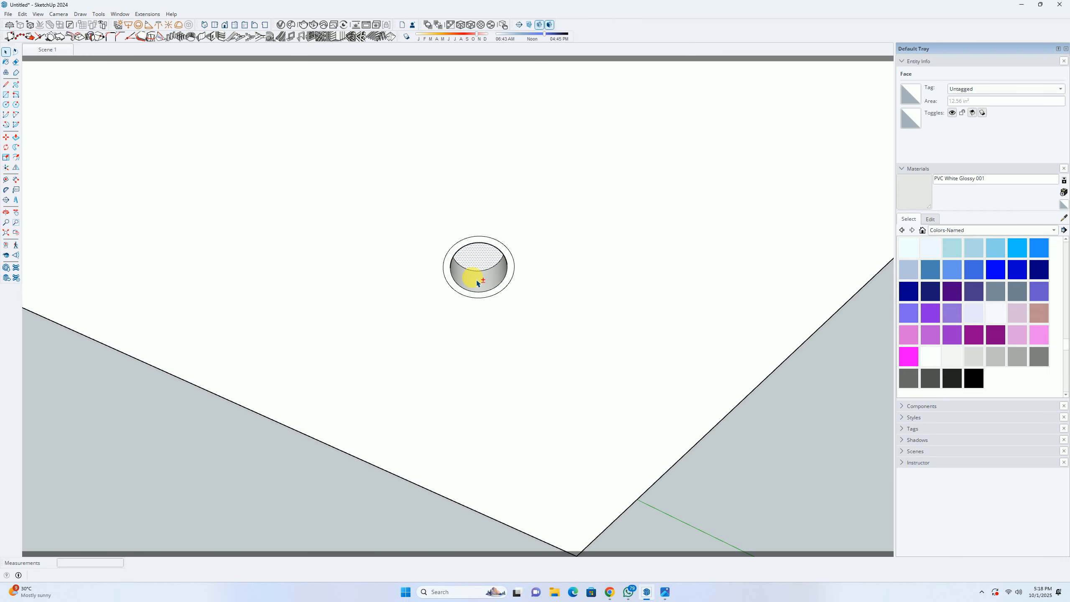
shift+click(477, 284)
Step: Copy the selected hole 11' along the ceiling strip, divide the spacing with /2 for a middle hole, and leave the group
scroll(478, 285, down, 7)
shift+middle_drag(479, 294, 498, 328)
key(m)
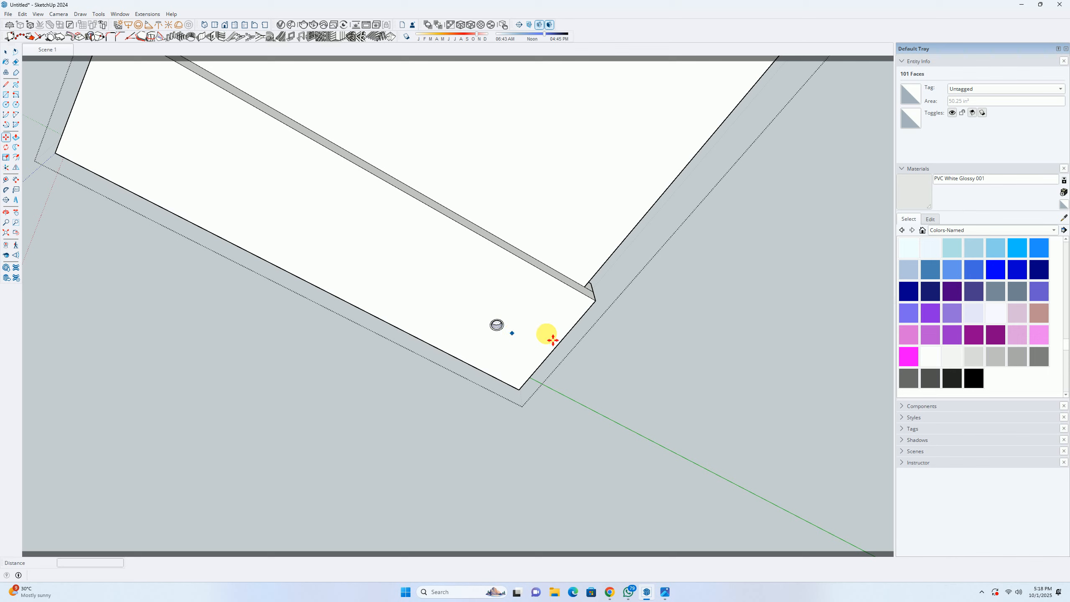
click(593, 300)
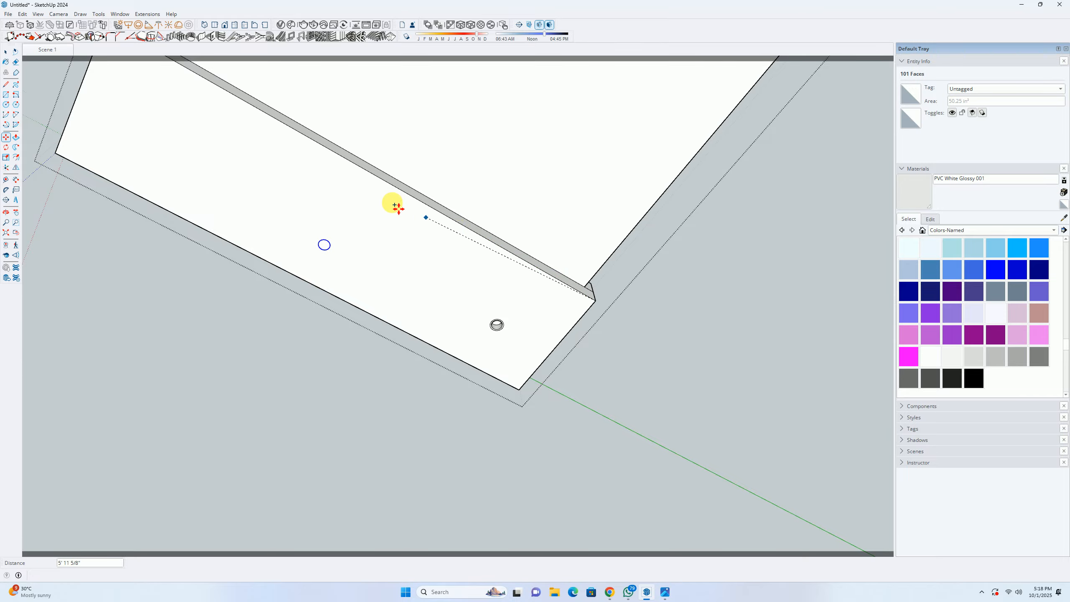
scroll(393, 213, down, 2)
shift+middle_drag(390, 217, 477, 328)
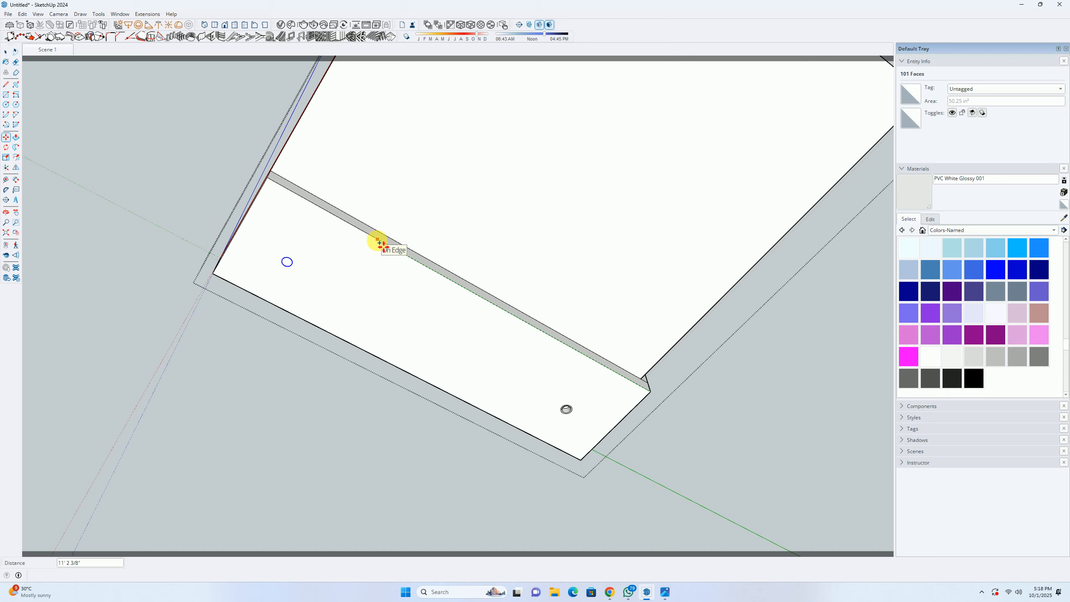
text(11')
key(Return)
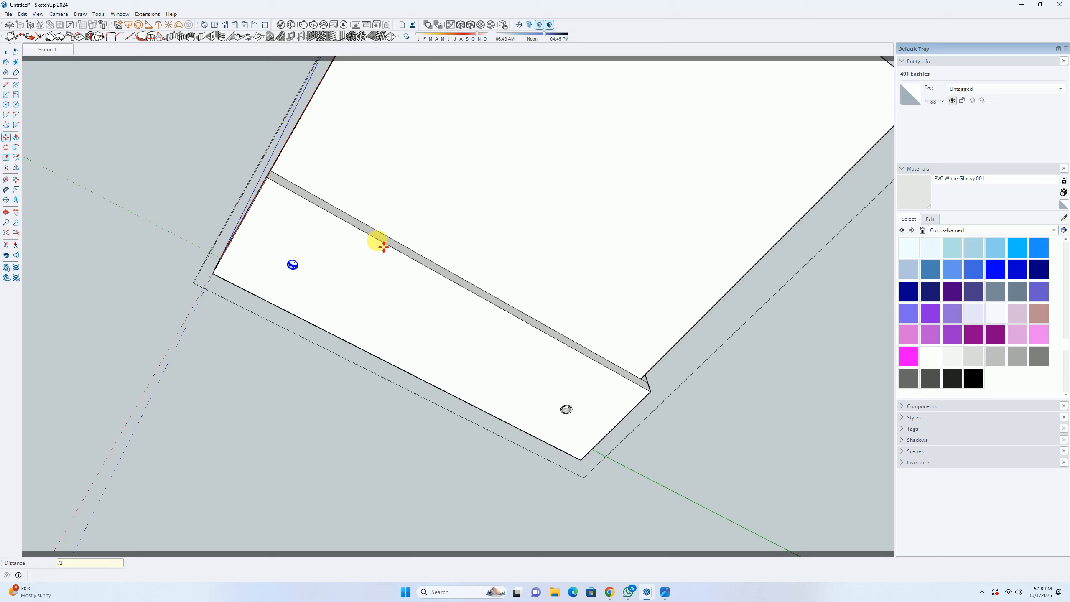
key(Return)
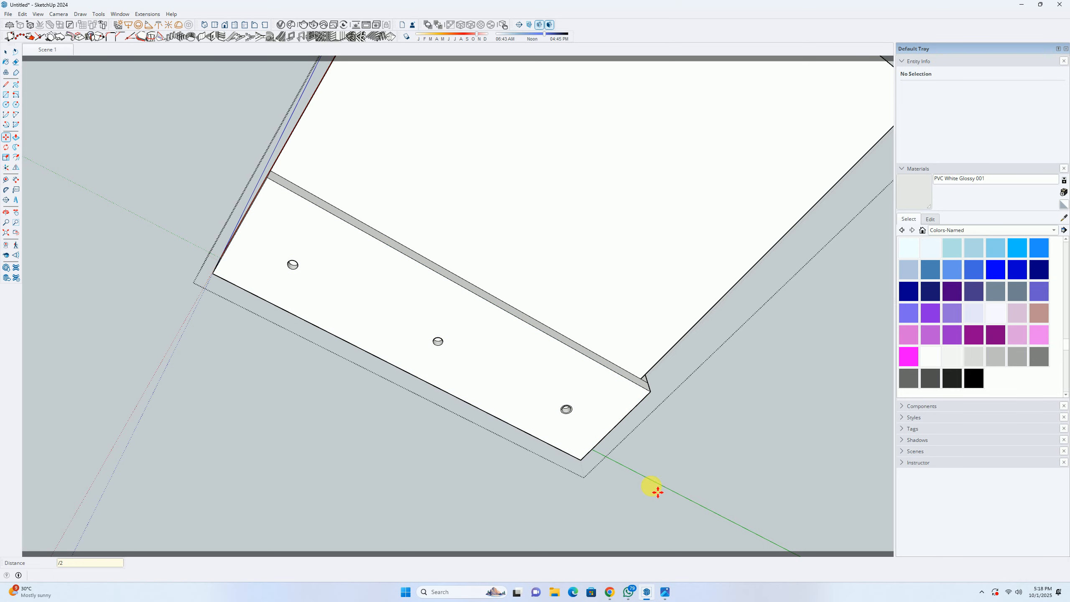
key(space)
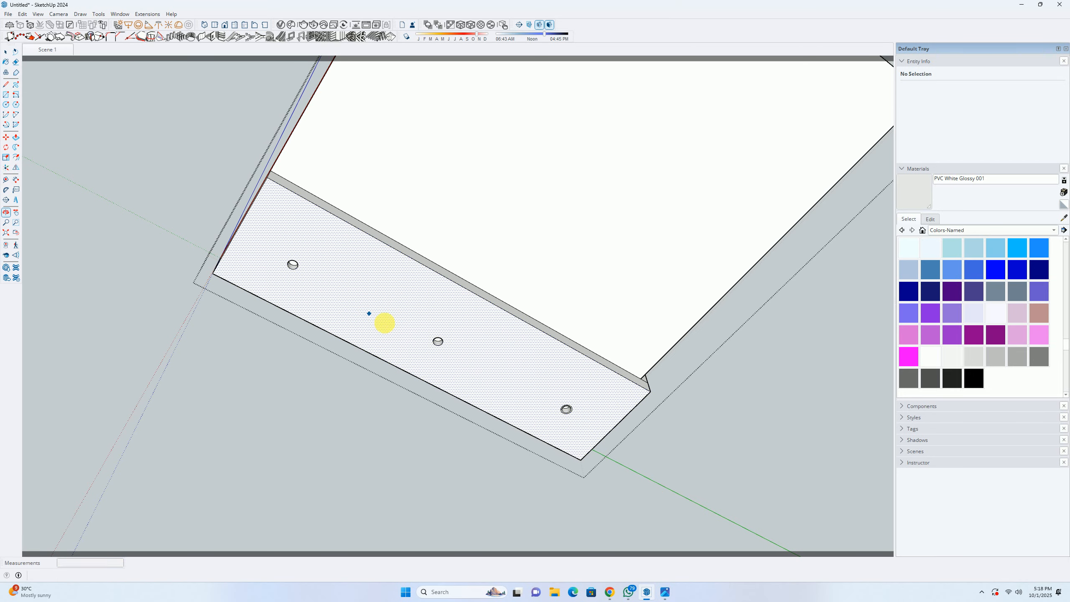
middle_drag(387, 325, 447, 322)
key(Escape)
scroll(413, 253, up, 2)
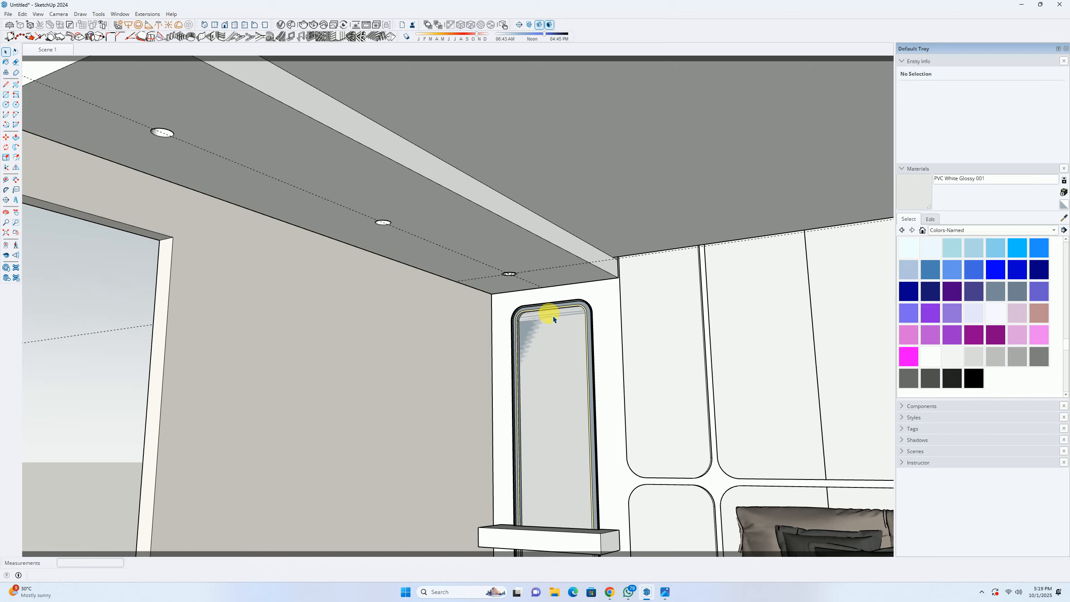
Step: Select the corner Light component and copy it along the lowered ceiling into the far hole
scroll(554, 318, up, 2)
scroll(498, 264, up, 4)
scroll(502, 267, up, 1)
key(m)
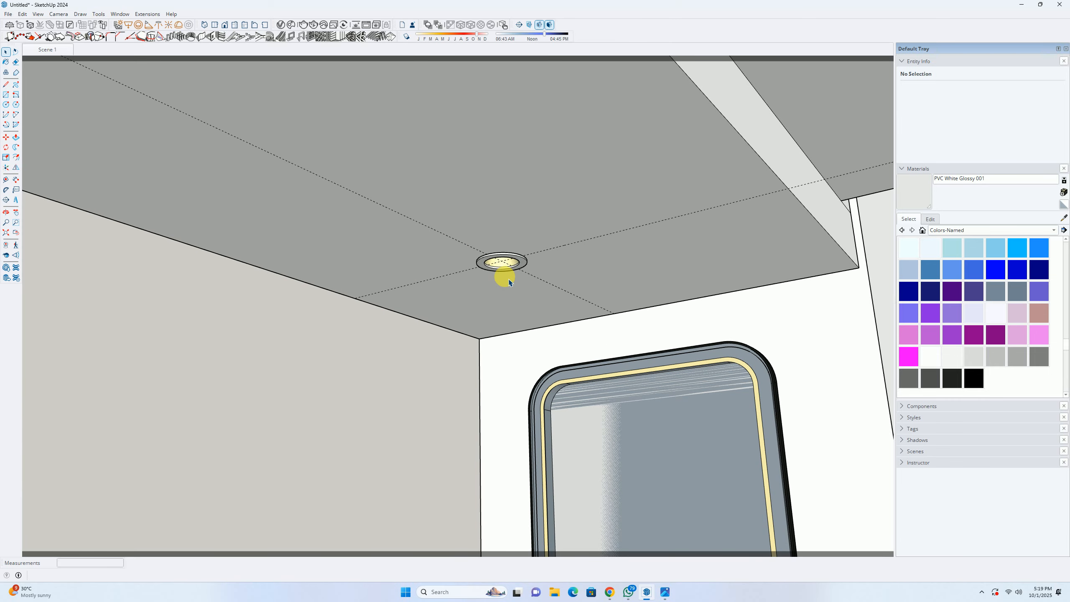
middle_drag(446, 263, 540, 321)
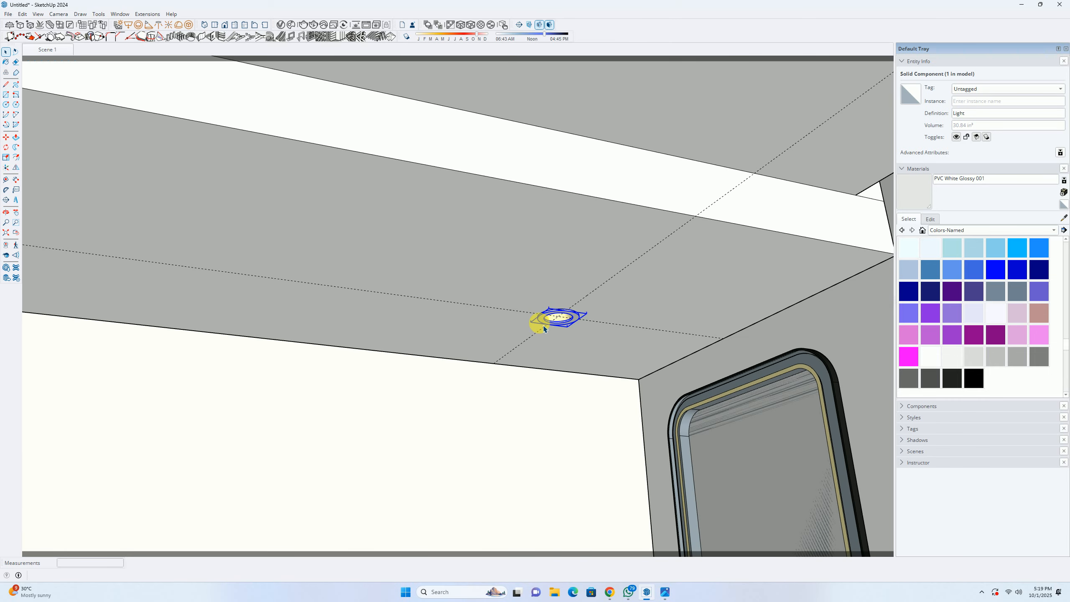
click(695, 217)
click(642, 207)
scroll(649, 219, down, 10)
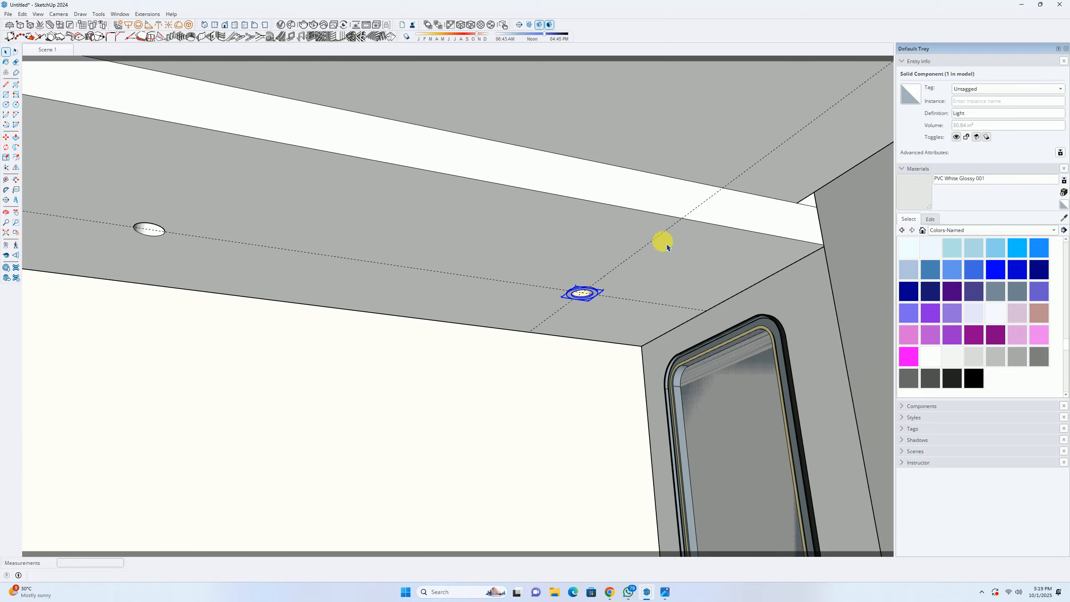
key(space)
scroll(538, 311, up, 6)
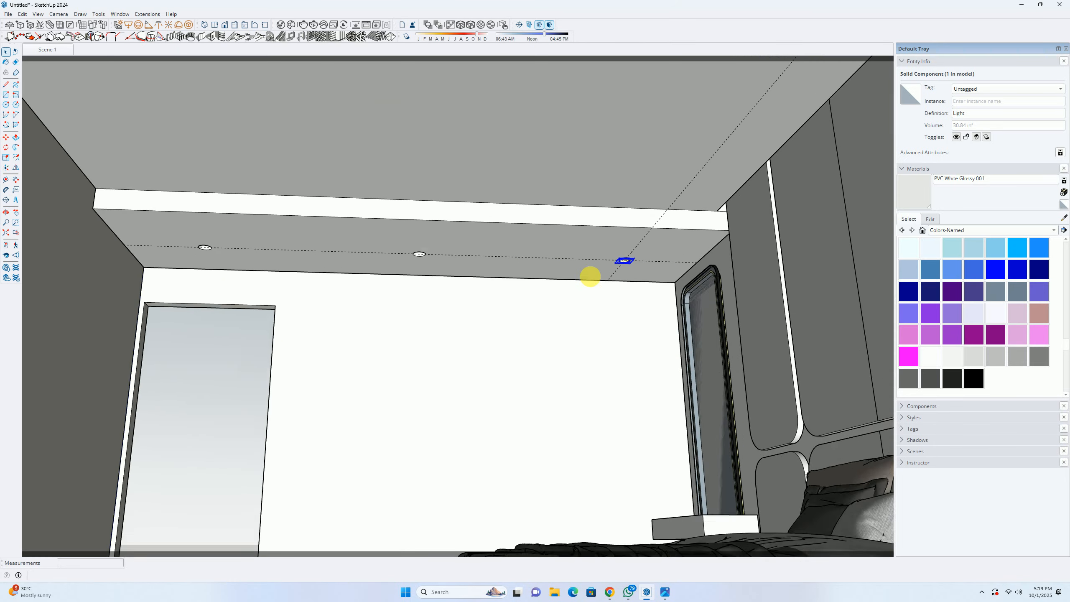
key(m)
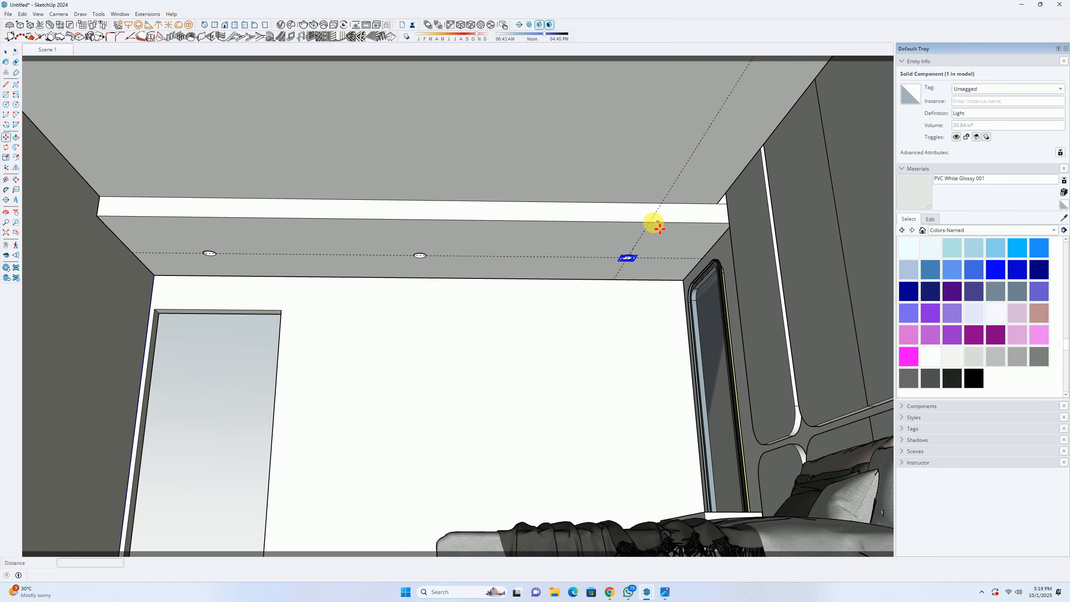
click(651, 222)
key(ctrl)
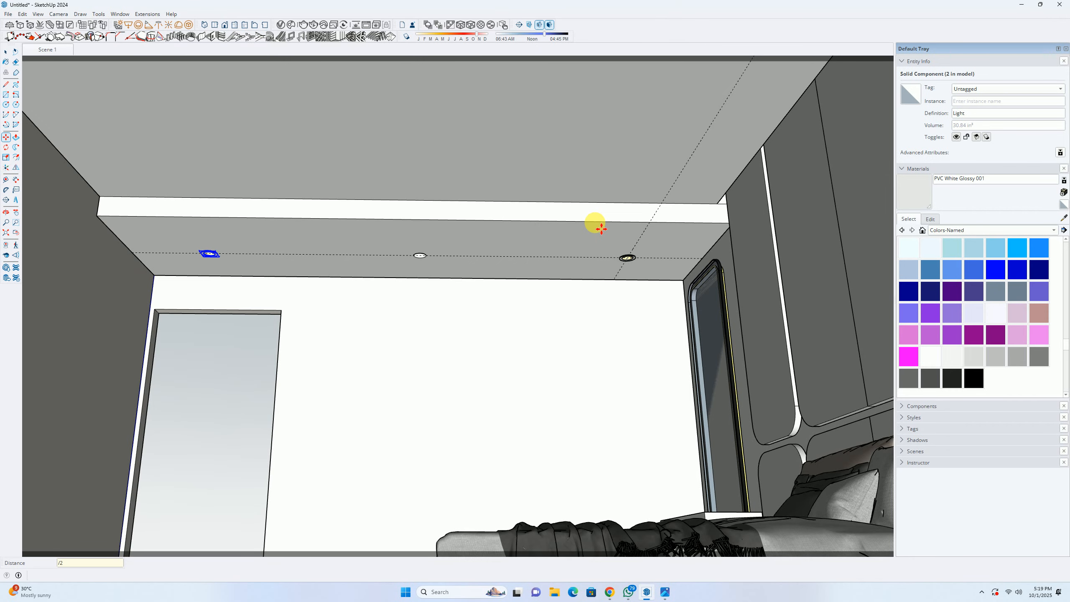
key(Return)
key(space)
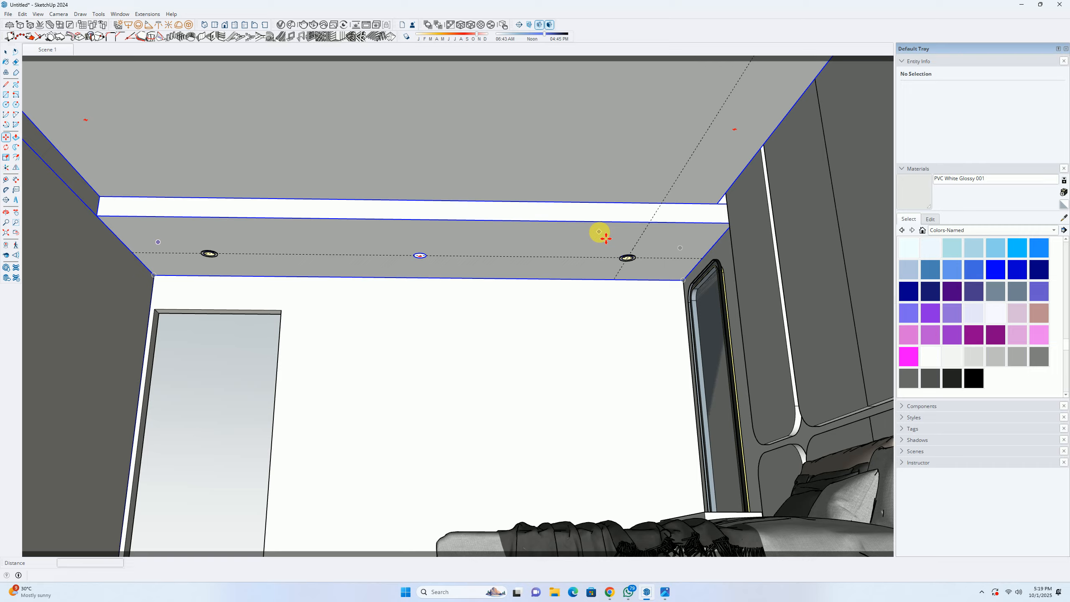
Step: Copy the corner Light component 5'6 along the lowered ceiling into the middle hole
click(634, 264)
key(m)
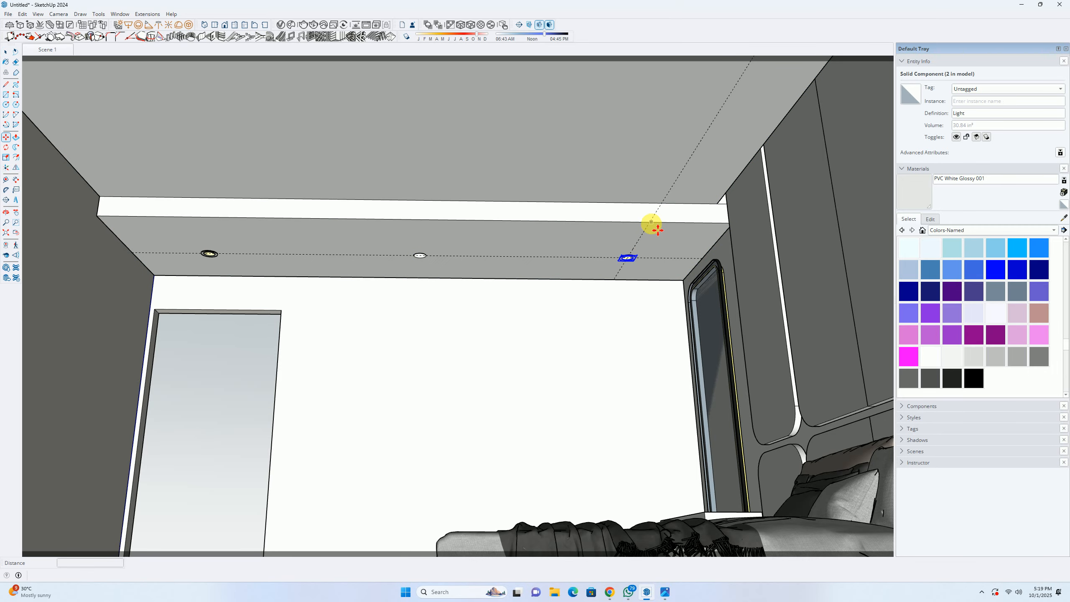
click(657, 230)
key(ctrl)
text(5'6)
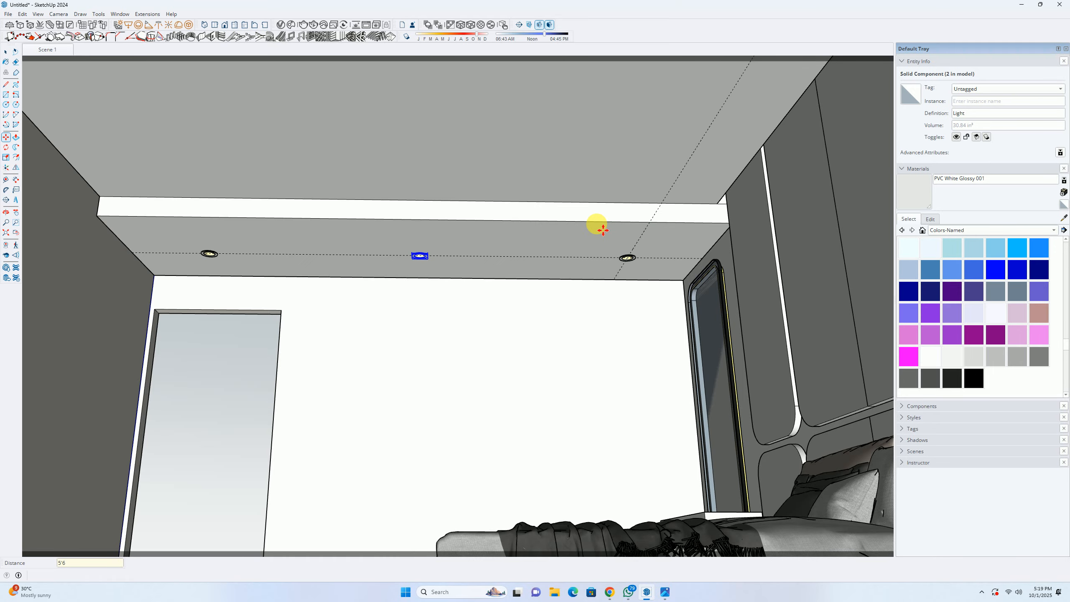
key(Return)
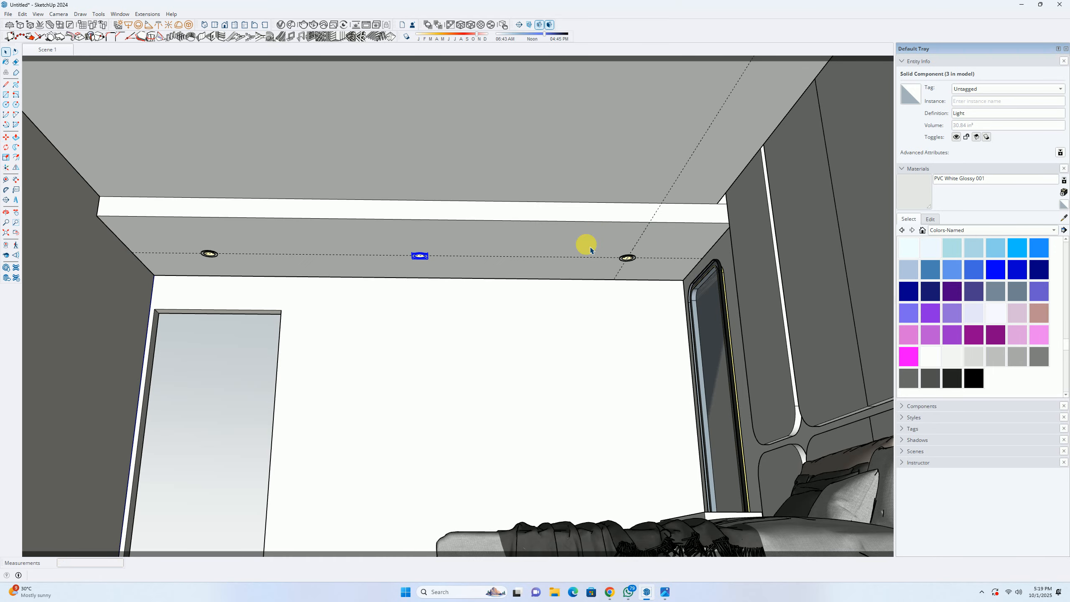
key(space)
click(218, 365)
Step: Delete all construction guides from the model
scroll(382, 287, up, 3)
middle_drag(387, 289, 507, 351)
scroll(759, 274, up, 5)
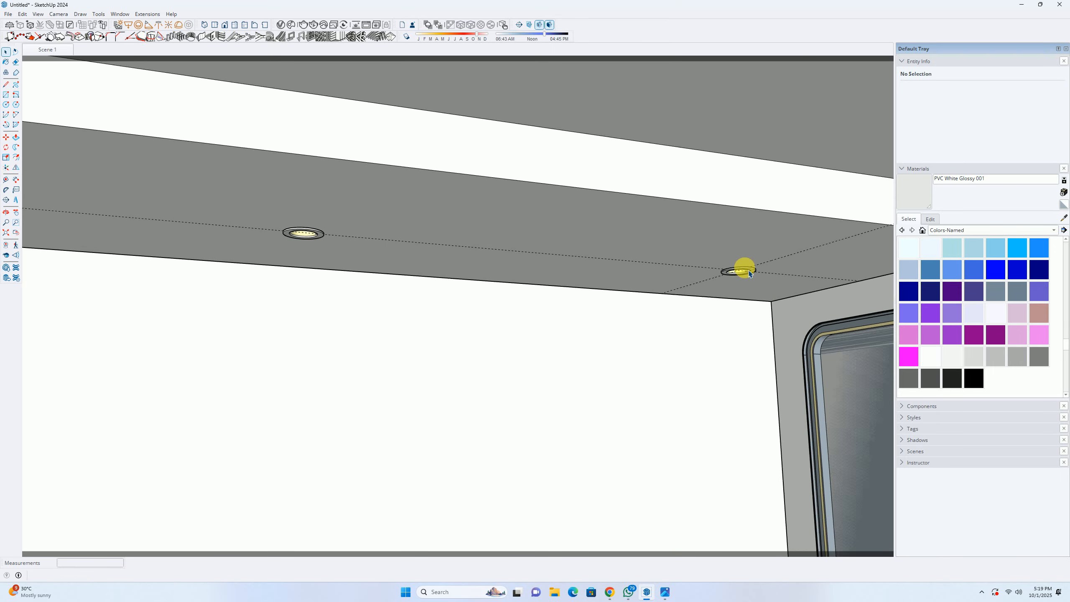
click(21, 14)
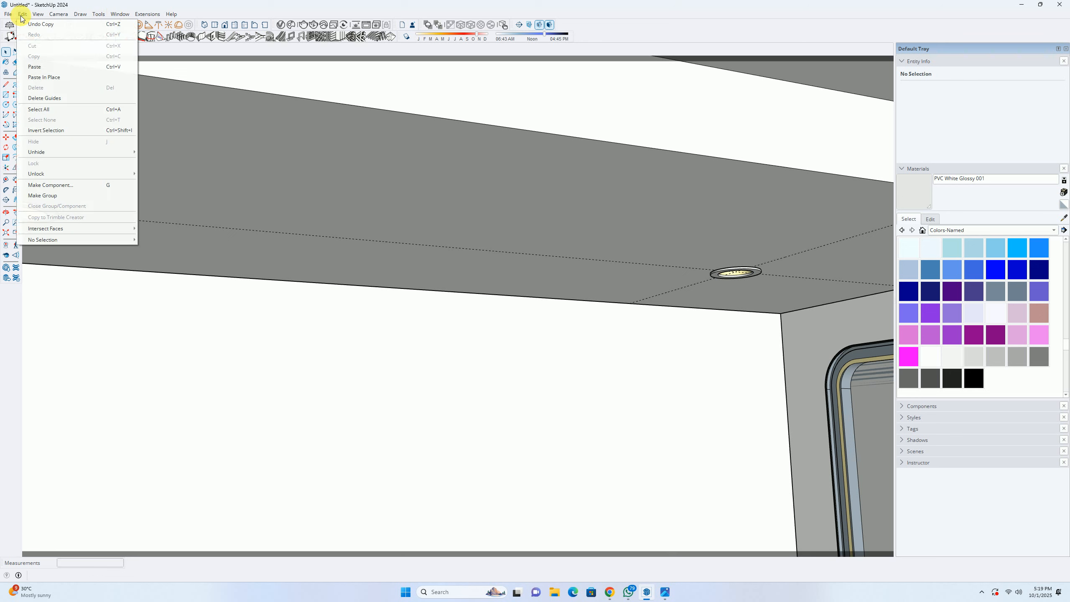
click(42, 99)
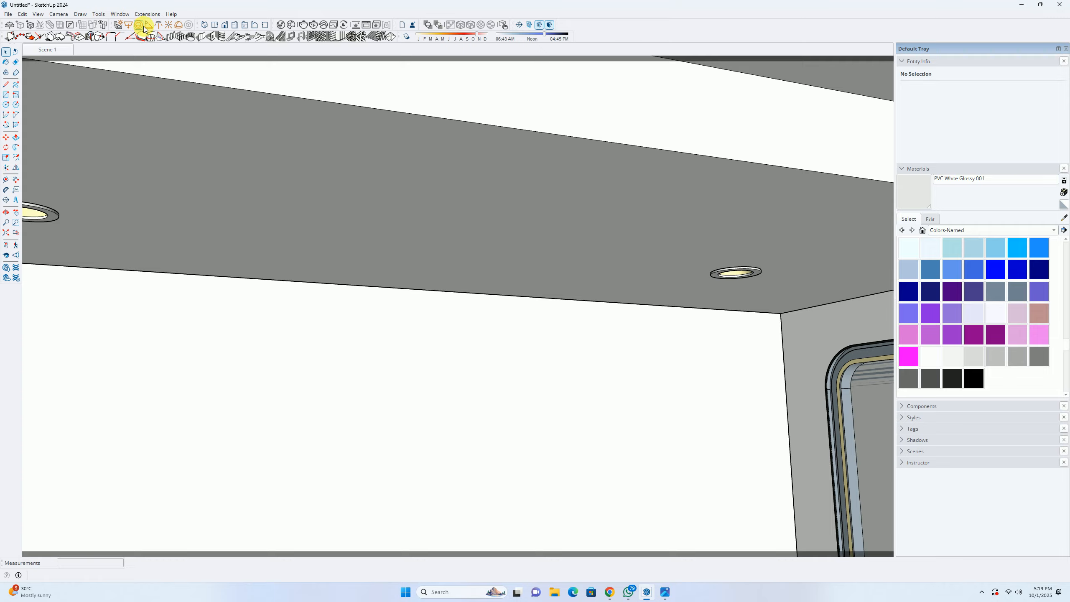
Step: Try to place a V-Ray IES light with soft-display.ies from the ies-lights-pack folder at the center of the corner light's opening
click(162, 26)
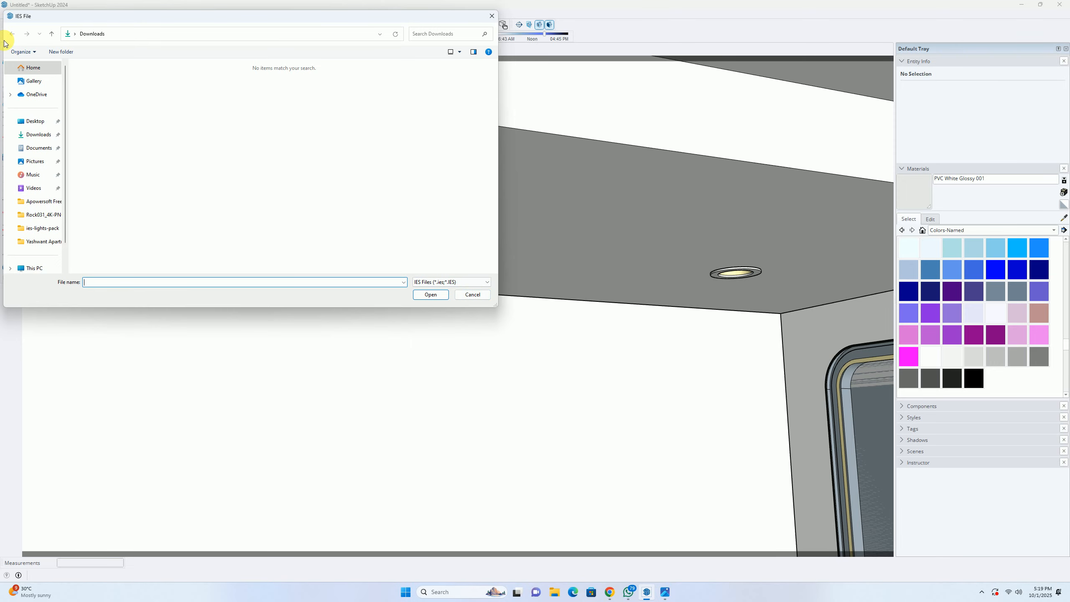
scroll(34, 225, down, 1)
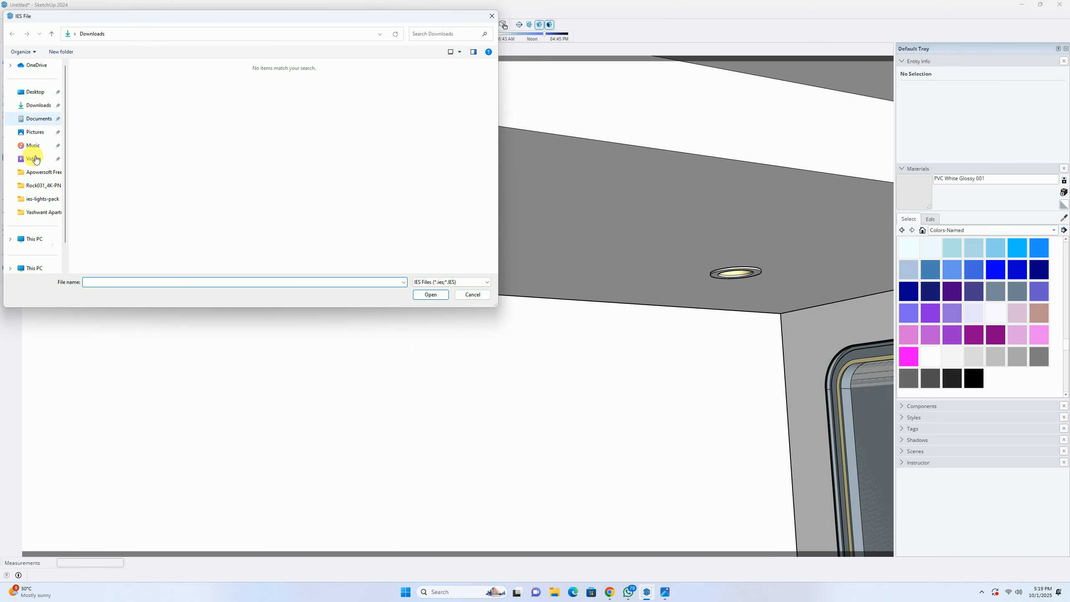
click(42, 199)
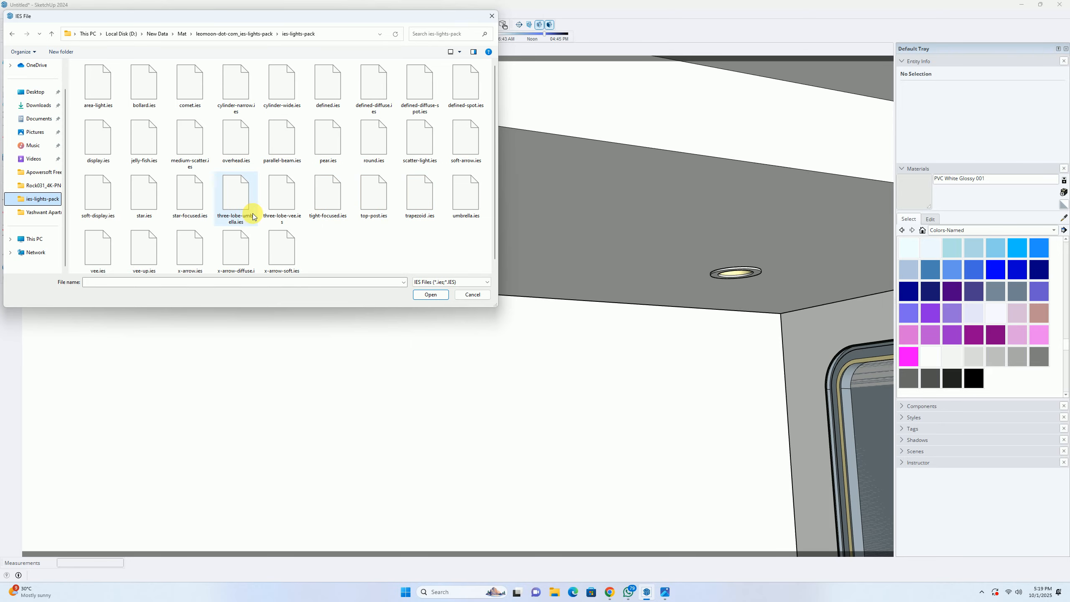
click(98, 197)
click(429, 294)
scroll(718, 255, up, 8)
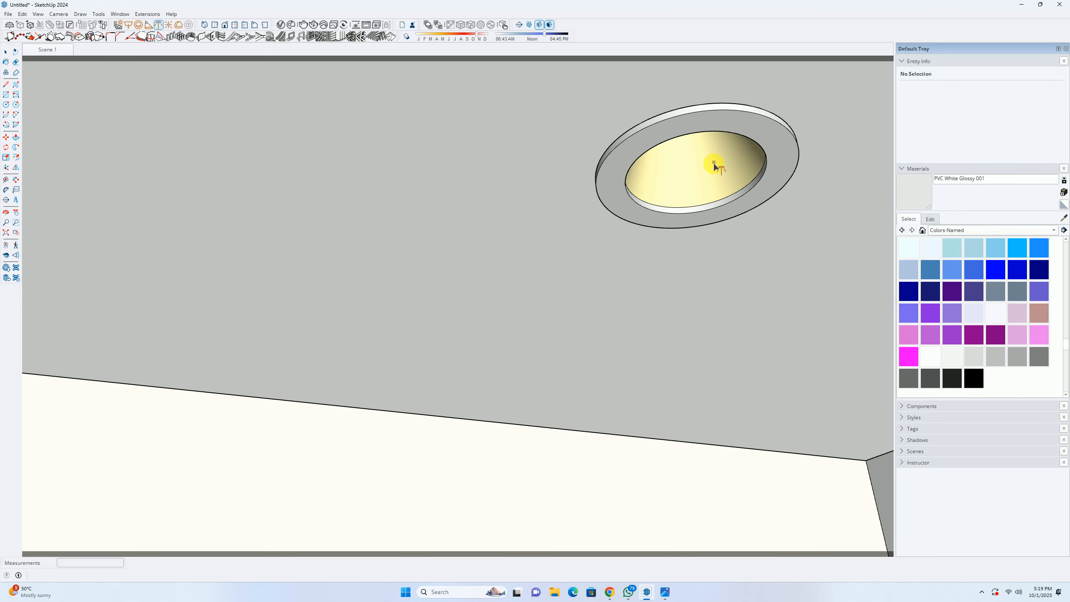
middle_drag(715, 166, 700, 183)
scroll(692, 242, up, 3)
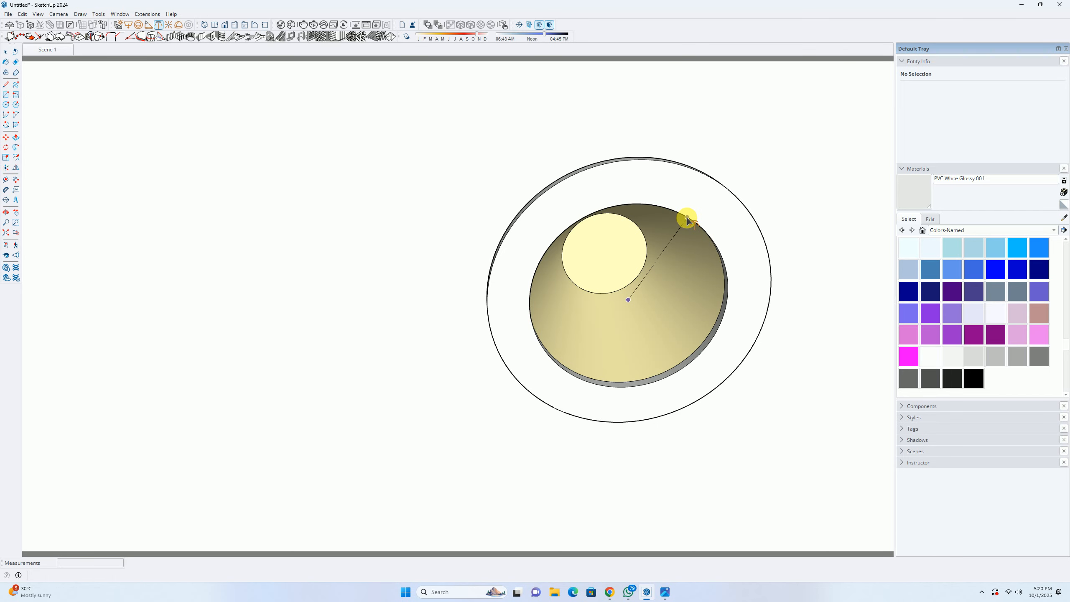
click(628, 298)
scroll(674, 379, down, 3)
key(space)
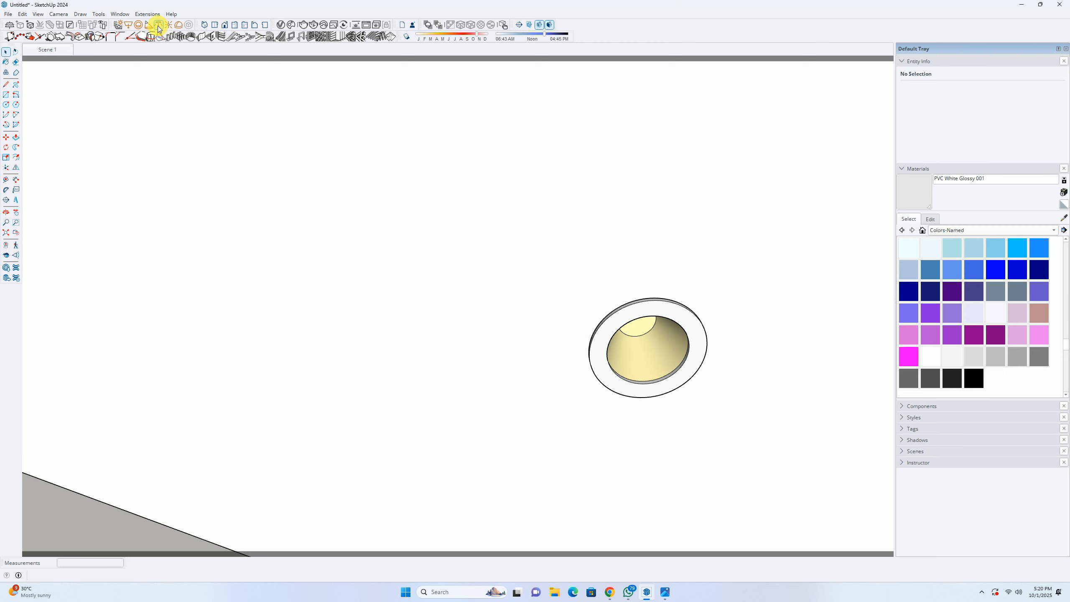
Step: Open the corner spotlight component for editing and load soft-display.ies for a new V-Ray IES light
scroll(592, 294, down, 4)
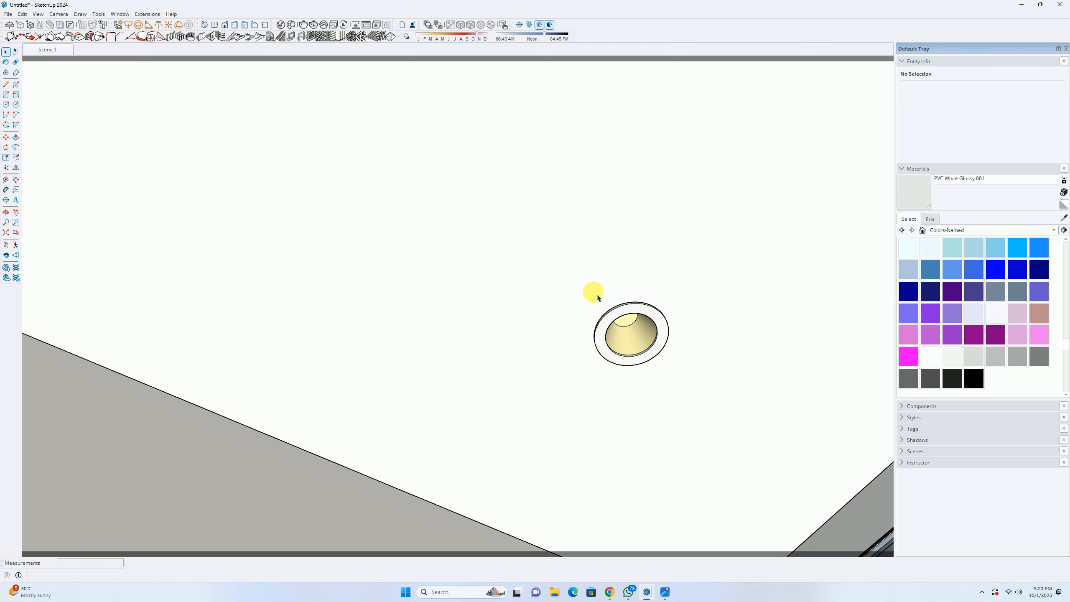
double_click(643, 320)
scroll(636, 315, down, 1)
middle_drag(636, 315, 546, 313)
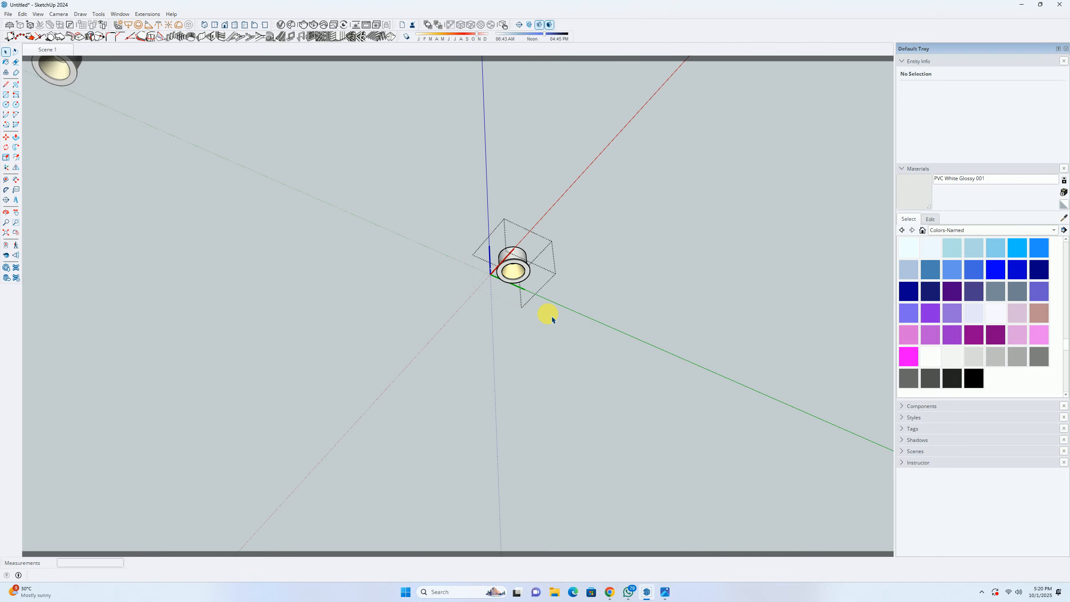
click(160, 25)
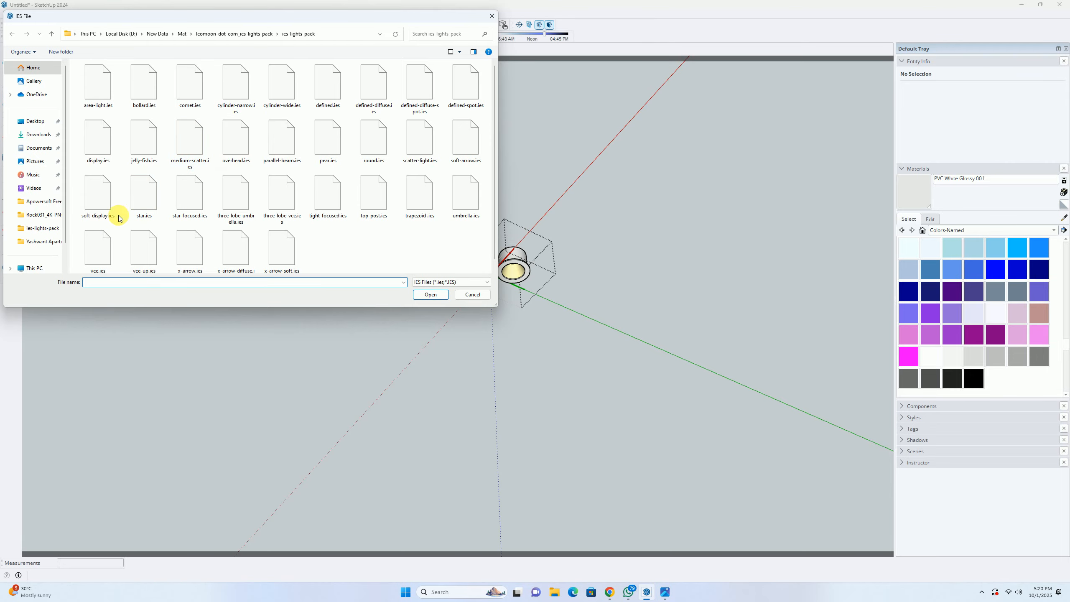
click(90, 207)
click(434, 295)
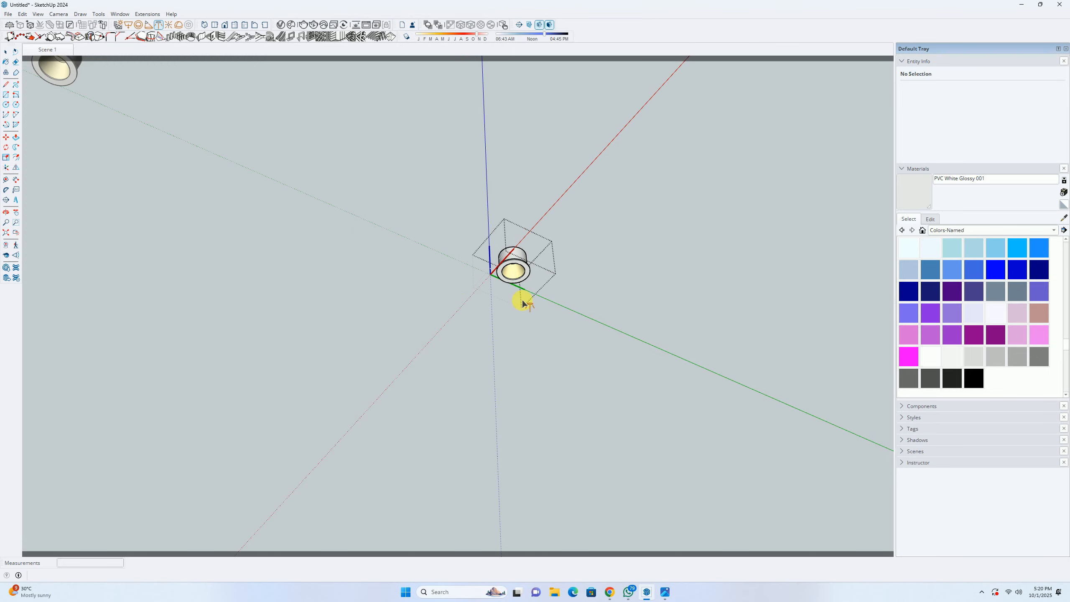
Step: Place the IES light at the center of the spotlight's opening and return to the Scene 1 view
scroll(522, 304, up, 4)
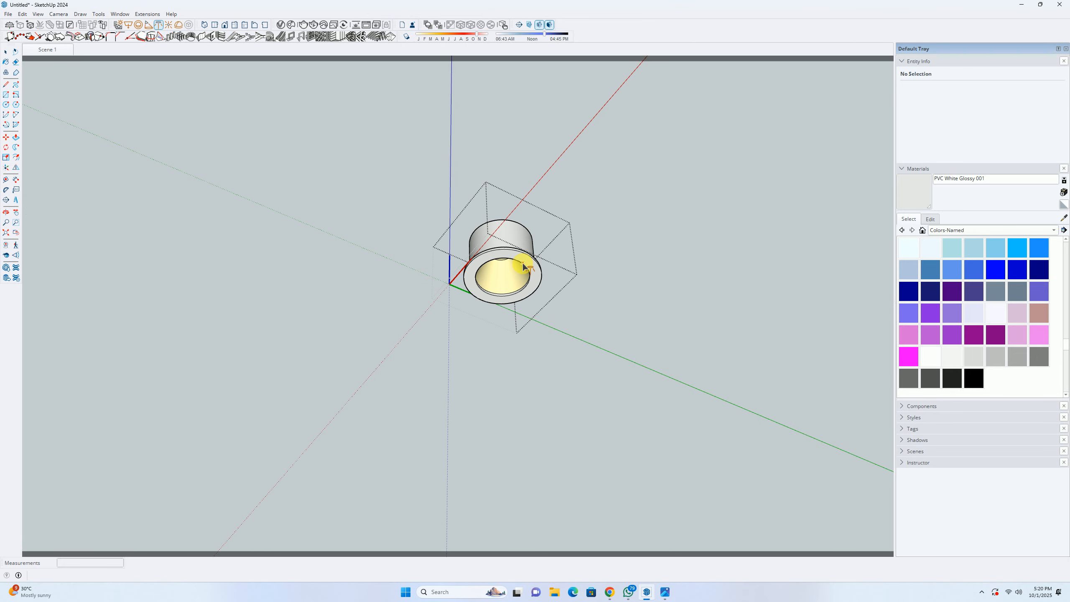
scroll(495, 280, up, 3)
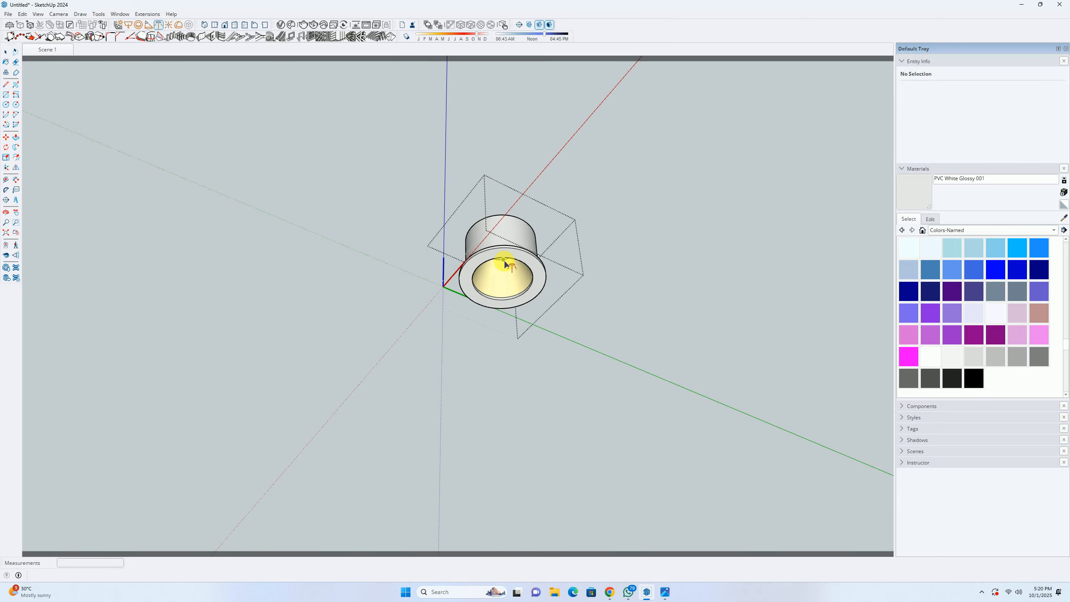
click(500, 288)
scroll(513, 293, down, 8)
middle_drag(513, 294, 526, 371)
scroll(525, 366, down, 1)
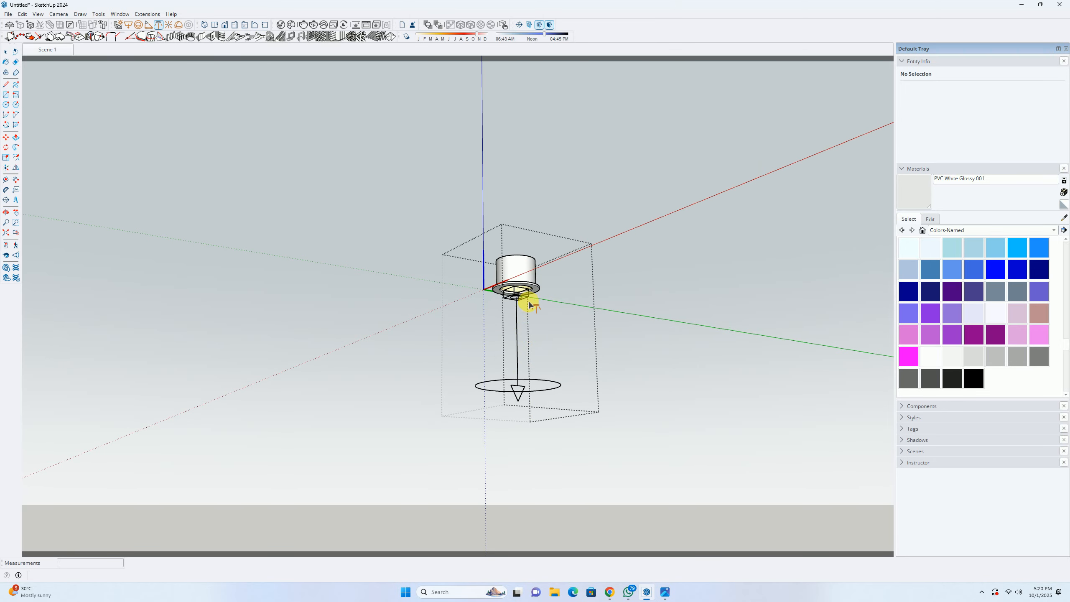
key(space)
key(Escape)
scroll(529, 302, down, 3)
middle_drag(523, 297, 407, 263)
click(46, 50)
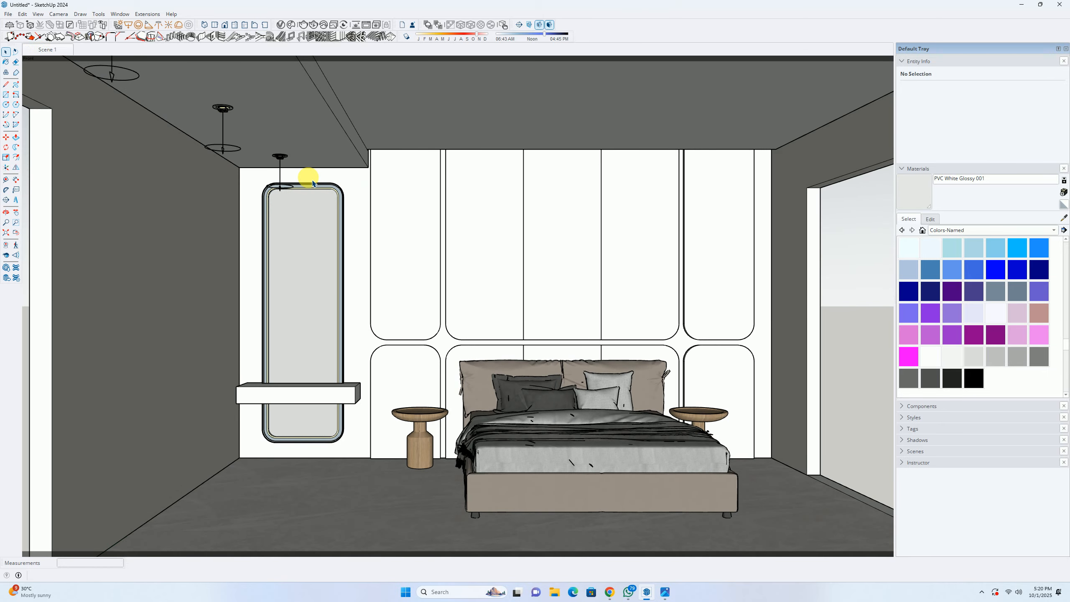
Step: Set the IES light's intensity to 70000 lm in the V-Ray Asset Editor
click(281, 26)
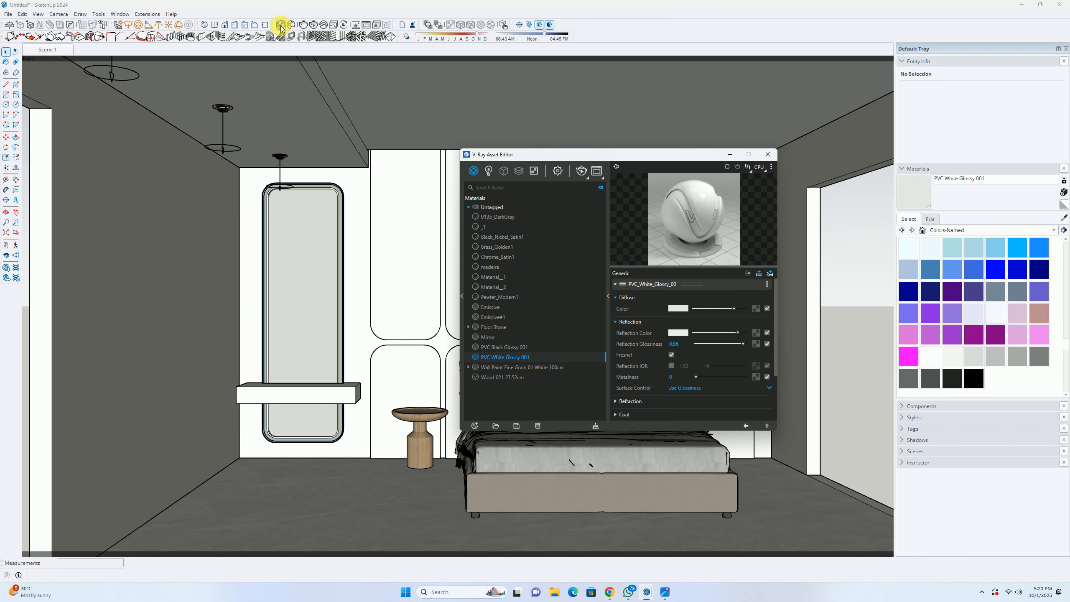
click(489, 171)
click(490, 216)
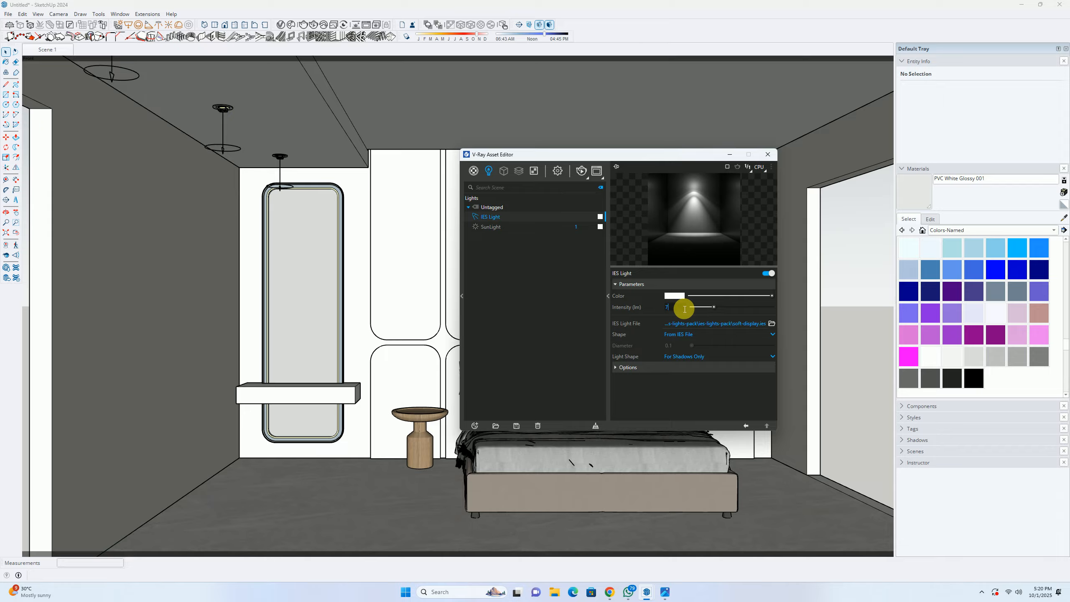
key(Return)
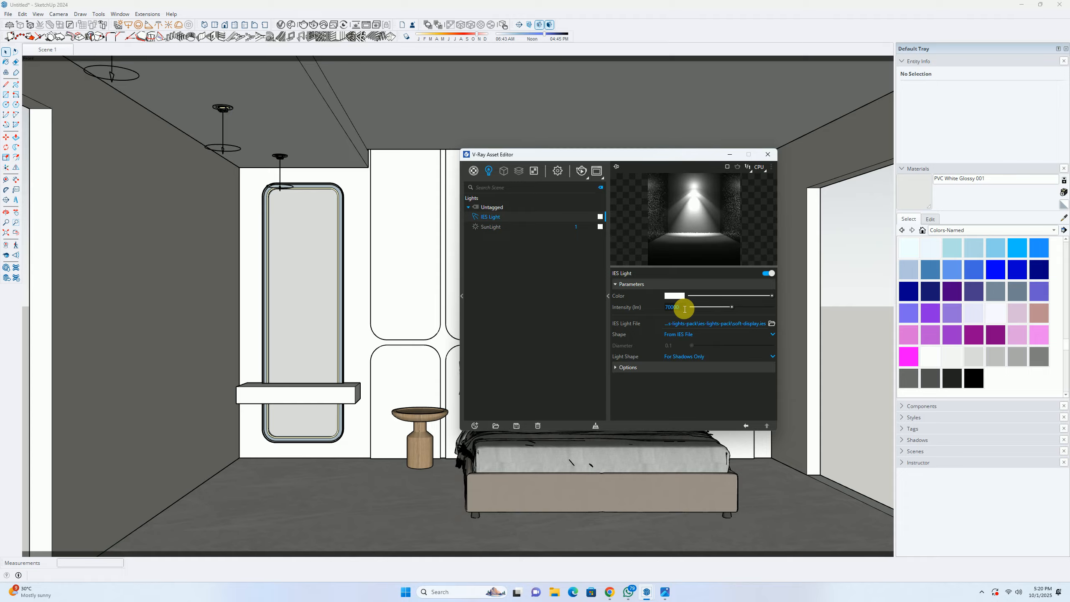
Step: Set the IES light's color to a pale warm yellow and close the V-Ray Asset Editor
click(675, 295)
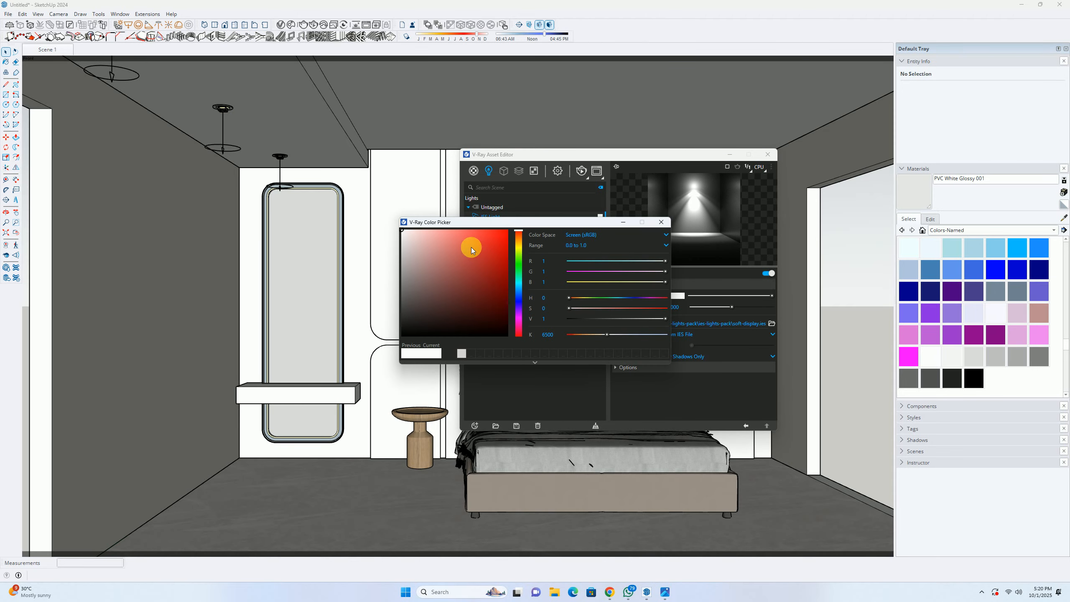
click(518, 247)
click(413, 232)
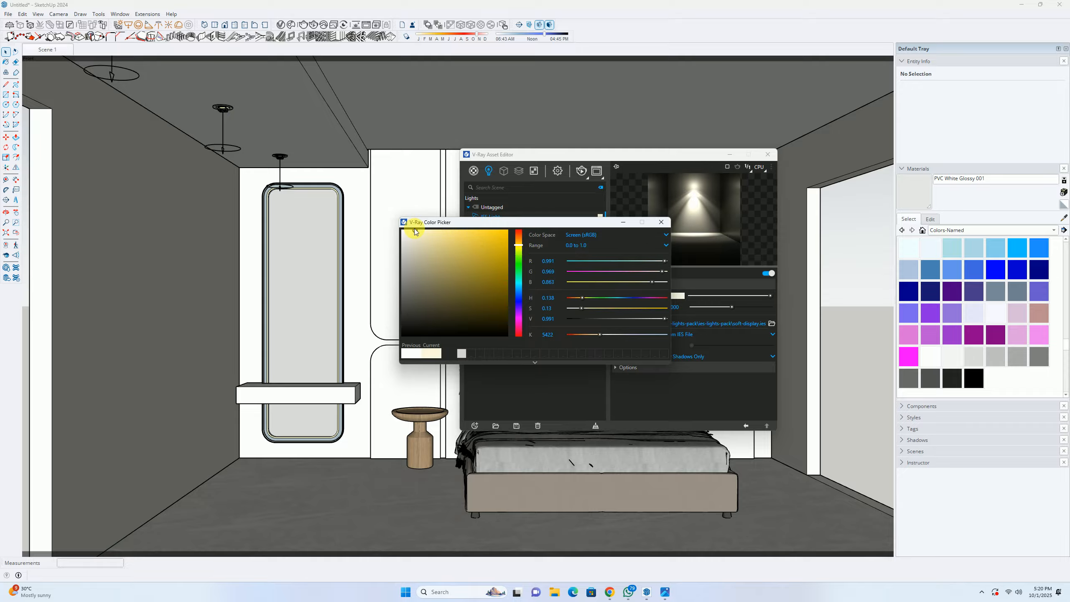
click(415, 232)
click(661, 222)
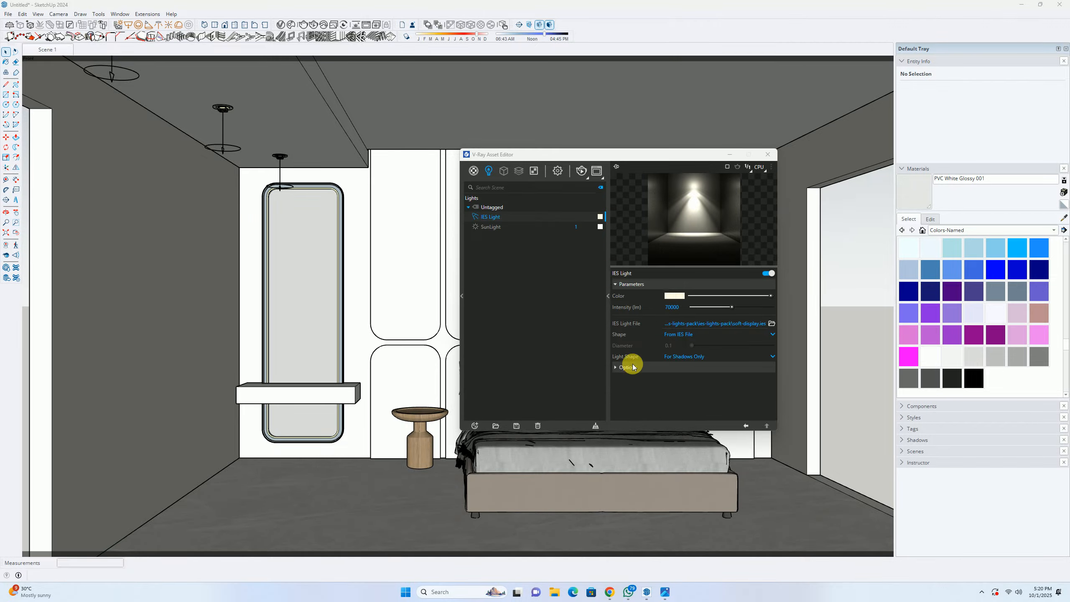
click(767, 155)
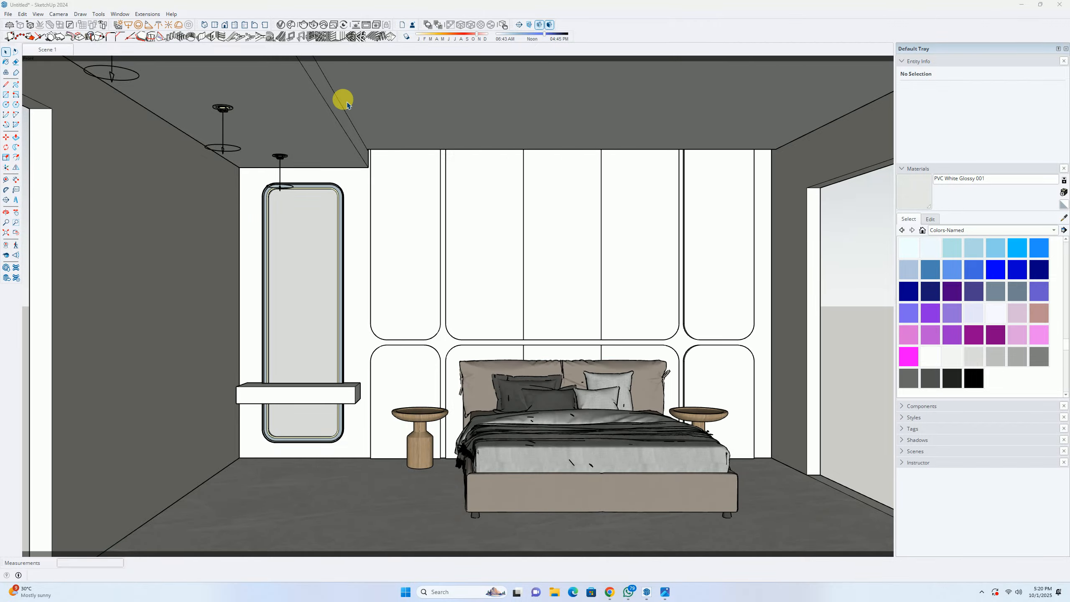
Step: Render the Scene 1 view with V-Ray and turn off the SunLight
click(315, 26)
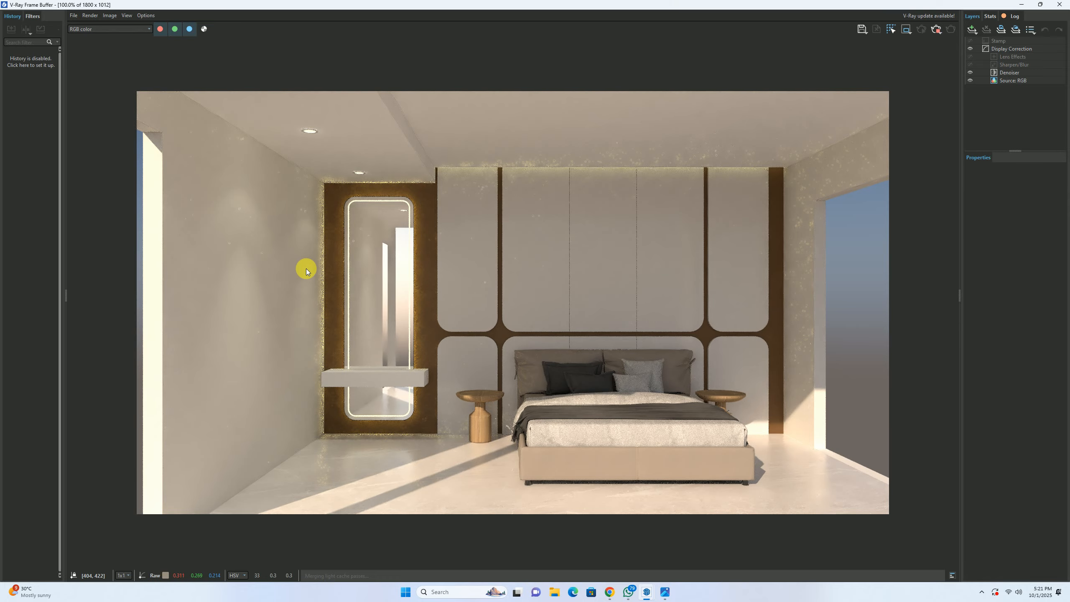
click(1060, 4)
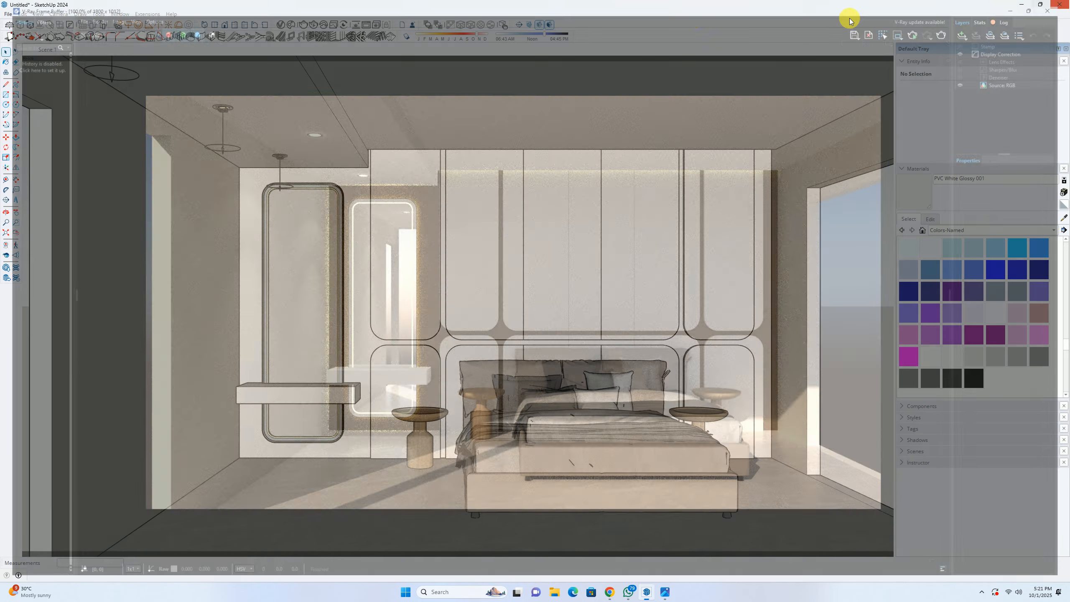
click(283, 25)
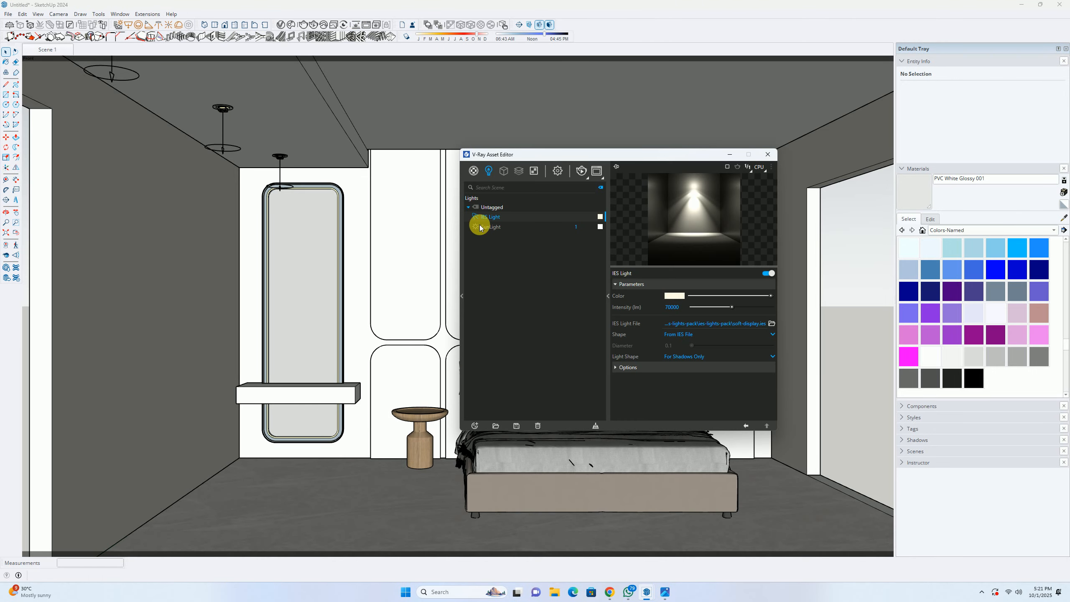
click(768, 154)
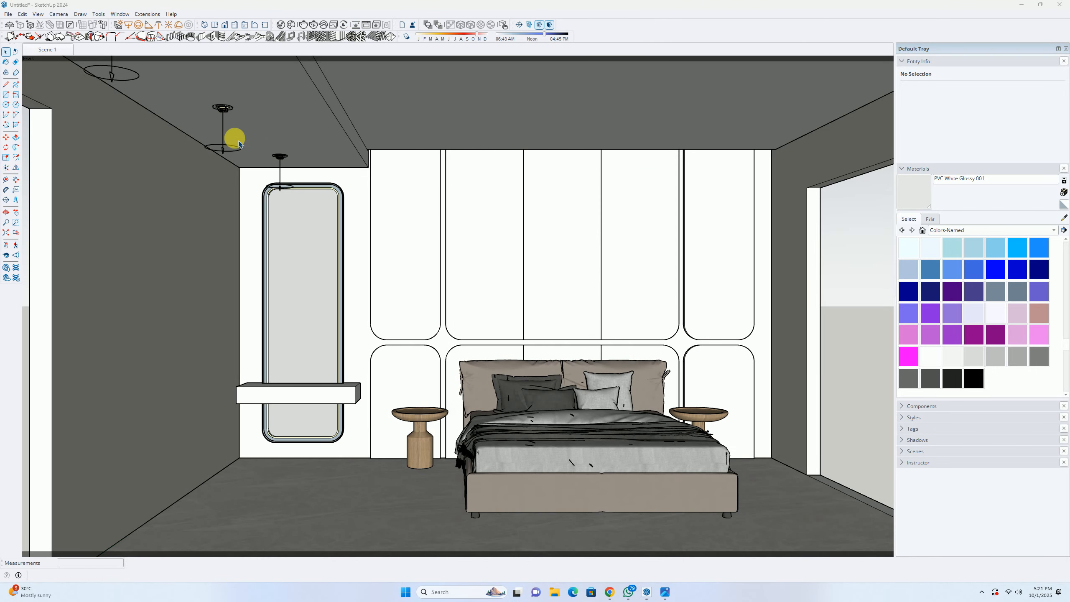
Step: Render the bedroom without sunlight and examine the ceiling spotlights up close
click(316, 25)
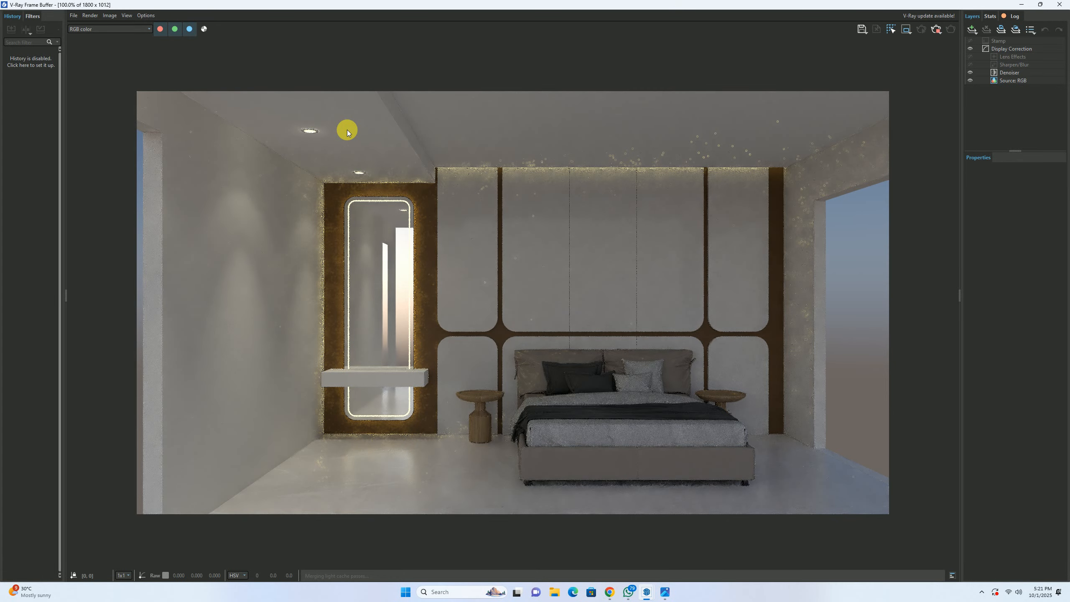
scroll(323, 131, up, 2)
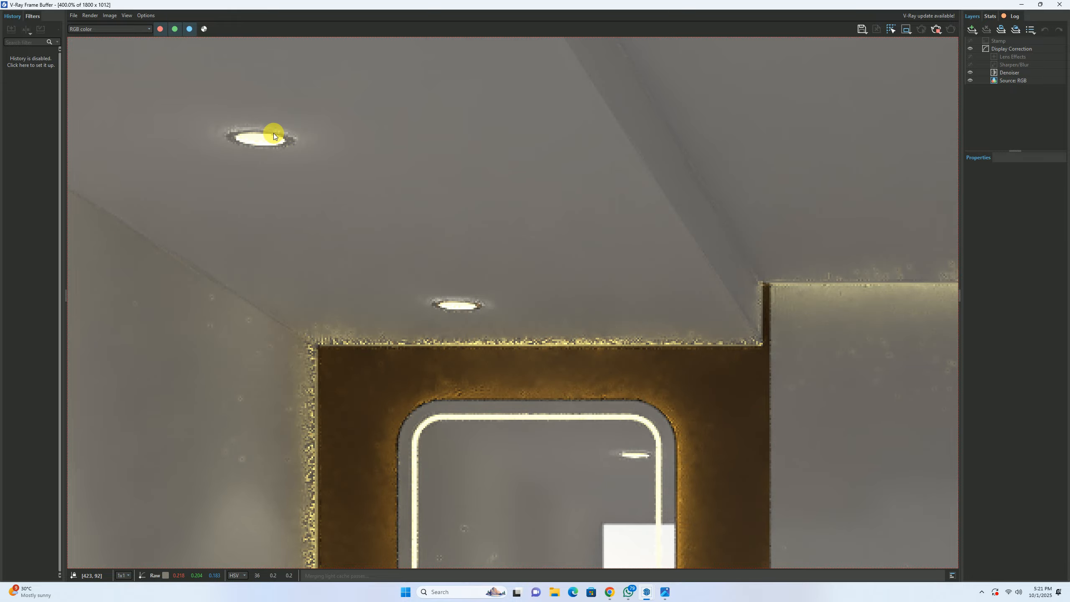
scroll(279, 131, down, 1)
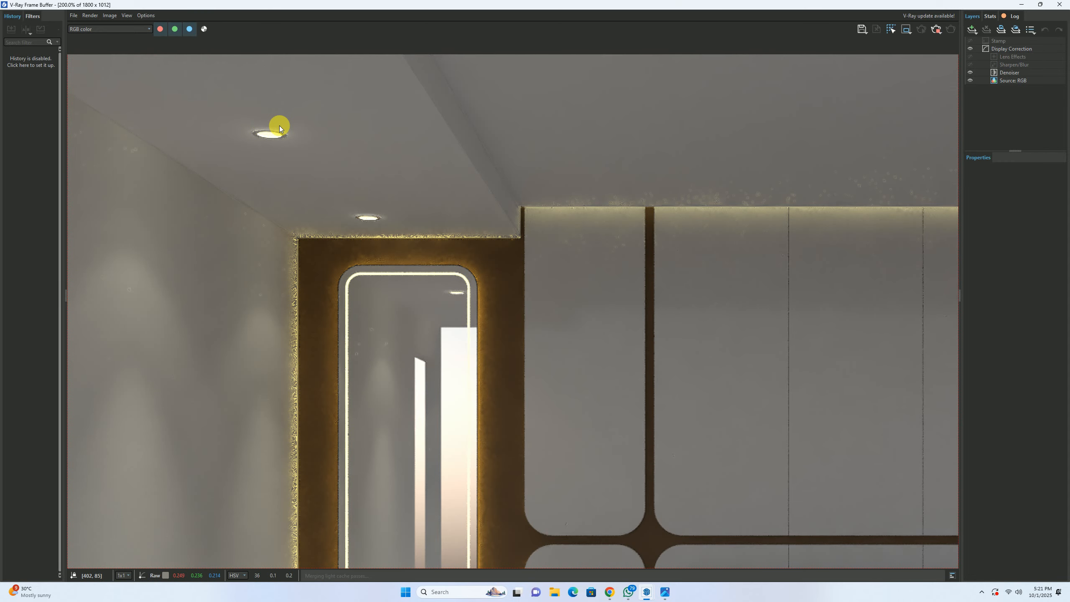
click(1060, 4)
Step: Move the IES light inside the corner spotlight component 4" down along the blue axis
double_click(280, 156)
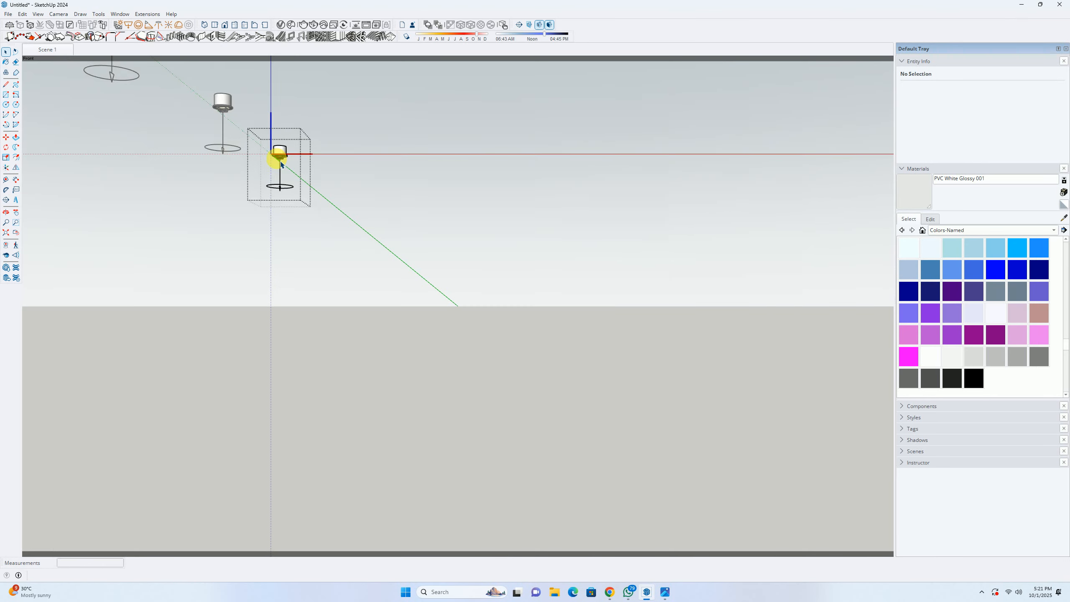
scroll(286, 162, up, 2)
click(285, 170)
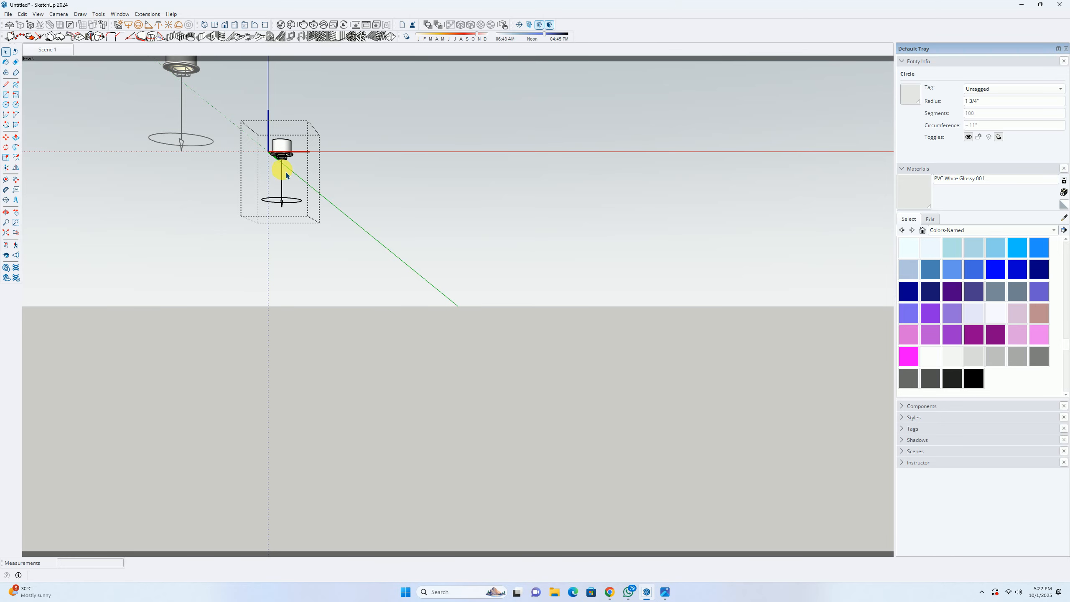
click(287, 174)
click(320, 206)
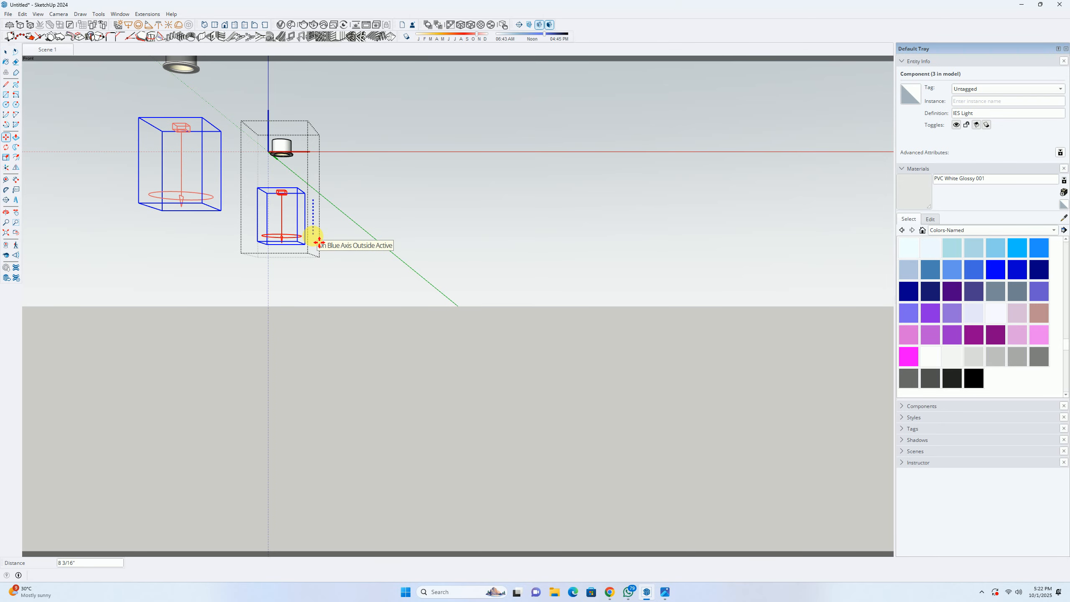
text(4)
key(Return)
key(space)
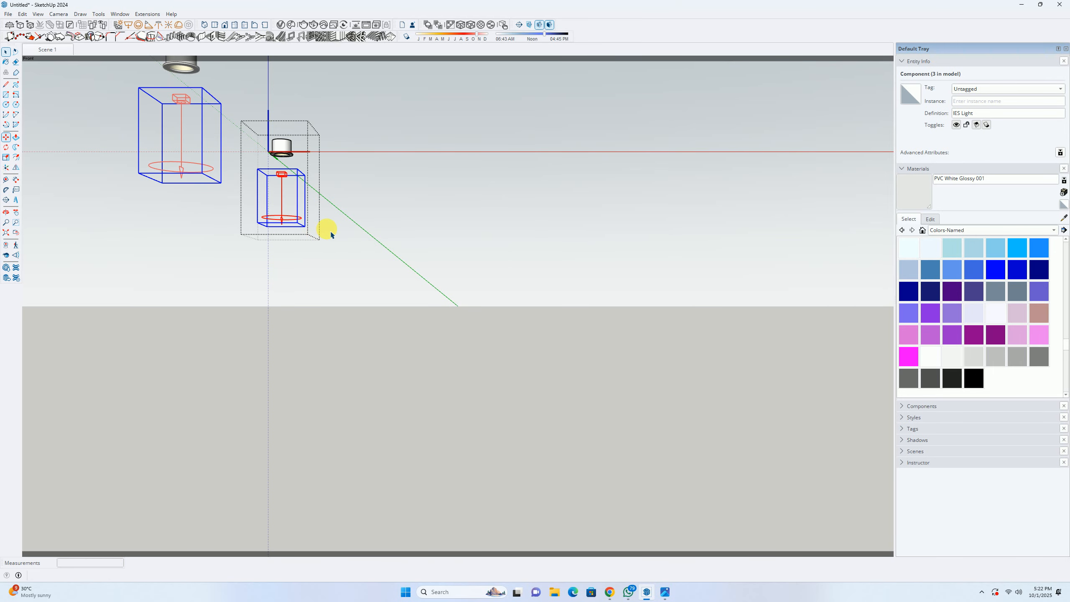
click(355, 222)
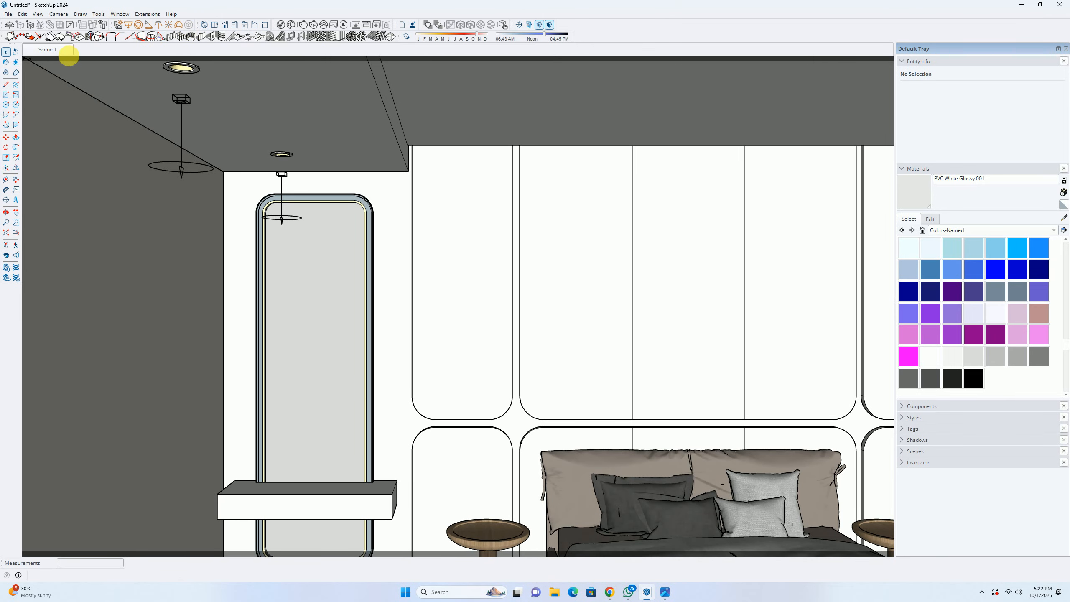
Step: Render the Scene 1 view to check the lowered IES lights, and stop the render
click(58, 50)
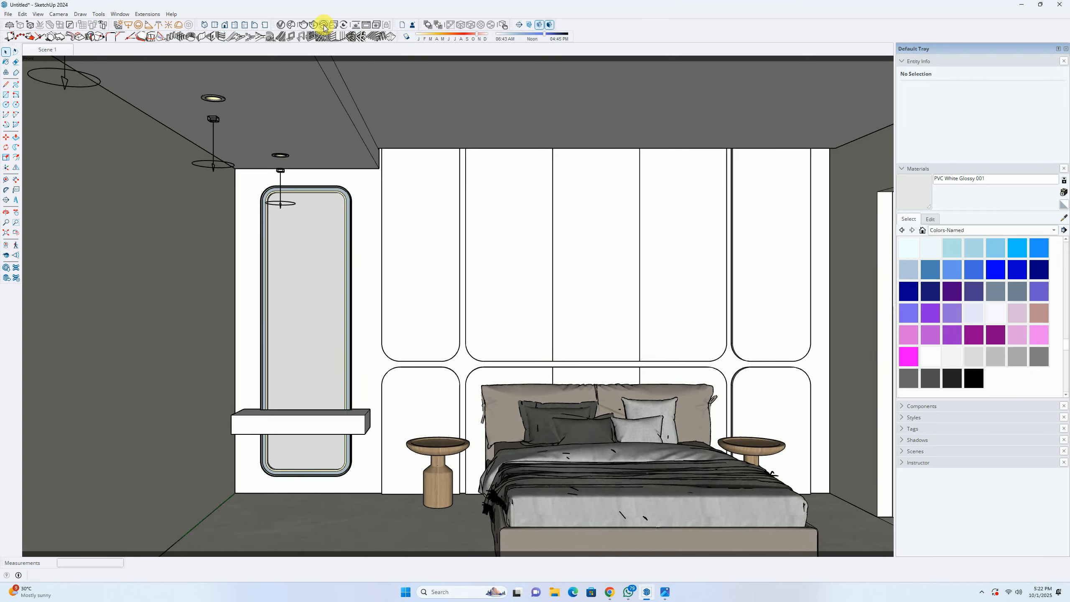
click(315, 26)
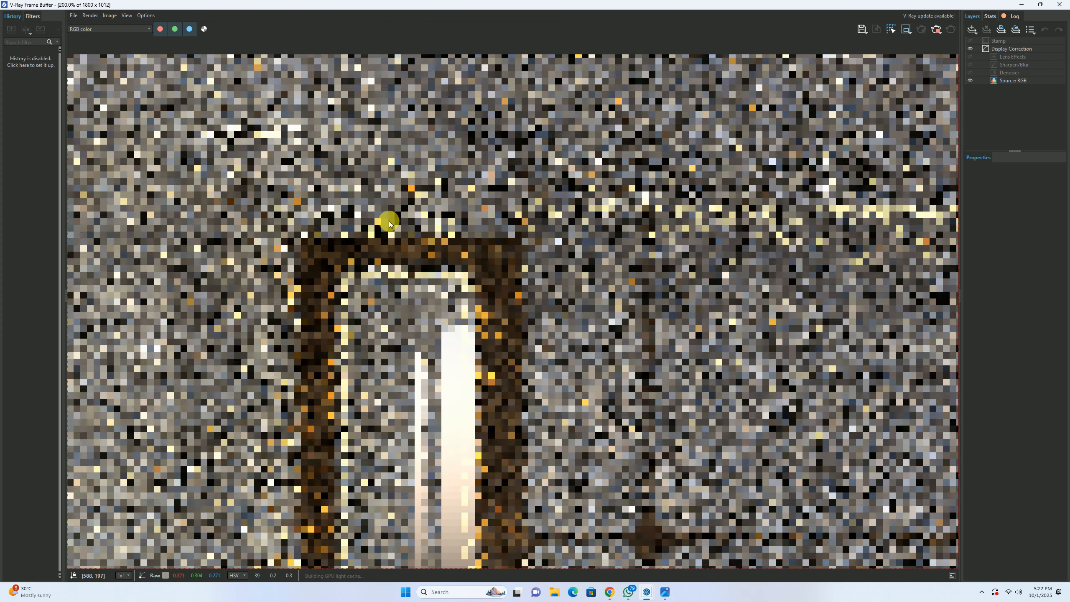
scroll(388, 221, down, 2)
scroll(437, 226, up, 1)
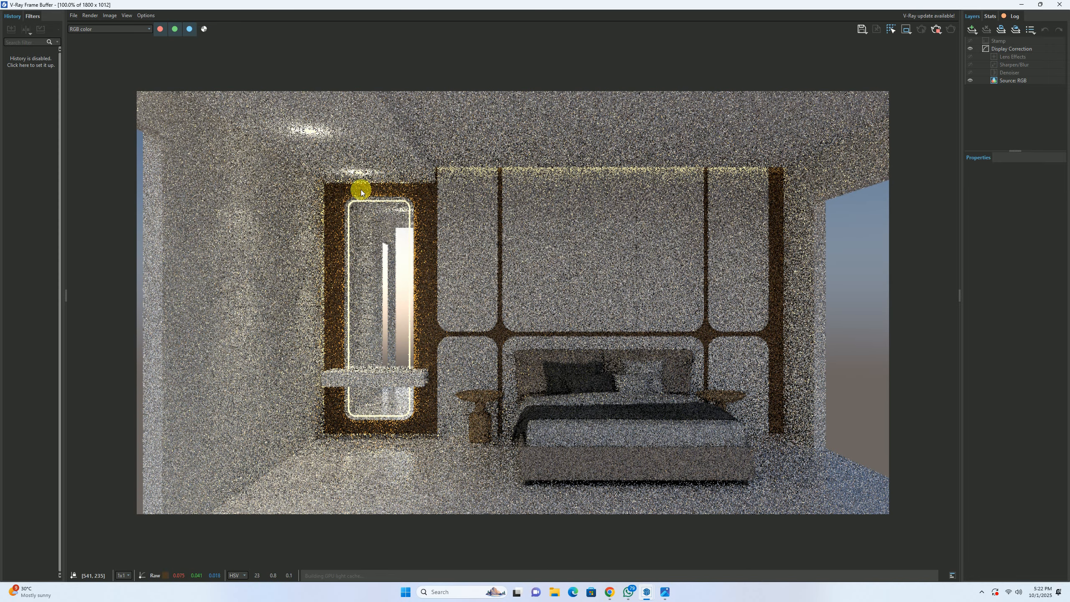
click(940, 28)
click(1060, 4)
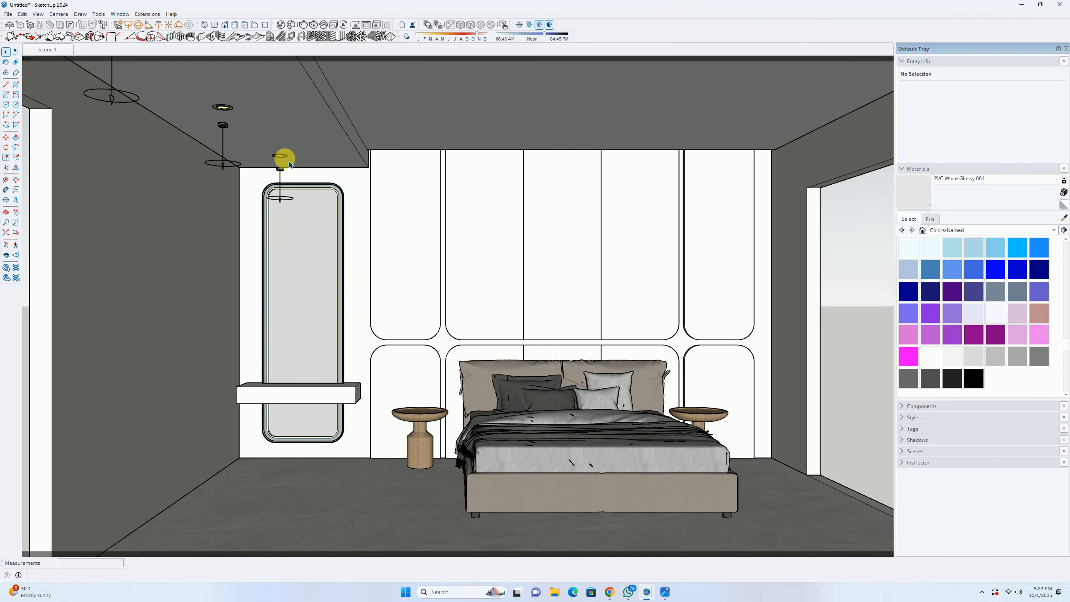
Step: Move the IES light inside the corner spotlight component 5" up along the blue axis
double_click(283, 173)
click(281, 174)
key(m)
click(352, 277)
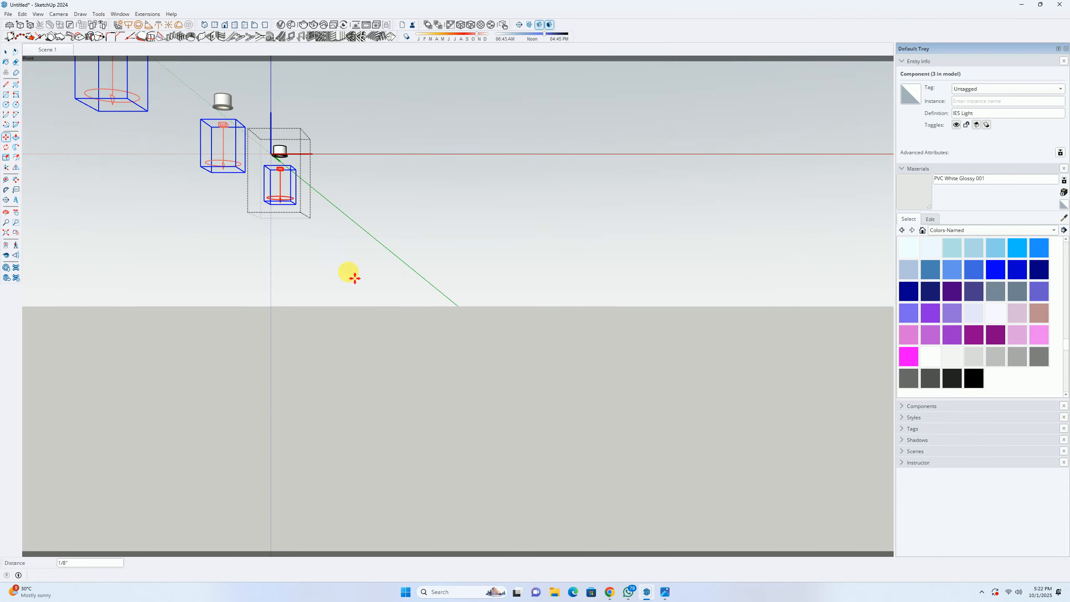
text(5)
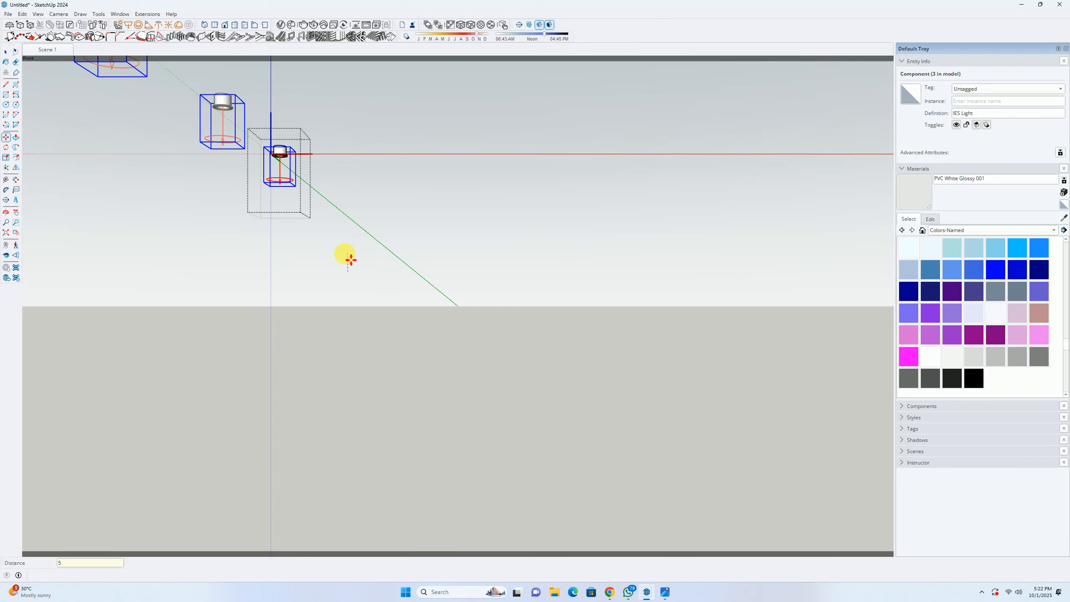
key(Return)
Step: Leave the spotlight component and render the Scene 1 view to check the raised IES lights
middle_drag(278, 159, 283, 113)
key(space)
click(182, 84)
click(46, 49)
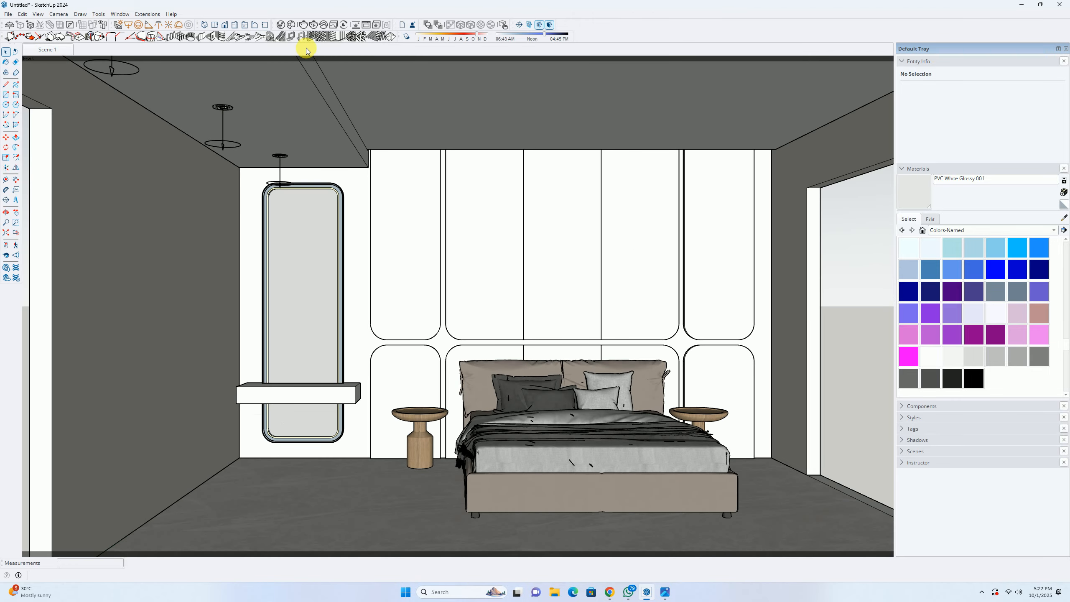
click(313, 24)
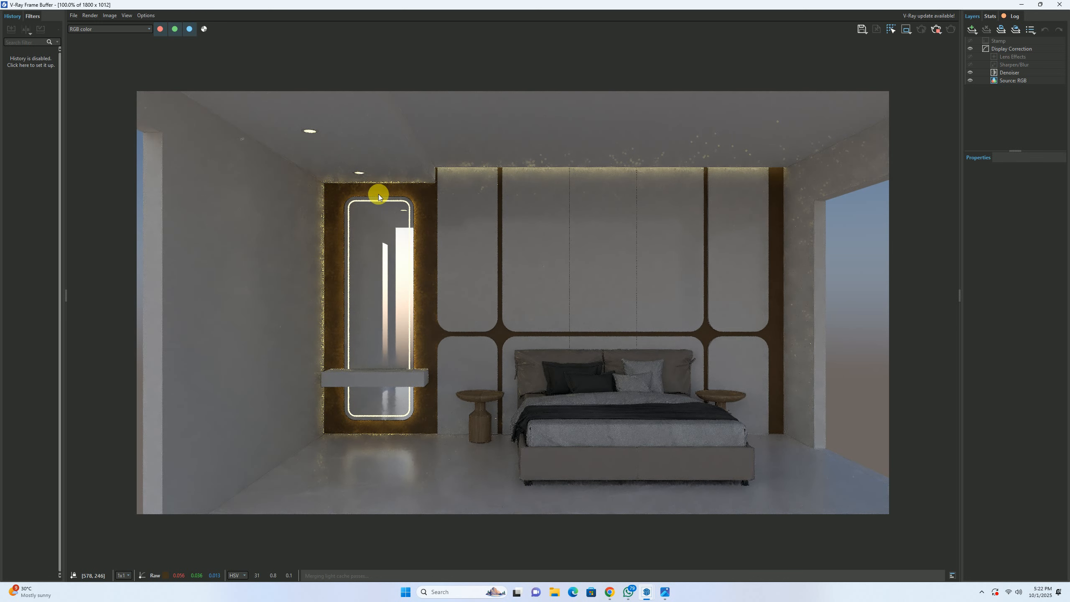
Step: Examine the lighting around the mirror in the test render, stop the render and close the frame buffer
scroll(377, 189, up, 1)
scroll(378, 193, down, 1)
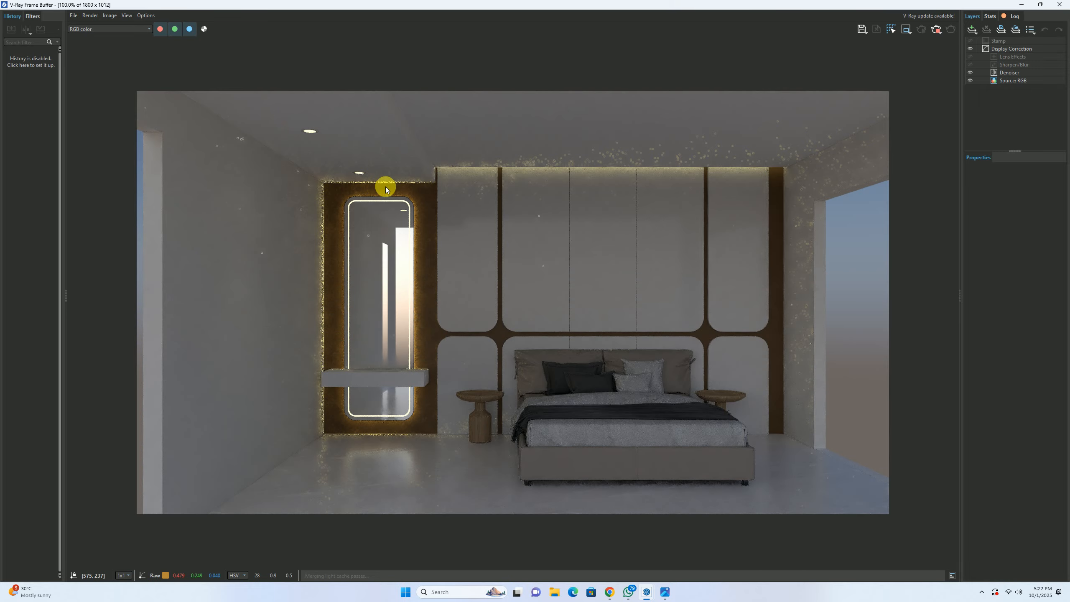
click(936, 30)
click(1059, 4)
Step: Move the IES light inside the corner spotlight component 0.5" down along the blue axis
double_click(281, 170)
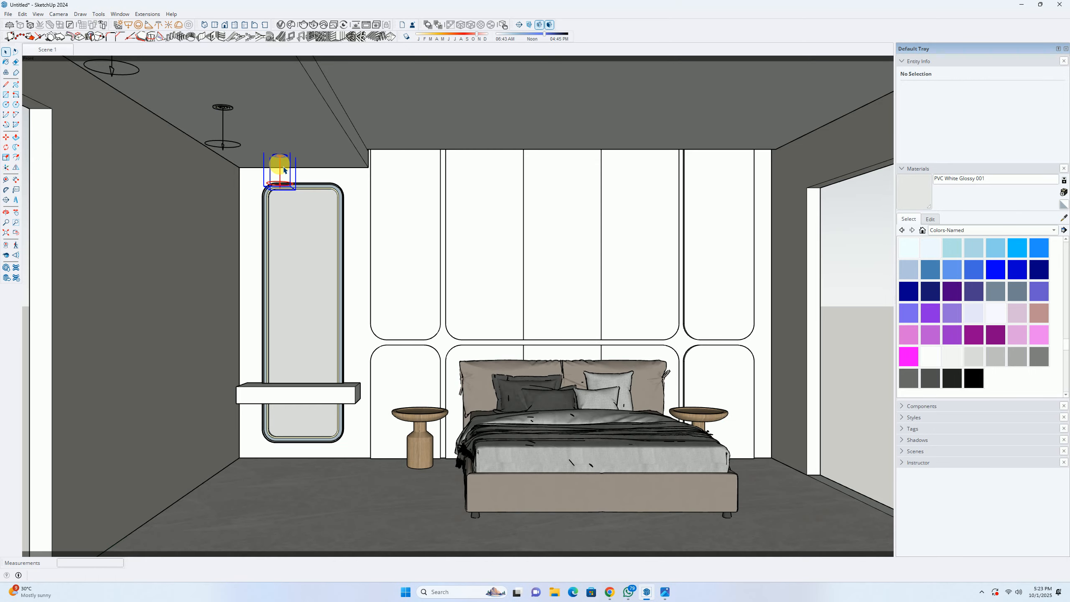
click(282, 169)
key(m)
click(323, 199)
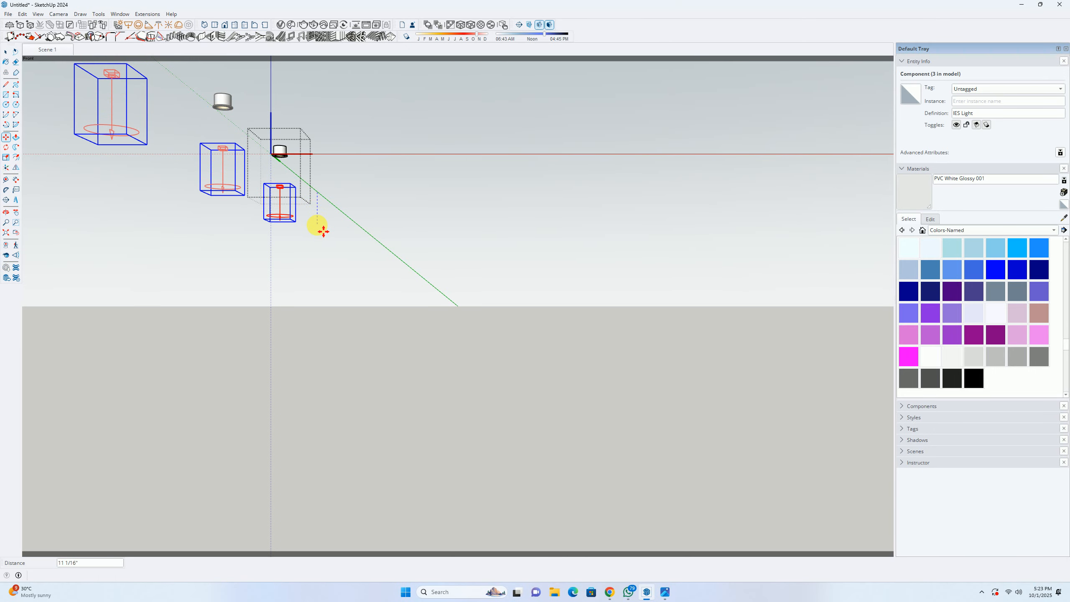
text(.5)
key(Return)
key(space)
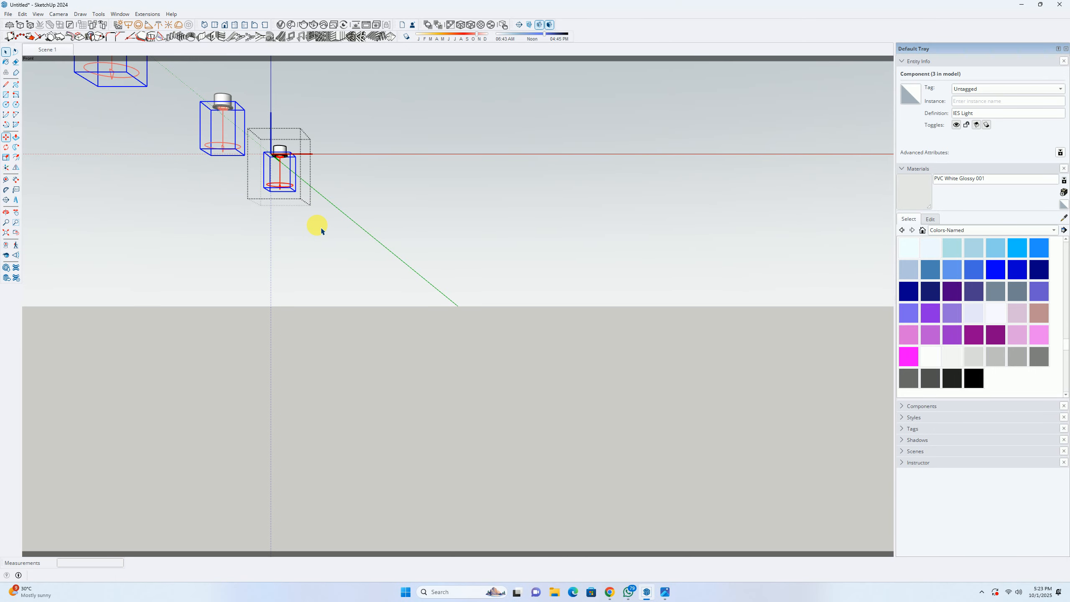
Step: Leave the spotlight component, render the Scene 1 view to check the lights and floor reflections, and stop and close the render
click(232, 165)
click(314, 26)
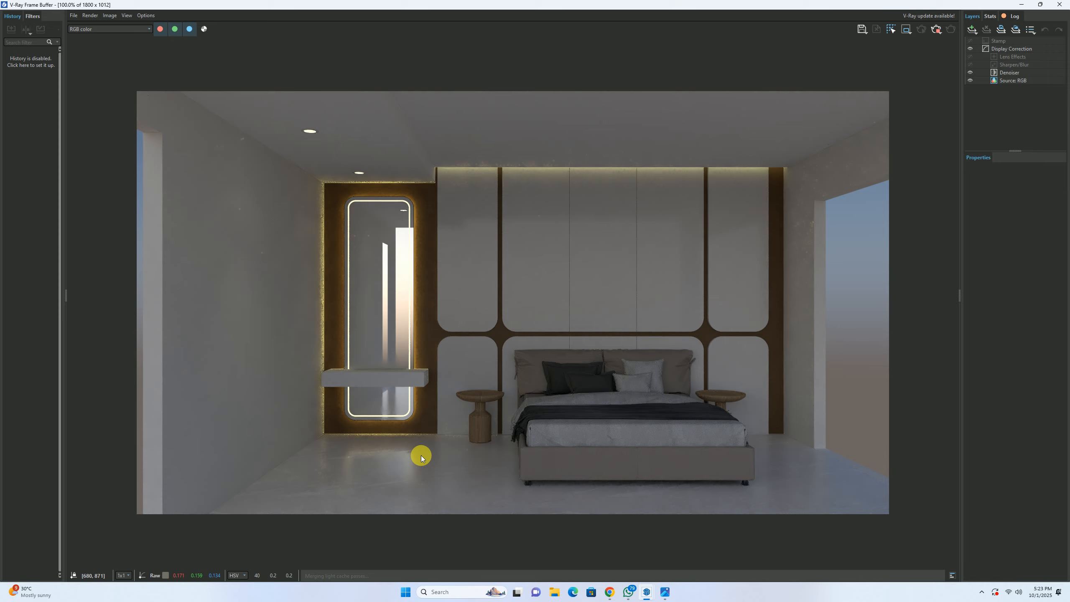
scroll(434, 461, up, 1)
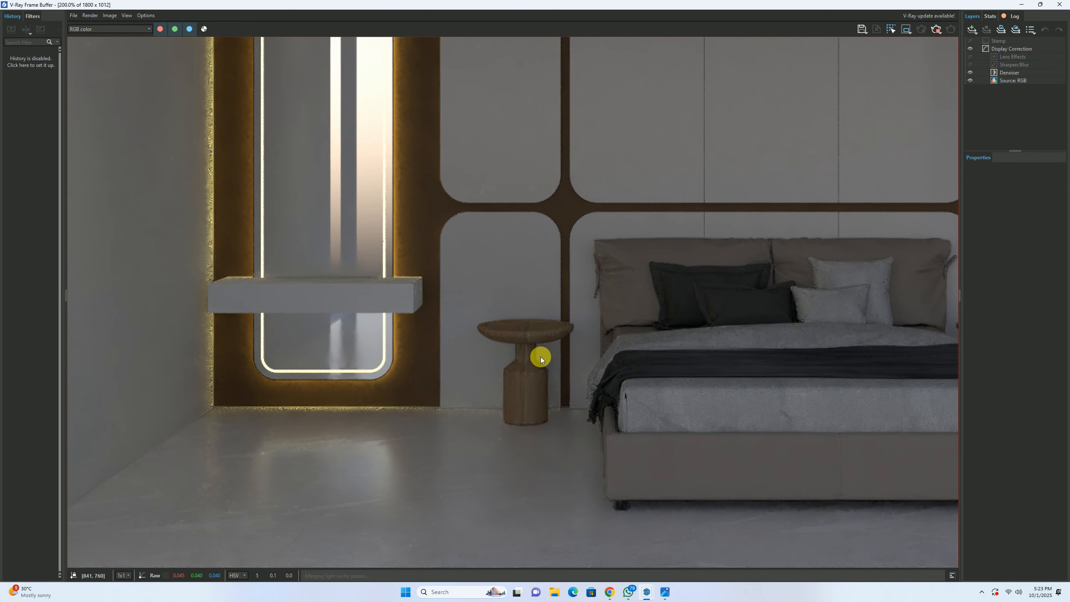
middle_drag(540, 357, 447, 407)
scroll(459, 370, down, 1)
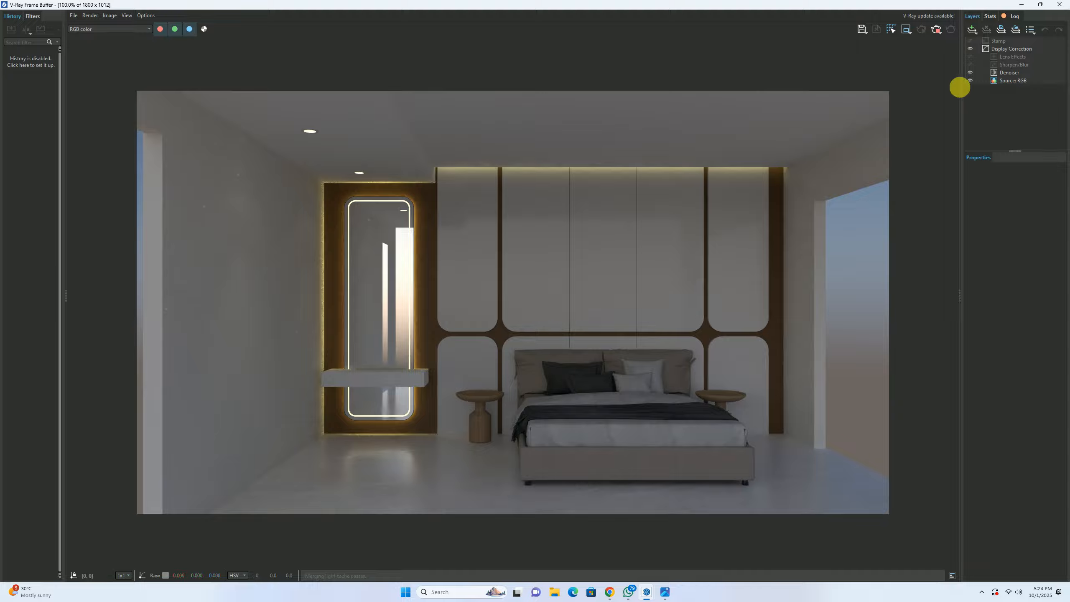
click(936, 29)
click(1061, 4)
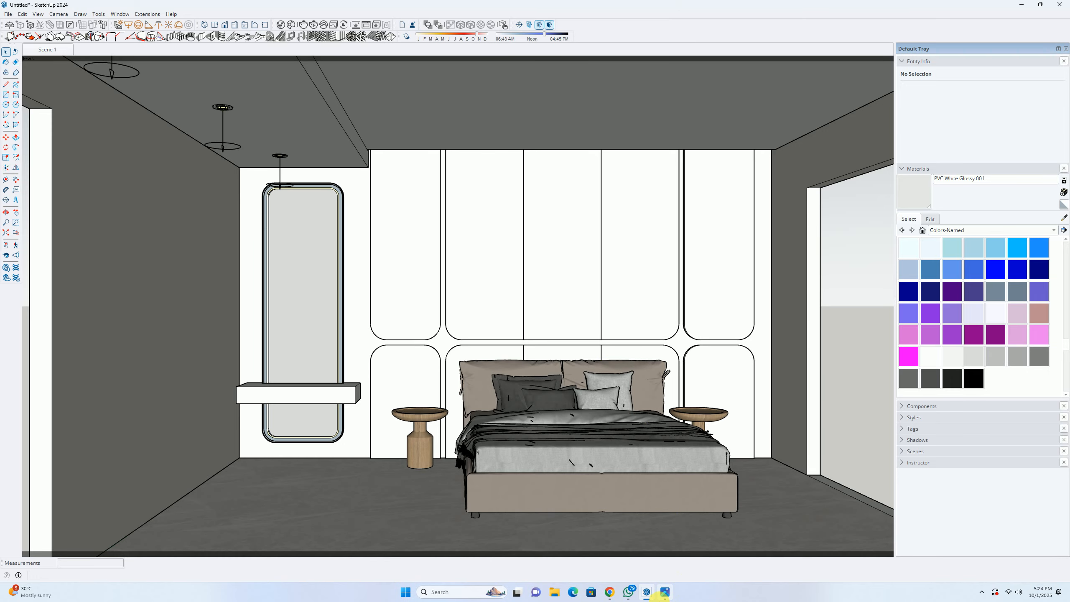
mouse_move(650, 595)
mouse_move(458, 548)
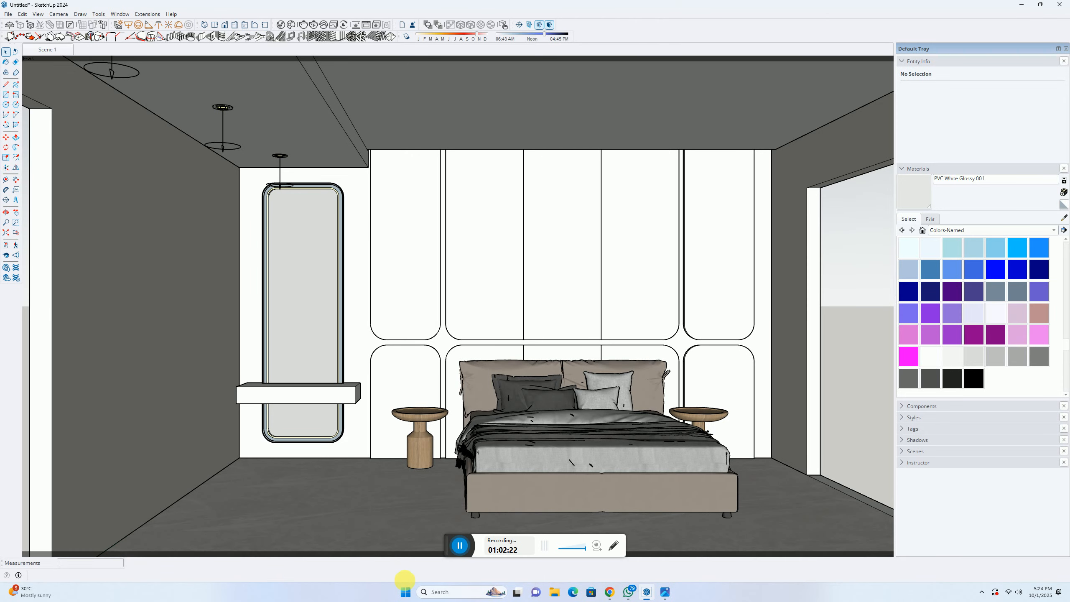